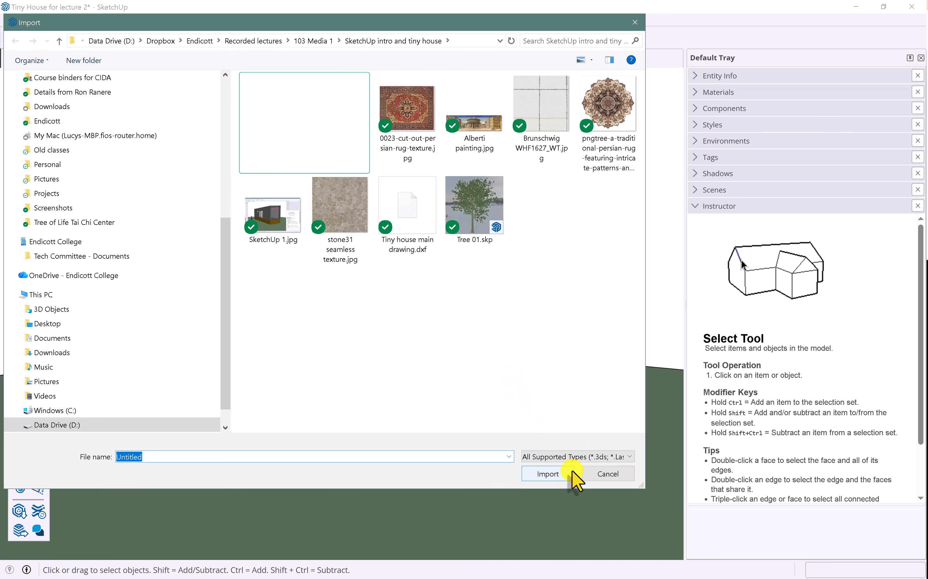
Import the AutoCAD file Tiny house main drawing.dxf with flattened linework, merged coplanar faces, consistently oriented faces and Model Units
click(566, 457)
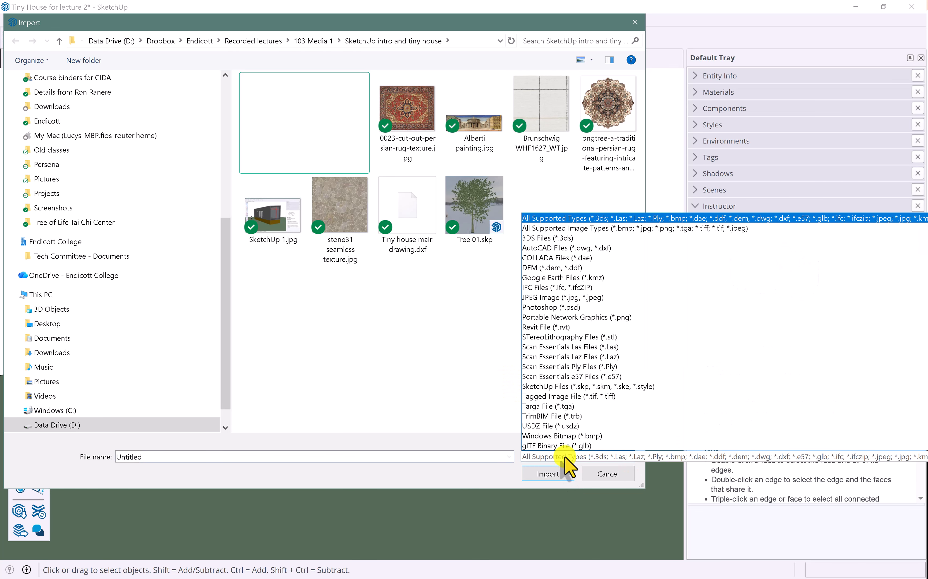
click(544, 249)
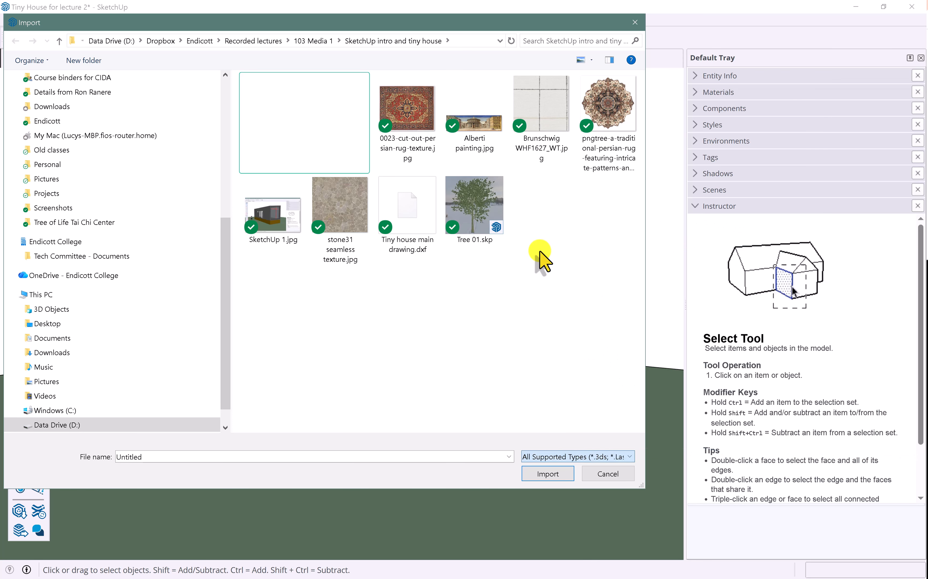
click(419, 122)
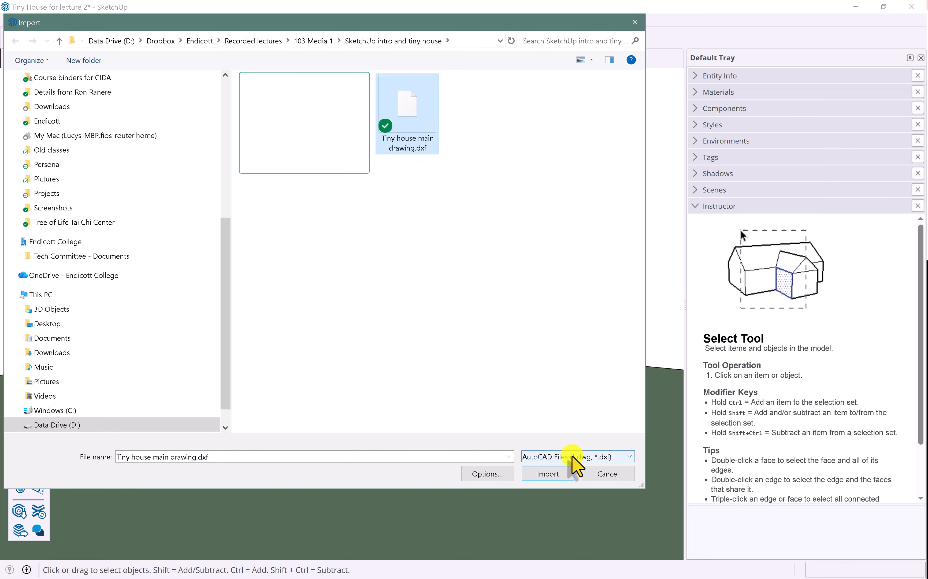
click(500, 478)
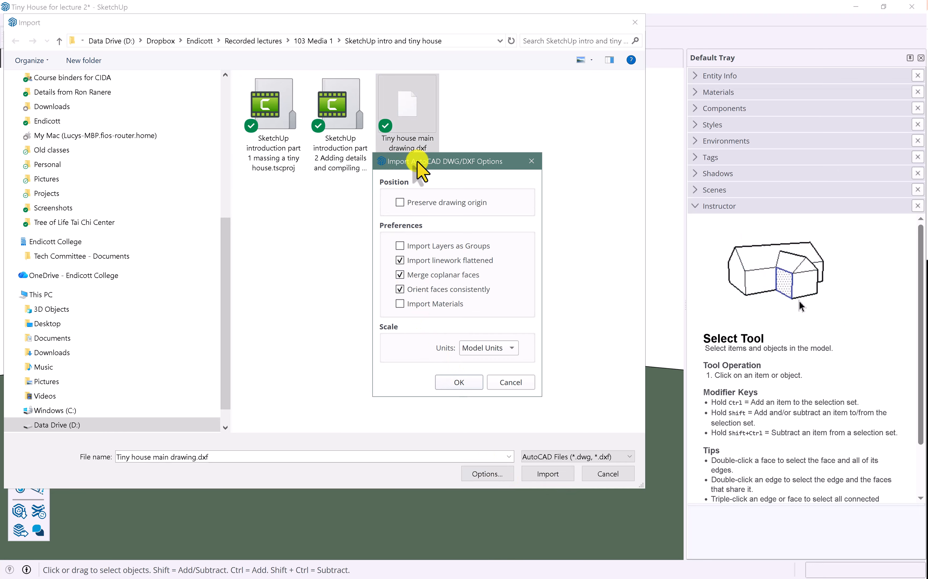
drag(416, 161, 265, 84)
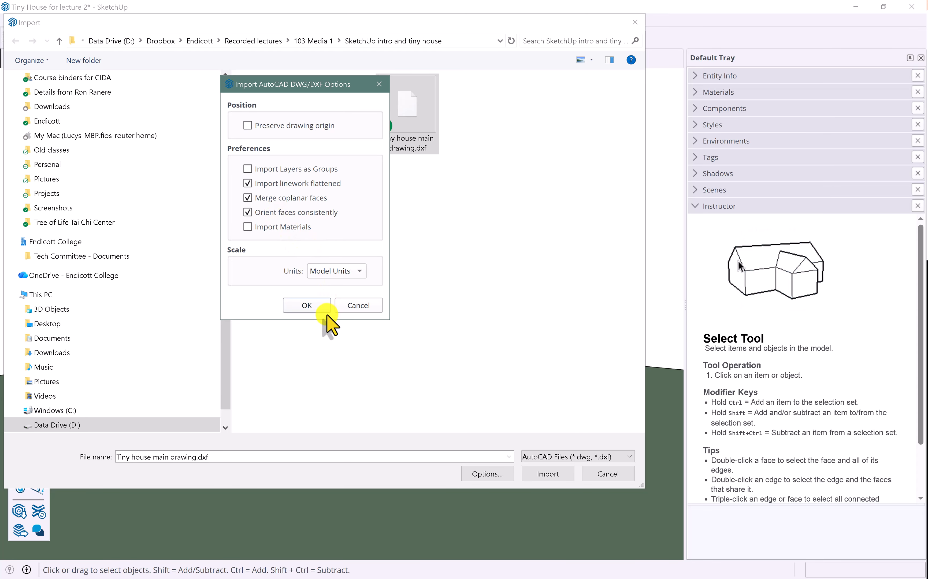
click(317, 305)
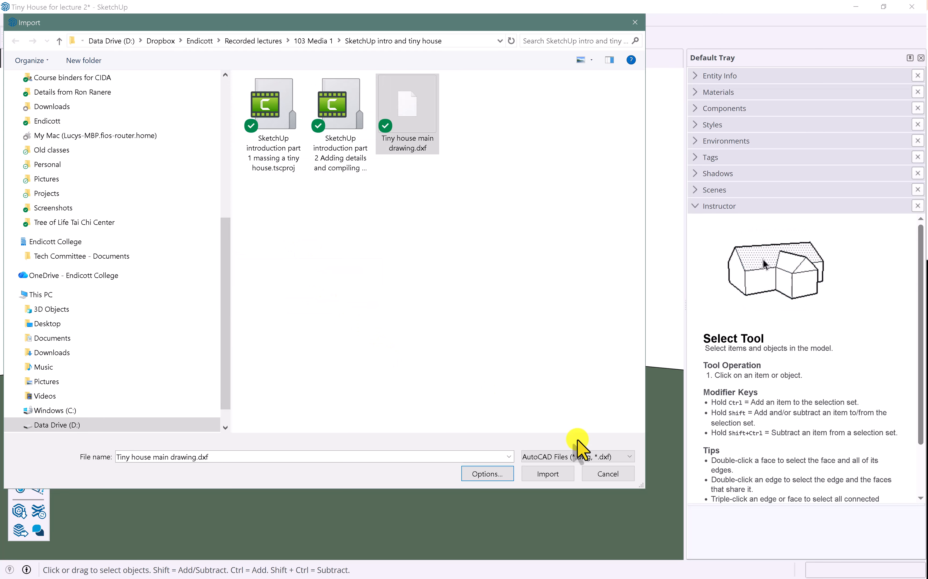
click(537, 482)
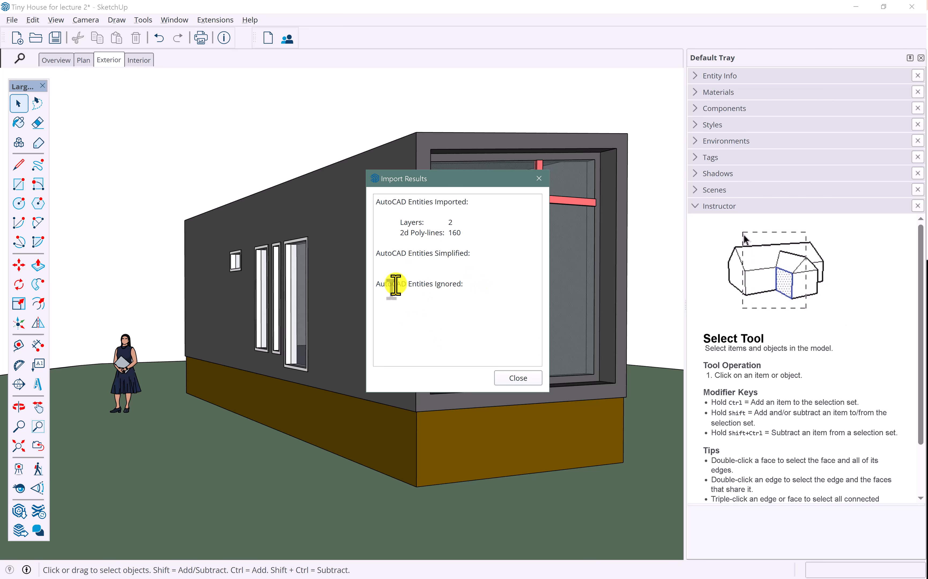
click(520, 378)
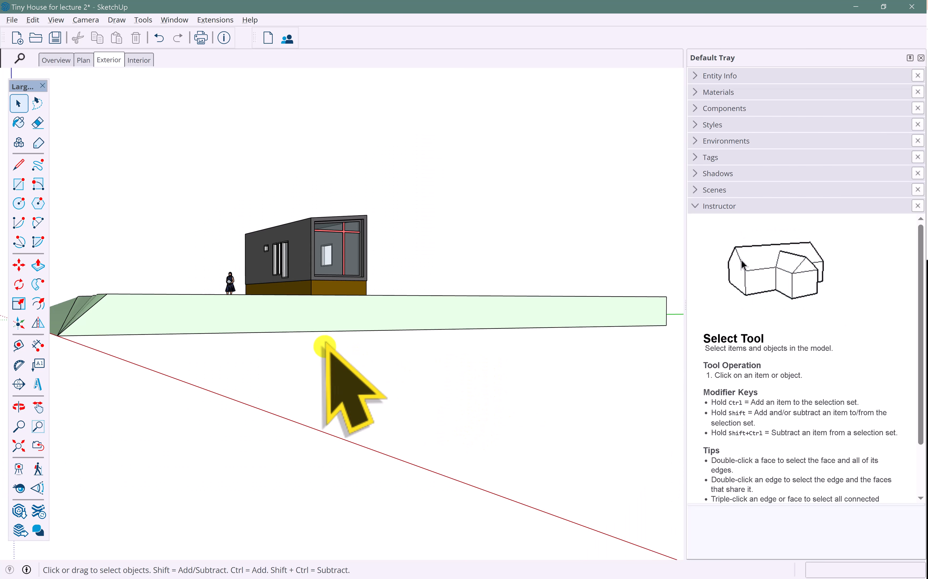
Move the imported floor plan from the axes origin up onto the tiny house on the terrain, grabbing it by its corner
middle_drag(210, 328, 57, 394)
middle_drag(117, 306, 247, 267)
scroll(247, 267, up, 3)
click(192, 208)
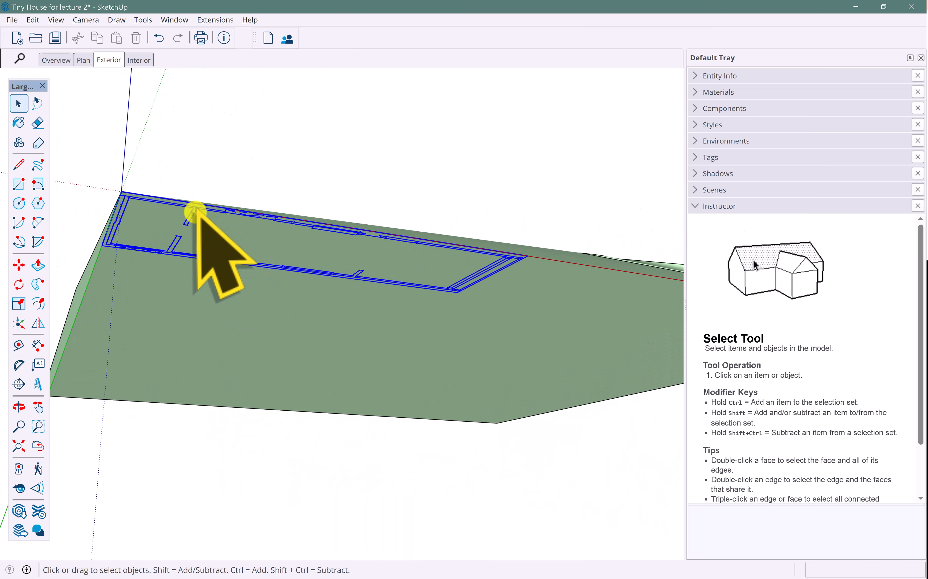
scroll(151, 202, up, 3)
middle_drag(149, 188, 192, 216)
key(space)
scroll(207, 228, up, 5)
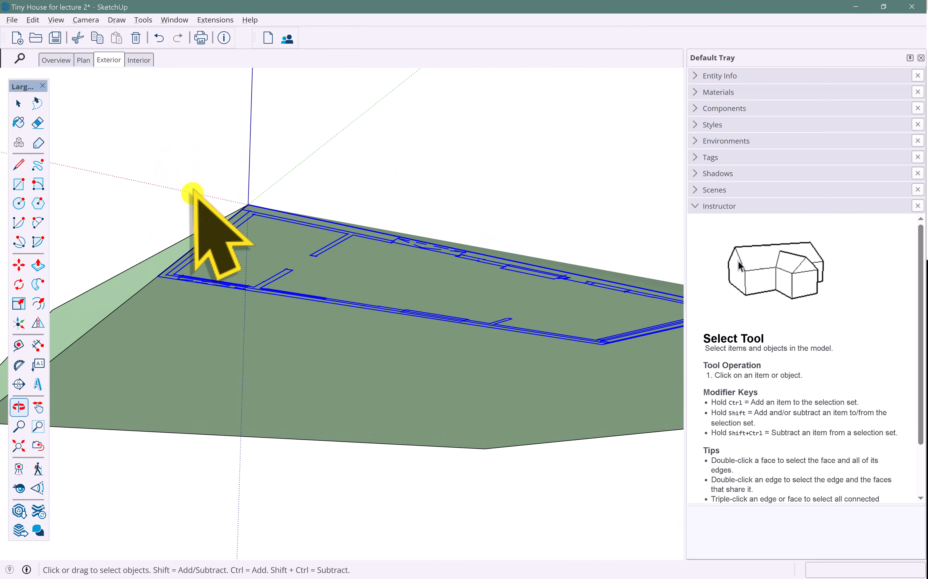
scroll(267, 231, up, 2)
mouse_move(269, 211)
middle_down()
mouse_move(277, 179)
mouse_move(279, 221)
mouse_move(286, 218)
middle_up()
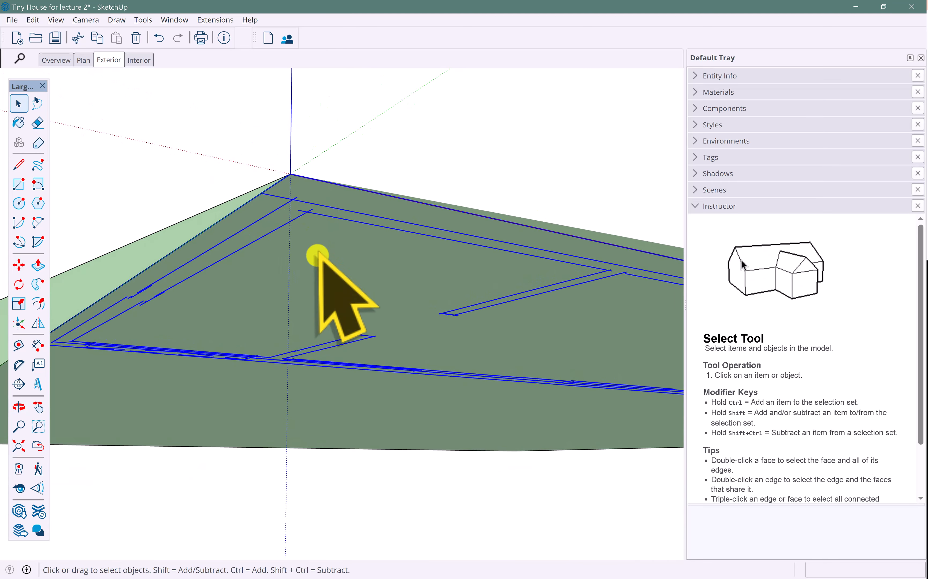
key(m)
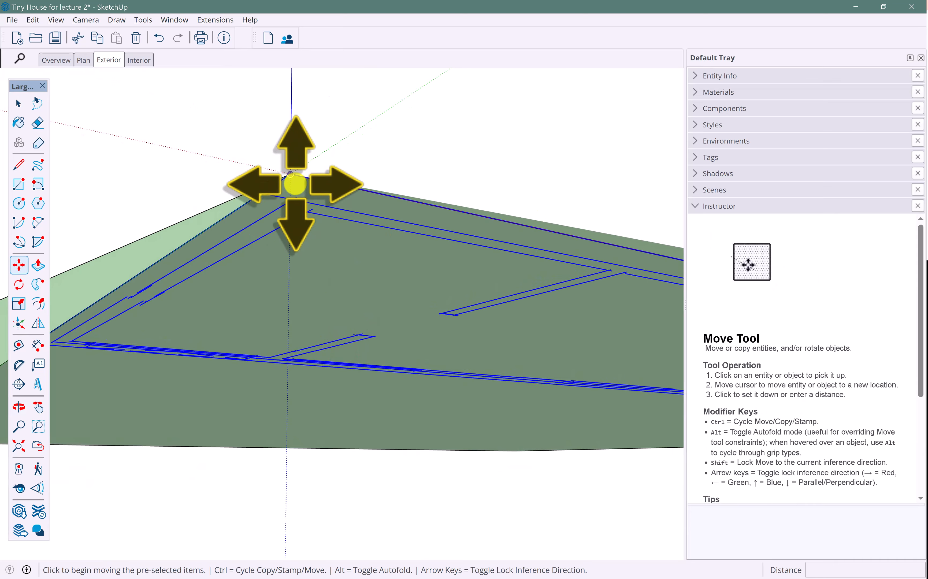
click(291, 173)
middle_drag(301, 146, 288, 361)
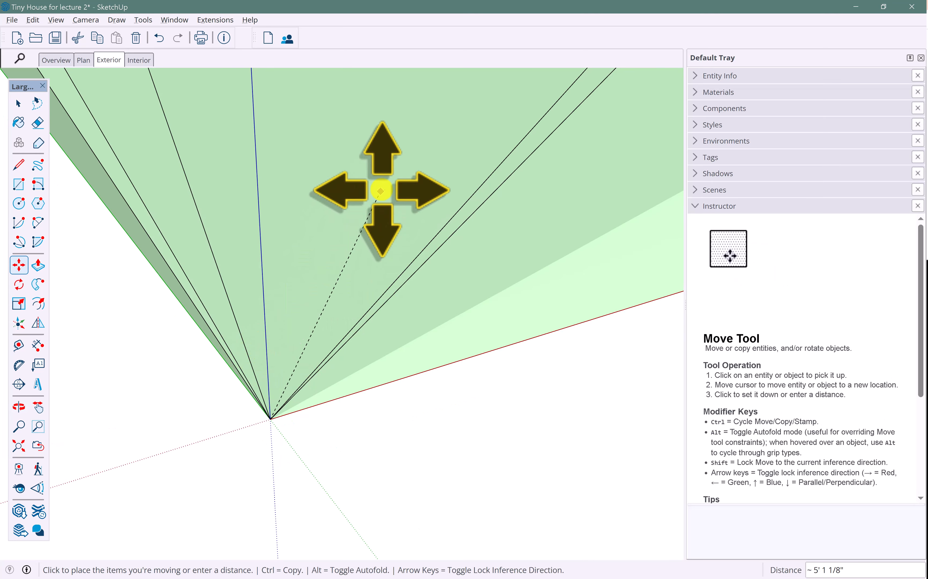
scroll(381, 216, down, 5)
middle_drag(334, 232, 317, 390)
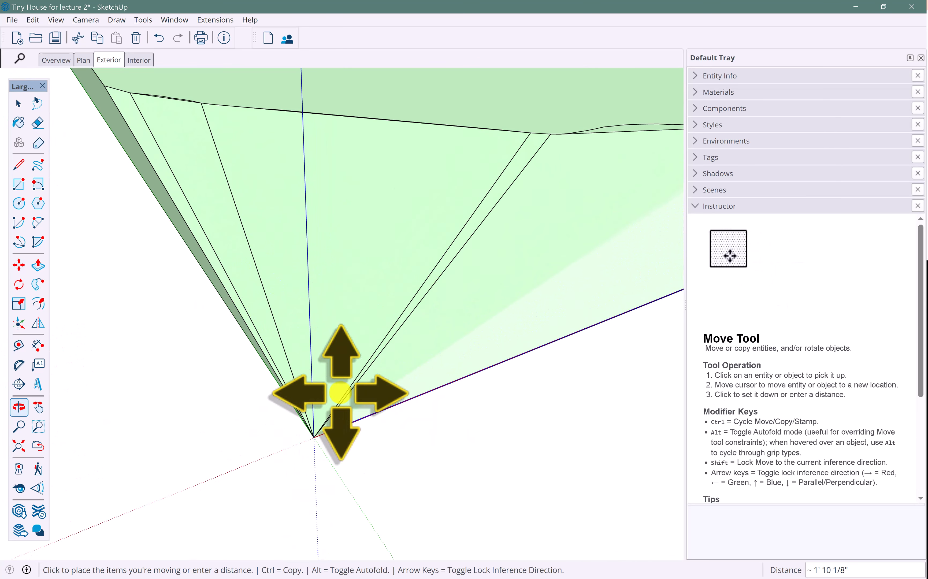
scroll(458, 209, down, 5)
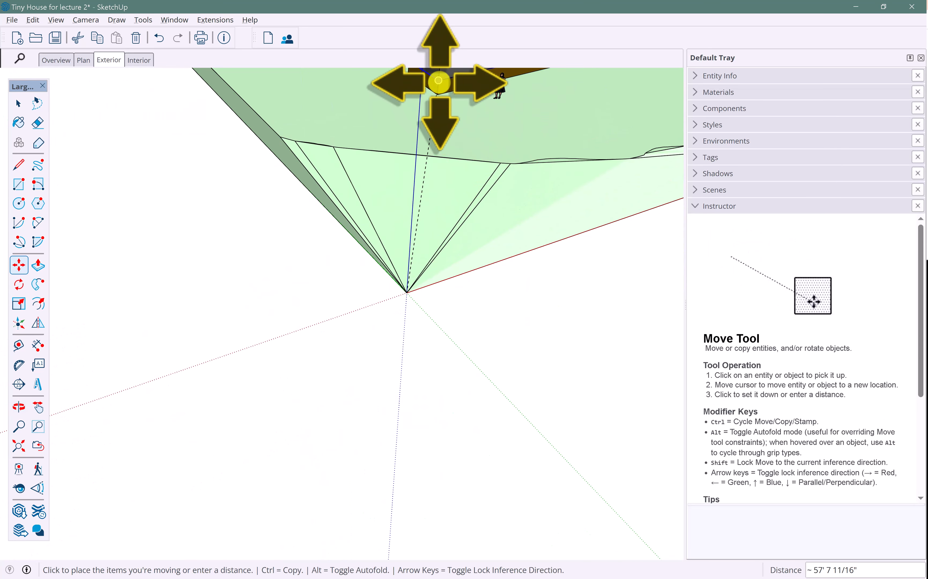
click(438, 80)
Adjust the floor plan's position at the house's corner and line it up with the house walls in the Plan scene
scroll(425, 135, down, 1)
middle_drag(447, 210, 297, 494)
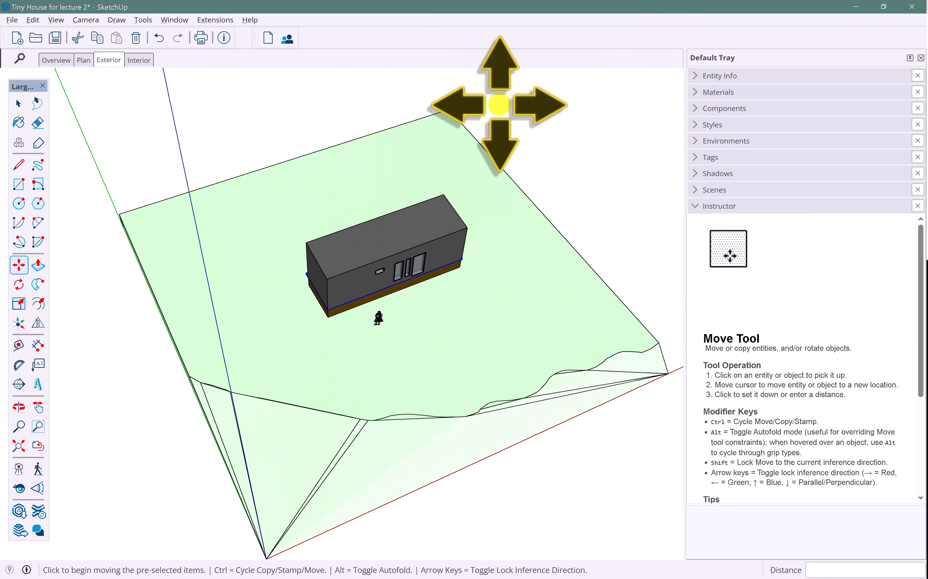
middle_drag(333, 248, 297, 150)
scroll(420, 295, up, 4)
middle_drag(402, 282, 381, 259)
click(249, 325)
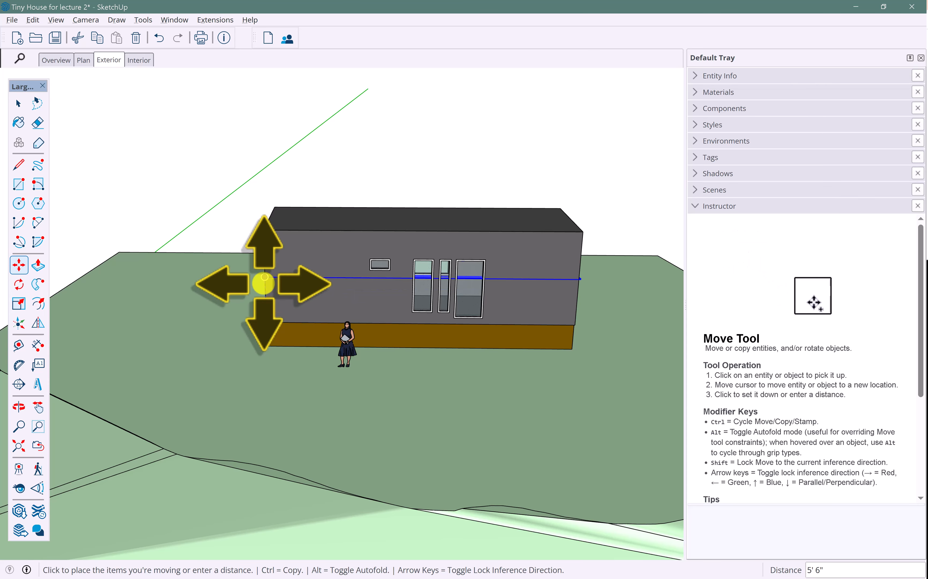
click(84, 62)
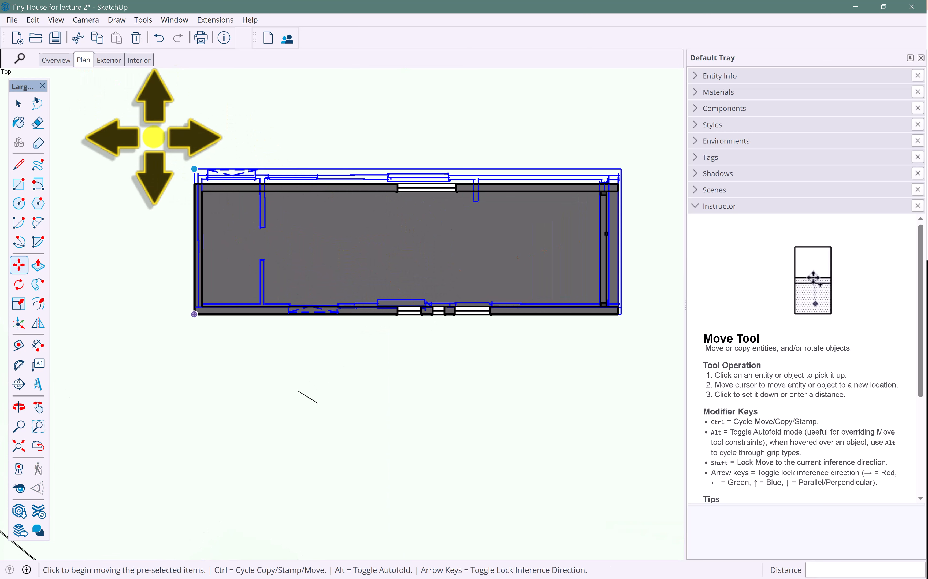
scroll(215, 184, up, 5)
click(397, 257)
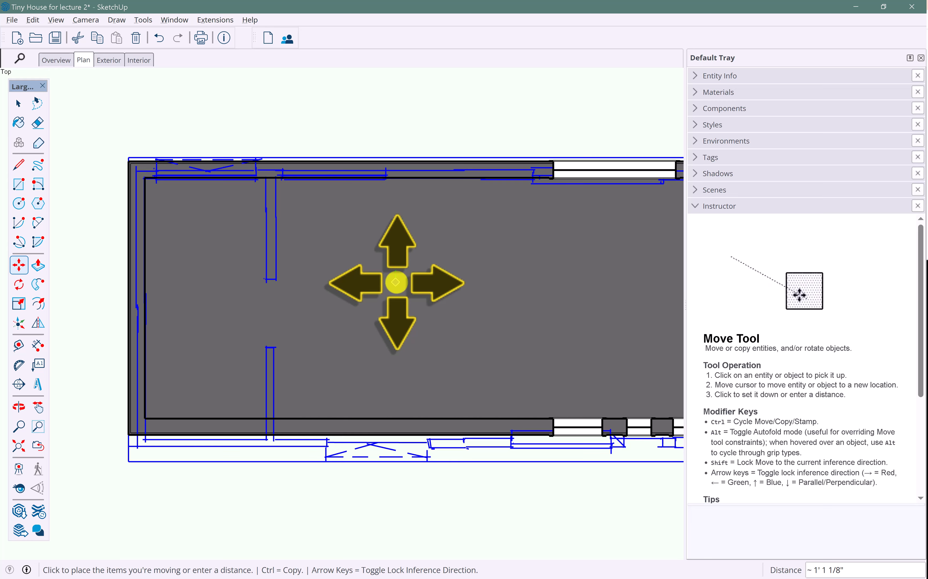
click(395, 271)
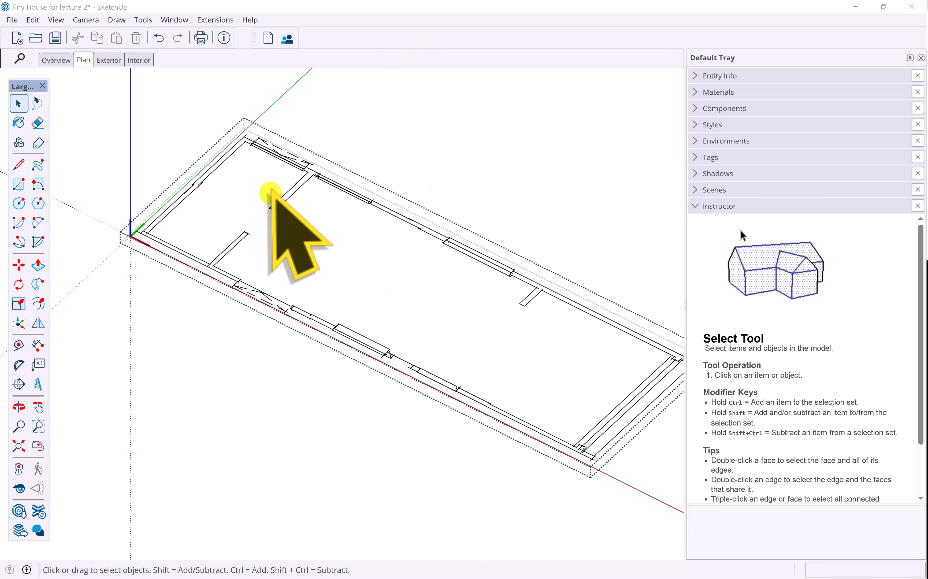
Examine the edges and end corners of the two interior partition walls in the floor plan group
scroll(268, 188, up, 5)
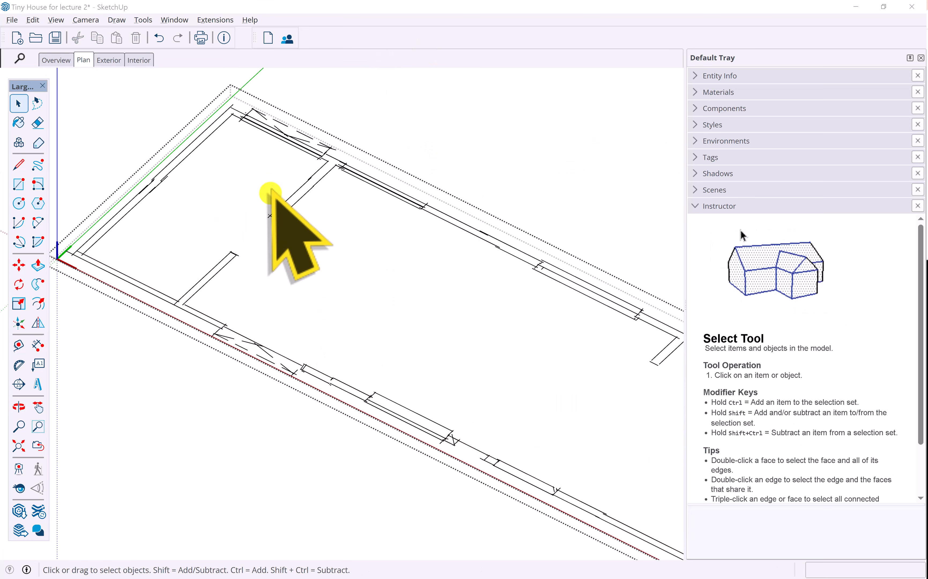
scroll(270, 193, up, 2)
click(283, 210)
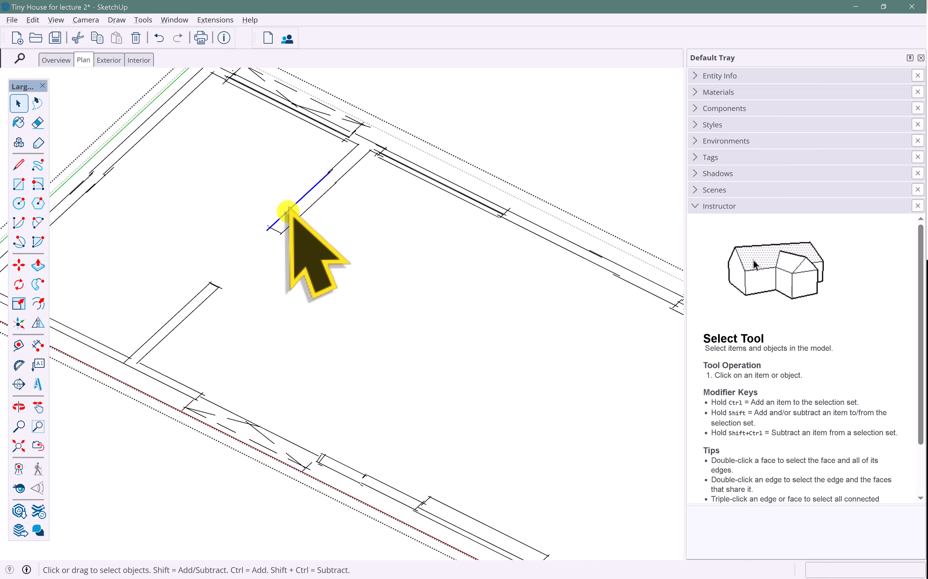
scroll(264, 224, up, 6)
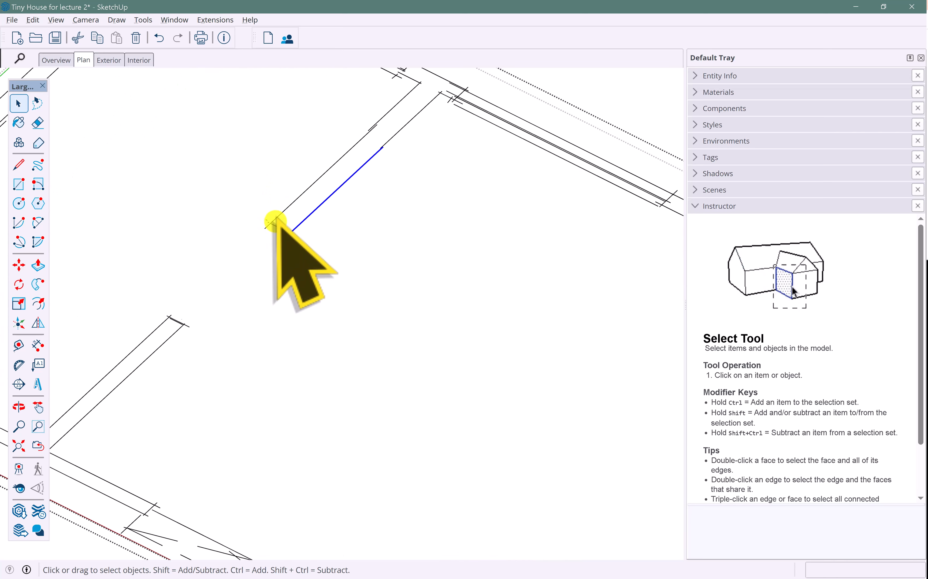
scroll(264, 224, down, 5)
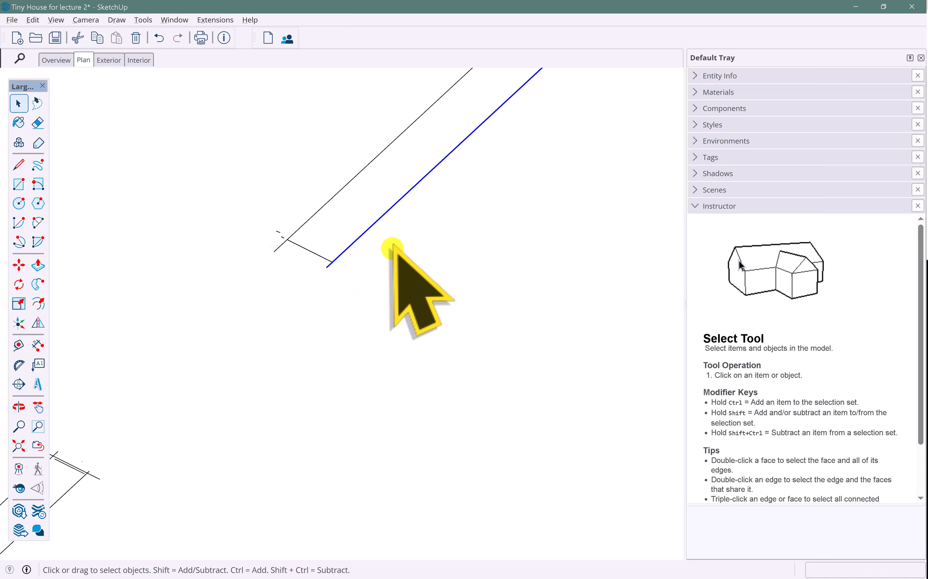
scroll(228, 388, up, 3)
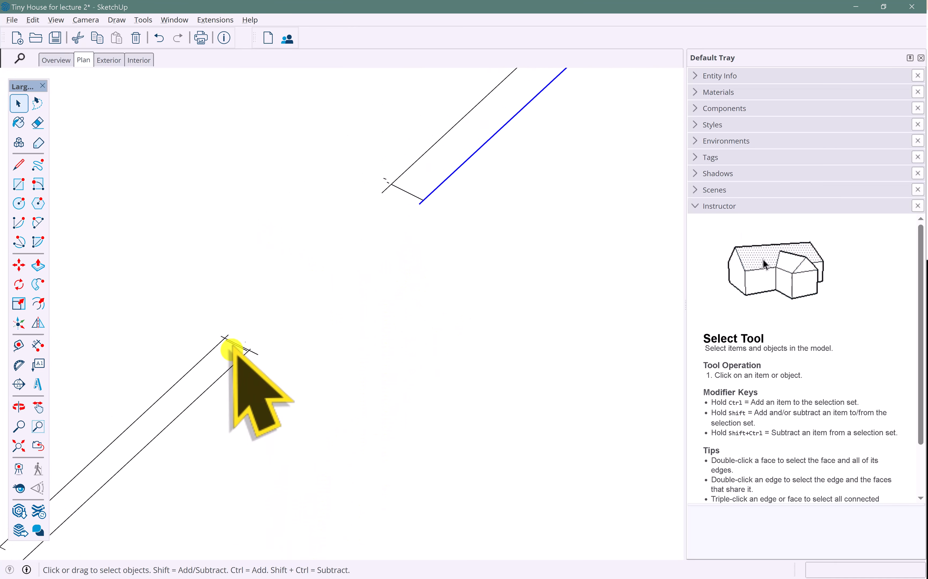
scroll(234, 353, down, 3)
scroll(304, 337, down, 3)
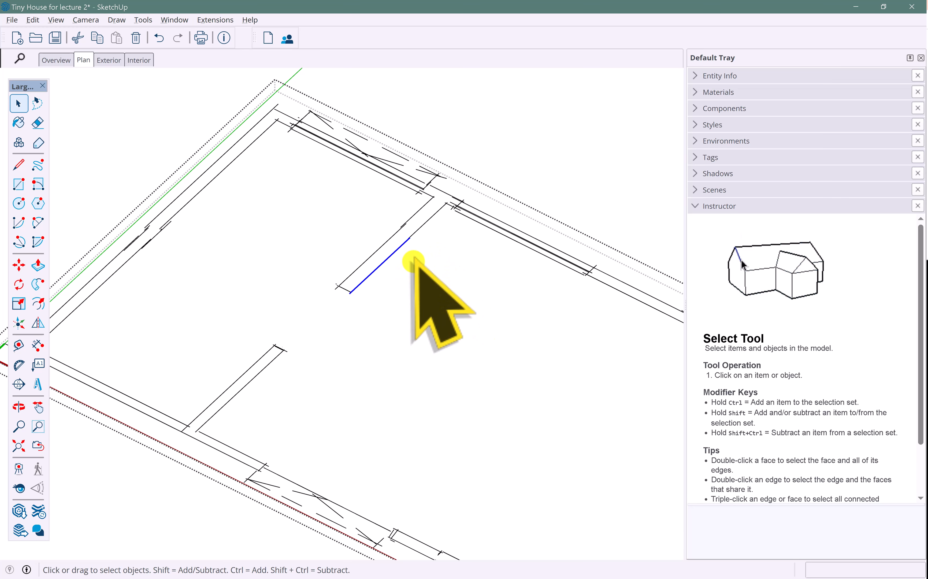
Trace the upper interior partition wall with a rectangle of about 4 7/8" by 4' 2 3/8" and close the floor plan group
key(r)
click(338, 286)
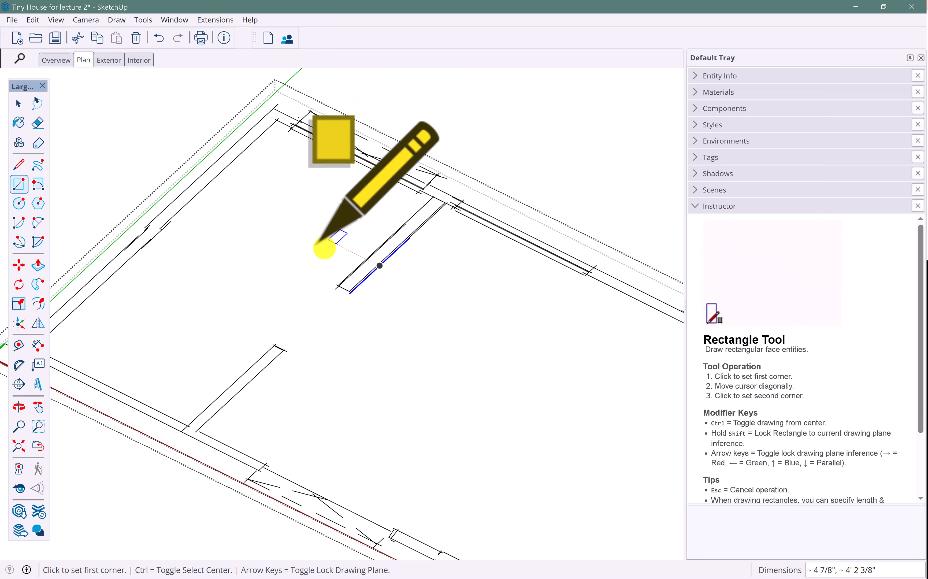
scroll(421, 221, up, 2)
scroll(421, 221, up, 3)
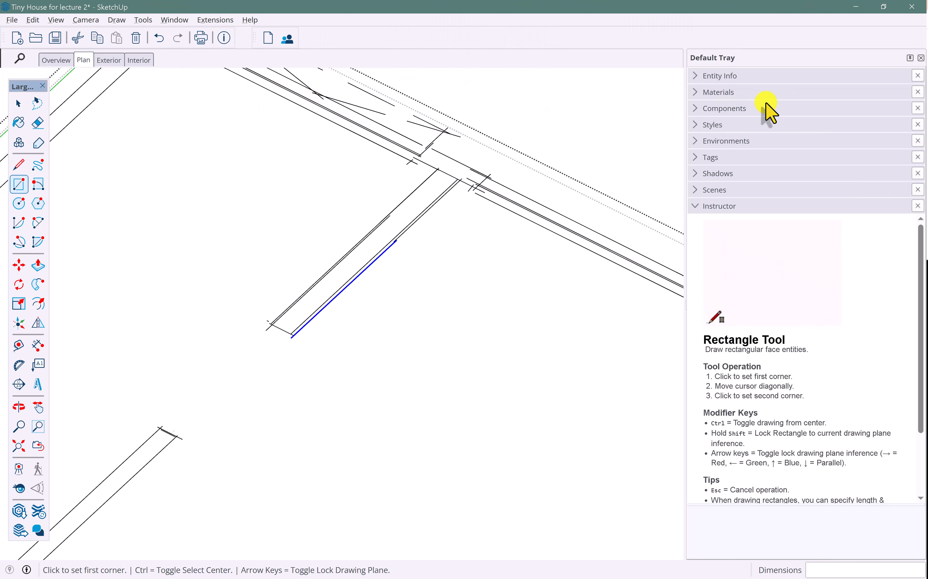
key(Escape)
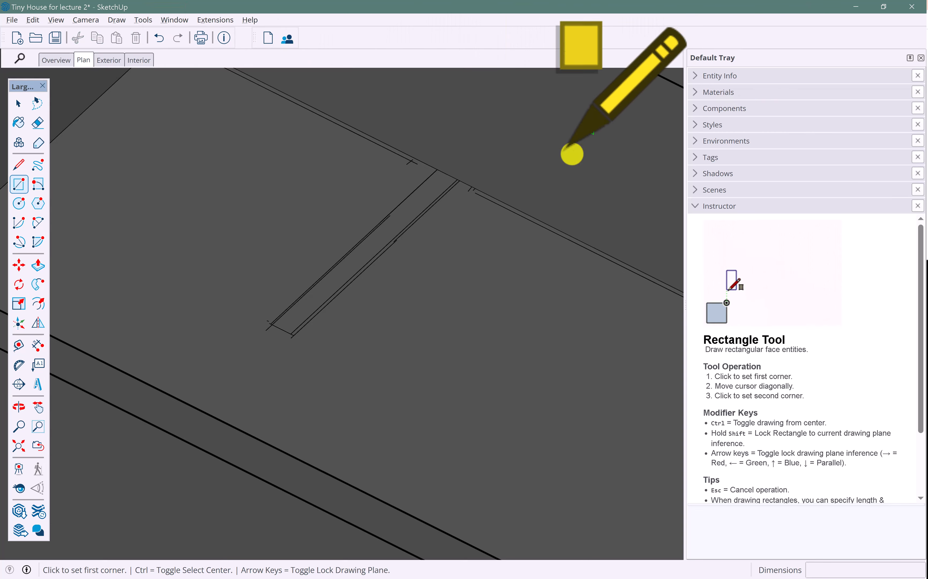
Copy the inner face of the house's end wall with its edges and paste it outside the house group at the room's floor corner
scroll(493, 239, down, 5)
middle_drag(510, 259, 666, 204)
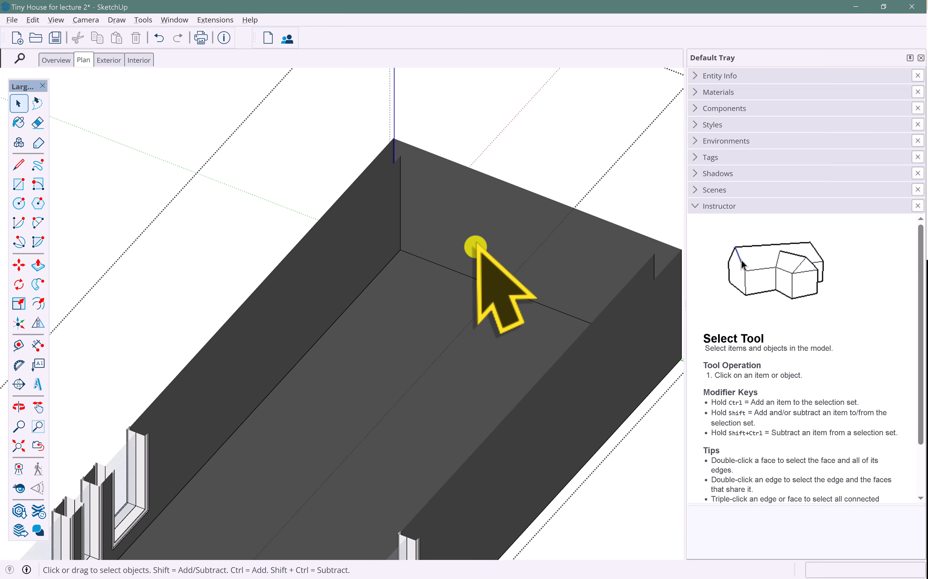
middle_drag(475, 244, 472, 207)
click(476, 236)
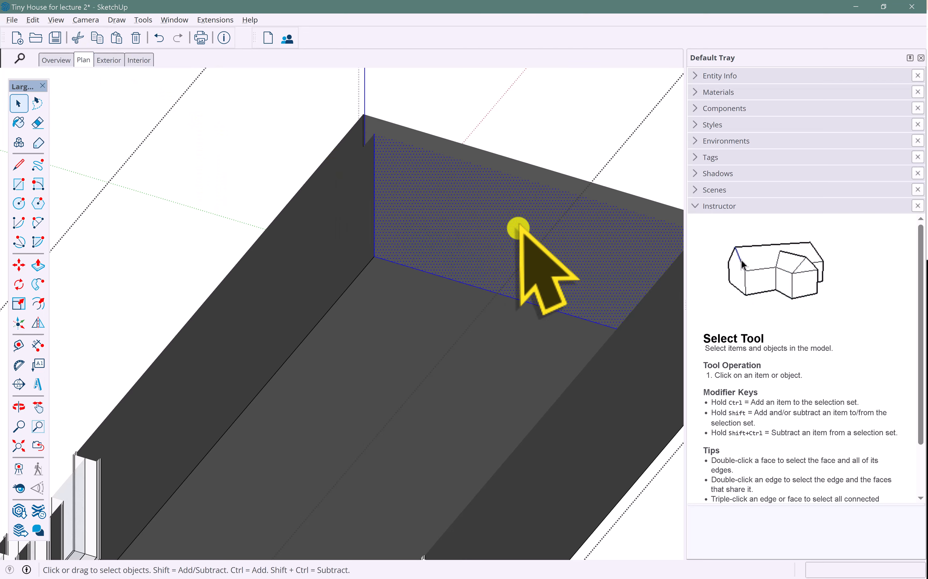
click(249, 145)
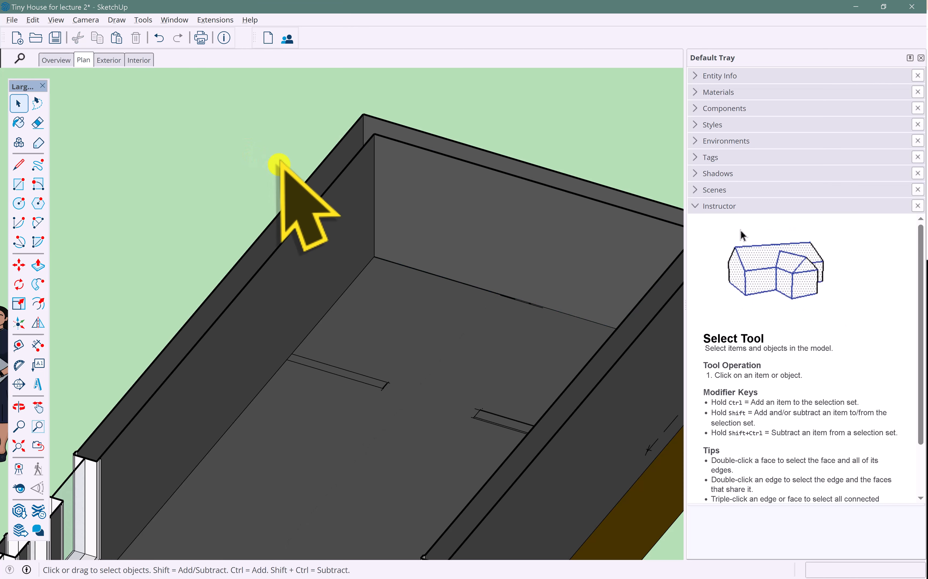
click(116, 38)
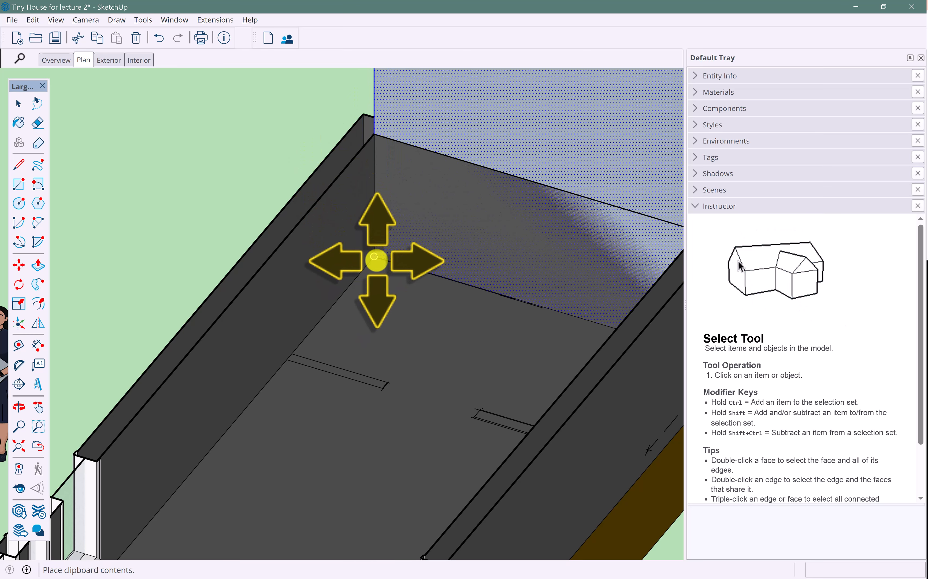
click(374, 257)
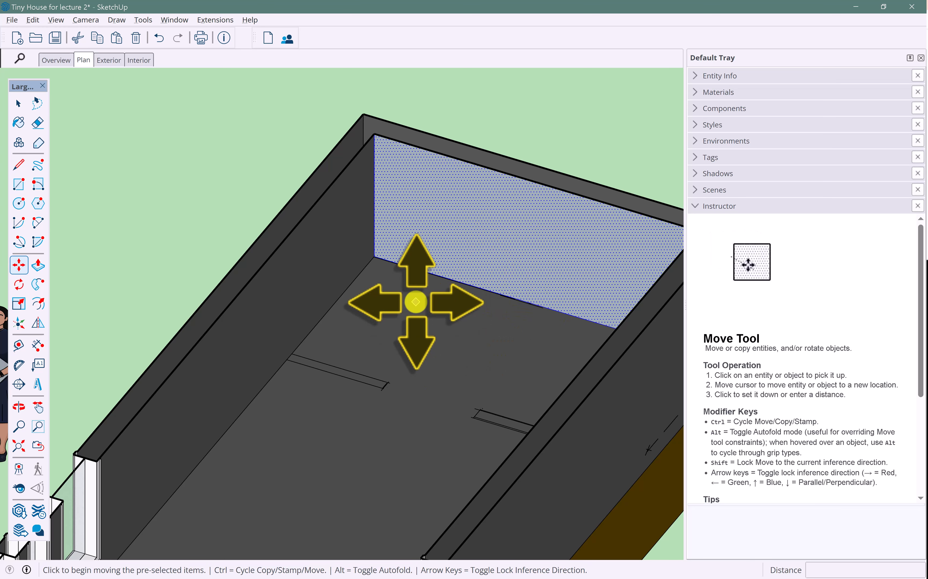
middle_drag(414, 302, 408, 269)
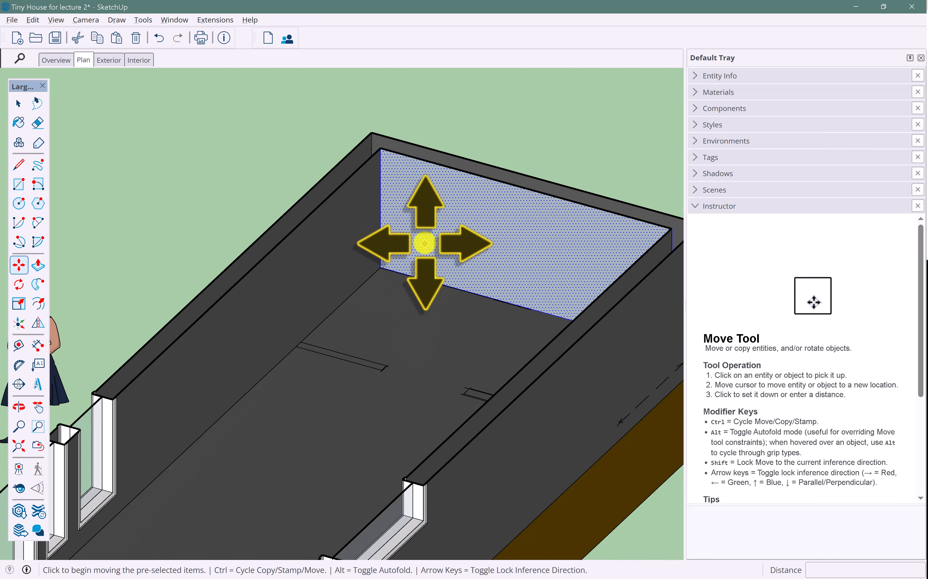
Make a group from the copied end-wall face and its edges
right_click(425, 242)
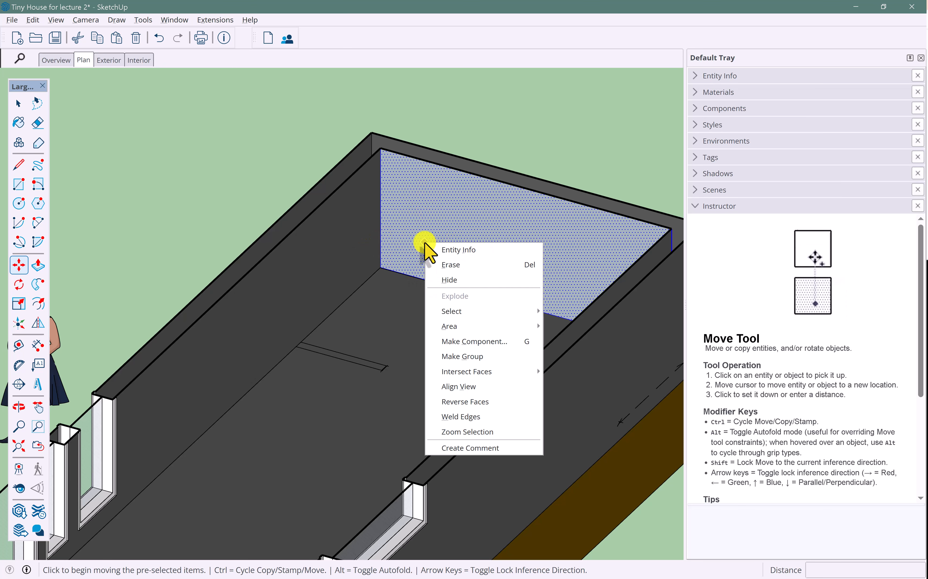
click(462, 356)
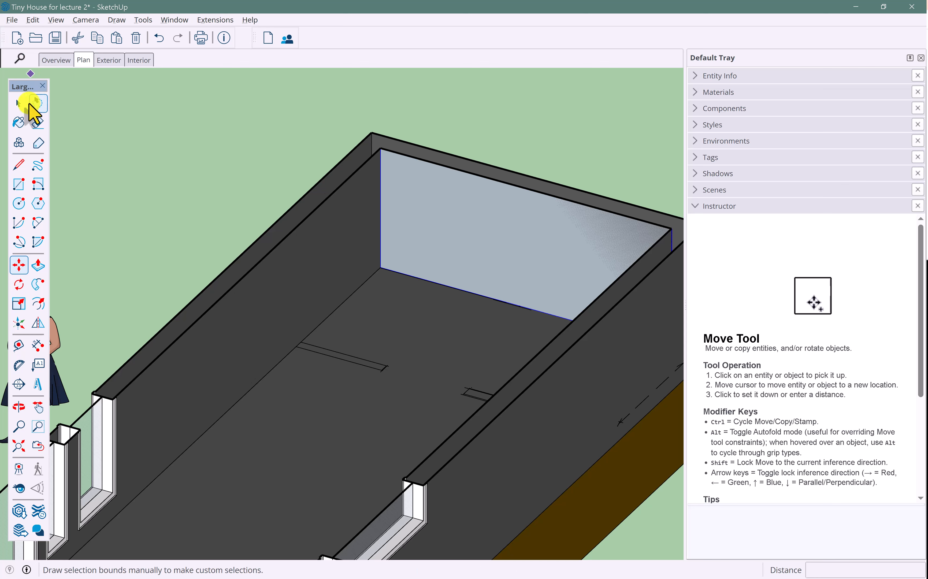
click(19, 104)
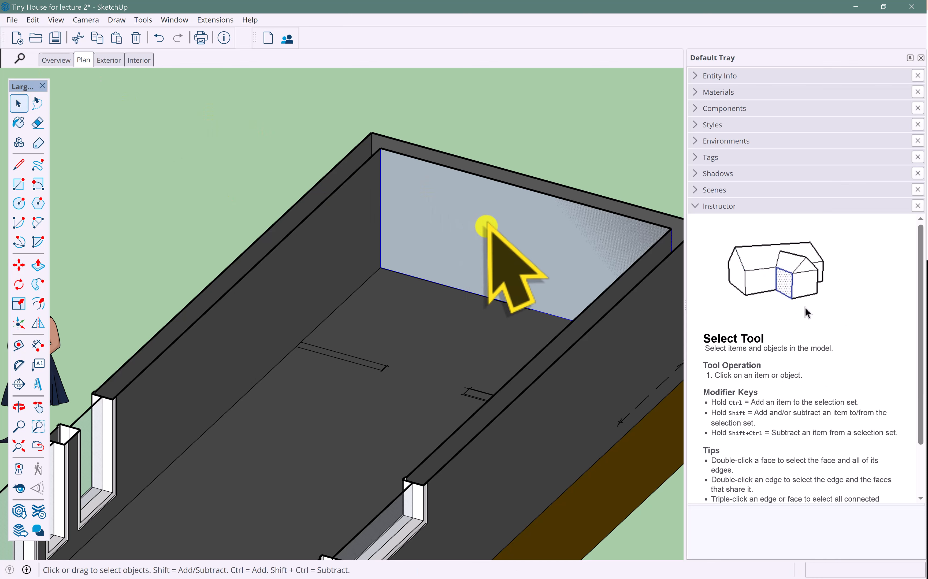
Move the grouped wall face 5' from the end wall along the long wall, starting from its lower floor corner
middle_drag(584, 226, 403, 274)
scroll(620, 230, up, 5)
scroll(619, 230, down, 3)
scroll(391, 286, down, 1)
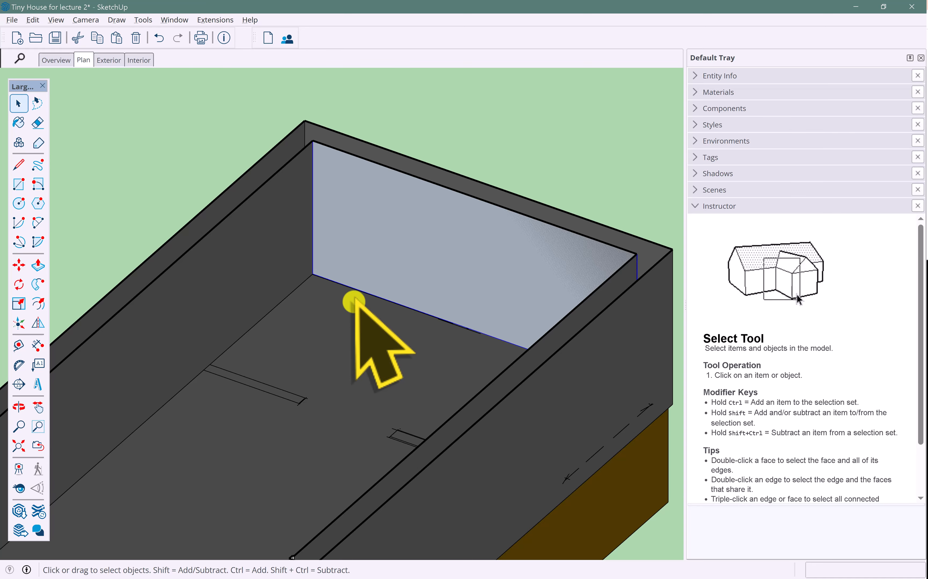
key(m)
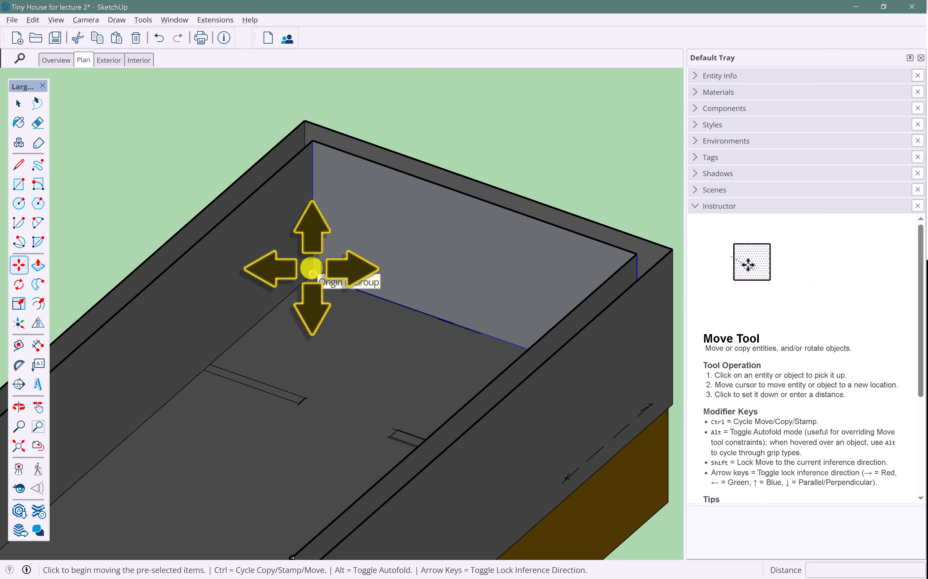
click(313, 274)
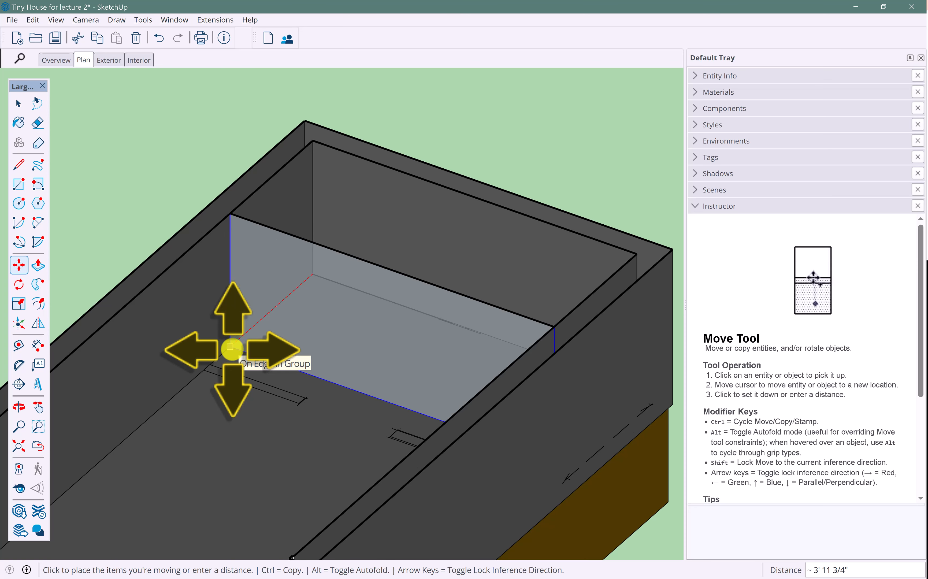
click(232, 349)
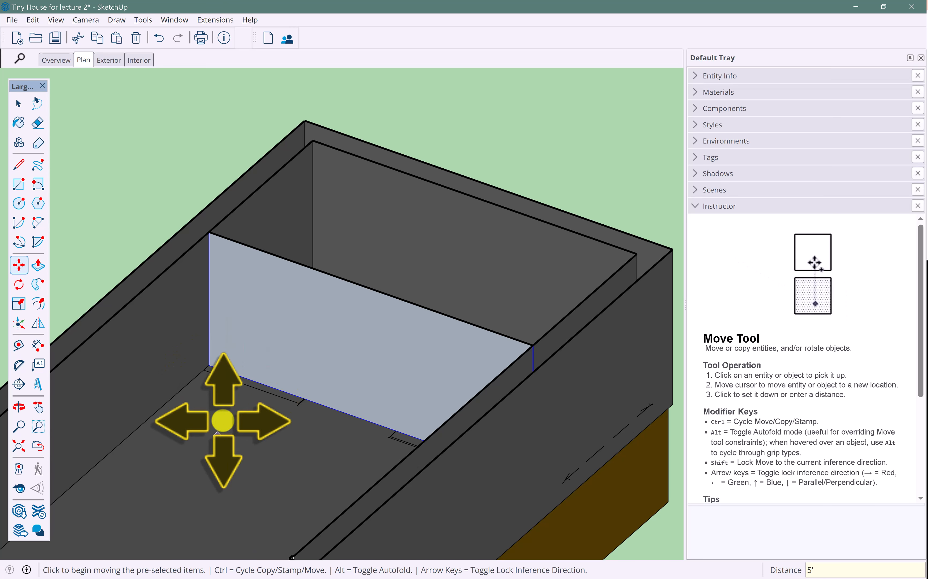
Open the wall group, thicken the face by 5" with Push/Pull away from the end wall, and close the group
mouse_move(293, 274)
middle_down()
mouse_move(292, 306)
mouse_move(295, 276)
middle_up()
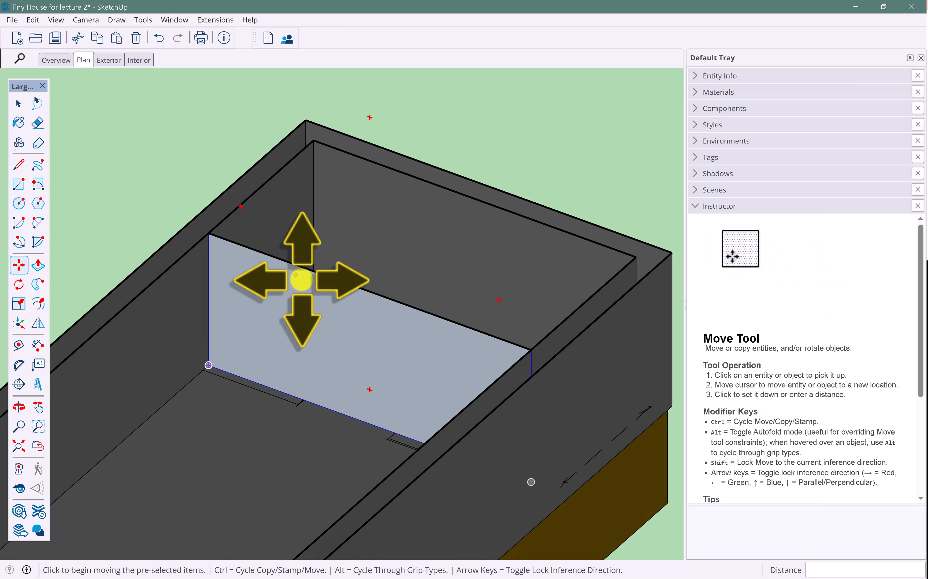
key(space)
double_click(313, 300)
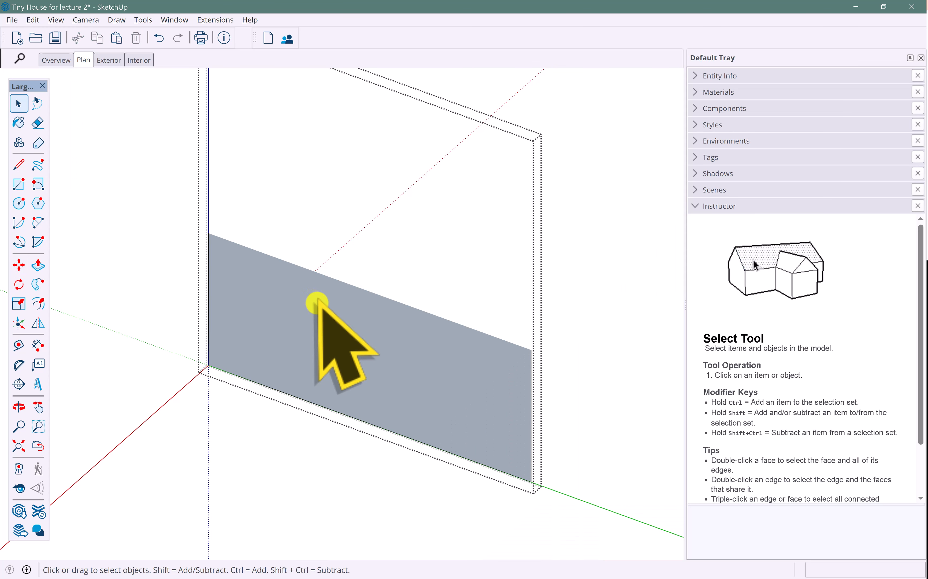
key(p)
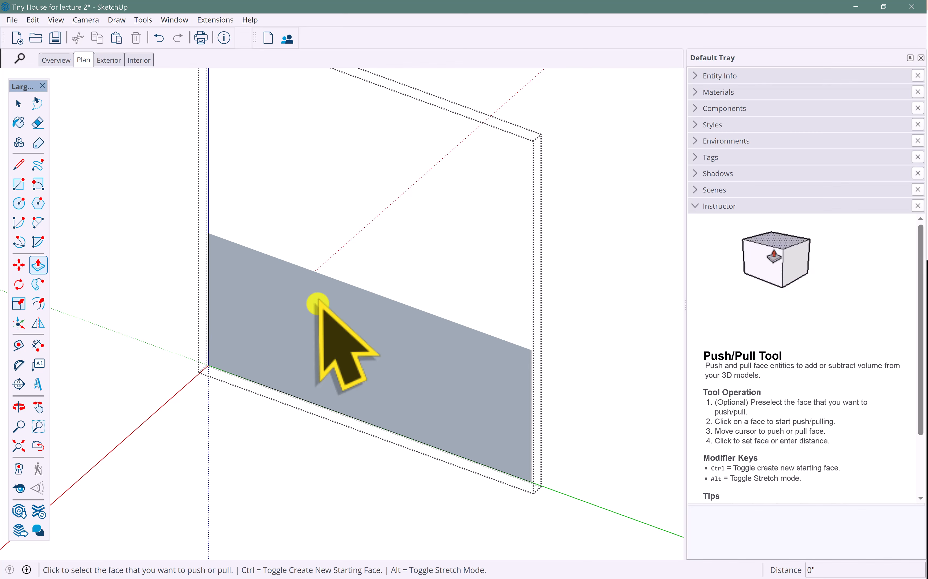
click(318, 303)
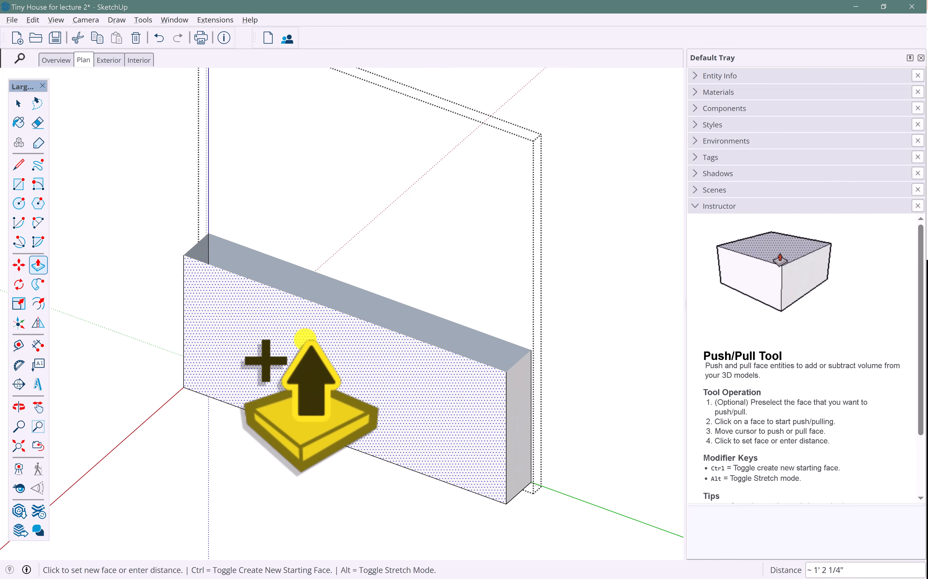
click(286, 400)
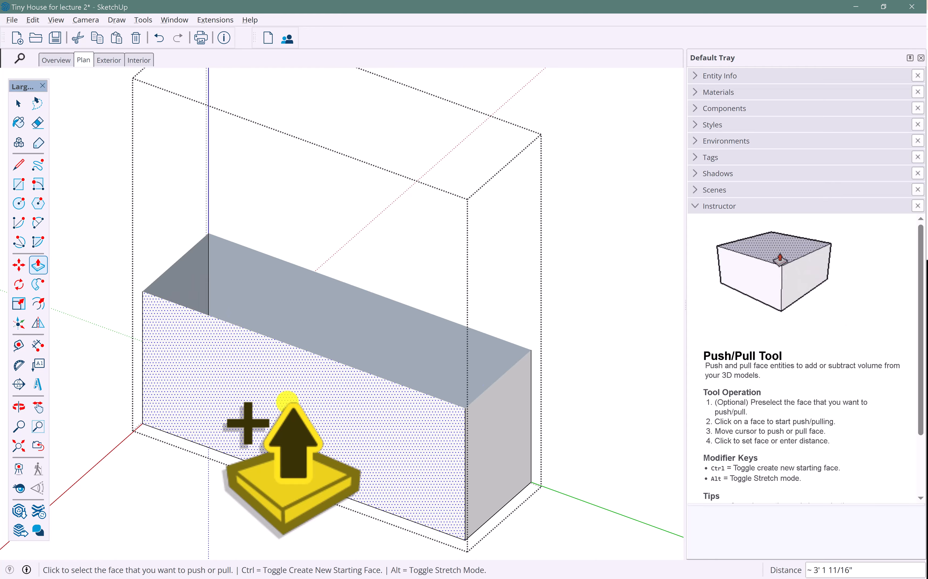
key(Return)
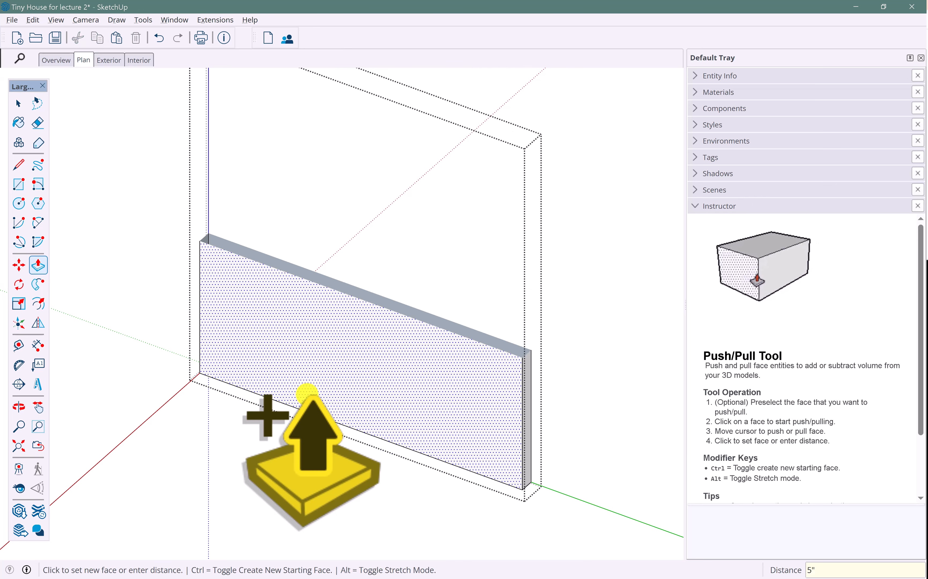
key(space)
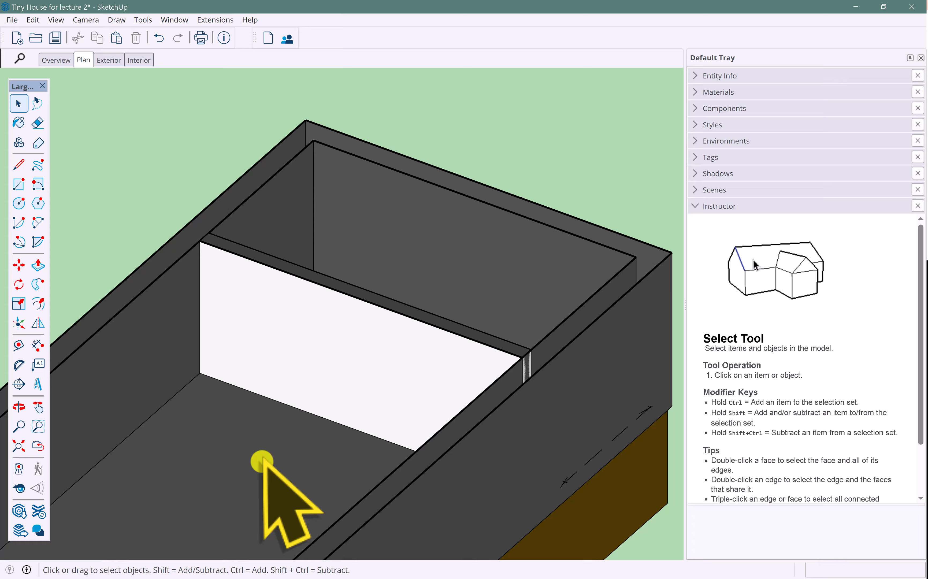
Trace the short partition wall in the floor plan with a rectangle from the long wall's floor edge, sized 5" by 24"
mouse_move(262, 461)
middle_down()
mouse_move(261, 448)
mouse_move(357, 388)
mouse_move(378, 404)
mouse_move(405, 312)
mouse_move(388, 394)
mouse_move(377, 374)
mouse_move(386, 399)
mouse_move(481, 400)
mouse_move(425, 342)
mouse_move(518, 336)
mouse_move(458, 423)
mouse_move(519, 426)
mouse_move(331, 384)
mouse_move(187, 394)
mouse_move(360, 408)
middle_up()
scroll(387, 377, up, 5)
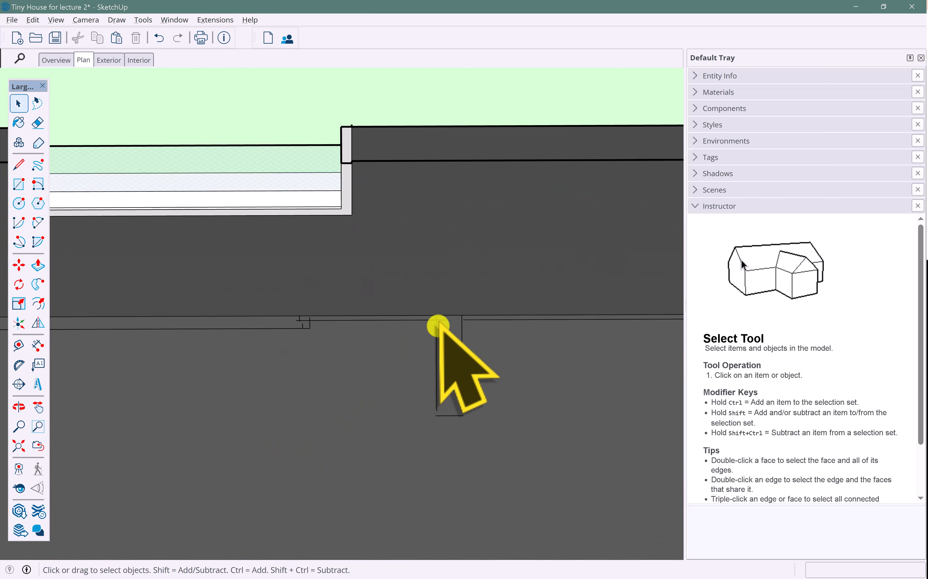
click(18, 185)
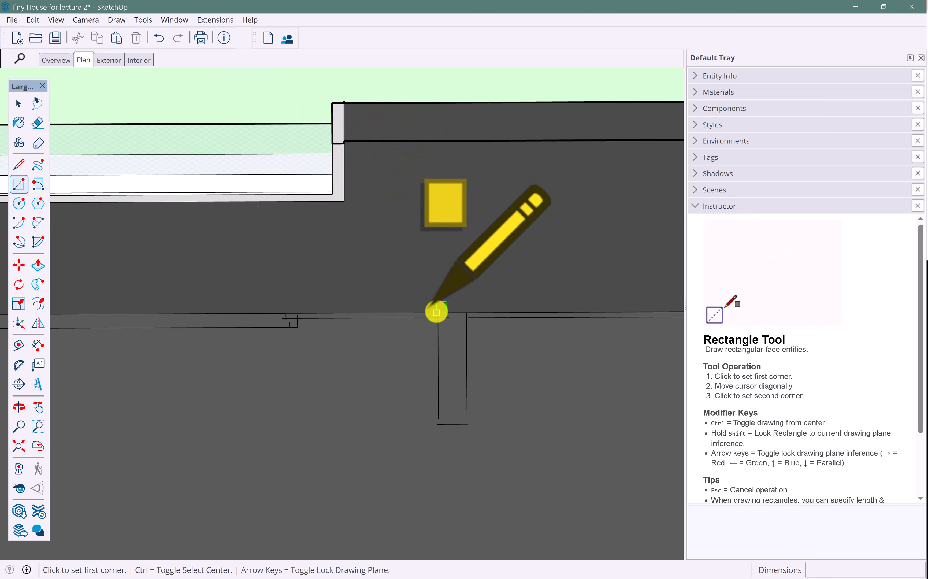
click(436, 312)
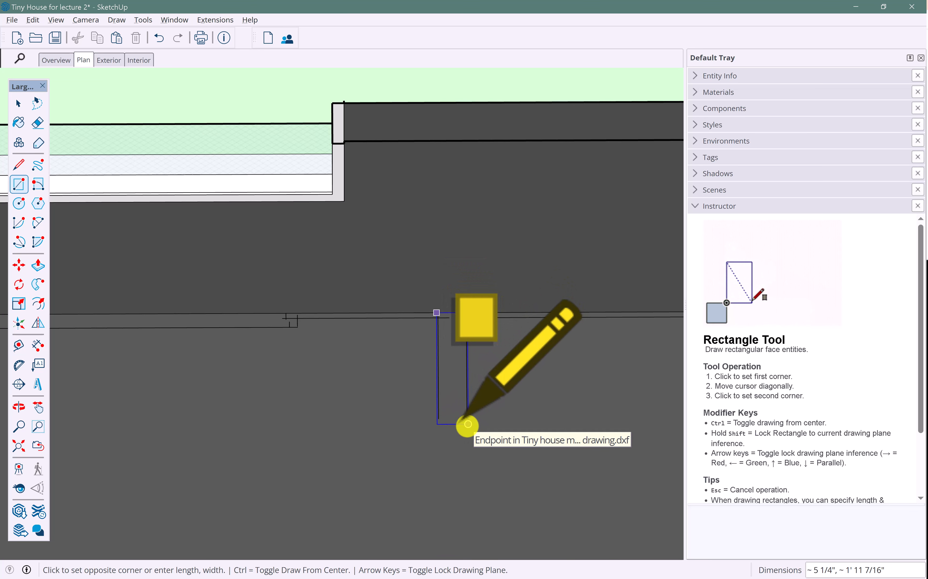
scroll(468, 424, up, 3)
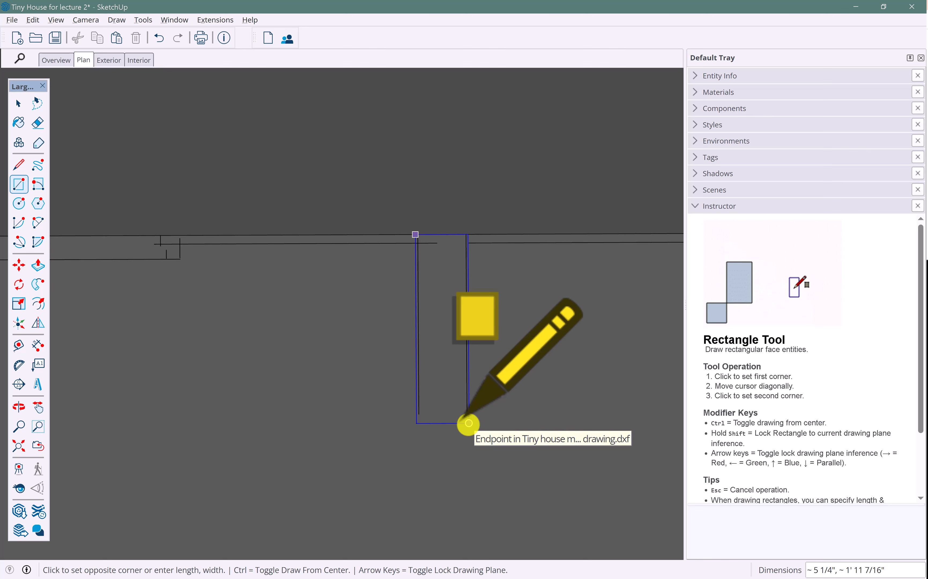
click(469, 423)
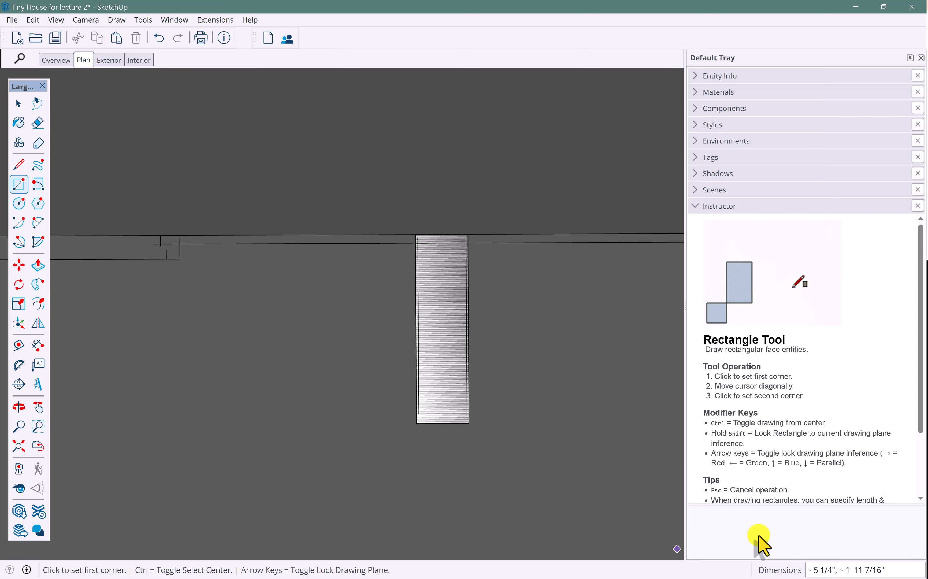
text(24)
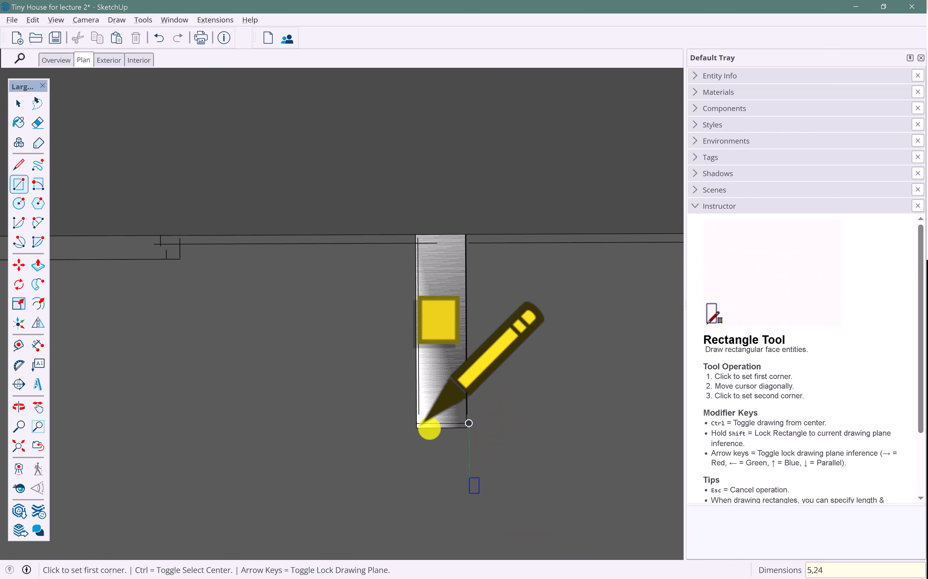
Select the short partition's rectangle with its edges and make it a group
click(18, 103)
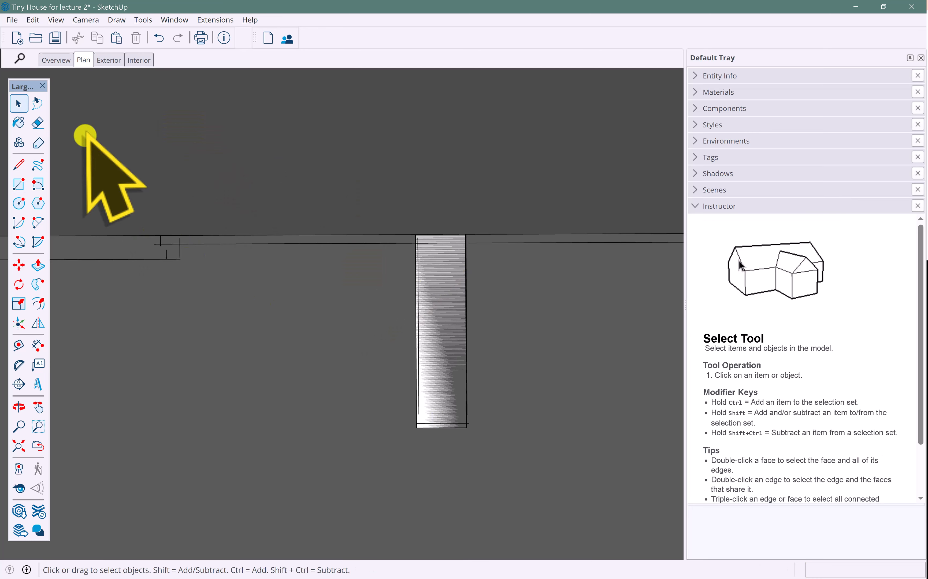
click(444, 327)
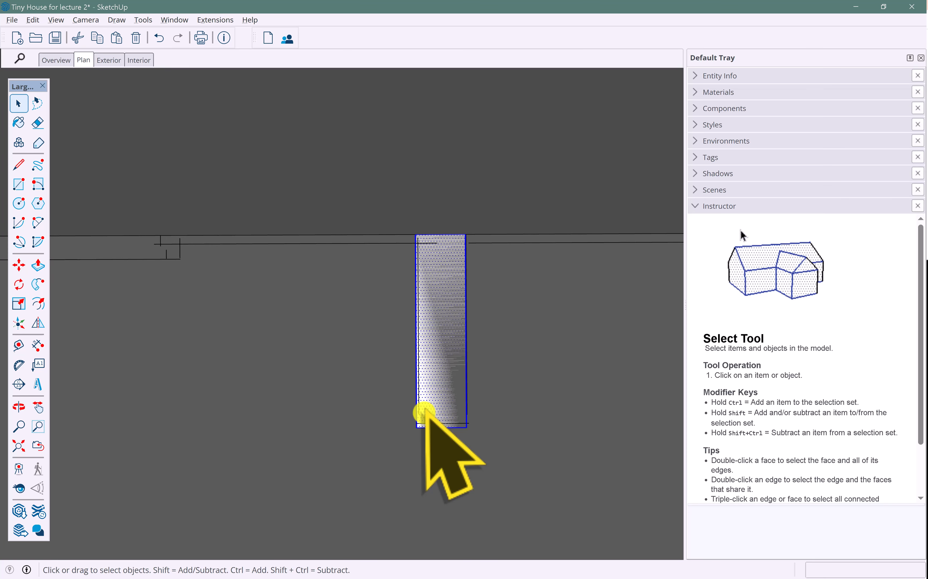
middle_drag(348, 379, 461, 323)
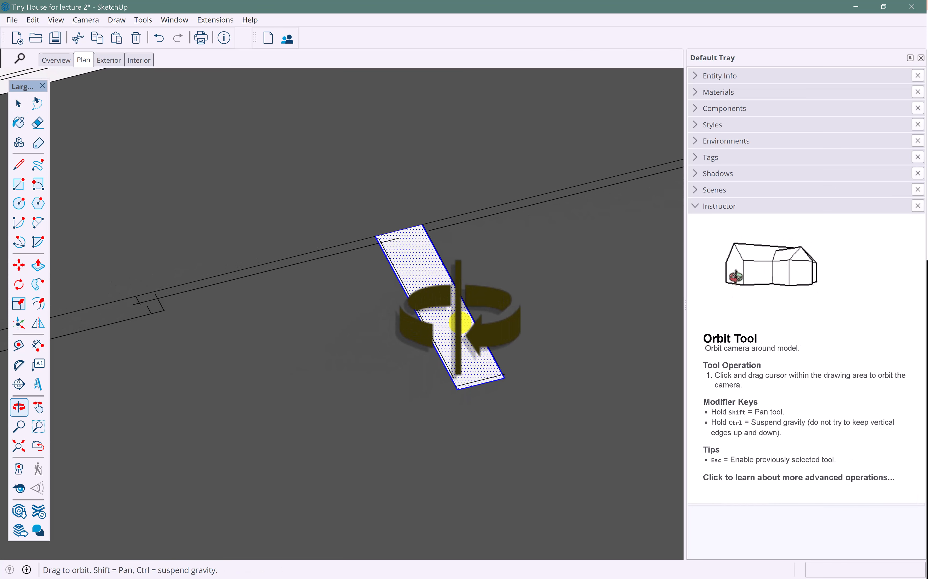
right_click(457, 318)
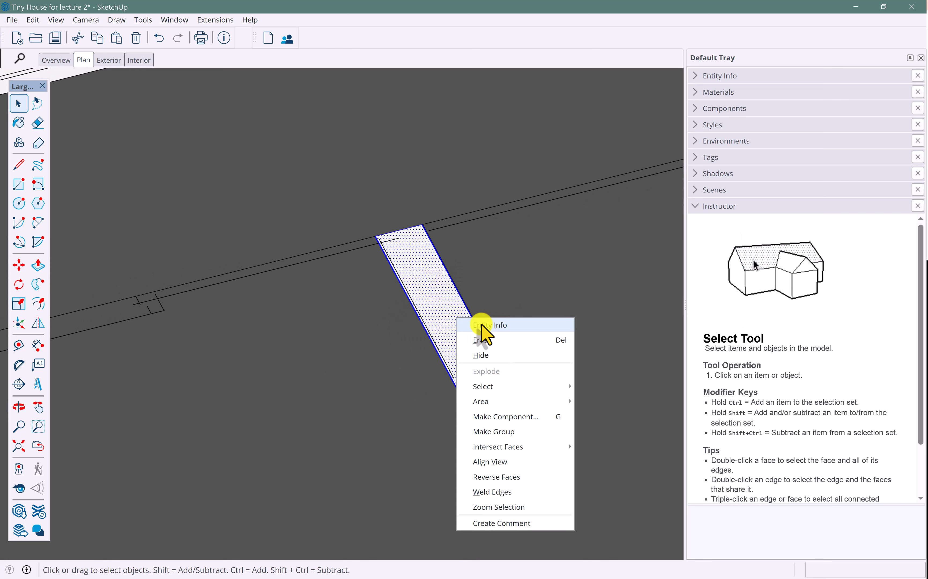
click(537, 431)
Open the short partition group and extrude its rectangle upward to a height of 3'
double_click(456, 344)
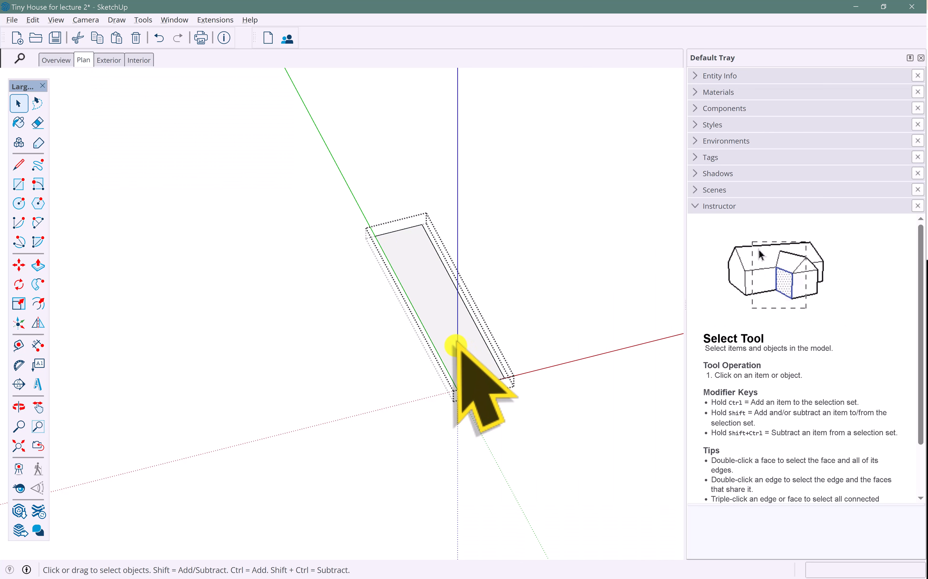
key(p)
click(477, 337)
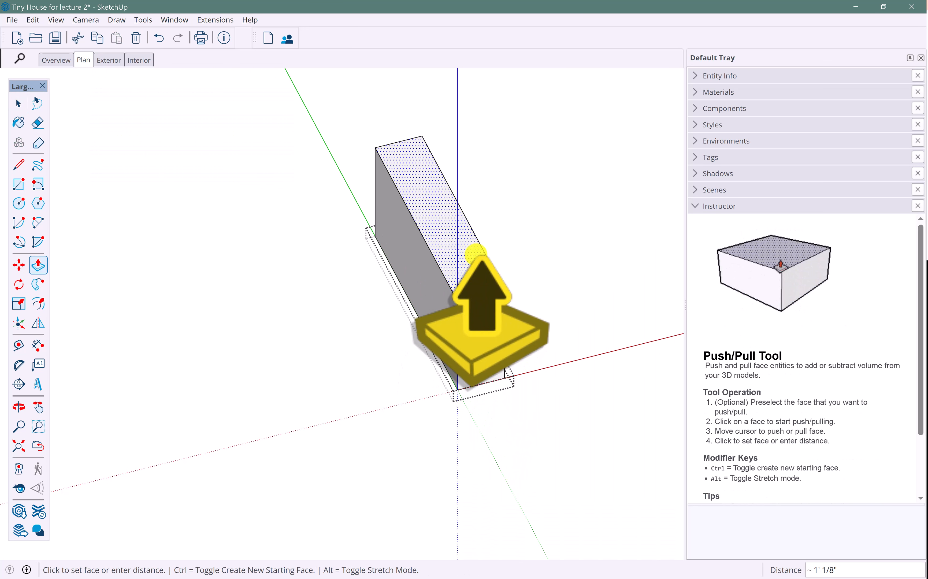
click(485, 256)
middle_drag(485, 256, 470, 286)
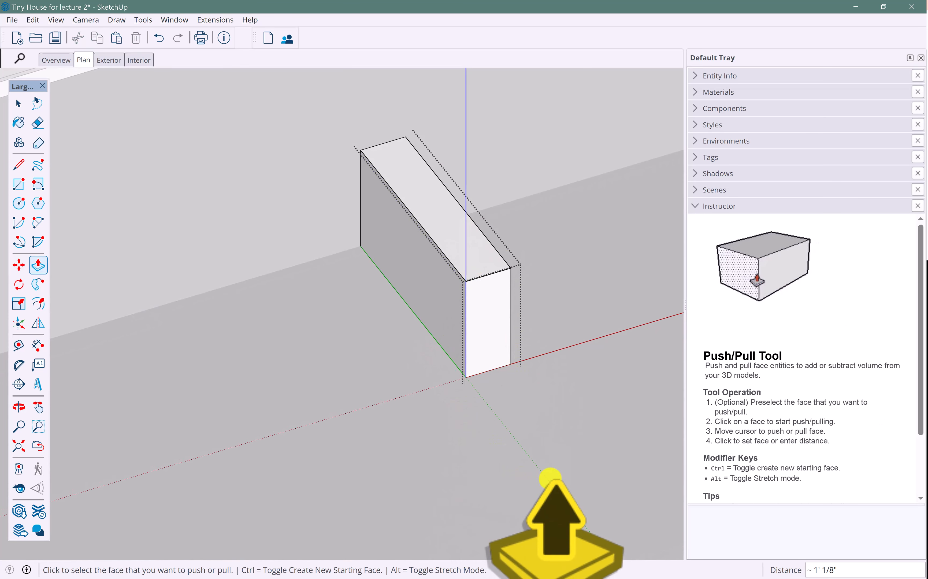
key(Return)
scroll(442, 377, down, 2)
middle_drag(442, 379, 509, 483)
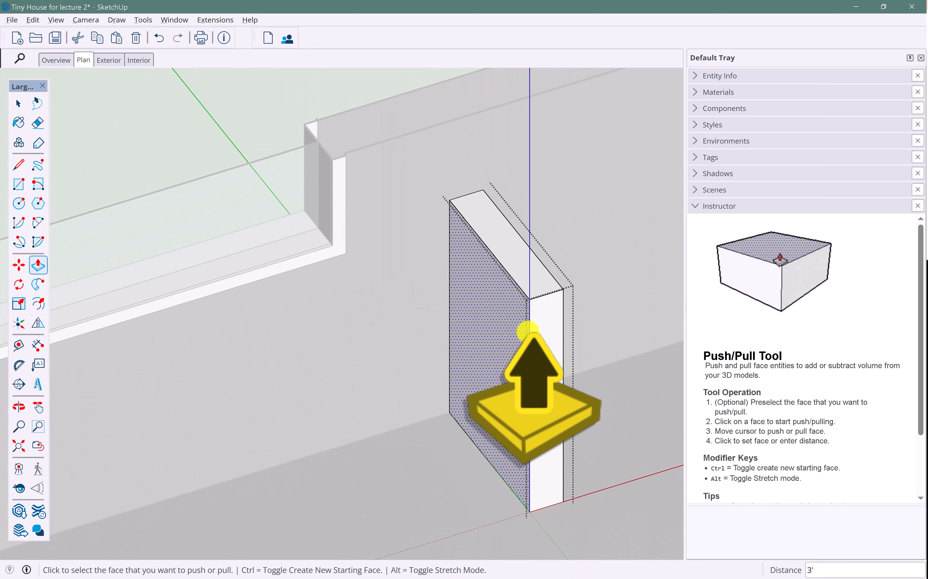
Extrude the short partition's top face up 1.5" as a new starting face to form a separate cap layer
key(space)
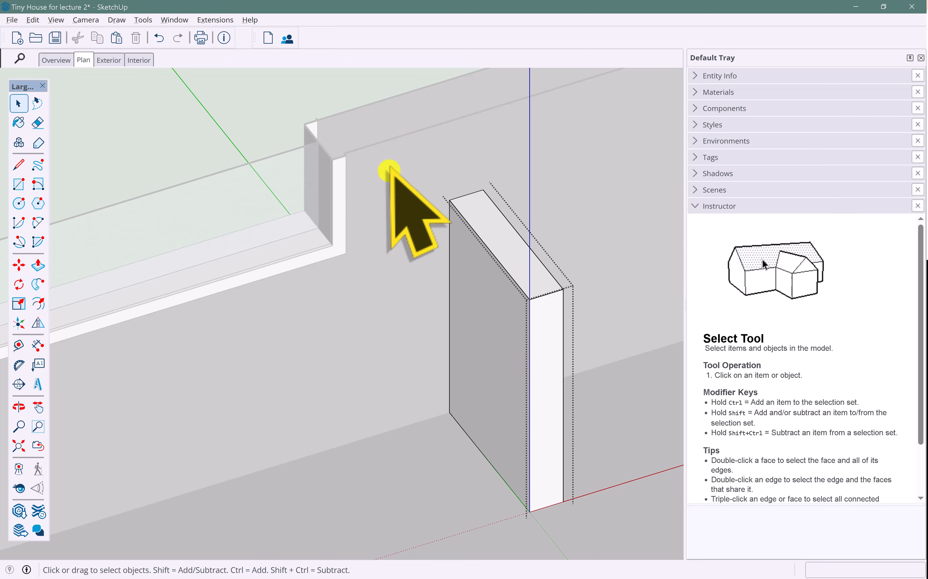
click(503, 237)
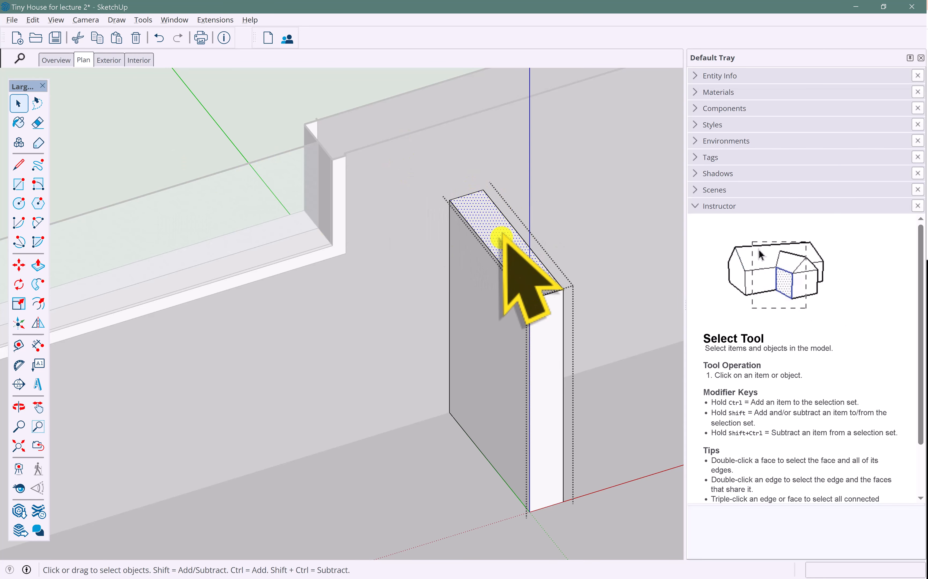
key(p)
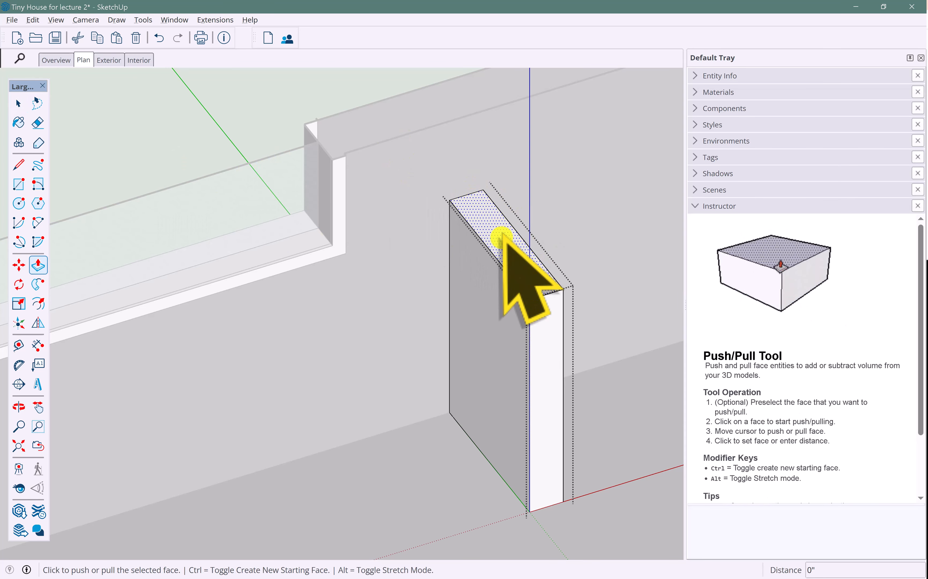
click(503, 235)
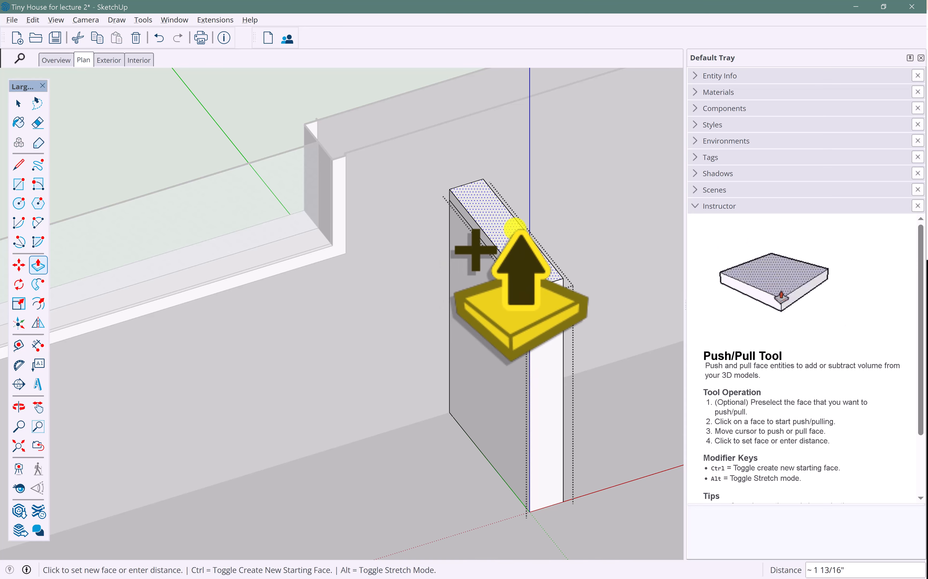
click(515, 228)
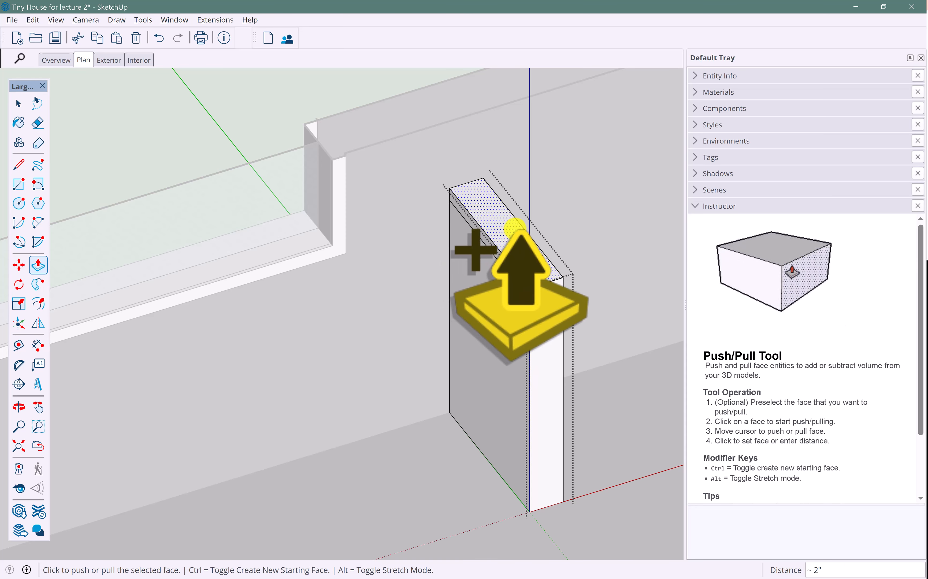
text(1.)
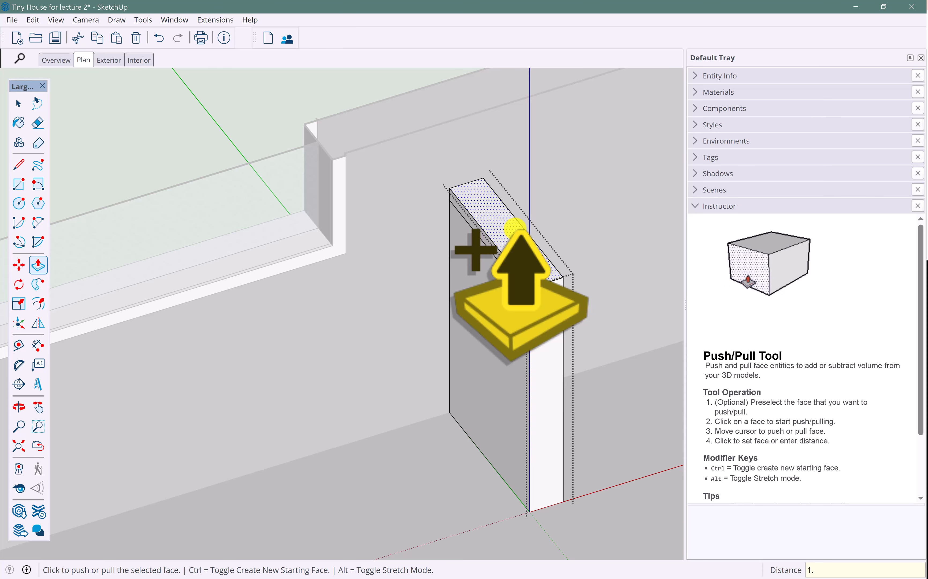
text(5)
key(Return)
scroll(520, 280, up, 6)
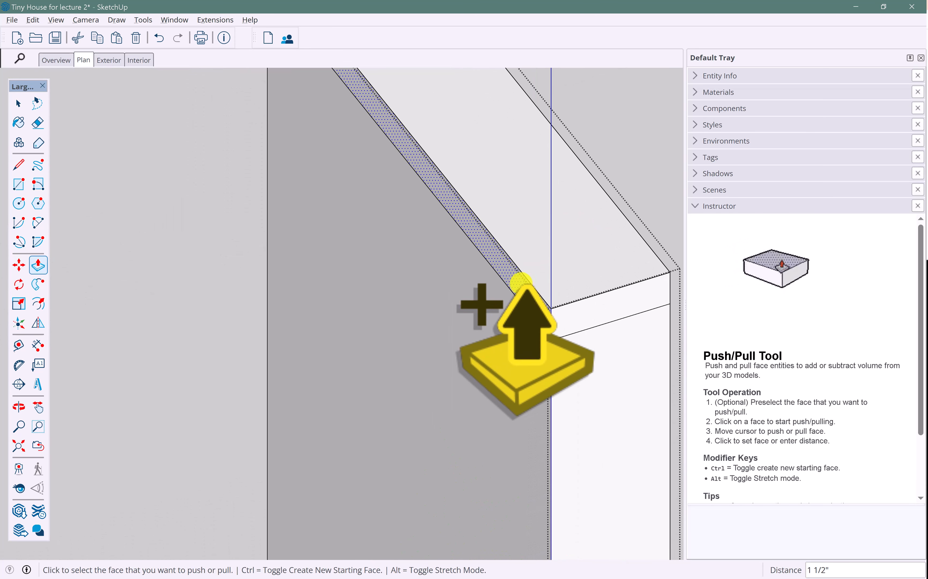
click(518, 301)
click(513, 318)
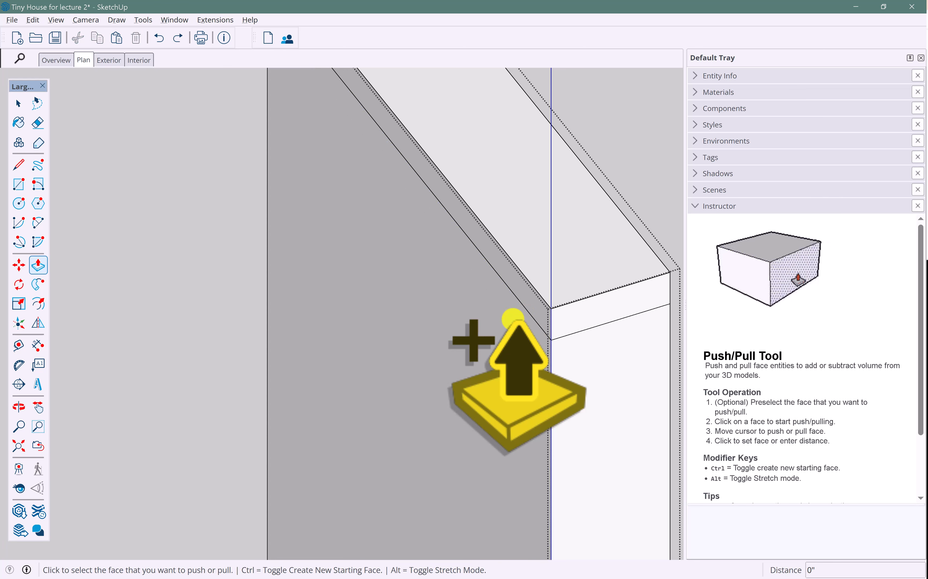
key(ctrl+z)
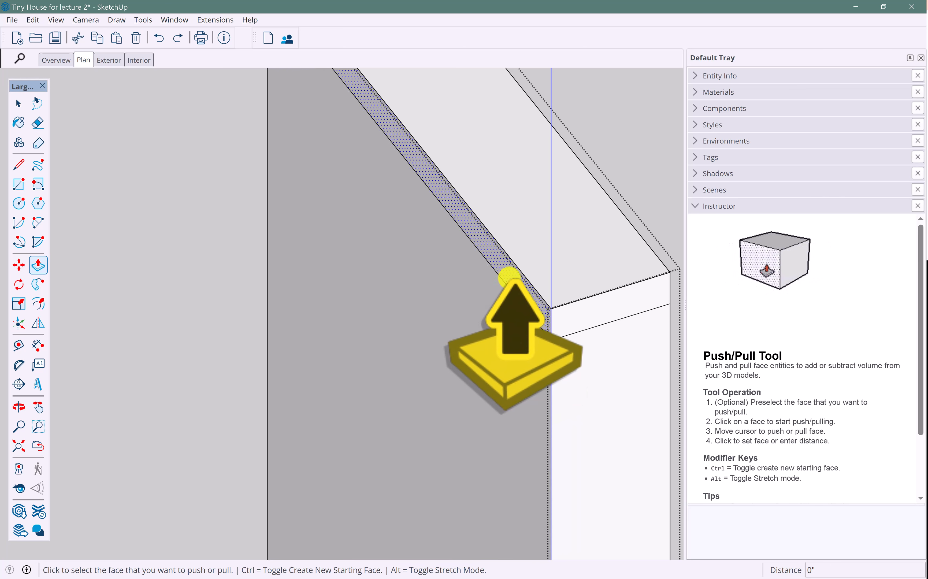
Extend both long side faces of the half wall's cap layer outward by 1" so the cap overhangs the wall
click(510, 275)
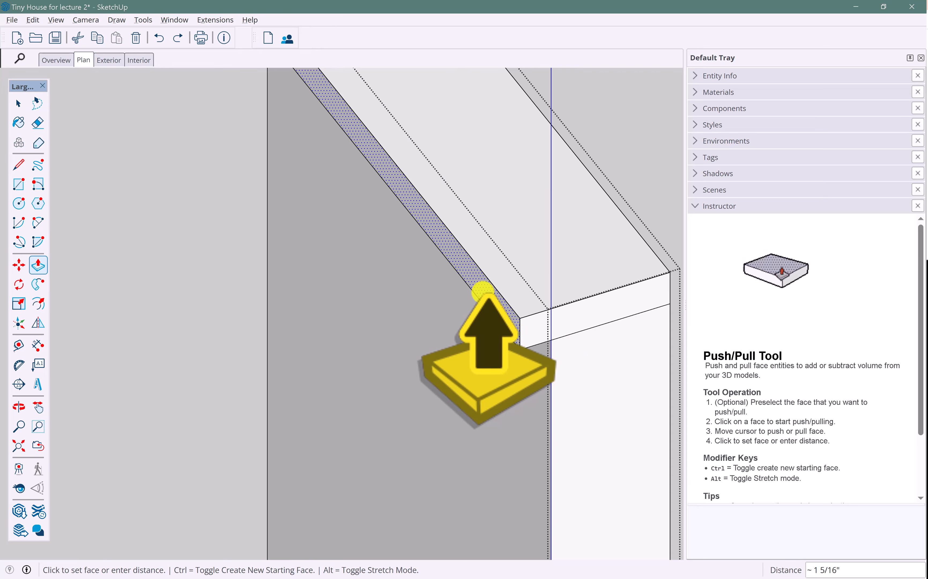
click(477, 291)
text(1)
key(Return)
middle_drag(489, 305, 565, 456)
click(581, 389)
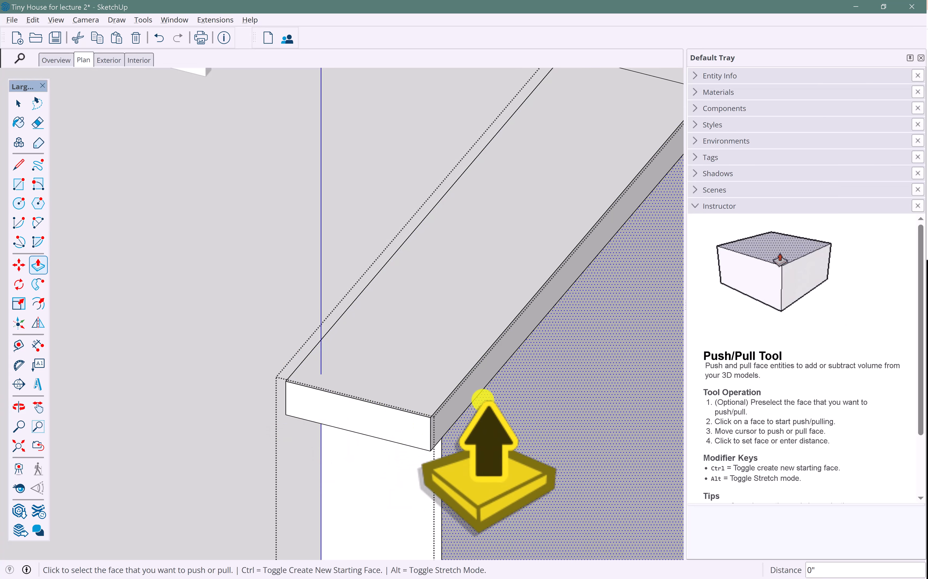
click(458, 388)
middle_drag(391, 386, 386, 426)
key(space)
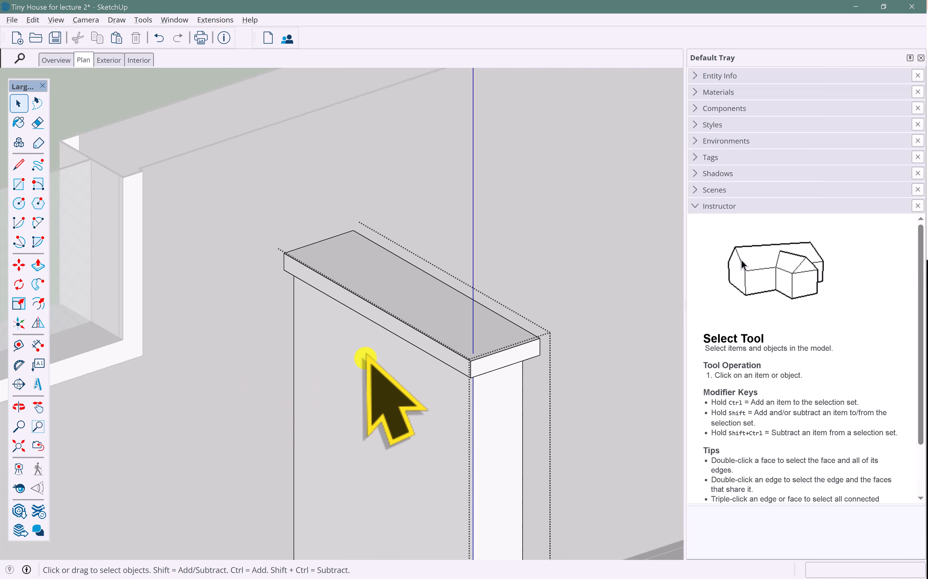
middle_drag(369, 363, 363, 342)
middle_drag(557, 275, 365, 400)
middle_drag(443, 353, 415, 342)
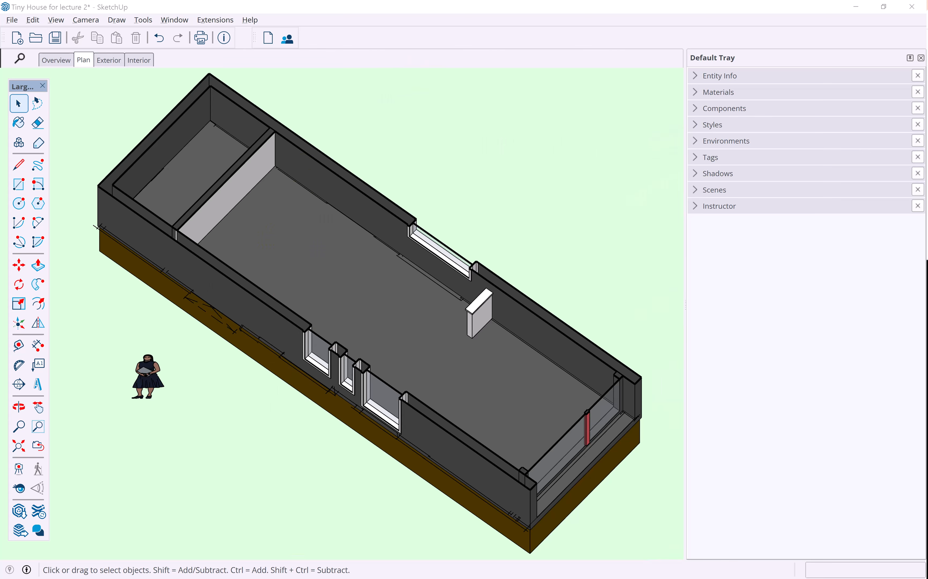
Show the components in the model, pick the standing person component and select its existing instances
drag(685, 131, 691, 130)
click(705, 111)
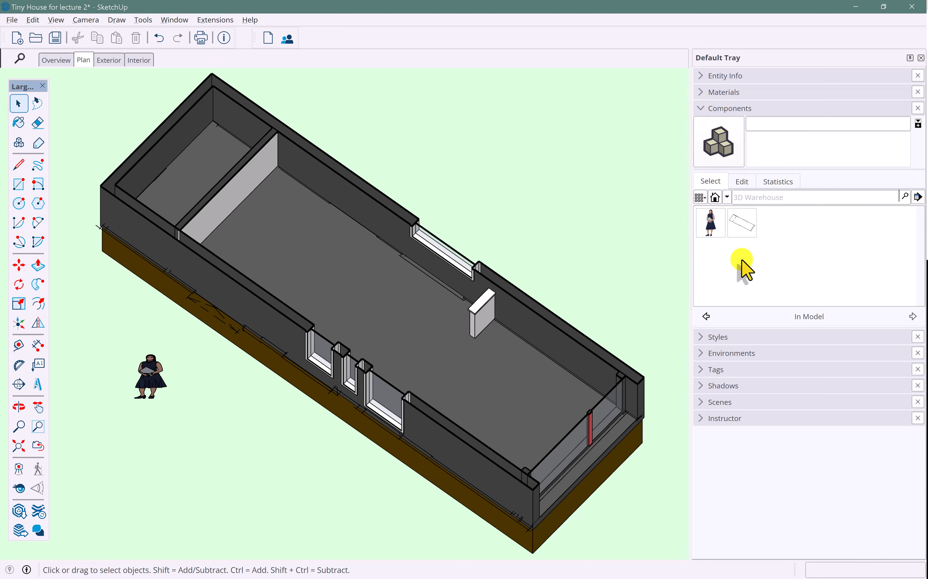
click(712, 226)
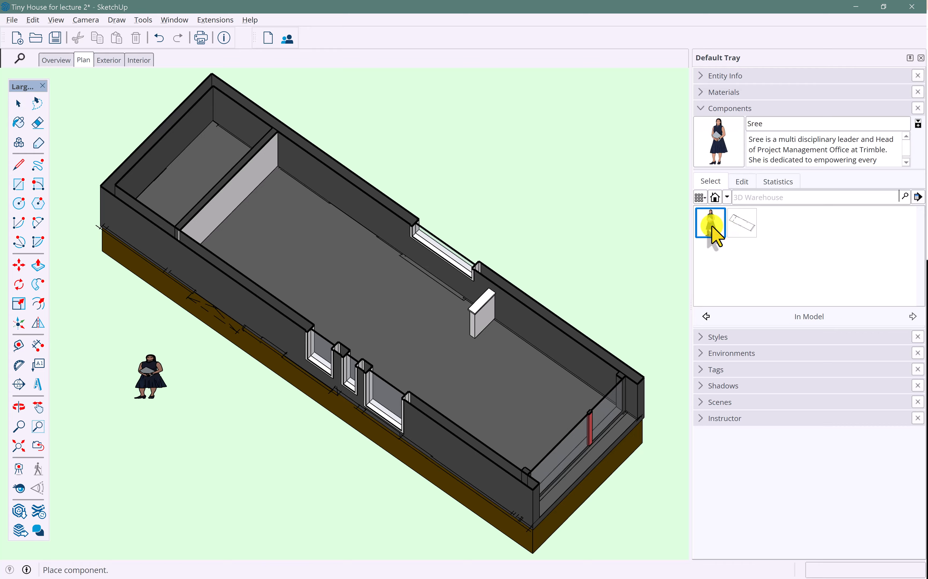
right_click(713, 234)
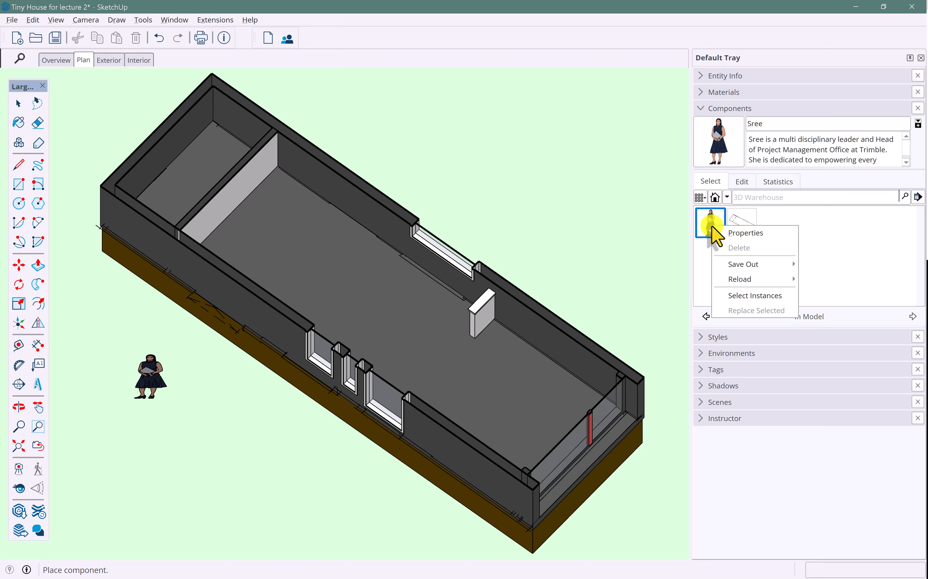
click(757, 295)
Place a second copy of the person component on the ground beside the first one outside the house
scroll(129, 400, up, 6)
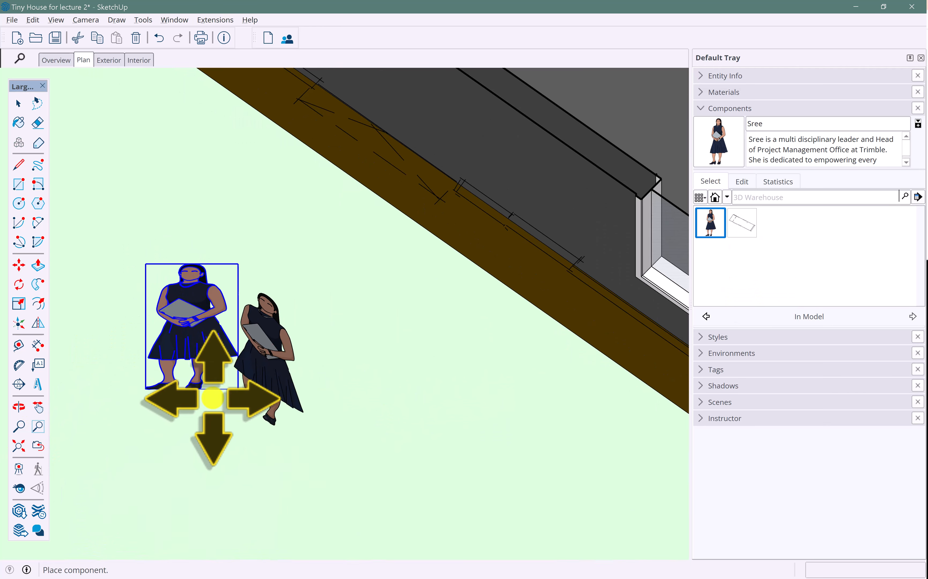
middle_drag(207, 393, 439, 326)
click(363, 415)
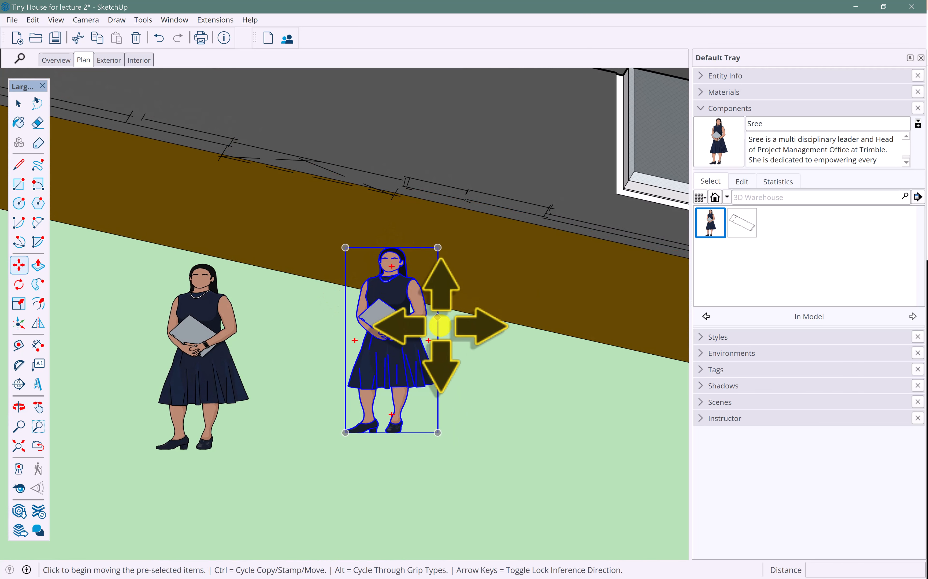
middle_drag(354, 367, 379, 292)
scroll(351, 361, down, 2)
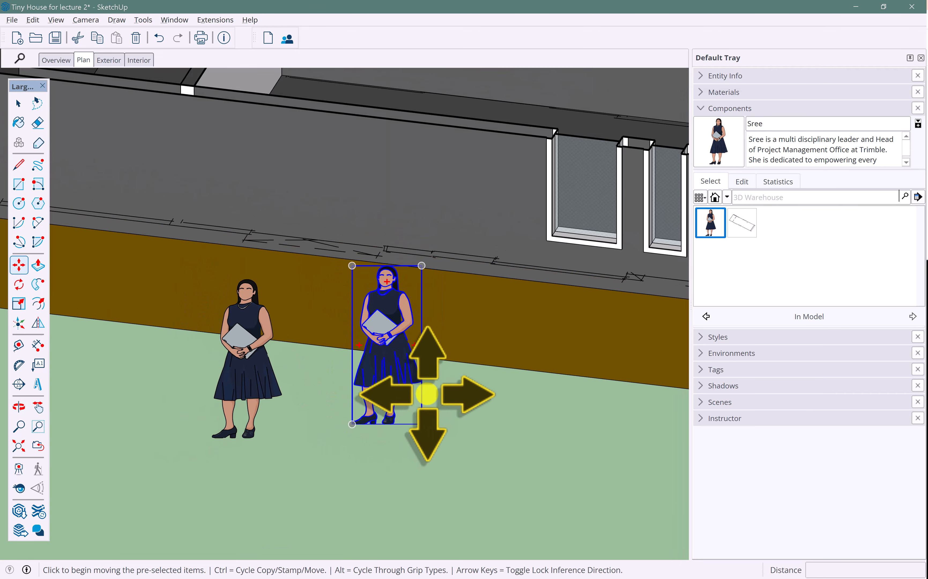
scroll(469, 329, down, 1)
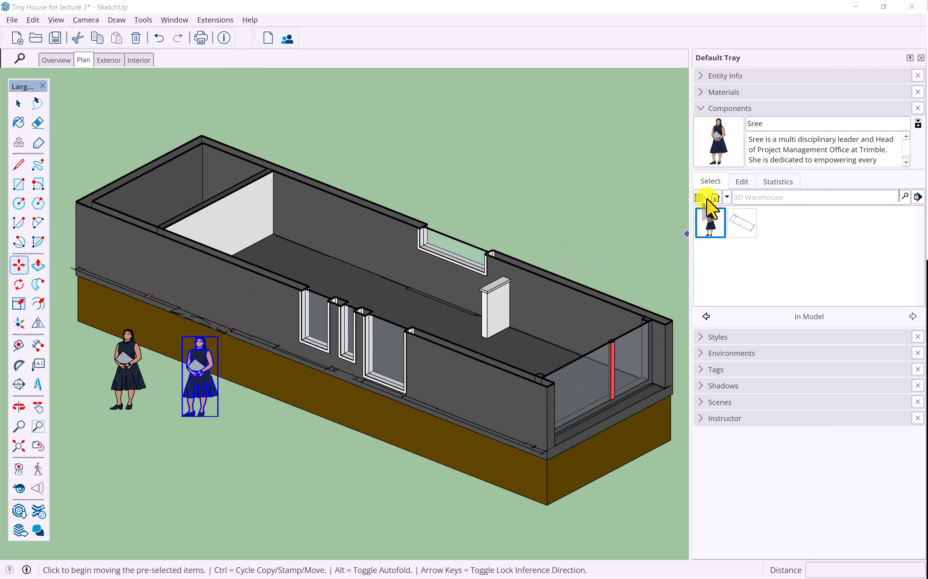
Try the Small Thumbnails view for the component library and set its display to Details
click(701, 197)
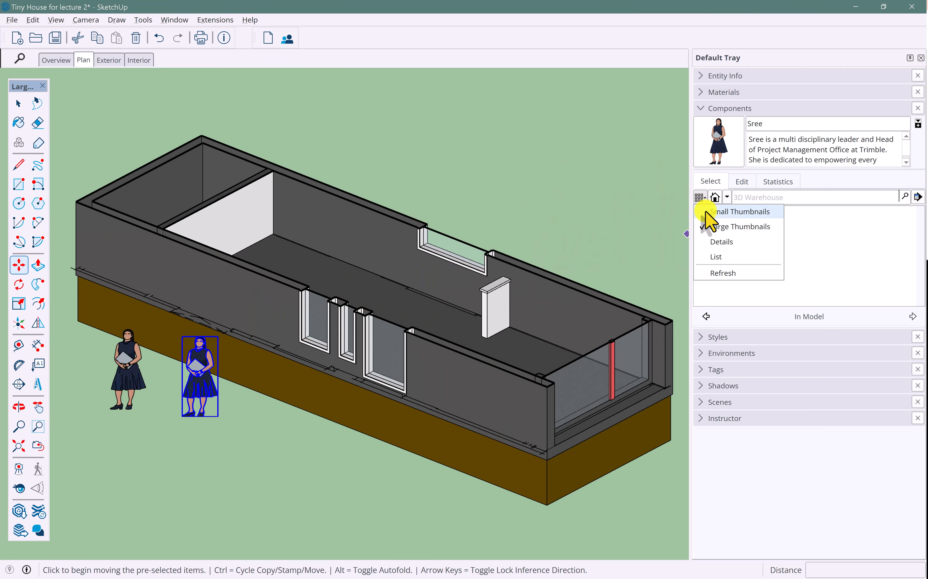
click(707, 211)
click(705, 198)
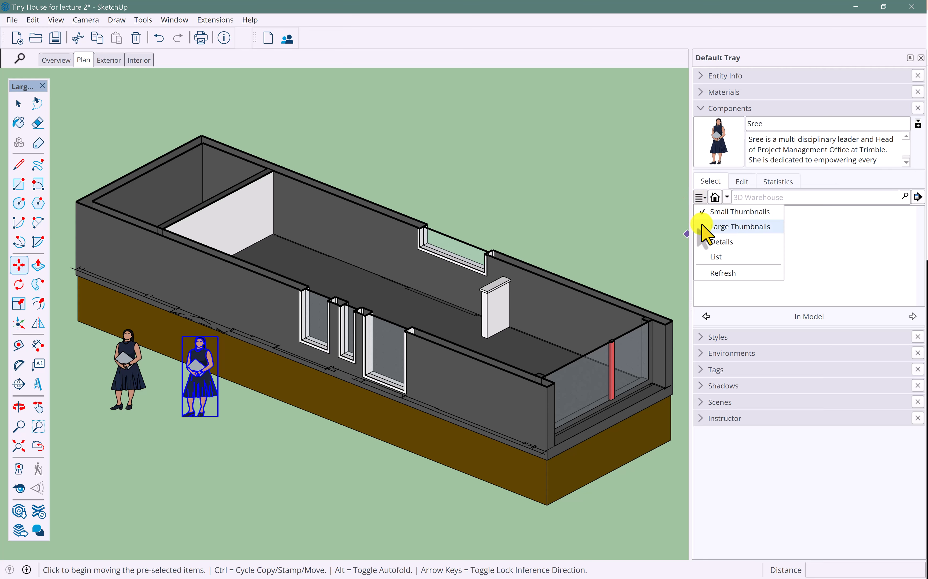
click(716, 241)
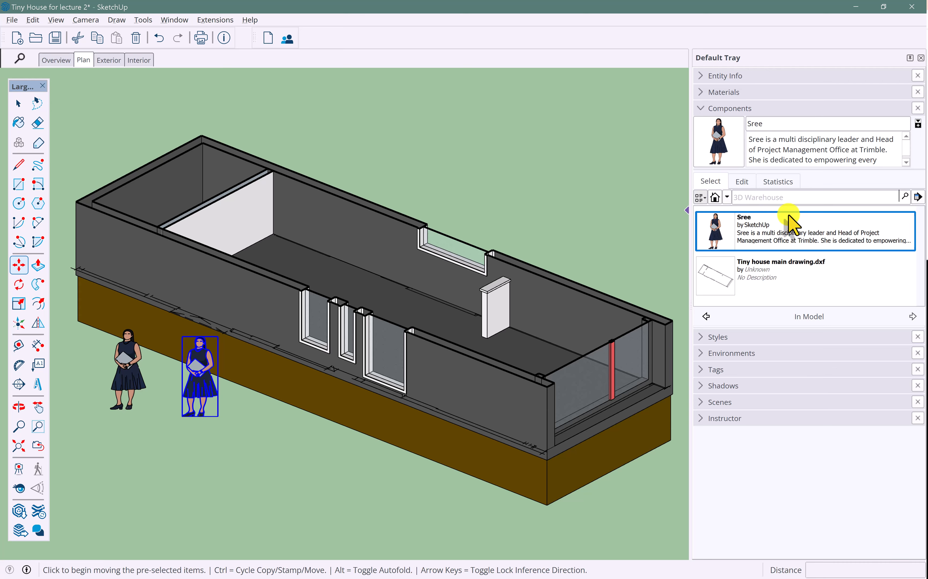
Open the Components Sampler collection and browse its components as far as the bed
click(727, 197)
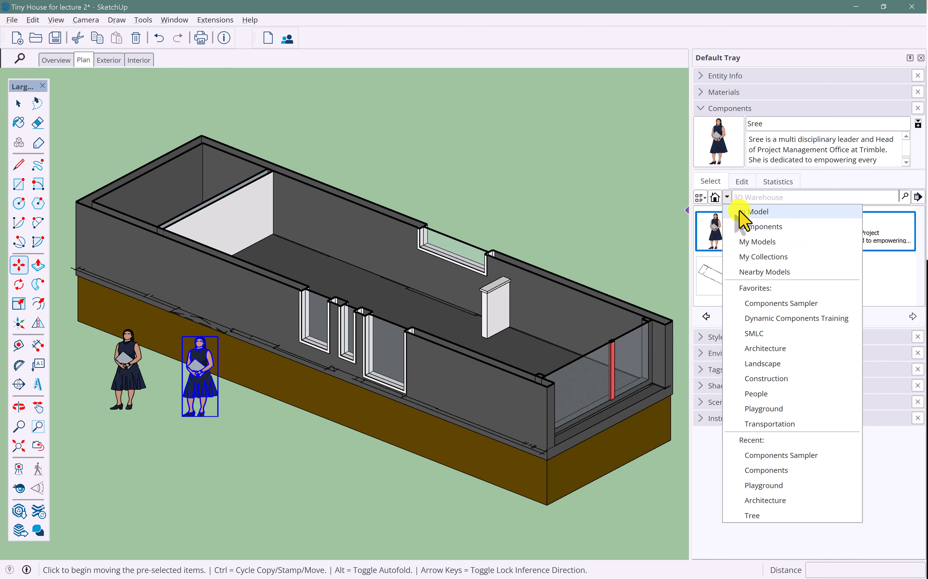
click(741, 212)
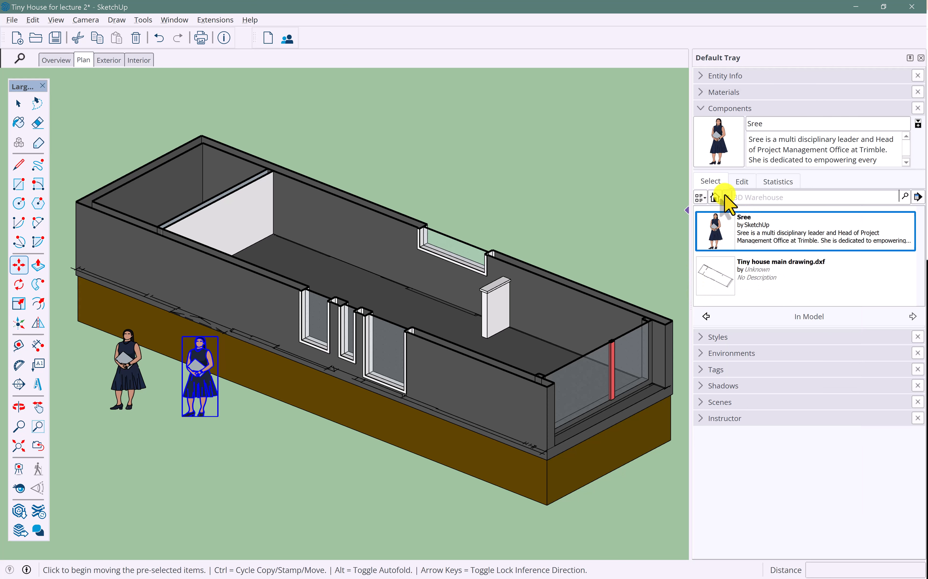
click(727, 198)
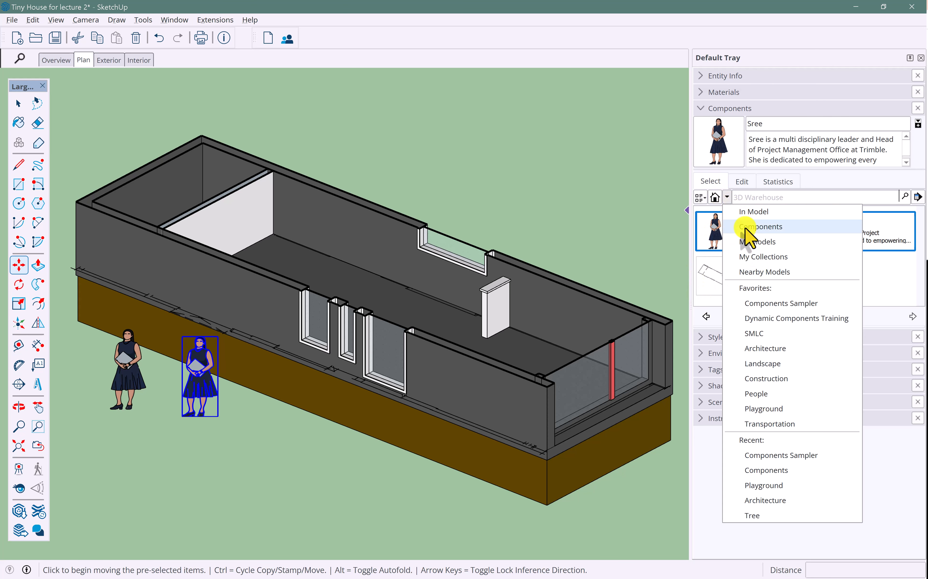
click(770, 303)
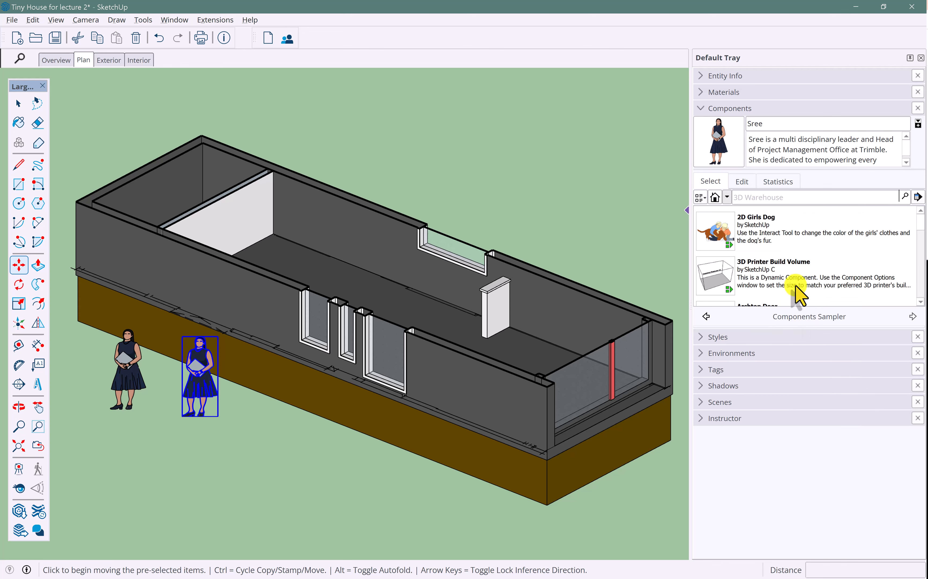
scroll(790, 271, down, 2)
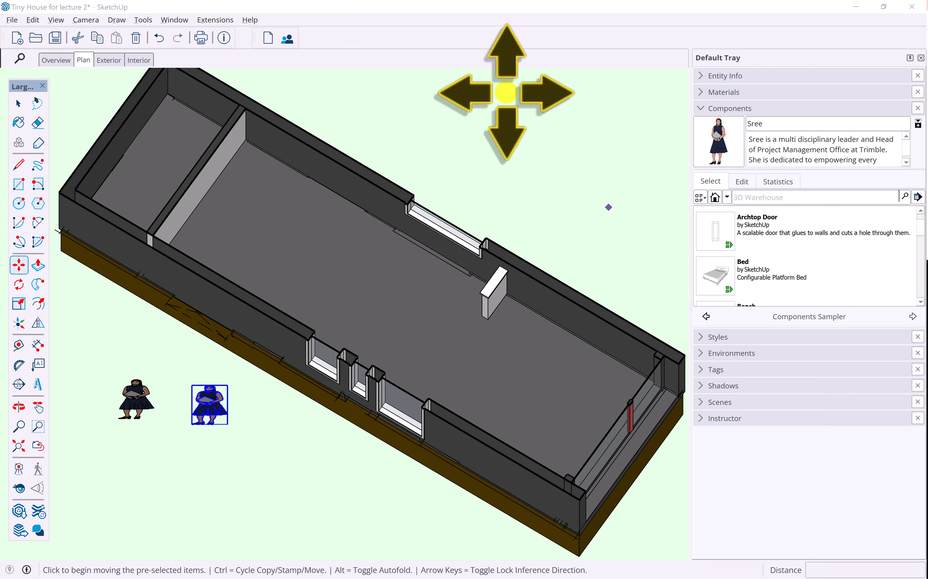
Show the model's list of tags and pick the wall lines tag
click(703, 370)
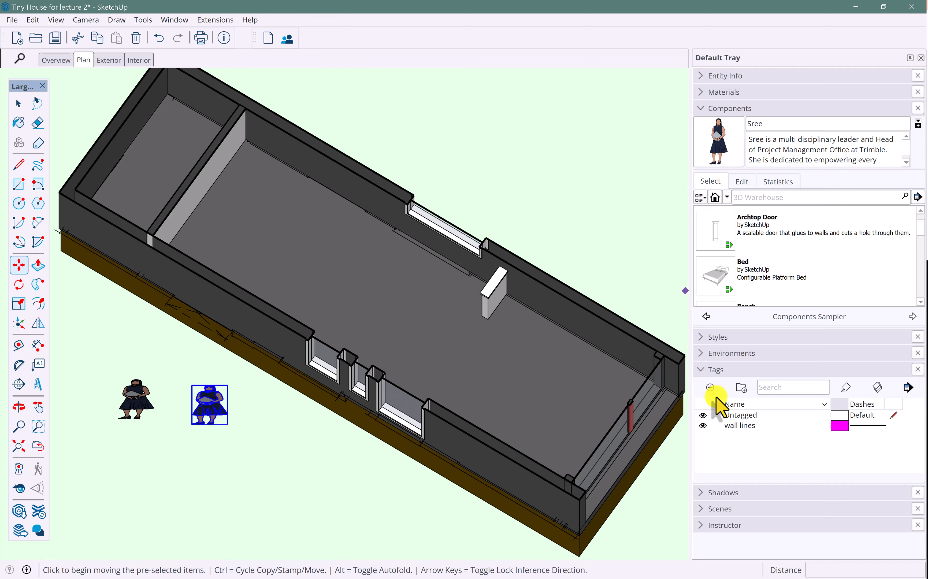
click(736, 426)
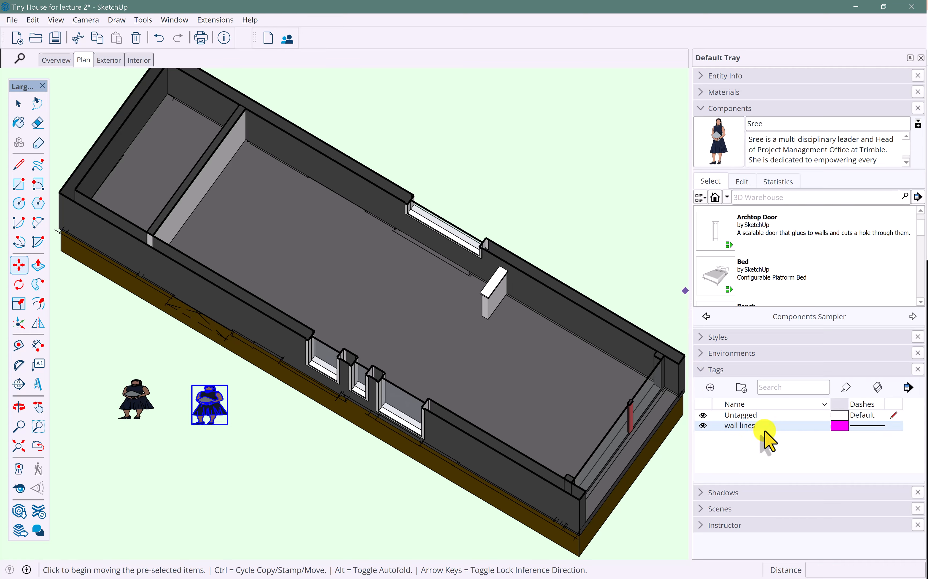
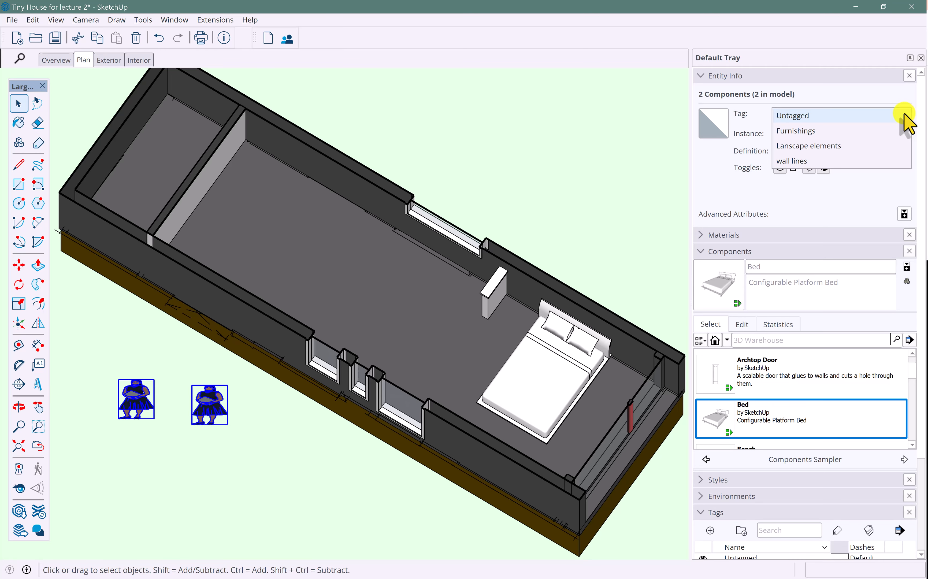
Assign the Furnishings tag to both selected person components and make Lanscape elements the active tag
click(820, 132)
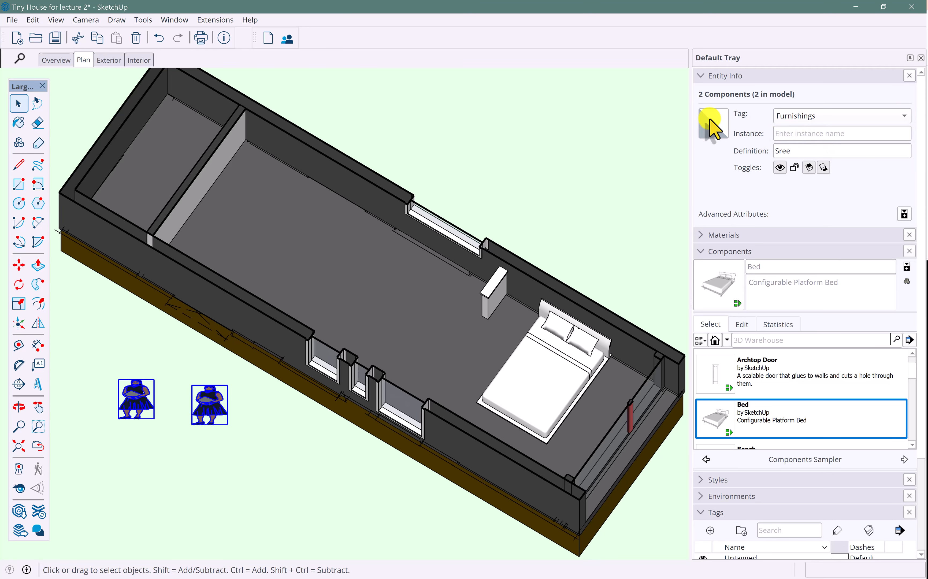
click(630, 250)
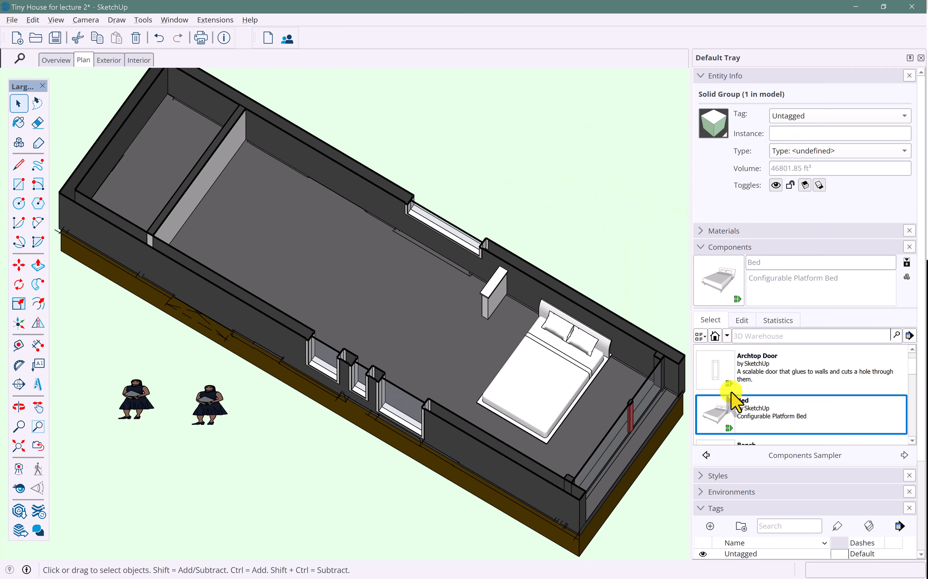
scroll(858, 529, down, 3)
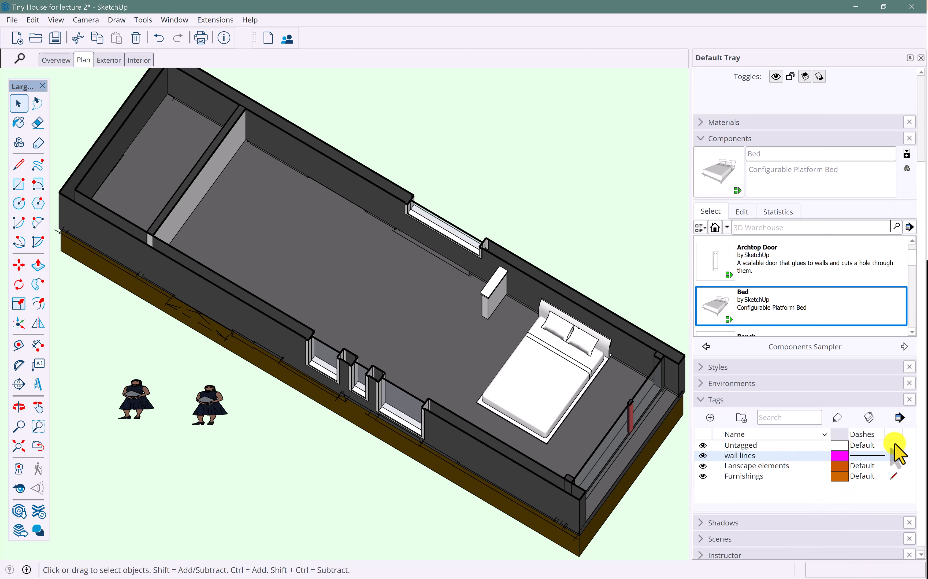
click(894, 466)
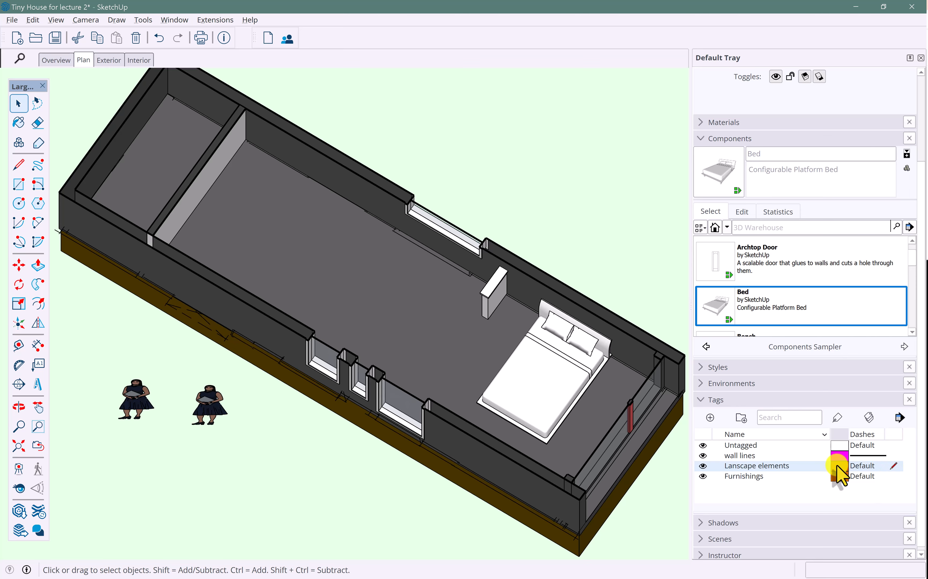
Toggle the Furnishings tag's visibility off and on to check which objects it controls
click(703, 477)
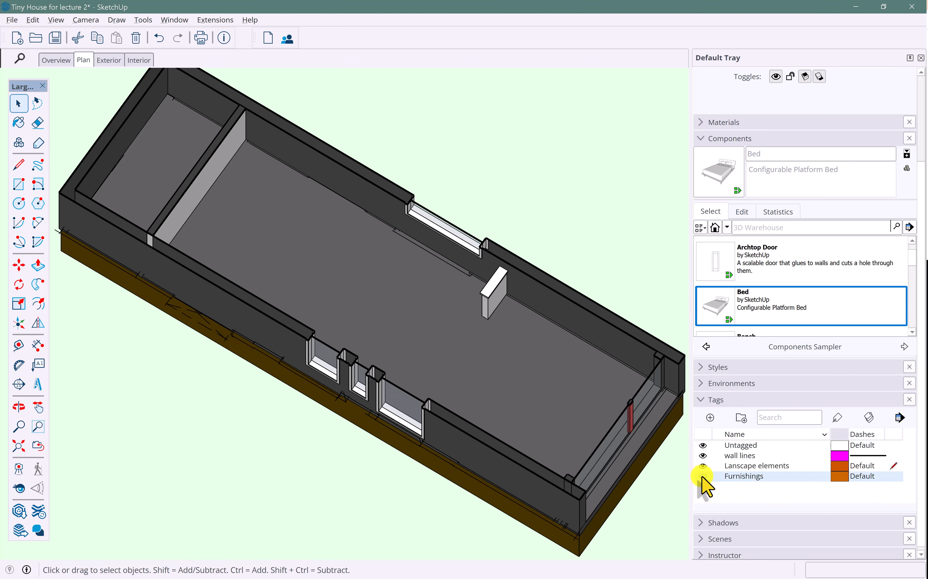
click(703, 476)
click(703, 477)
click(703, 477)
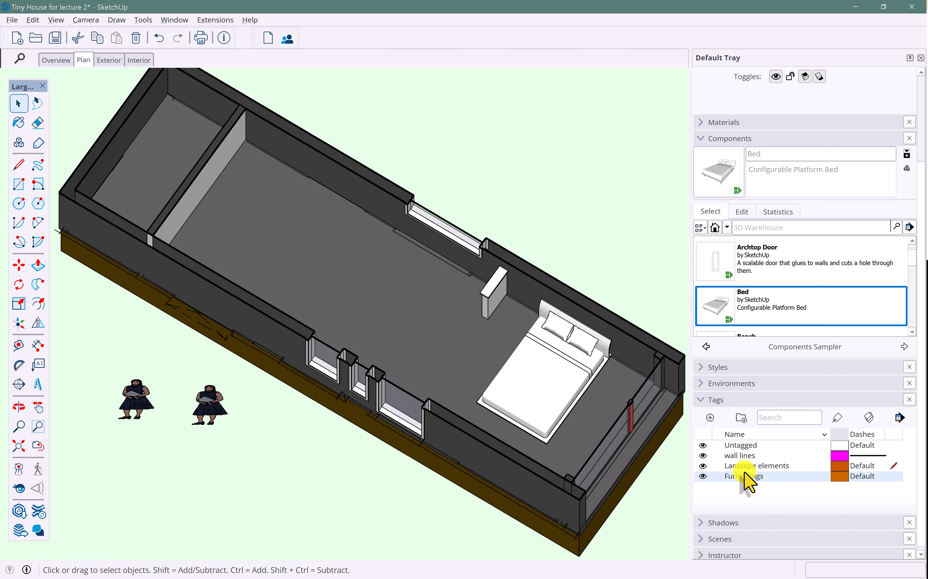
click(703, 476)
click(703, 476)
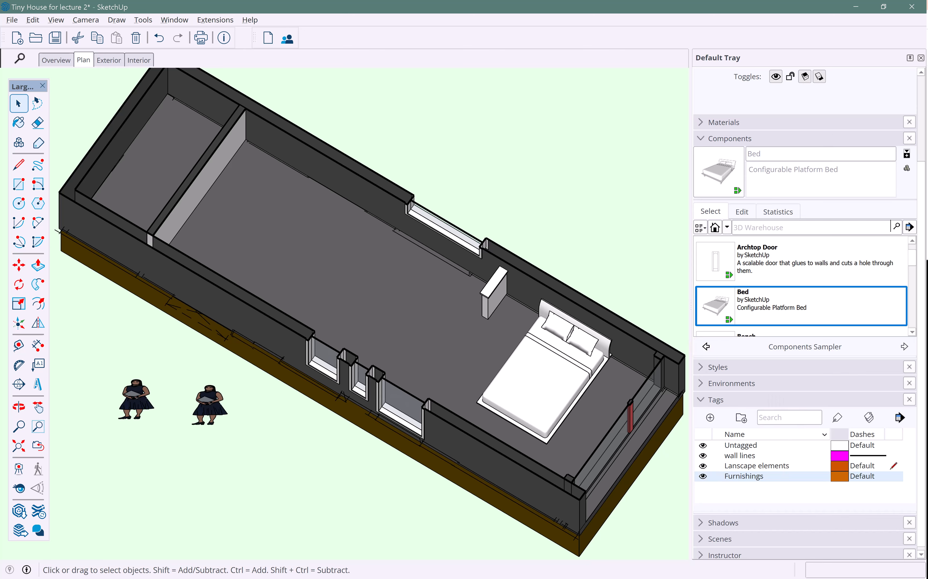
Collapse the list of tags and open 3D Warehouse to browse its start page
click(864, 213)
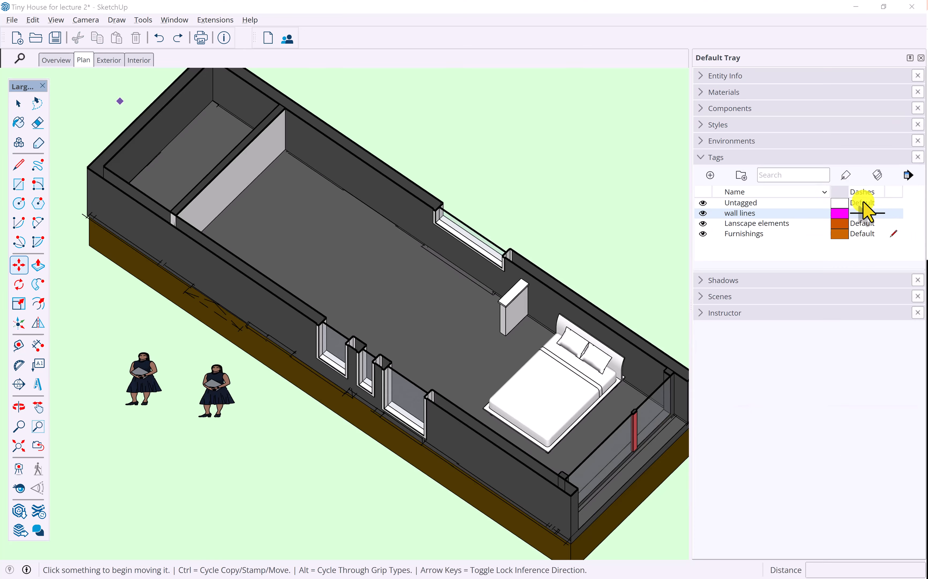
click(705, 157)
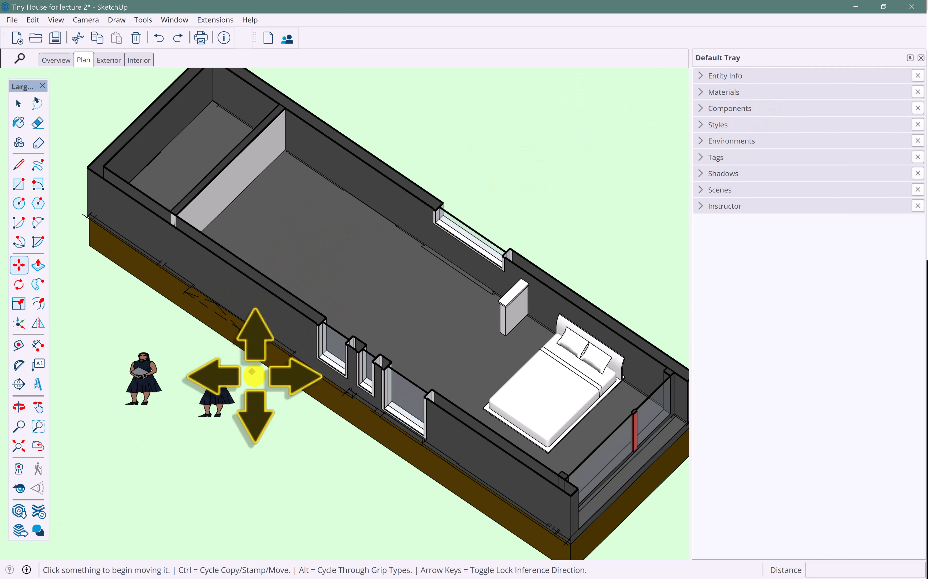
click(18, 512)
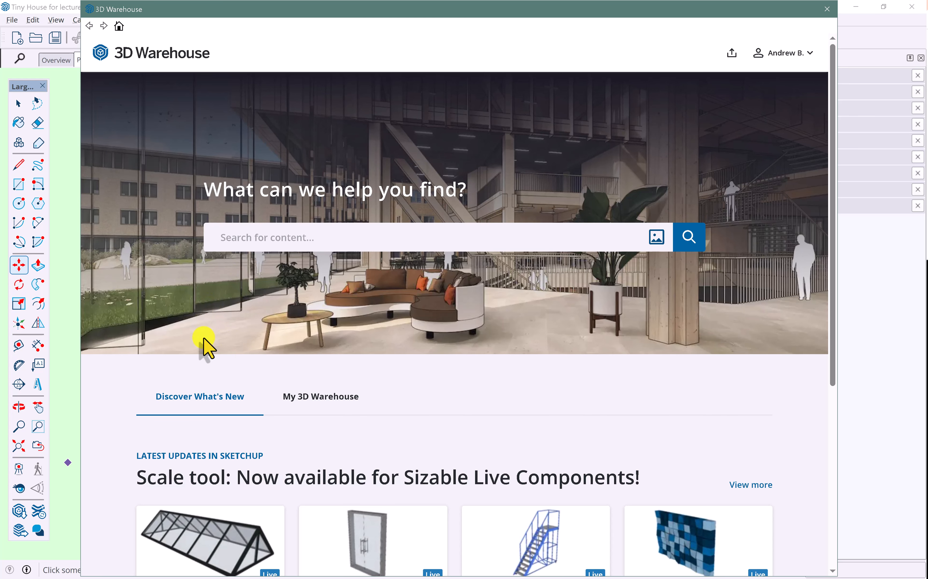
scroll(383, 251, down, 1)
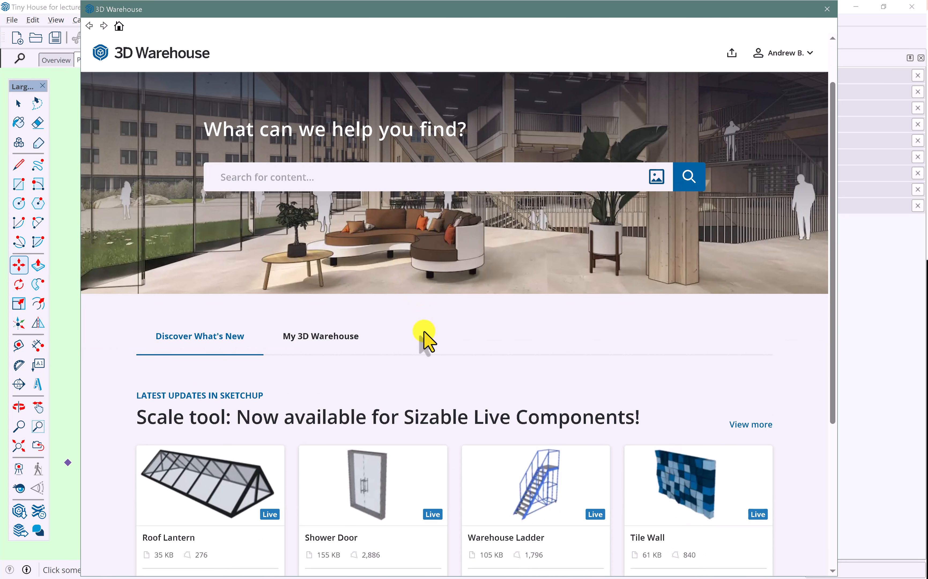
Search 3D Warehouse for Nightstand and browse the models found
scroll(408, 386, down, 2)
scroll(408, 385, up, 3)
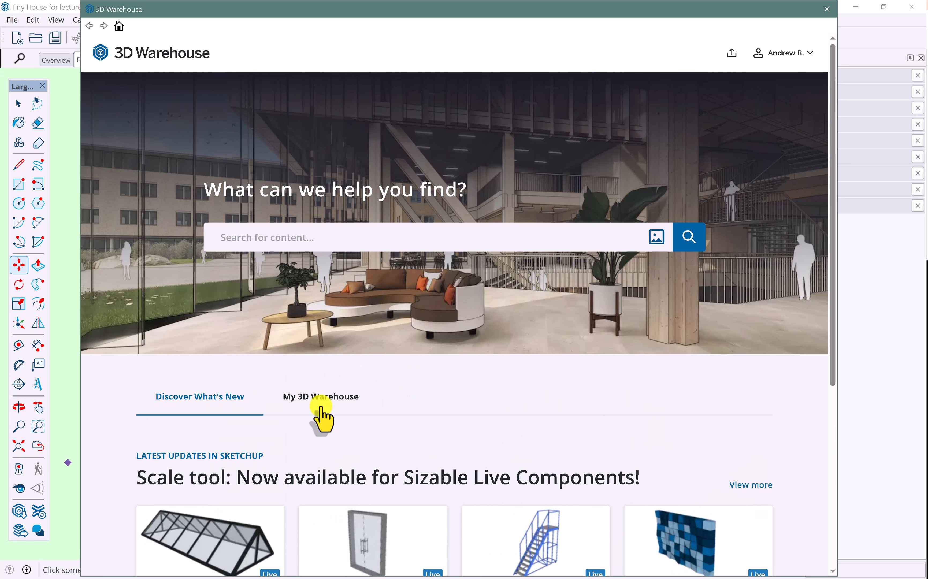
scroll(390, 425, down, 2)
scroll(391, 425, down, 2)
scroll(389, 428, up, 4)
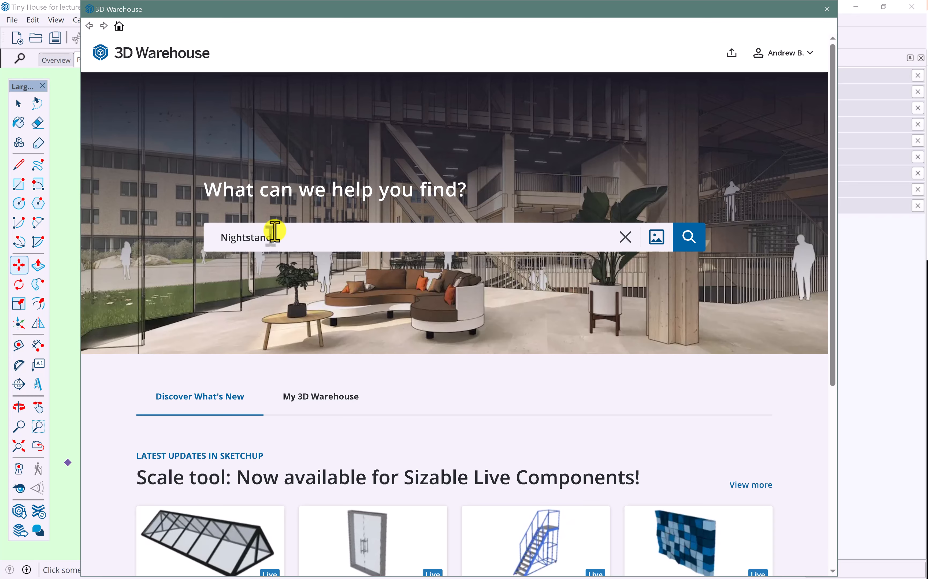
key(Return)
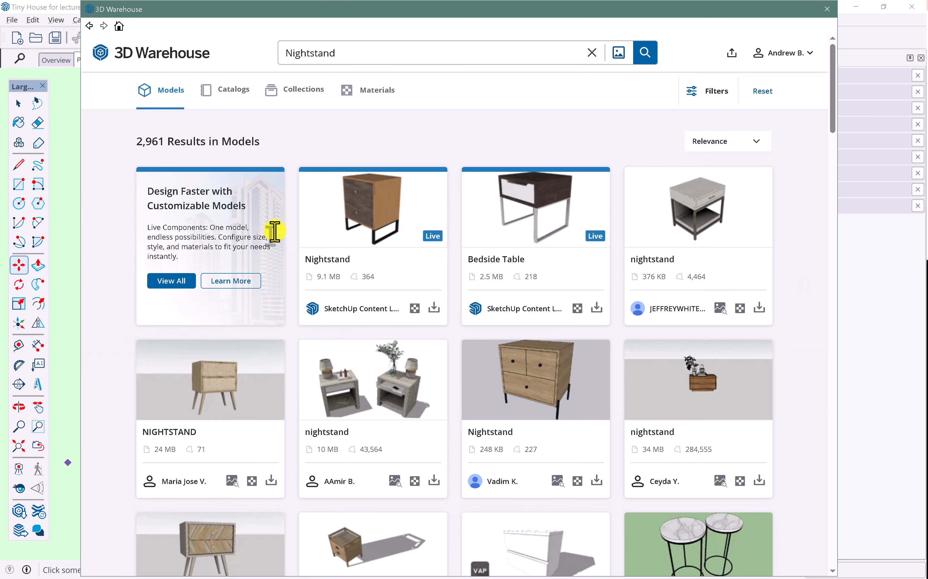
scroll(440, 423, down, 2)
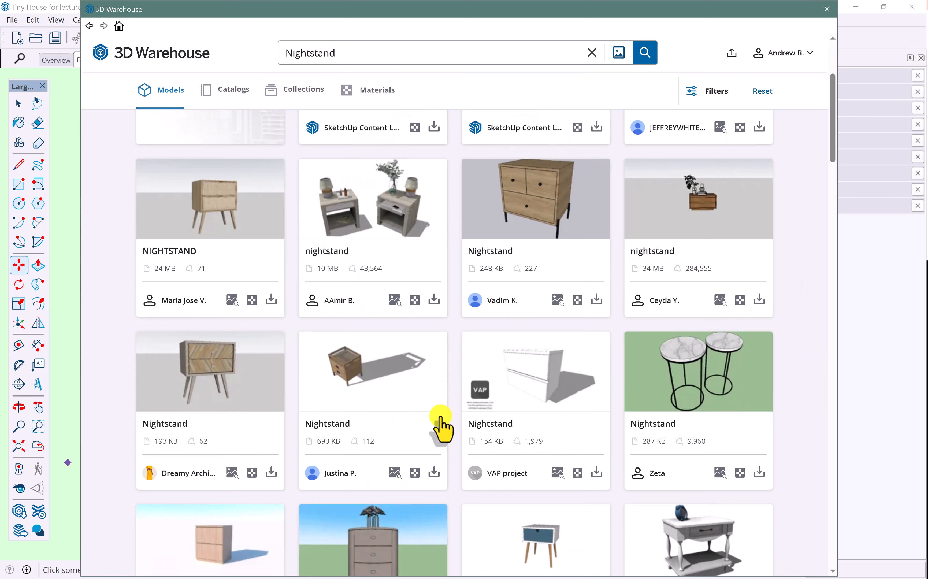
scroll(440, 422, up, 2)
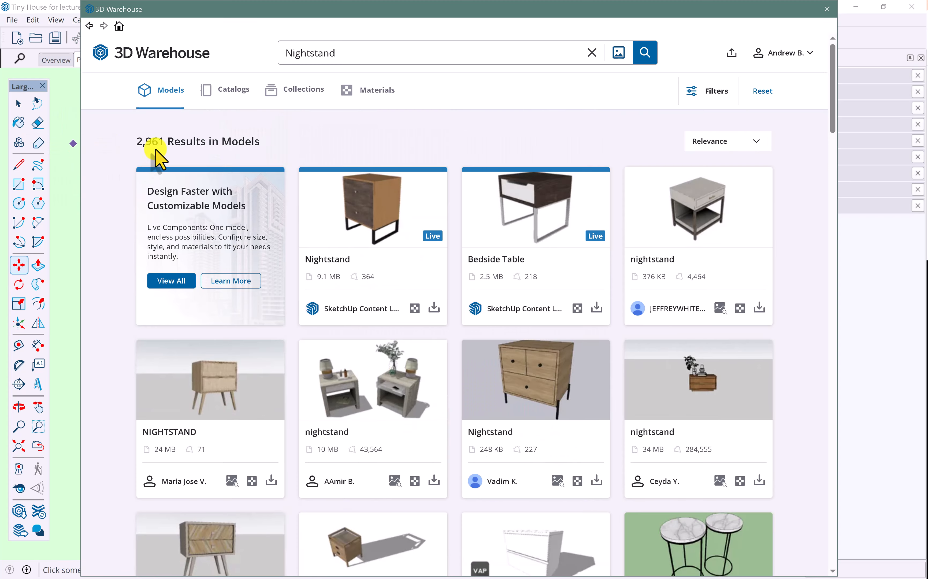
Filter the nightstand models to a file size of up to 10 MB and look through the polygon count options
click(715, 101)
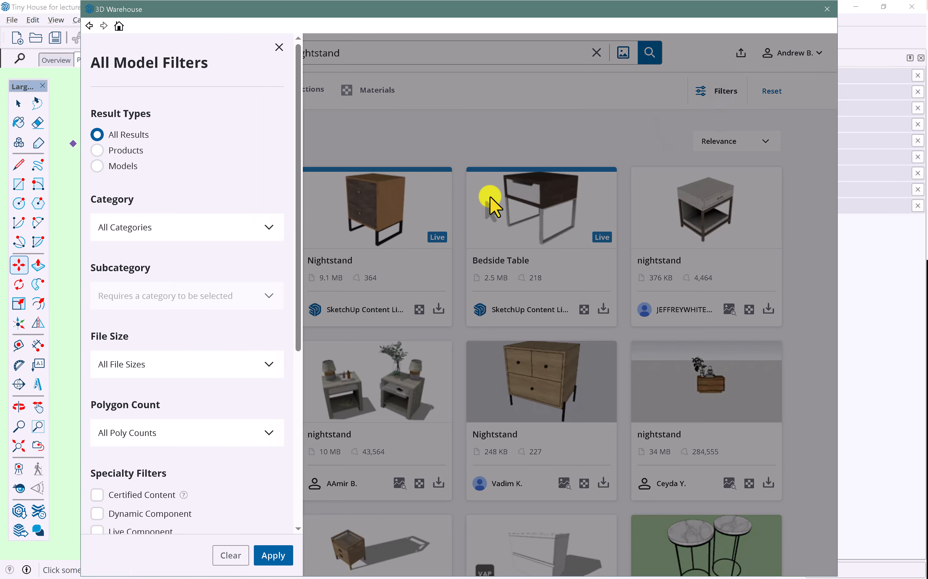
click(229, 365)
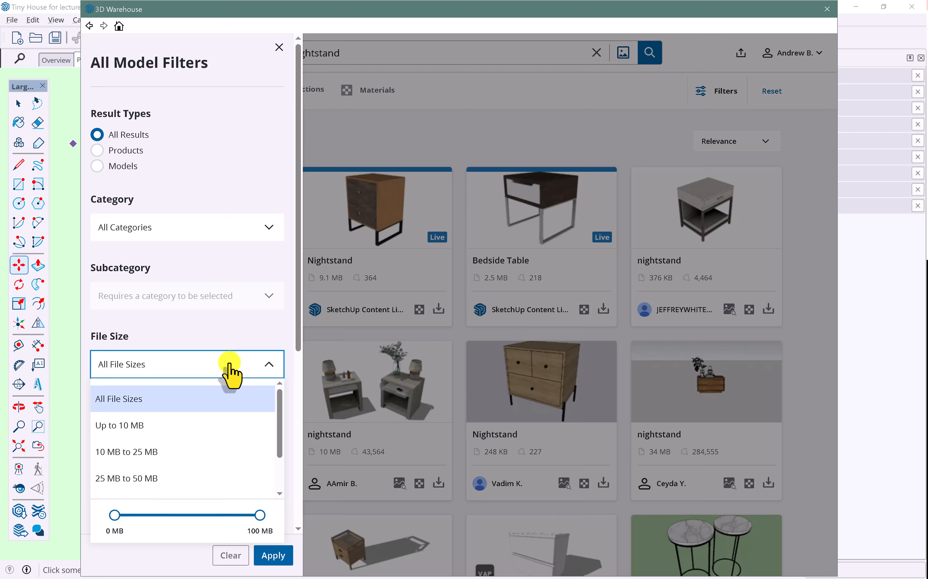
click(148, 426)
click(264, 558)
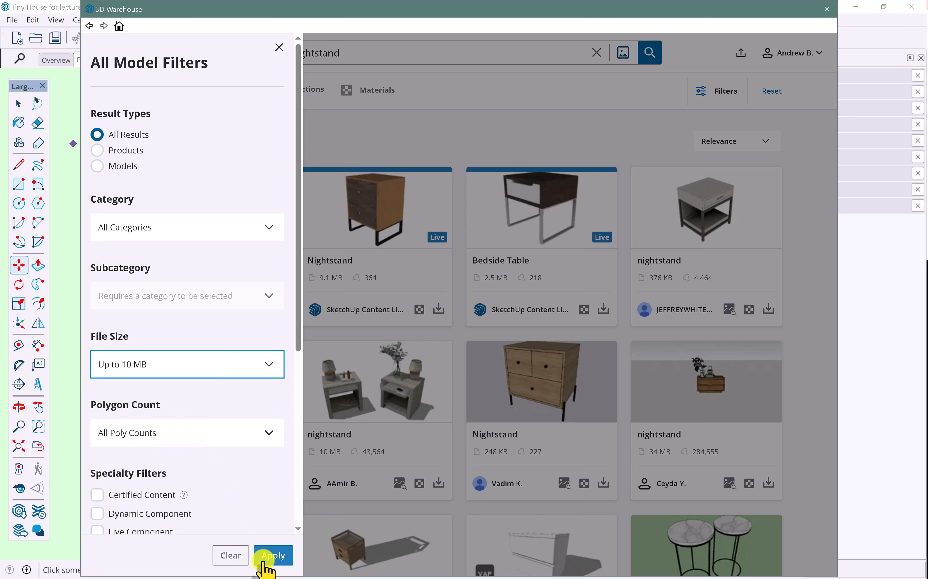
click(225, 435)
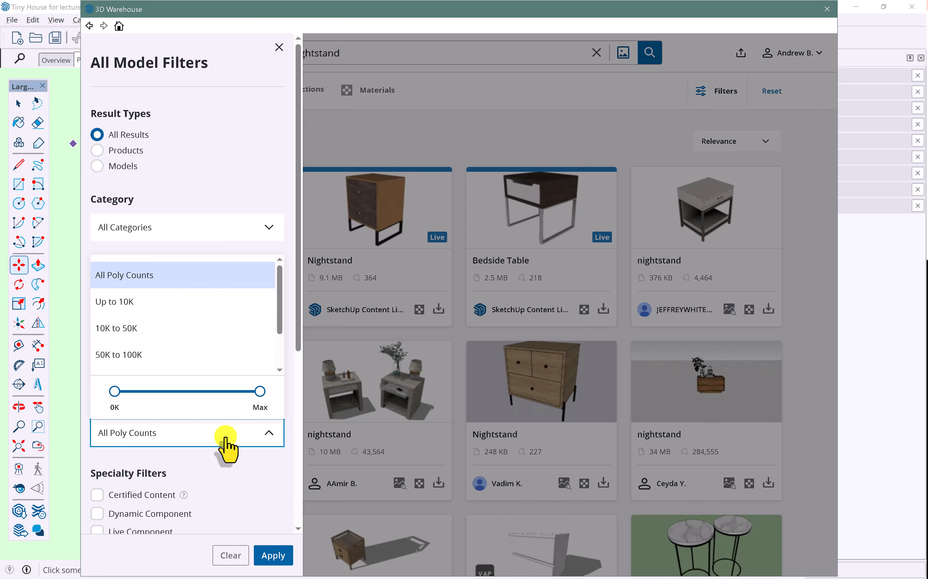
scroll(161, 345, up, 1)
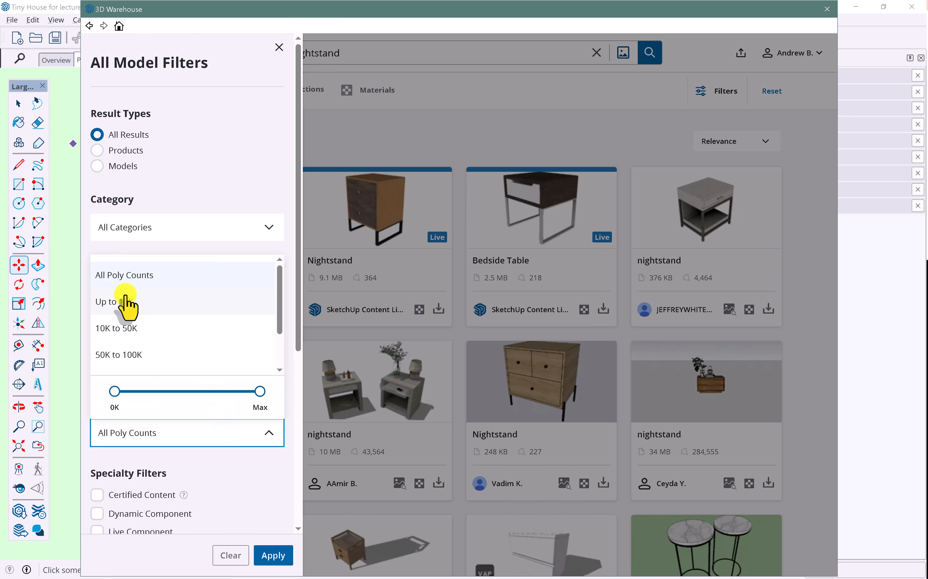
scroll(136, 291, down, 1)
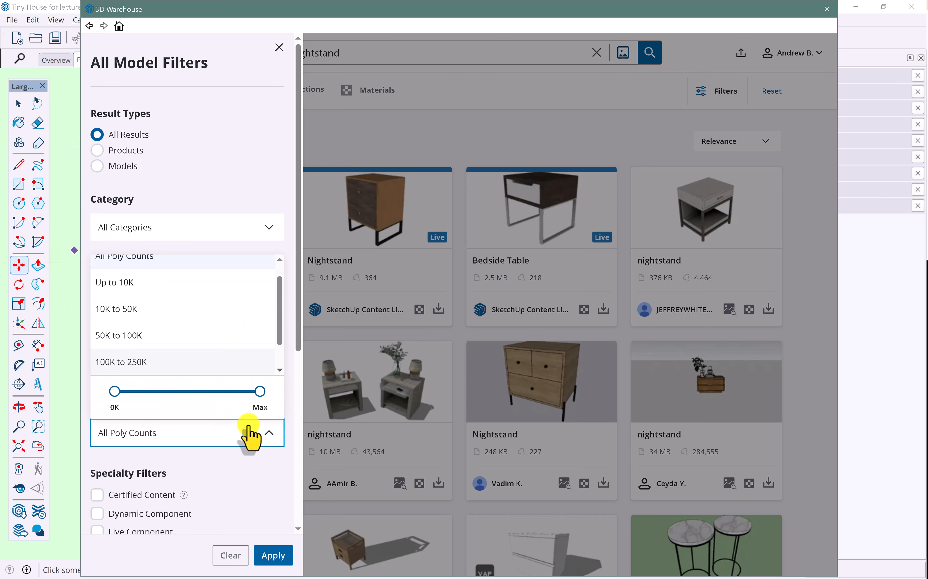
click(282, 557)
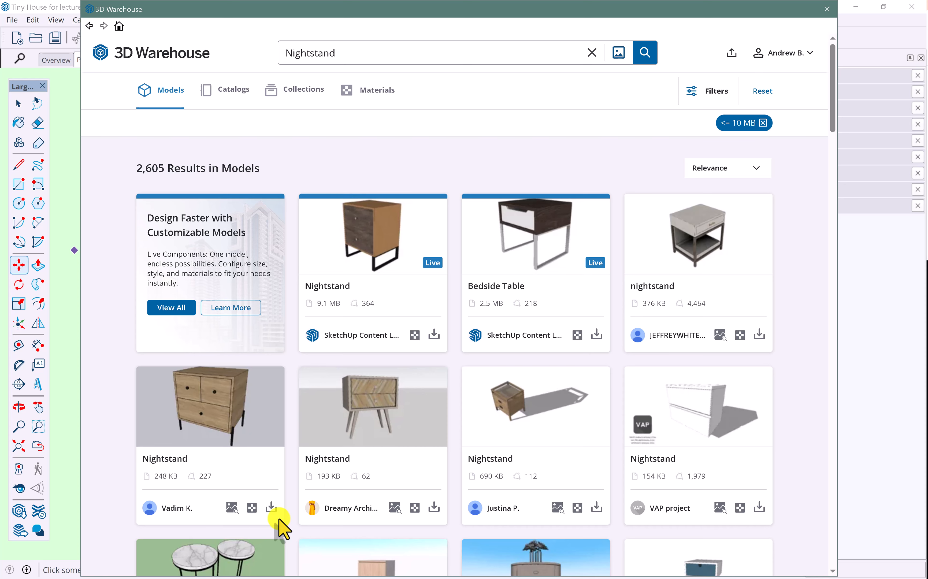
Open the wooden two-drawer nightstand by Dreamy Architect, preview it in 3D and load it directly into the SketchUp model
scroll(435, 456, down, 3)
scroll(435, 459, up, 2)
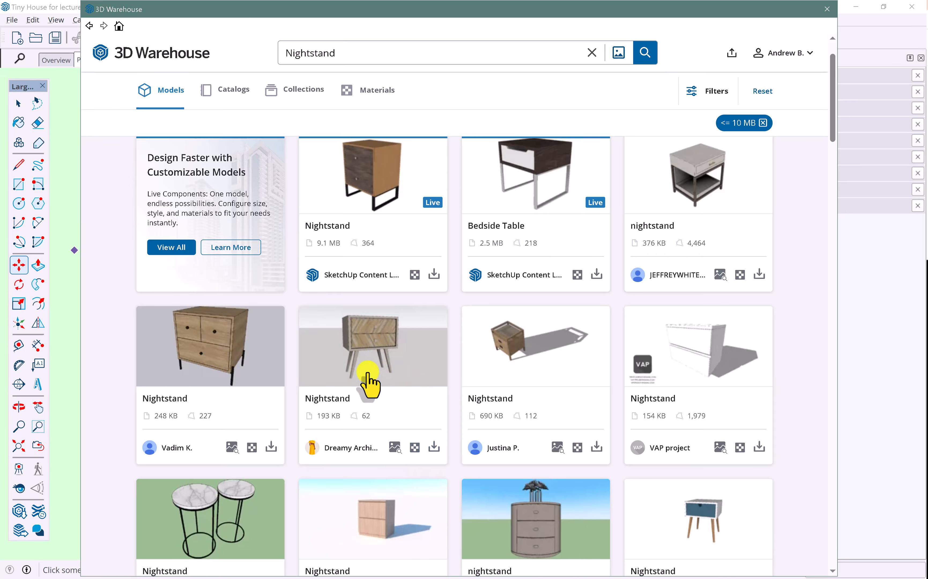
click(369, 381)
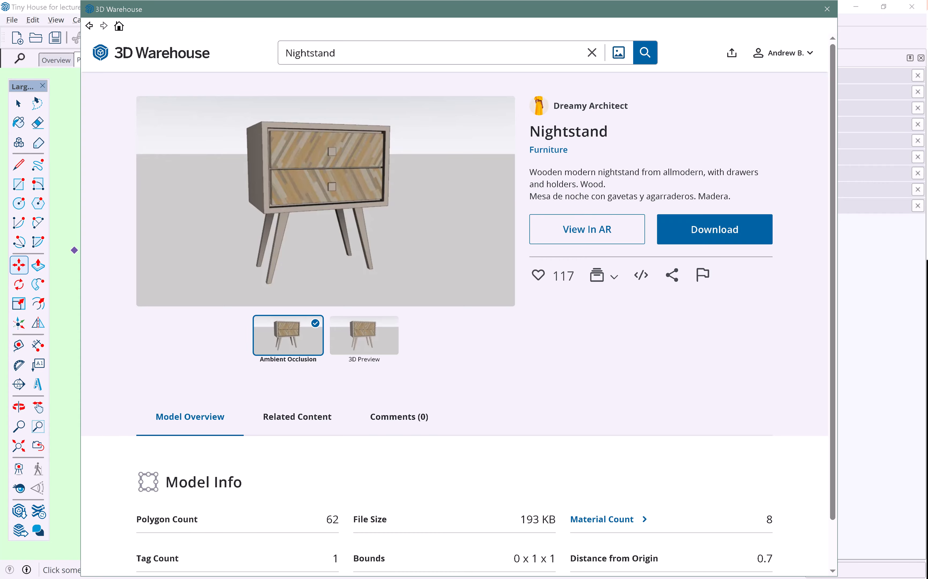
click(371, 348)
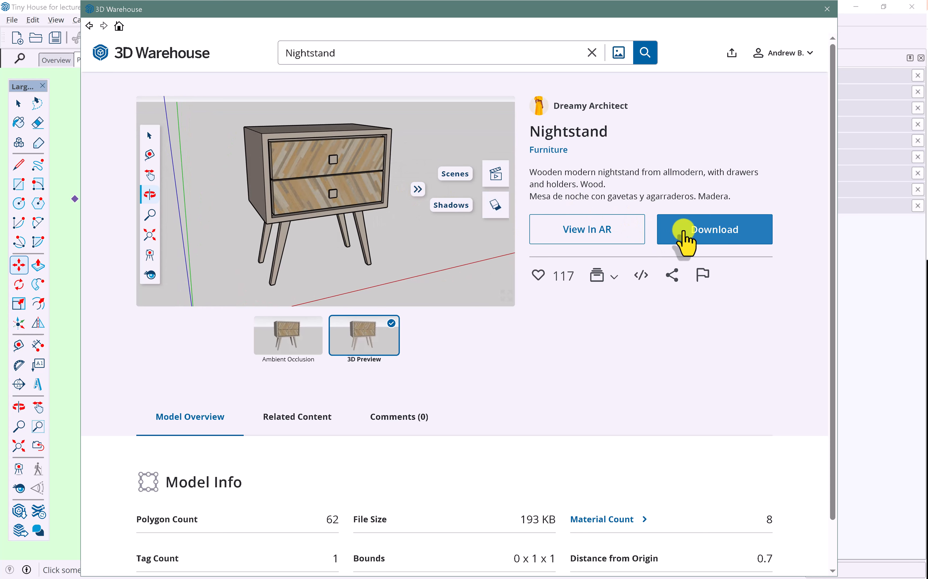
click(684, 231)
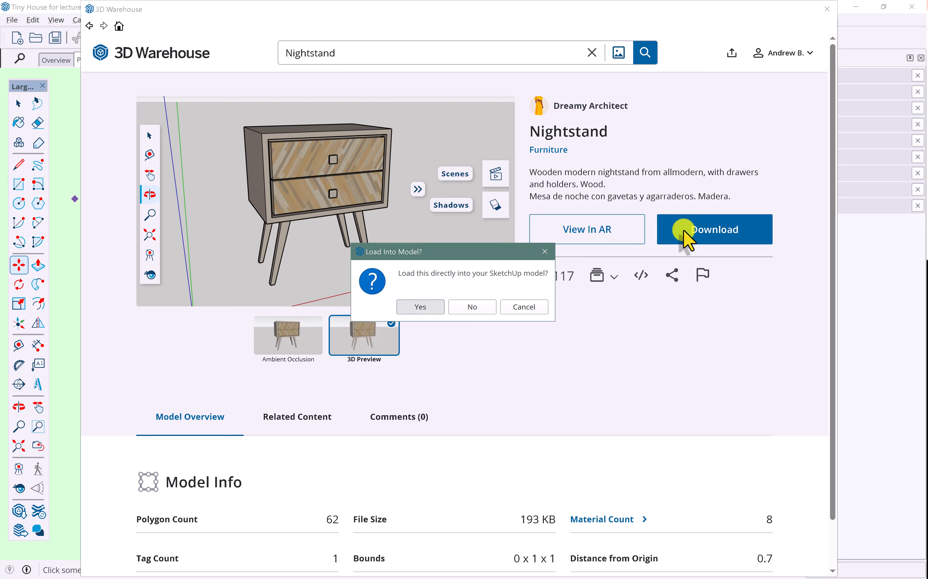
key(Return)
Place the nightstand on the floor between the capped half wall and the head of the bed
scroll(487, 325, up, 2)
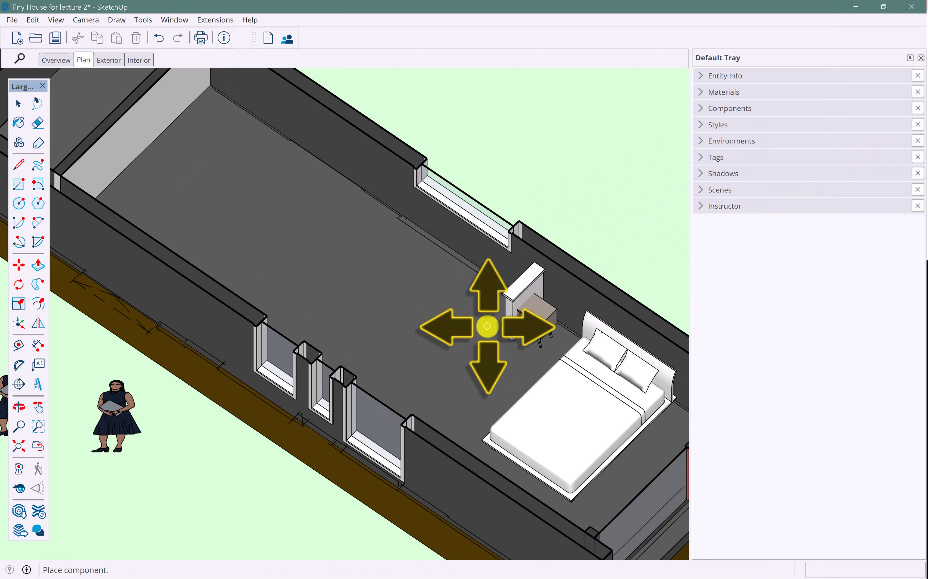
scroll(487, 327, up, 2)
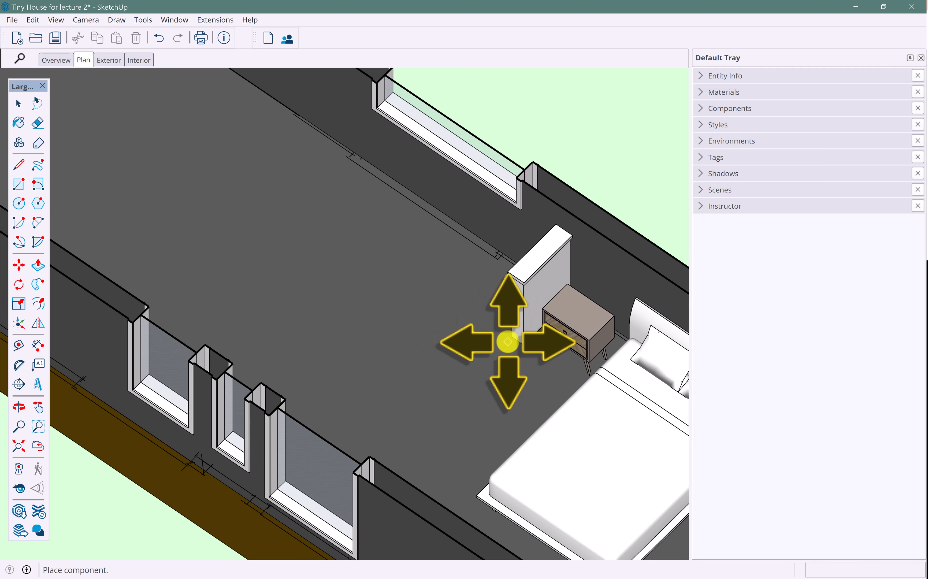
click(507, 339)
key(o)
middle_drag(511, 334, 221, 202)
scroll(332, 287, up, 2)
scroll(332, 287, up, 2)
key(space)
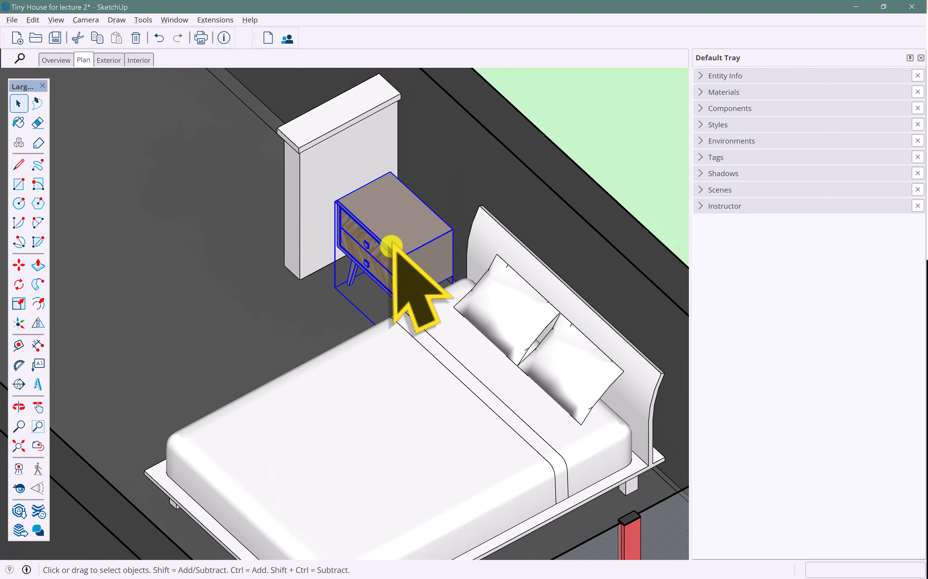
Examine the nightstand's nested geometry by opening its inner levels for editing, and leave them again
middle_drag(392, 245, 365, 183)
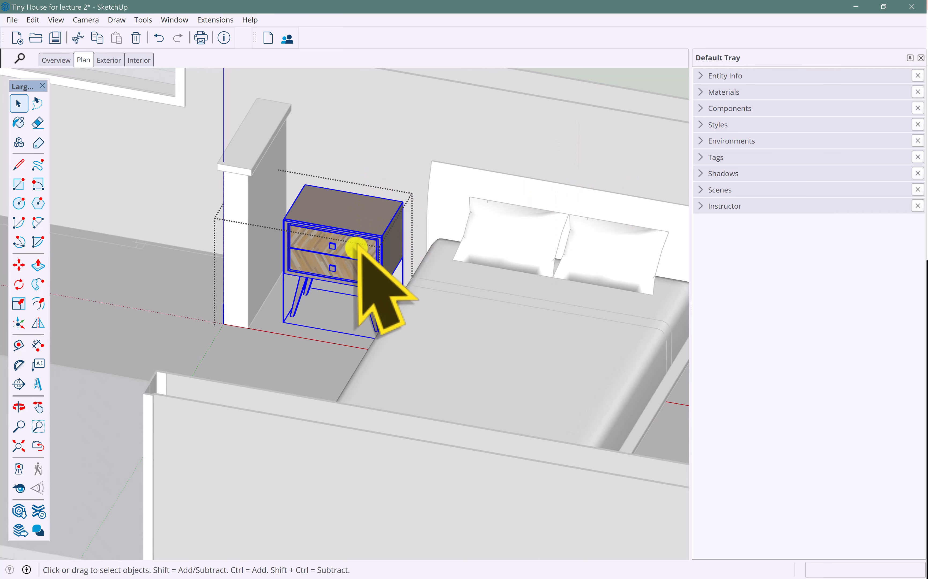
scroll(368, 230, up, 1)
scroll(368, 229, down, 2)
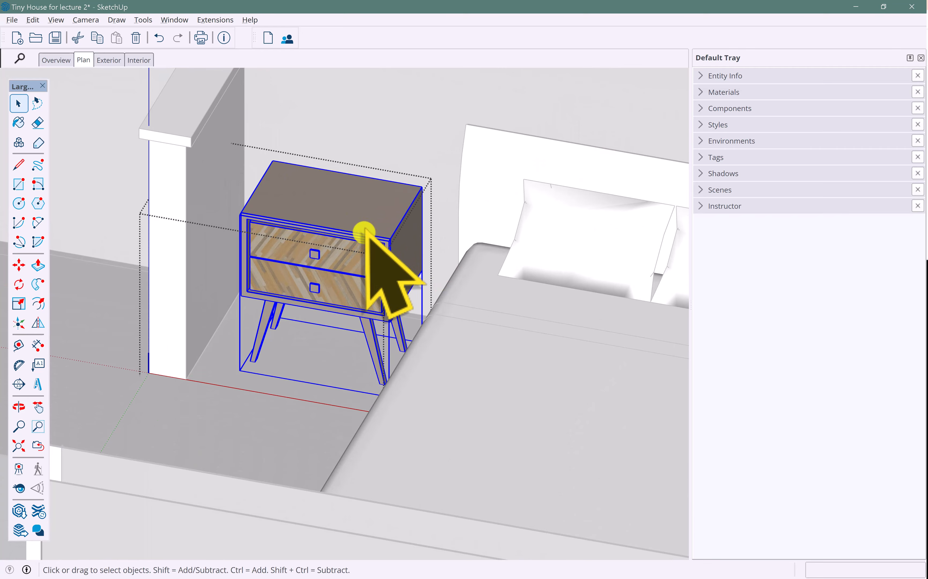
double_click(347, 246)
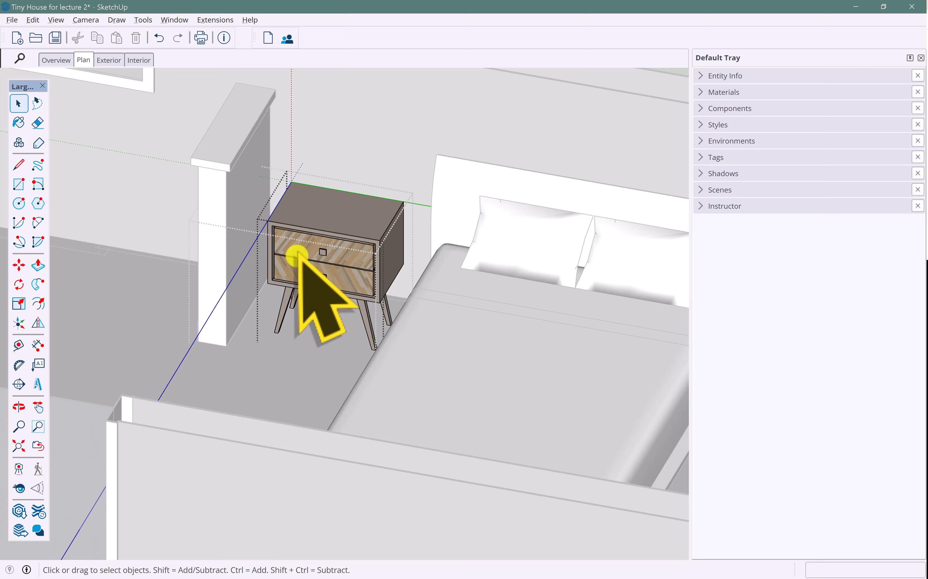
double_click(274, 354)
scroll(268, 351, down, 3)
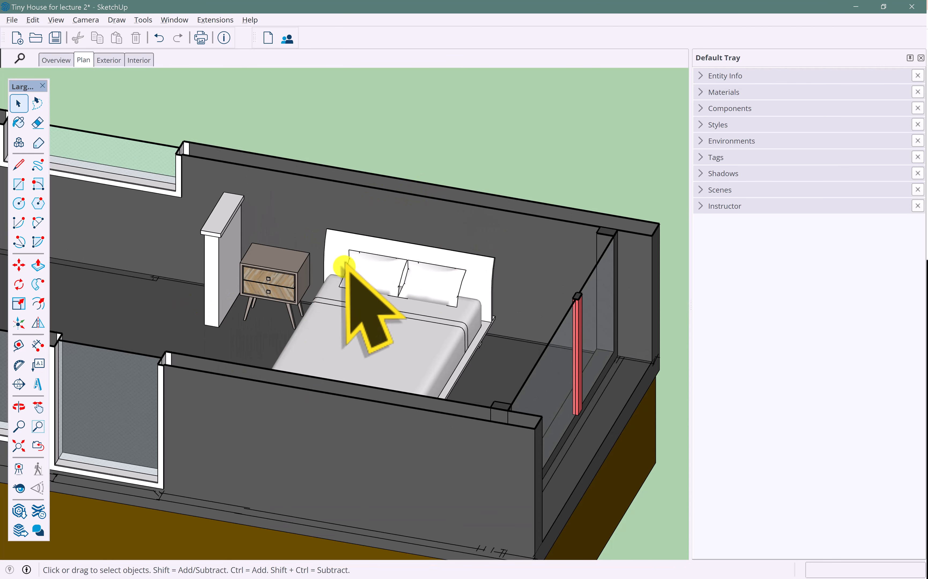
Set the bed's Bed Model to Queen in its dynamic component options and apply the change
mouse_move(363, 311)
middle_down()
mouse_move(311, 331)
mouse_move(307, 255)
mouse_move(290, 269)
mouse_move(359, 315)
middle_up()
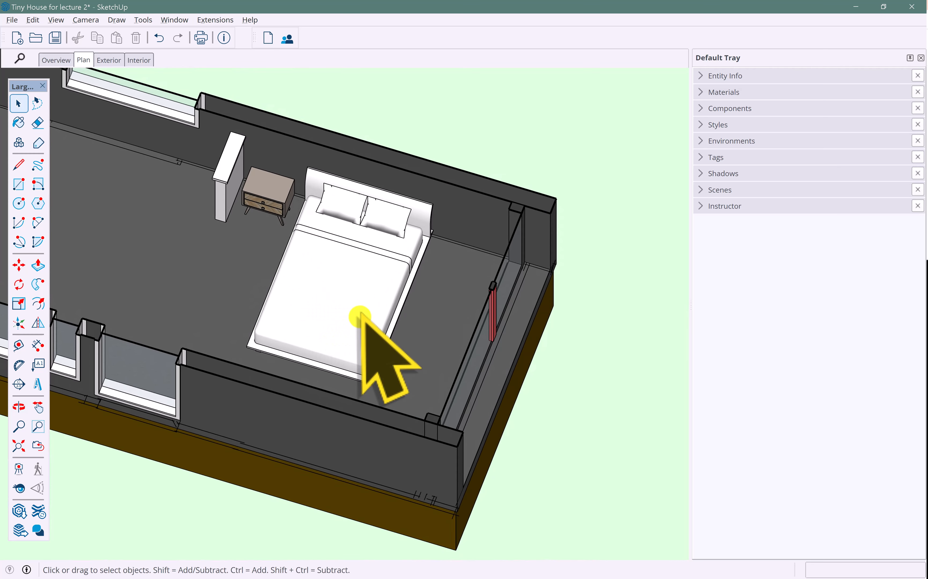
click(362, 310)
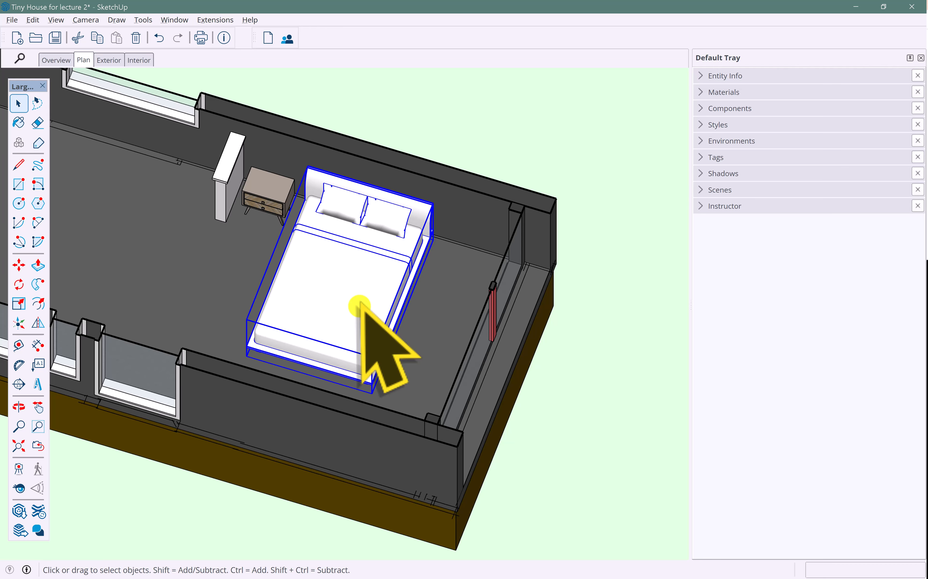
right_click(361, 307)
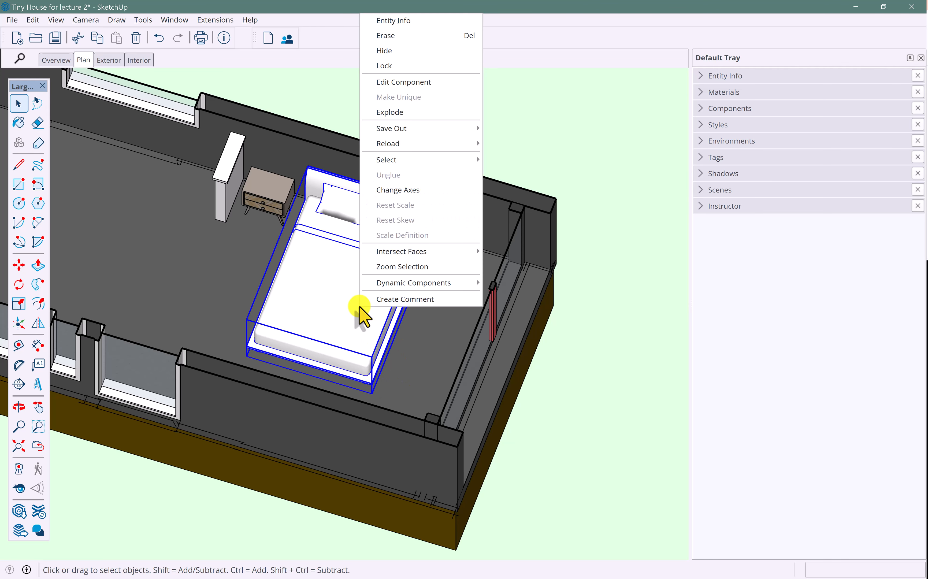
mouse_move(391, 285)
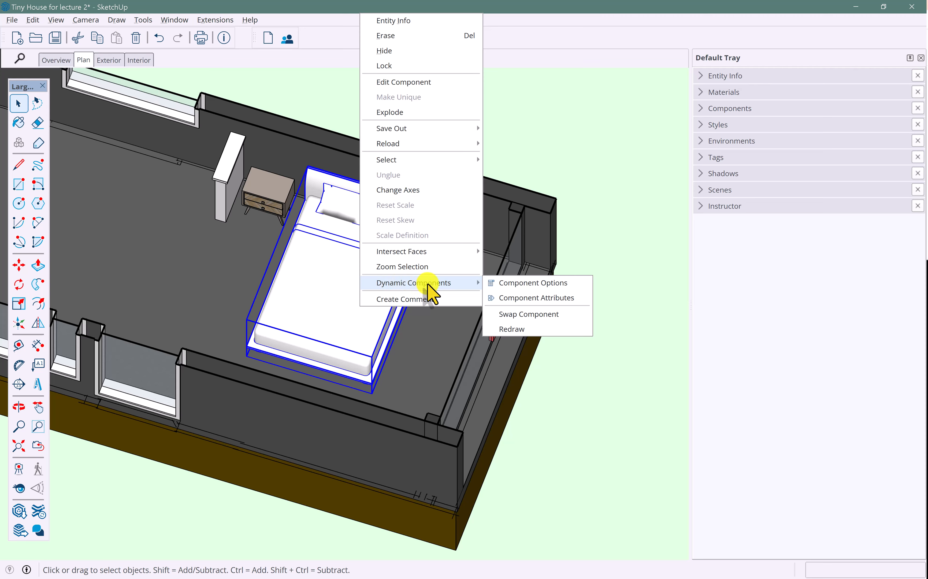
click(504, 284)
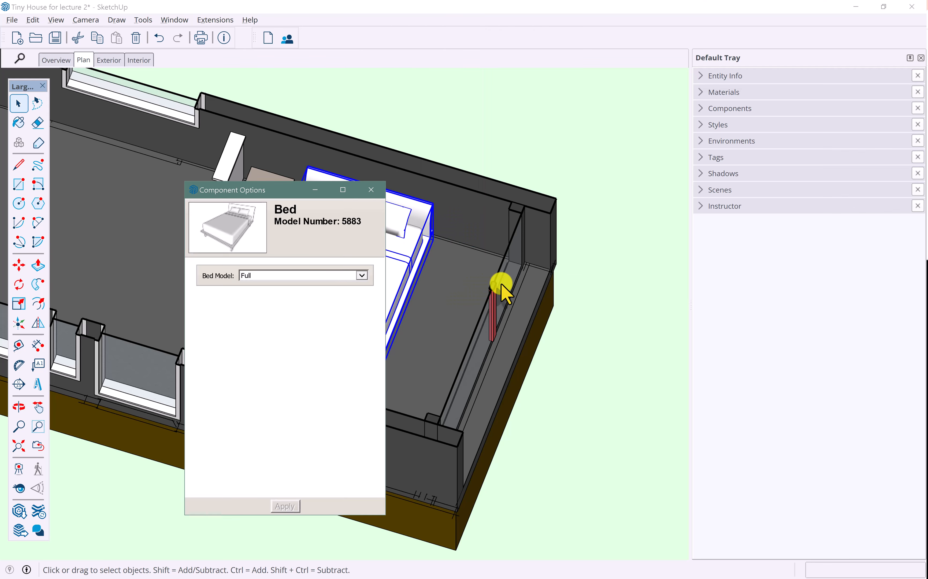
click(362, 276)
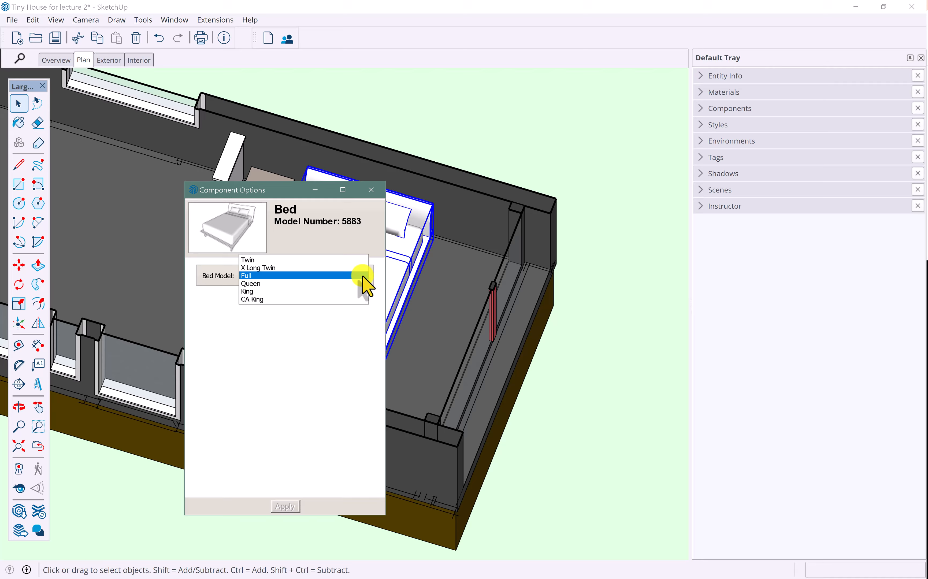
click(333, 283)
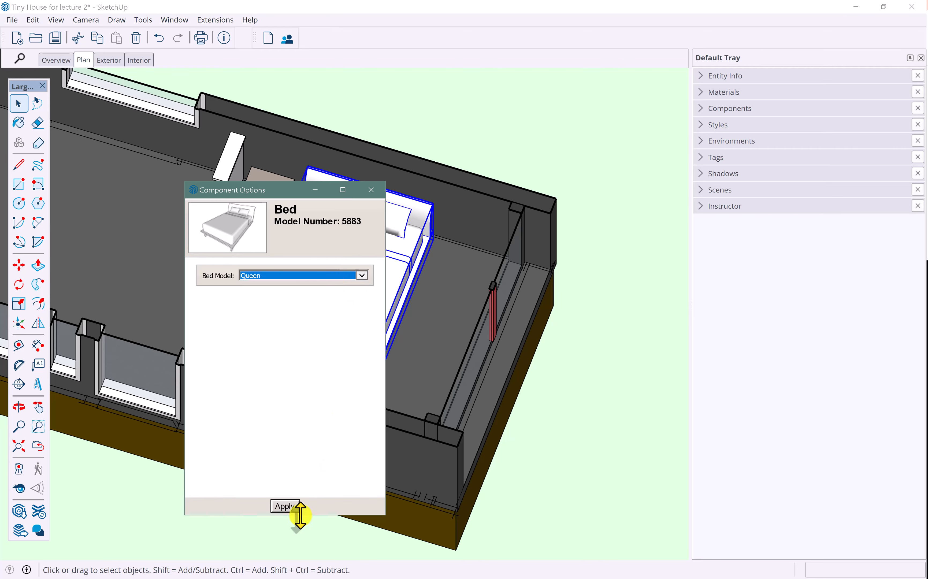
click(287, 506)
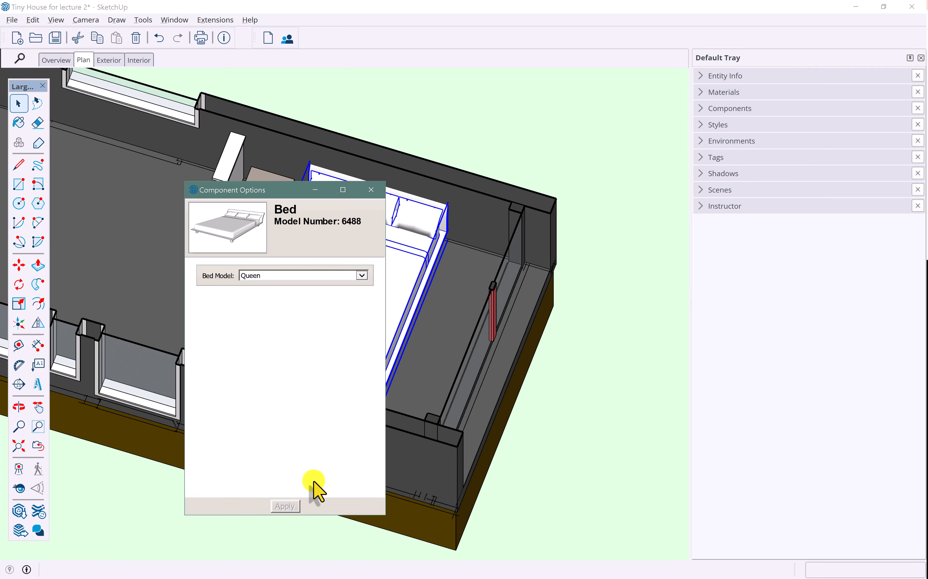
click(370, 191)
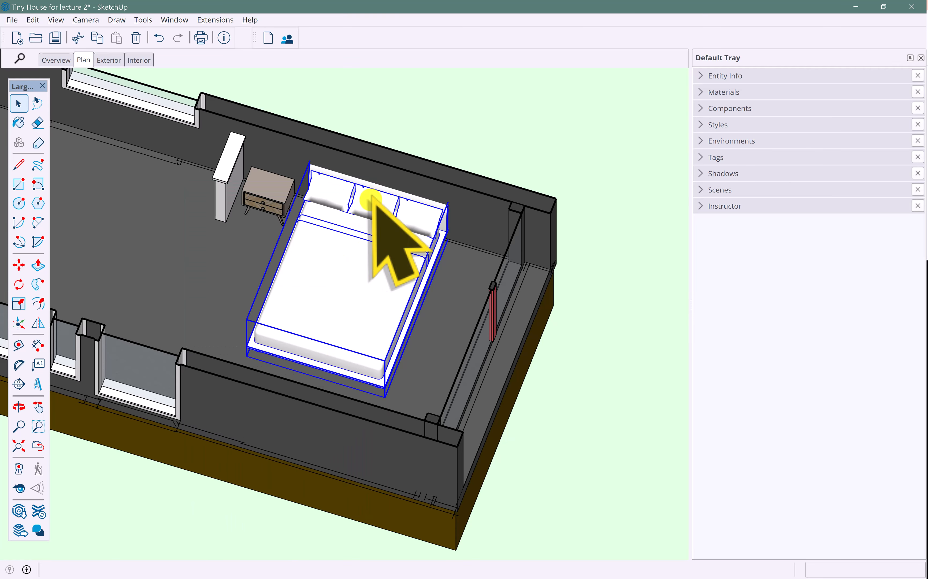
scroll(341, 275, down, 1)
mouse_move(346, 278)
middle_down()
mouse_move(411, 301)
mouse_move(394, 258)
mouse_move(384, 307)
middle_up()
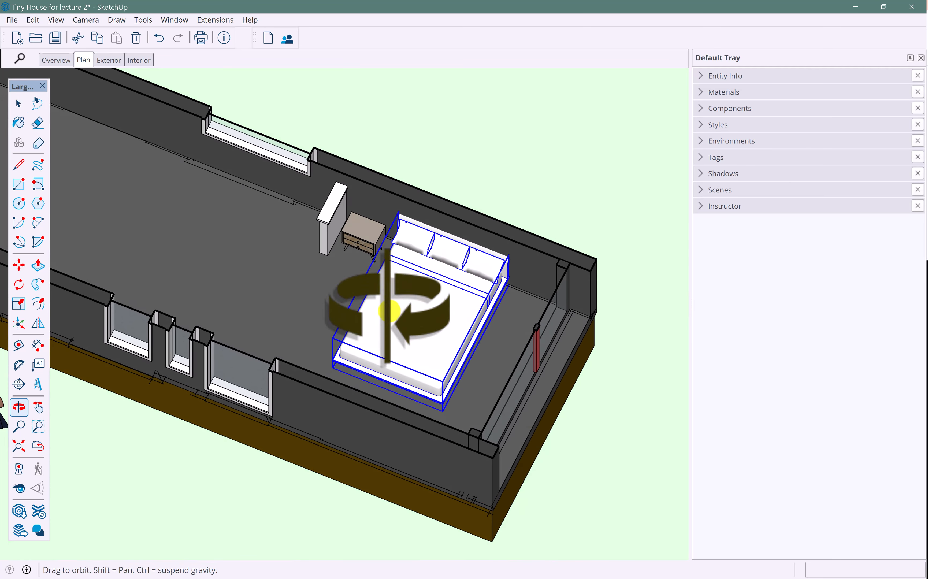
scroll(441, 253, up, 3)
middle_drag(462, 251, 494, 216)
scroll(452, 255, down, 2)
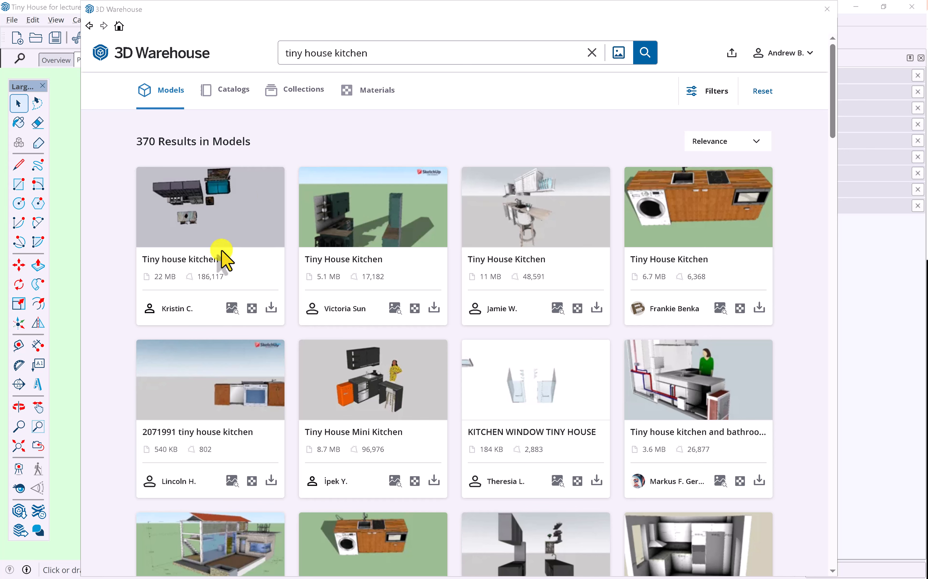
Load the first 22 MB "Tiny house kitchen" result directly into the SketchUp model and place it on the house floor beside the partition wall
drag(380, 55, 269, 61)
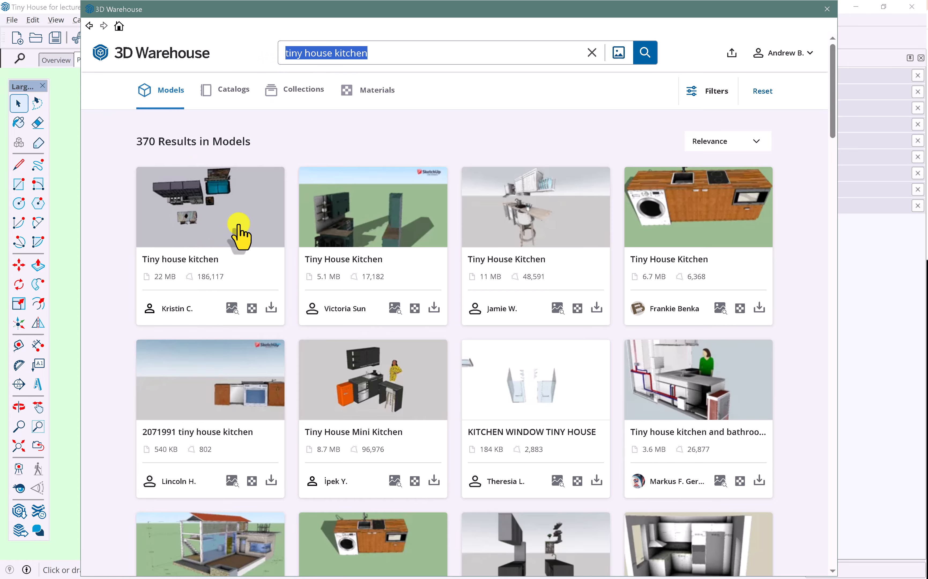
scroll(385, 391, down, 6)
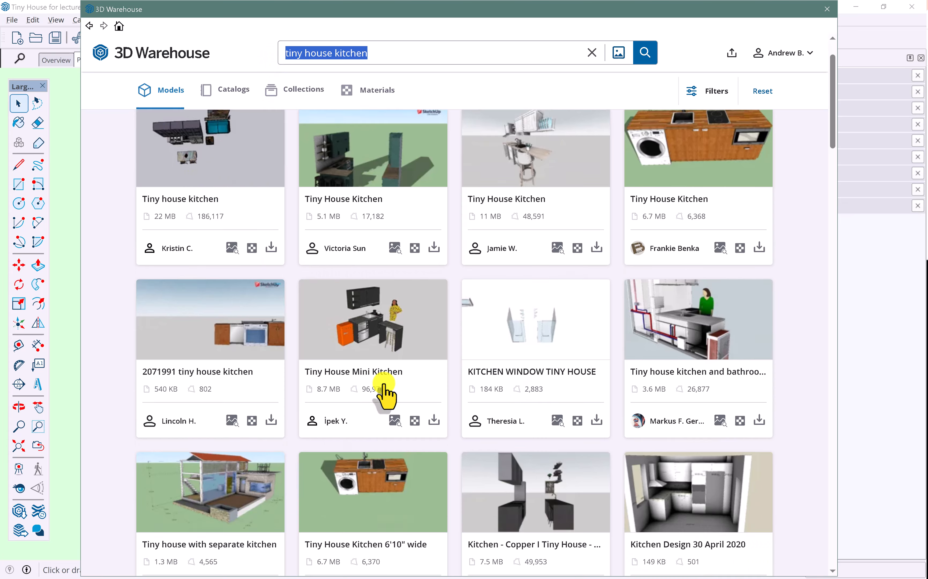
scroll(385, 390, up, 6)
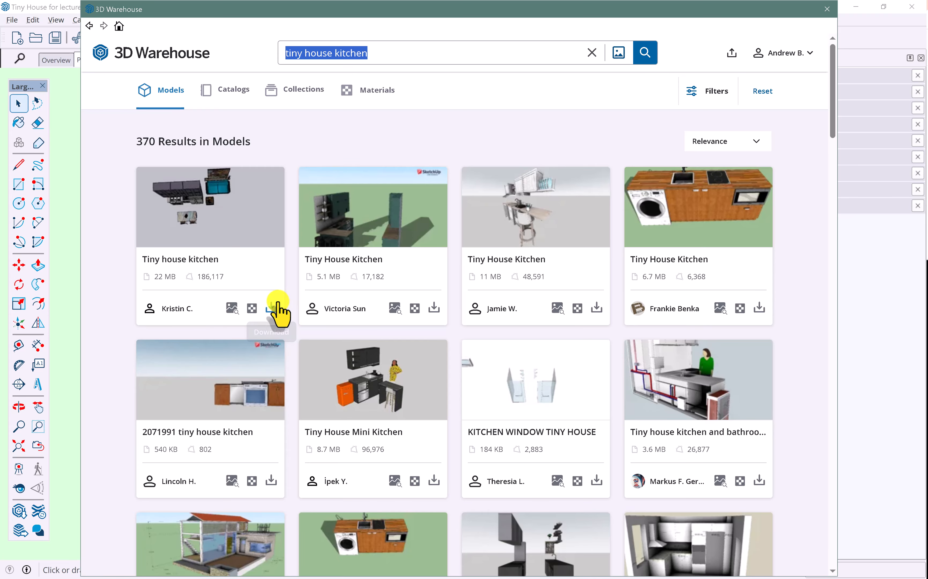
click(271, 309)
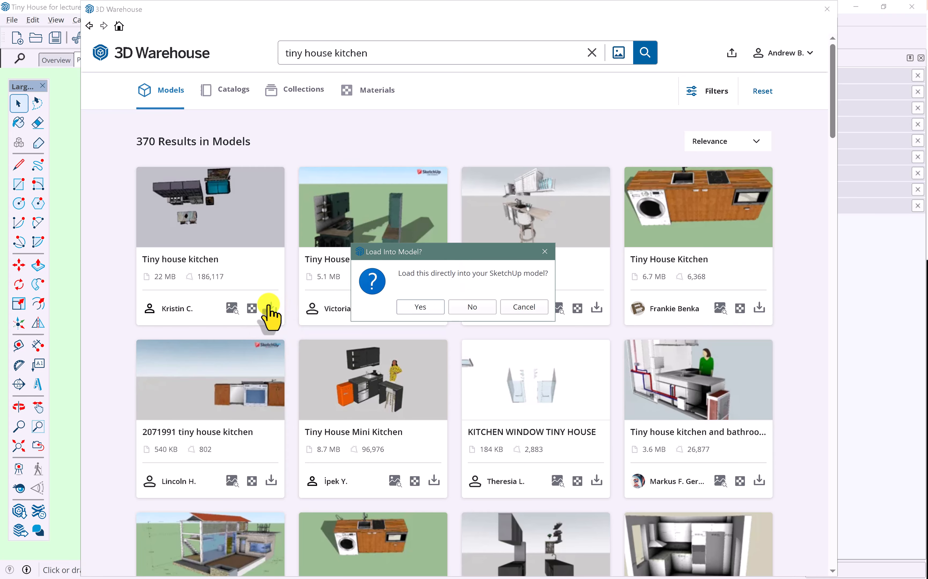
click(428, 308)
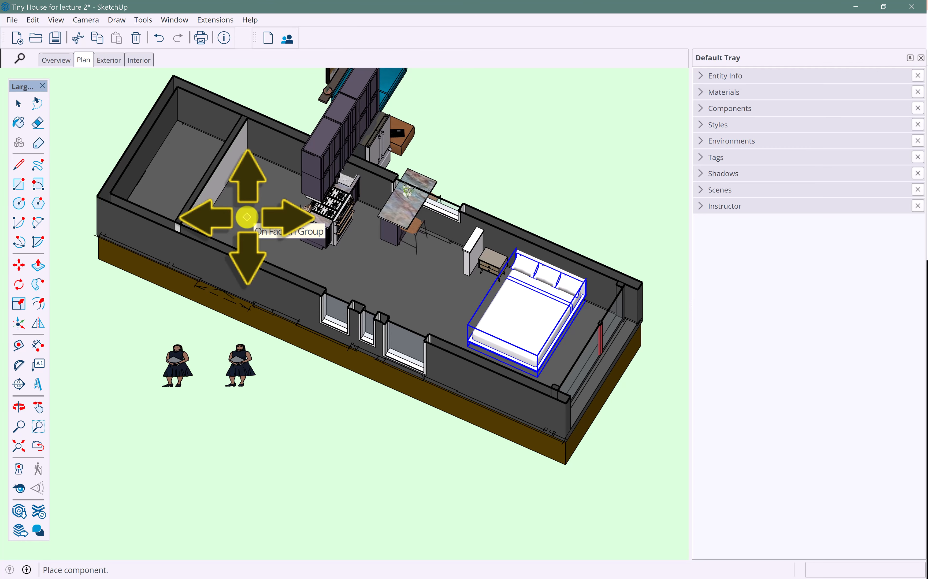
click(246, 217)
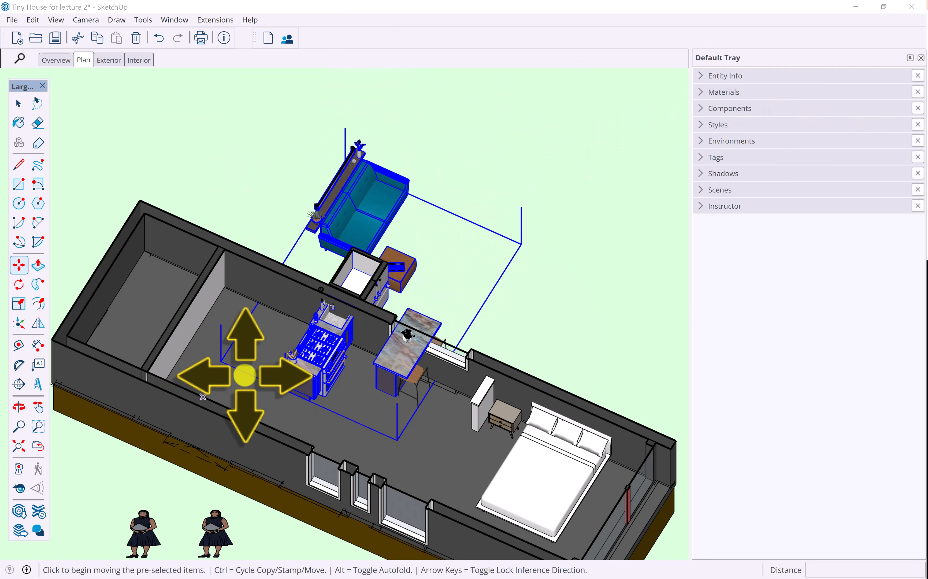
Rotate the kitchen set horizontally so its cabinet run lines up with the long back wall of the house
scroll(313, 344, up, 1)
middle_drag(313, 344, 291, 345)
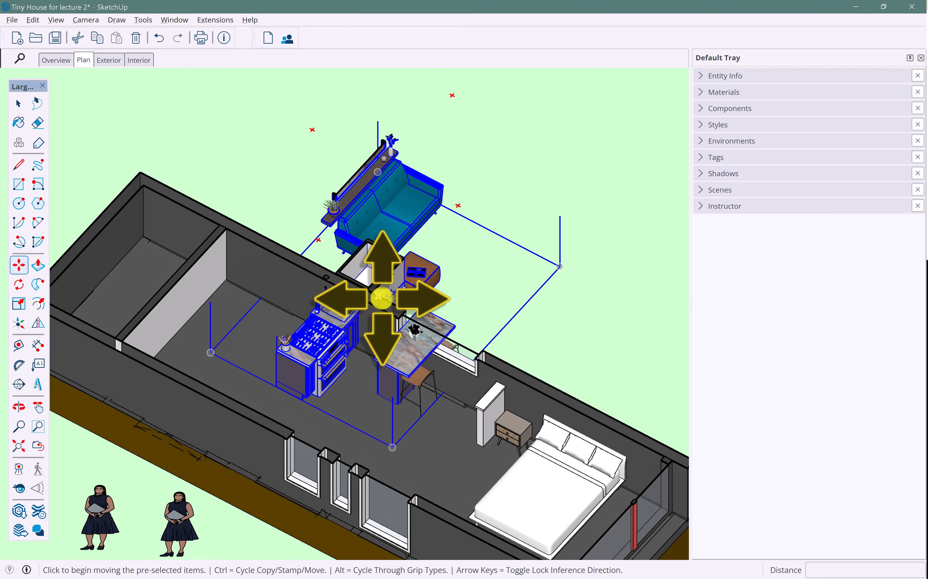
middle_drag(382, 298, 309, 311)
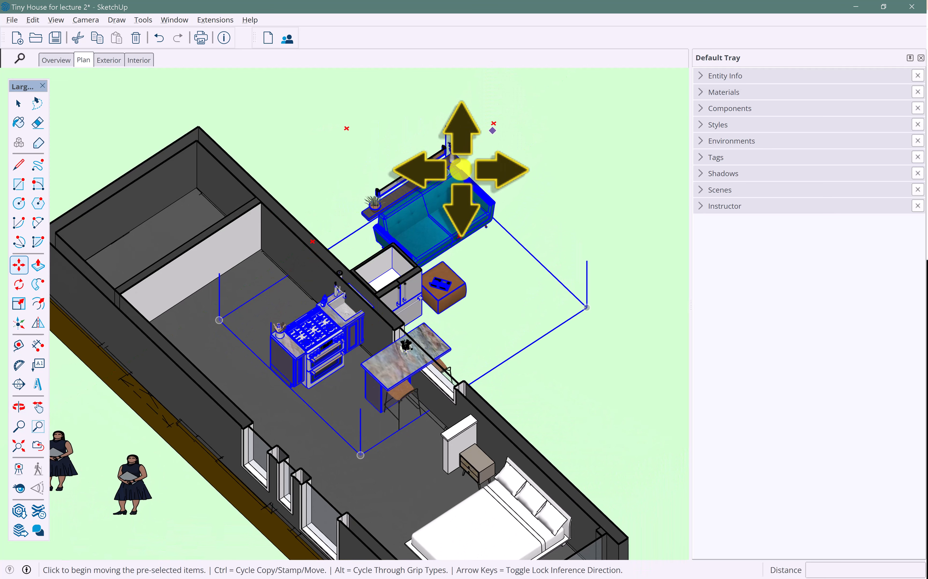
middle_drag(378, 179, 378, 181)
drag(360, 124, 353, 118)
key(m)
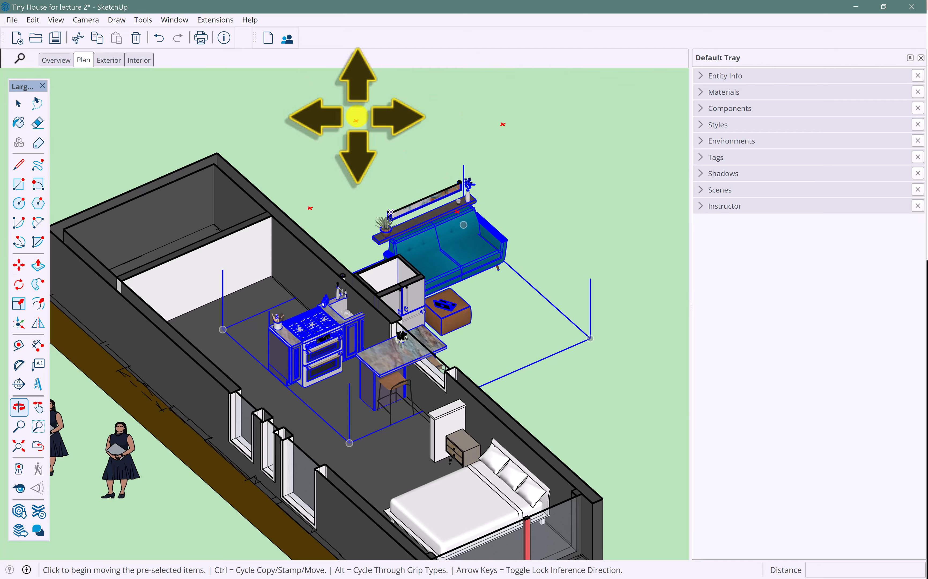
click(509, 122)
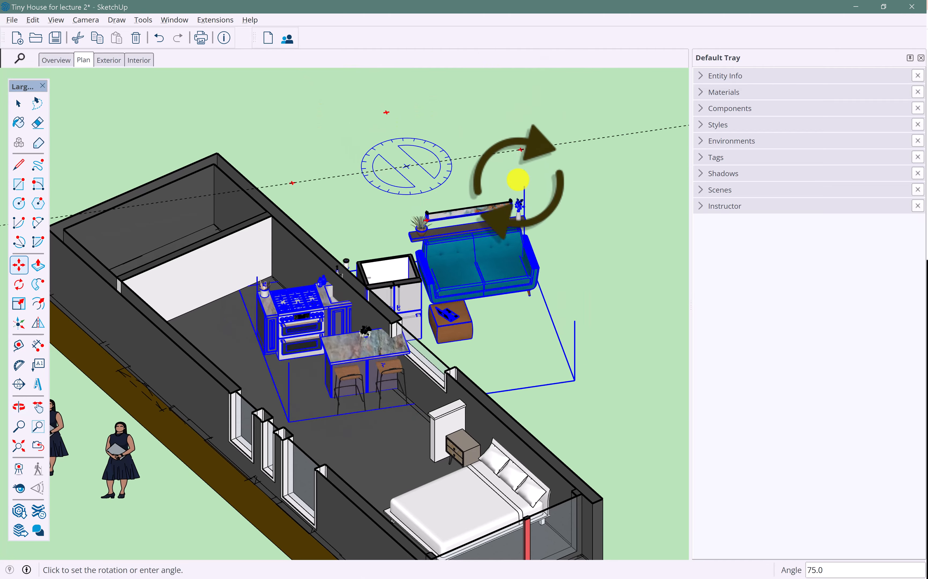
click(483, 243)
Move the kitchen set by the rear corner of its stove cabinet into the corner between the long back wall and the partition wall
middle_drag(147, 391, 601, 374)
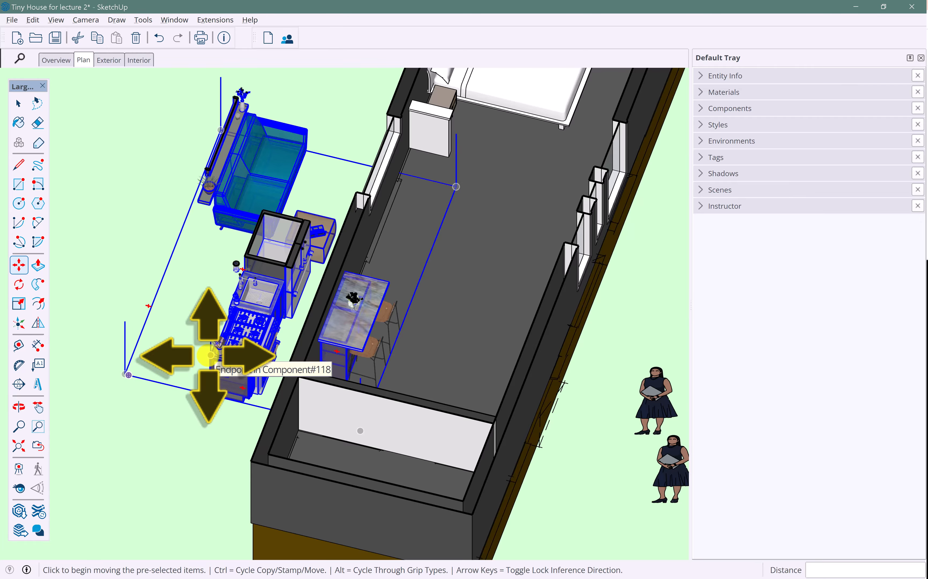
click(208, 356)
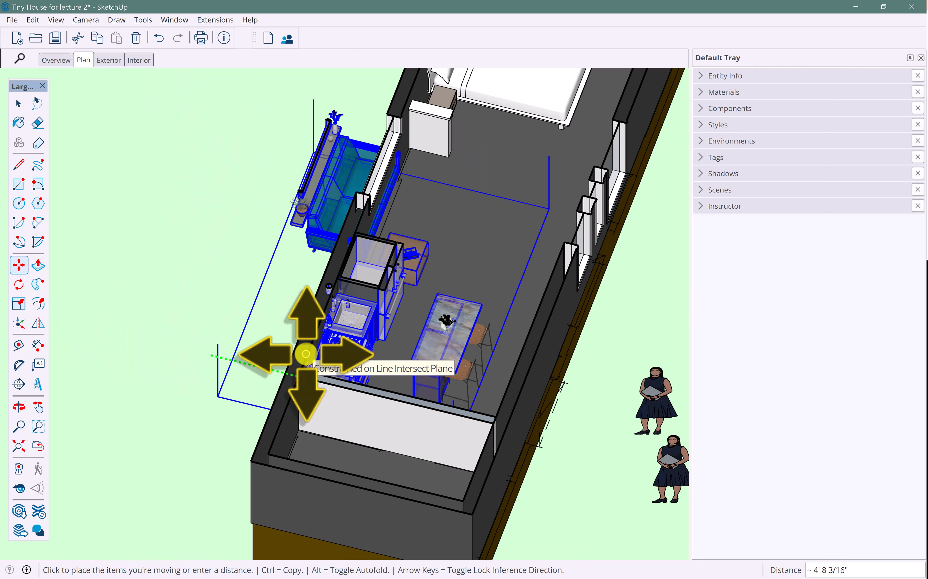
click(384, 391)
Open the kitchen set component for editing
key(o)
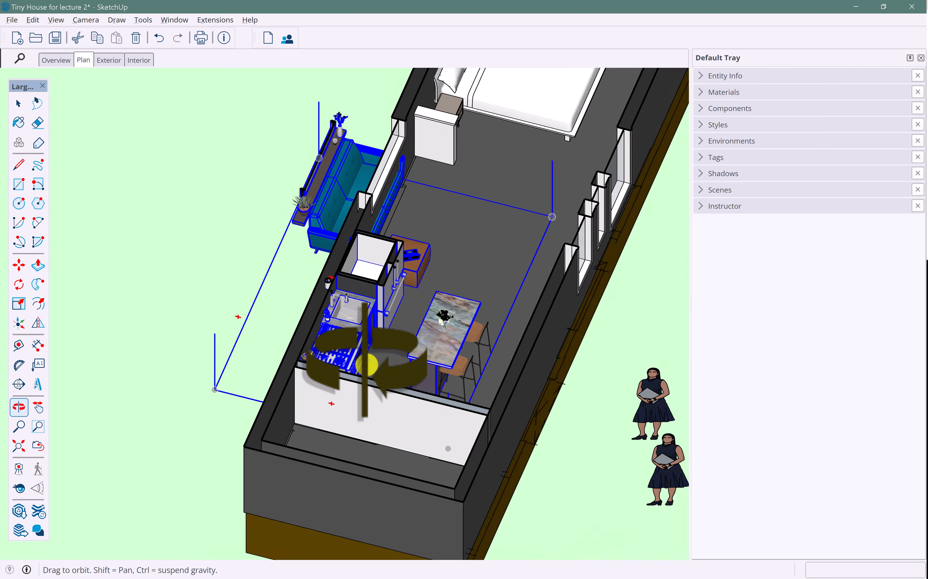
drag(348, 356, 192, 328)
key(m)
middle_drag(192, 328, 284, 332)
scroll(245, 260, up, 4)
middle_drag(245, 261, 129, 321)
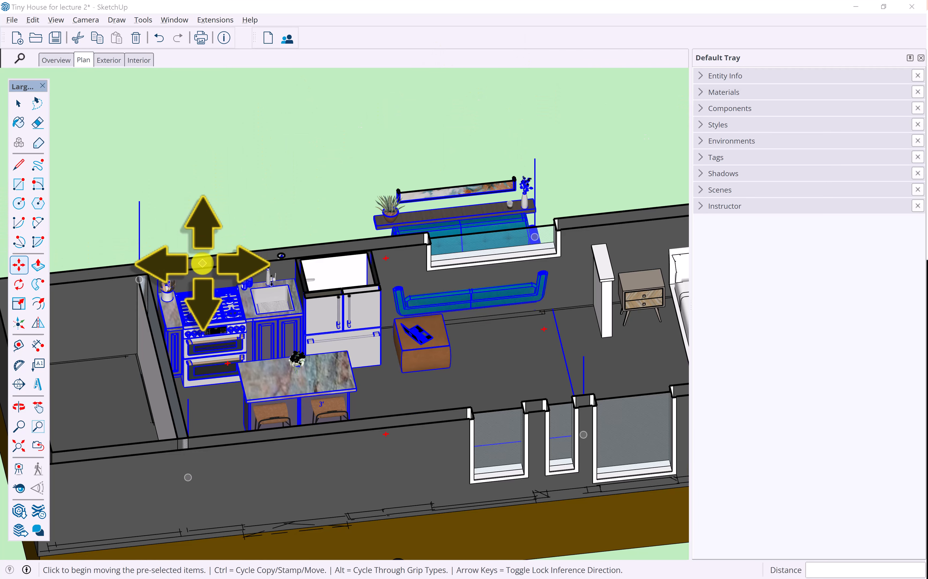
middle_drag(203, 263, 225, 339)
key(space)
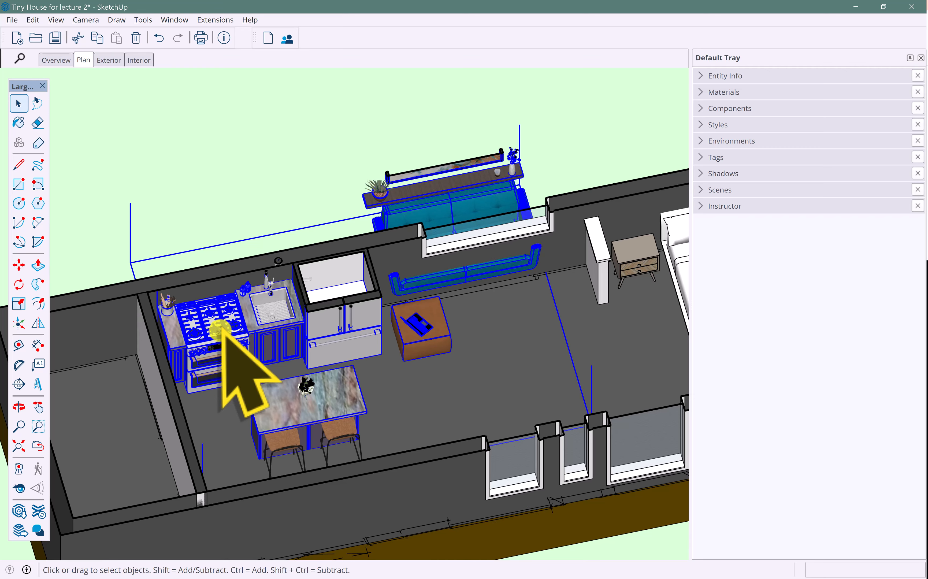
double_click(222, 329)
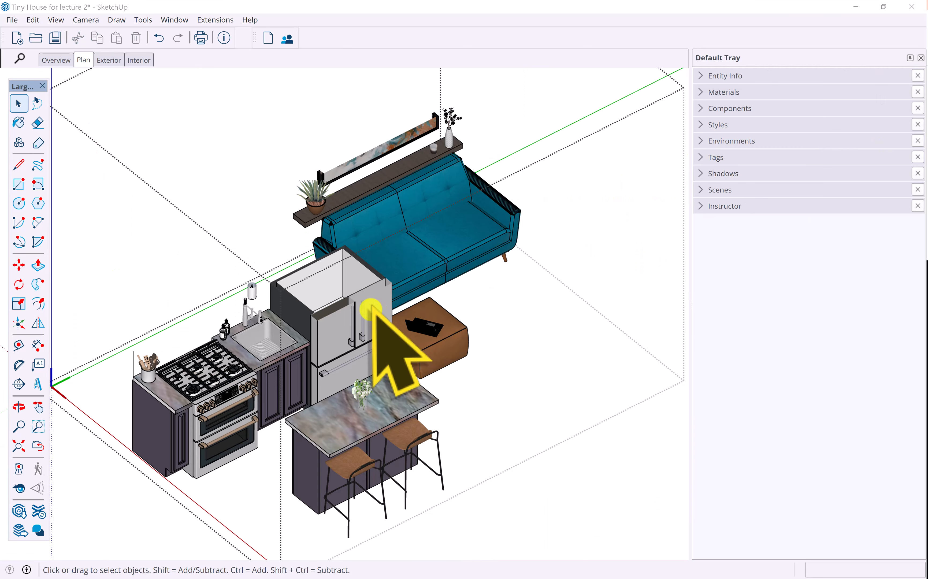
Turn off the display of section cuts to show the kitchen set at full height
middle_drag(373, 342, 362, 314)
scroll(331, 260, down, 6)
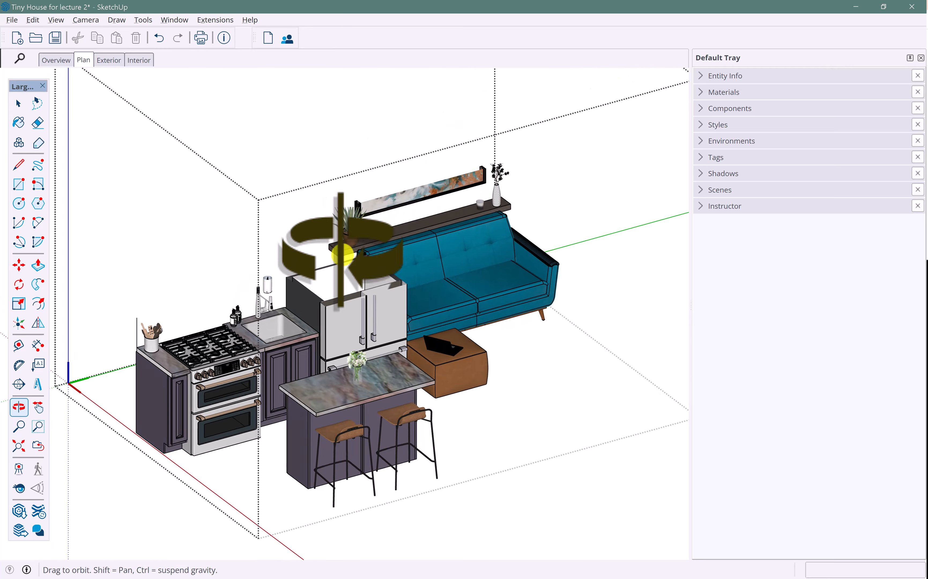
key(space)
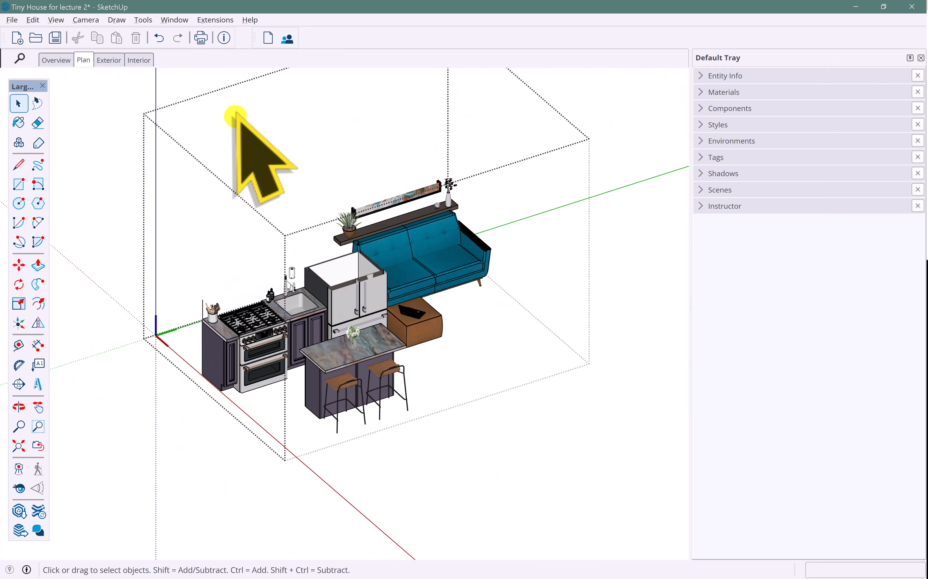
mouse_move(286, 235)
middle_down()
mouse_move(271, 140)
mouse_move(292, 179)
middle_up()
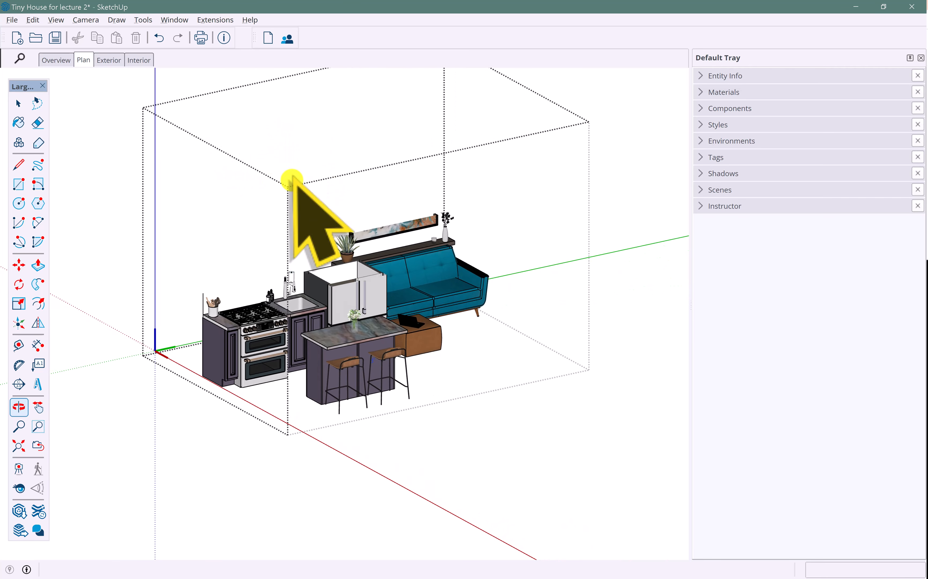
click(56, 21)
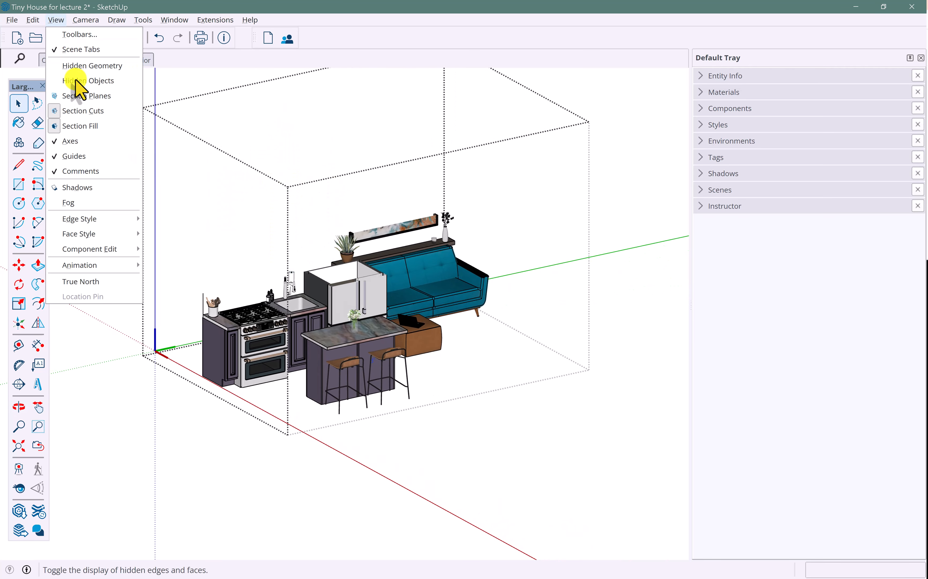
click(85, 110)
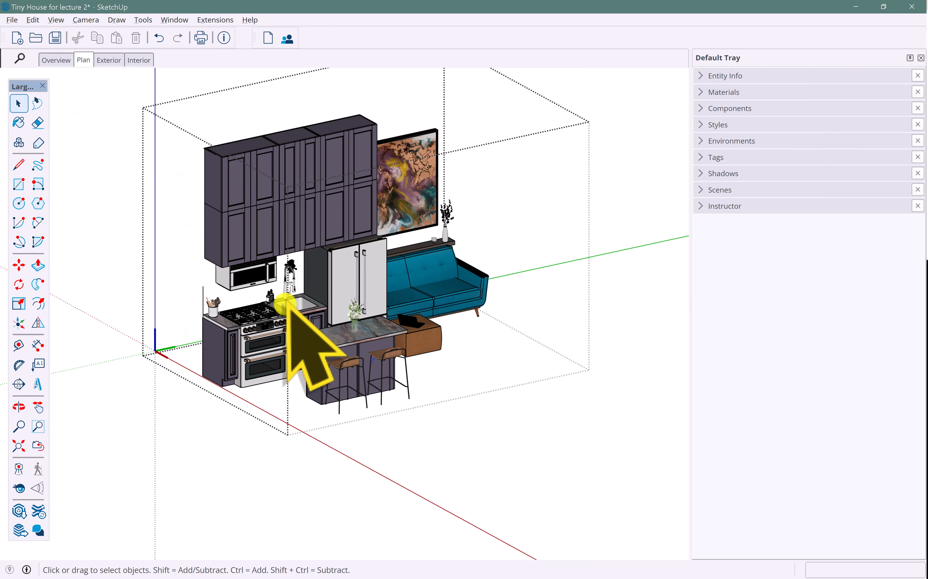
Open the upper cabinet and microwave group and delete its top row of cabinets, then leave the group
middle_drag(281, 240, 332, 202)
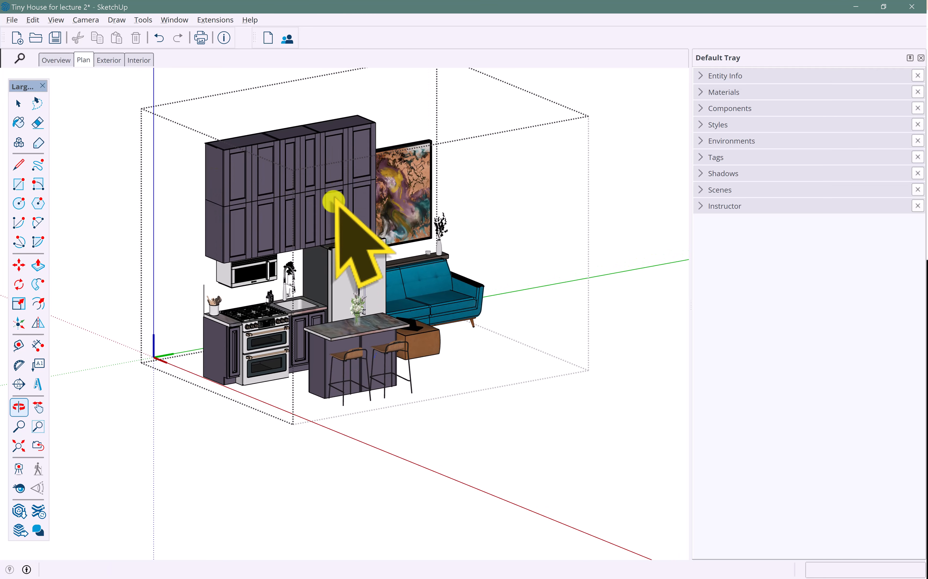
scroll(270, 193, up, 2)
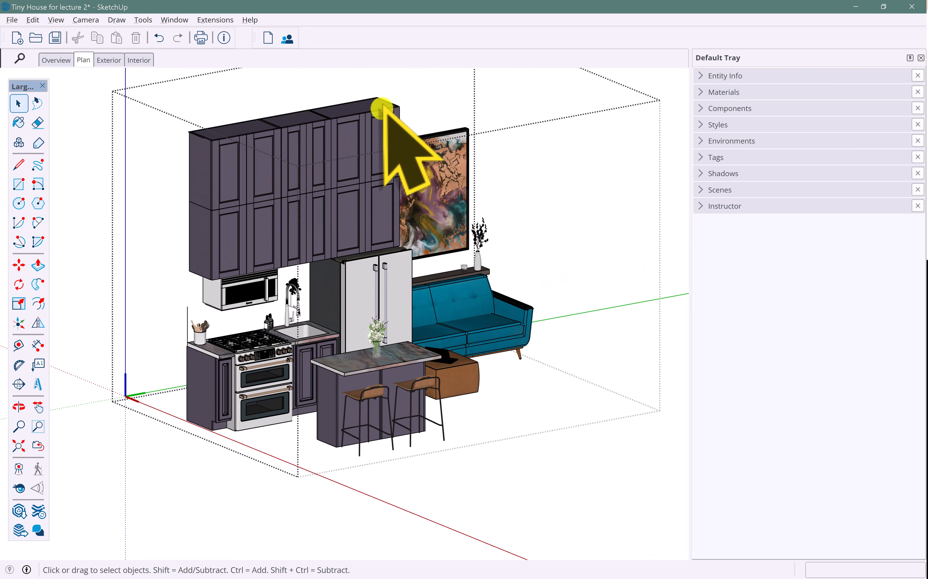
mouse_move(379, 107)
middle_down()
mouse_move(321, 46)
mouse_move(394, 74)
mouse_move(365, 87)
mouse_move(388, 84)
middle_up()
drag(390, 108, 186, 139)
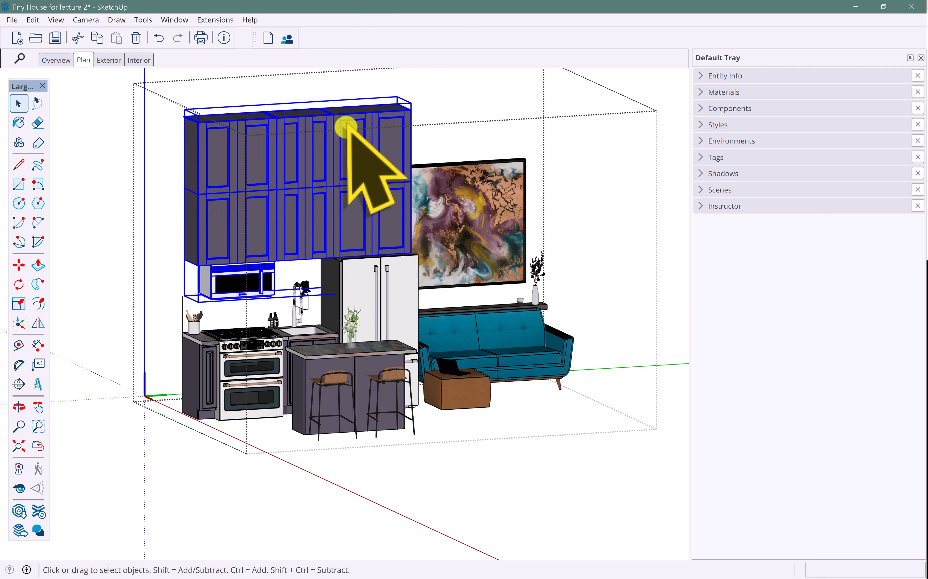
middle_drag(347, 128, 321, 193)
middle_drag(394, 168, 378, 157)
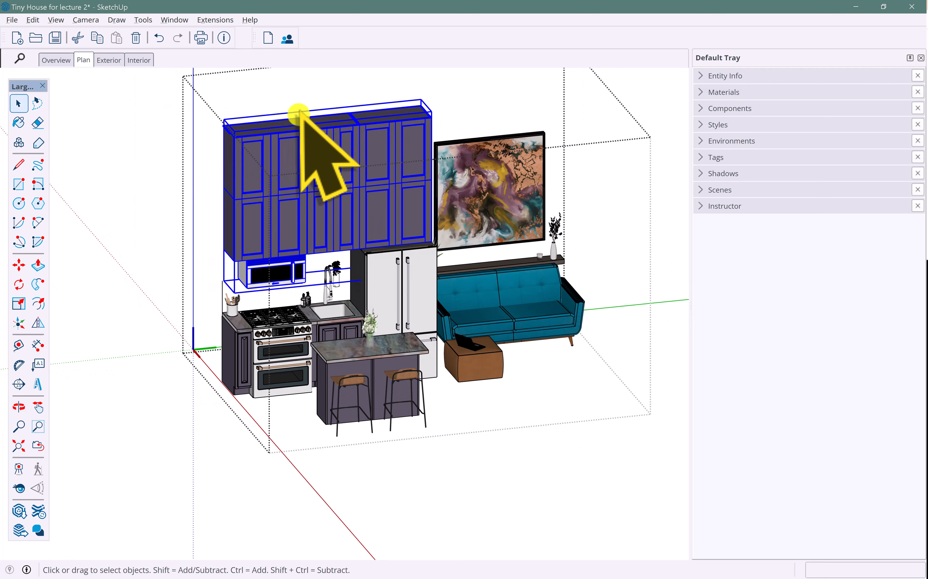
double_click(379, 132)
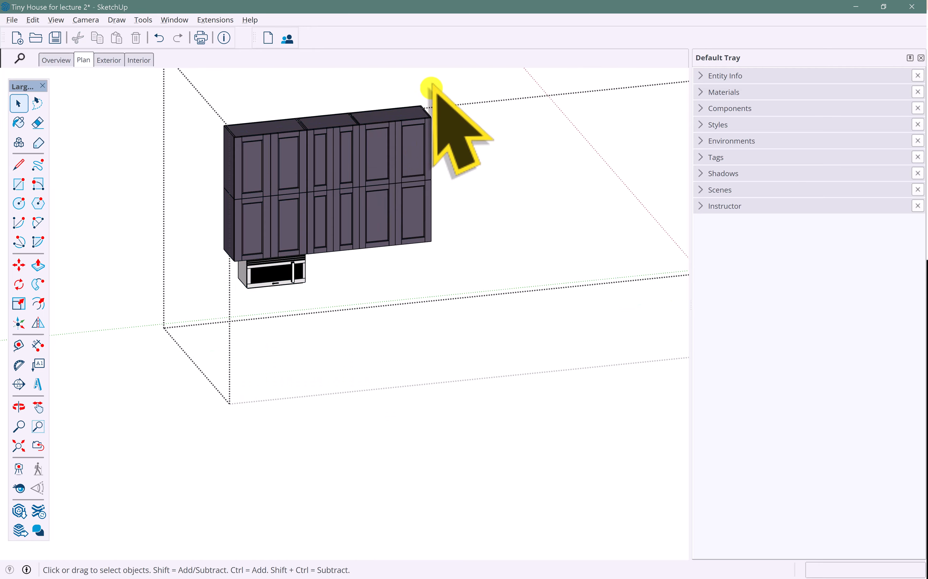
drag(432, 87, 220, 144)
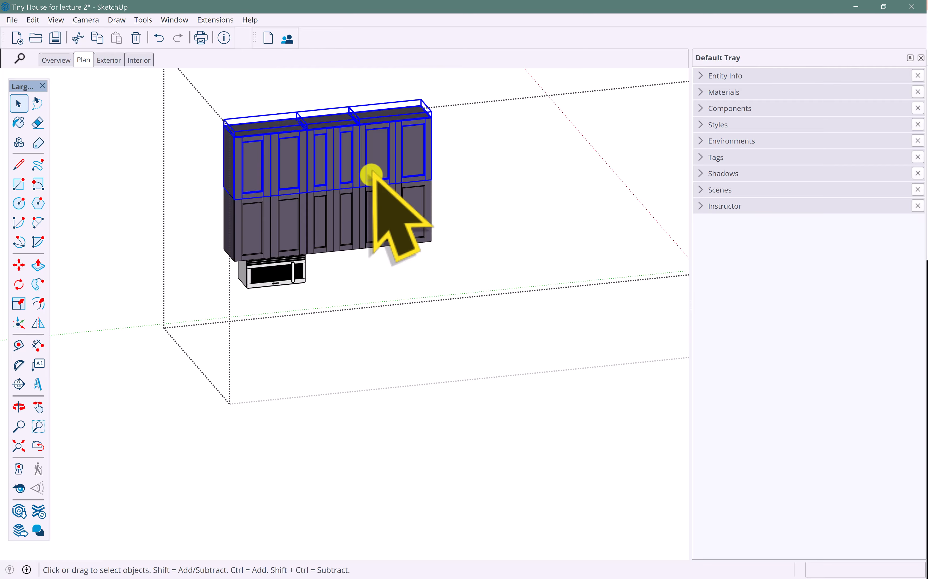
key(Delete)
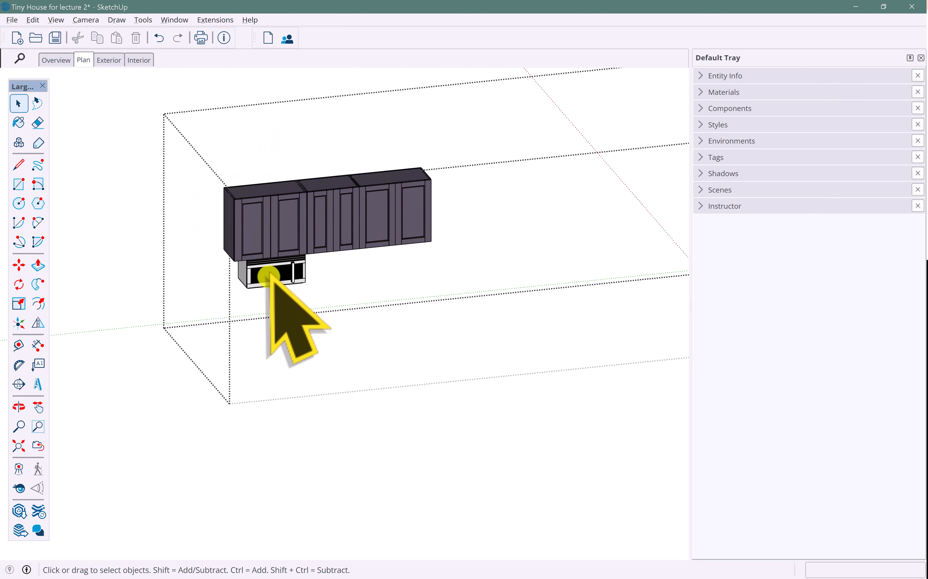
key(Escape)
Examine the kitchen set from several angles with the shortened upper cabinets
middle_drag(344, 225, 228, 187)
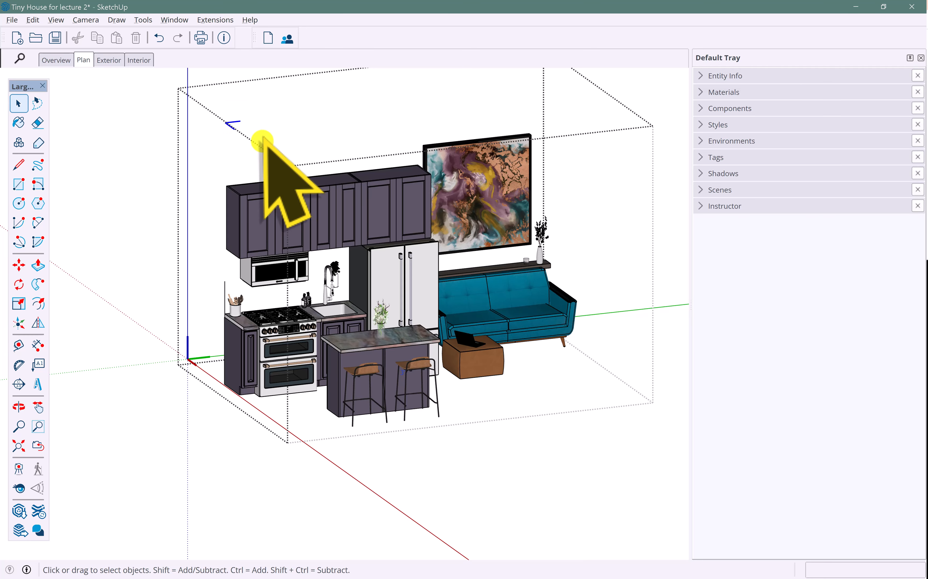
key(o)
drag(242, 211, 203, 192)
key(space)
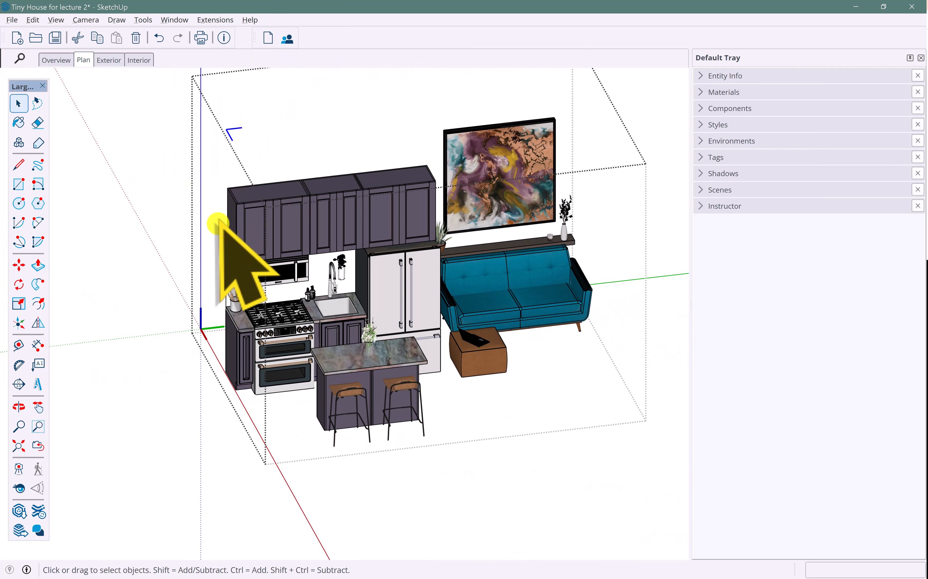
key(o)
drag(311, 166, 393, 218)
key(space)
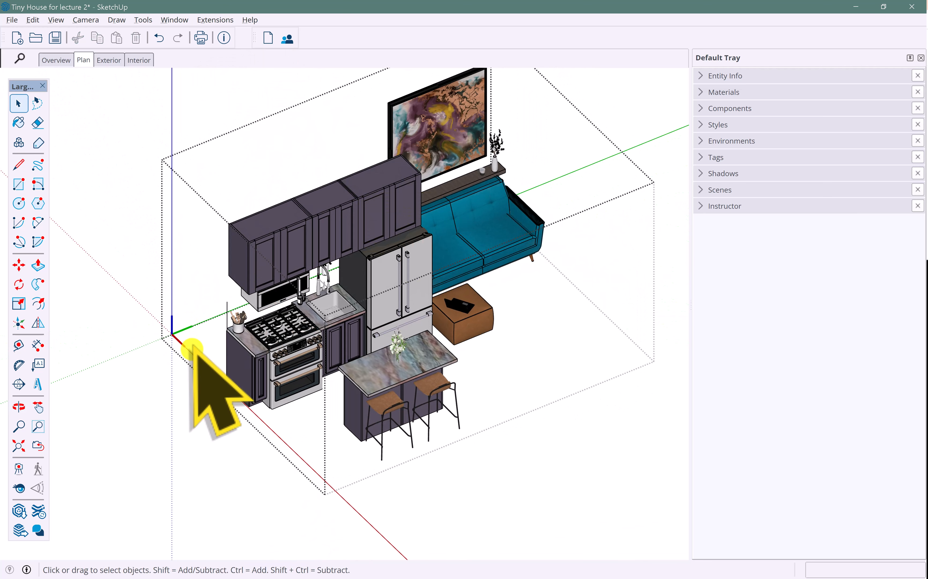
Check how the upper cabinets, the refrigerator and the countertop beside the stove are grouped by selecting them
scroll(289, 347, up, 5)
middle_drag(289, 346, 267, 245)
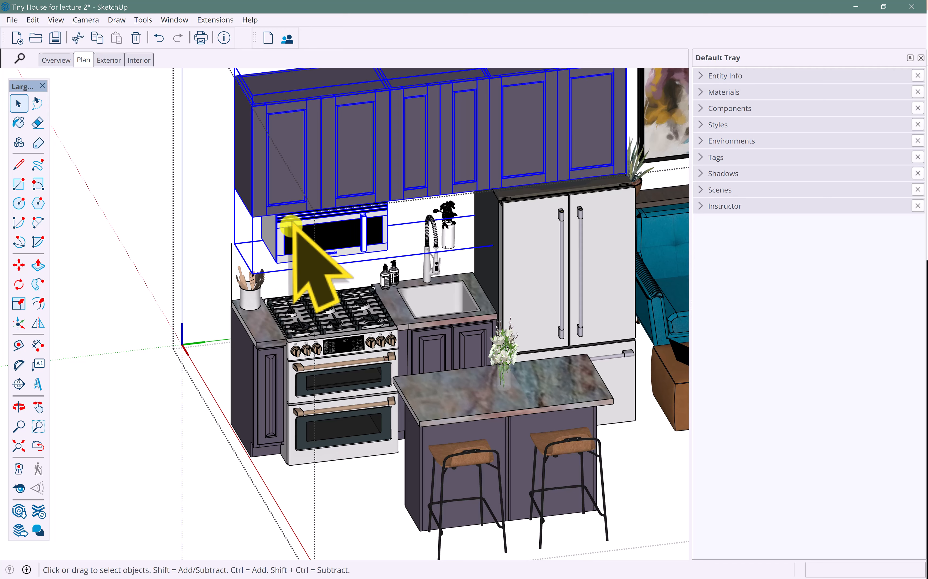
click(560, 287)
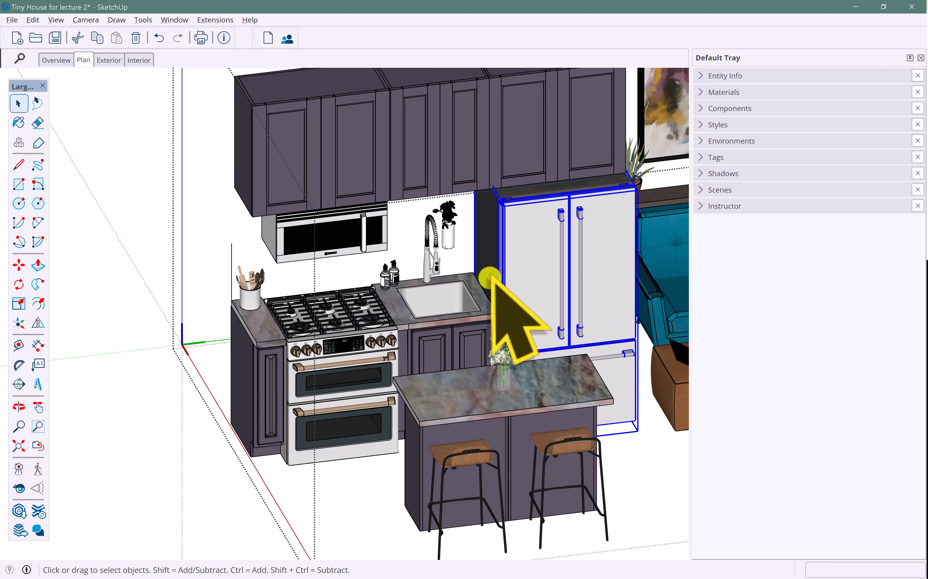
click(260, 326)
scroll(262, 329, up, 5)
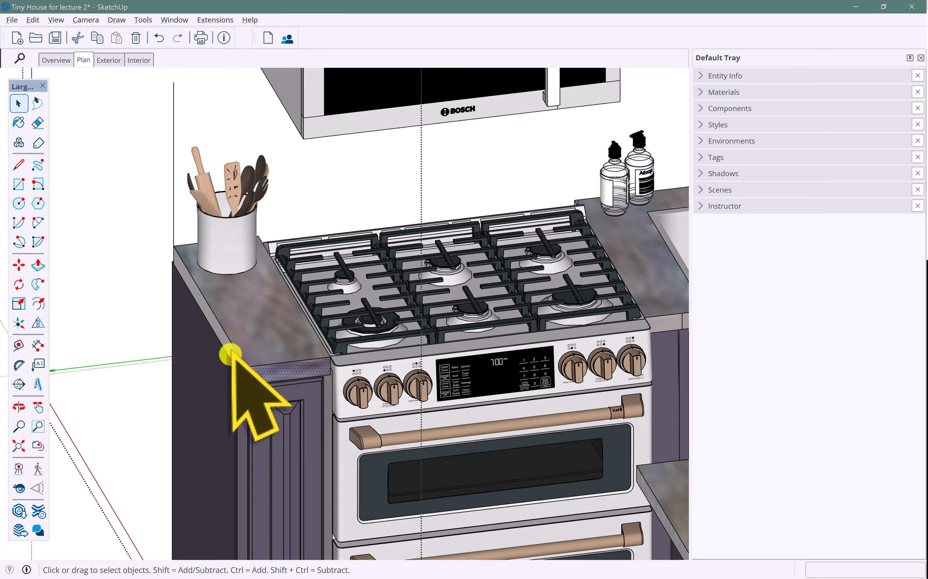
scroll(268, 356, down, 4)
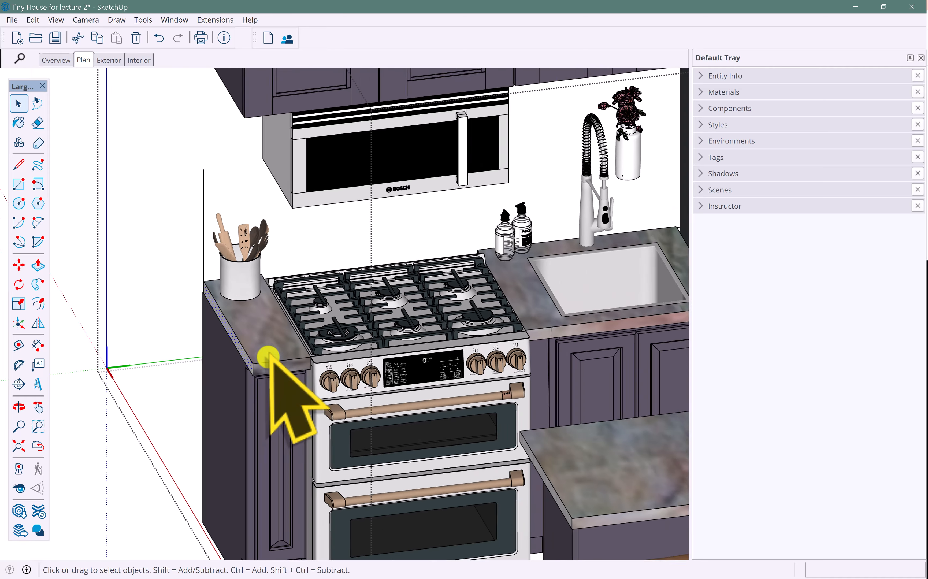
Try to lengthen the countertop beside the stove by moving its end face outward past the cabinet
middle_drag(269, 353, 198, 287)
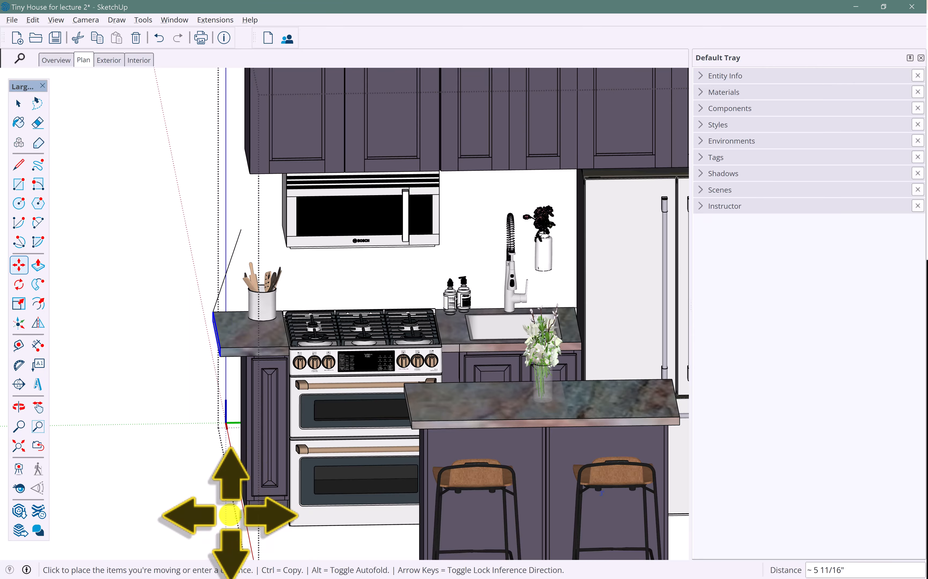
click(226, 516)
middle_drag(144, 183, 457, 285)
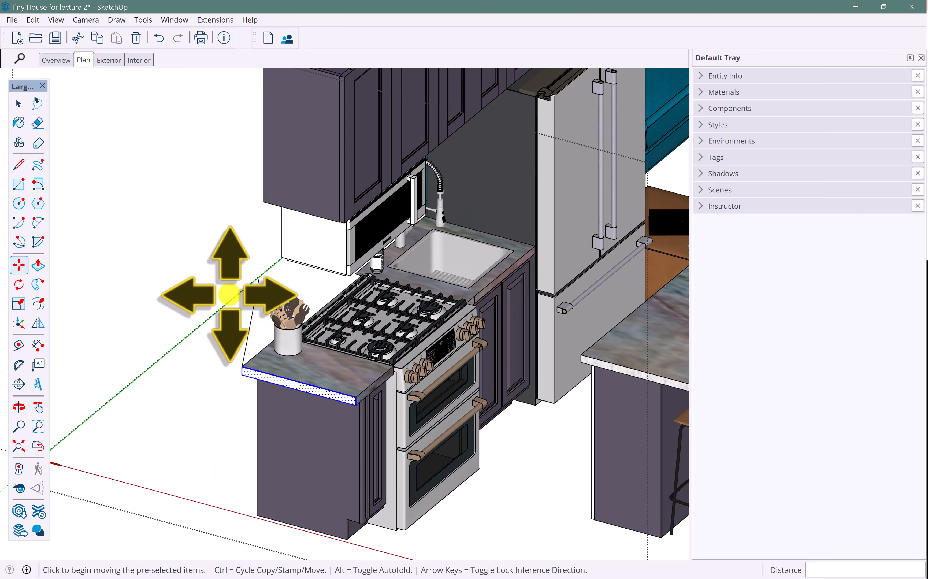
middle_drag(266, 322, 208, 290)
scroll(218, 290, down, 5)
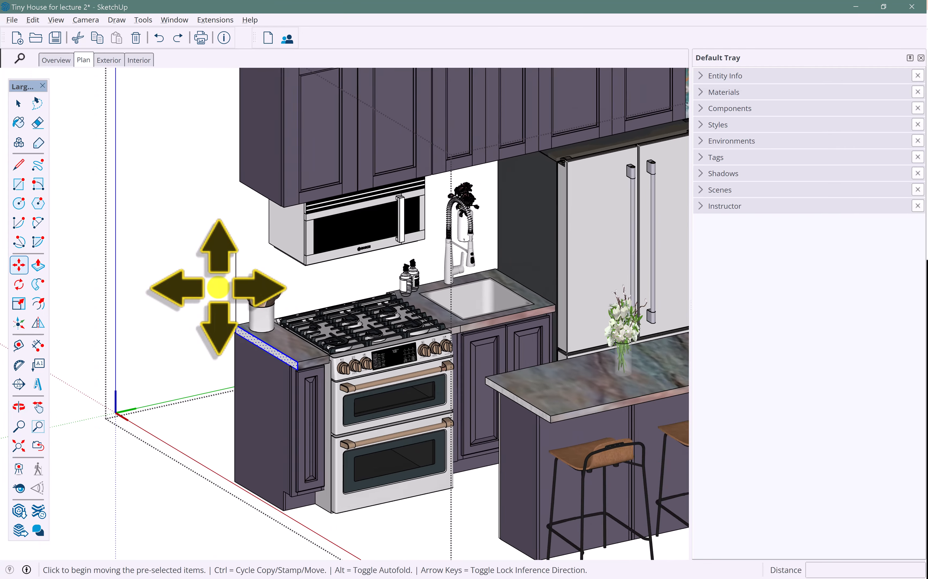
Examine the kitchen set and the flower arrangement on the island up close and from several angles
shift+middle_drag(441, 290, 373, 266)
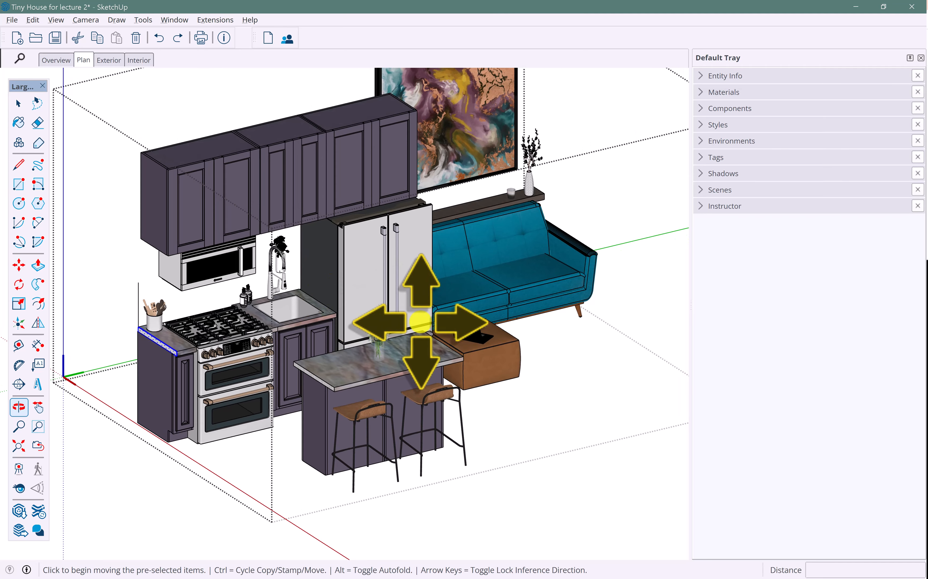
shift+middle_drag(421, 311, 176, 290)
scroll(241, 350, up, 8)
scroll(248, 359, up, 5)
scroll(267, 273, up, 5)
middle_drag(266, 273, 177, 210)
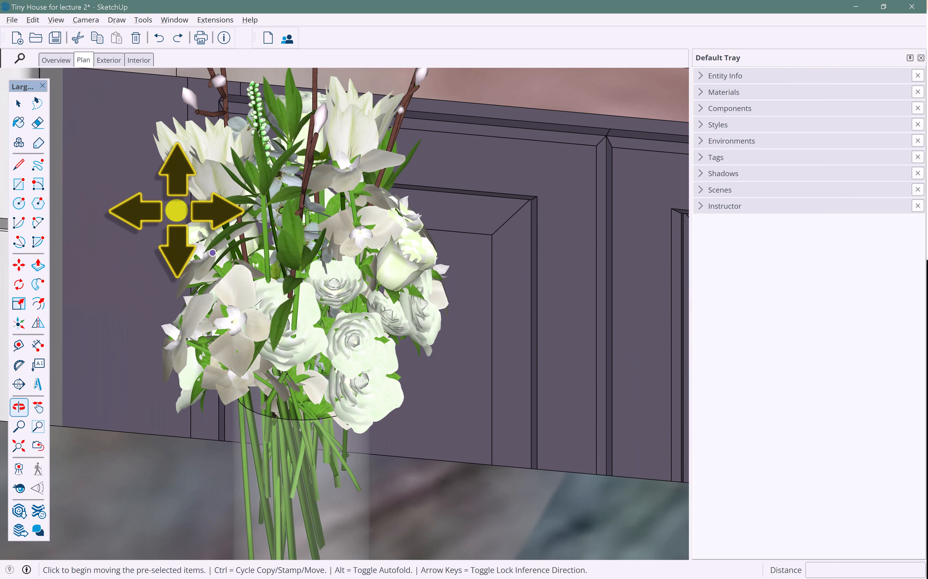
scroll(259, 230, down, 2)
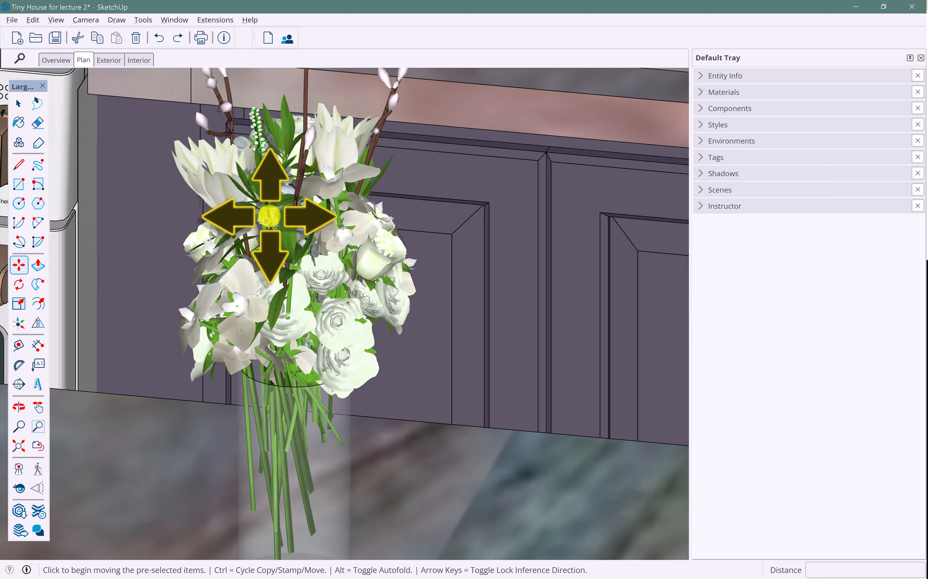
middle_drag(272, 215, 316, 232)
scroll(264, 179, down, 3)
scroll(316, 232, down, 1)
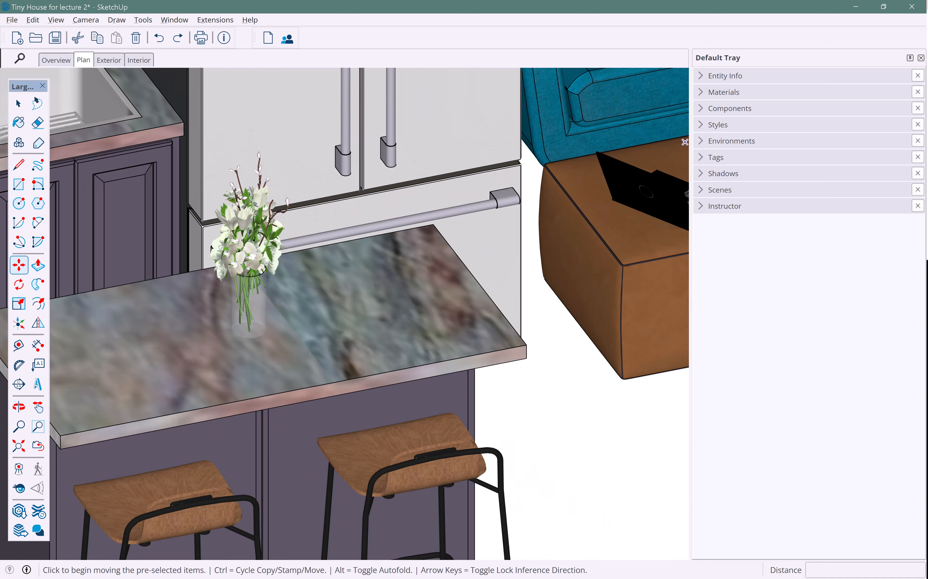
Copy the sofa, artwork, wall shelf with its decor, ottoman and laptop, then delete them from the kitchen group
scroll(685, 142, down, 5)
middle_drag(379, 118, 488, 206)
key(space)
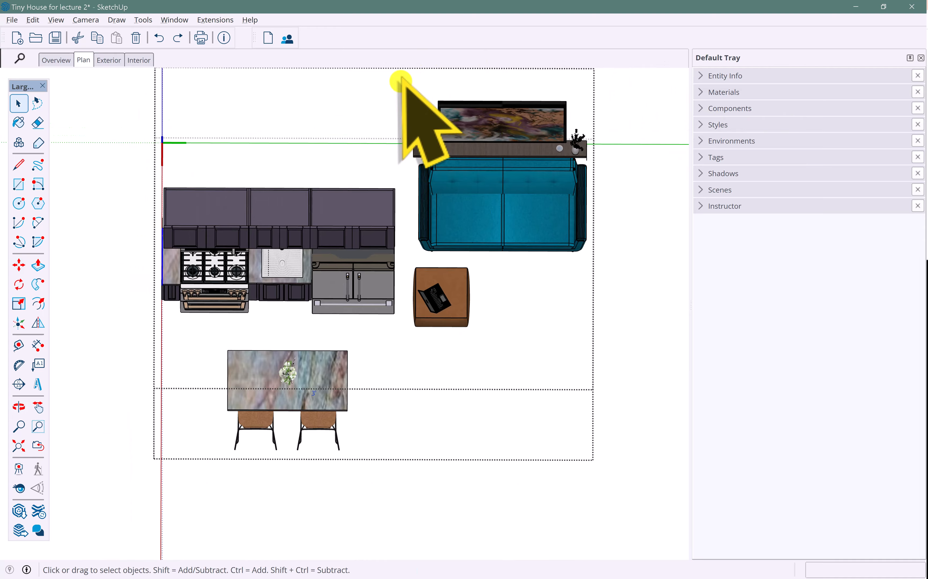
drag(401, 82, 656, 355)
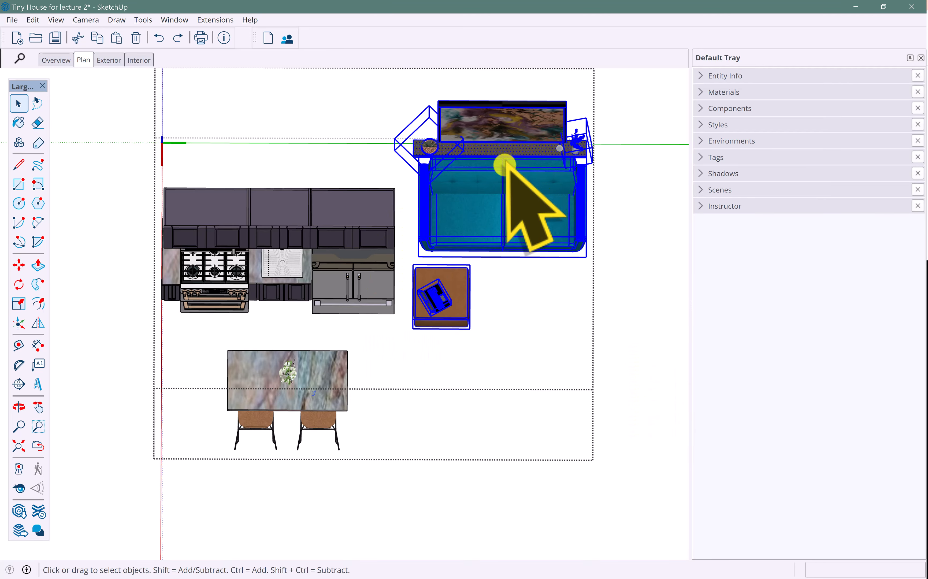
key(Delete)
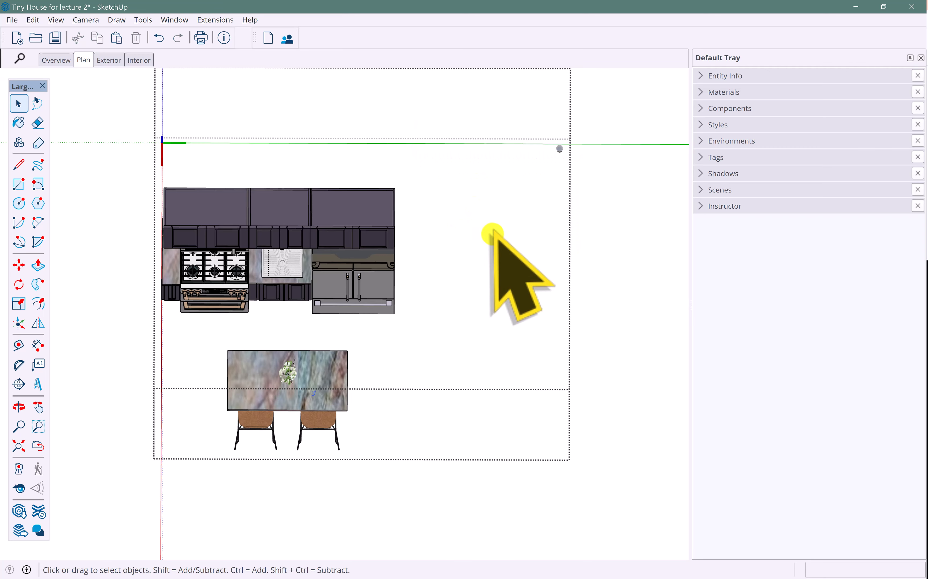
Inspect the leftover decor component and the back of the kitchen set to see which objects it includes
middle_drag(531, 151, 516, 94)
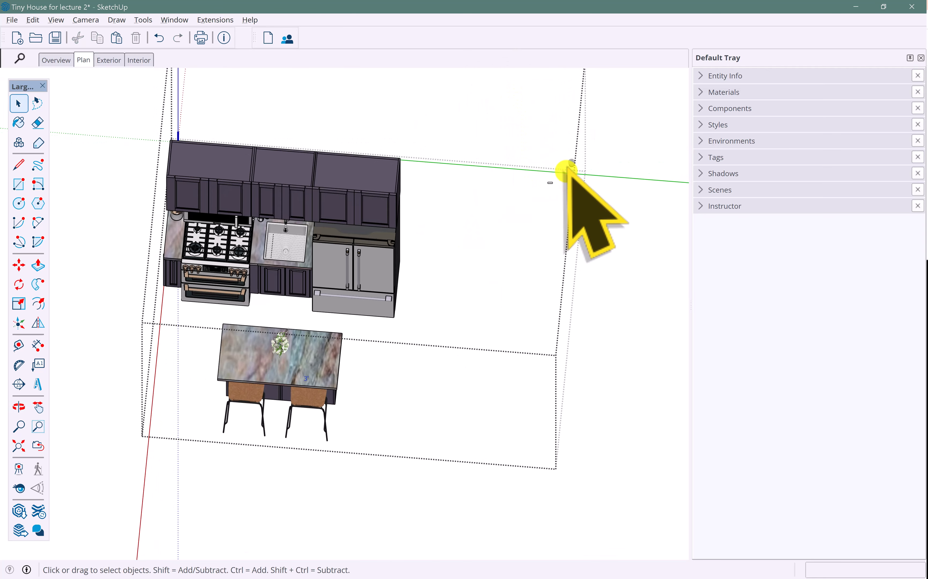
middle_drag(586, 187, 587, 208)
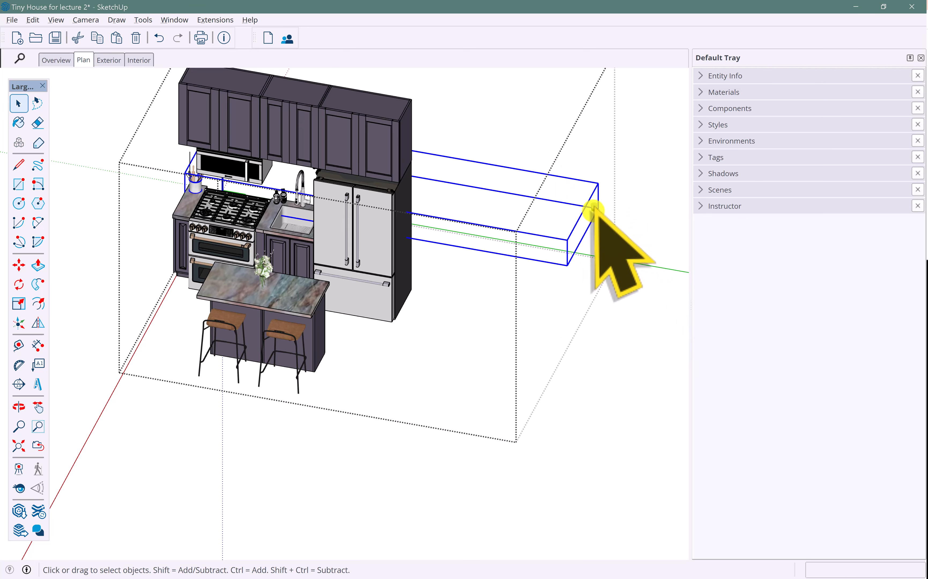
middle_drag(593, 209, 350, 306)
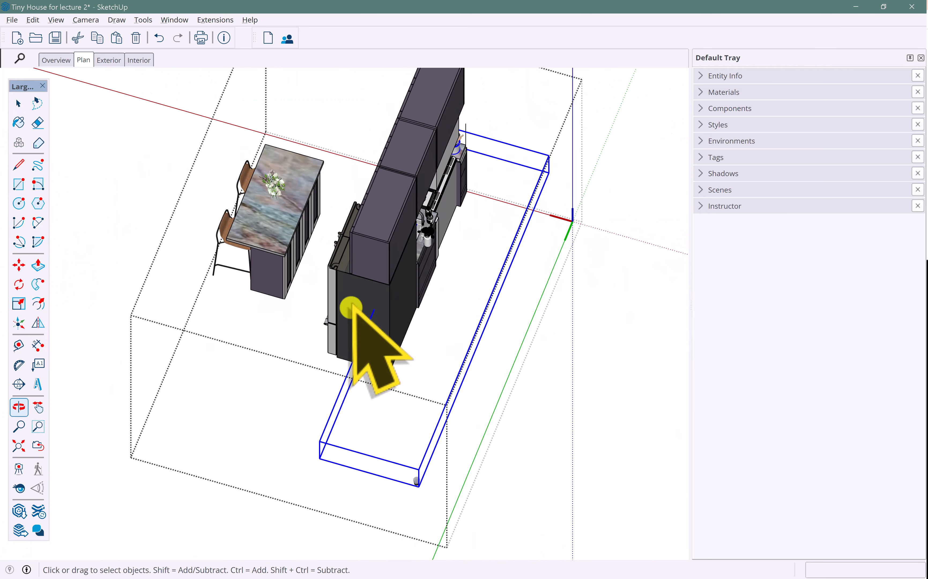
scroll(427, 239, up, 6)
middle_drag(413, 224, 399, 217)
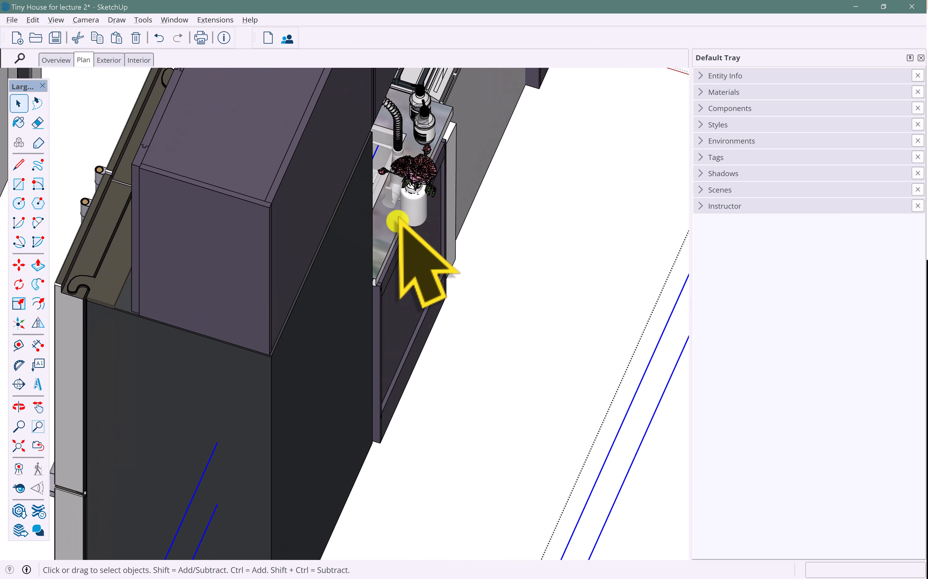
scroll(434, 267, down, 1)
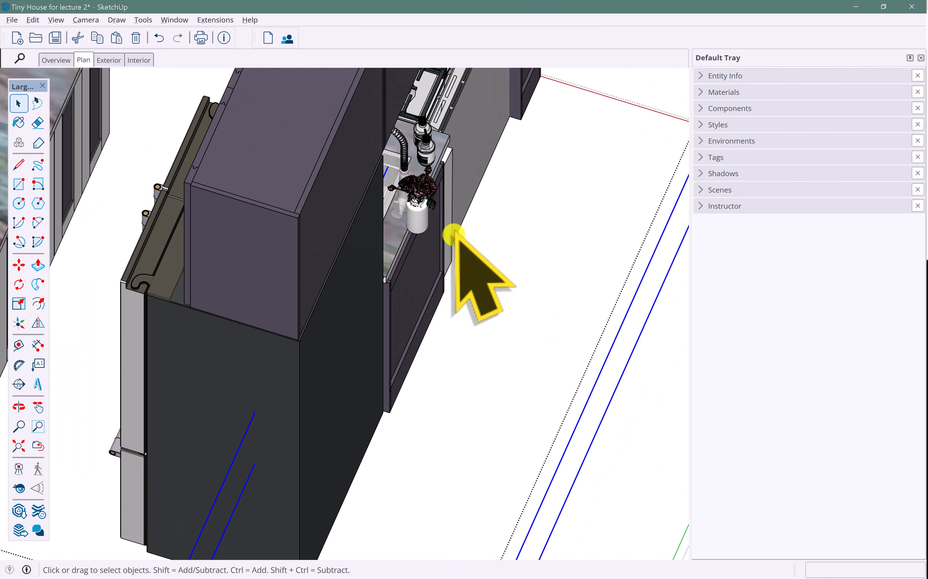
Turn the display of section cuts back on and leave the kitchen group
scroll(440, 250, down, 4)
middle_drag(424, 265, 321, 307)
scroll(463, 333, down, 4)
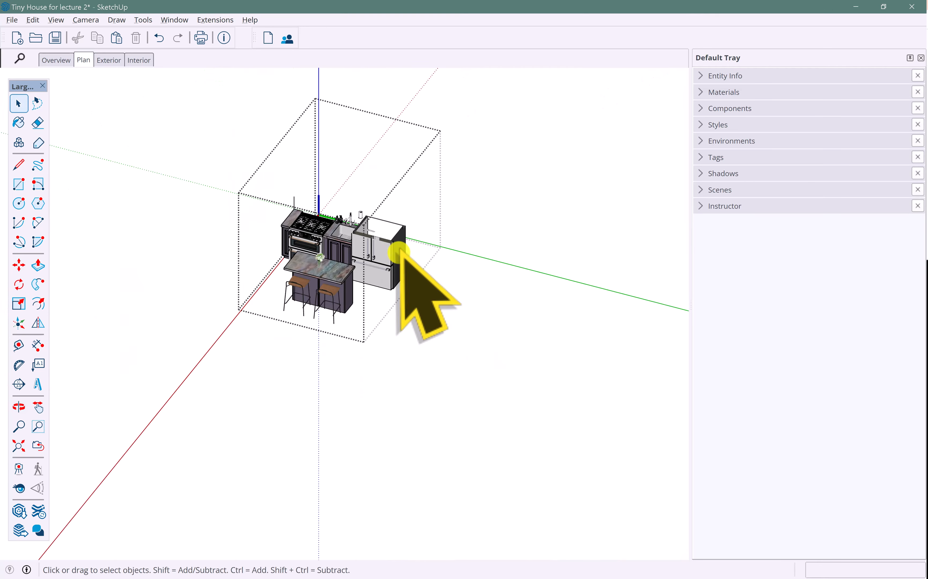
click(446, 282)
Paste the copied sofa set onto the house floor between the kitchen and the bed
middle_drag(387, 265, 475, 380)
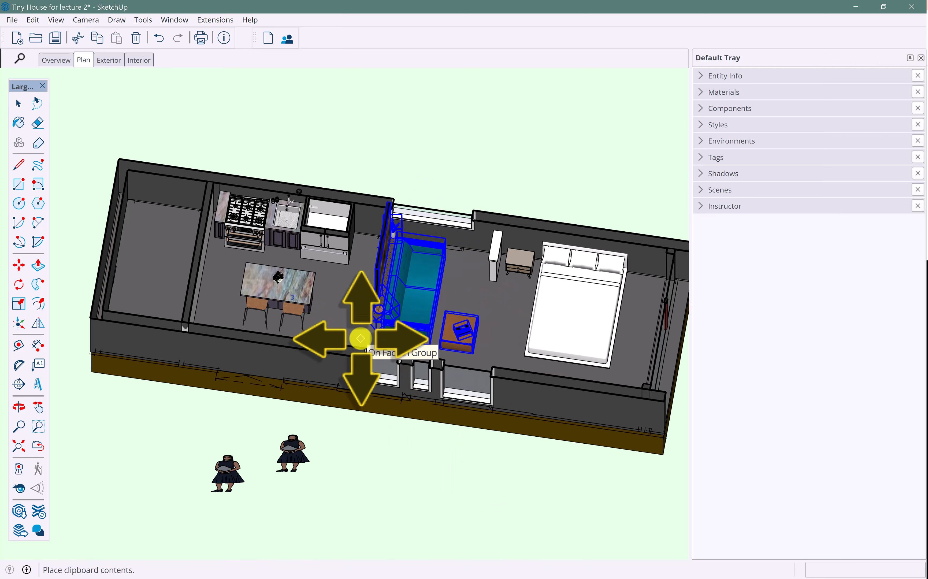
scroll(372, 332, up, 2)
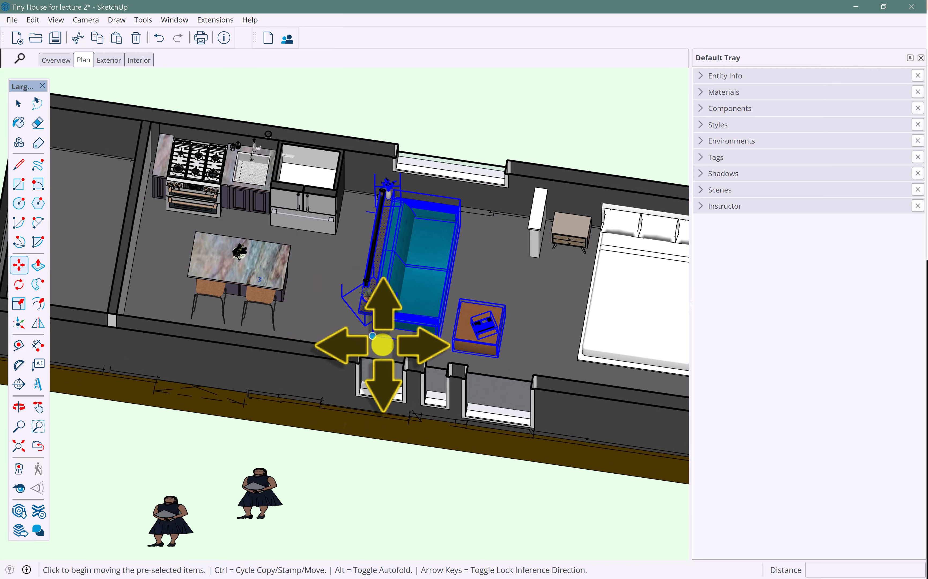
middle_drag(379, 339, 91, 324)
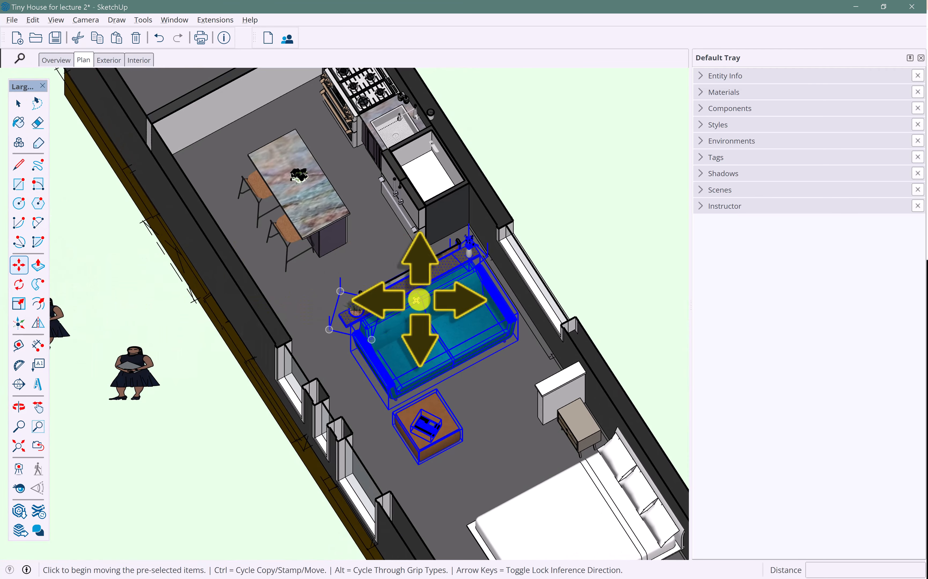
Group the pasted sofa set and rotate it a quarter turn so the sofa backs onto the window wall
scroll(425, 324, up, 3)
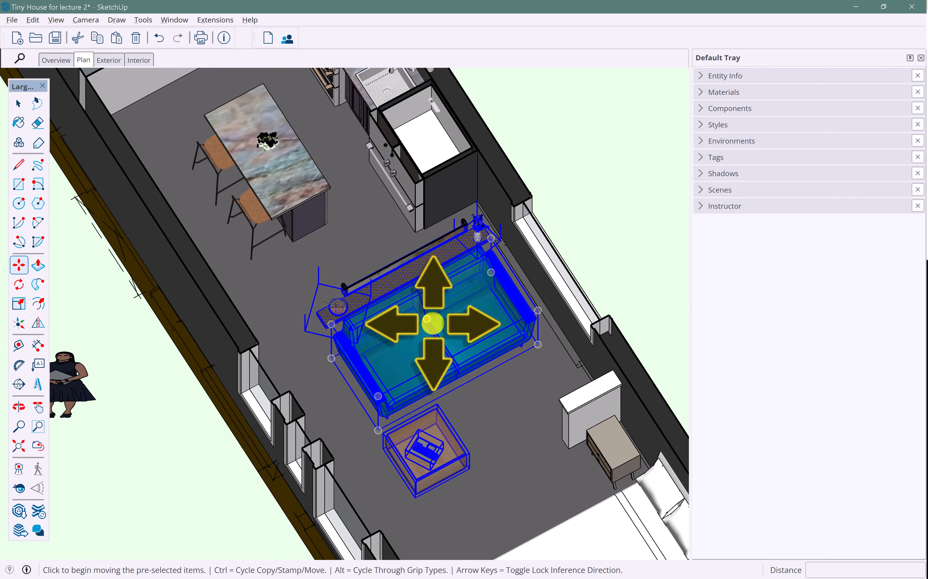
right_click(430, 289)
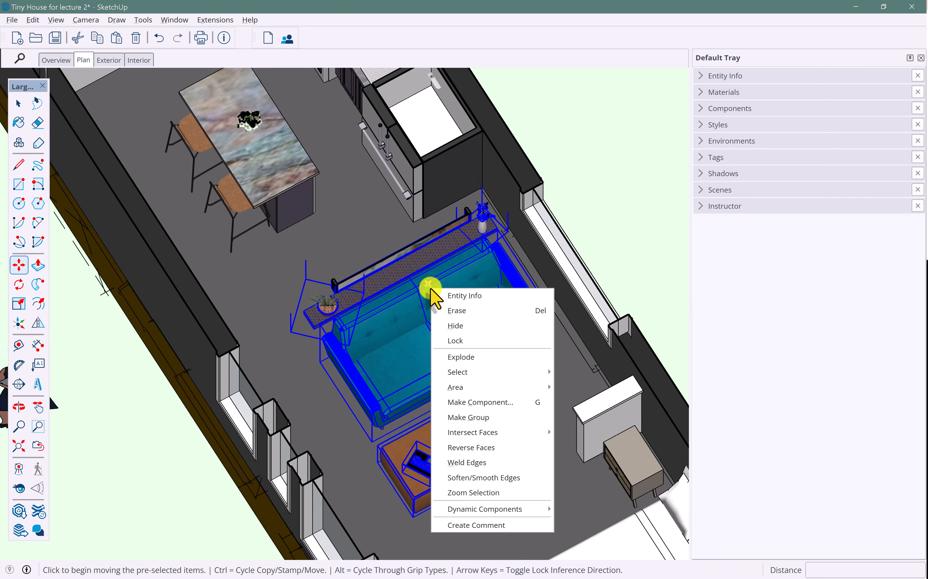
click(483, 417)
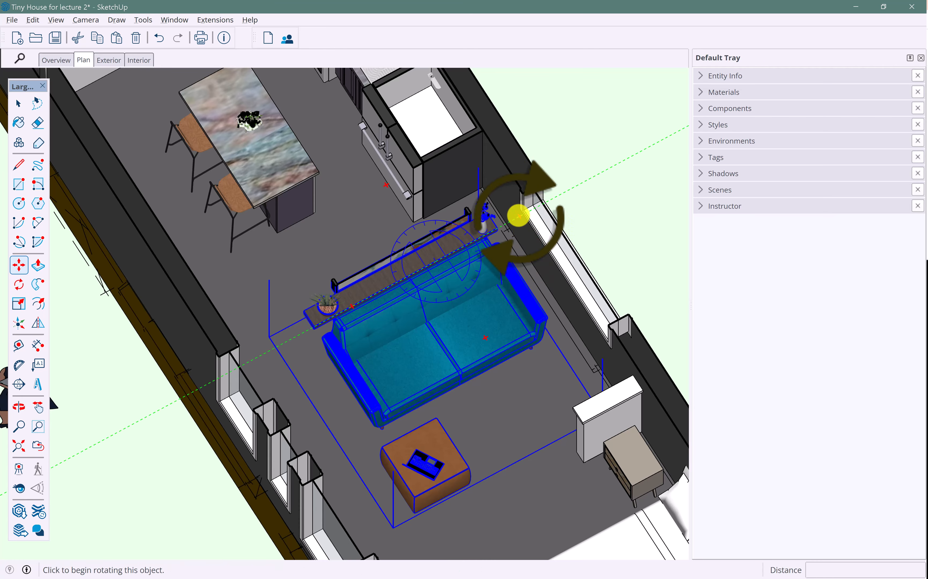
click(518, 215)
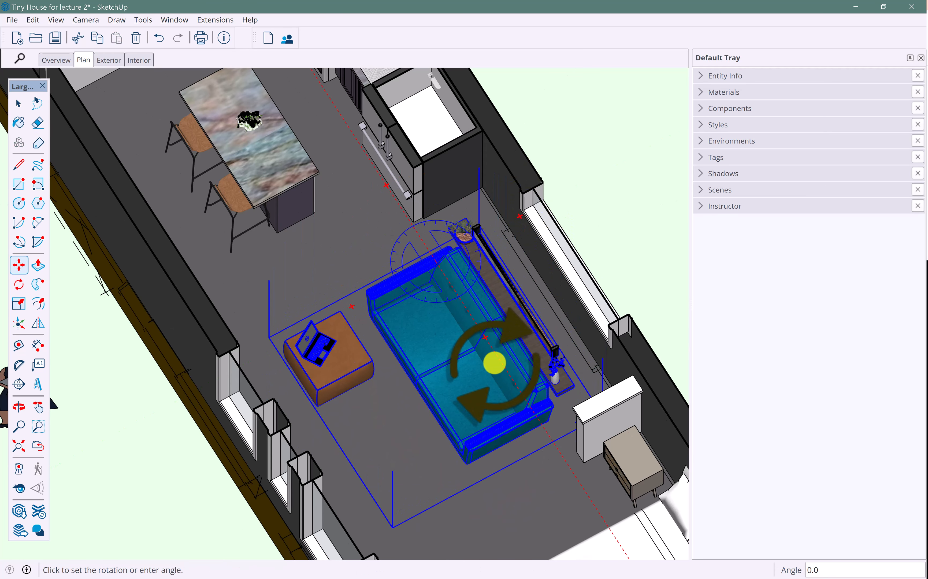
click(495, 363)
Open the sofa group, delete the artwork in front of the window, and leave the group
key(m)
middle_drag(321, 369, 461, 228)
scroll(461, 229, up, 1)
key(space)
click(544, 158)
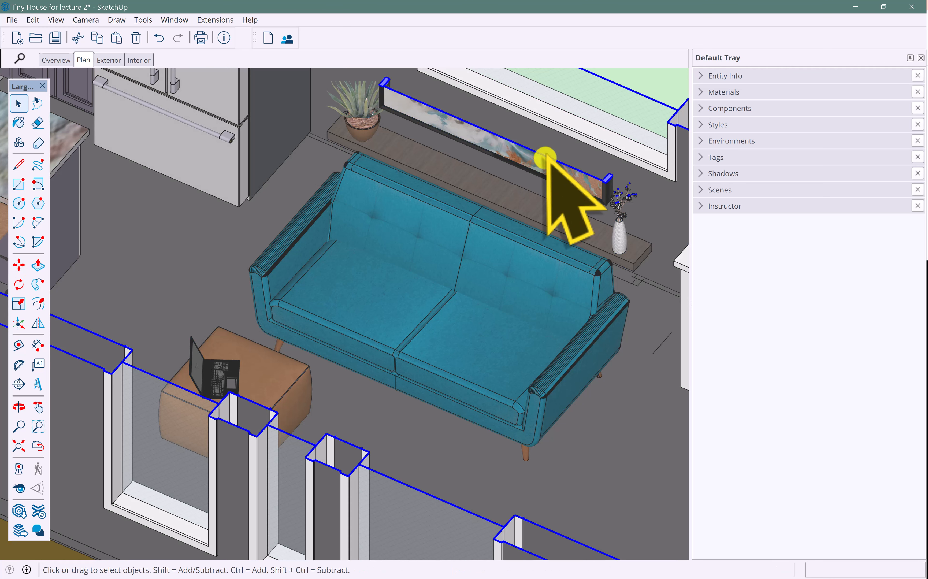
scroll(545, 159, down, 2)
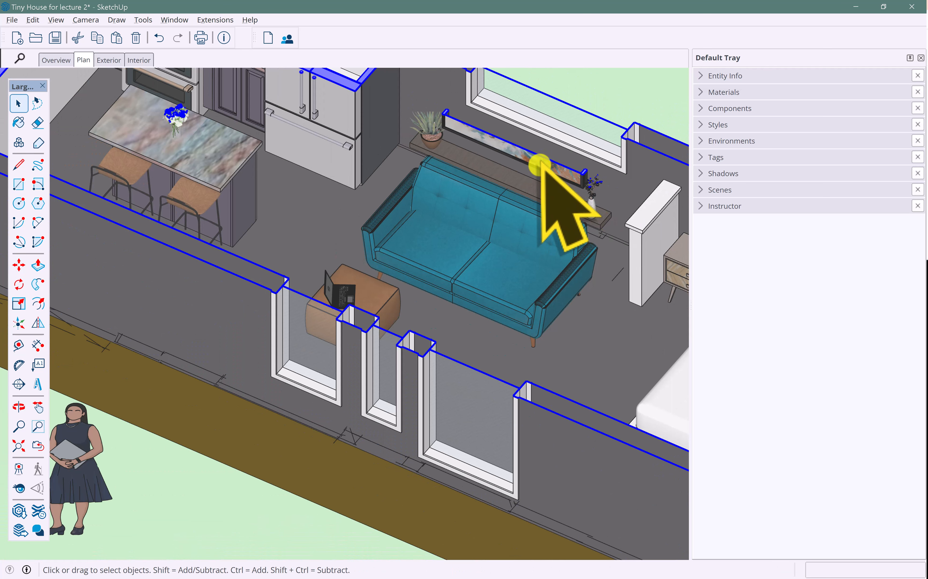
double_click(540, 162)
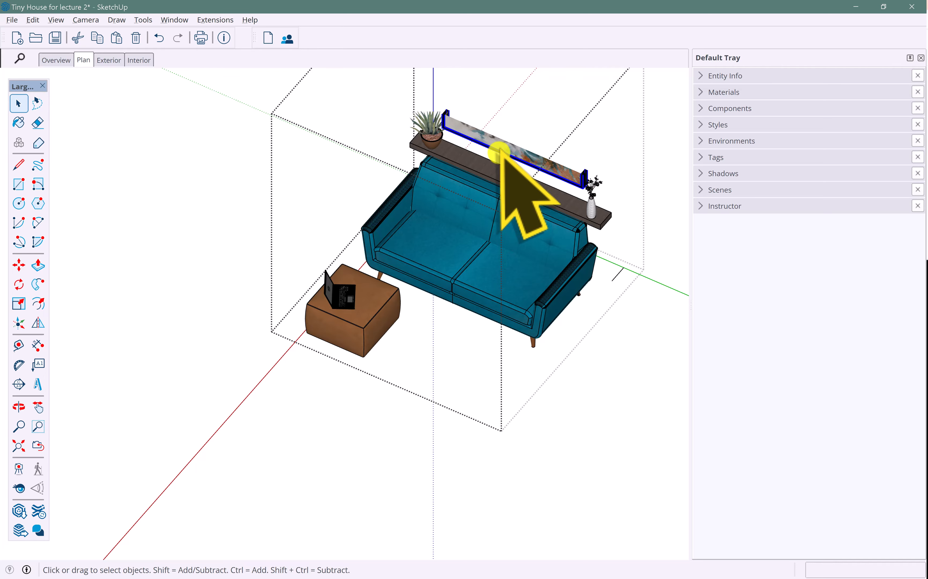
click(666, 176)
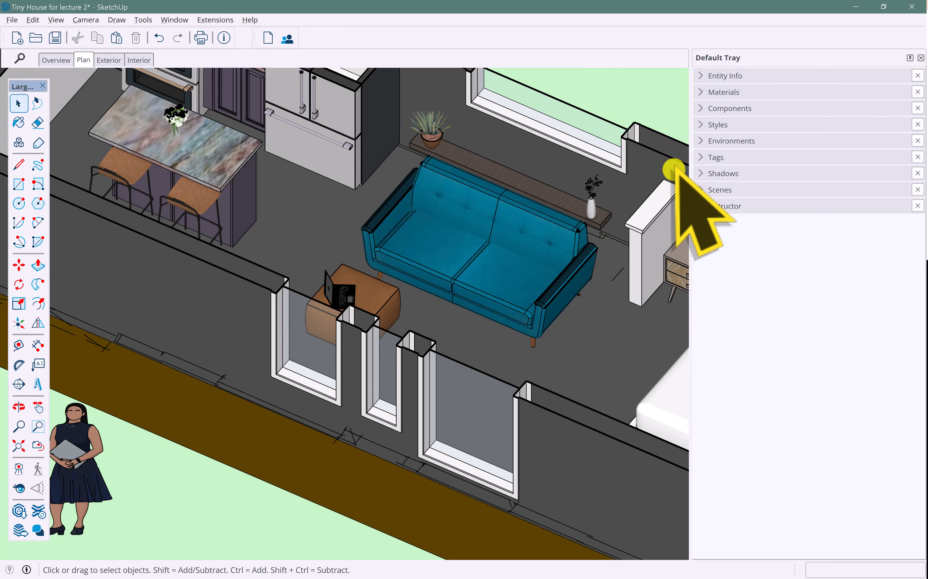
Flip the bathroom set with the vanity and toilet across its red mirror plane
key(o)
drag(667, 75, 734, 73)
key(space)
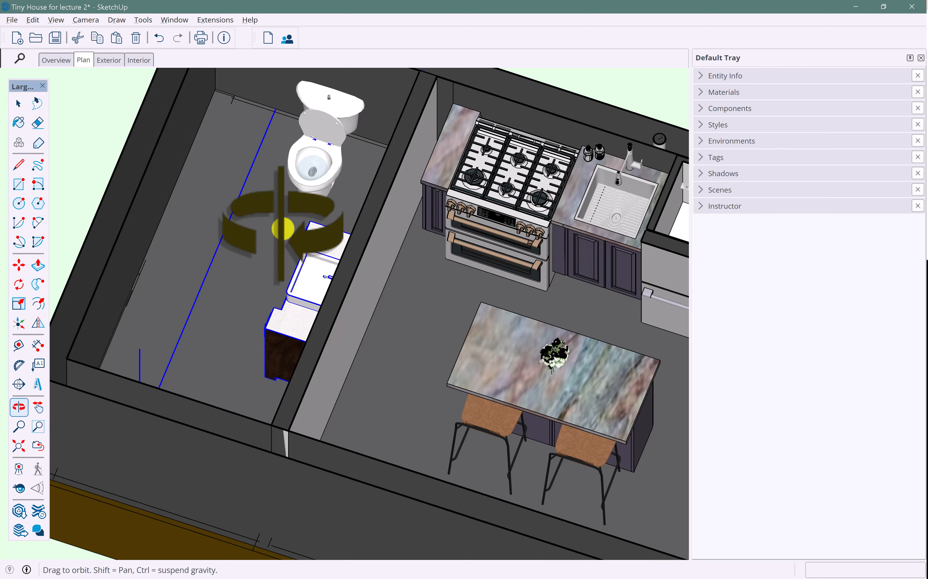
mouse_move(284, 229)
middle_down()
mouse_move(318, 188)
mouse_move(491, 219)
mouse_move(275, 221)
mouse_move(293, 243)
middle_up()
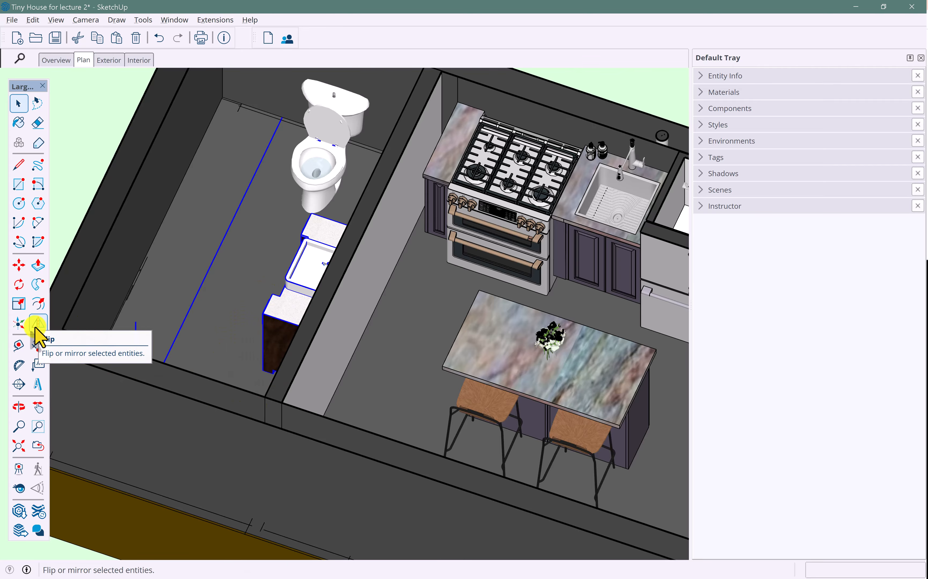
middle_drag(232, 352, 227, 293)
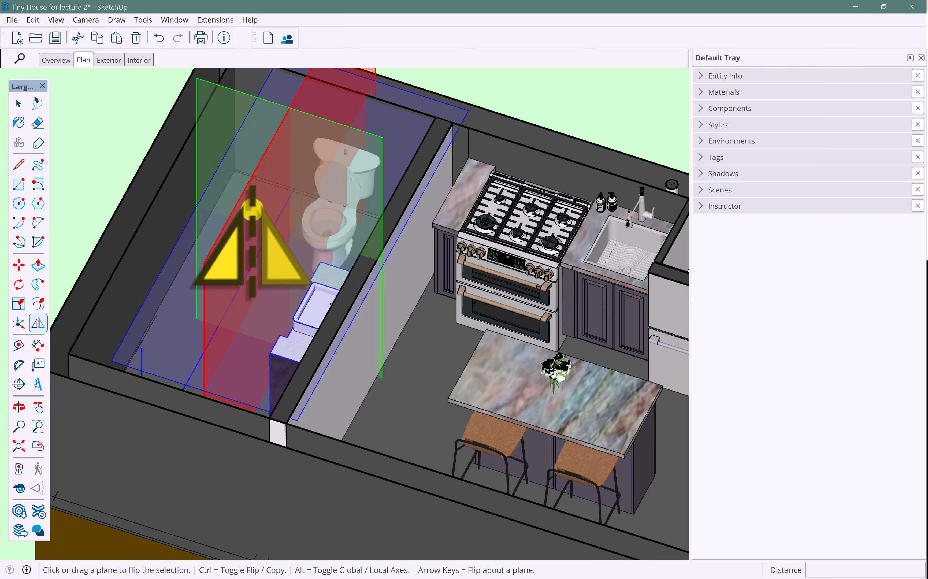
click(245, 253)
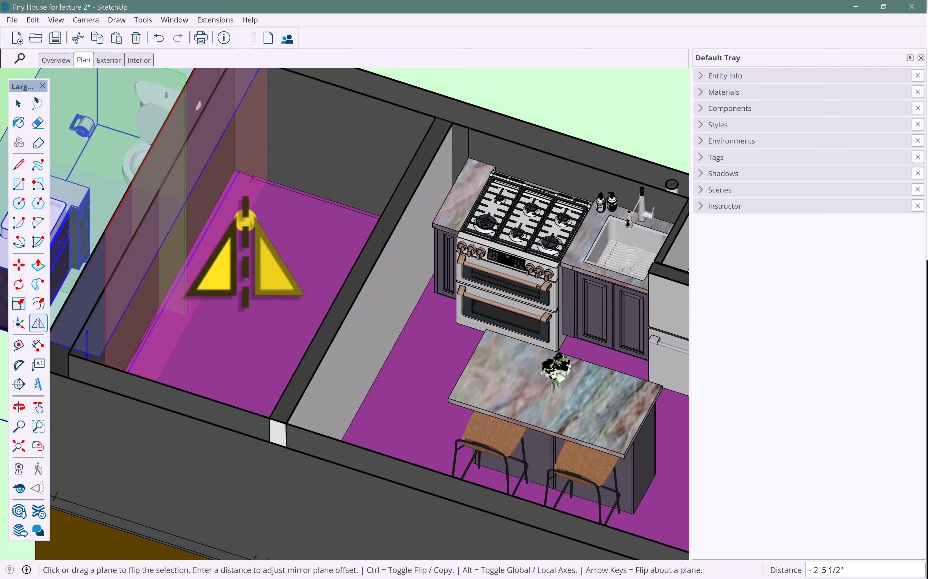
Move the bathroom set about 3' 4 7/8" through the outer wall into the empty room beside the kitchen
middle_drag(229, 269, 409, 308)
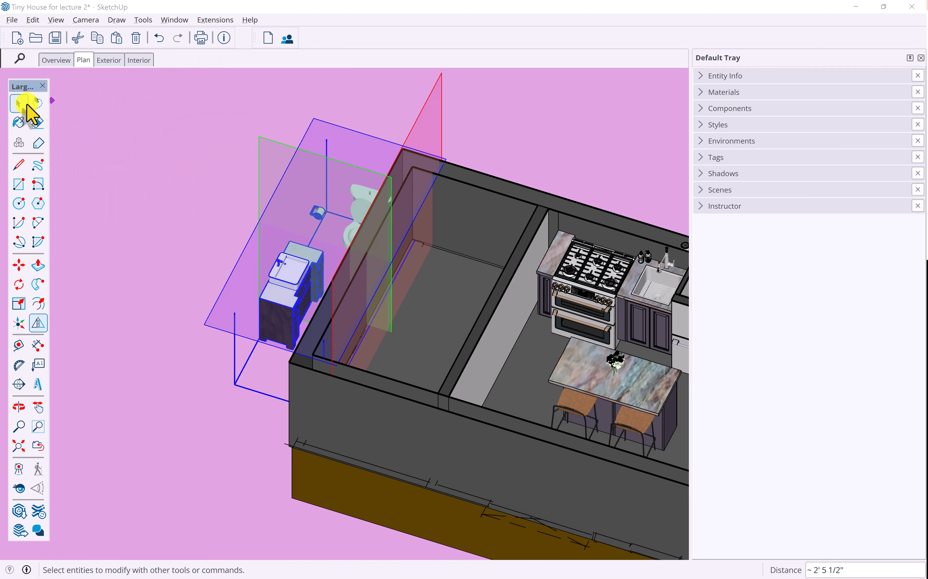
scroll(310, 260, up, 4)
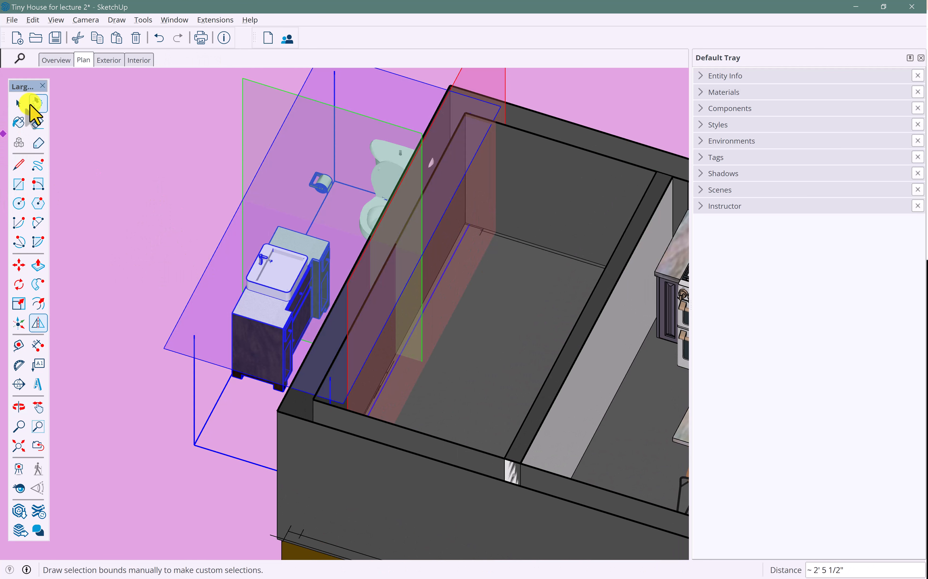
click(23, 104)
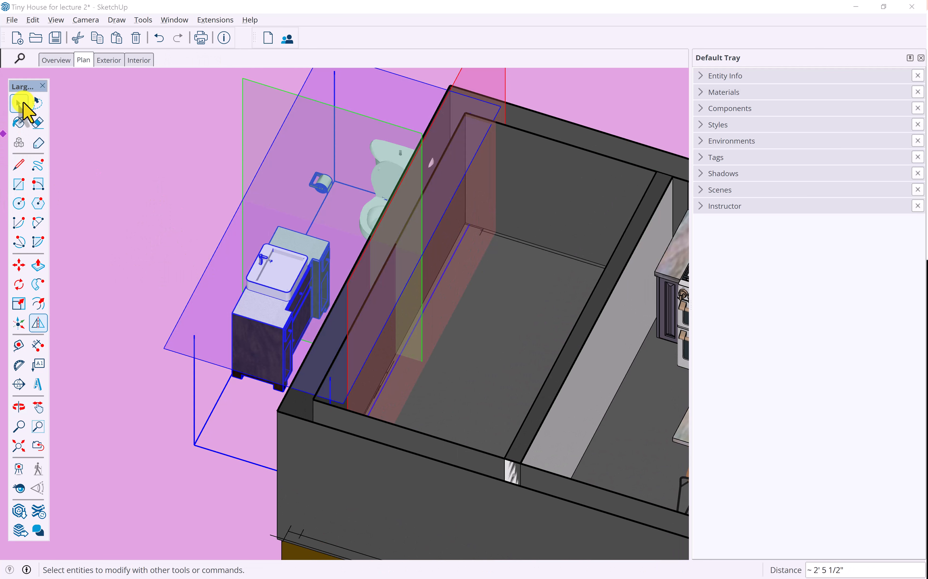
scroll(252, 298, up, 2)
key(m)
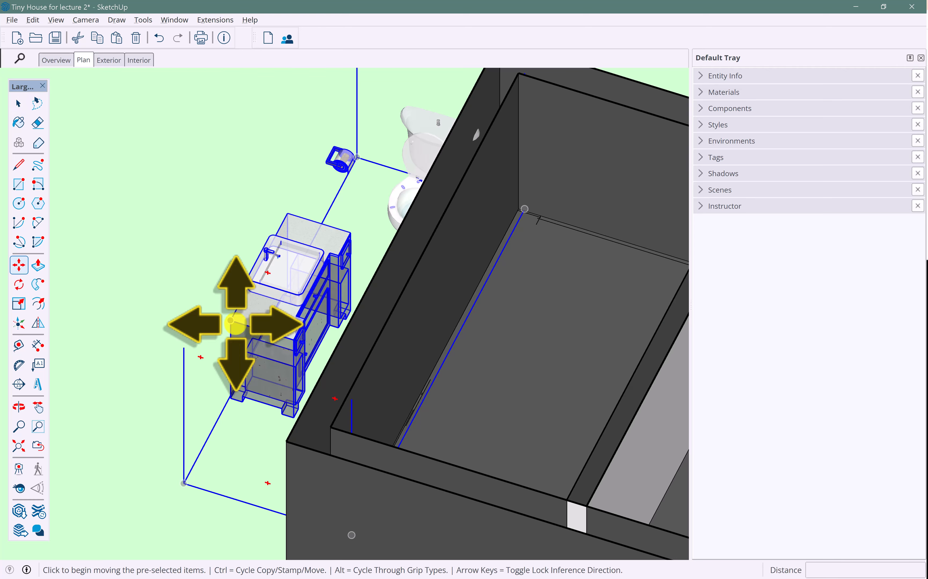
click(230, 320)
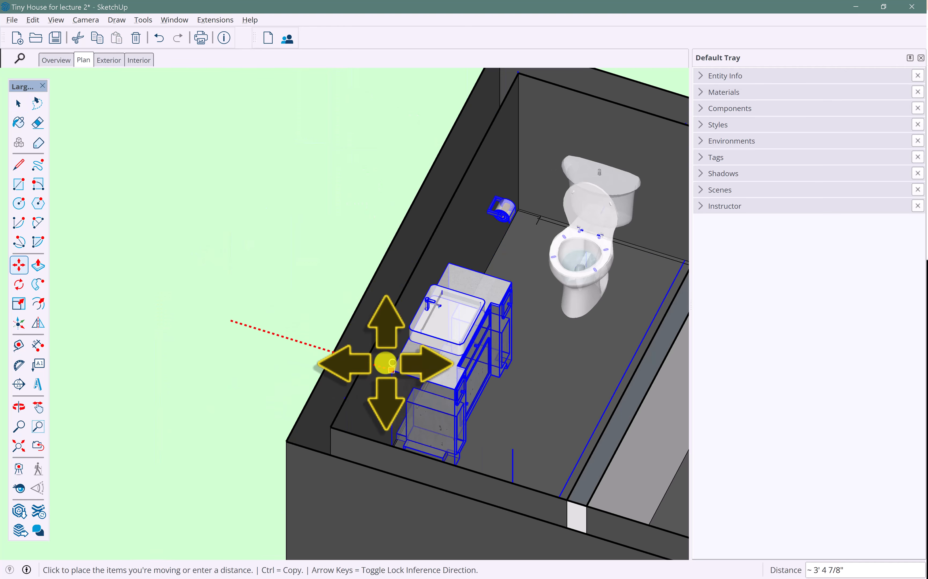
click(383, 359)
middle_drag(384, 359, 429, 370)
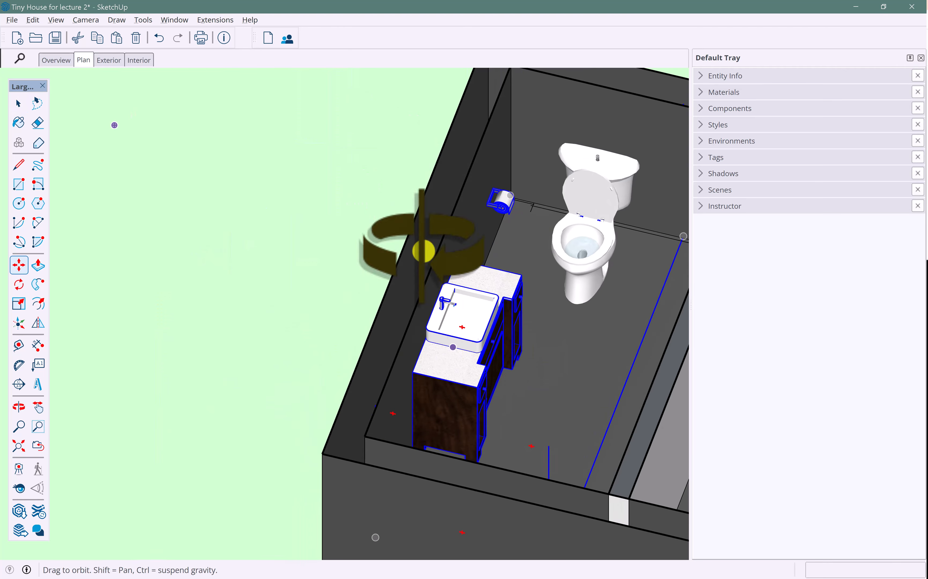
middle_drag(424, 250, 558, 132)
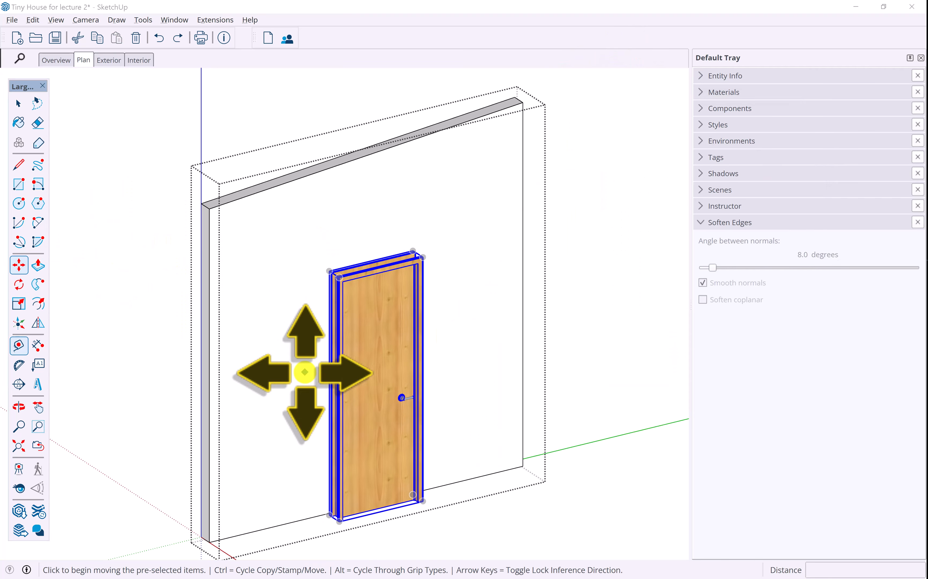
Move the wooden door about 6 1/2" back into the wall, snapping its frame to the wall's base edge
middle_drag(305, 372, 353, 394)
scroll(337, 444, up, 2)
shift+middle_drag(336, 443, 367, 351)
scroll(370, 357, up, 1)
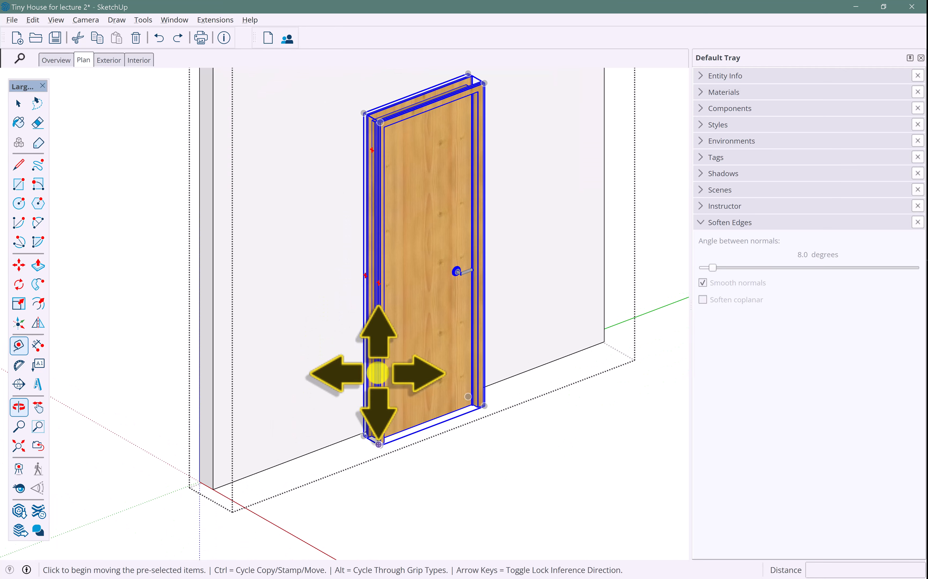
scroll(373, 440, up, 8)
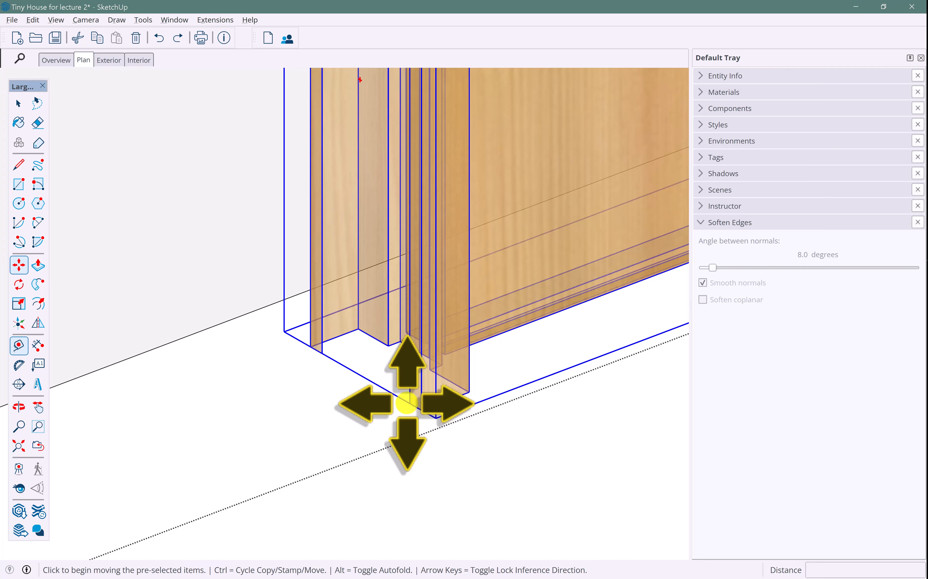
click(407, 403)
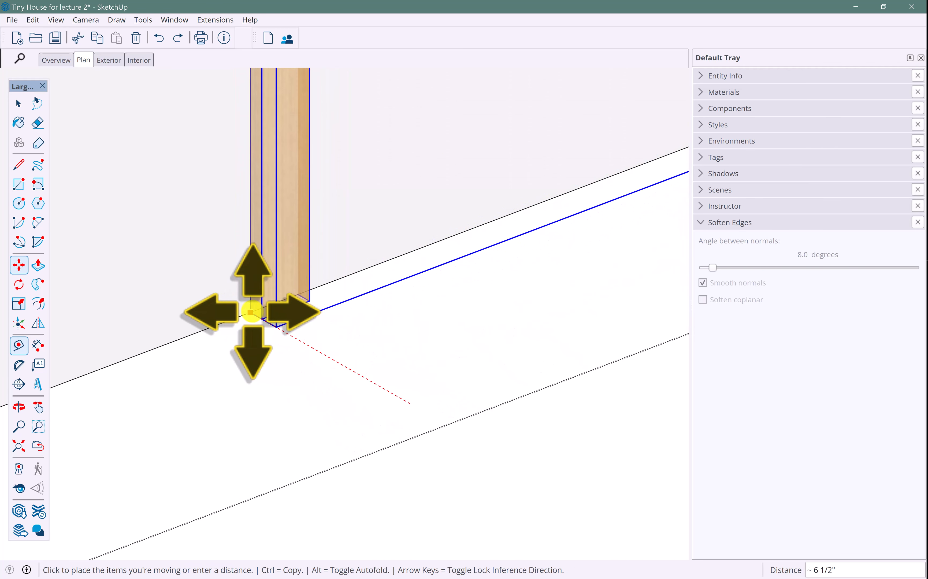
click(251, 312)
scroll(230, 322, down, 5)
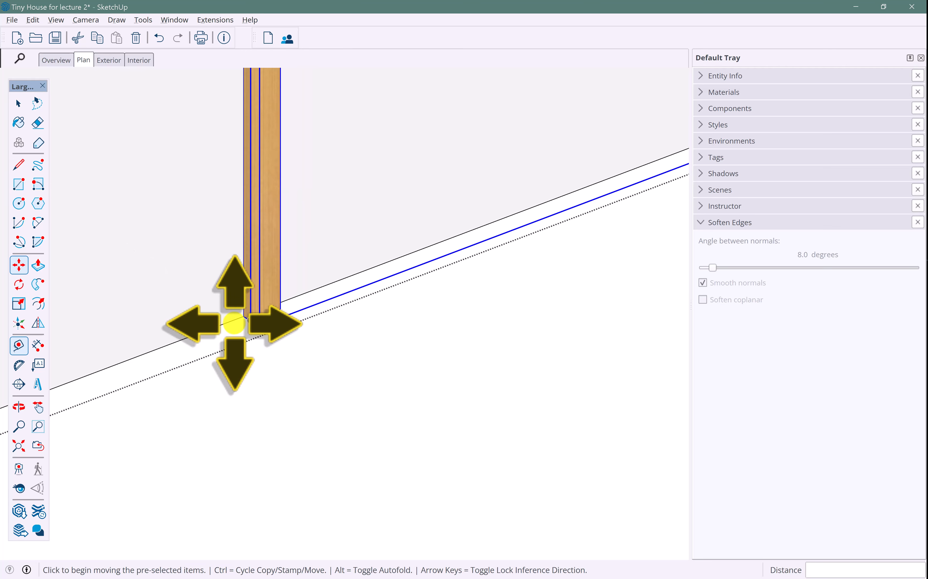
shift+middle_drag(305, 348, 312, 427)
scroll(311, 423, down, 2)
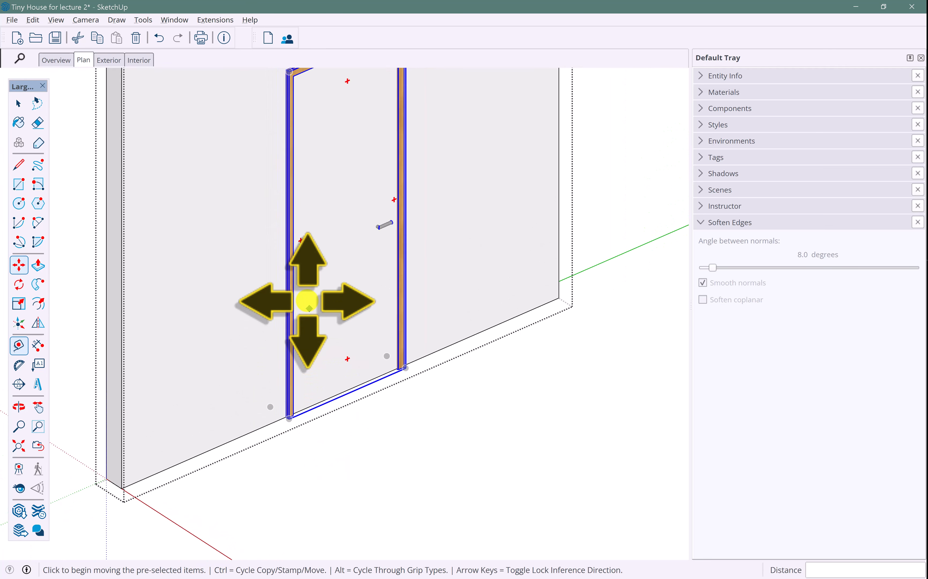
Draw a rectangle about 7' 1 7/16" by 2' 7 1/2" on the wall face, tracing the door frame's outer corners
middle_drag(399, 298, 348, 388)
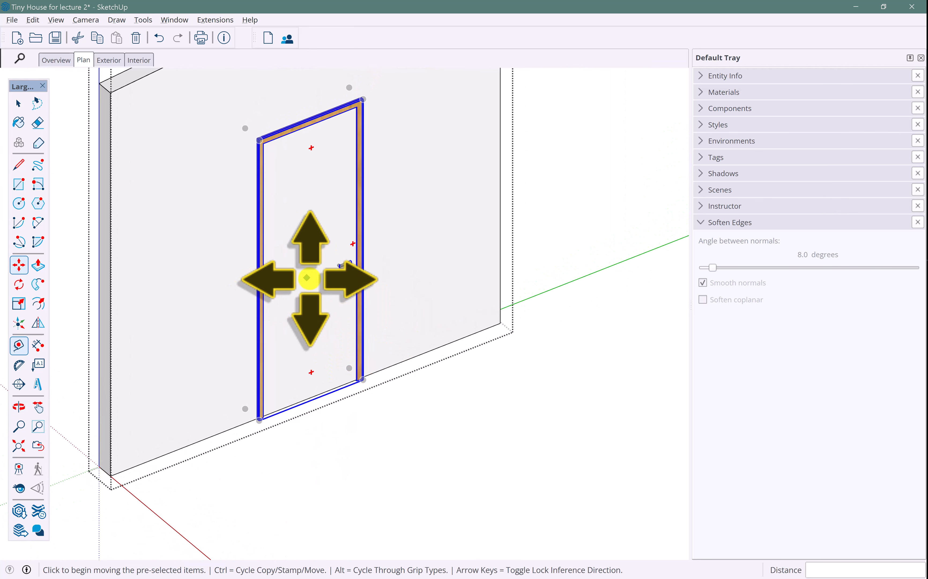
key(o)
drag(306, 274, 296, 359)
key(m)
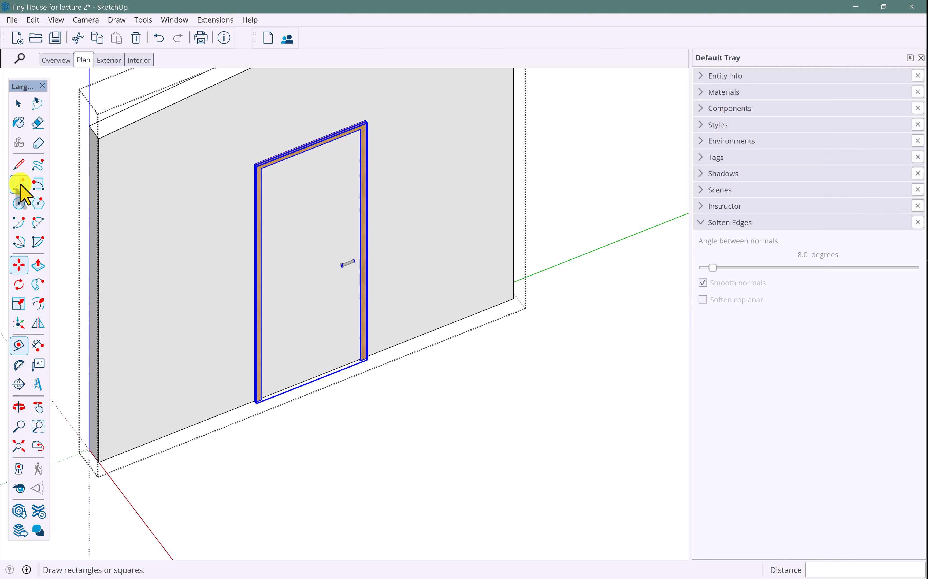
scroll(274, 161, up, 6)
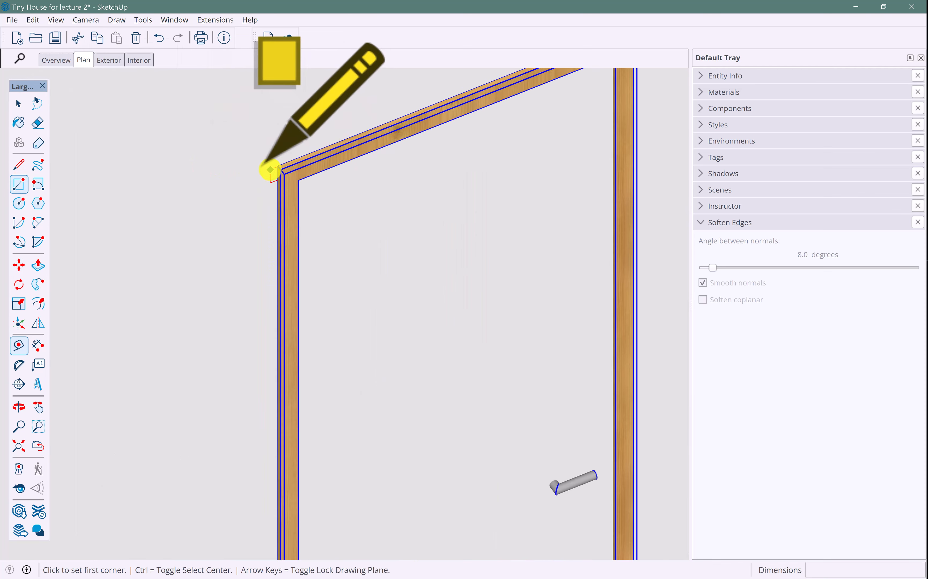
scroll(280, 169, up, 2)
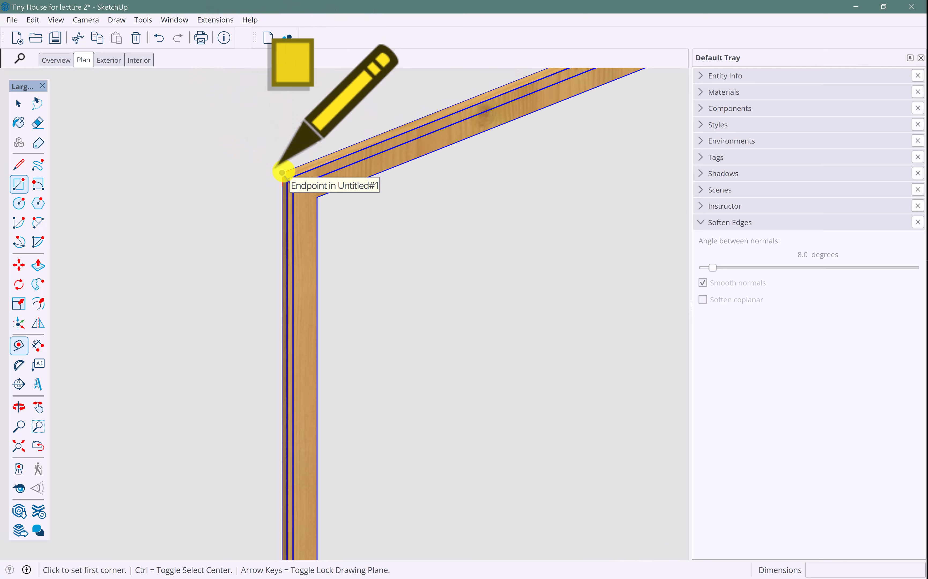
click(284, 172)
scroll(436, 301, down, 2)
middle_drag(439, 306, 10, 73)
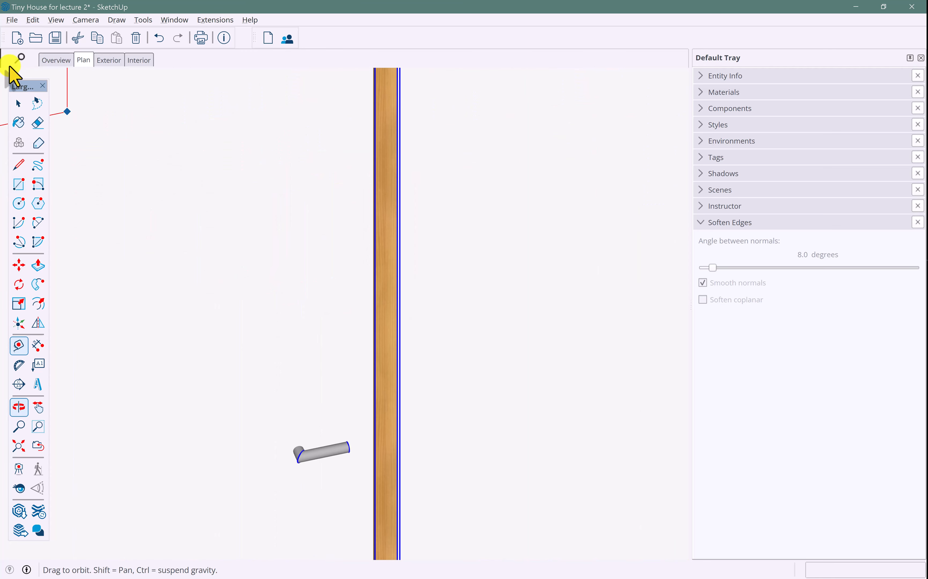
scroll(302, 389, down, 2)
middle_drag(357, 440, 294, 336)
scroll(294, 336, up, 3)
scroll(174, 334, up, 5)
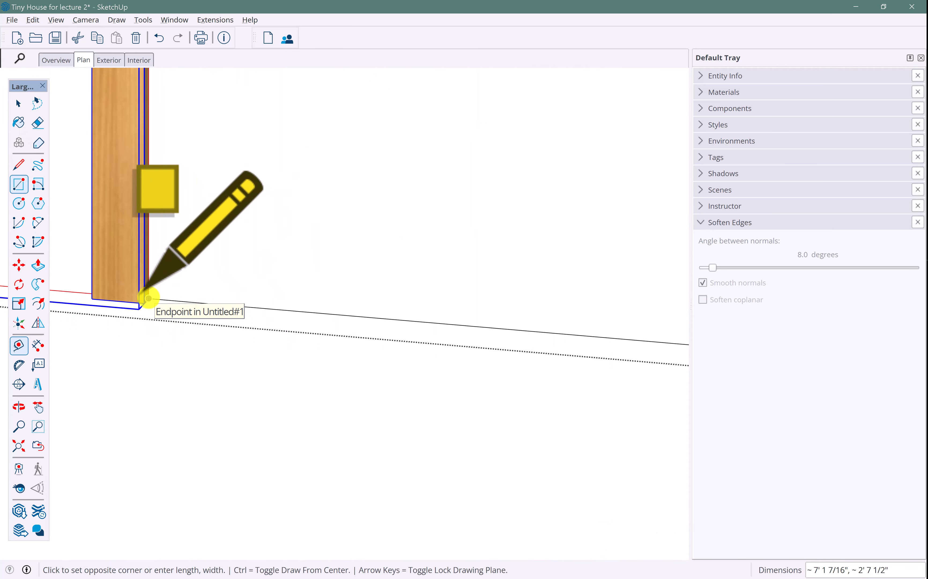
scroll(226, 284, down, 5)
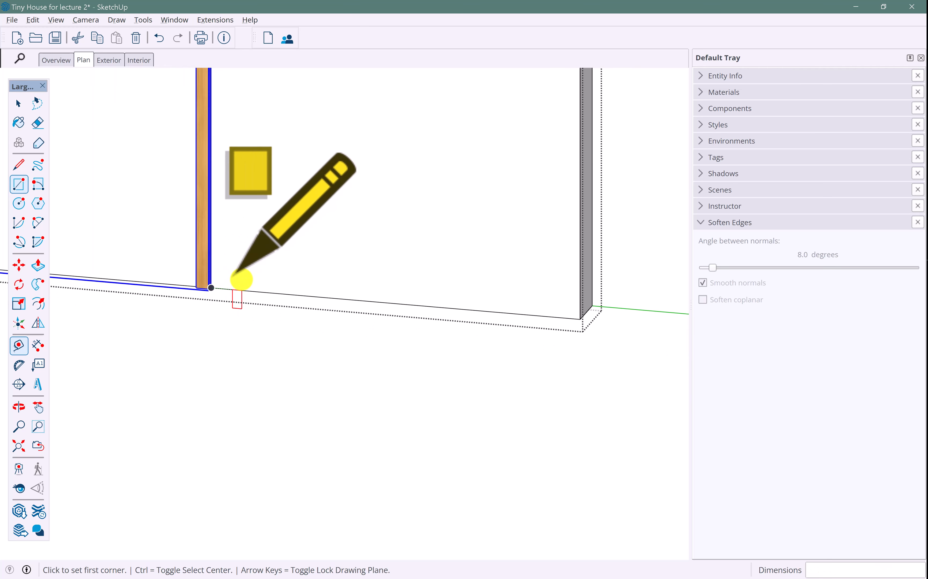
middle_drag(275, 273, 319, 239)
key(space)
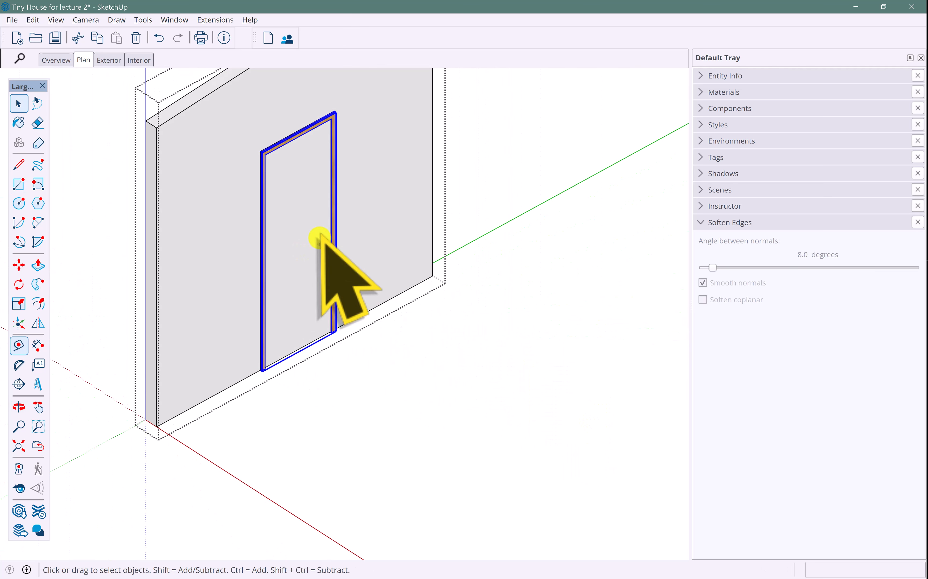
Push the door-sized rectangle 5" through the wall to cut out the door opening
middle_drag(292, 194, 323, 205)
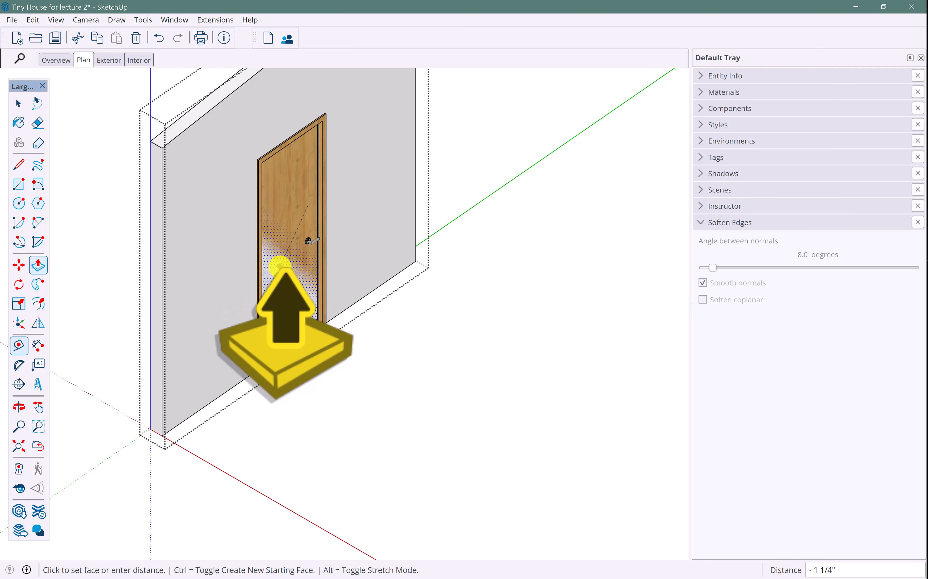
click(281, 266)
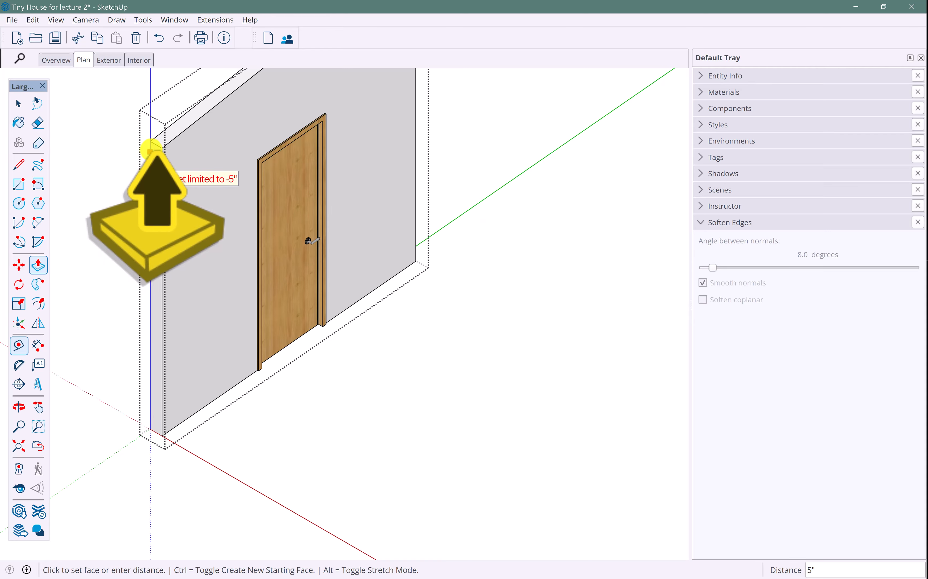
click(151, 141)
Scale the door along its depth so its frame projects slightly beyond the back face of the wall, then deselect it
middle_drag(180, 214, 708, 233)
scroll(373, 269, up, 4)
key(space)
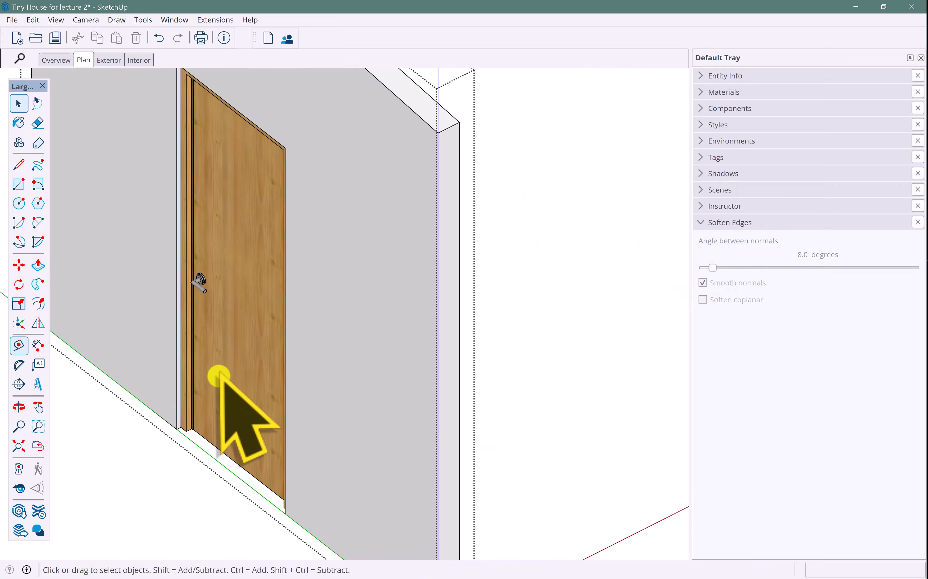
click(220, 376)
middle_drag(222, 376, 338, 379)
scroll(383, 415, up, 6)
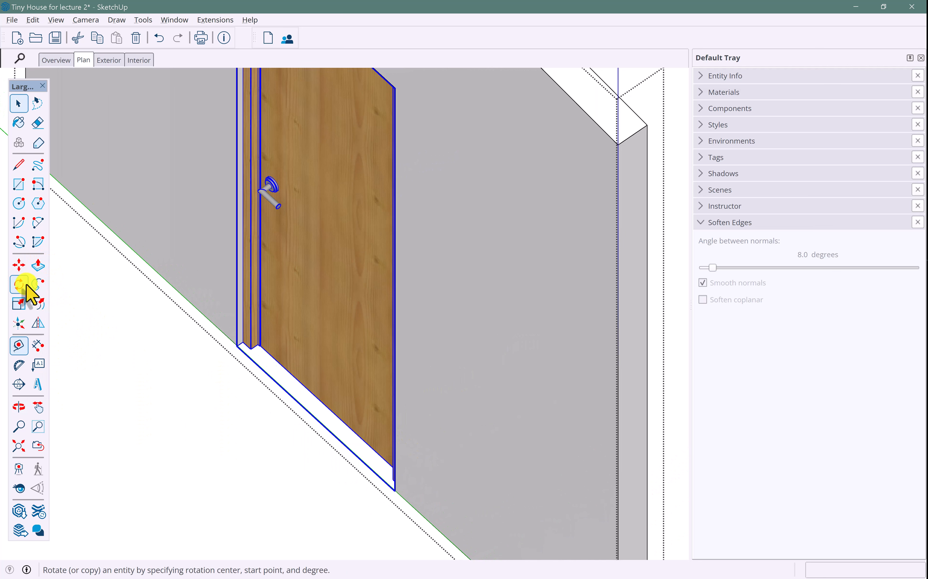
click(19, 305)
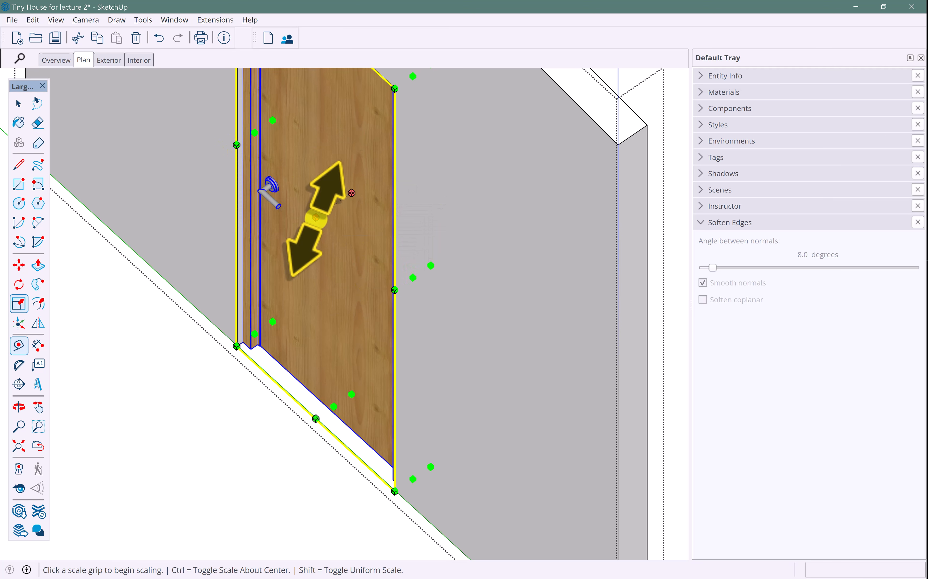
click(316, 218)
click(310, 222)
scroll(339, 423, up, 1)
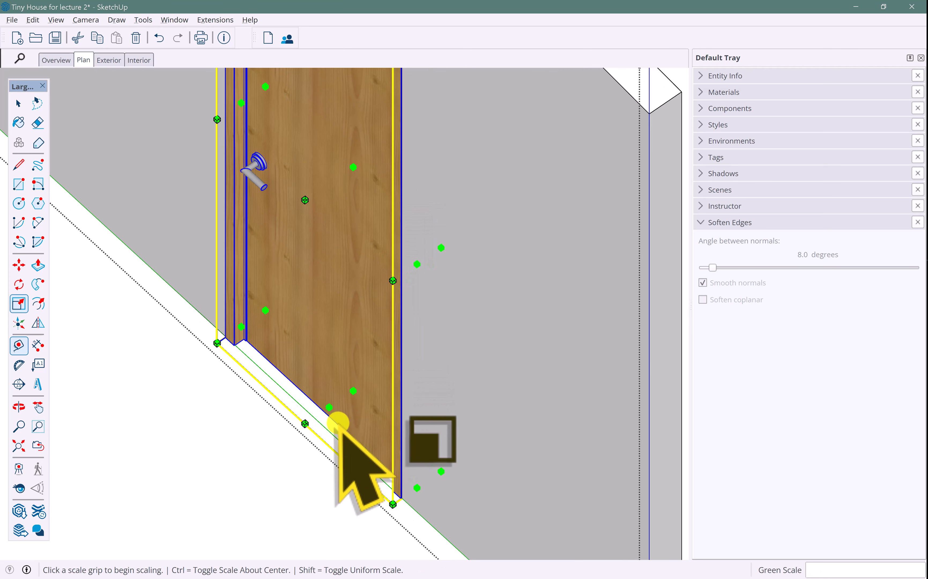
scroll(339, 423, up, 1)
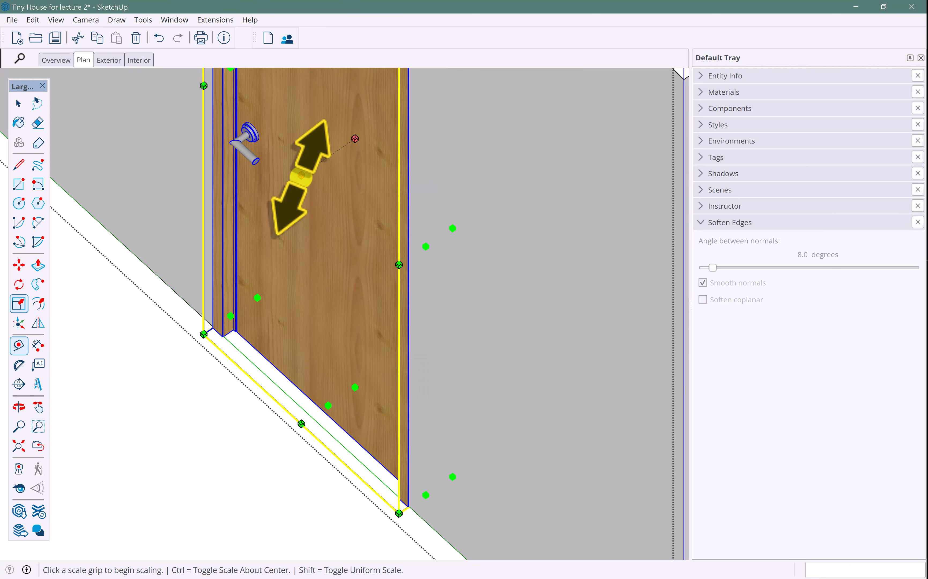
click(301, 176)
click(299, 181)
scroll(377, 324, down, 4)
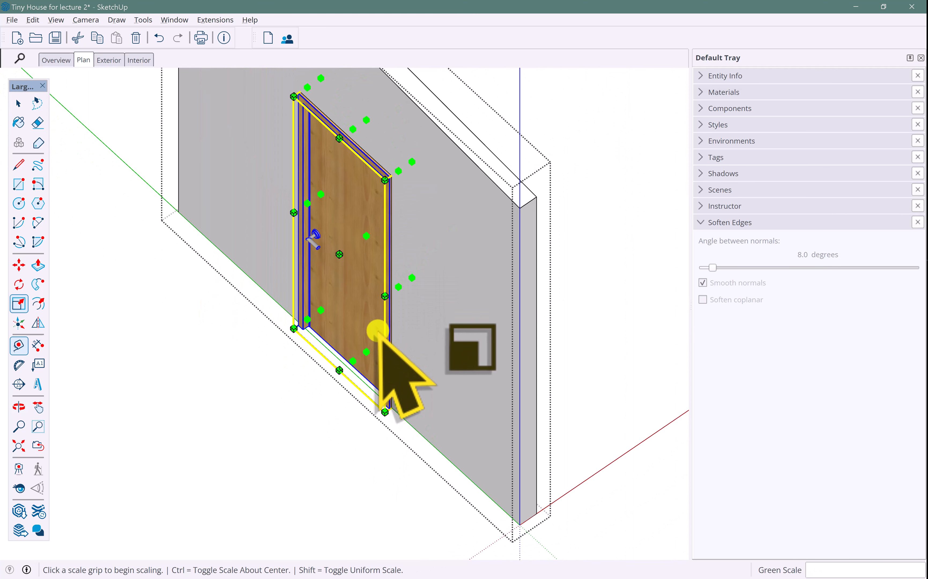
middle_drag(377, 332, 500, 391)
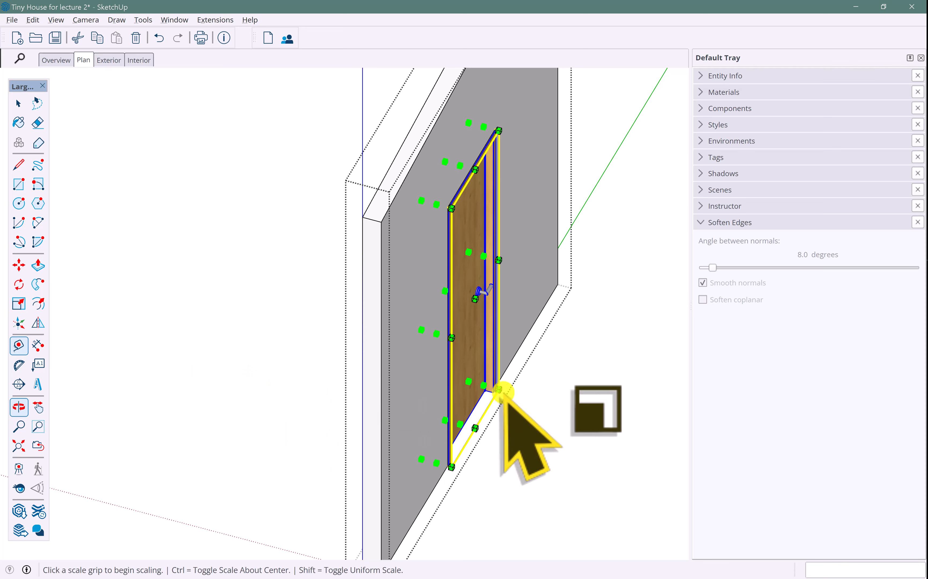
key(space)
click(555, 440)
Examine the house exterior and the selected fence section in front of the glazed end wall
scroll(496, 430, down, 2)
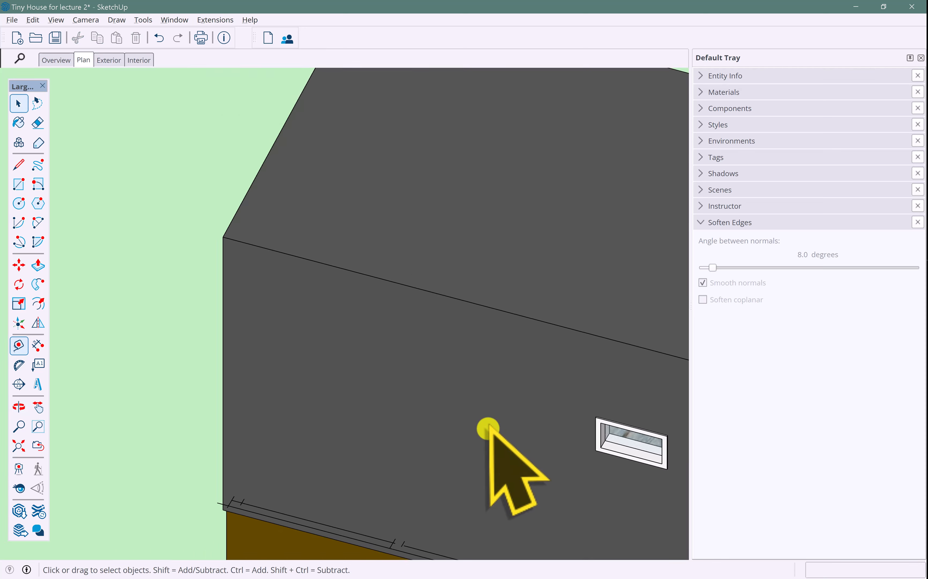
scroll(489, 429, down, 3)
shift+middle_drag(488, 428, 327, 211)
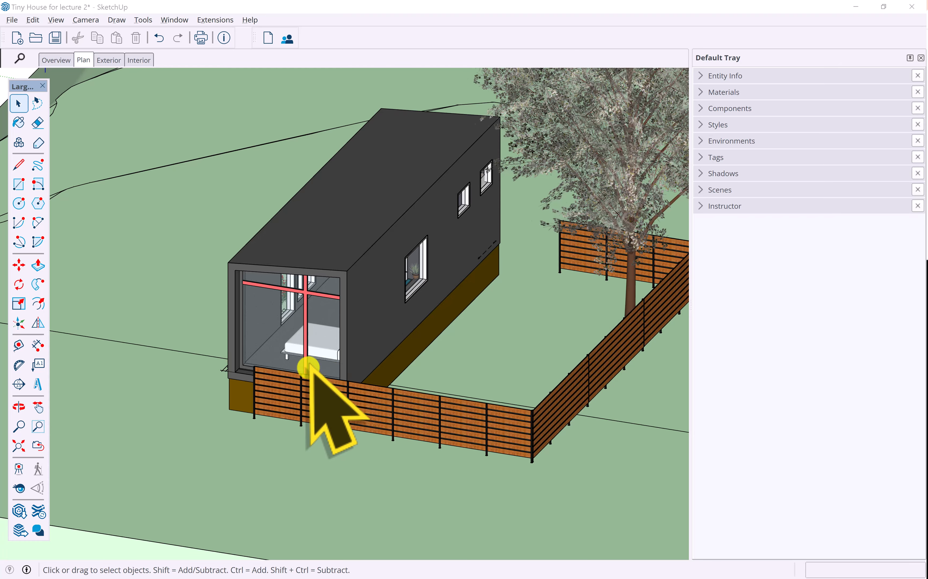
middle_drag(309, 367, 327, 363)
scroll(363, 387, up, 5)
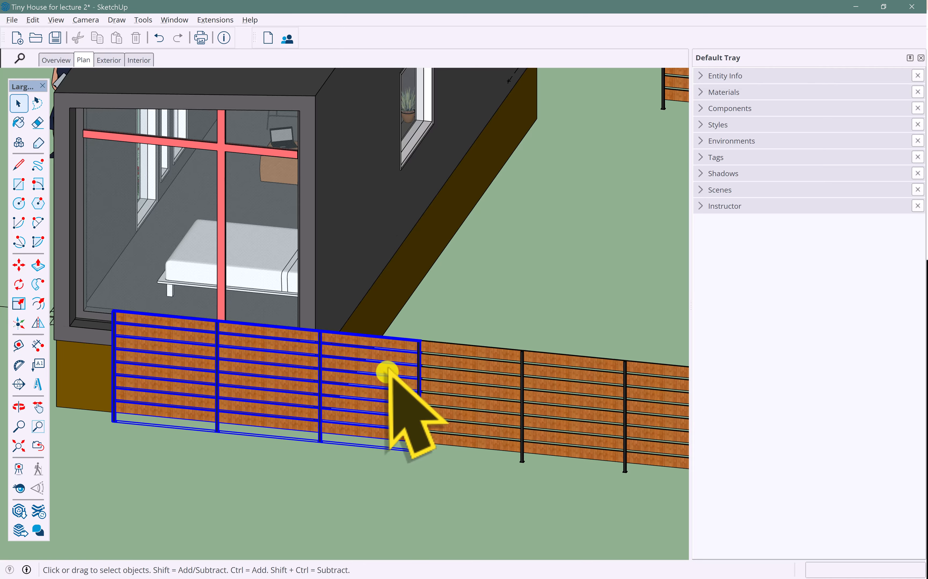
shift+middle_drag(565, 368, 222, 370)
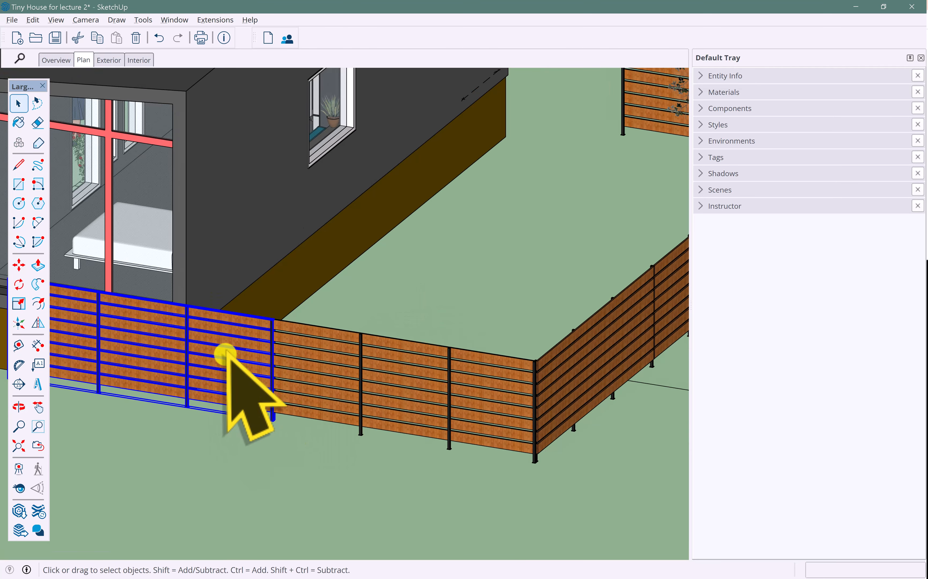
shift+middle_drag(226, 355, 245, 351)
scroll(284, 356, down, 2)
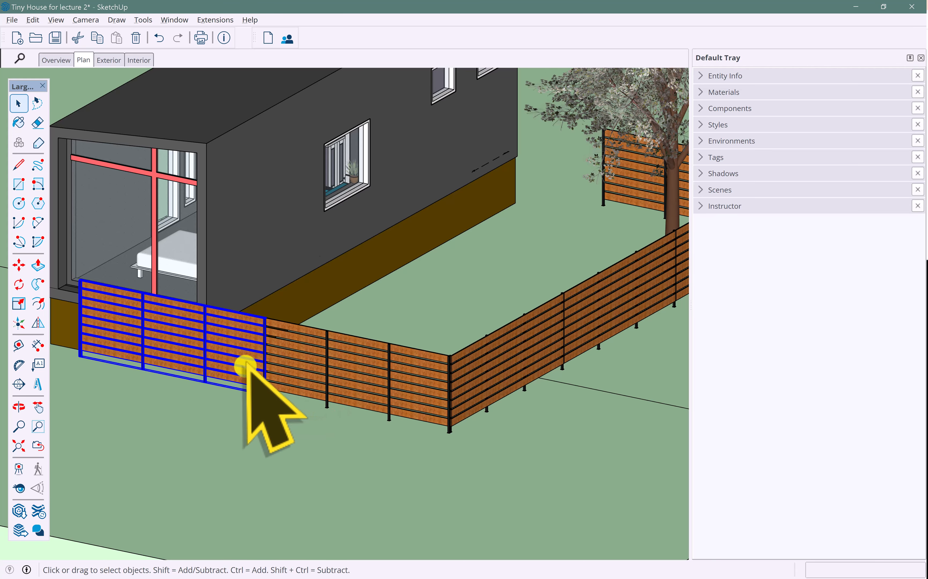
shift+middle_drag(239, 360, 326, 373)
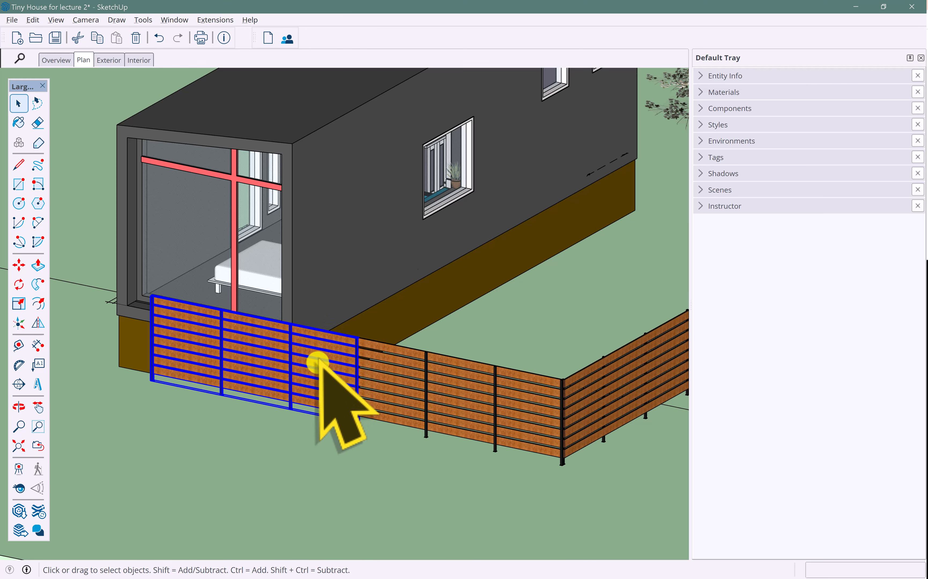
Make the selected fence section in front of the glazed end wall unique and open it for editing
right_click(319, 364)
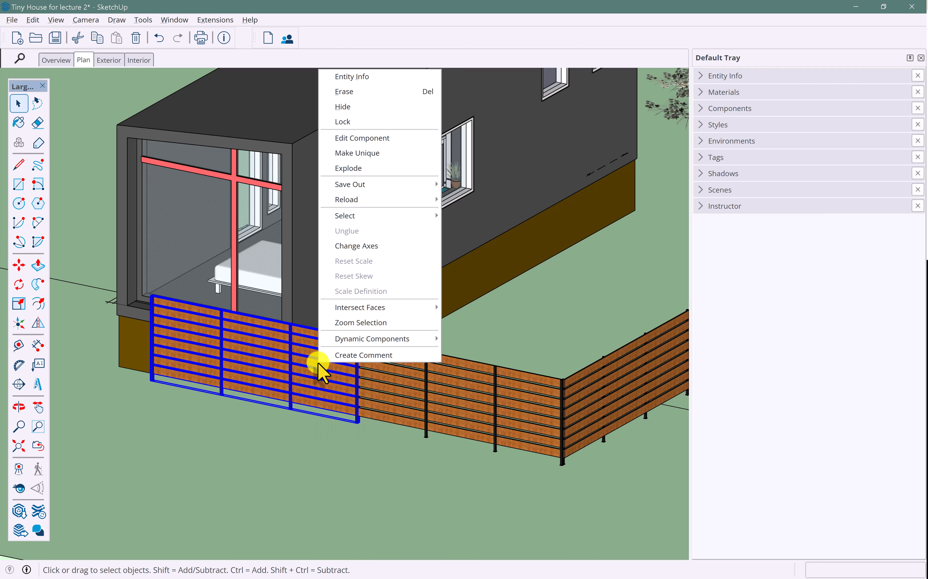
click(373, 155)
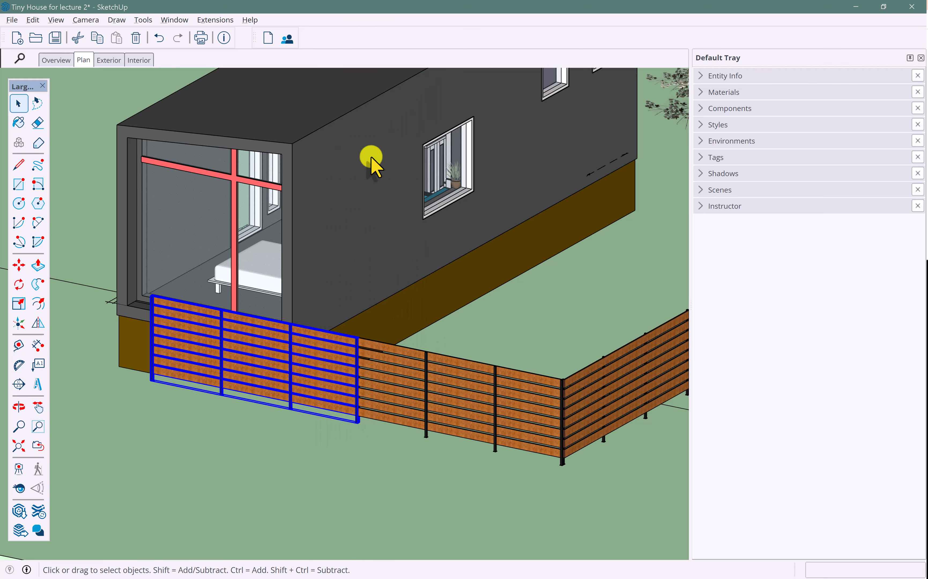
double_click(320, 375)
middle_drag(295, 383, 318, 363)
scroll(318, 363, up, 5)
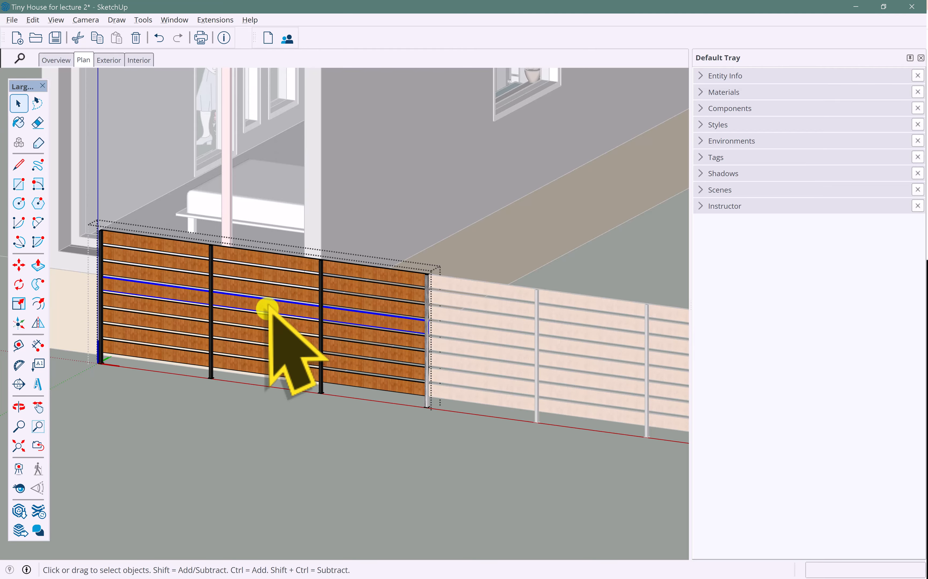
Try to move the end of one nested slat along the fence, undo the move, and return to selecting
double_click(268, 307)
drag(81, 253, 140, 326)
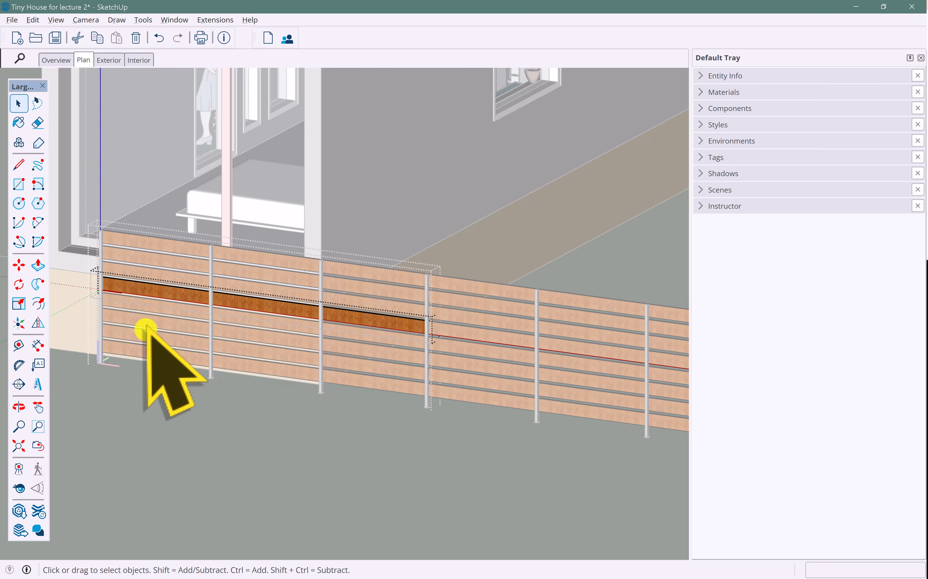
key(m)
drag(138, 370, 214, 400)
middle_drag(320, 385, 407, 378)
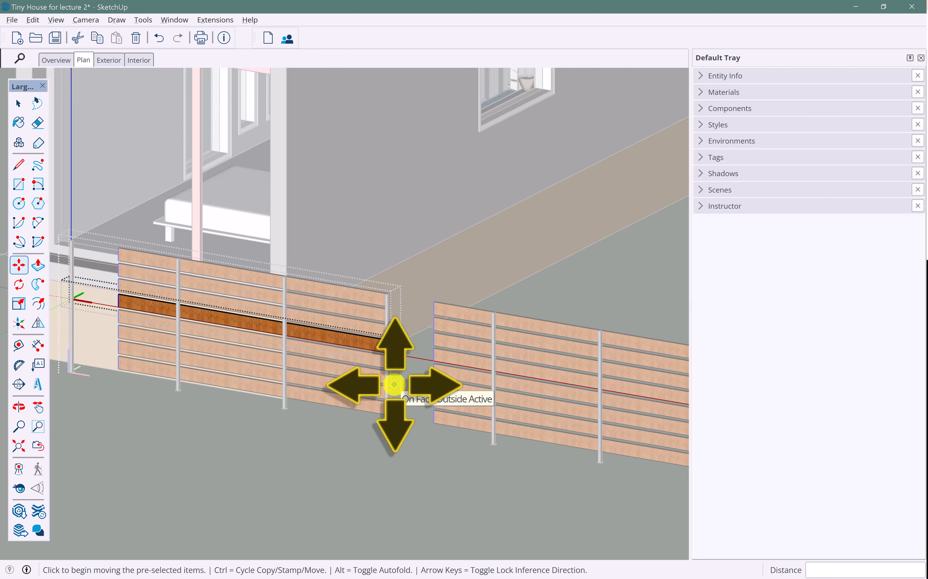
key(ctrl+z)
key(space)
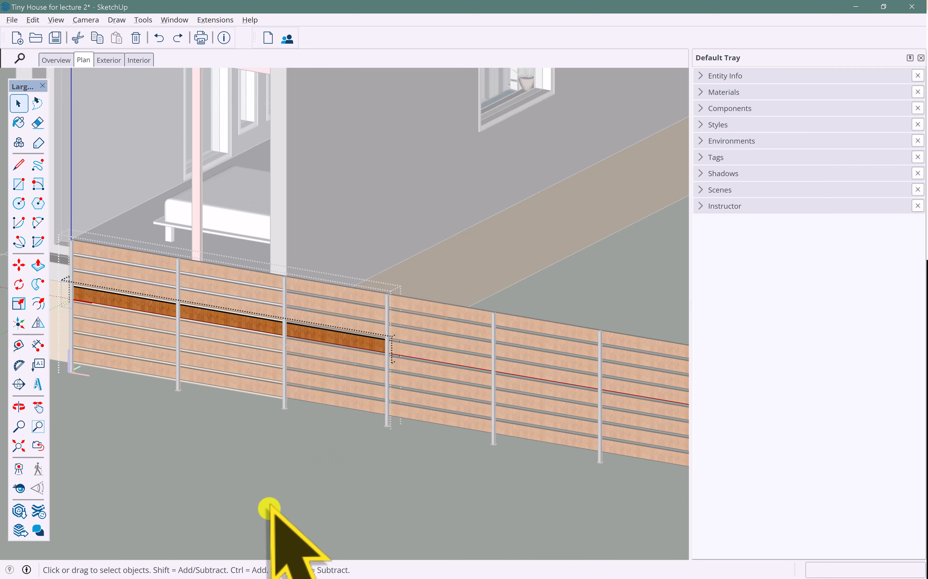
Select all the wooden slats of the fence section and explode them into loose geometry
middle_drag(269, 508, 313, 437)
key(ctrl+a)
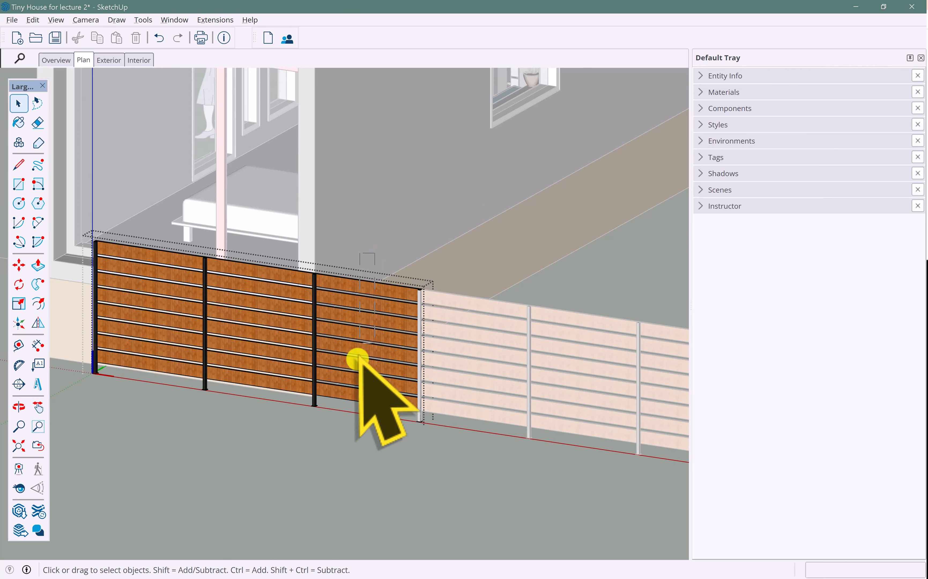
right_click(369, 336)
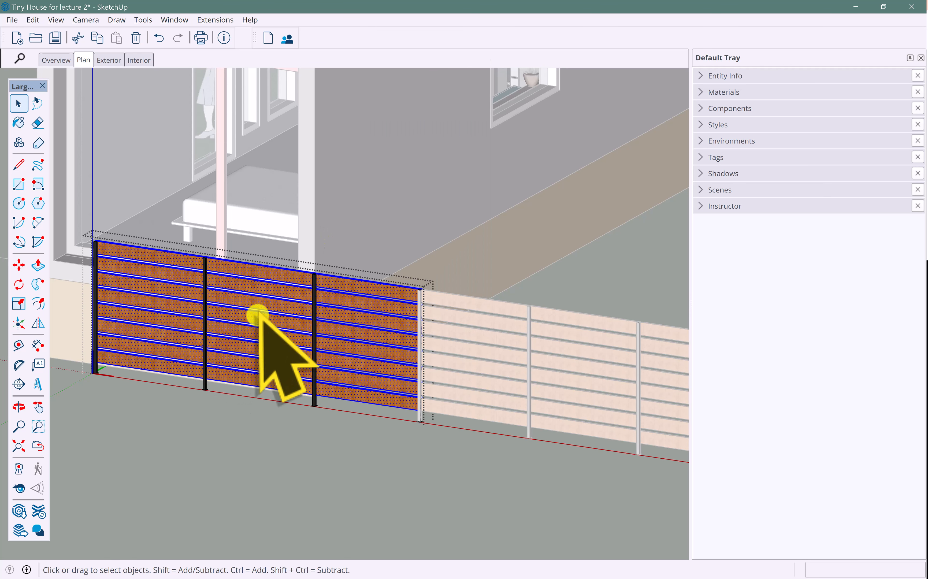
Shorten the fence section by moving its outer end post and slat ends about 8' 2" along the red axis
mouse_move(124, 259)
middle_down()
mouse_move(128, 274)
mouse_move(218, 276)
mouse_move(187, 415)
middle_up()
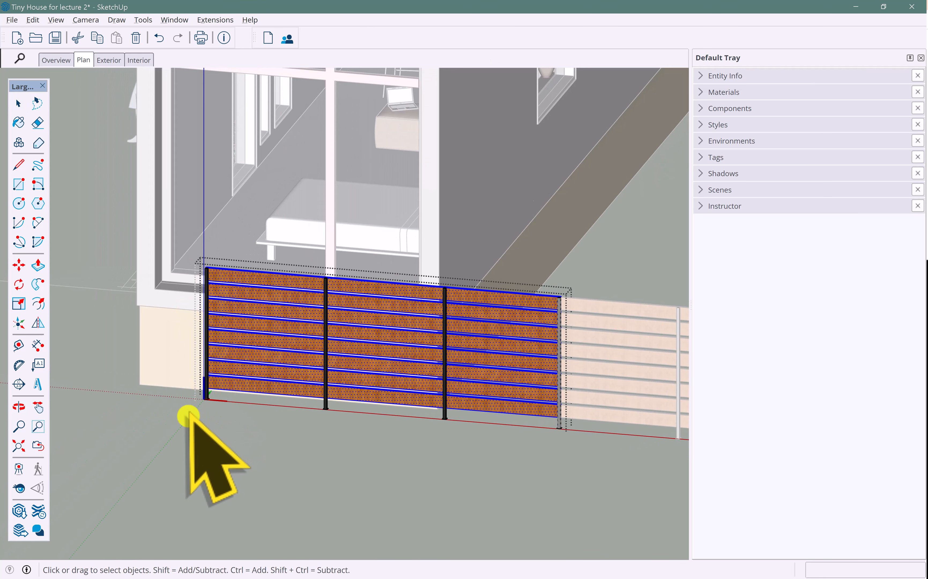
click(188, 416)
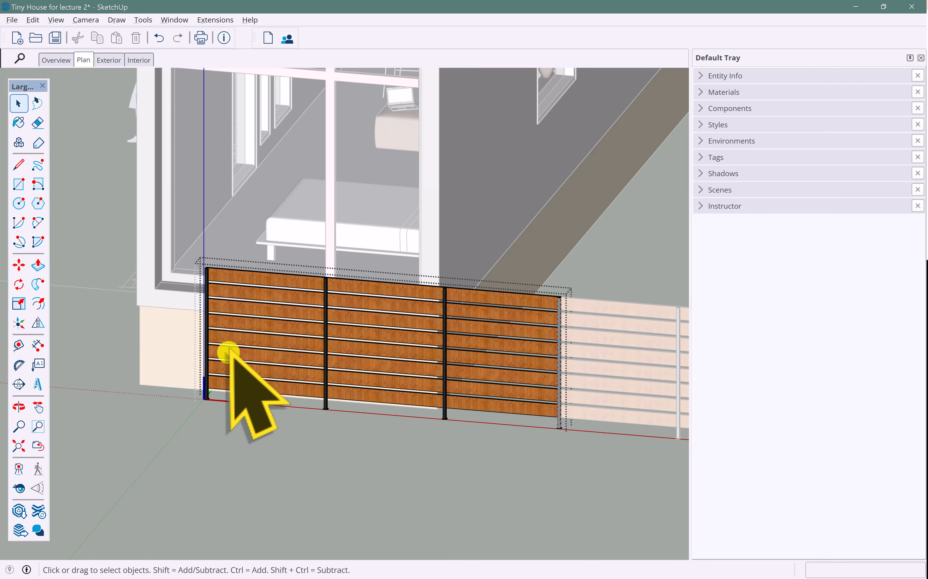
click(214, 322)
key(m)
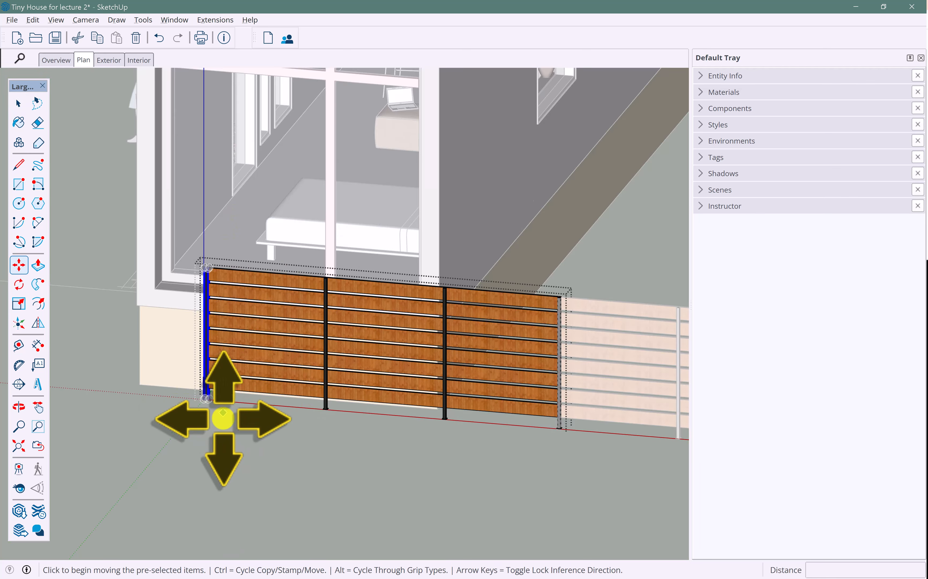
click(222, 425)
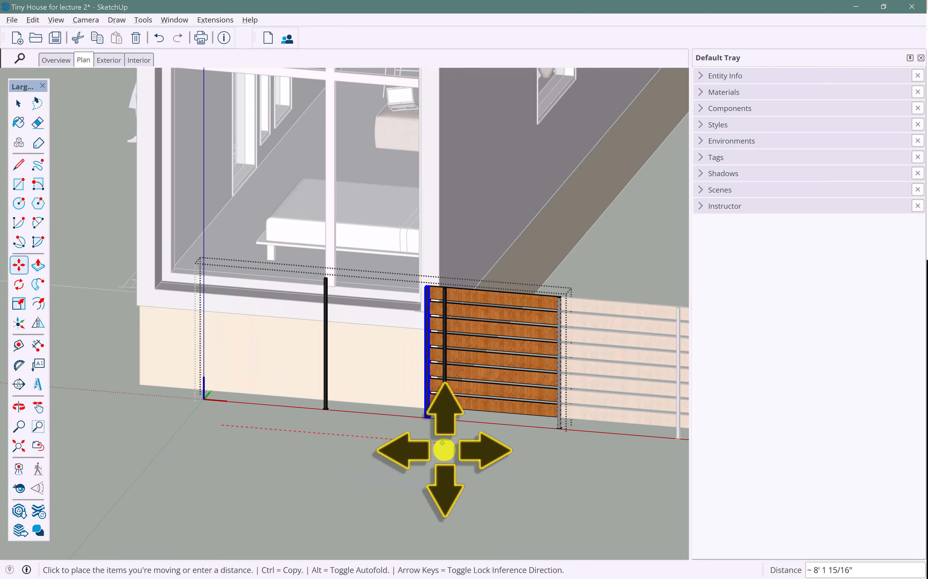
click(448, 451)
Delete the moved end post and the free-standing post from the shortened fence section
scroll(445, 446, up, 5)
key(space)
click(434, 428)
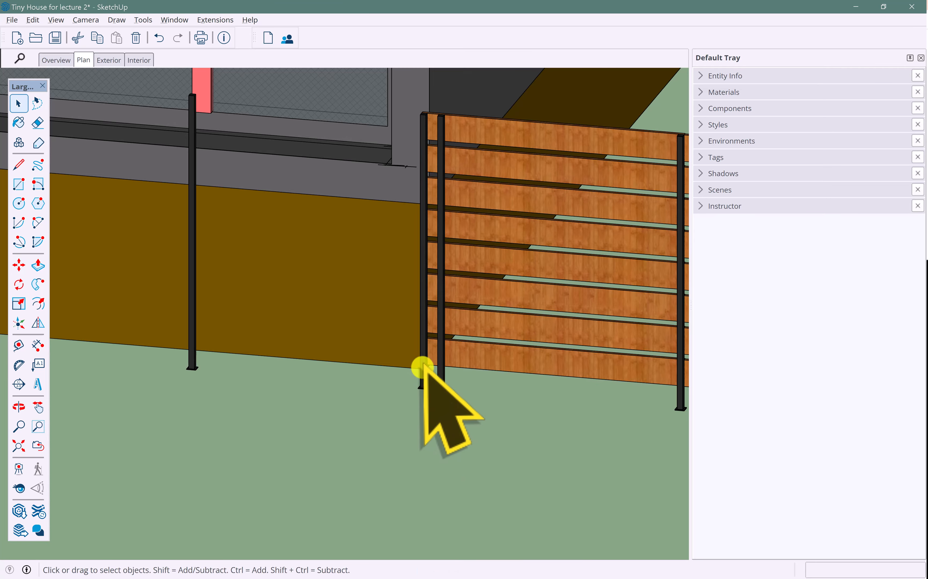
click(426, 368)
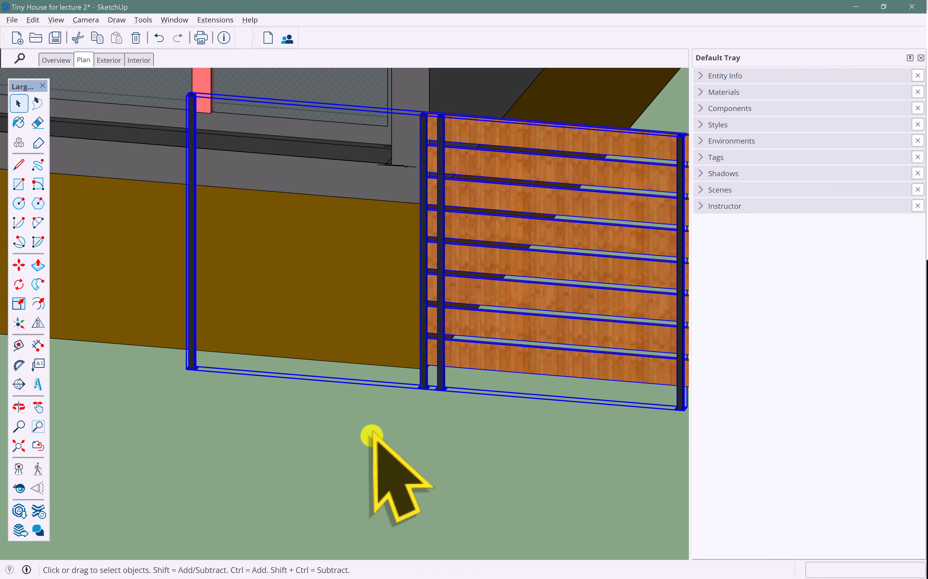
double_click(426, 368)
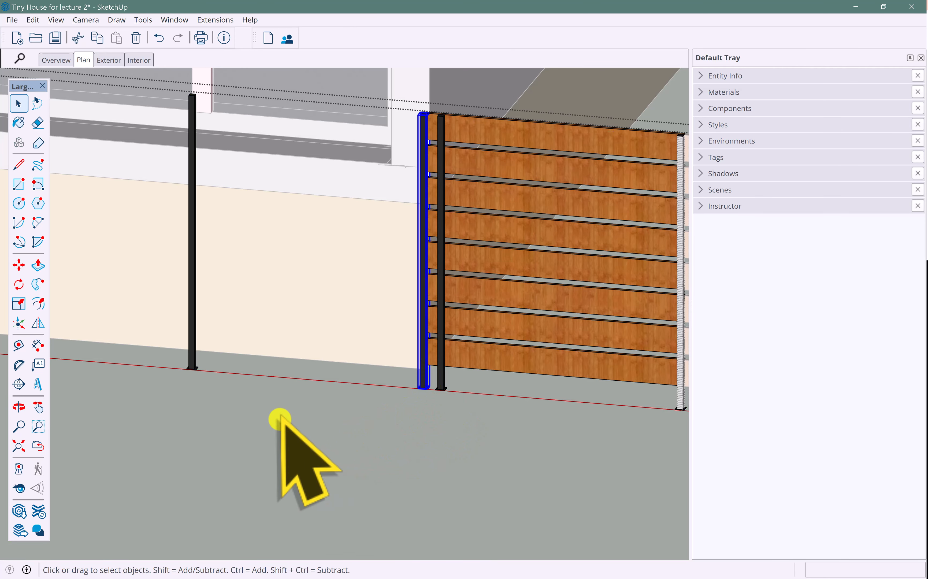
key(Delete)
Move the protruding slat ends about 3 11/16" along the fence so they end at the remaining post
middle_drag(441, 407, 528, 187)
drag(445, 112, 520, 368)
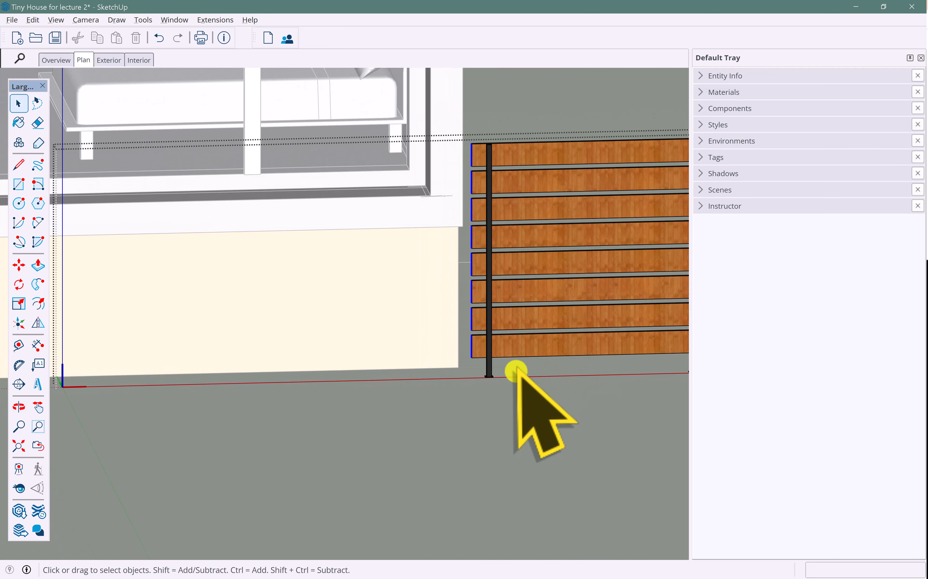
key(m)
click(445, 441)
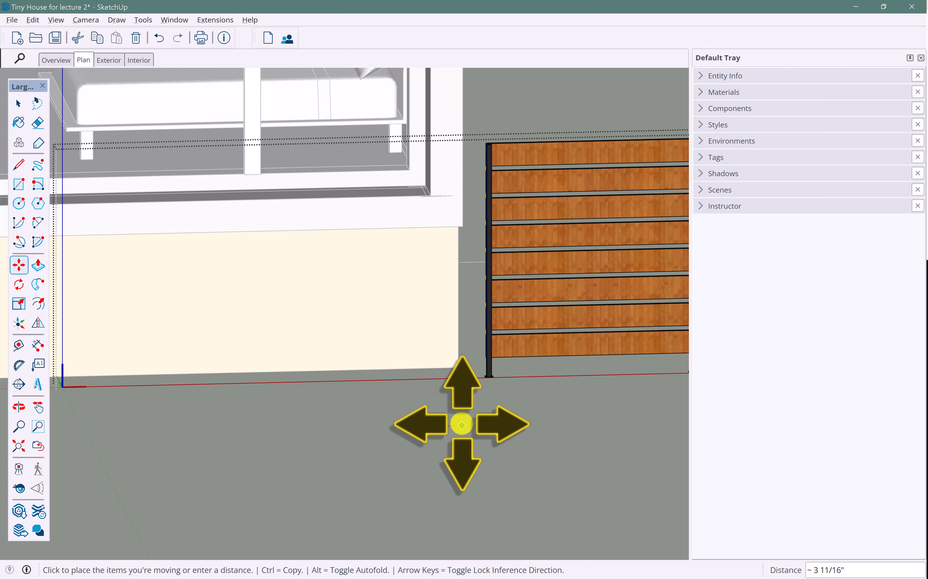
click(463, 424)
middle_drag(443, 420, 369, 429)
key(space)
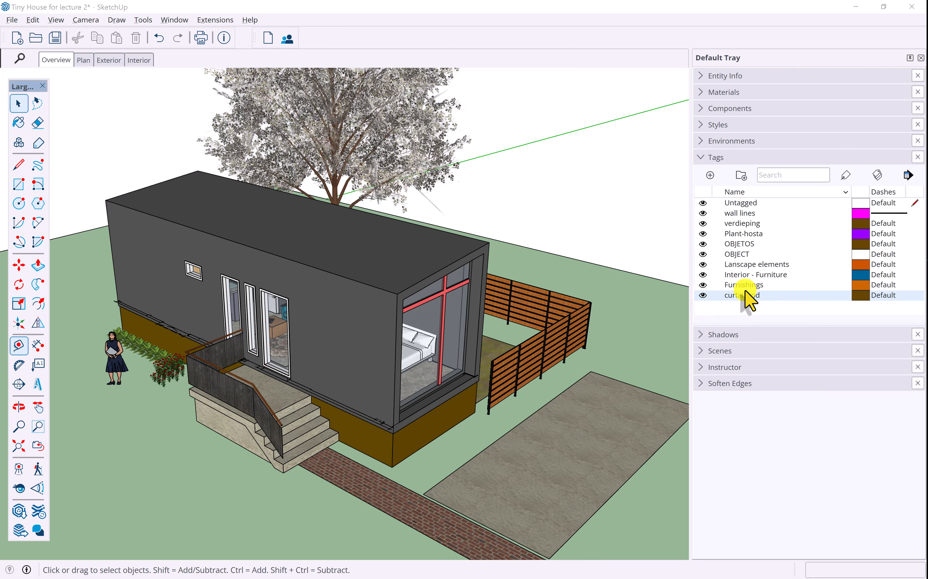
Delete the tags verdieping, OBJETOS, OBJECT and curtainrod, reassigning their entities to Interior - Furniture
click(751, 241)
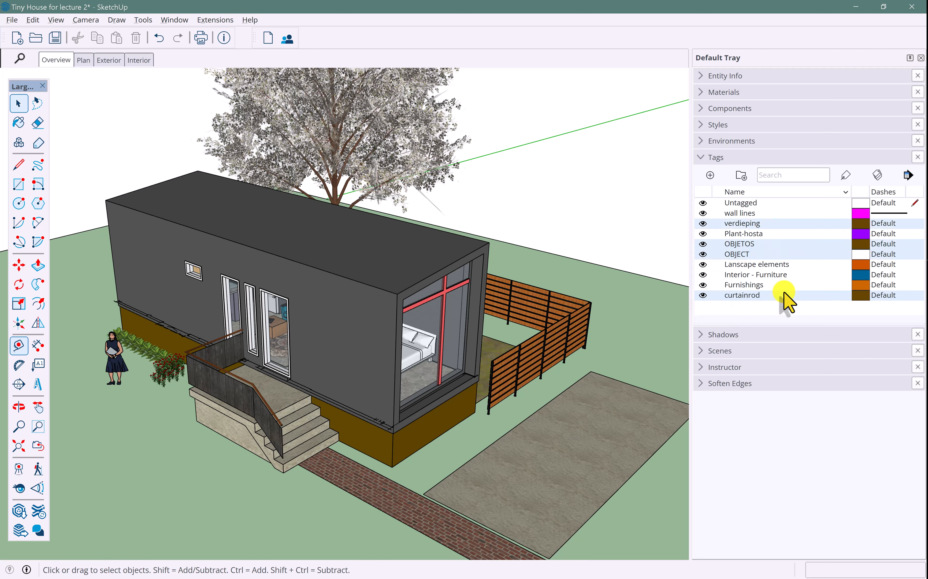
right_click(751, 255)
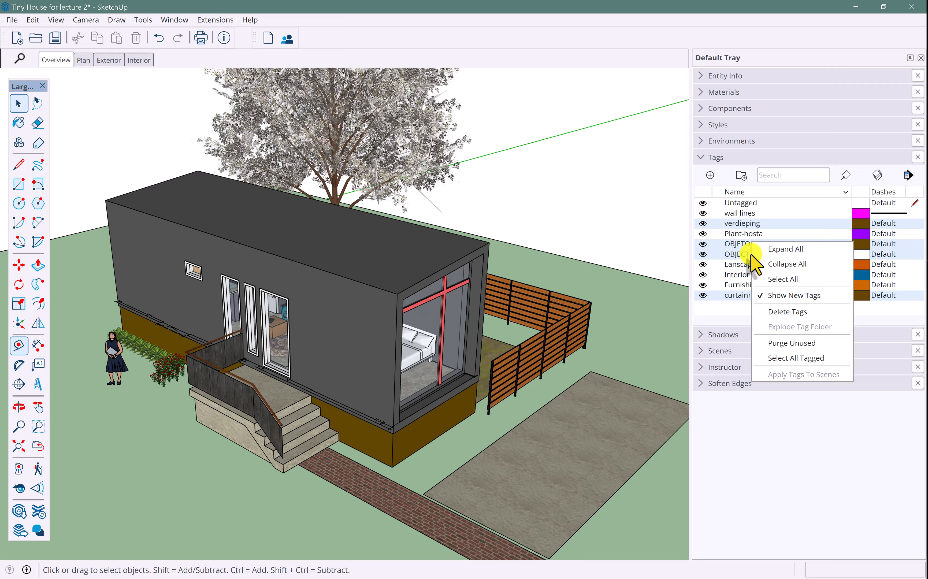
click(780, 313)
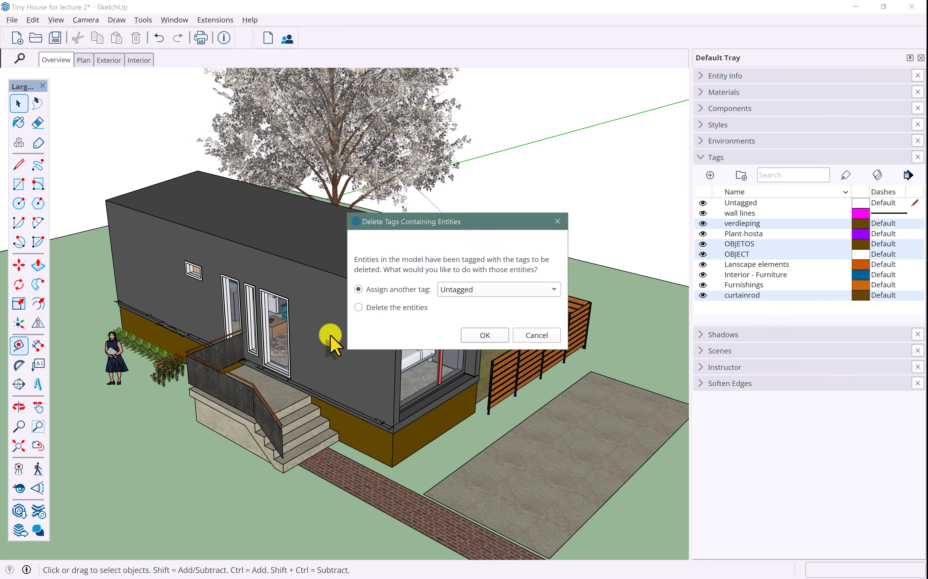
click(507, 302)
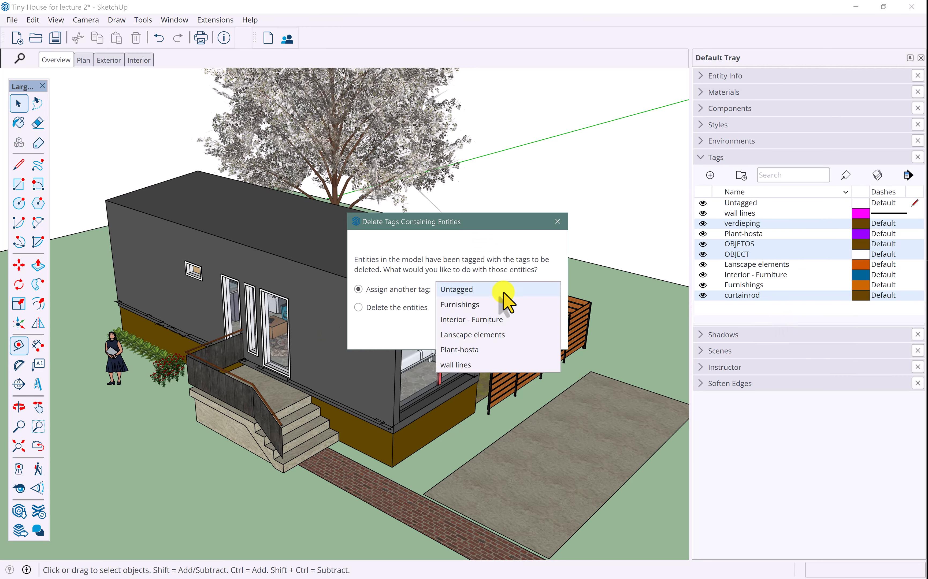
click(491, 320)
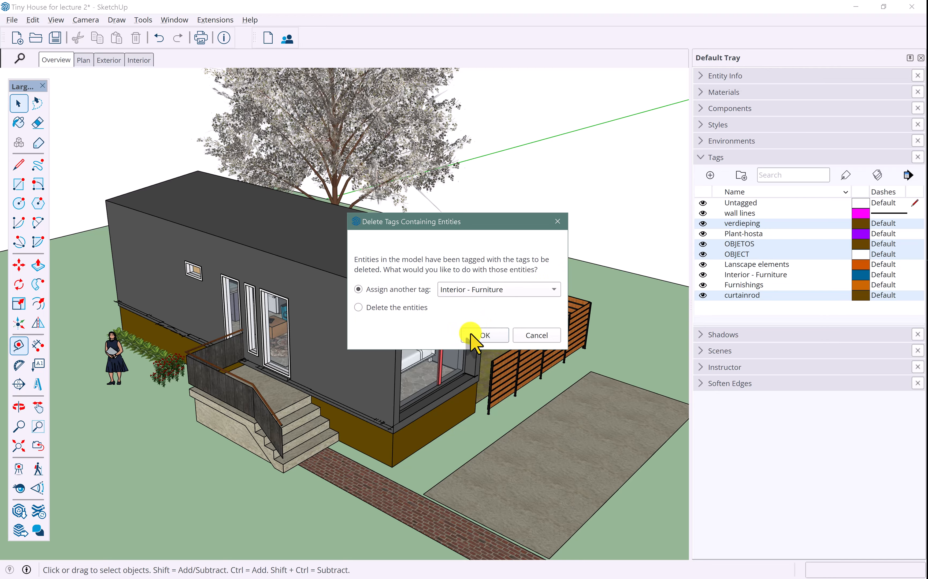
click(484, 335)
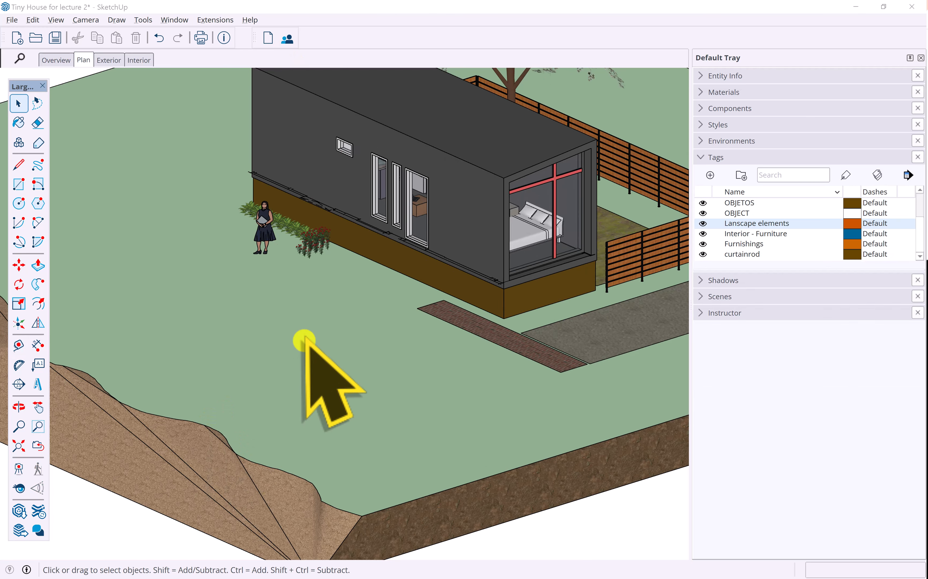
Draw a 6' wide rectangle on the ground in front of the tall windows and door opening
scroll(305, 337, up, 3)
middle_drag(324, 326, 441, 337)
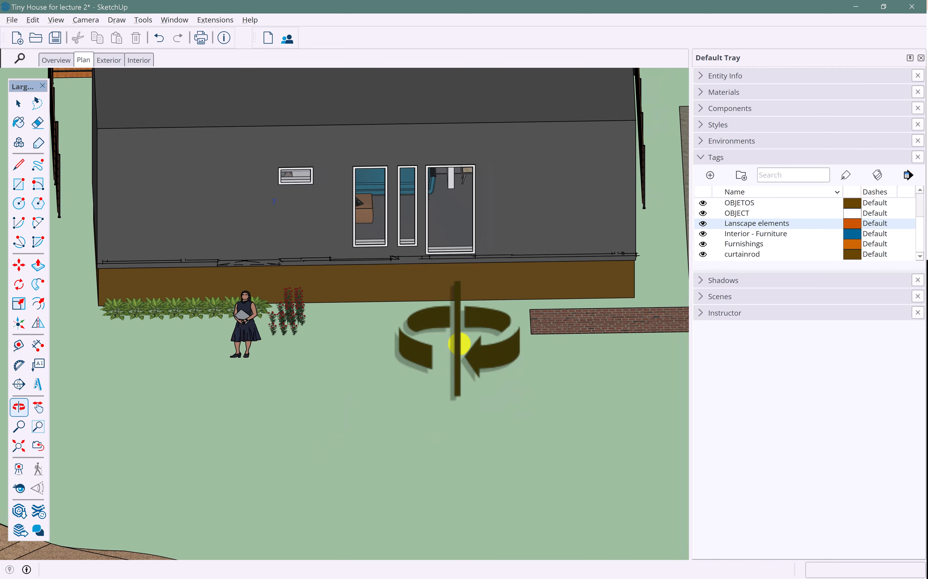
click(19, 184)
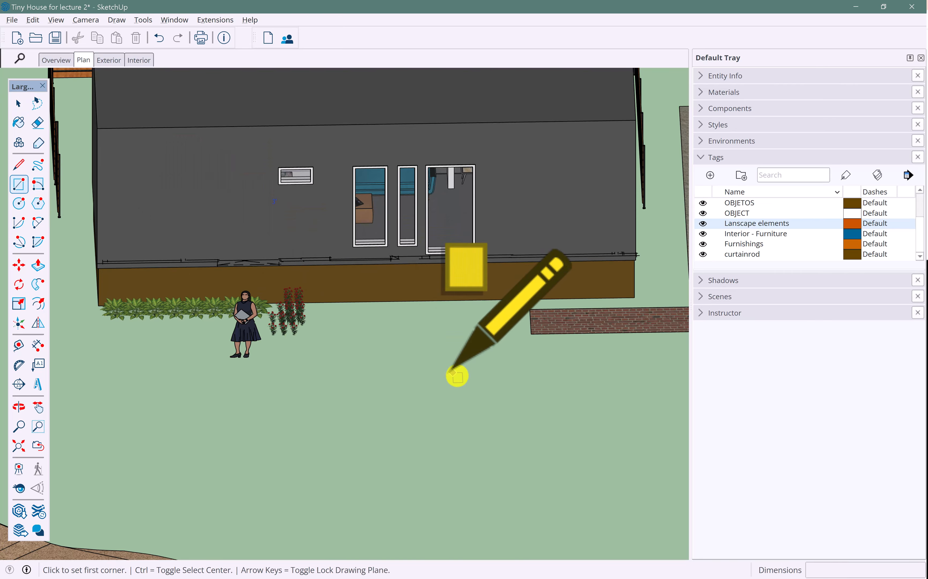
click(406, 332)
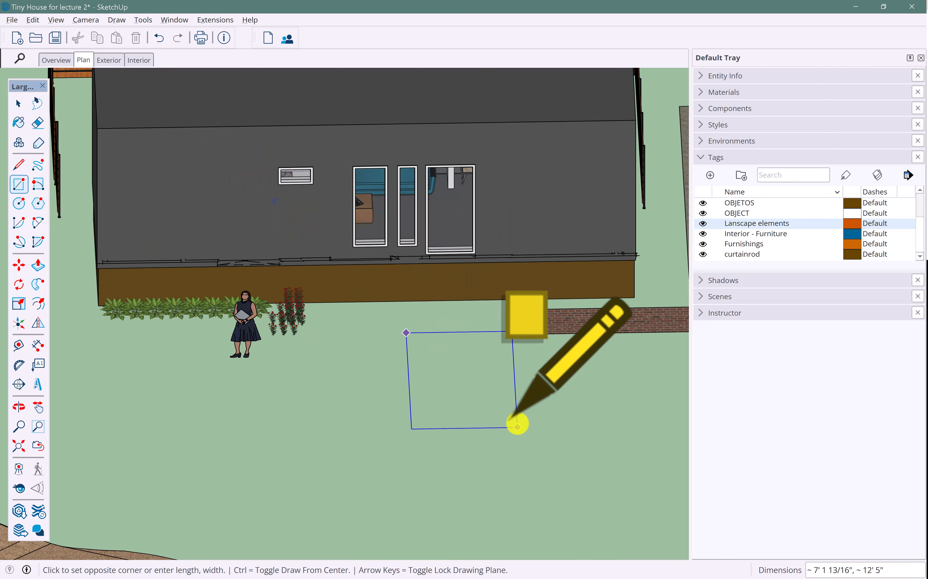
click(518, 395)
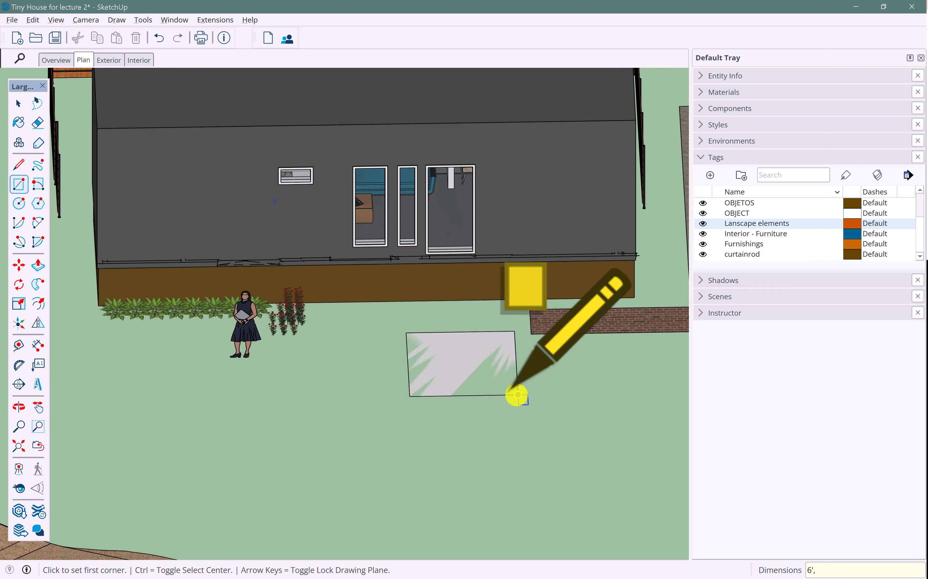
Select the ground rectangle's face and edges and make them a group
key(space)
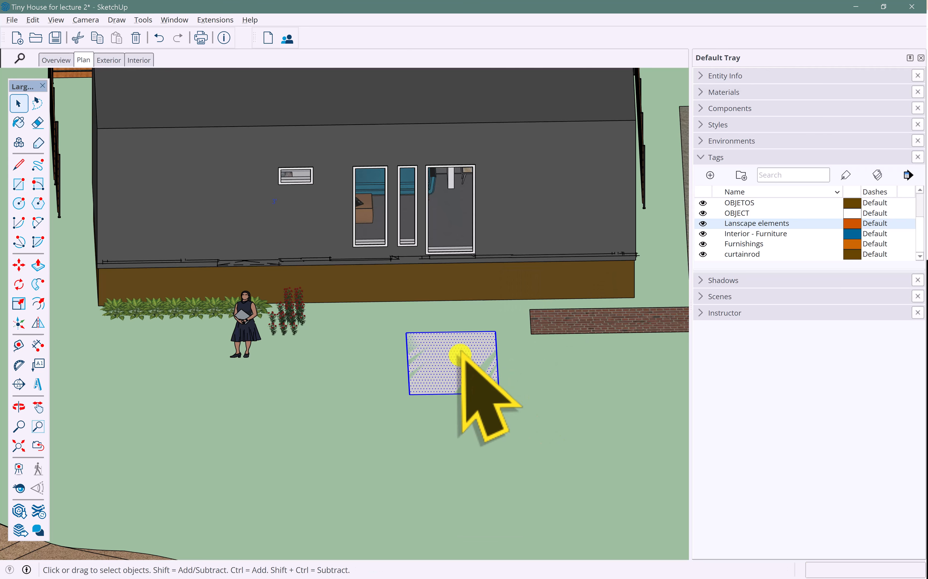
right_click(460, 352)
click(506, 462)
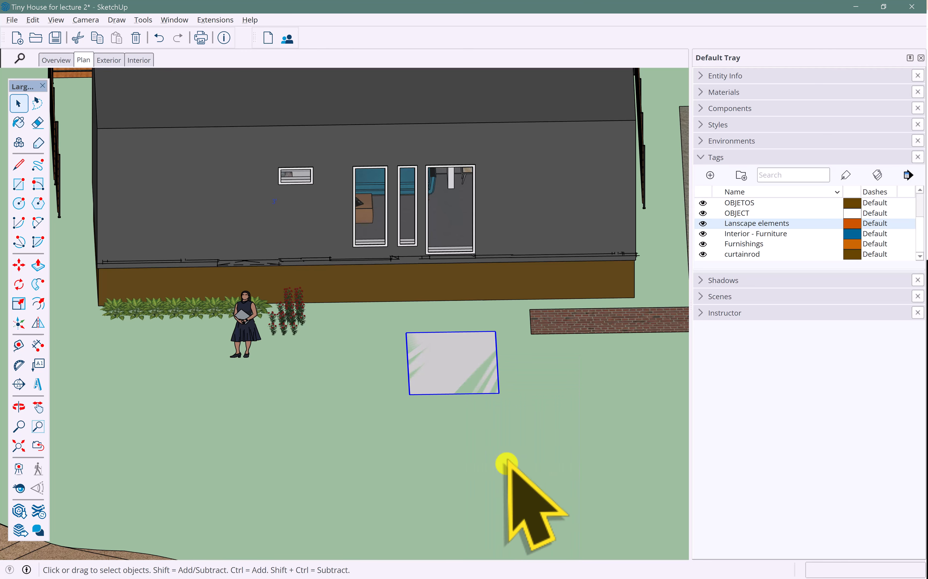
Move the rectangle group by its corner so that it meets the house's foundation below the door
middle_drag(506, 462, 421, 421)
middle_drag(464, 317, 394, 366)
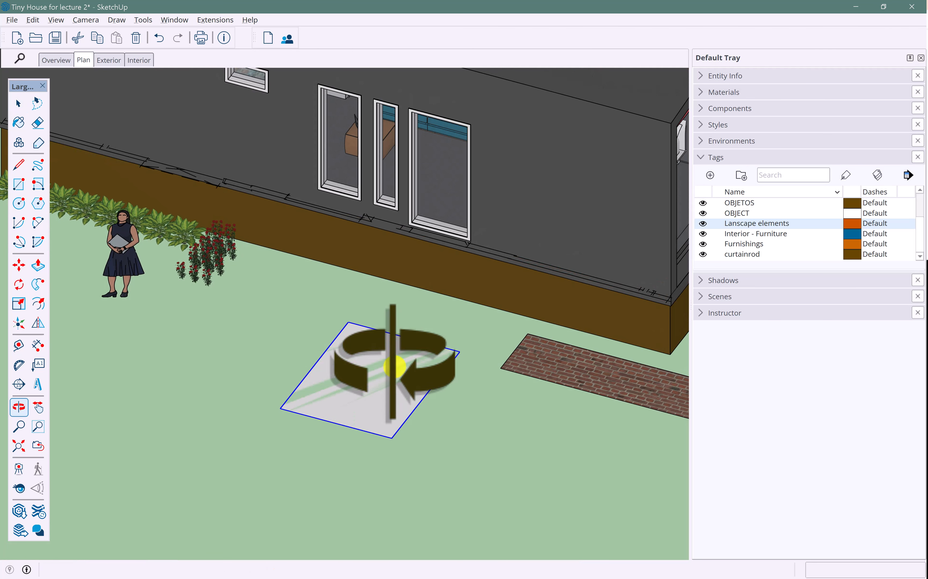
key(m)
click(461, 352)
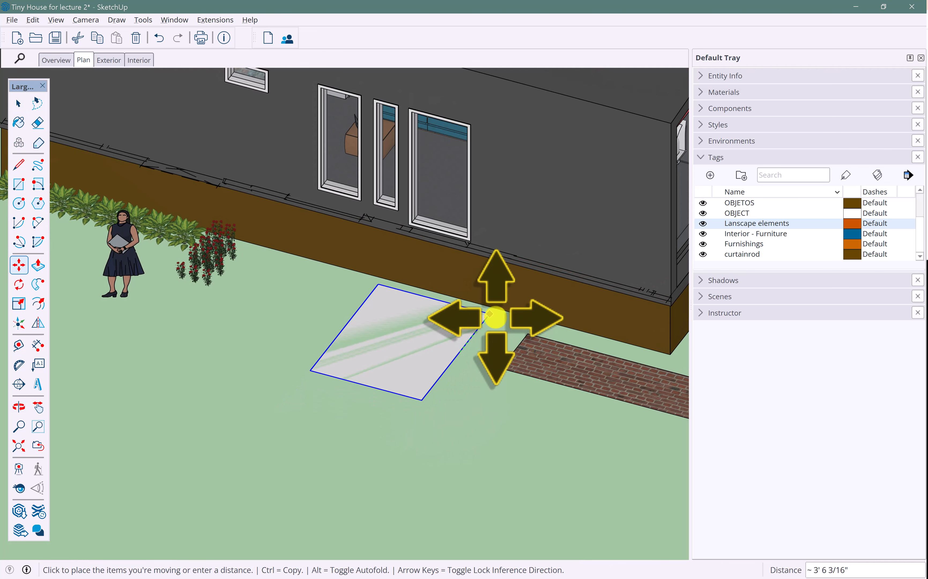
click(497, 303)
Rotate the rectangle group so that its long side runs parallel to the house wall
middle_drag(414, 270, 410, 467)
key(m)
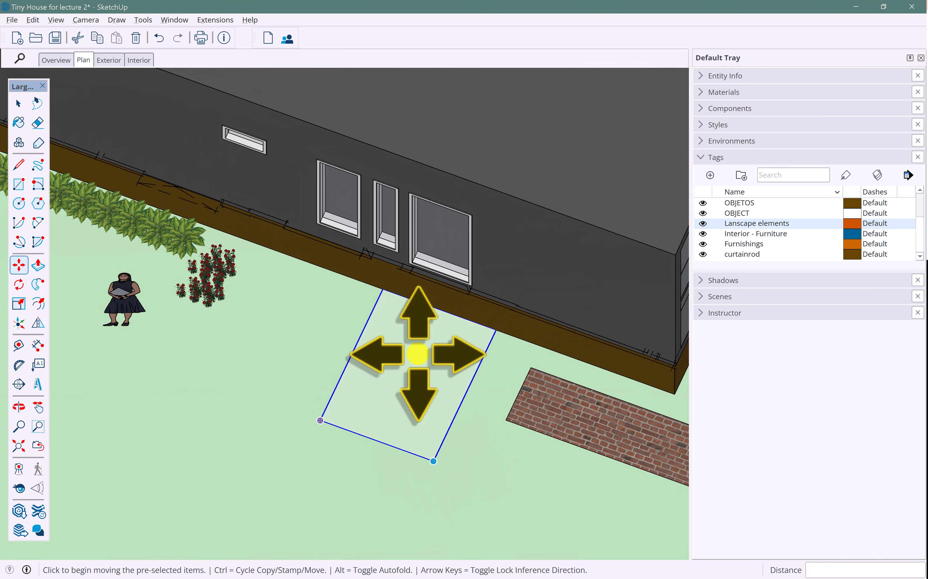
click(433, 323)
click(348, 352)
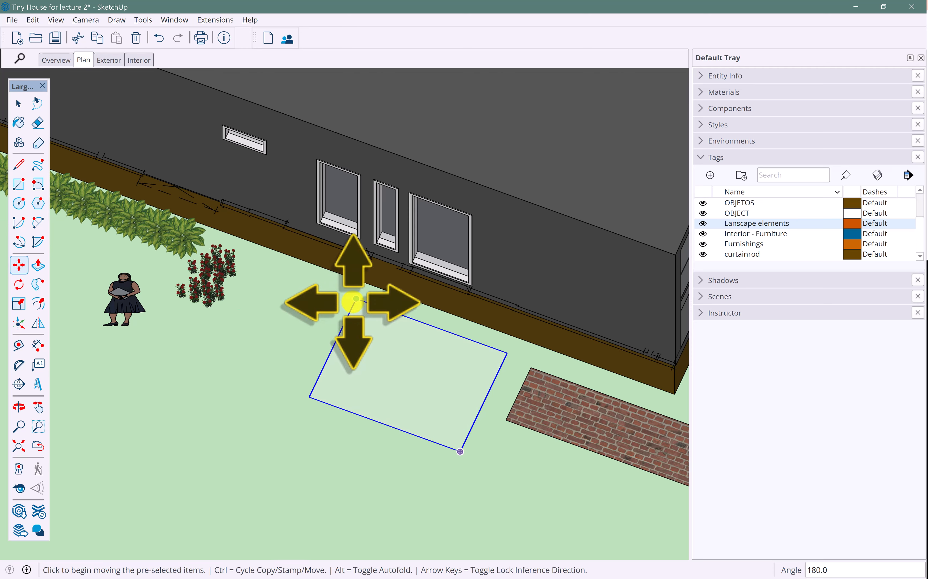
Move the rotated rectangle group by its corner so that its long edge sits against the foundation
click(354, 297)
click(366, 281)
middle_drag(441, 352, 601, 150)
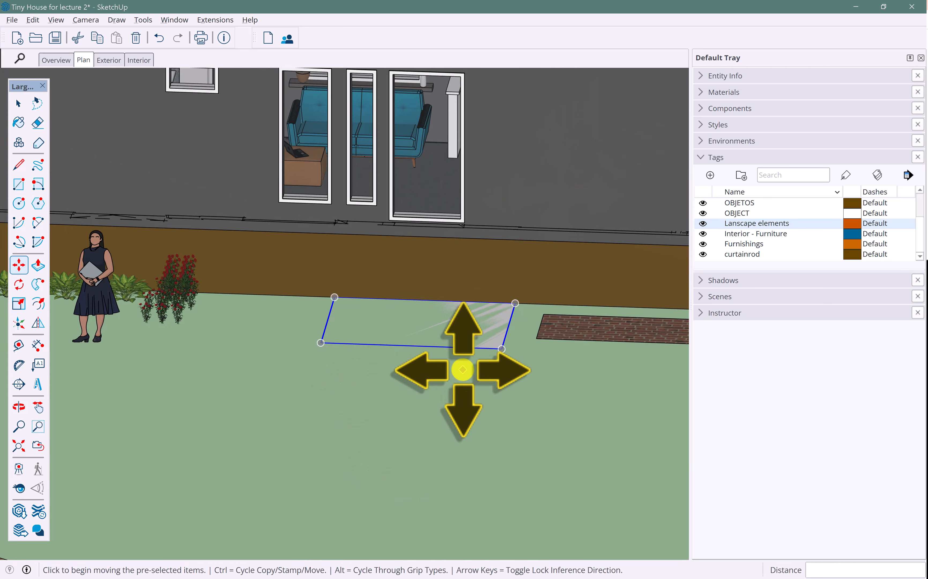
Open the rectangle group for editing and pull its face up 3' into a landing block
middle_drag(463, 370, 374, 439)
key(space)
double_click(404, 438)
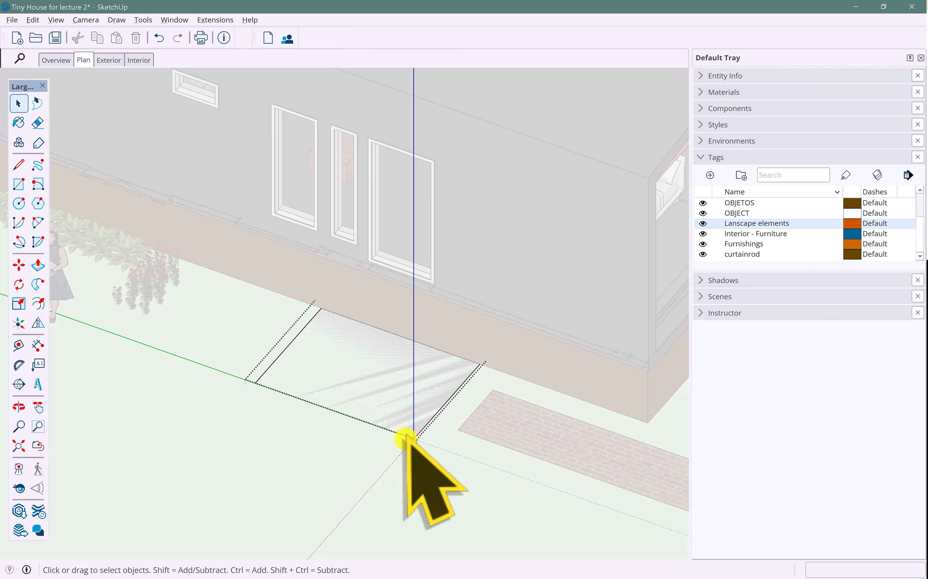
key(p)
click(393, 395)
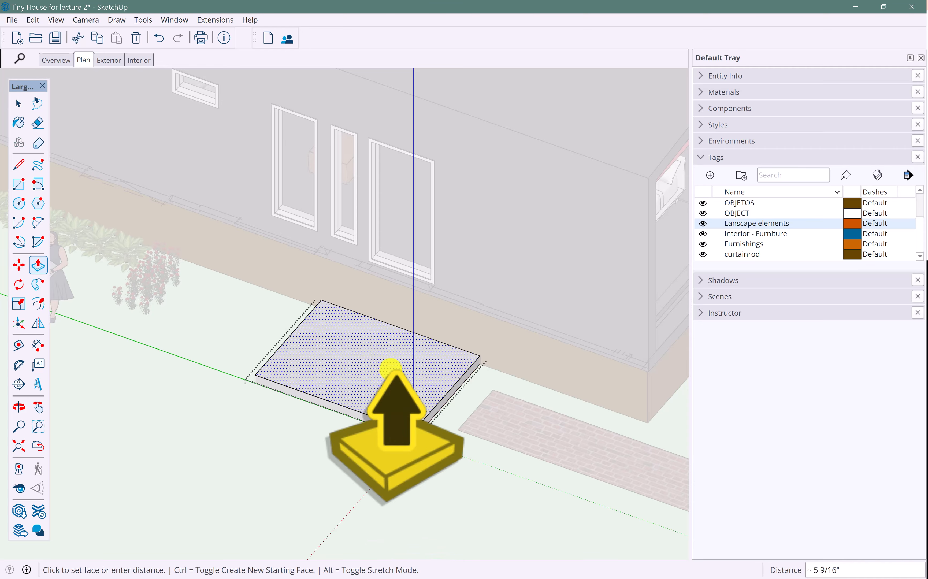
click(386, 358)
text(3')
key(Return)
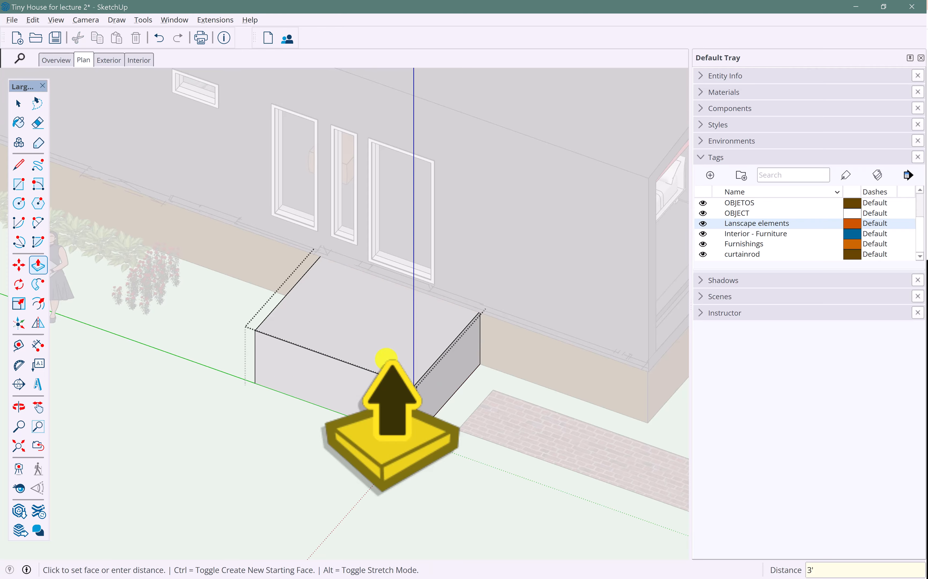
Divide the landing block's vertical outer corner edge on the brick path side into four equal segments
middle_drag(452, 392, 268, 307)
scroll(371, 370, up, 3)
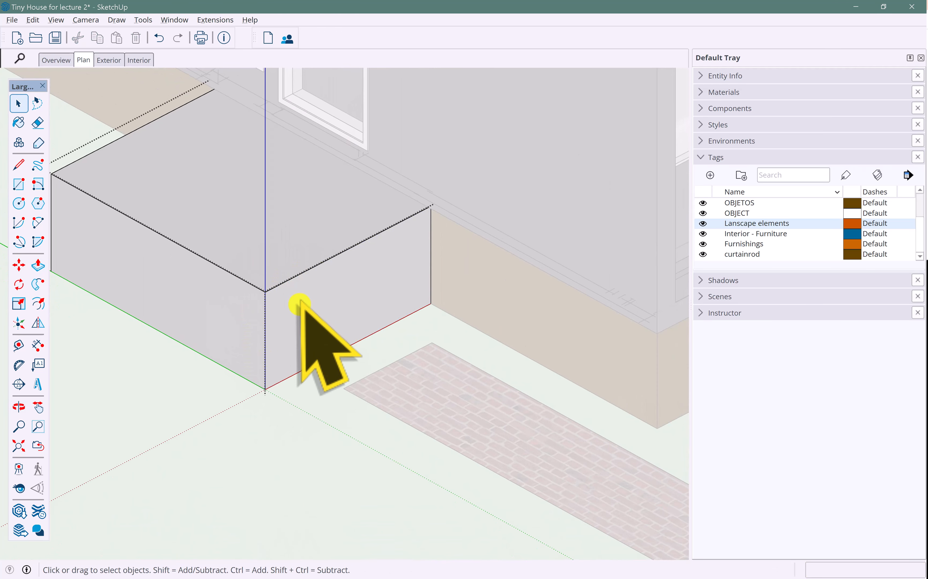
click(264, 316)
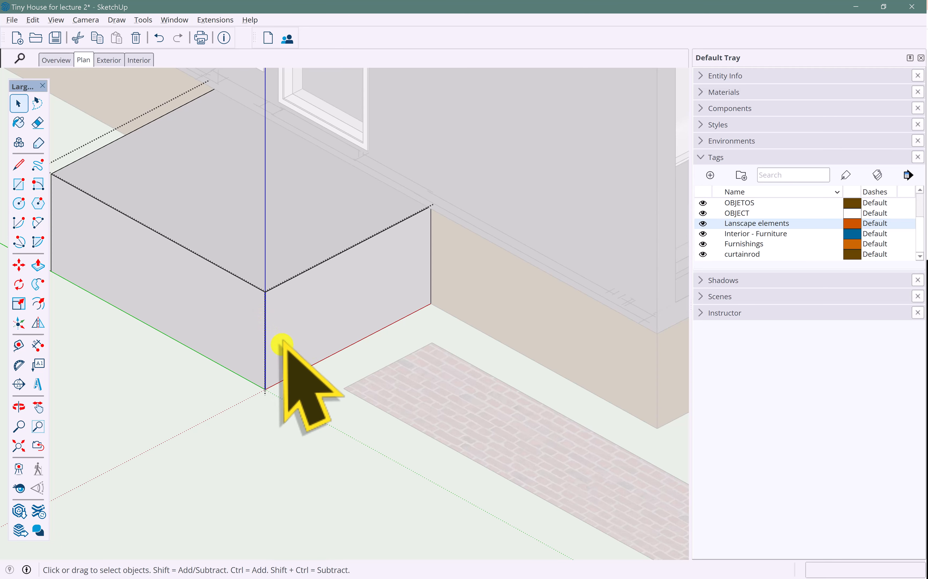
middle_drag(281, 344, 351, 350)
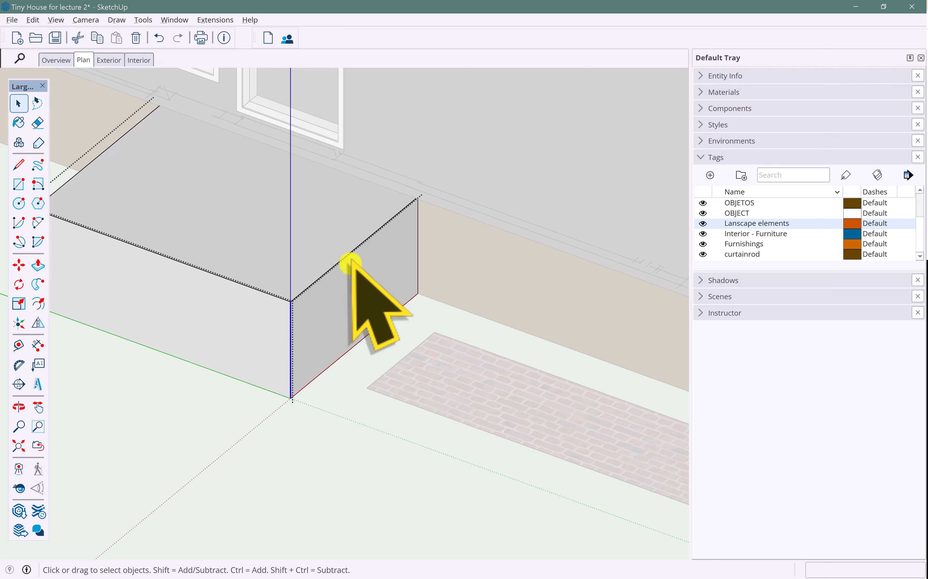
scroll(337, 283, up, 2)
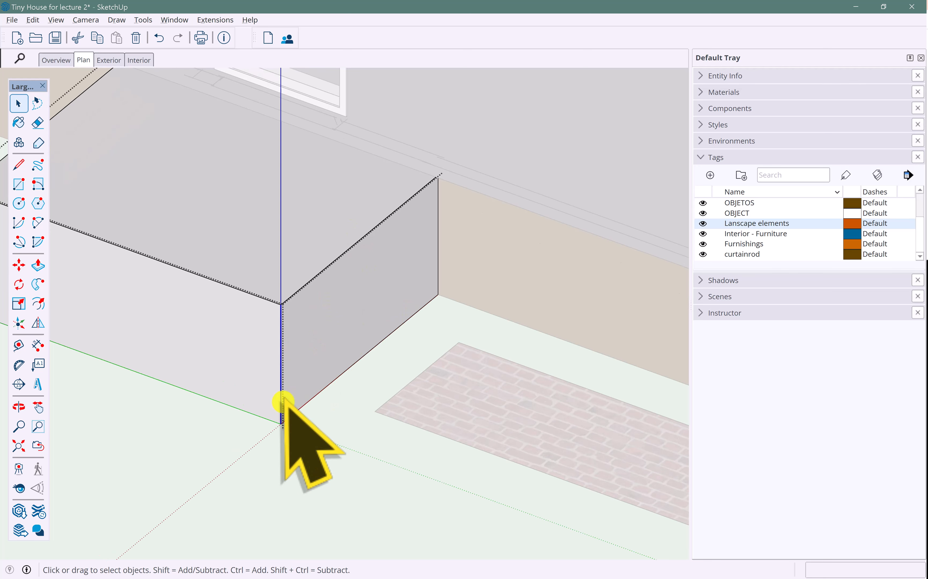
middle_drag(282, 394, 238, 352)
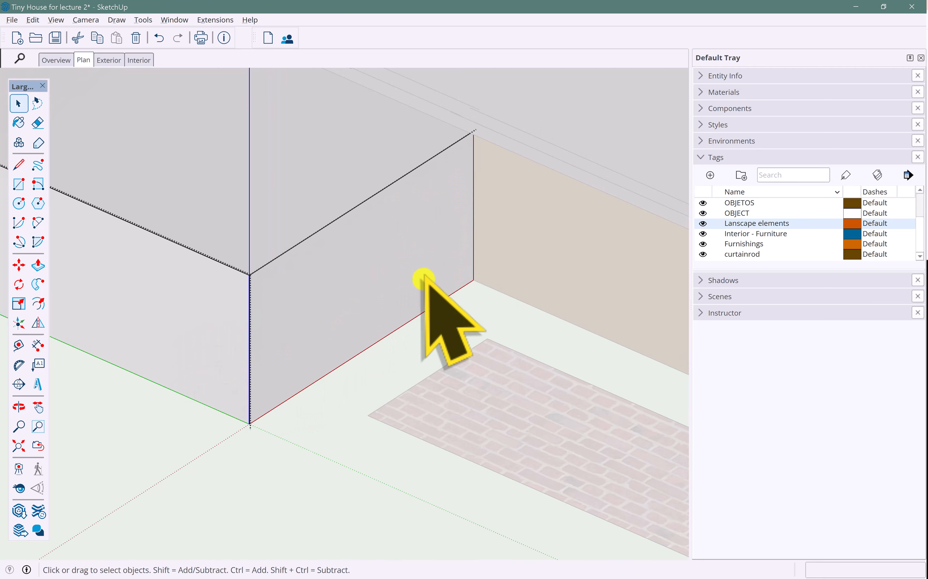
right_click(249, 323)
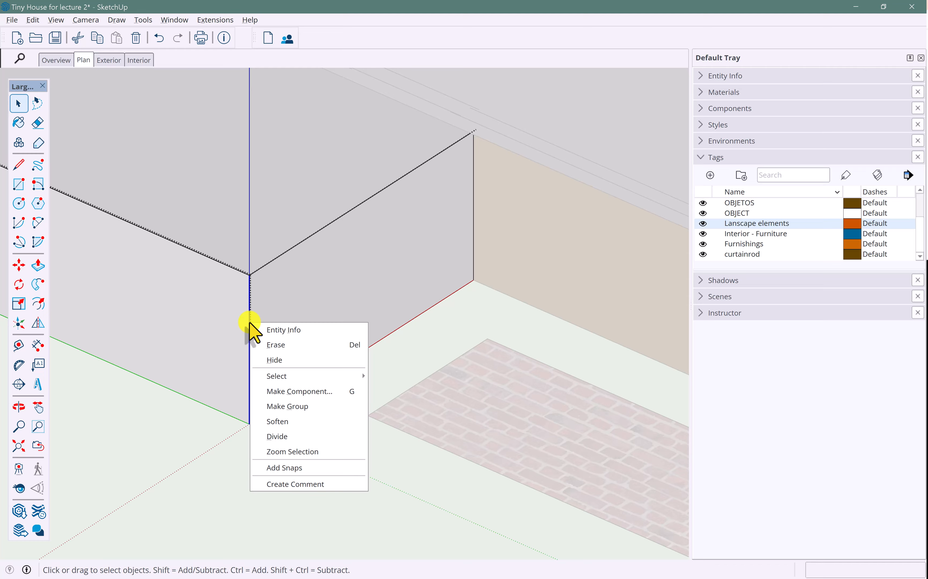
click(287, 437)
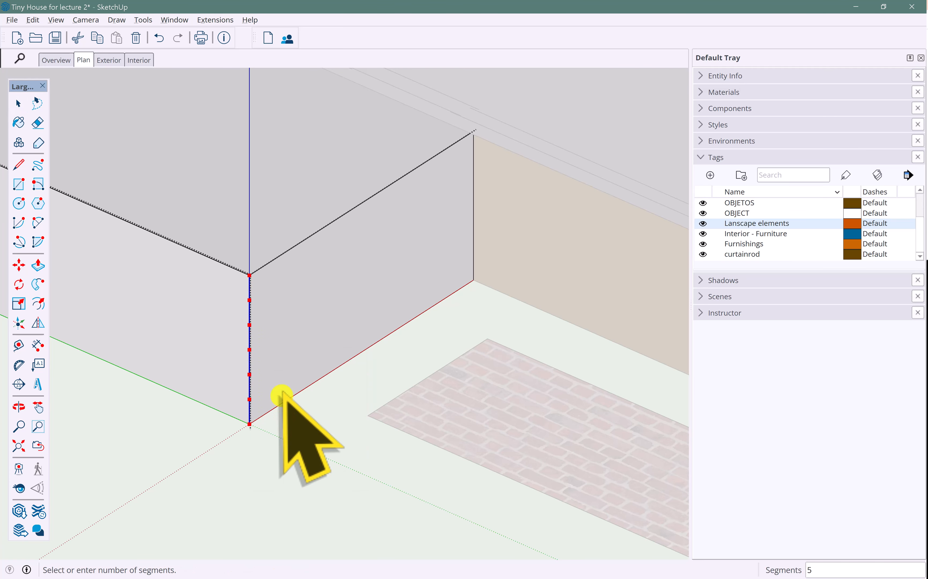
click(256, 383)
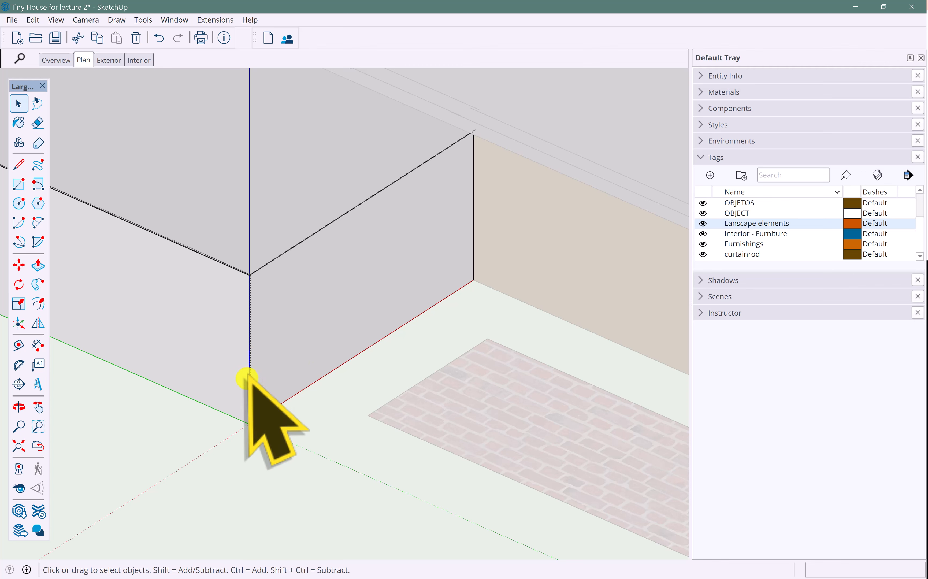
click(245, 409)
scroll(248, 408, up, 5)
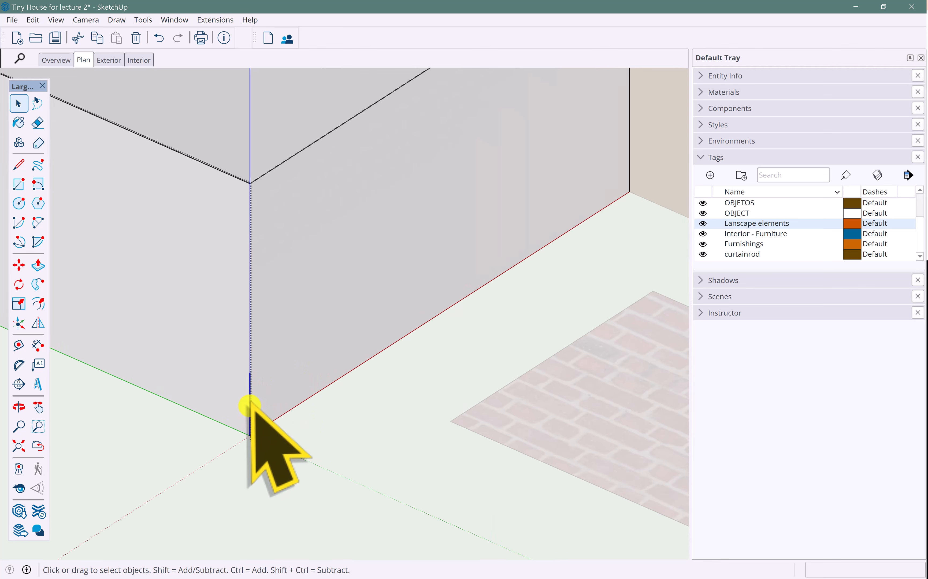
double_click(249, 329)
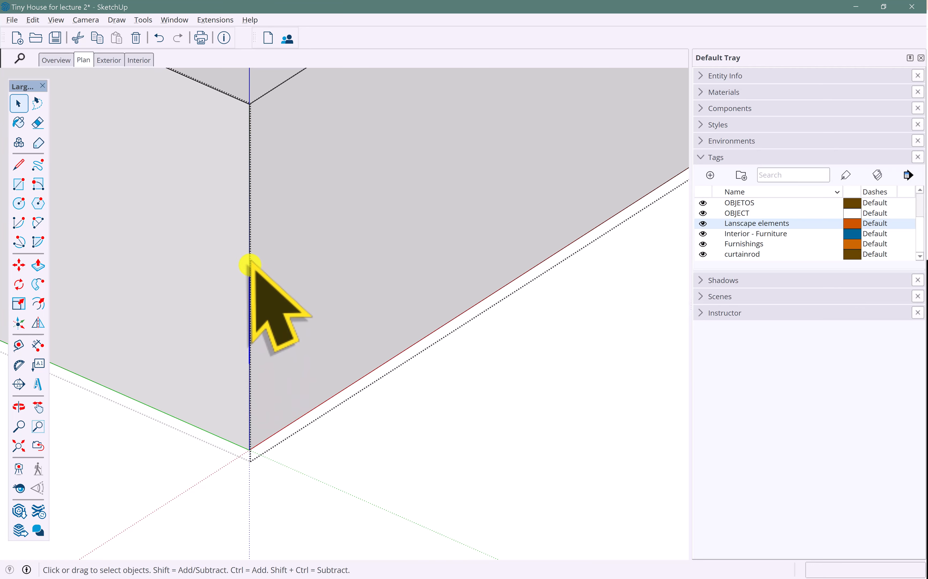
Stamp copies of the bottom edge of the side facing the brick path up onto the corner's three division points
mouse_move(264, 304)
middle_down()
mouse_move(319, 313)
mouse_move(238, 331)
mouse_move(232, 276)
middle_up()
scroll(281, 332, down, 2)
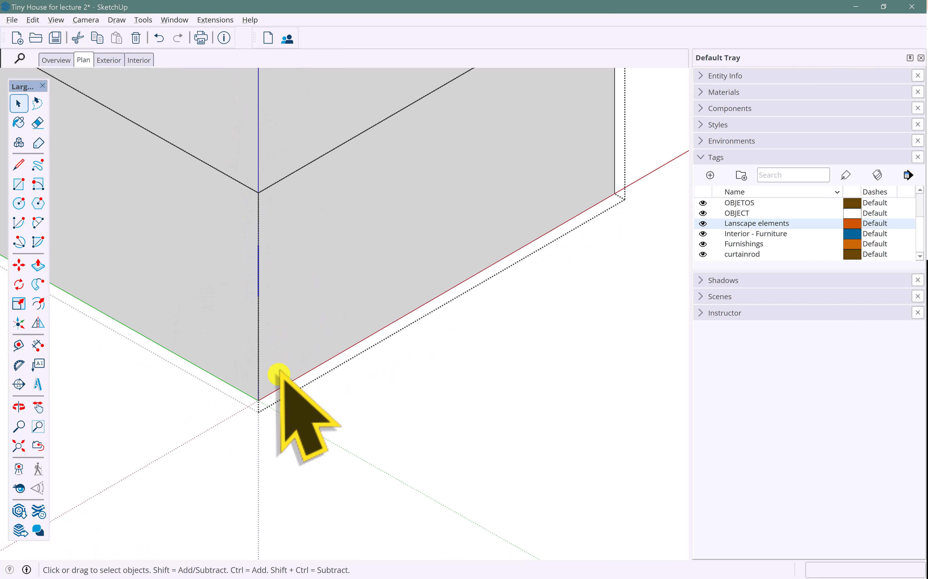
middle_drag(275, 391, 327, 367)
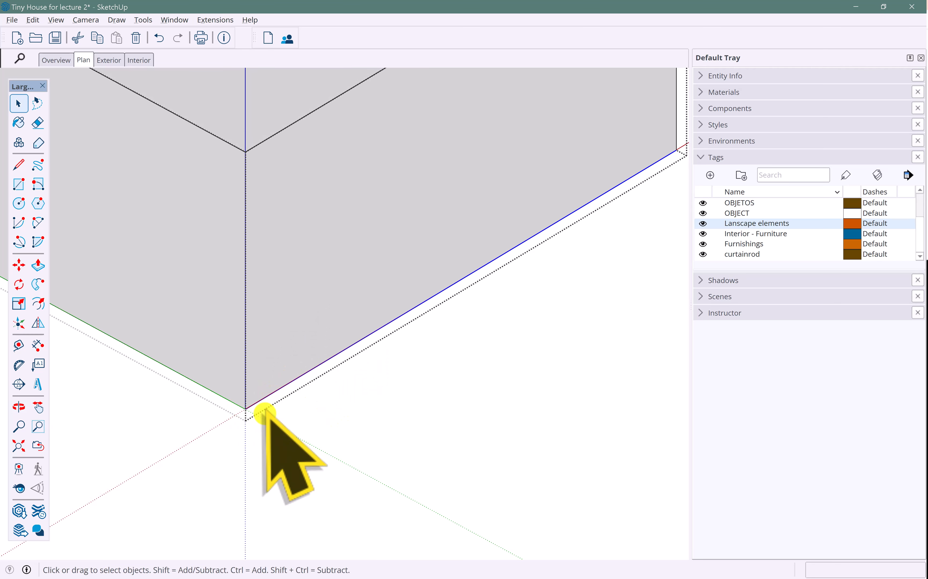
key(m)
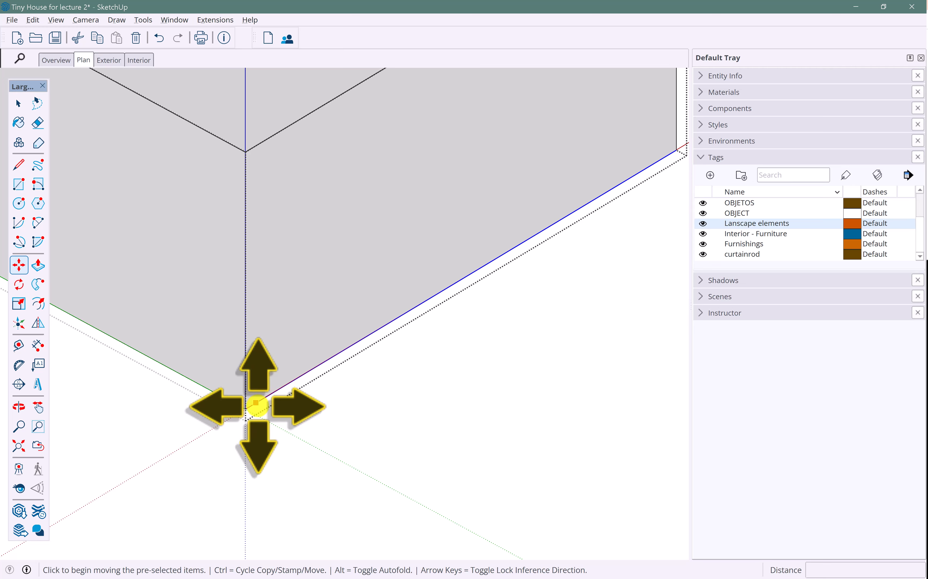
key(ctrl)
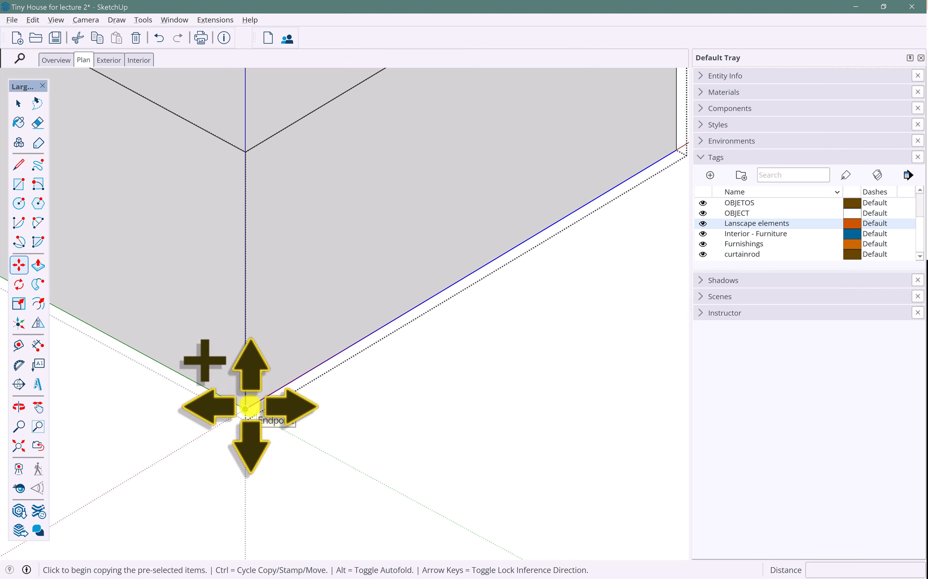
key(ctrl)
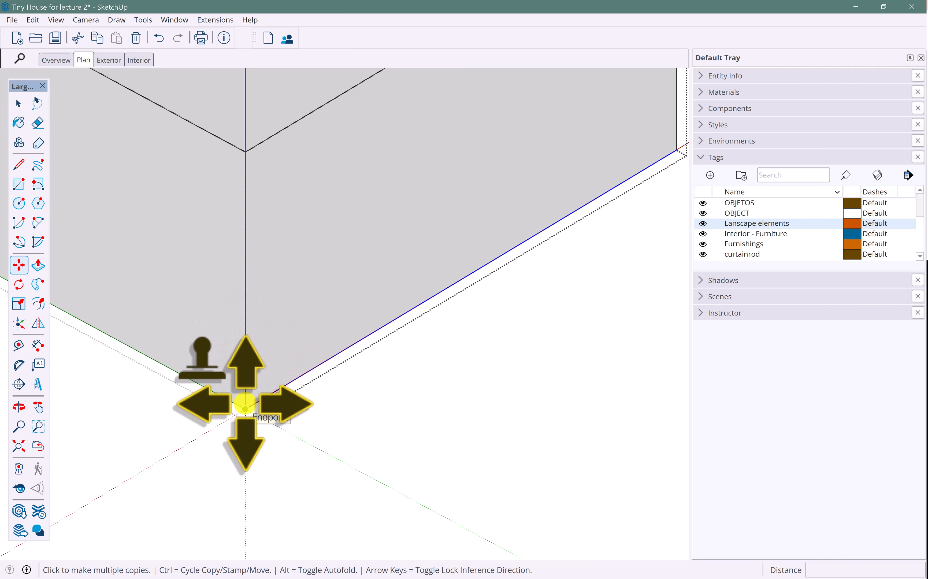
click(245, 410)
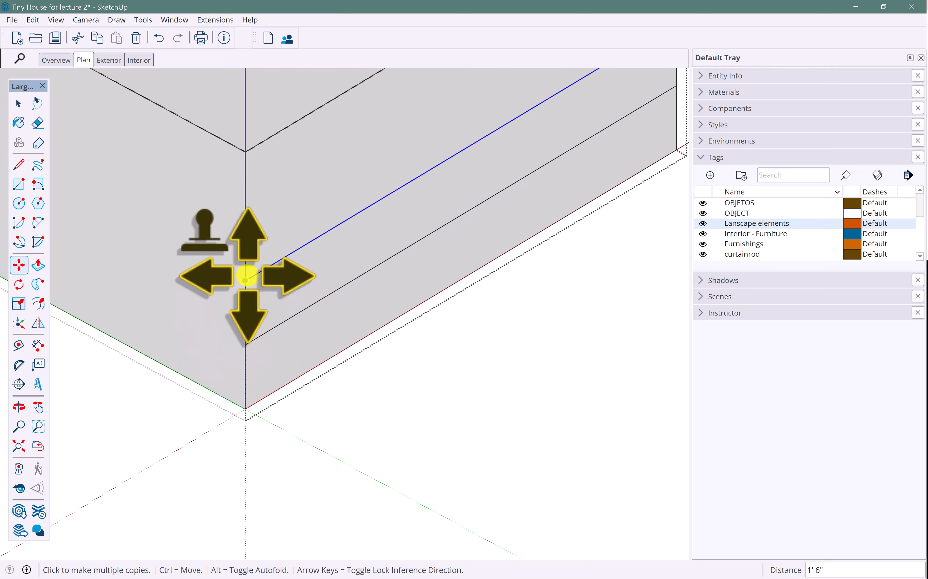
click(246, 275)
click(247, 215)
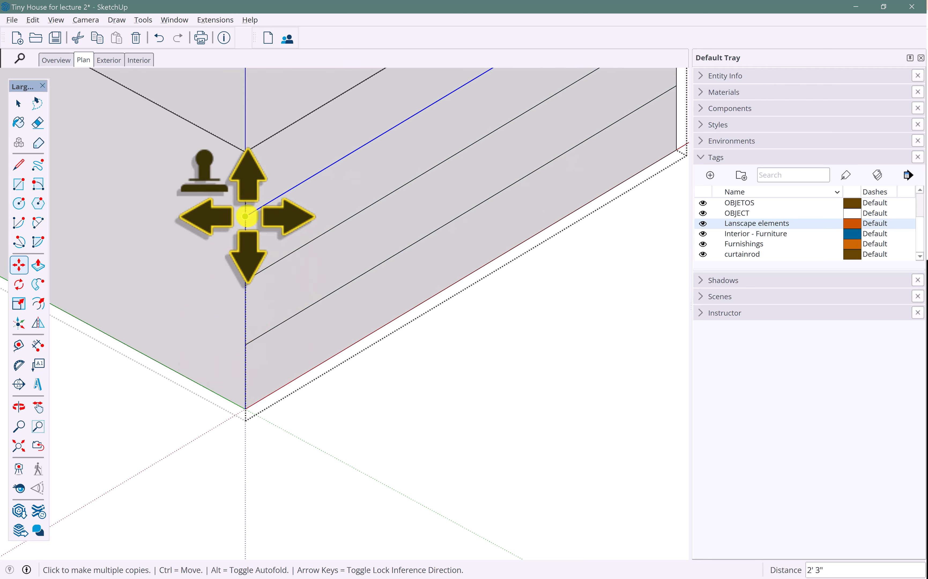
Pull the second strip from the top on the block's divided side out 1' as the upper step
scroll(309, 338, down, 1)
scroll(311, 341, down, 2)
middle_drag(311, 341, 336, 347)
key(space)
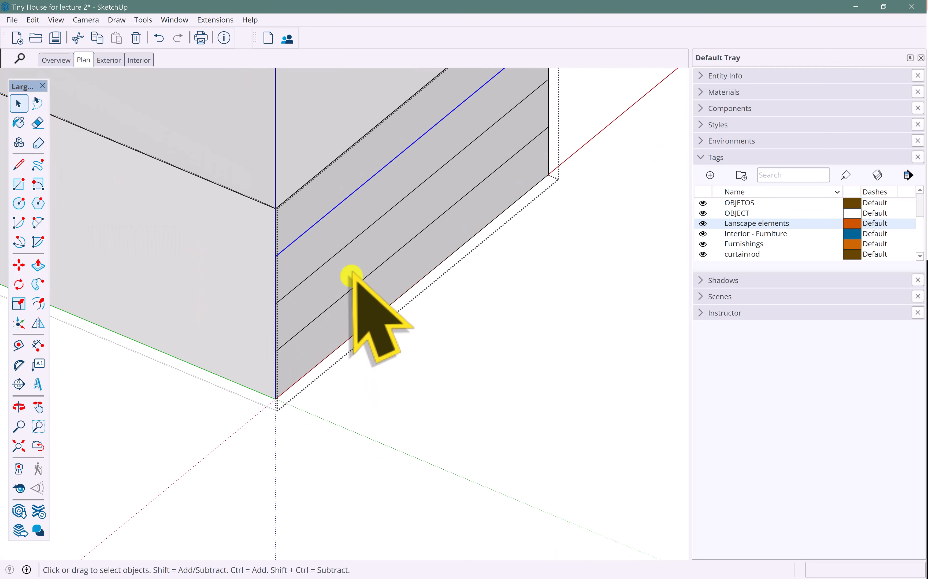
key(p)
click(331, 239)
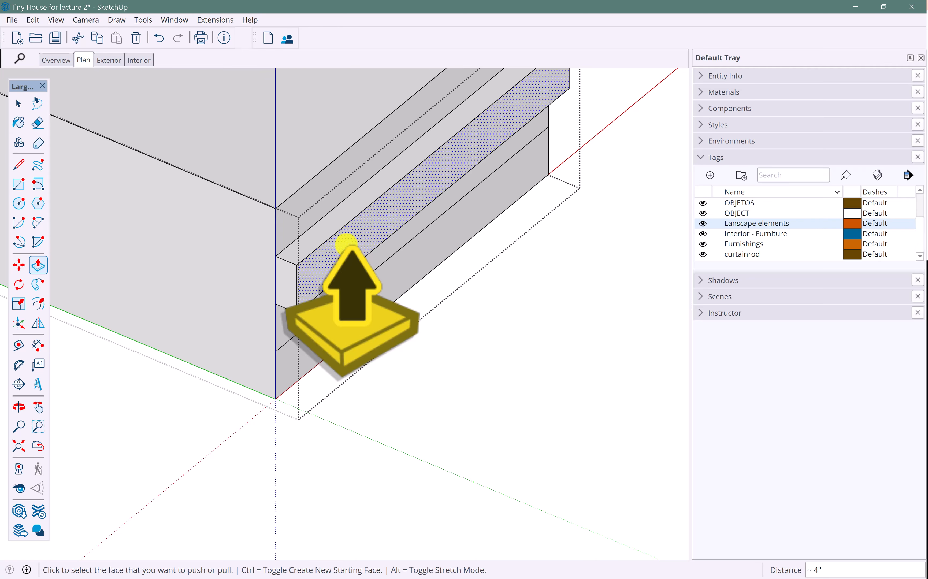
text(1')
key(Return)
Complete the stairs by pulling the third strip out 2' and the bottom strip 3' in repeated 1' increments, and close the group
middle_drag(308, 368, 276, 221)
double_click(312, 305)
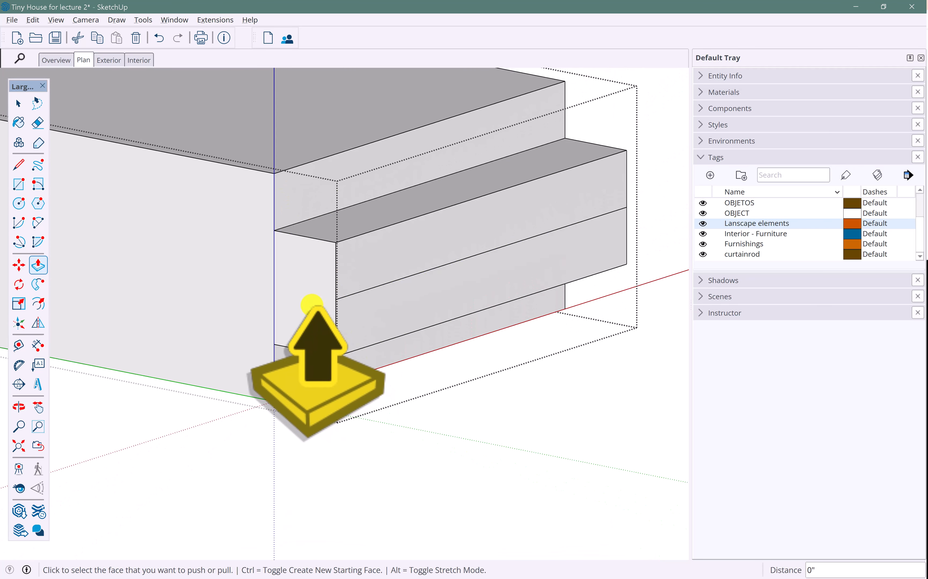
double_click(393, 303)
click(298, 356)
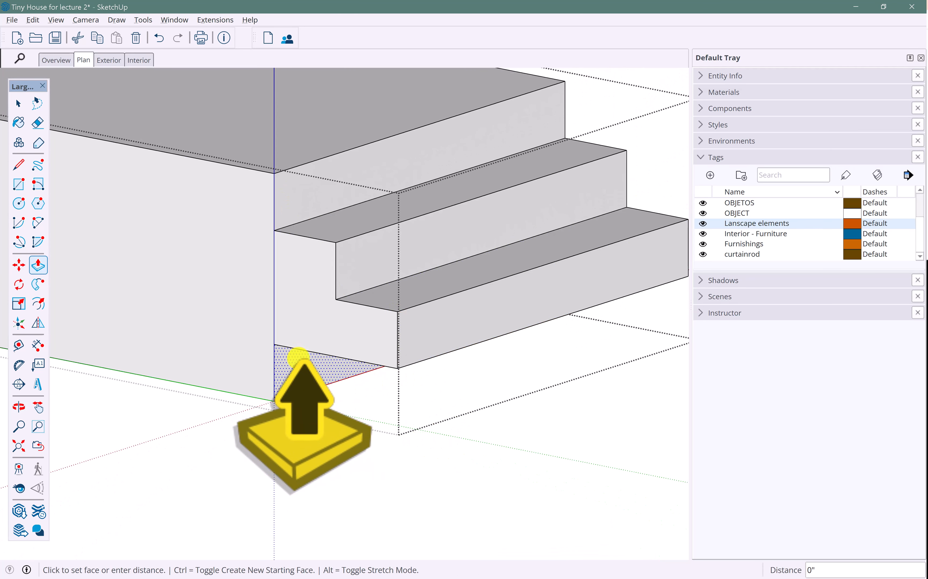
click(299, 358)
double_click(348, 369)
double_click(454, 379)
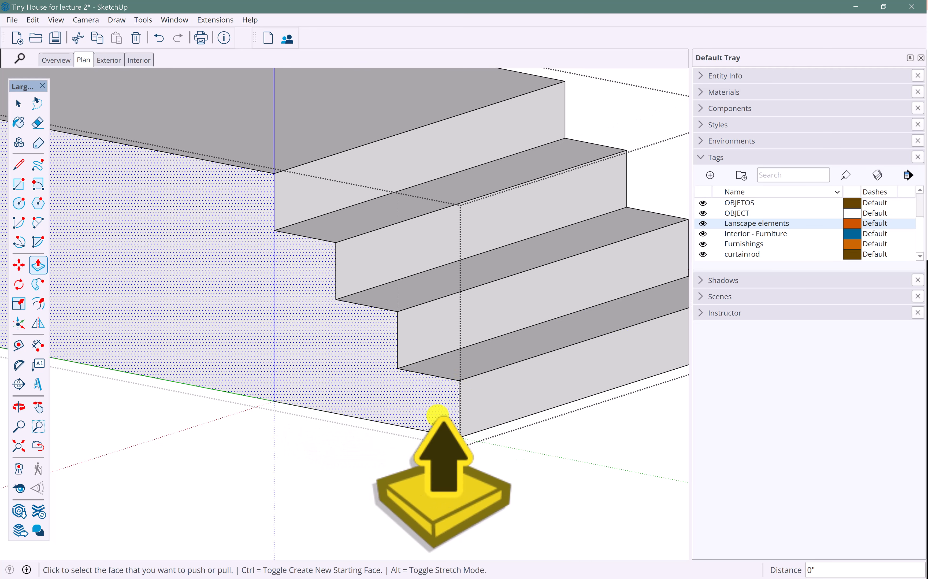
scroll(423, 391, down, 5)
key(space)
shift+middle_drag(423, 391, 379, 435)
click(226, 425)
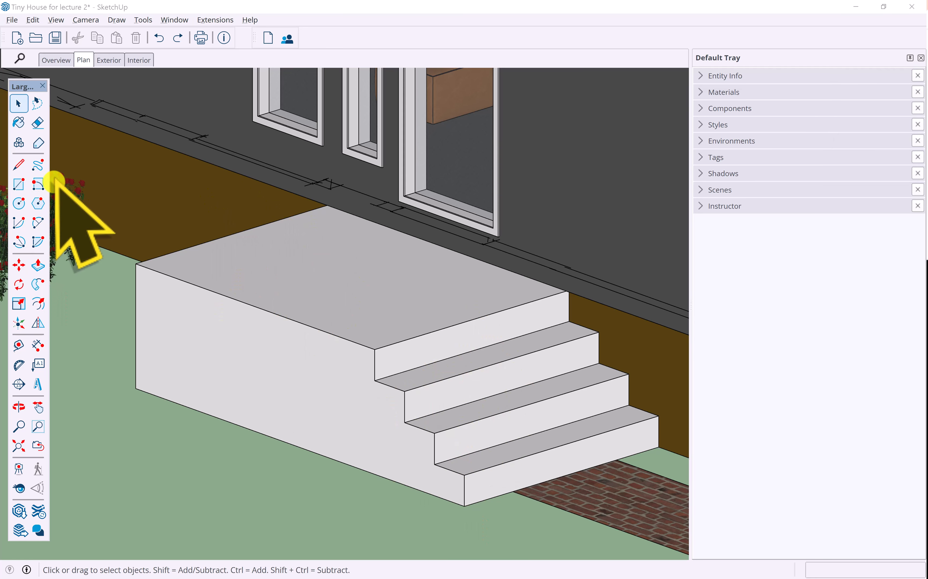
Draw a connected line from the lowest step's outer corner up to the landing and along its two open edges to the wall
click(24, 169)
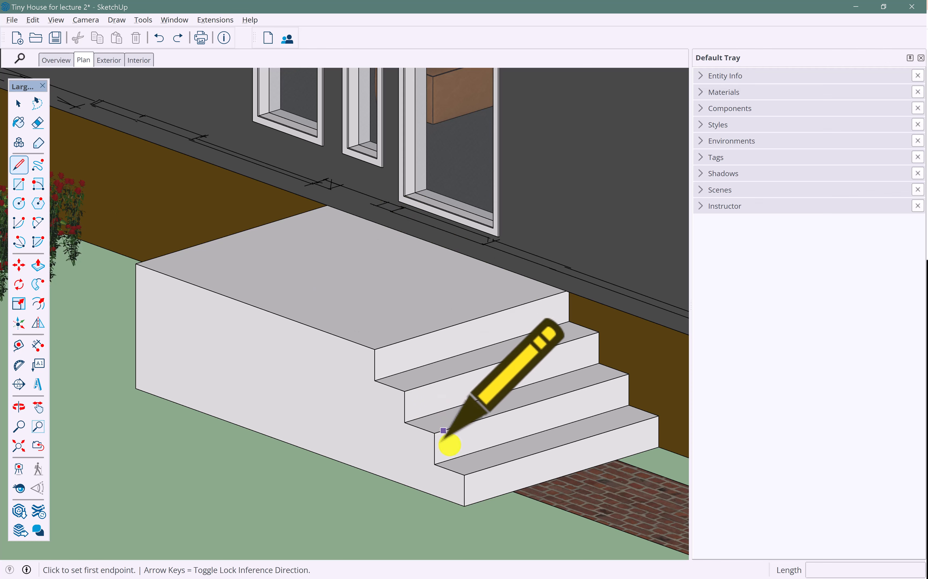
click(464, 475)
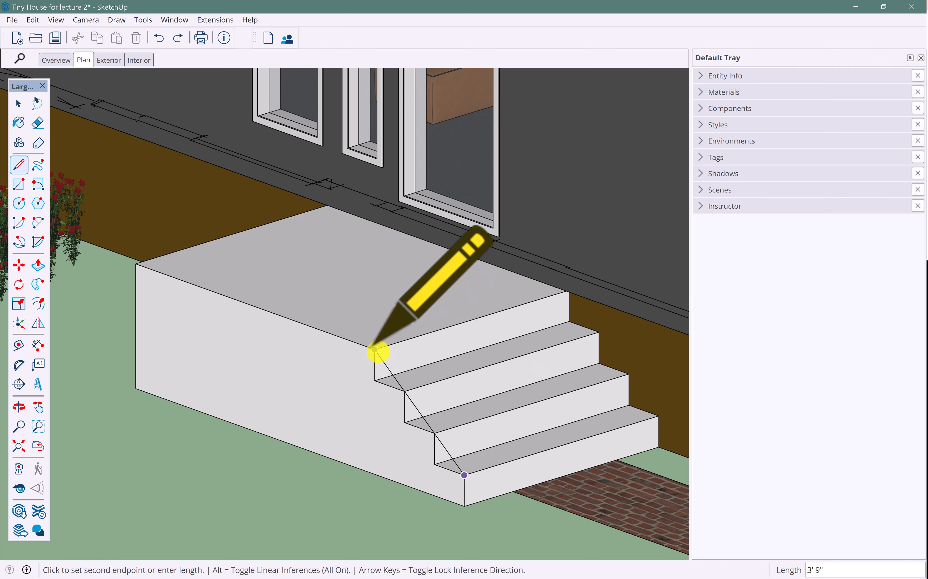
click(375, 350)
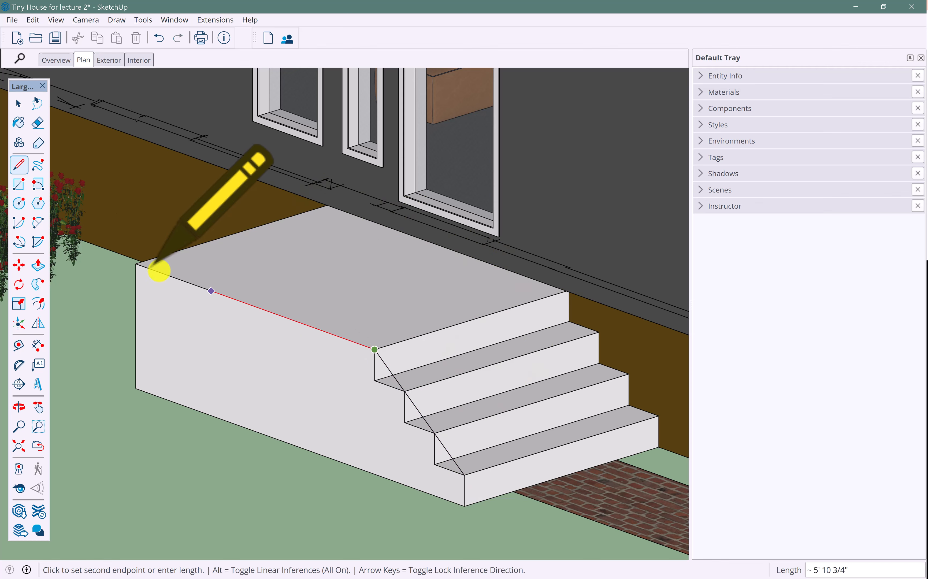
click(136, 264)
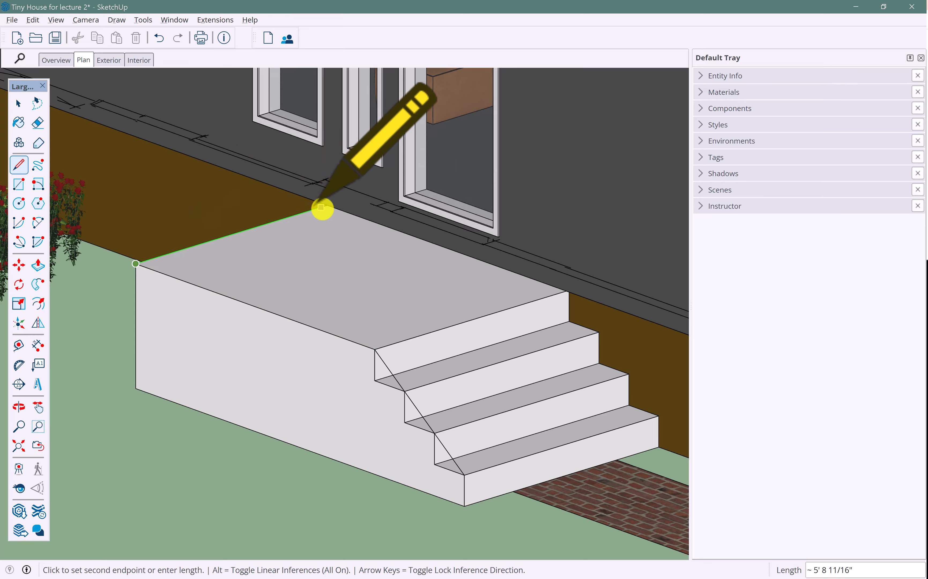
click(330, 205)
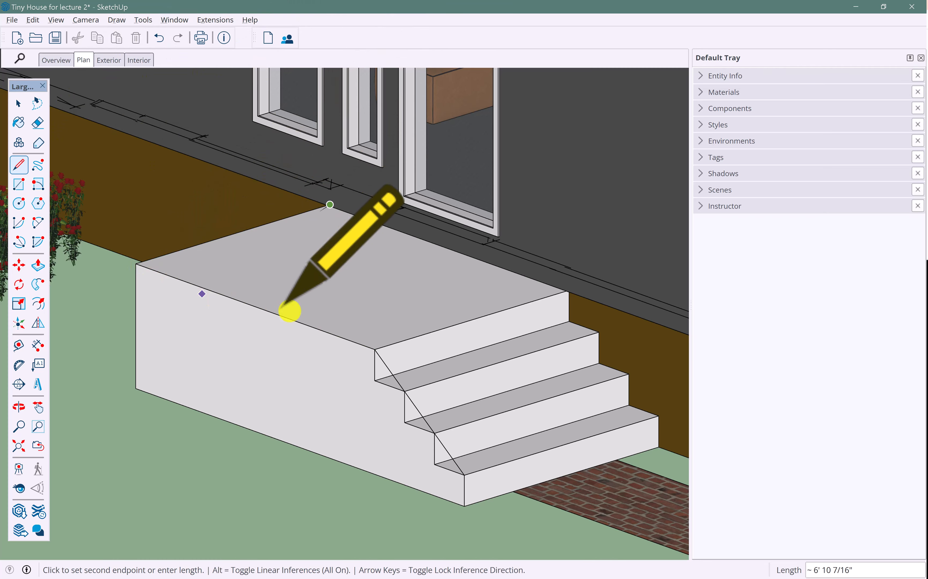
click(18, 103)
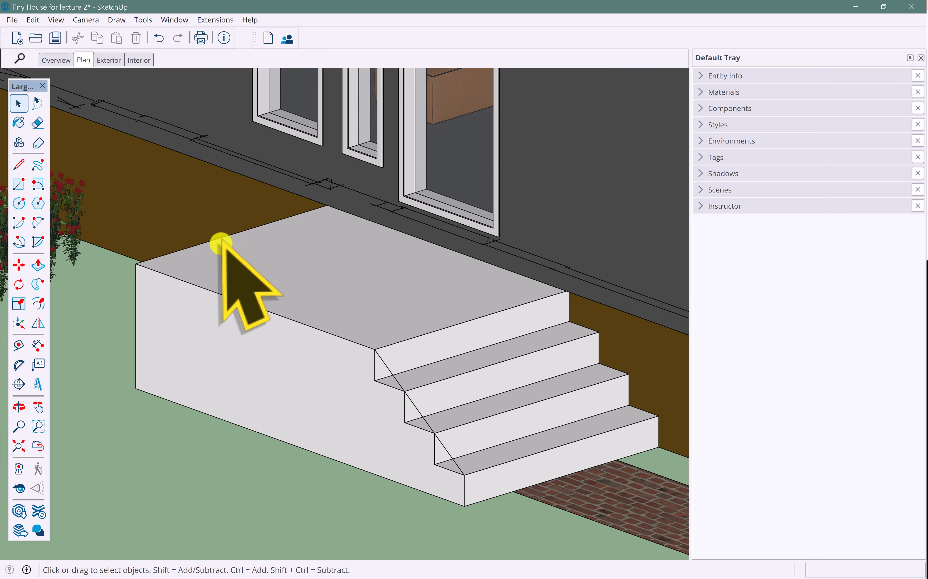
Select the three drawn lines along the stairs and landing and weld them into one continuous edge
click(213, 240)
click(210, 242)
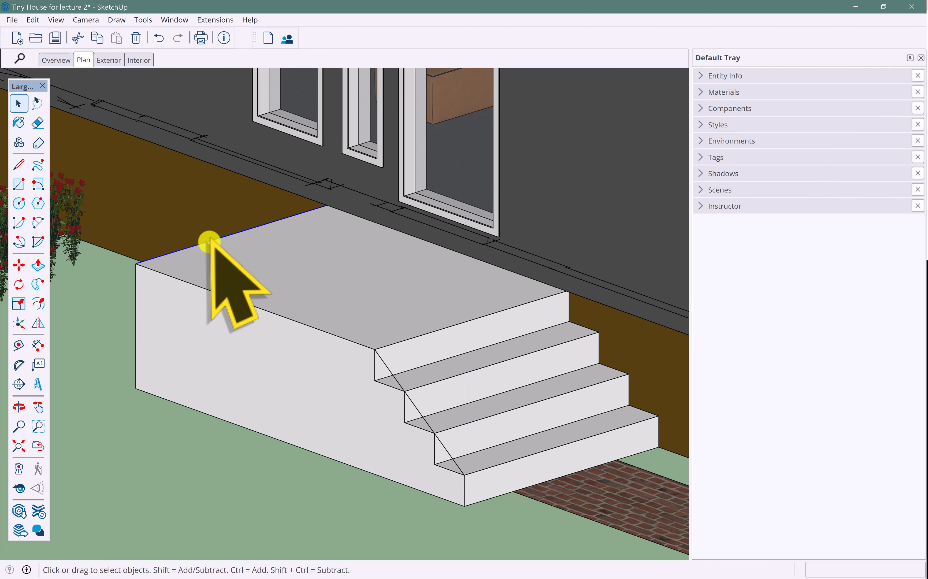
right_click(385, 367)
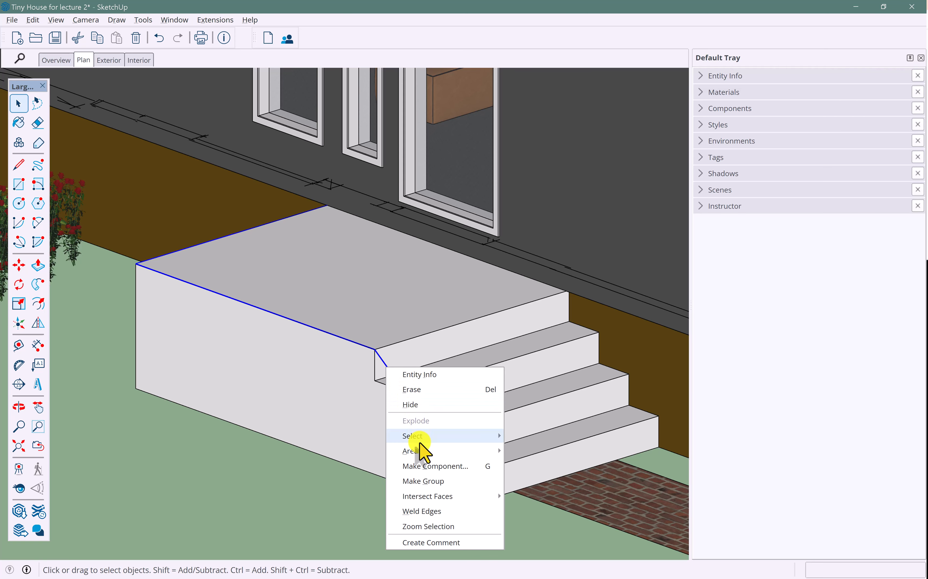
click(439, 510)
Move the welded edge straight up from the landing's outer corner to handrail height above the landing and stairs
key(m)
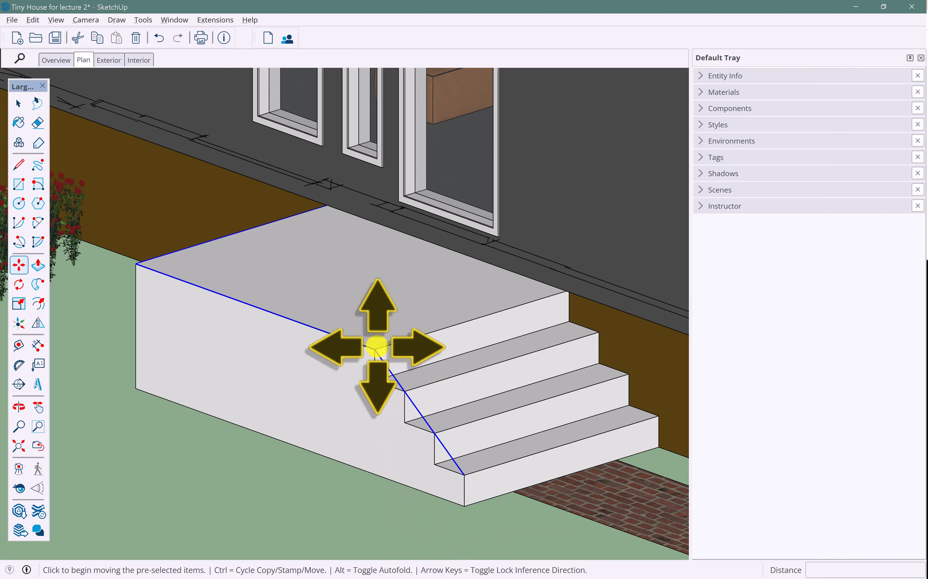
click(377, 347)
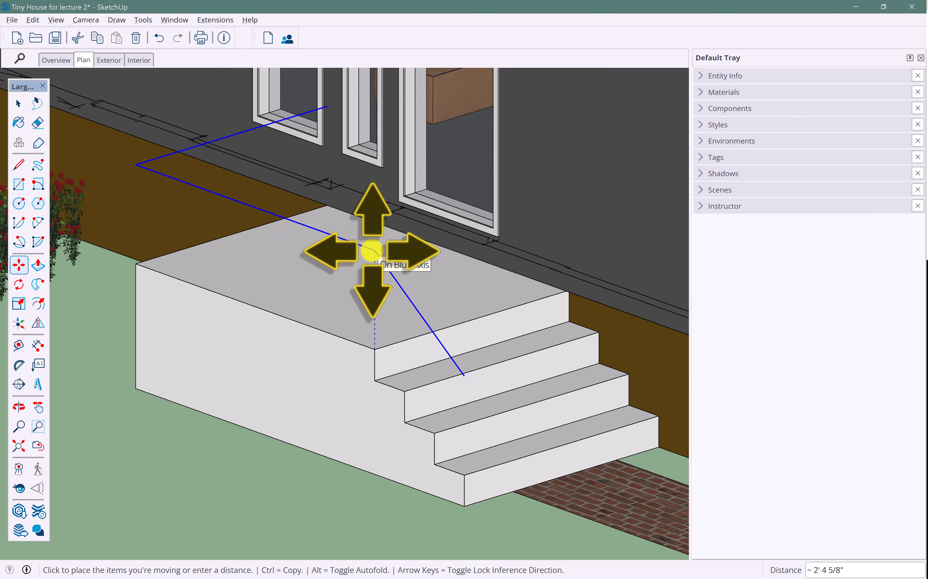
key(Return)
middle_drag(369, 268, 282, 284)
middle_drag(289, 304, 304, 369)
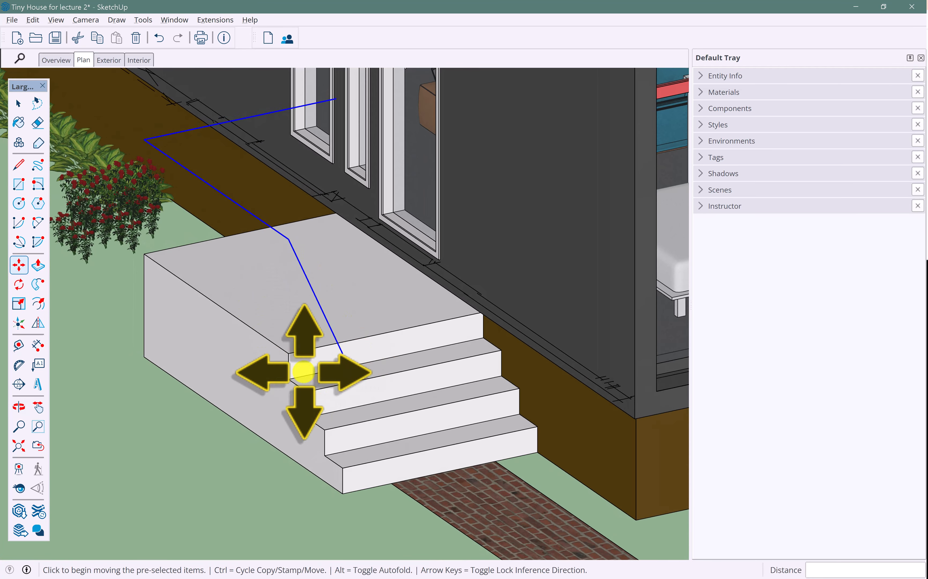
Draw a circle with a radius of 1" centred on the raised edge's lower endpoint above the stairs
click(19, 203)
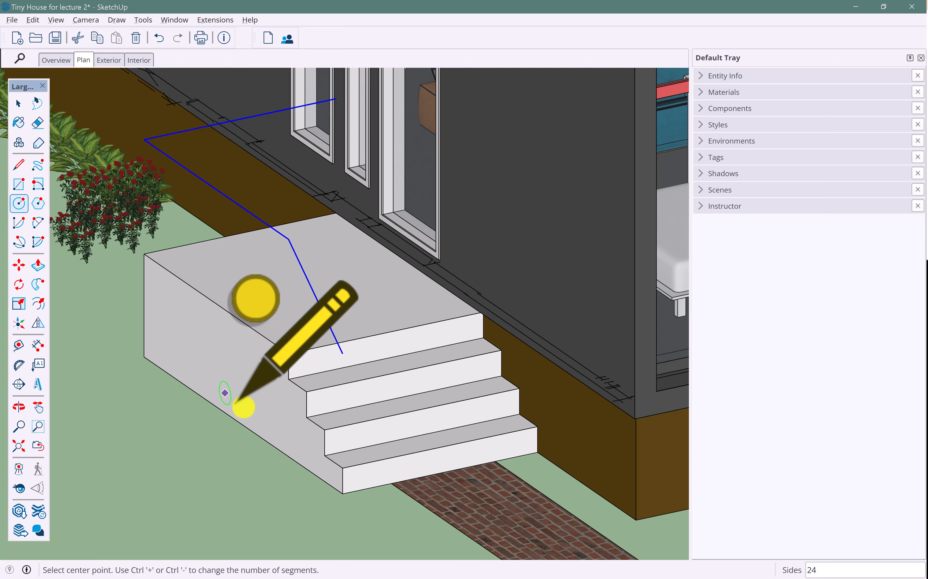
click(342, 353)
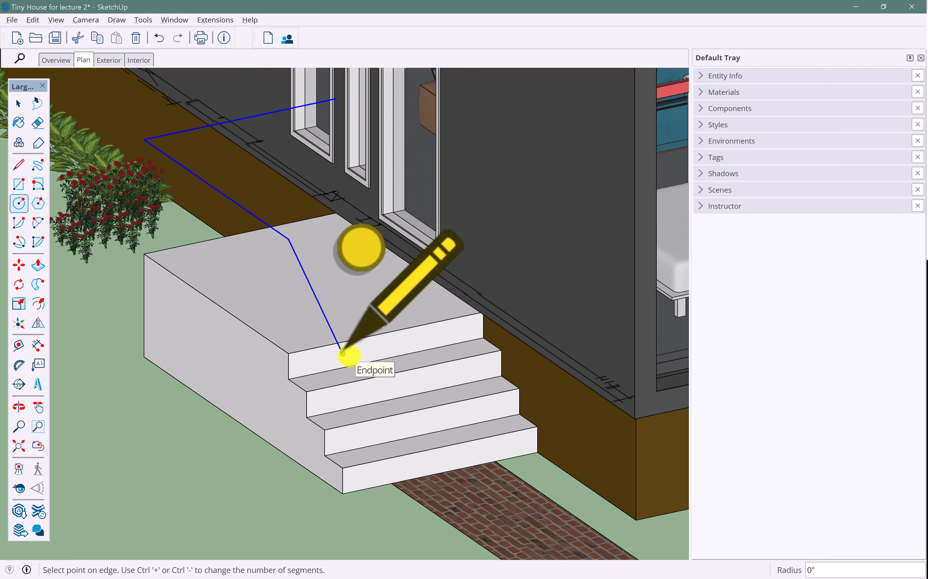
scroll(342, 354, up, 1)
scroll(349, 352, up, 5)
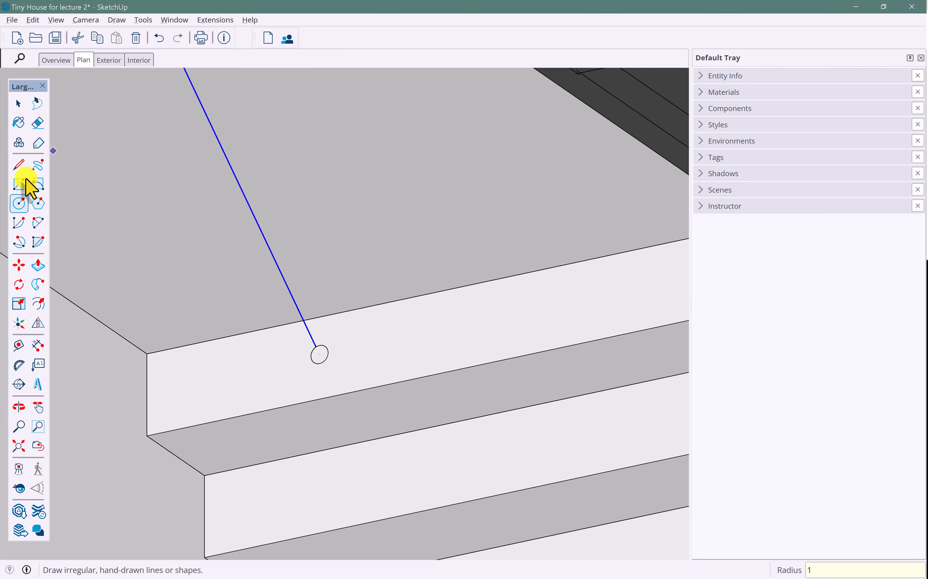
Extrude the circle along the raised welded edge with Follow Me to form a round handrail
scroll(195, 364, down, 2)
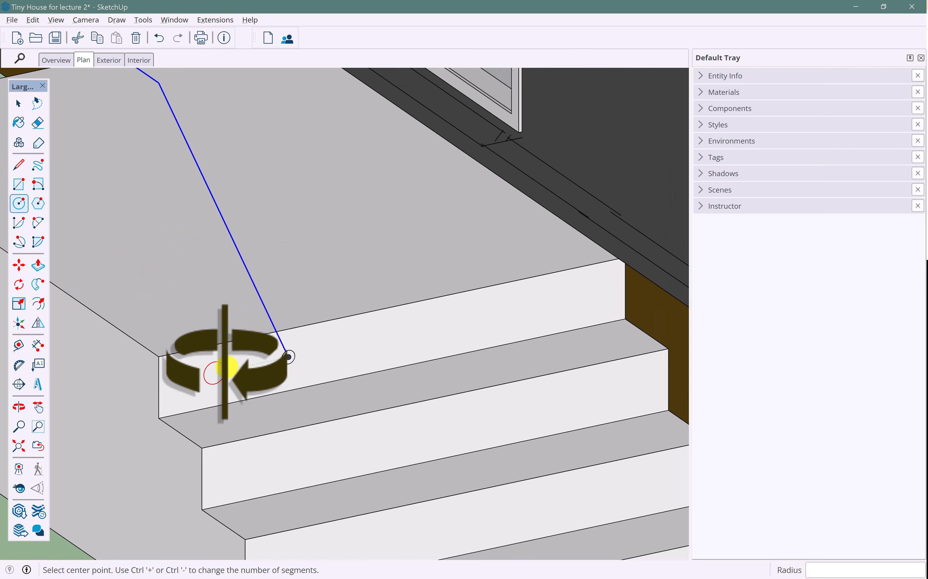
middle_drag(230, 367, 399, 456)
scroll(395, 454, down, 2)
scroll(376, 434, down, 2)
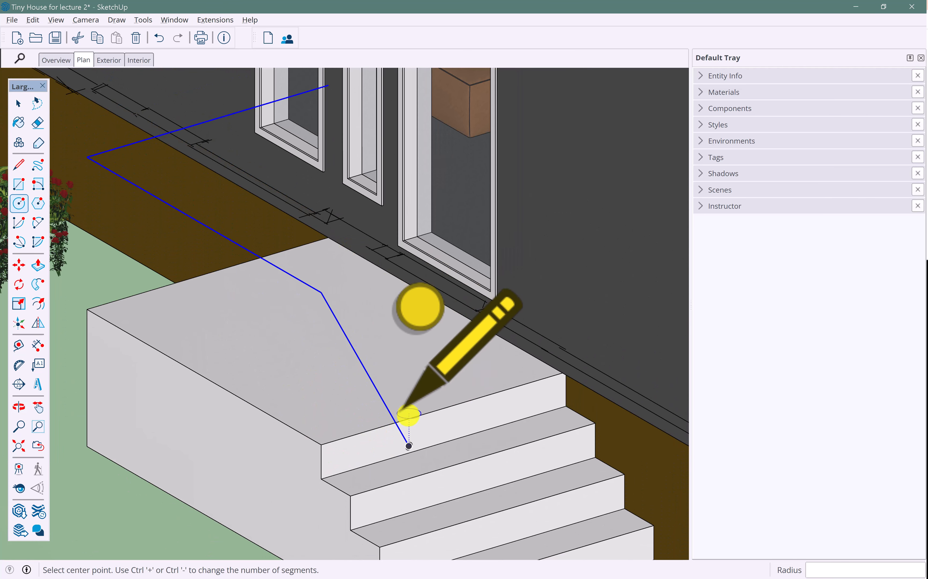
click(37, 286)
scroll(412, 444, up, 4)
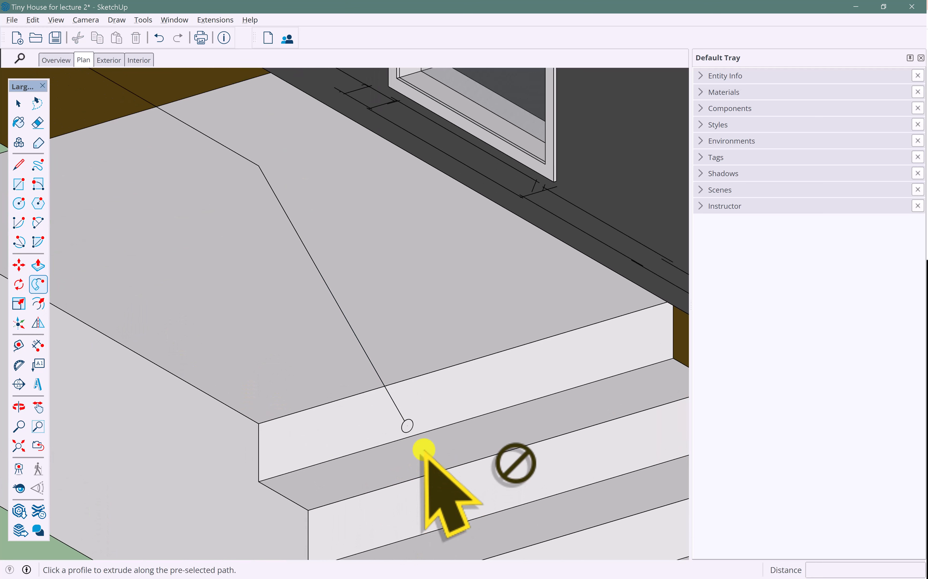
click(406, 423)
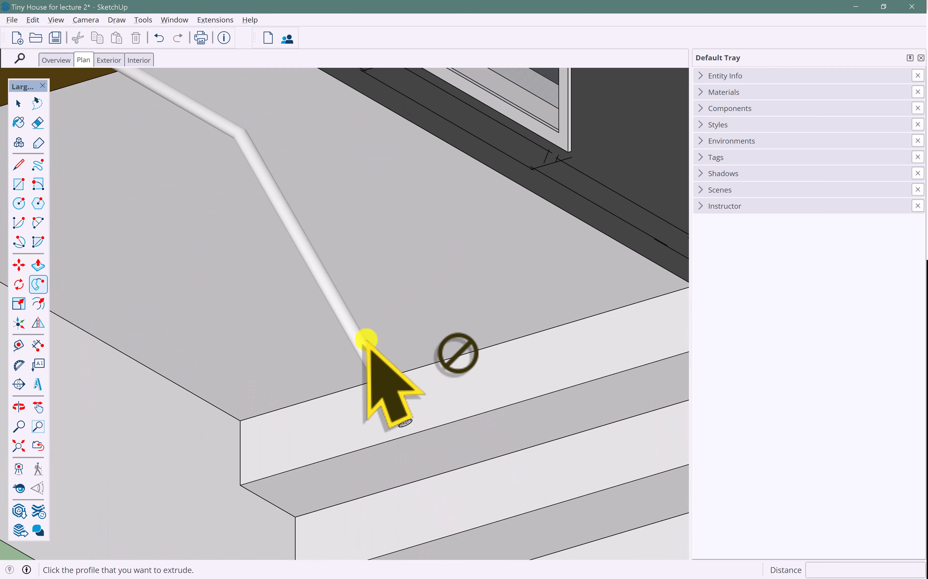
Select the entire swept handrail above the entry stairs and make it a group
scroll(255, 232, down, 1)
scroll(255, 232, down, 3)
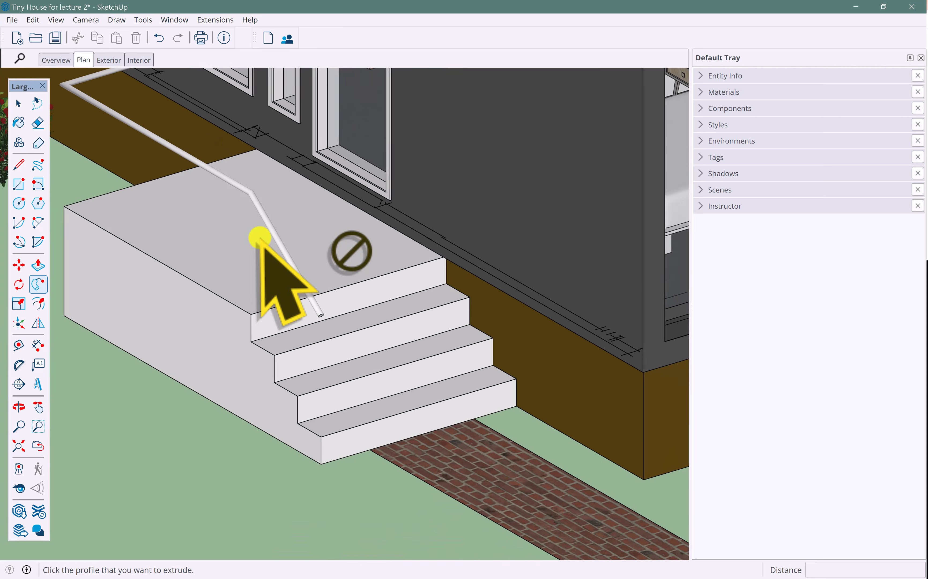
shift+middle_drag(258, 237, 348, 357)
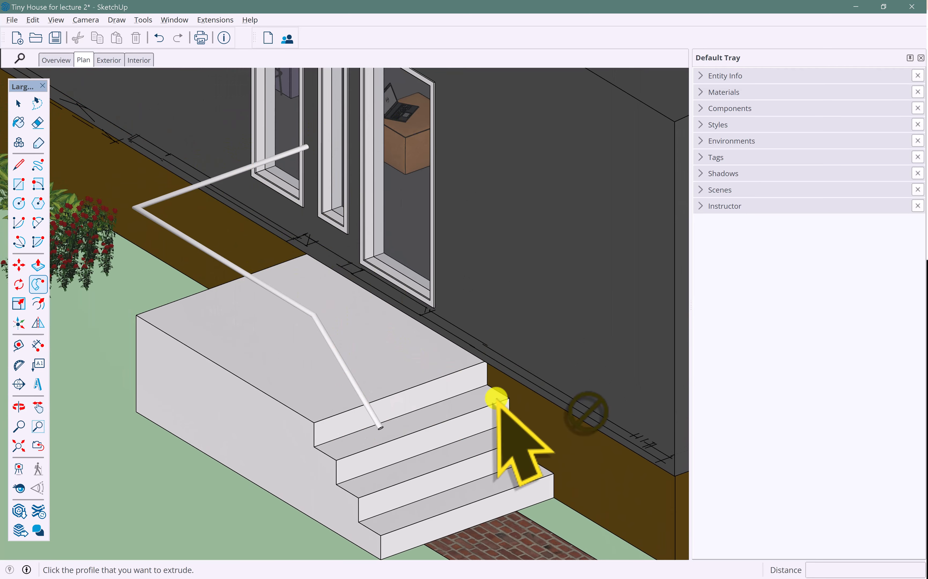
middle_drag(332, 352, 270, 123)
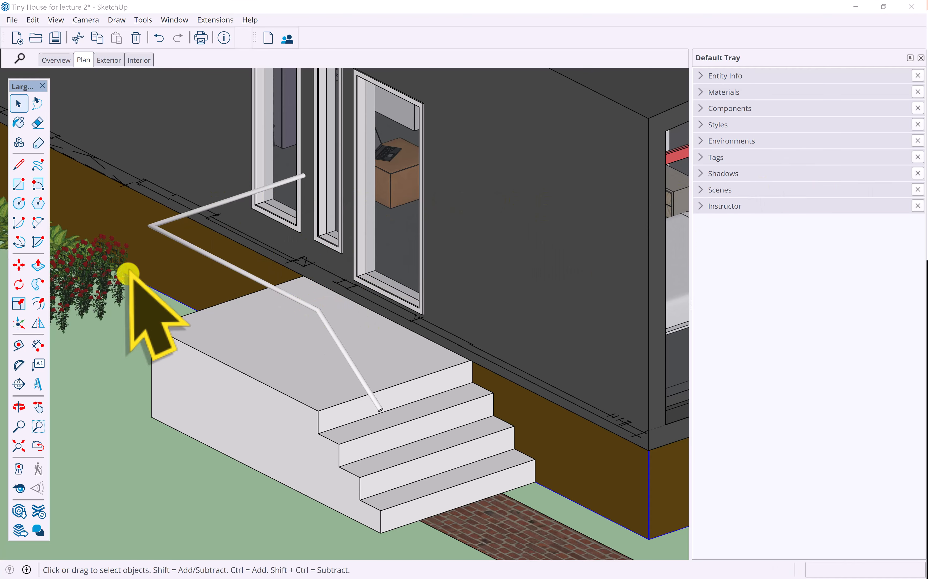
click(174, 241)
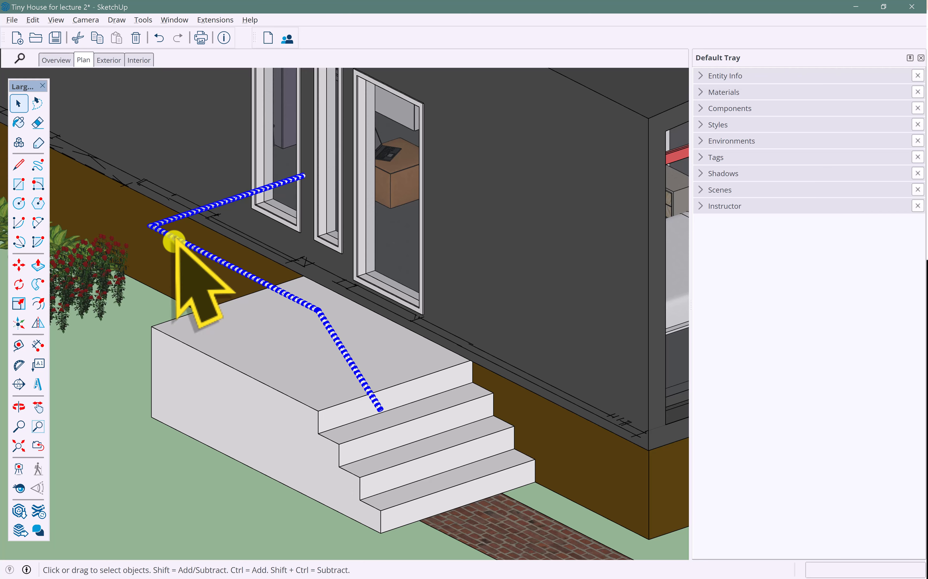
right_click(174, 242)
click(226, 356)
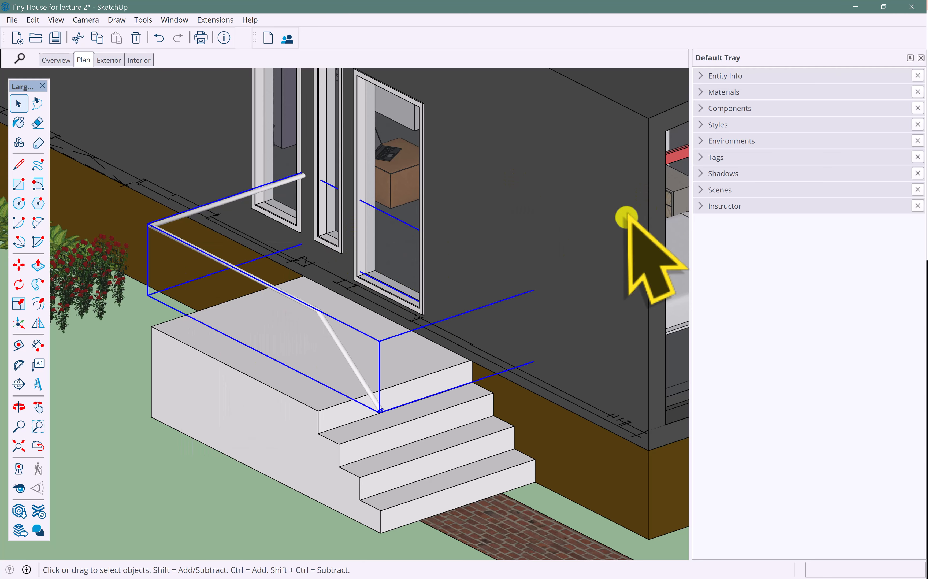
Open the concrete stairs group and draw a 3' 9" diagonal along the inner step corners down to the front base corner
middle_drag(207, 394, 306, 345)
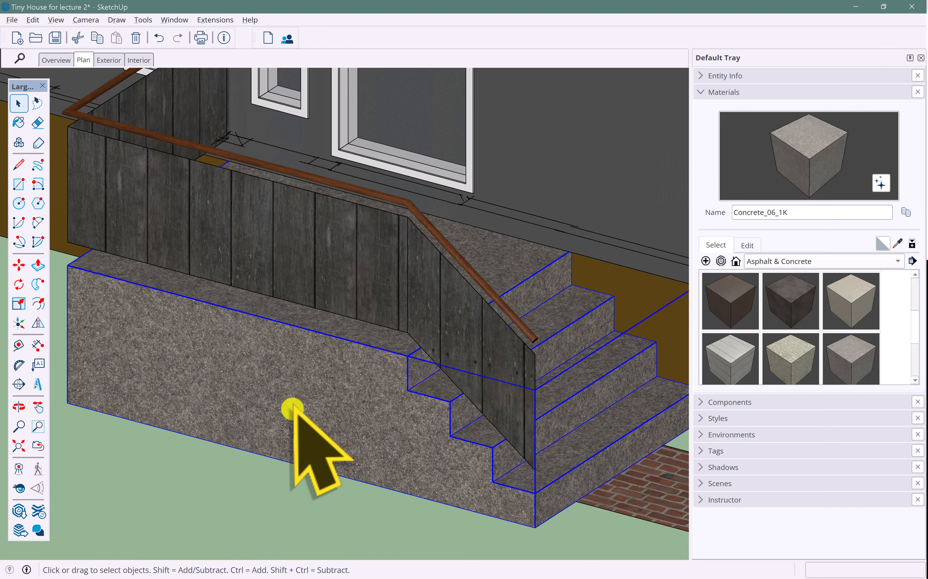
middle_drag(290, 414, 336, 446)
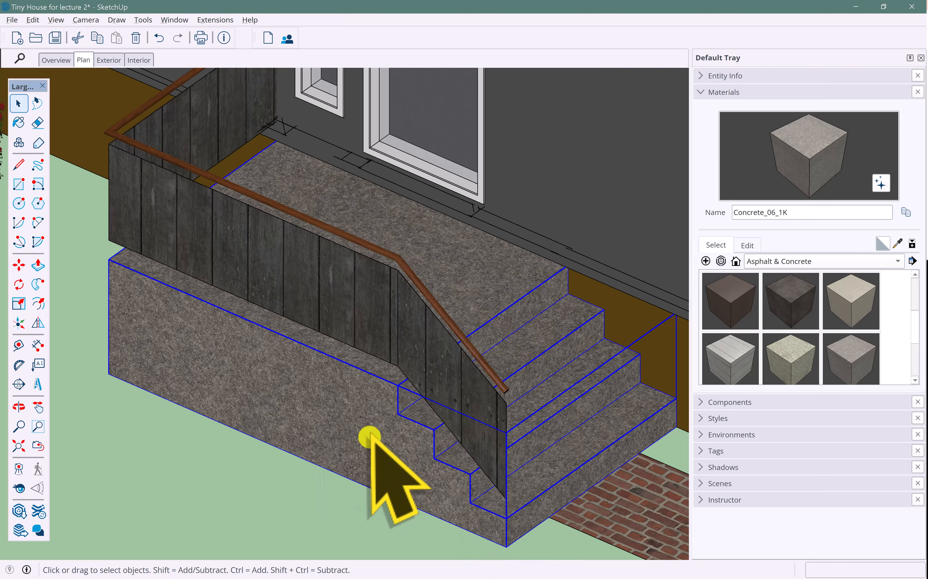
double_click(370, 437)
scroll(306, 377, up, 3)
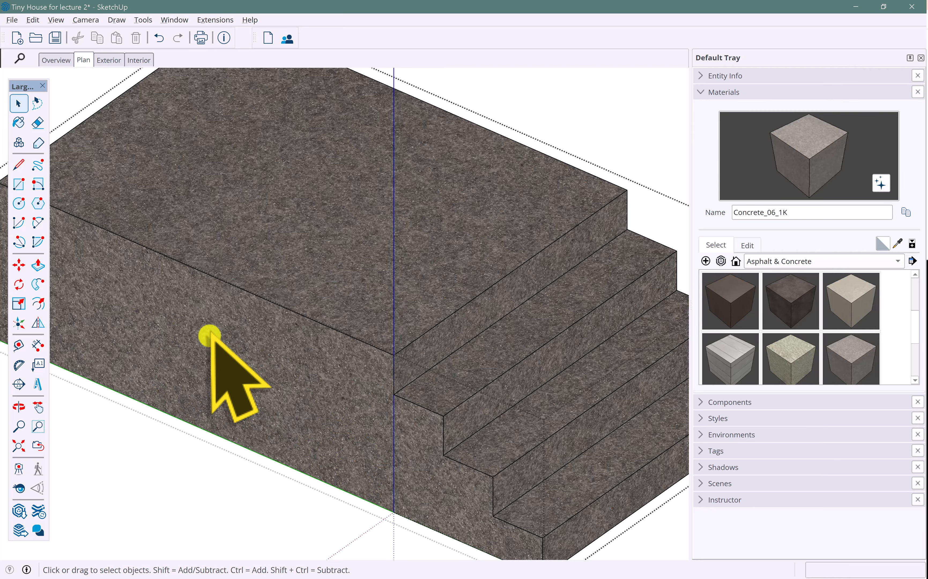
shift+middle_drag(386, 387, 374, 346)
key(l)
click(533, 540)
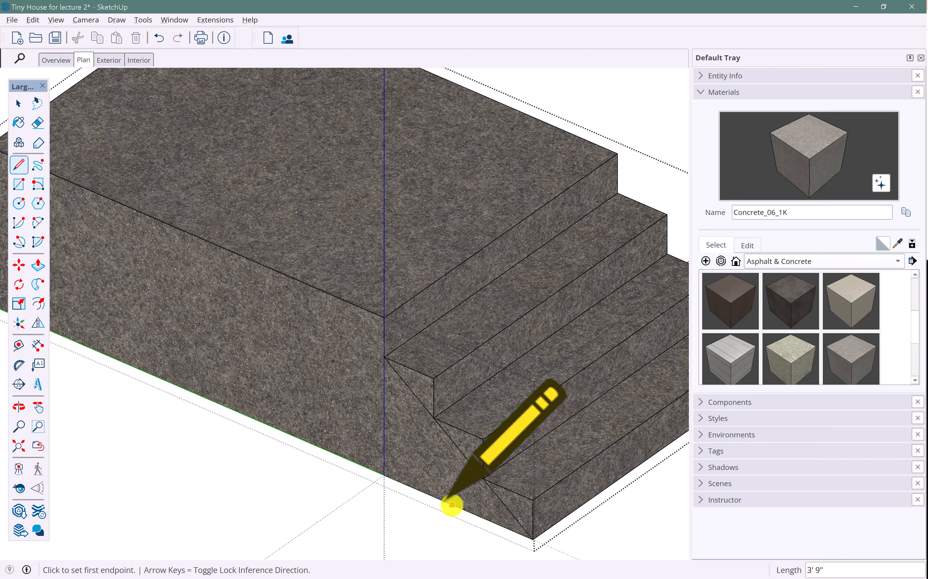
Draw a parallel diagonal about 4' long up from the base edge, and continue it about 6' 3" horizontally to the rear vertical edge
click(452, 505)
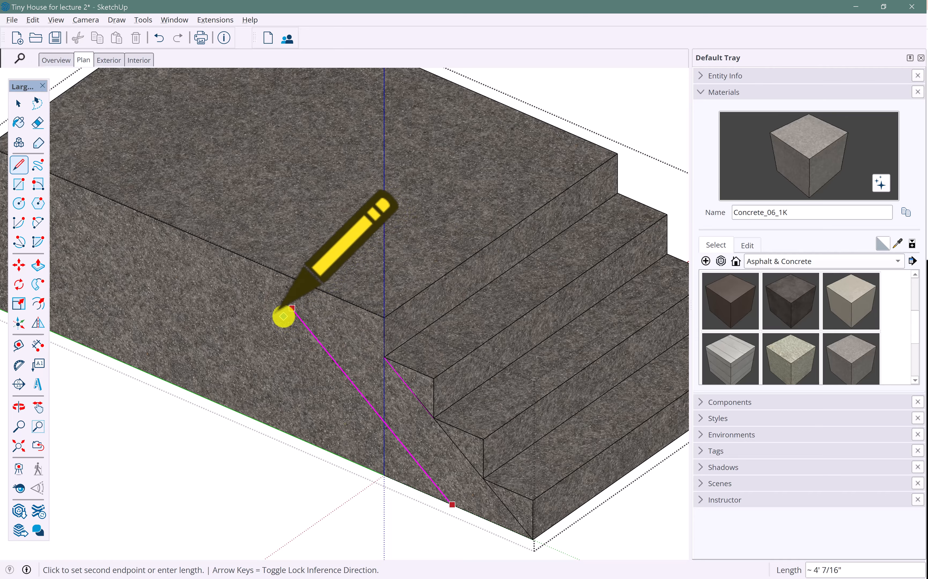
click(294, 312)
mouse_move(280, 446)
middle_down()
mouse_move(338, 368)
mouse_move(381, 424)
mouse_move(425, 328)
mouse_move(480, 310)
middle_up()
scroll(348, 418, down, 1)
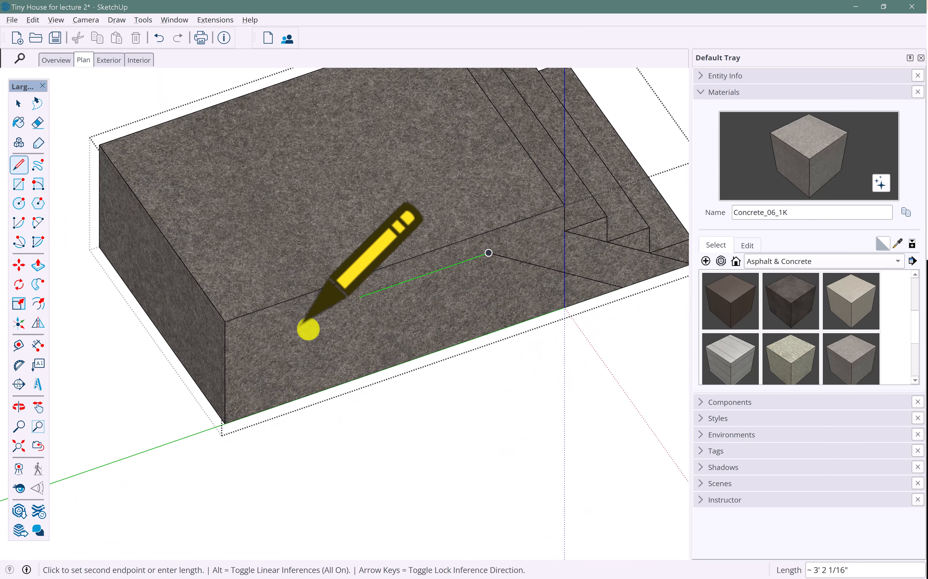
click(226, 342)
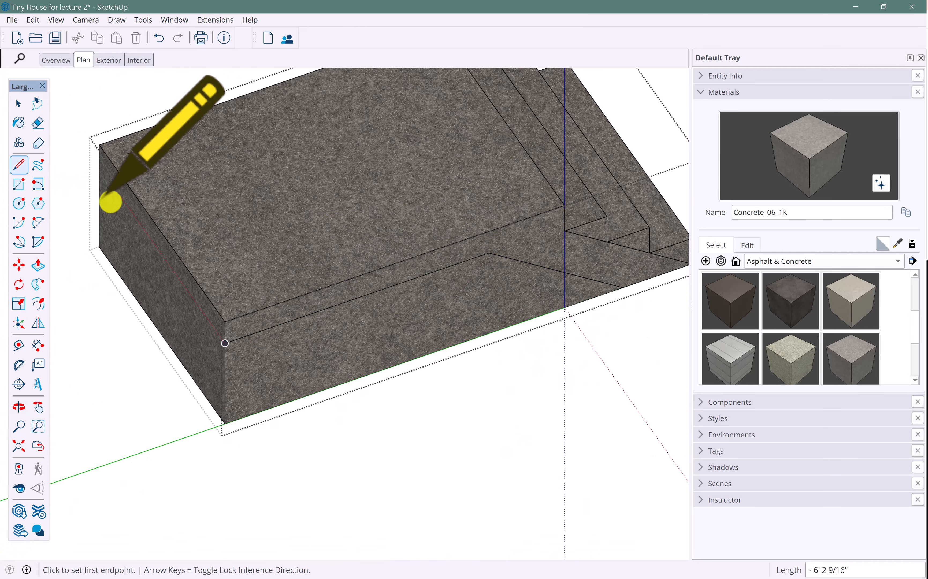
click(225, 343)
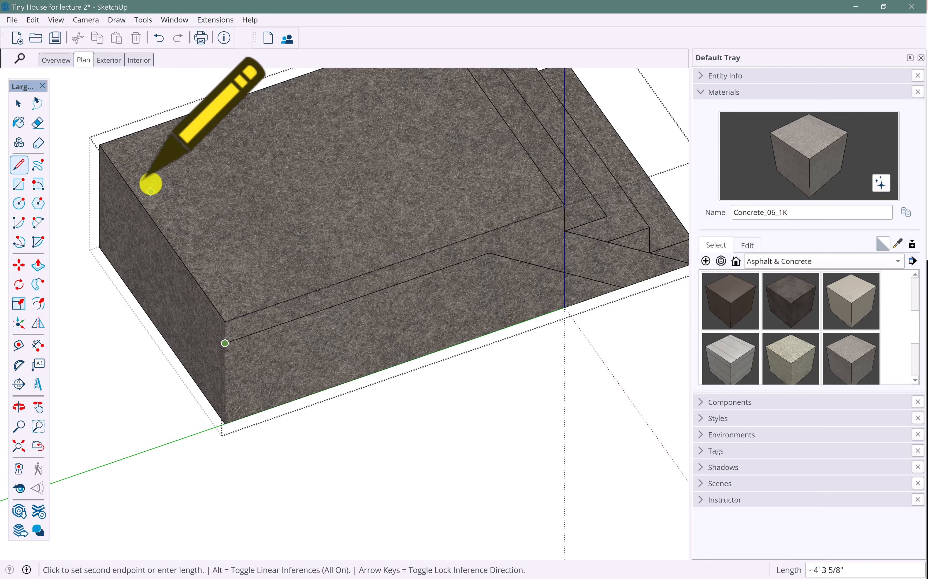
mouse_move(306, 299)
middle_down()
mouse_move(377, 332)
mouse_move(514, 357)
mouse_move(265, 313)
middle_up()
key(r)
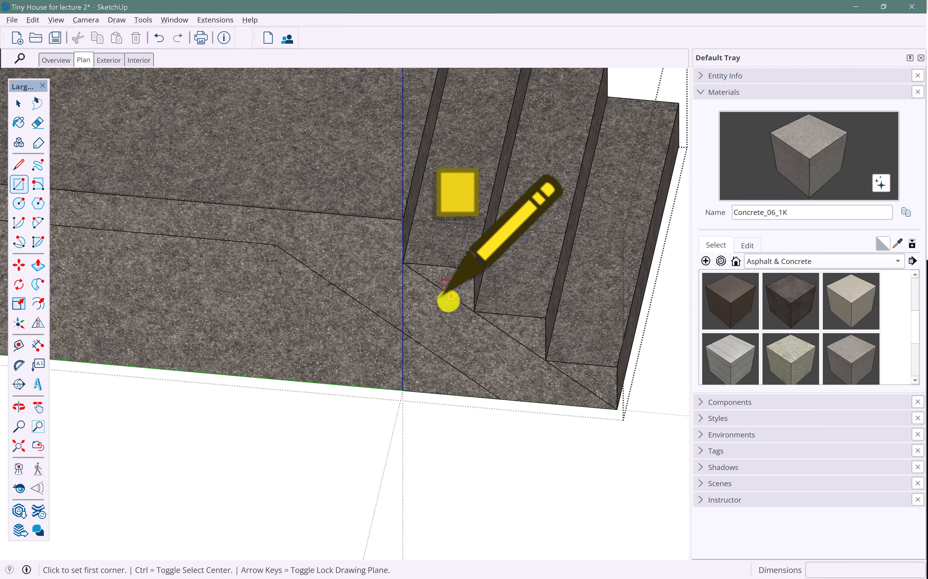
Erase the diagonal along the step corners and move the remaining parallel diagonal about 6" closer to the steps
key(e)
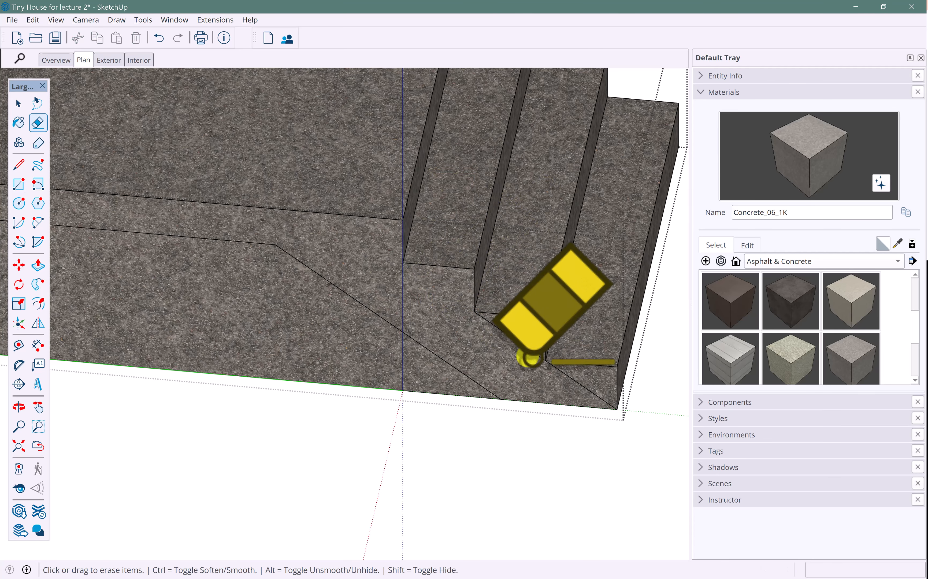
click(525, 347)
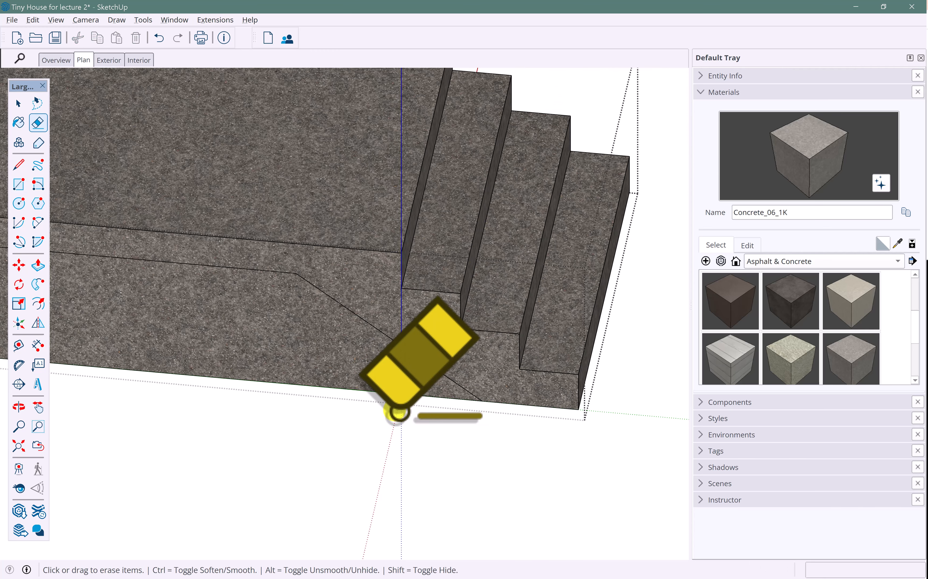
shift+middle_drag(400, 408, 466, 383)
key(space)
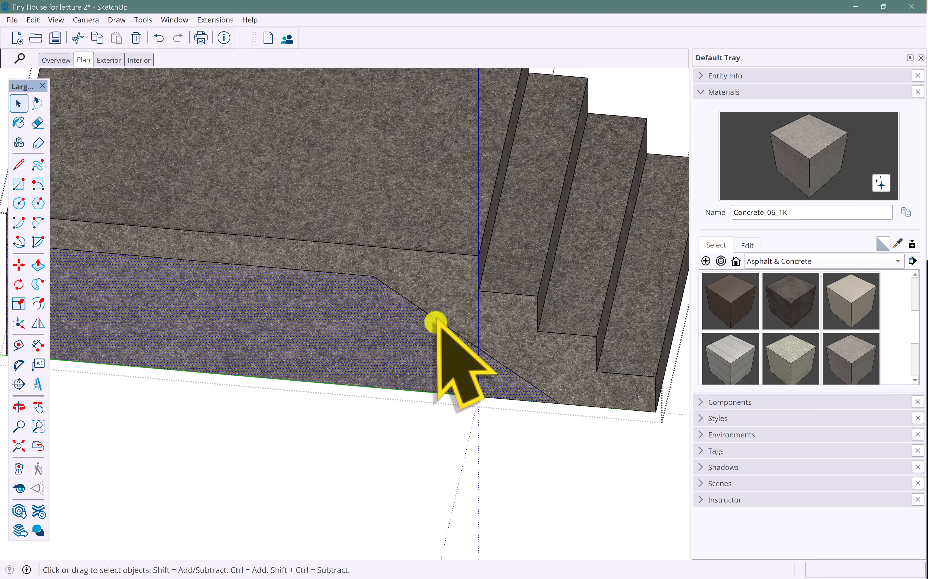
click(438, 321)
key(m)
click(328, 333)
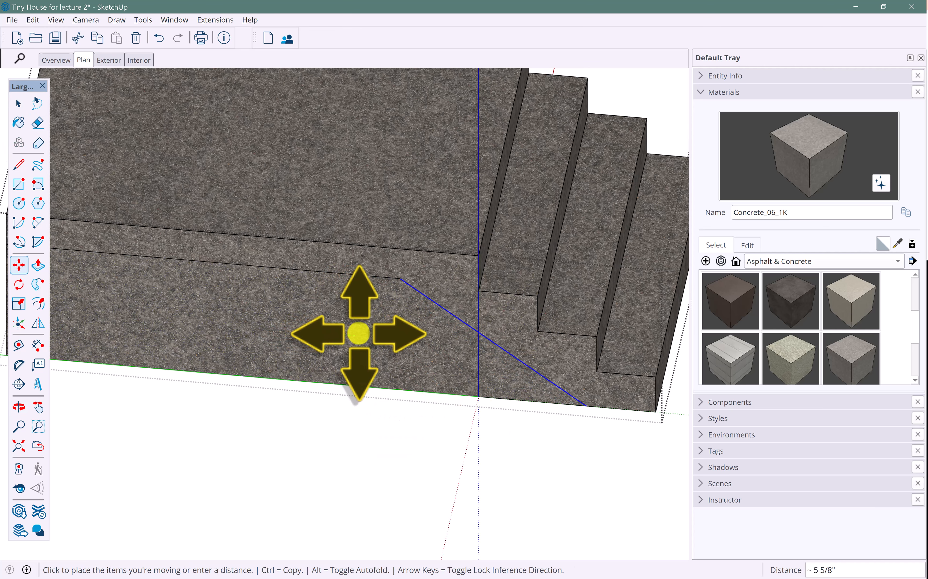
middle_drag(367, 335, 306, 270)
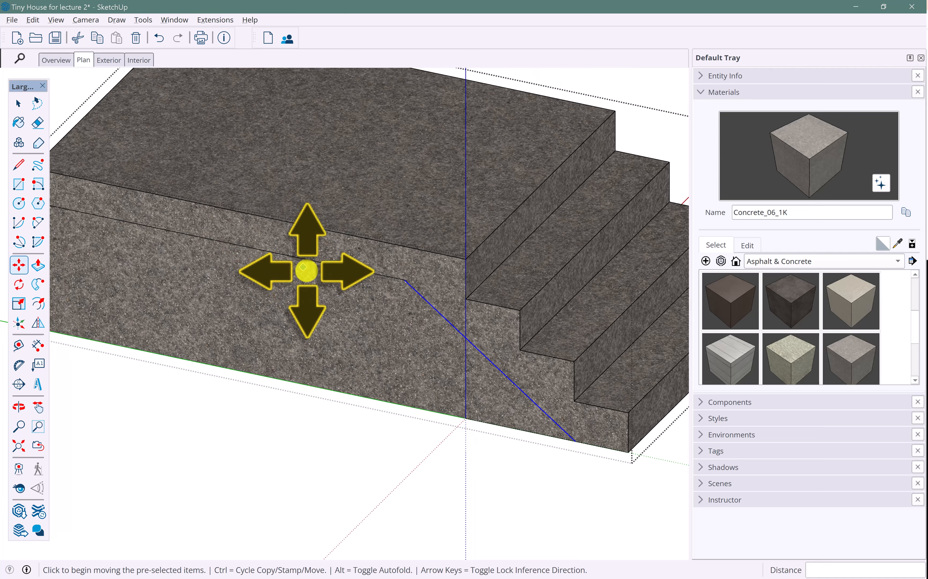
key(p)
click(314, 293)
key(Escape)
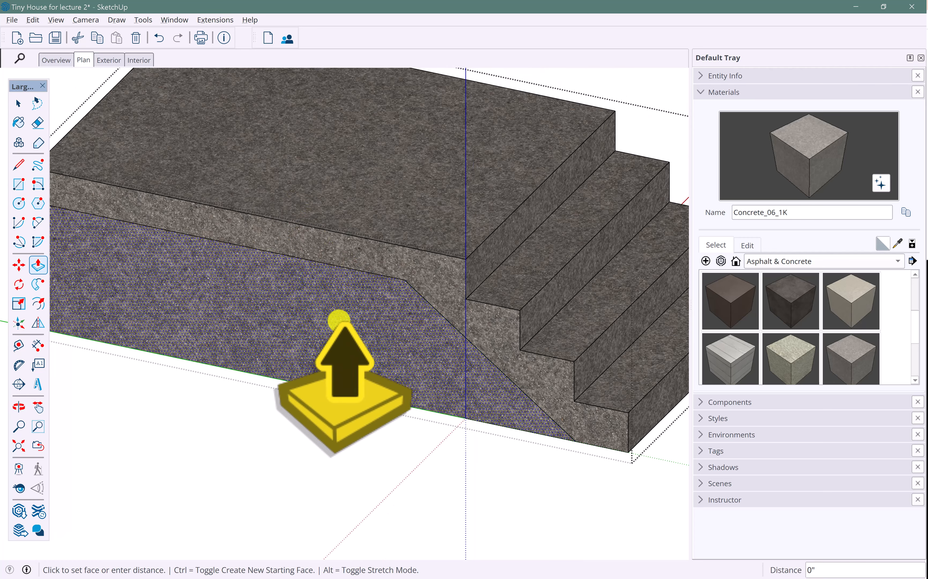
key(Escape)
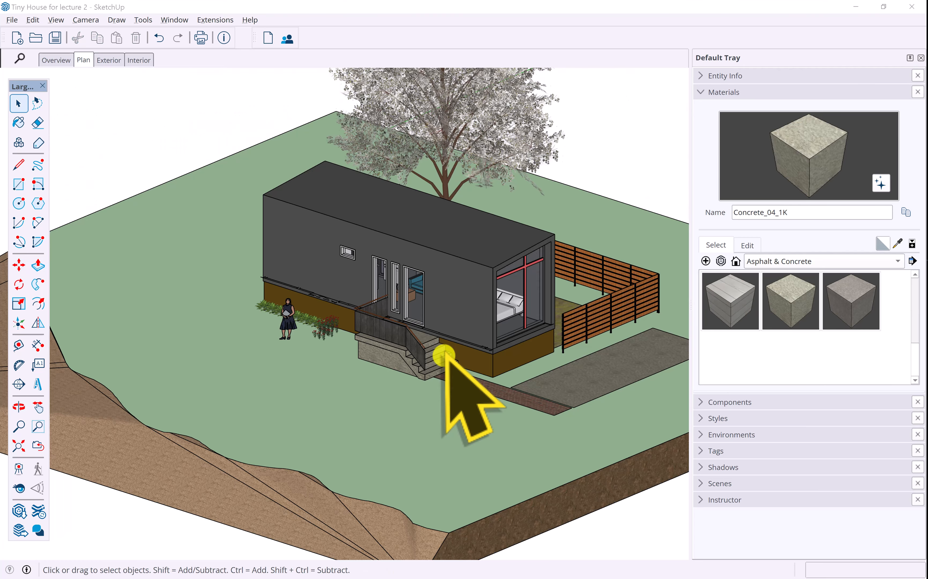
Within the terrain group, hide the long triangulation edges crossing the front slope using the Eraser, and exit the group
middle_drag(441, 348, 485, 291)
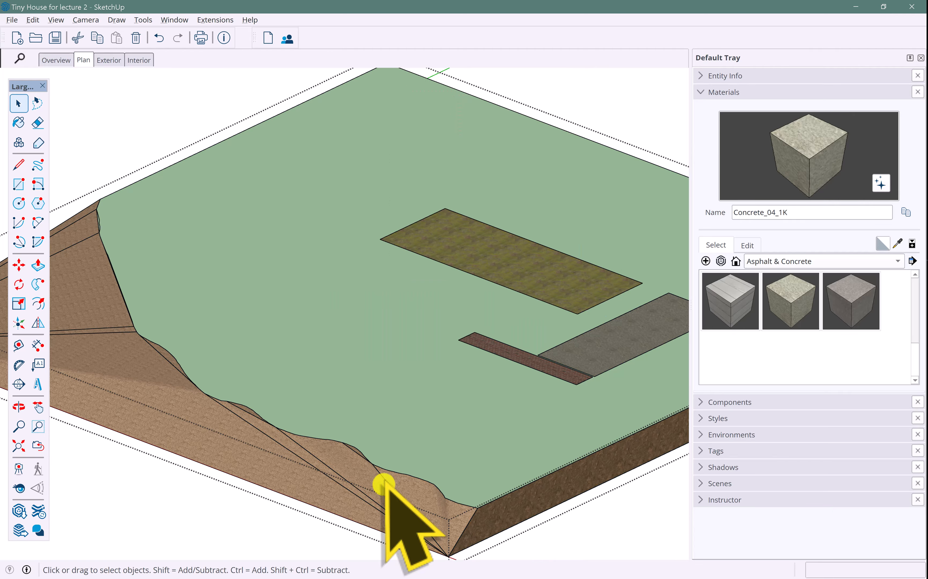
middle_drag(382, 484, 383, 481)
scroll(421, 496, up, 5)
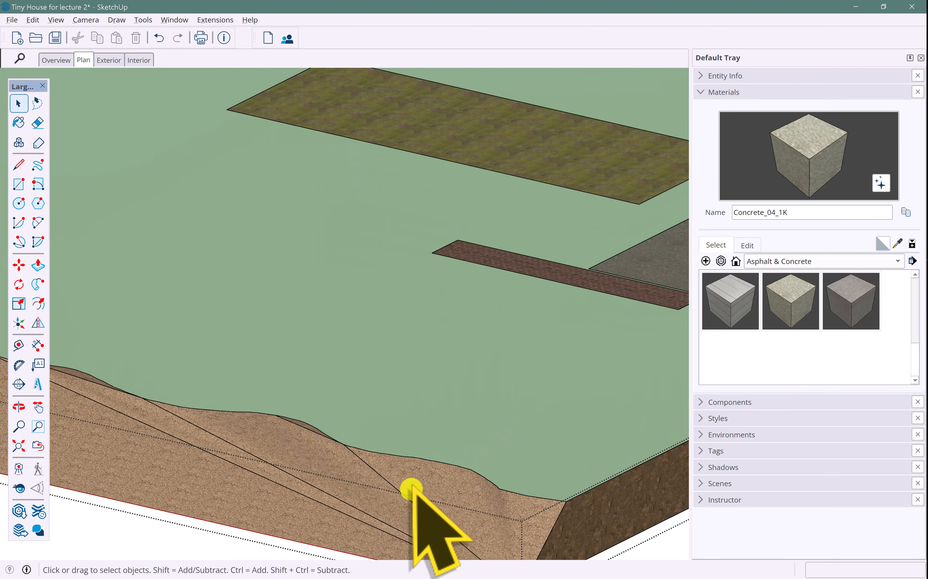
scroll(411, 488, up, 1)
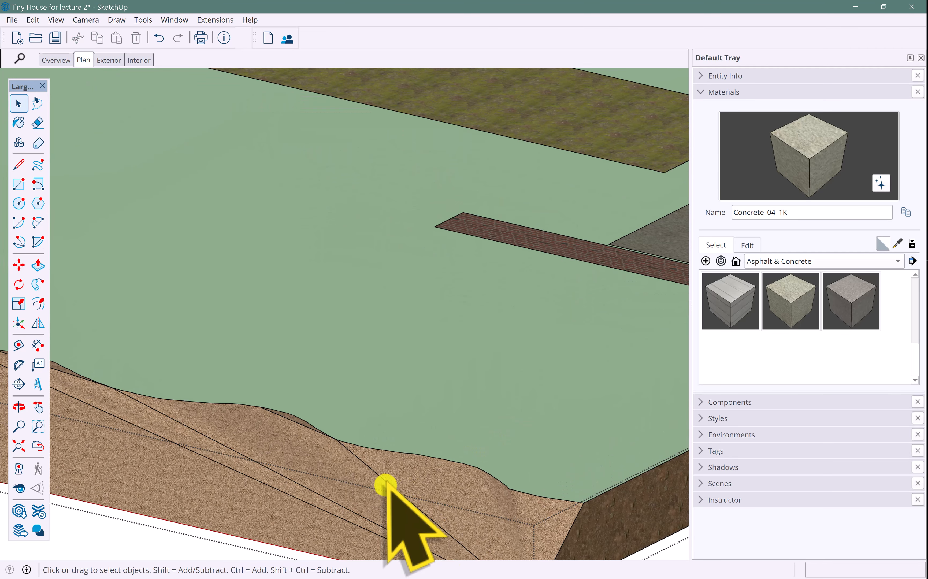
scroll(303, 439, down, 5)
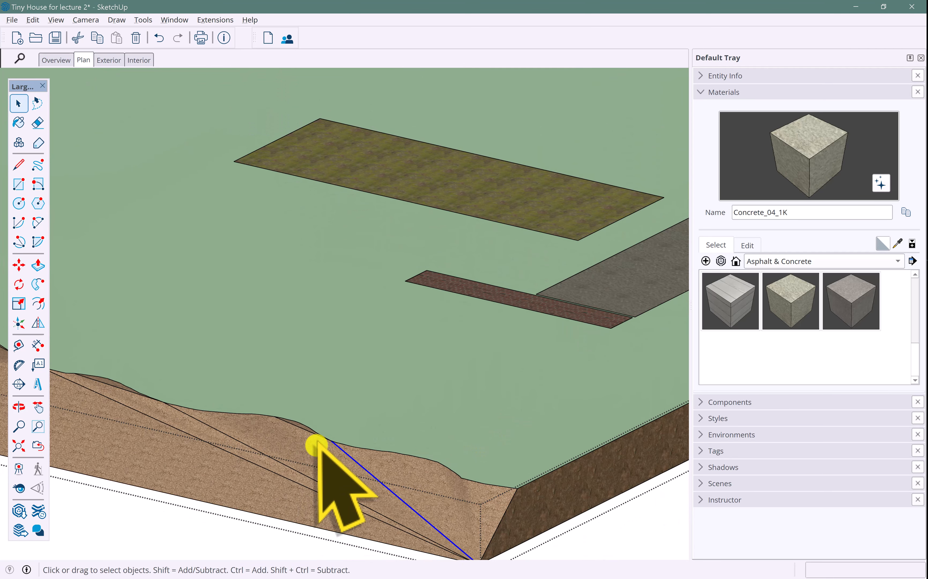
scroll(327, 452, down, 2)
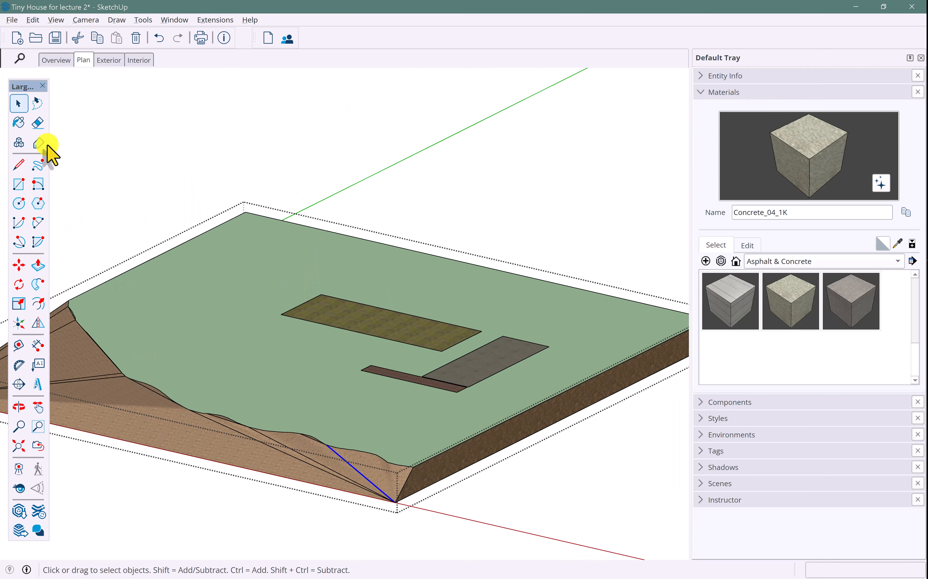
click(38, 123)
key(shift)
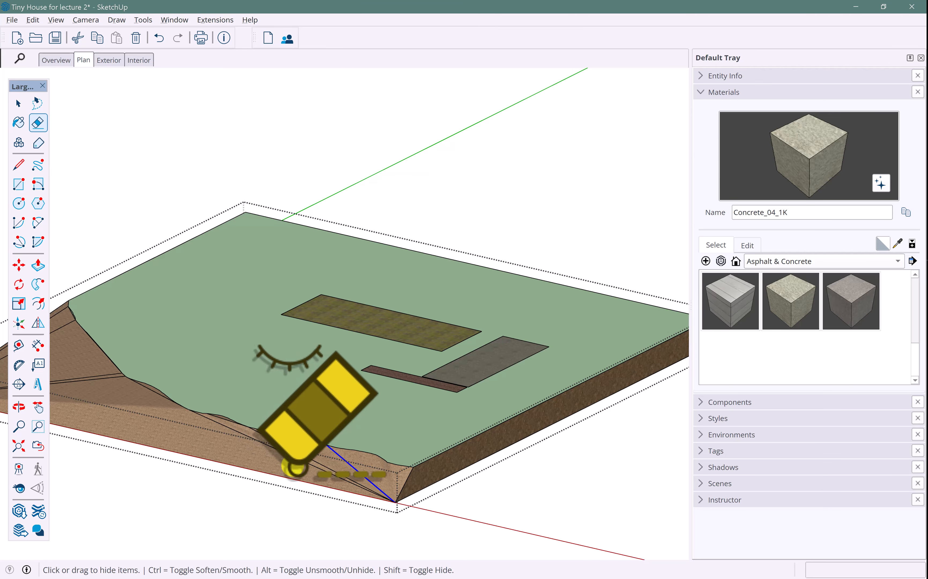
mouse_move(317, 460)
middle_down()
mouse_move(275, 404)
mouse_move(424, 446)
mouse_move(159, 433)
middle_up()
click(20, 106)
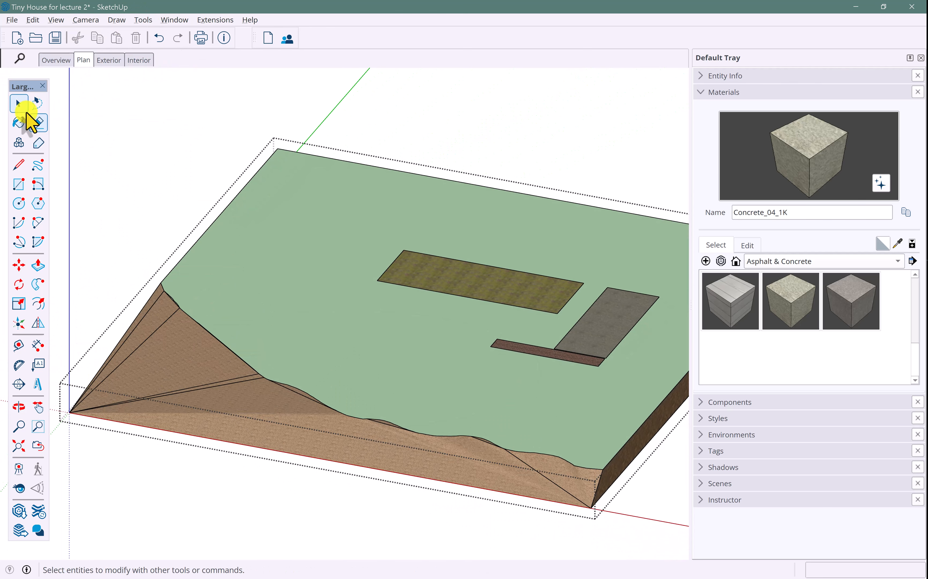
click(21, 105)
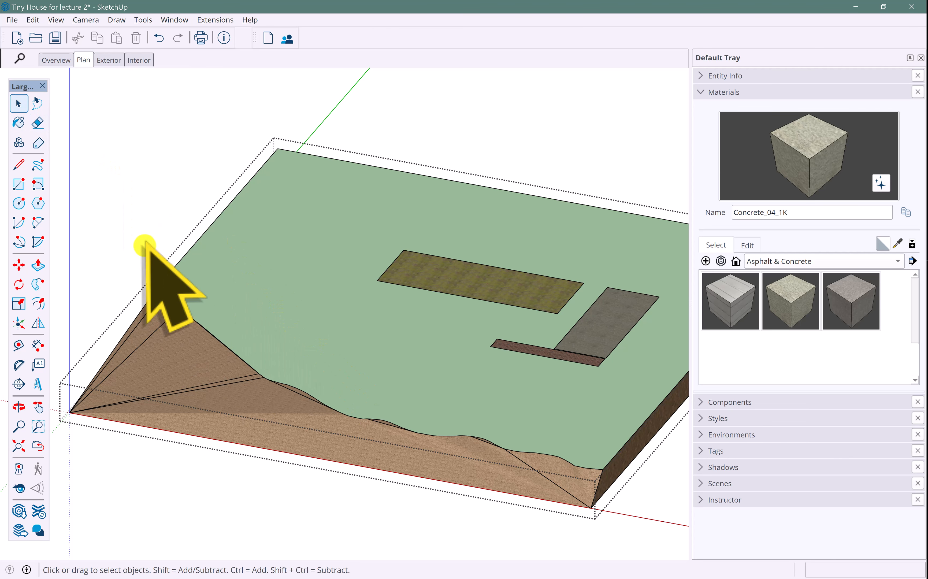
click(146, 247)
Select the terrain group, open its Soften/Smooth Edges settings, and collapse the material settings
click(556, 359)
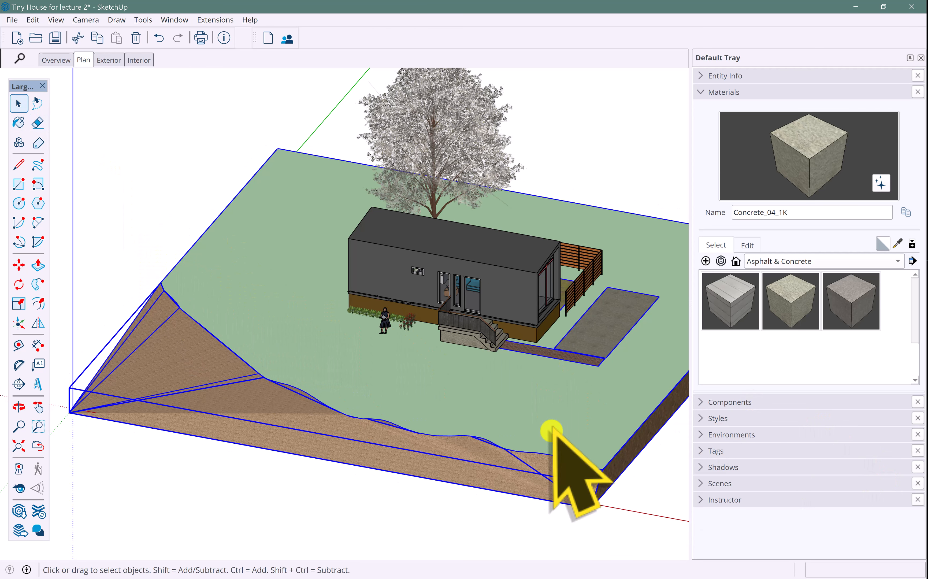
right_click(522, 417)
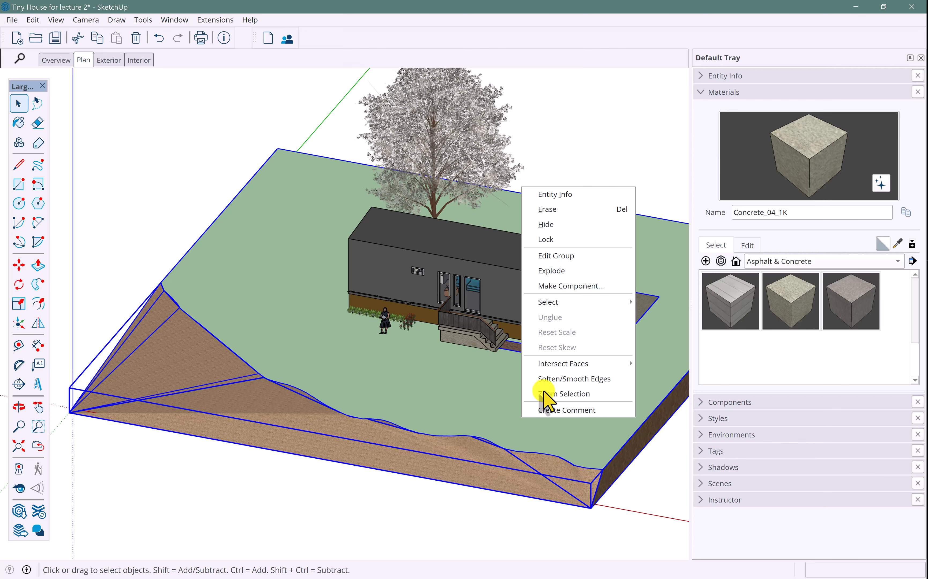
click(546, 380)
click(702, 93)
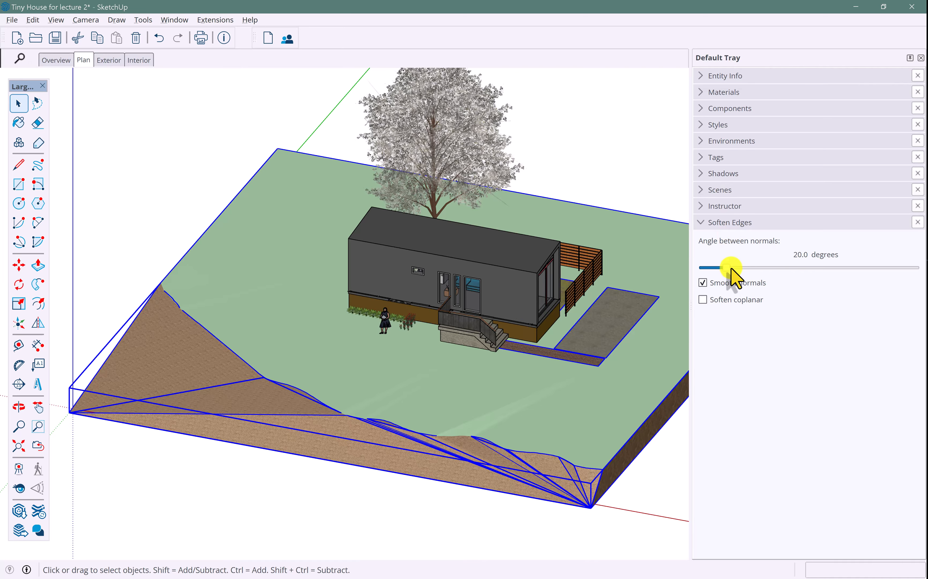
Soften the terrain edges with a 180-degree angle between normals and clear the selection
mouse_move(732, 269)
mouse_down()
mouse_move(792, 276)
mouse_move(912, 269)
mouse_up()
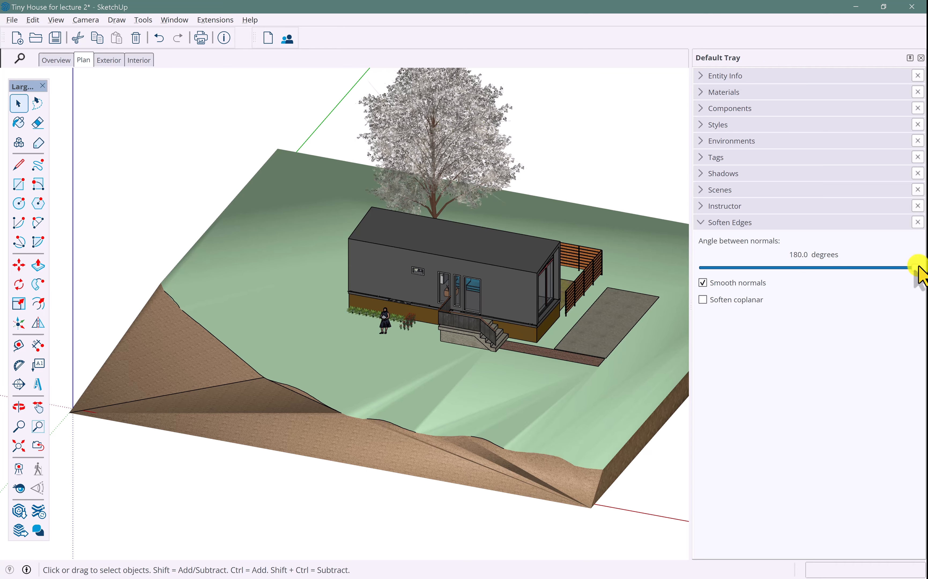
click(296, 435)
click(285, 486)
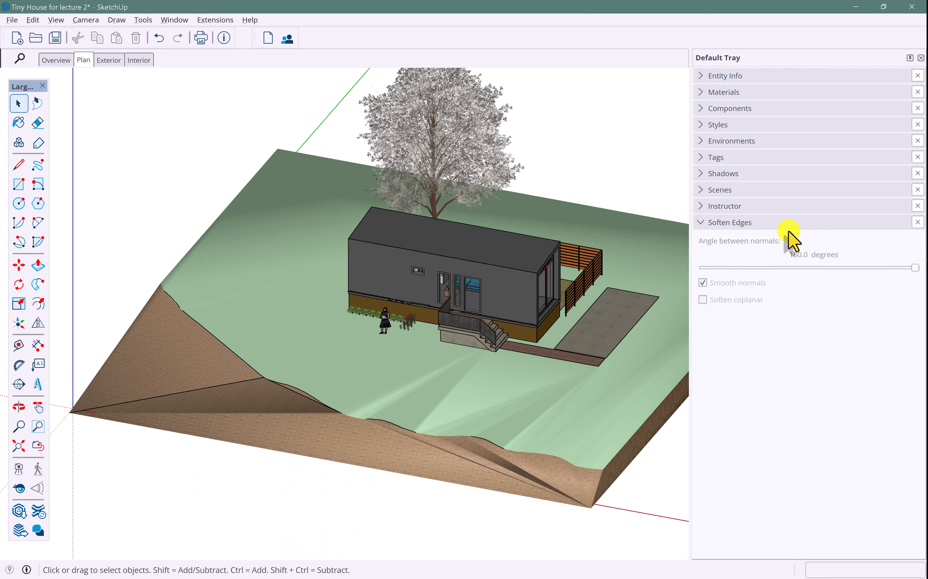
Reselect the terrain group and set the softening angle between normals to 8.2 degrees
click(517, 410)
drag(915, 270, 716, 280)
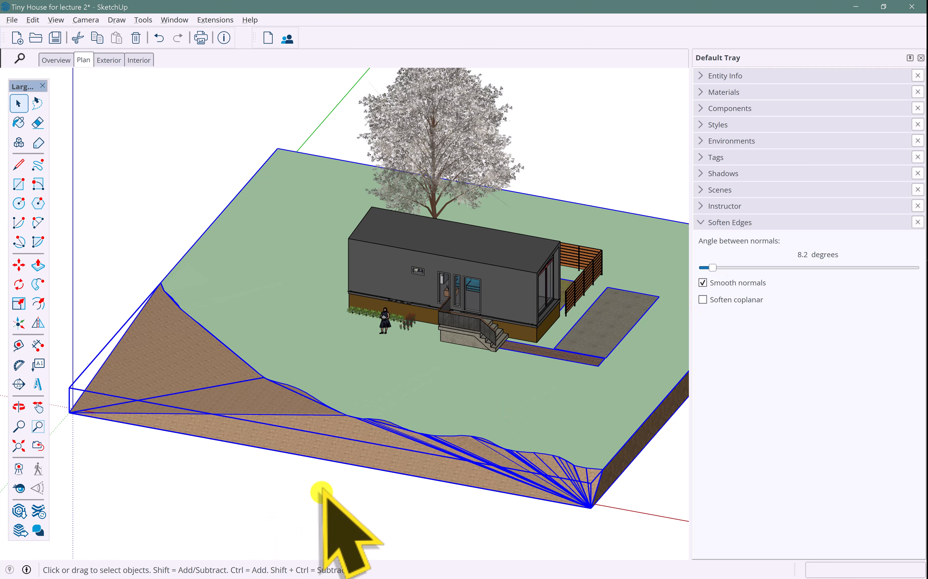
Clear the terrain selection and inspect the softened slope and ground around the house from several angles
scroll(324, 487, up, 1)
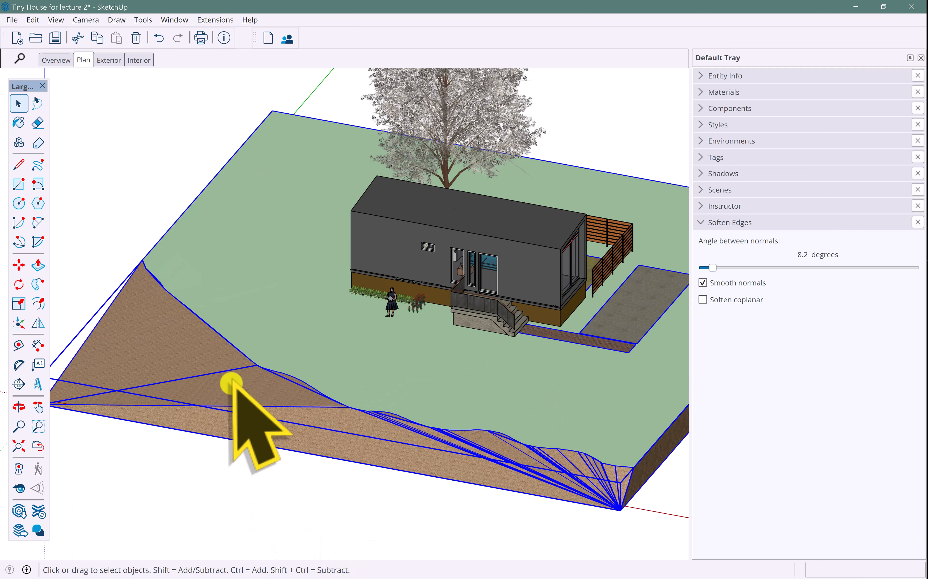
double_click(191, 335)
click(62, 195)
scroll(399, 424, up, 1)
mouse_move(399, 424)
middle_down()
mouse_move(337, 402)
mouse_move(357, 435)
mouse_move(290, 373)
middle_up()
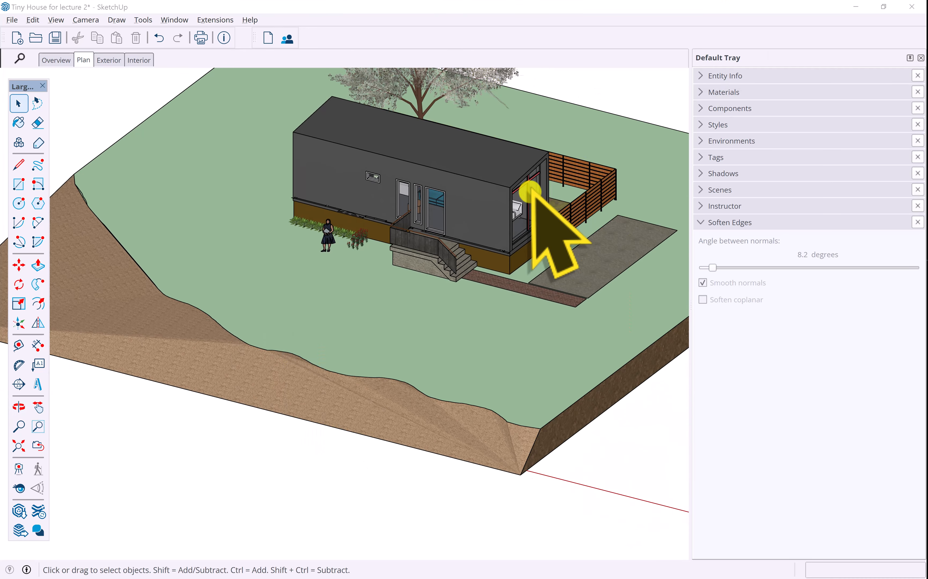
mouse_move(441, 277)
middle_down()
mouse_move(413, 341)
mouse_move(379, 338)
mouse_move(355, 276)
mouse_move(313, 313)
mouse_move(394, 326)
middle_up()
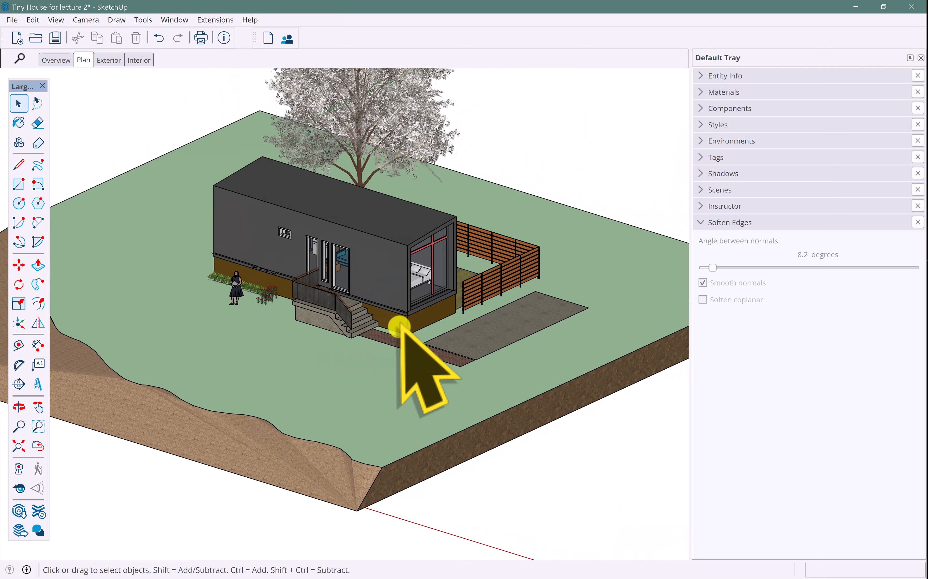
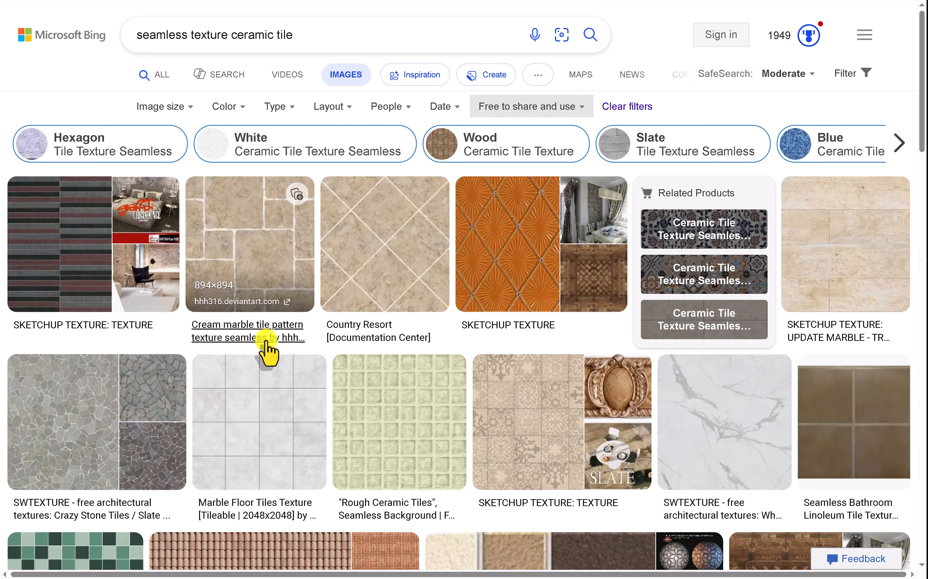
Switch to the browser and look through the Bing image results for "seamless texture ceramic tile"
scroll(269, 348, down, 3)
scroll(274, 337, up, 3)
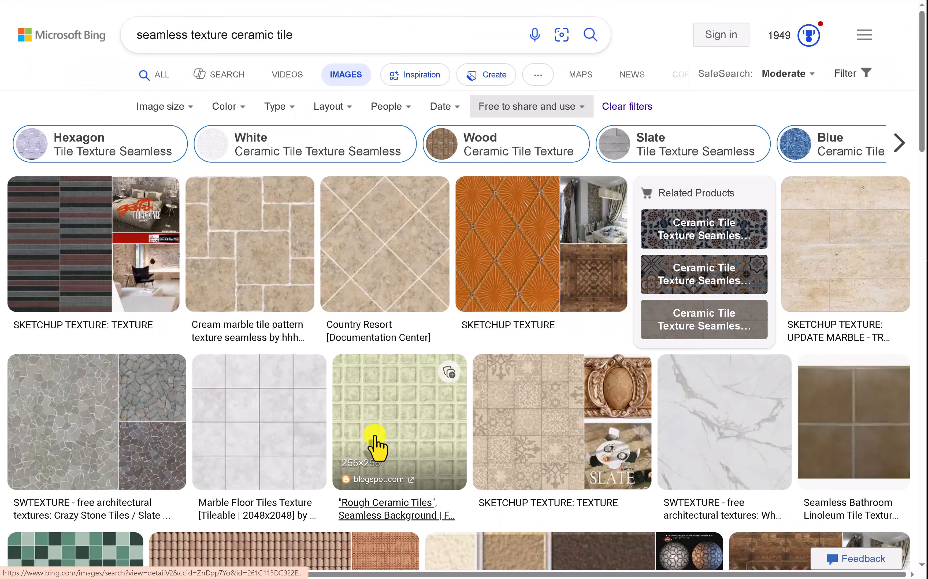
scroll(375, 433, down, 5)
scroll(375, 403, up, 5)
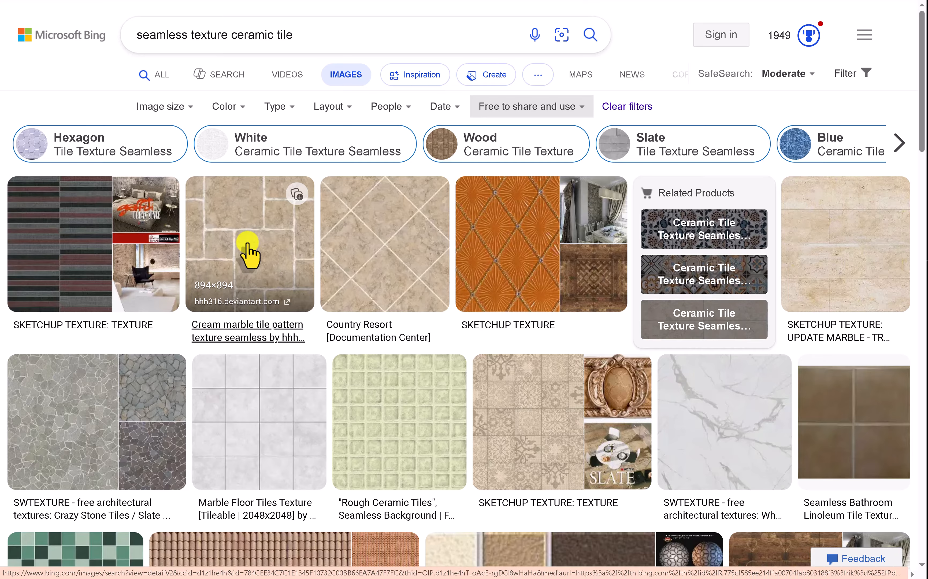
click(306, 31)
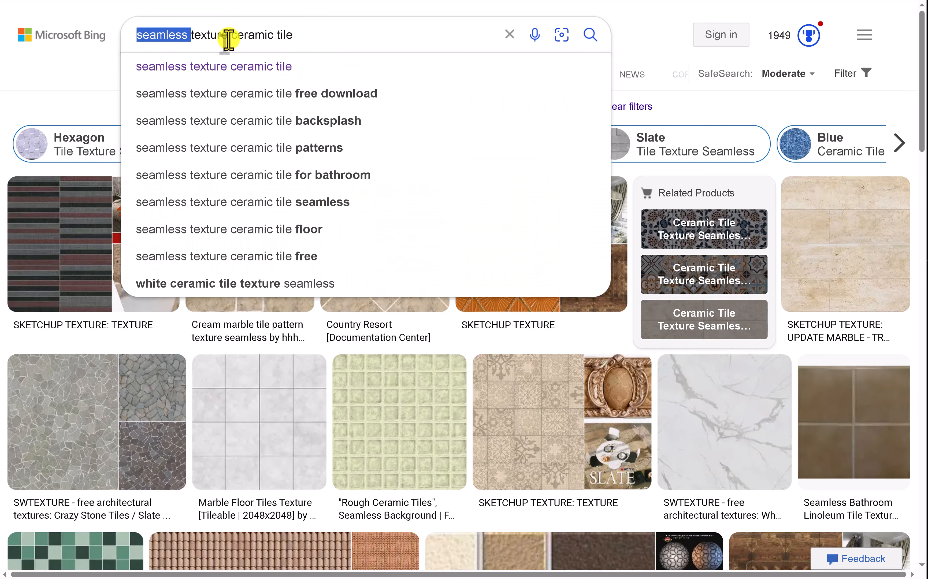
click(94, 66)
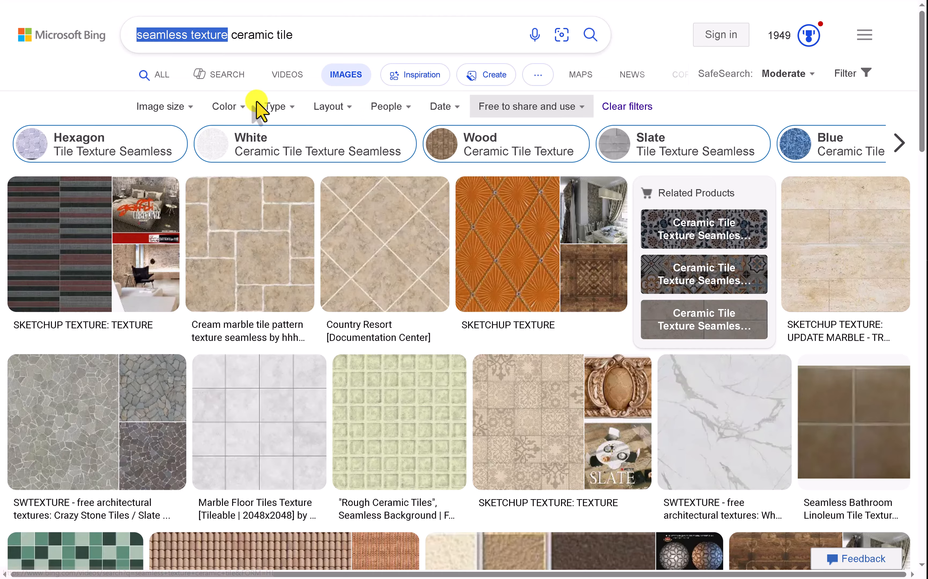
Filter the seamless ceramic tile image results to large images
click(851, 78)
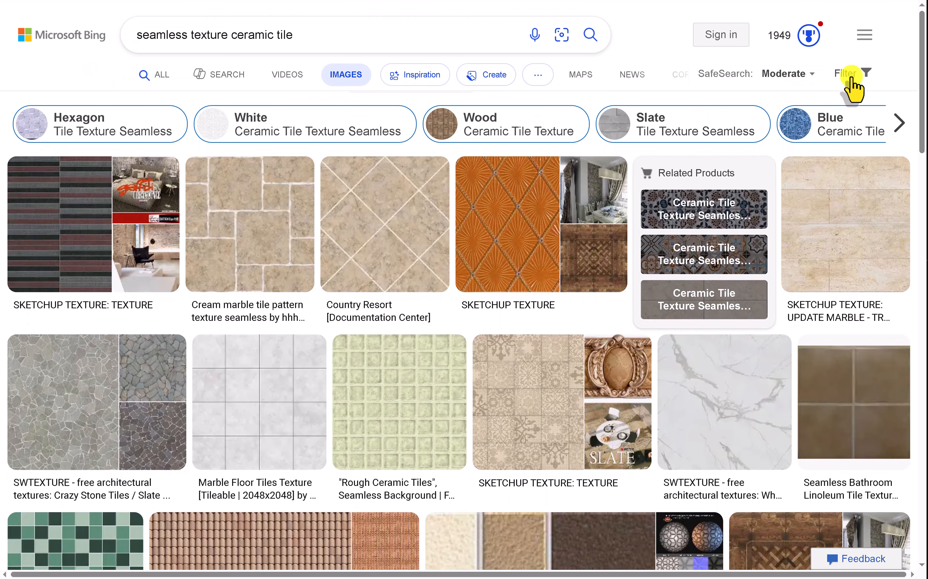
click(851, 78)
click(151, 109)
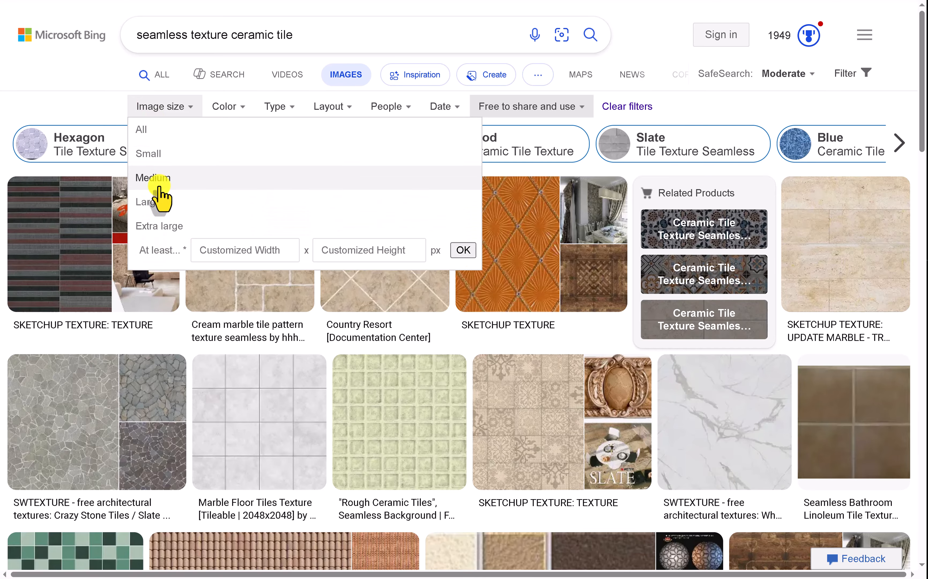
click(158, 202)
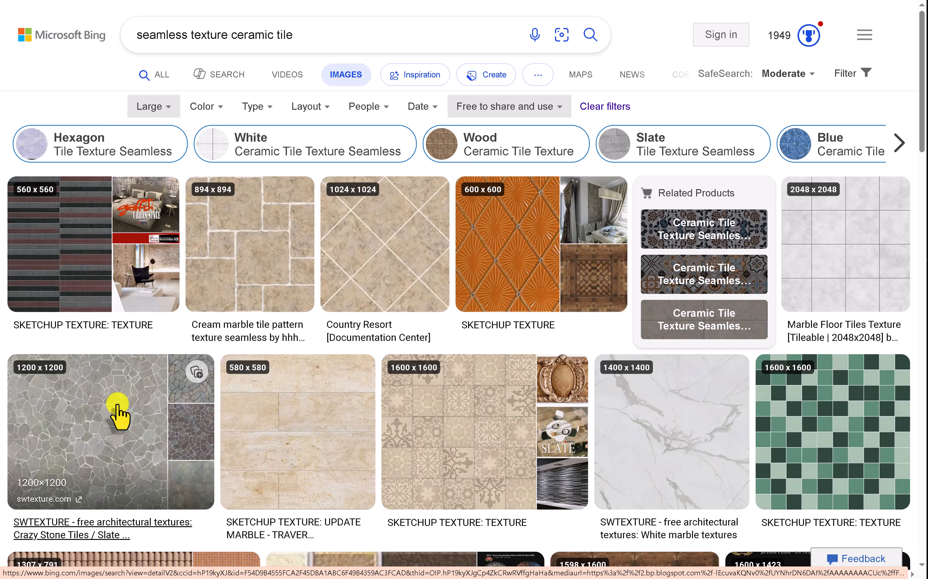
Open the 1200 × 1200 Crazy Stone Tiles texture from swtexture.com full screen, and open the image in a new tab
click(111, 448)
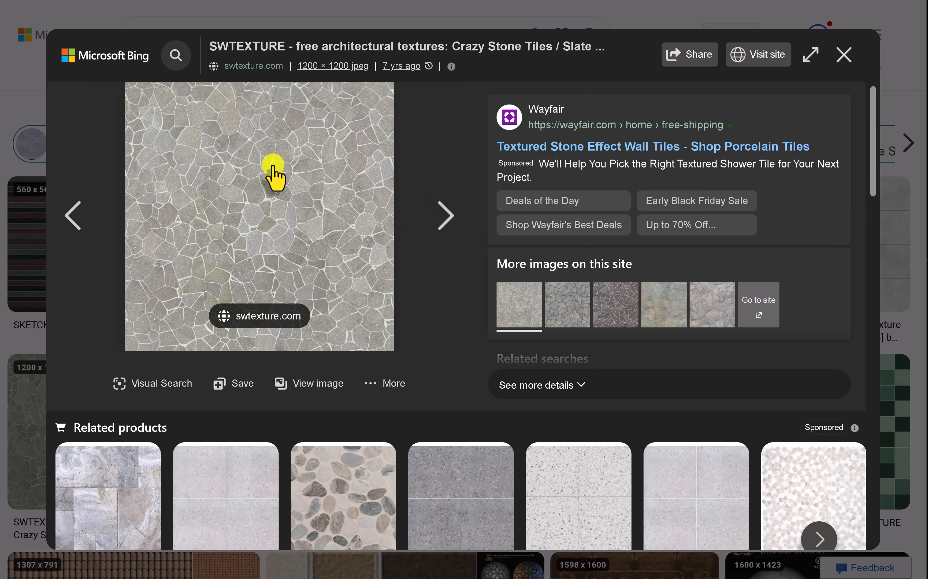
click(308, 385)
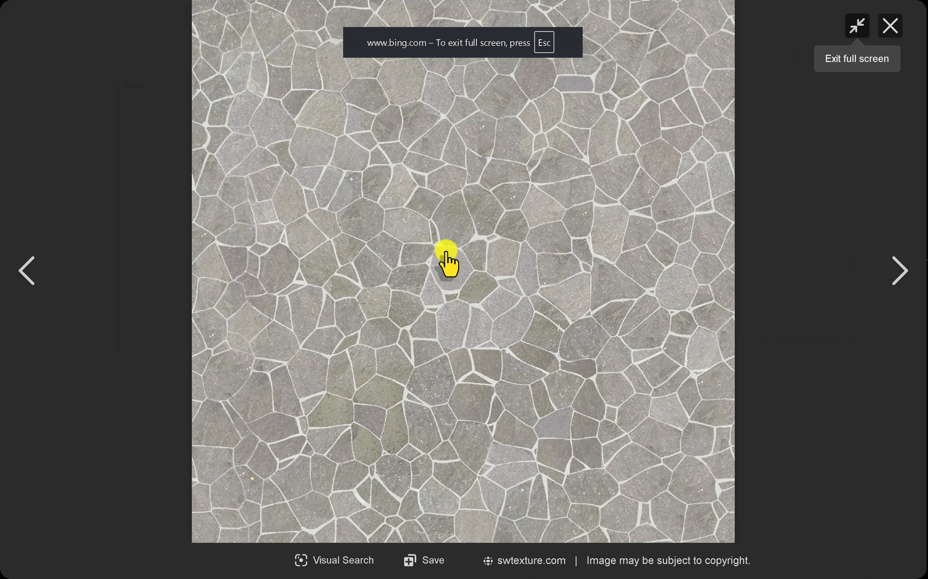
right_click(443, 256)
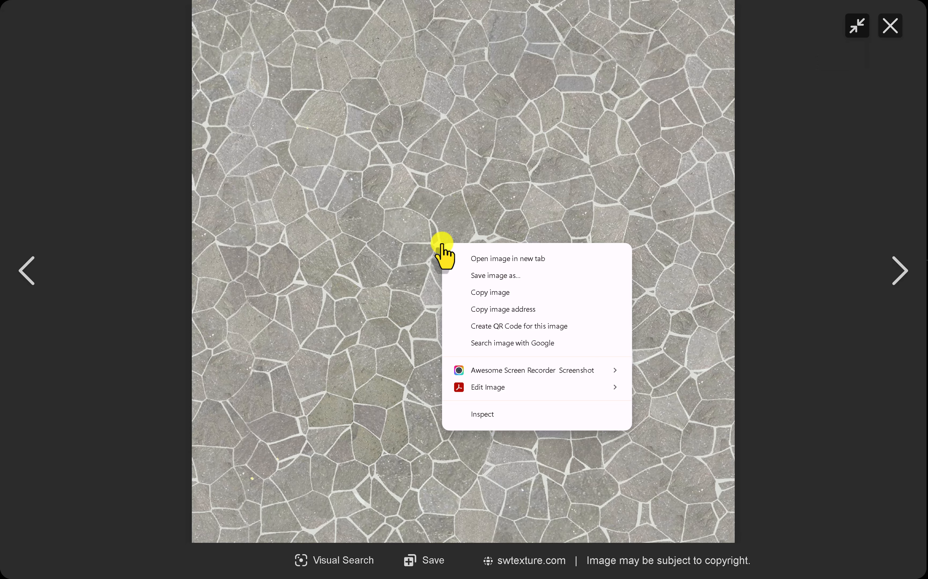
click(477, 259)
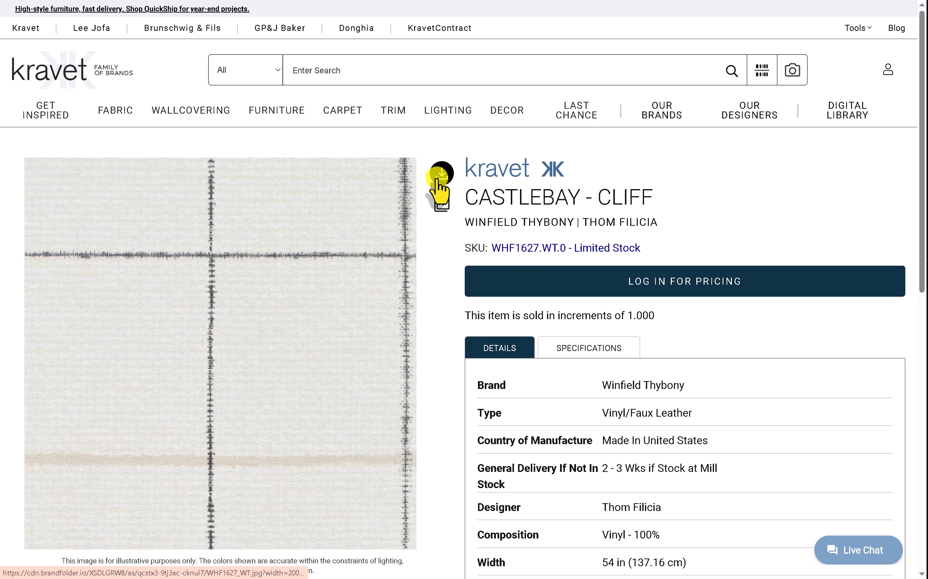
Review the Kravet product page for Castlebay - Cliff, including the image download option and the vertical and horizontal repeat dimensions
scroll(249, 300, down, 2)
scroll(252, 288, up, 2)
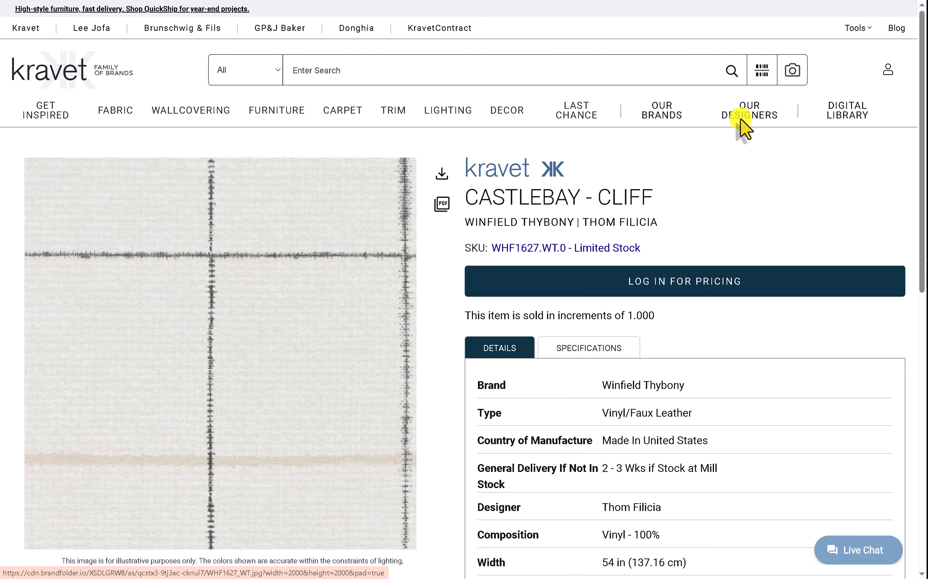
scroll(486, 324, down, 3)
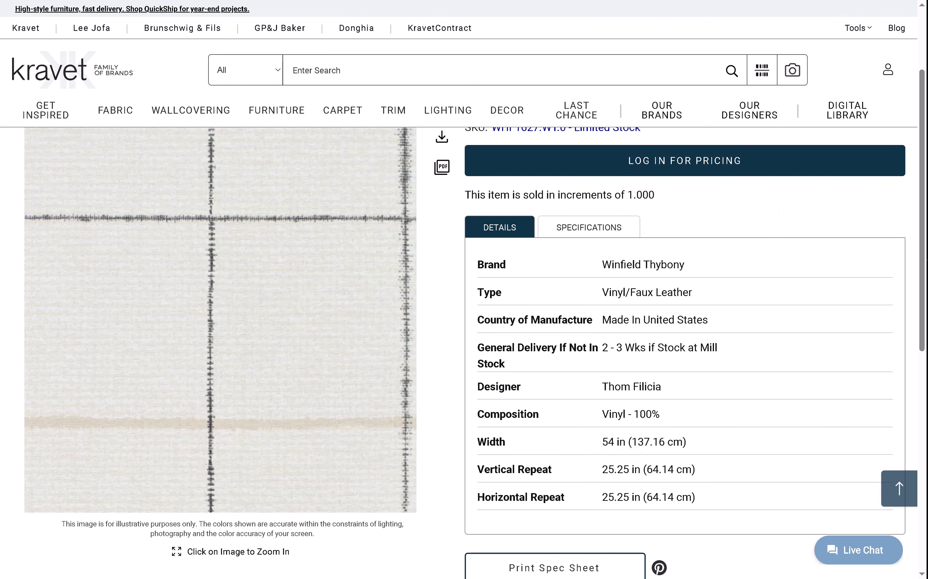
scroll(465, 347, down, 5)
scroll(467, 350, up, 6)
scroll(468, 351, down, 6)
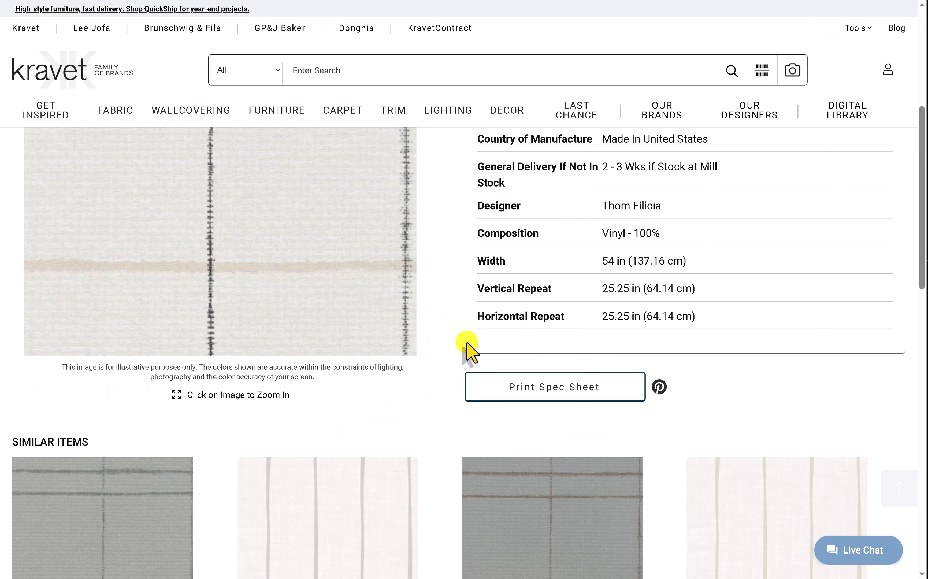
scroll(586, 310, down, 6)
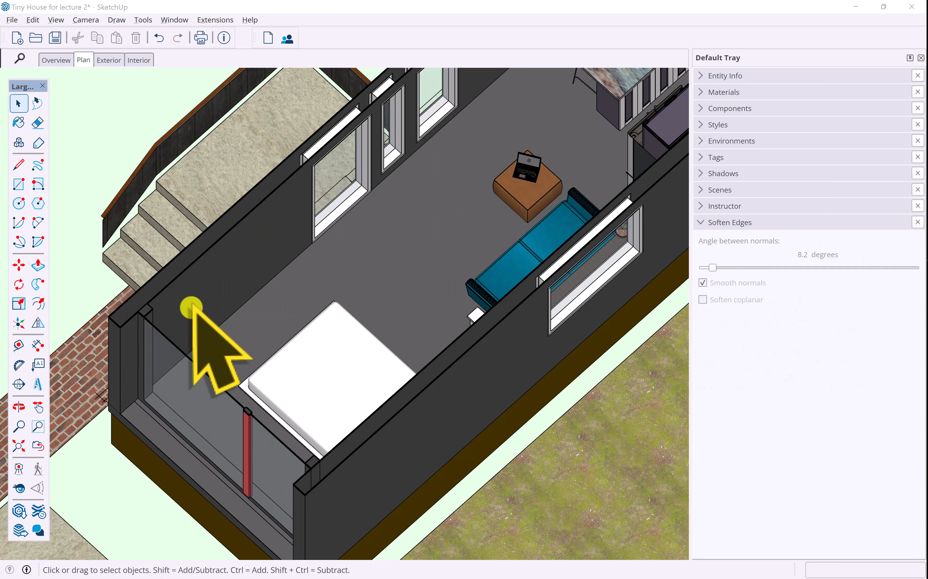
Switch back to SketchUp, open the house group for editing and select its interior floor face
middle_drag(301, 266, 285, 232)
scroll(363, 259, up, 3)
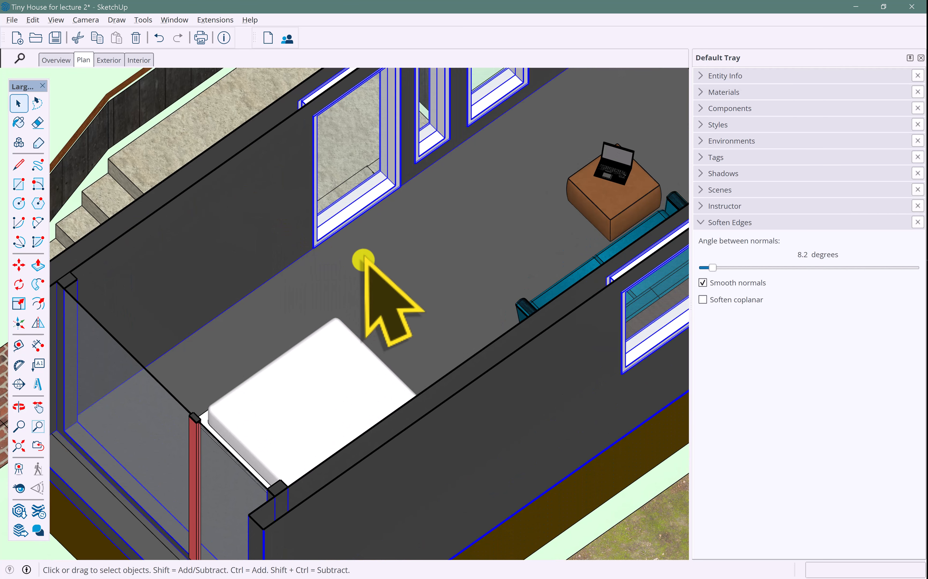
scroll(363, 259, down, 1)
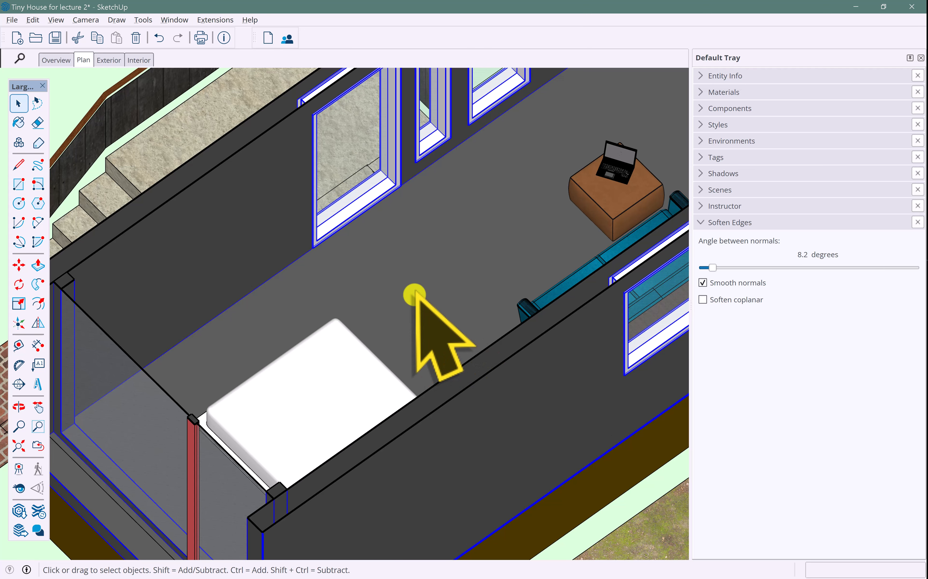
double_click(415, 295)
click(340, 300)
scroll(341, 300, up, 1)
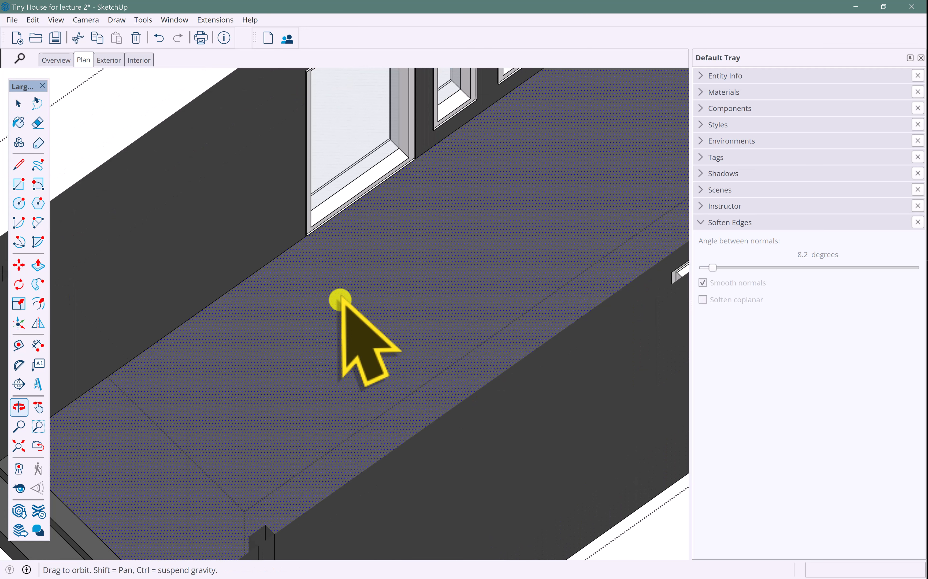
shift+middle_drag(340, 300, 356, 284)
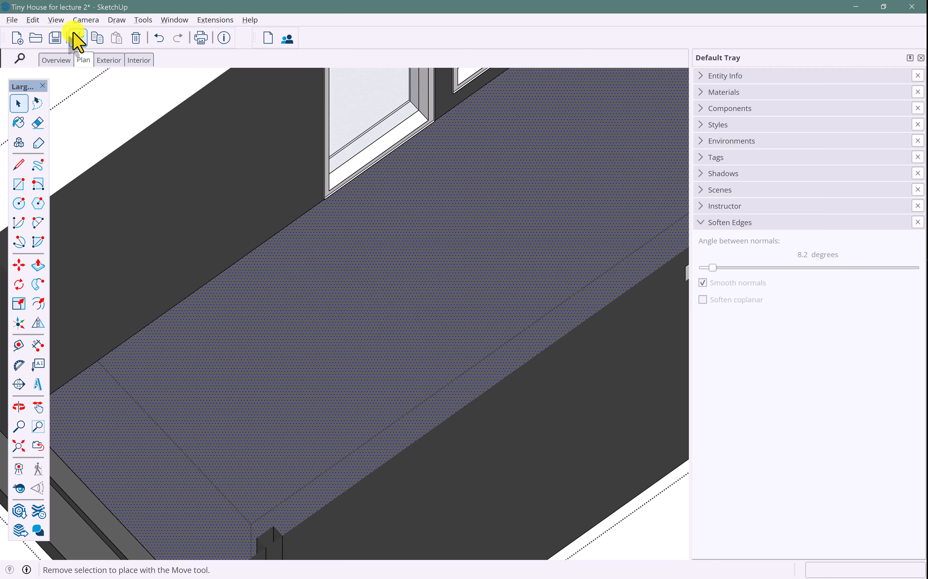
Import "stone31 seamless texture.jpg" as a texture and apply it to the selected floor face at its default size
click(12, 20)
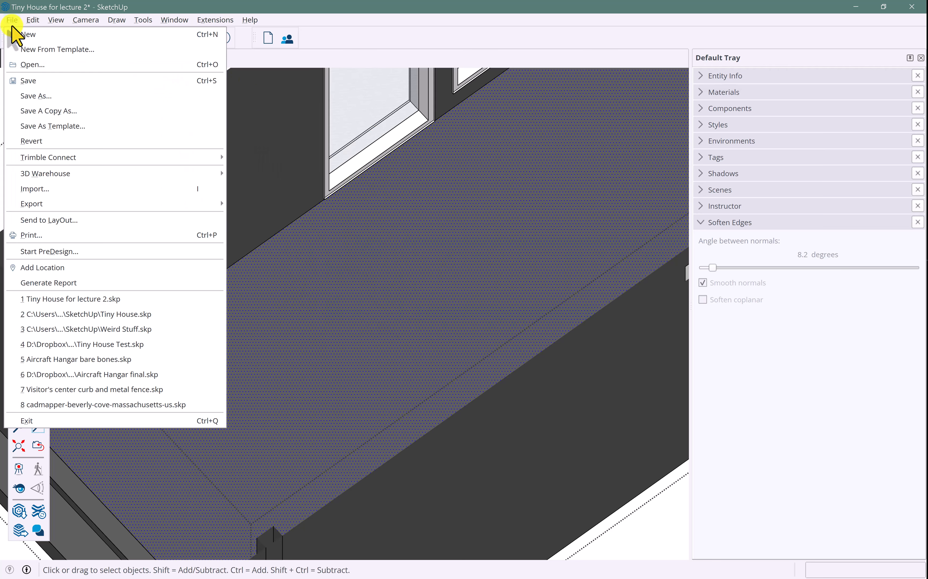
click(61, 187)
click(326, 211)
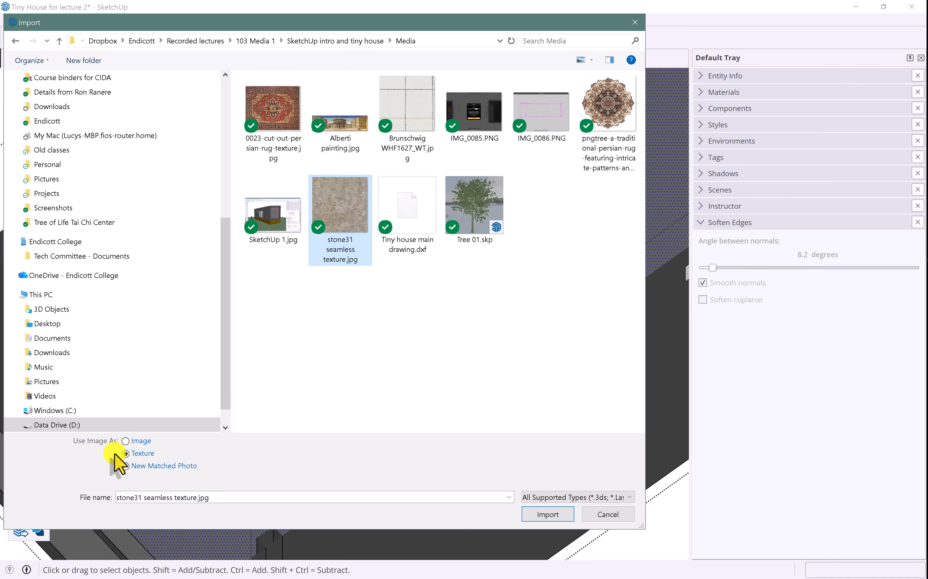
click(532, 515)
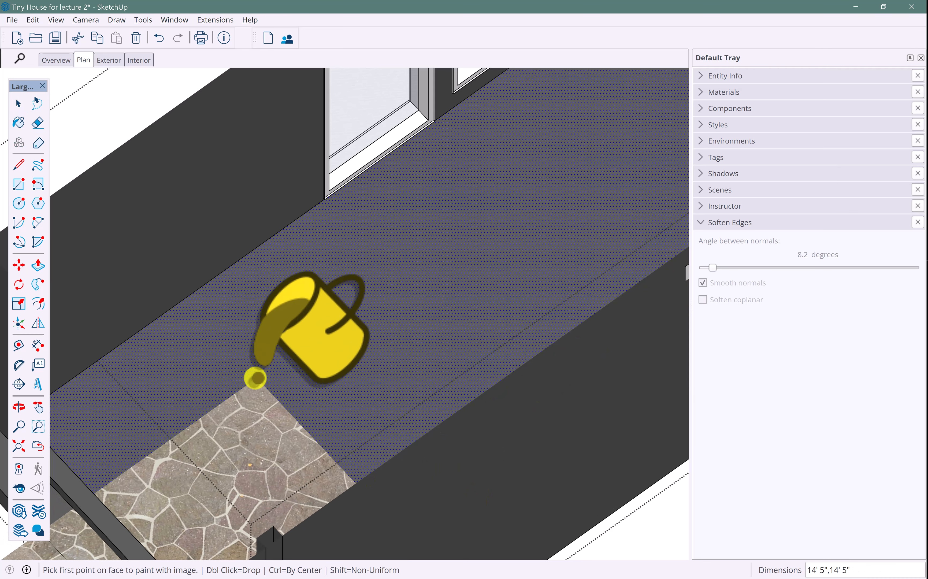
double_click(262, 423)
middle_drag(332, 364, 226, 379)
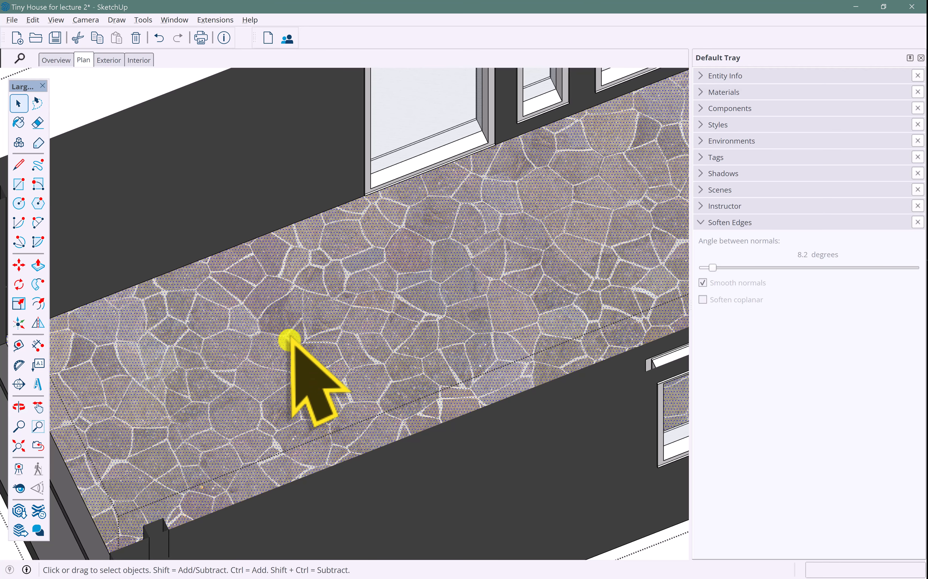
Enter texture position editing for the stone floor and slide the texture across the floor toward the long wall with the wide window
right_click(290, 341)
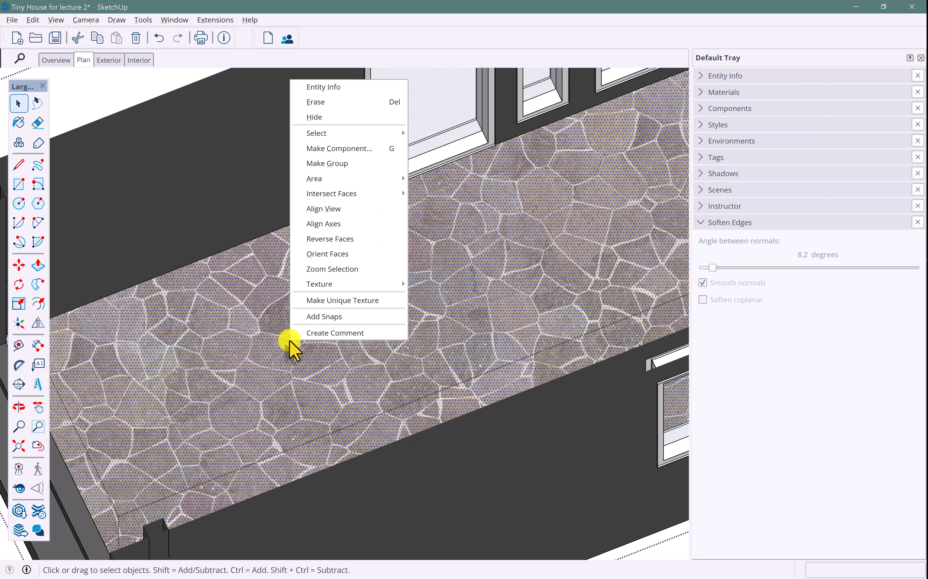
mouse_move(321, 288)
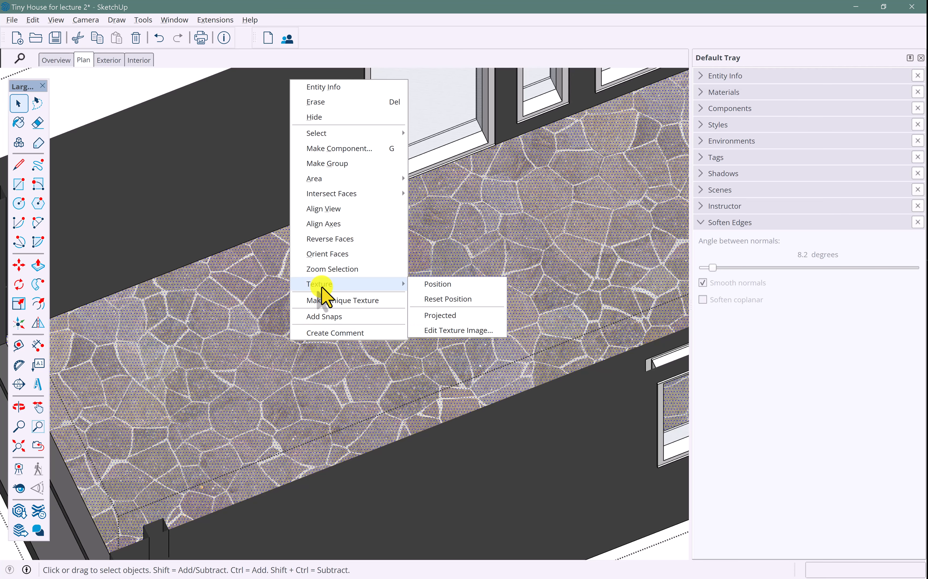
click(419, 284)
scroll(249, 419, down, 5)
shift+middle_drag(248, 421, 178, 422)
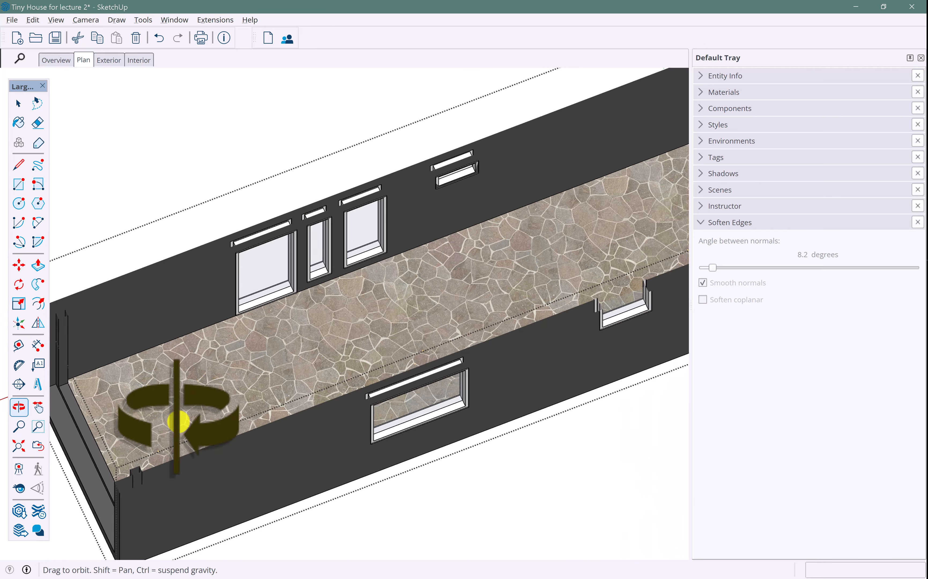
scroll(178, 422, down, 2)
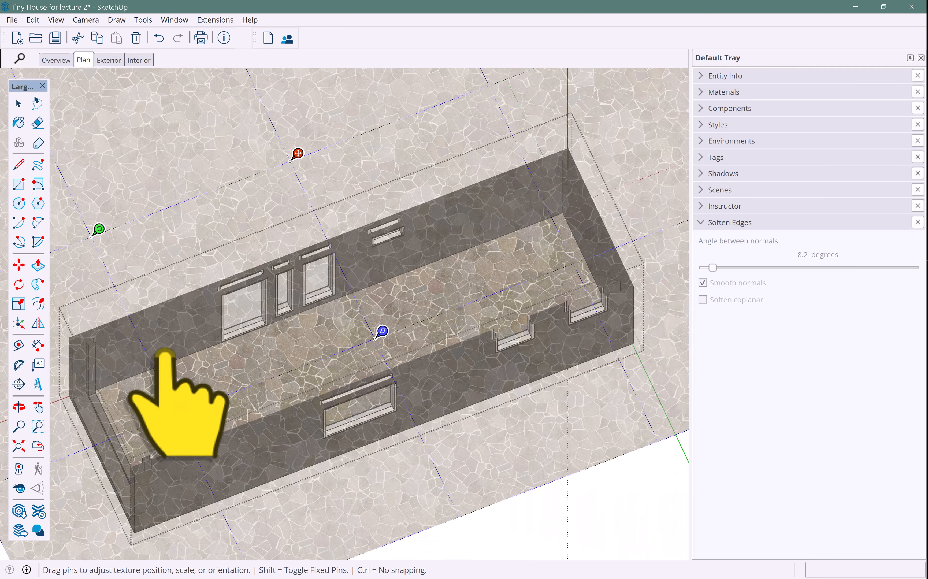
mouse_move(178, 404)
mouse_down()
mouse_move(214, 390)
mouse_move(183, 403)
mouse_up()
mouse_move(99, 229)
mouse_down()
mouse_move(113, 244)
mouse_move(102, 243)
mouse_up()
drag(298, 153, 316, 190)
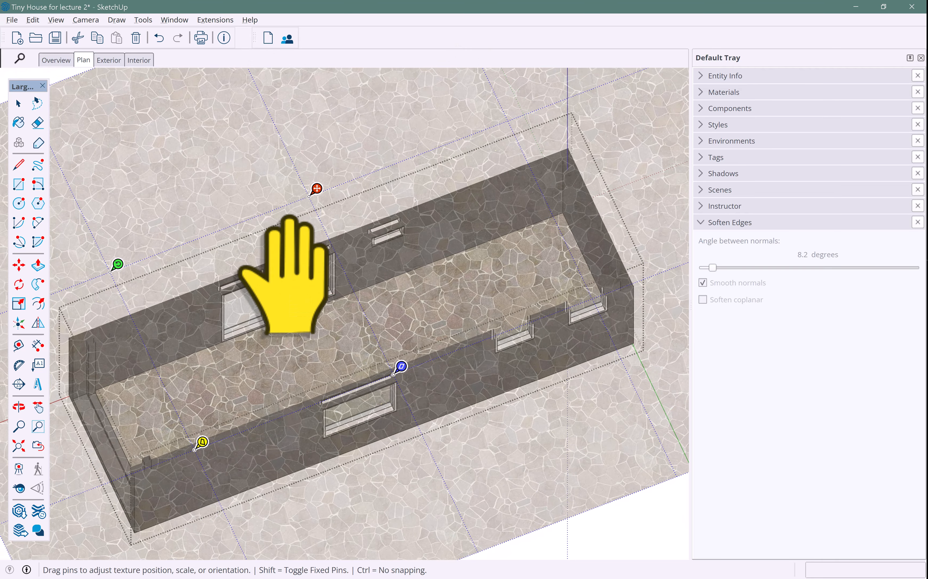
Shift the stone texture slightly back, scale it down with the green rotate/scale pin, and finish positioning
mouse_move(394, 367)
mouse_down()
mouse_move(385, 356)
mouse_move(364, 356)
mouse_move(383, 356)
mouse_up()
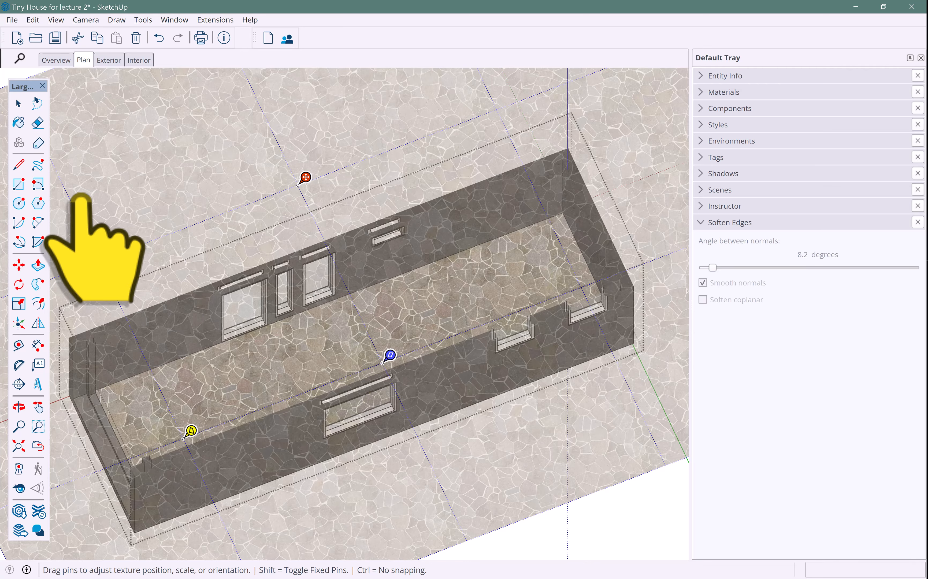
drag(107, 253, 107, 254)
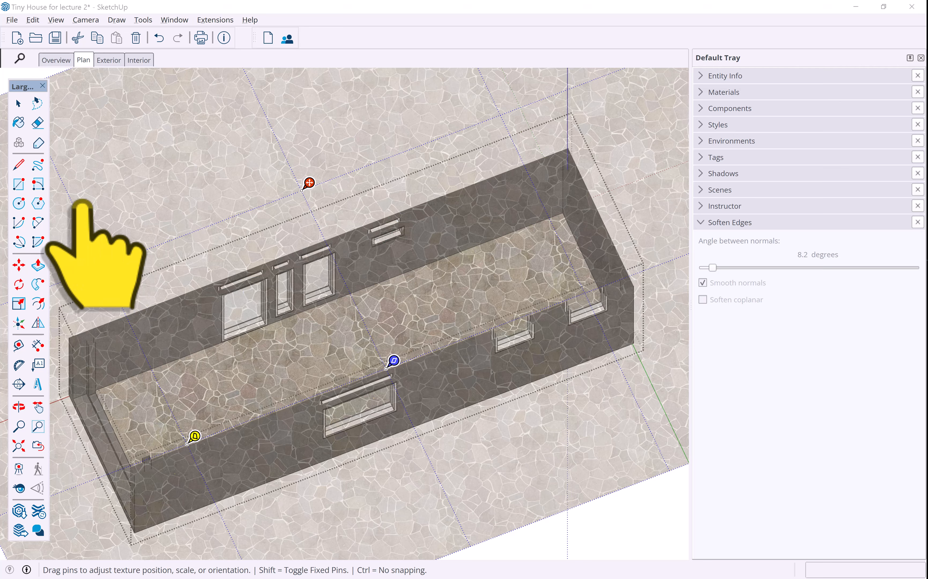
drag(106, 253, 172, 235)
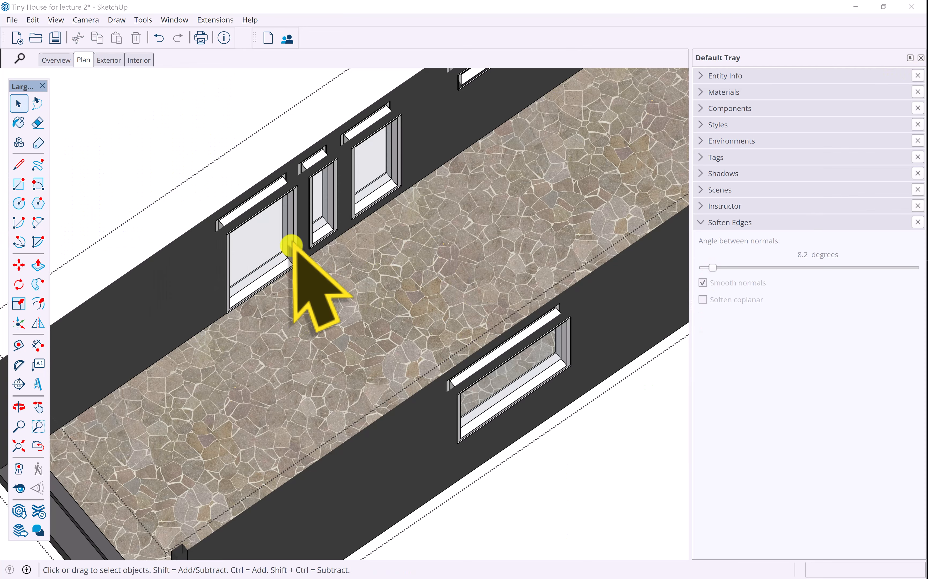
Import the pngtree round Persian rug PNG as an image and place it in the house at its default size
scroll(271, 244, down, 5)
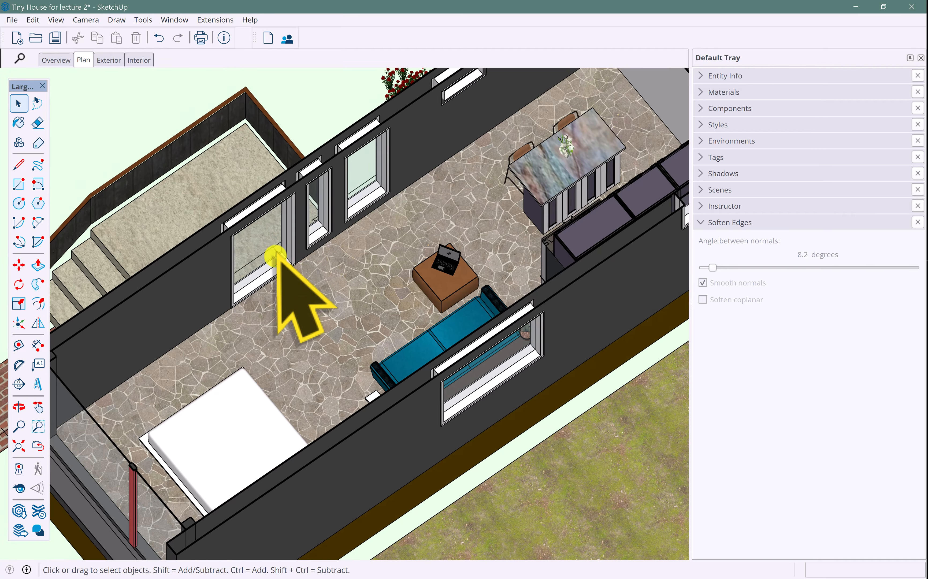
middle_drag(272, 244, 245, 244)
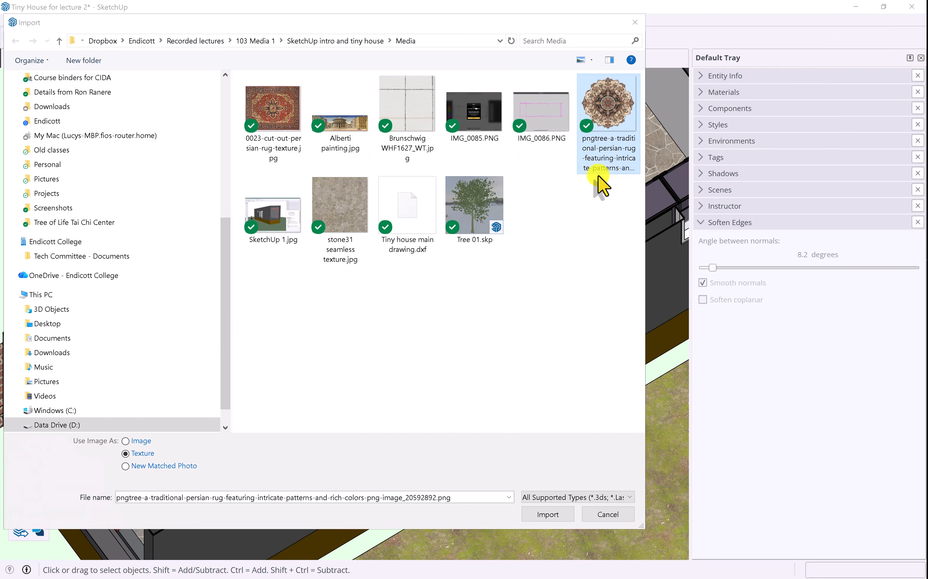
click(125, 441)
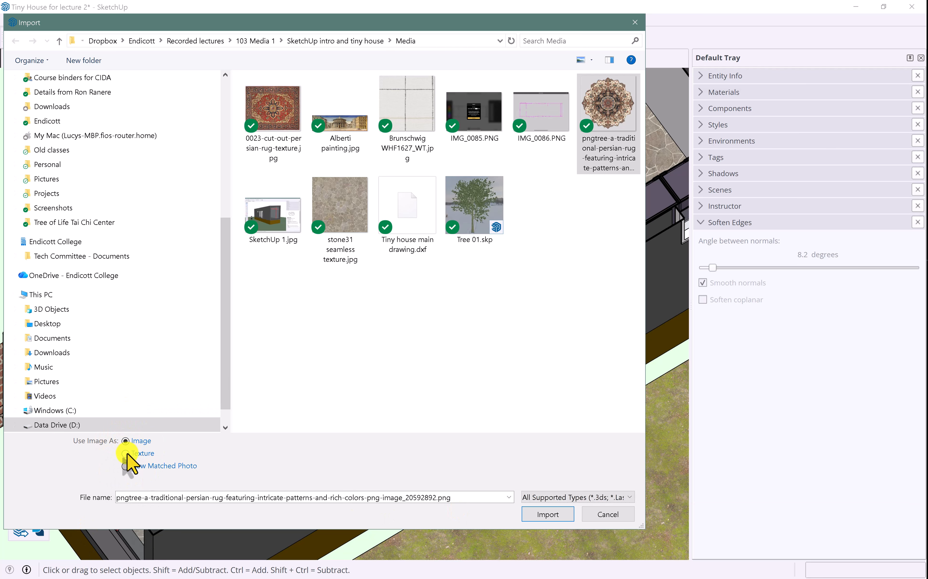
click(548, 515)
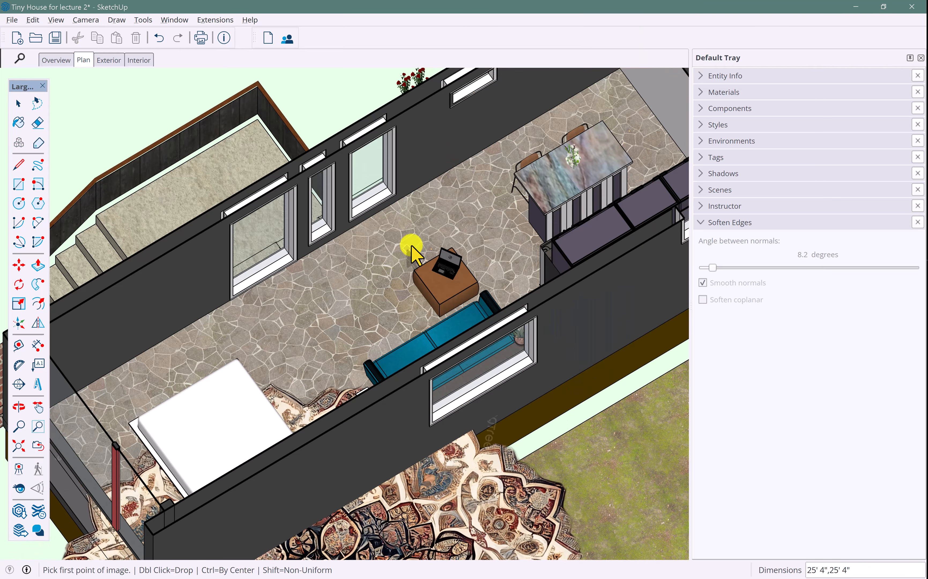
double_click(454, 204)
Scale the rug image down uniformly from its outer corner so it fits on the floor by the sofa
scroll(365, 373, down, 3)
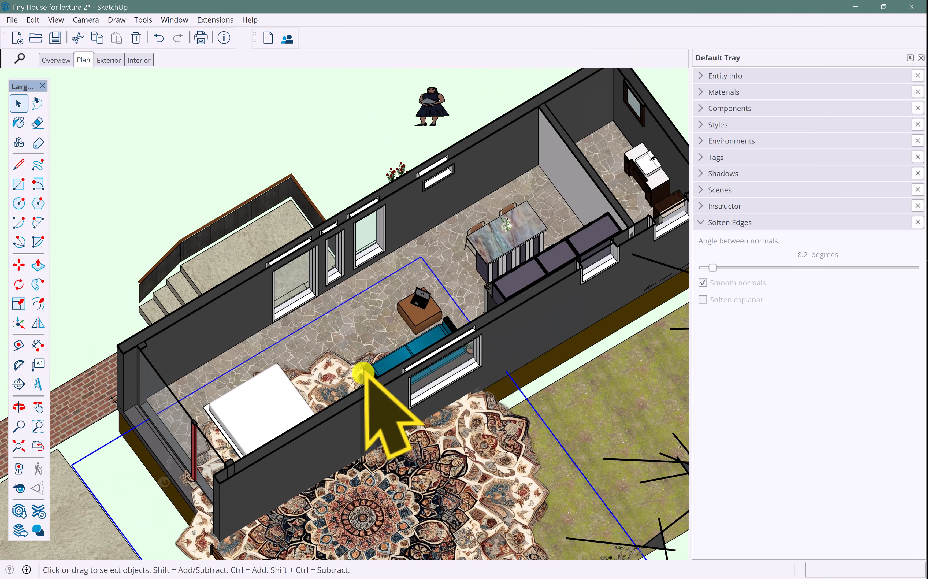
middle_drag(365, 373, 363, 259)
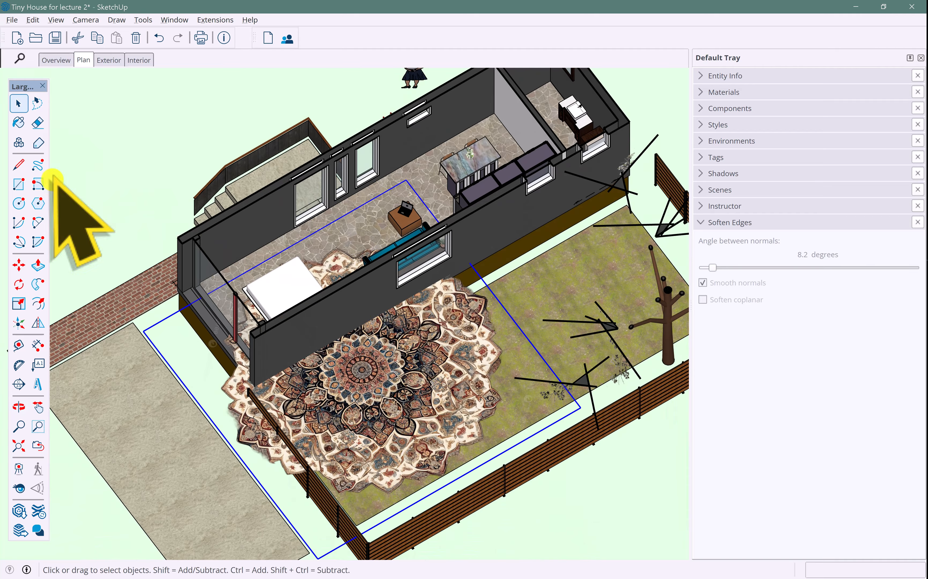
click(20, 307)
middle_drag(251, 437, 292, 406)
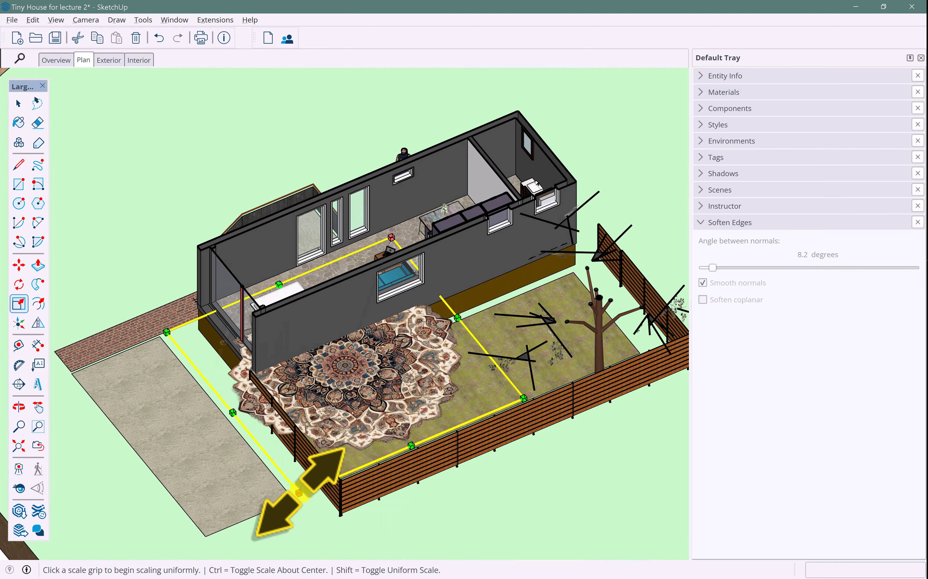
click(299, 494)
click(364, 265)
Move the rug a little away from the sofa toward the opposite window wall
scroll(379, 229, up, 3)
middle_drag(379, 217, 321, 331)
scroll(322, 329, up, 3)
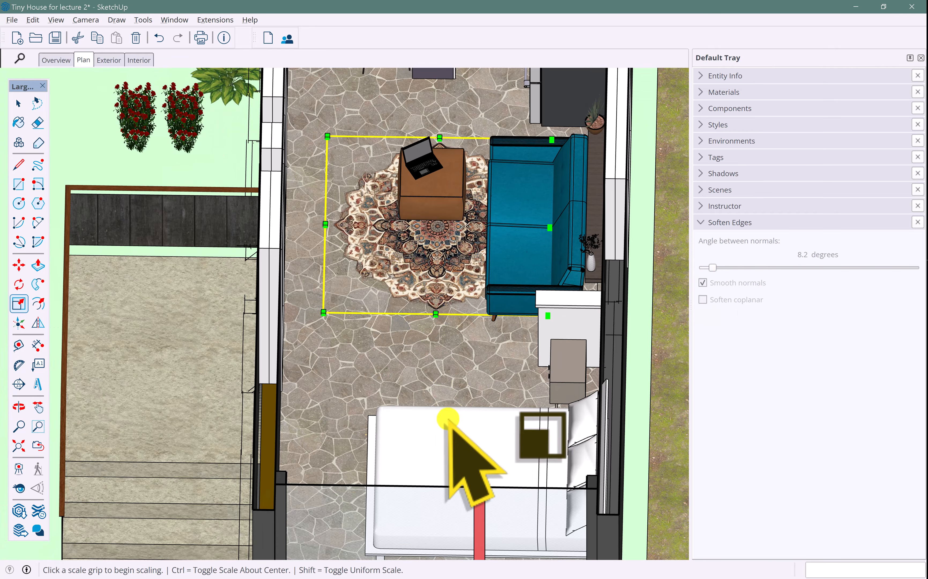
key(m)
click(454, 375)
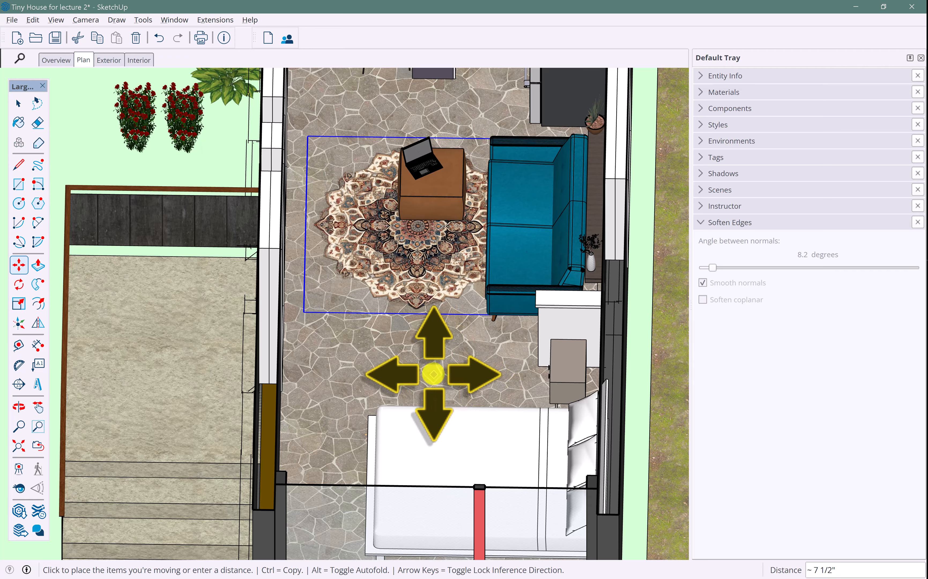
click(429, 374)
middle_drag(402, 305, 373, 305)
key(space)
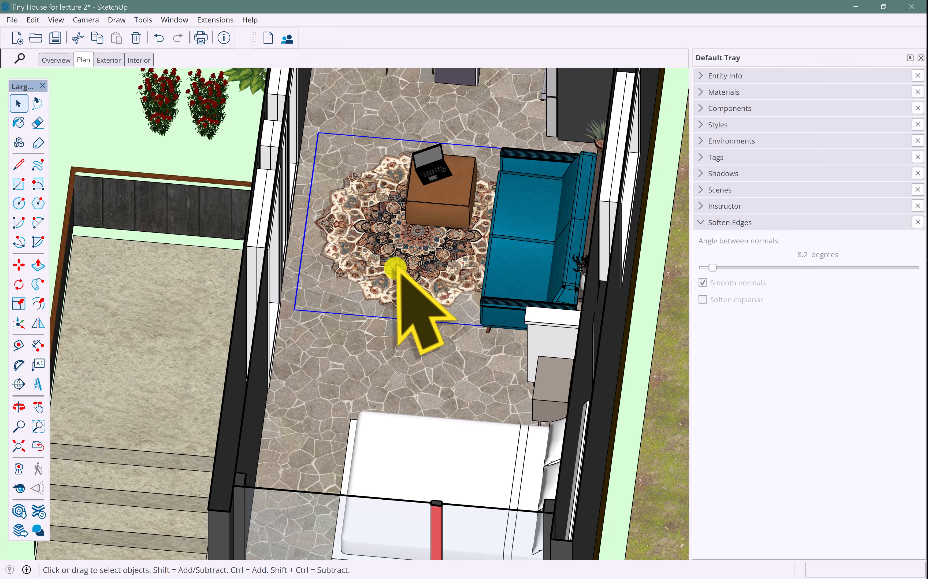
Explode the rug image into plain geometry and make it a group
right_click(407, 243)
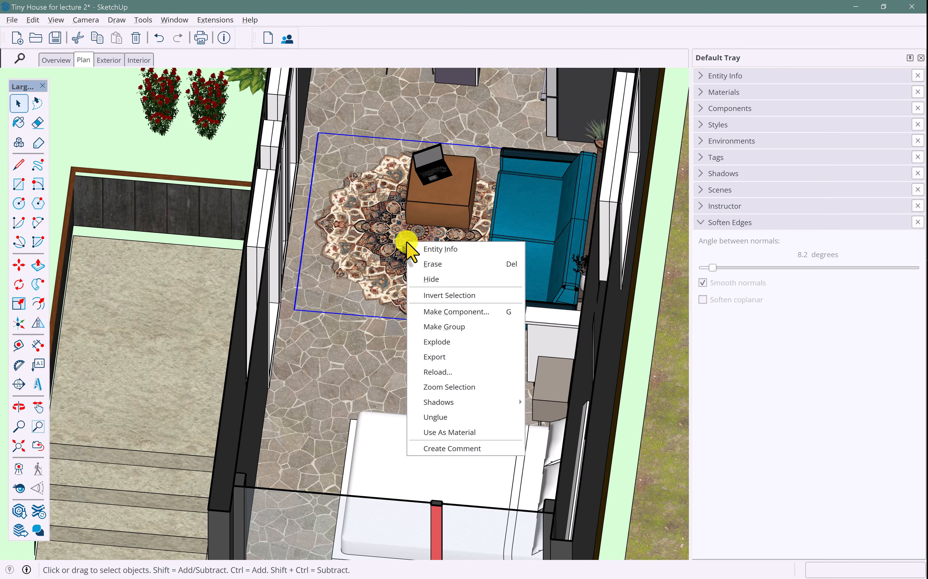
click(429, 342)
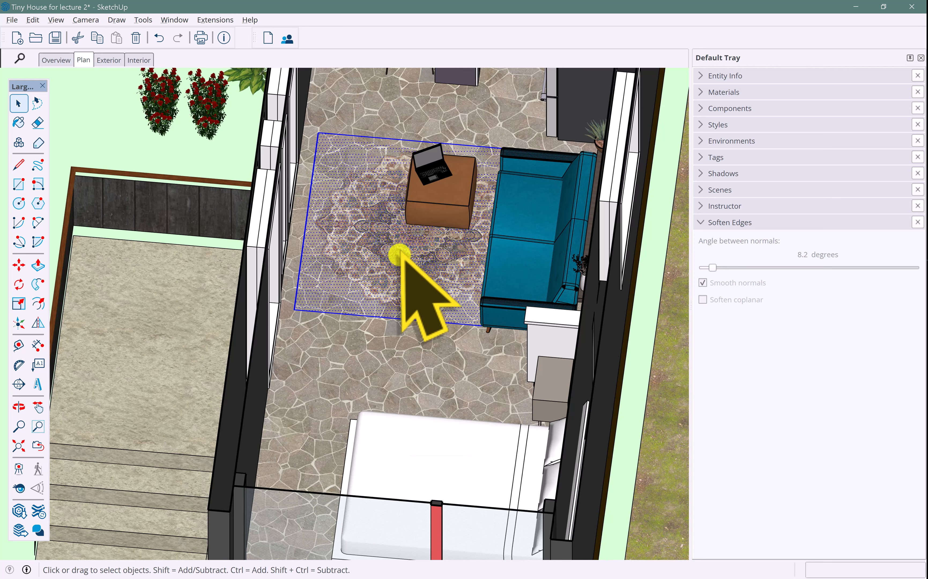
right_click(399, 256)
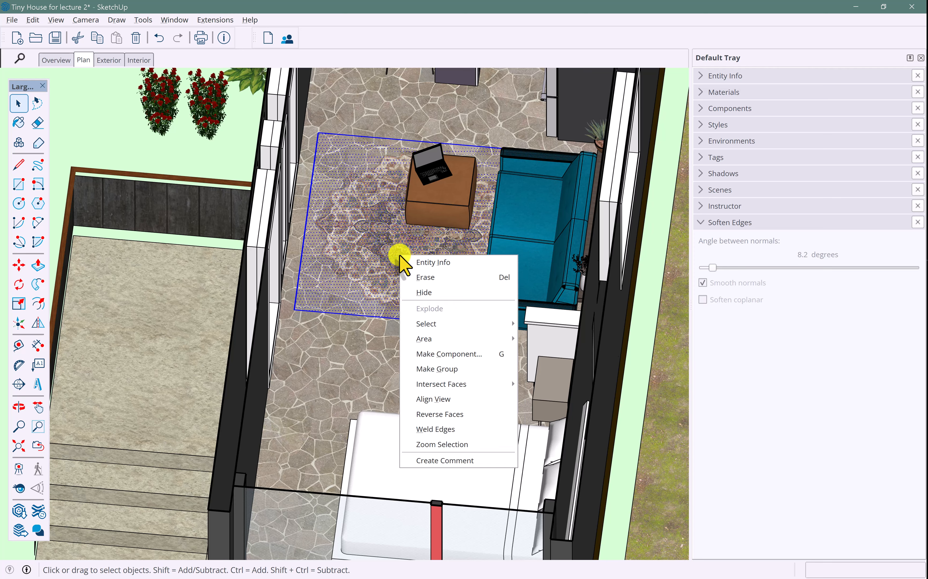
click(461, 371)
Open the rug group, Push/Pull its face up into a thin slab and close the group
double_click(388, 267)
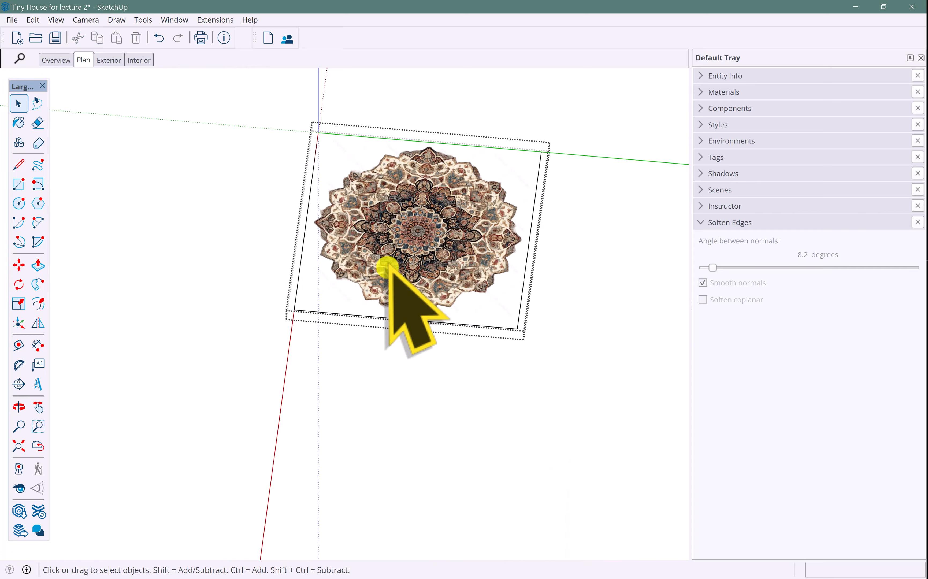
middle_drag(389, 266, 340, 199)
key(p)
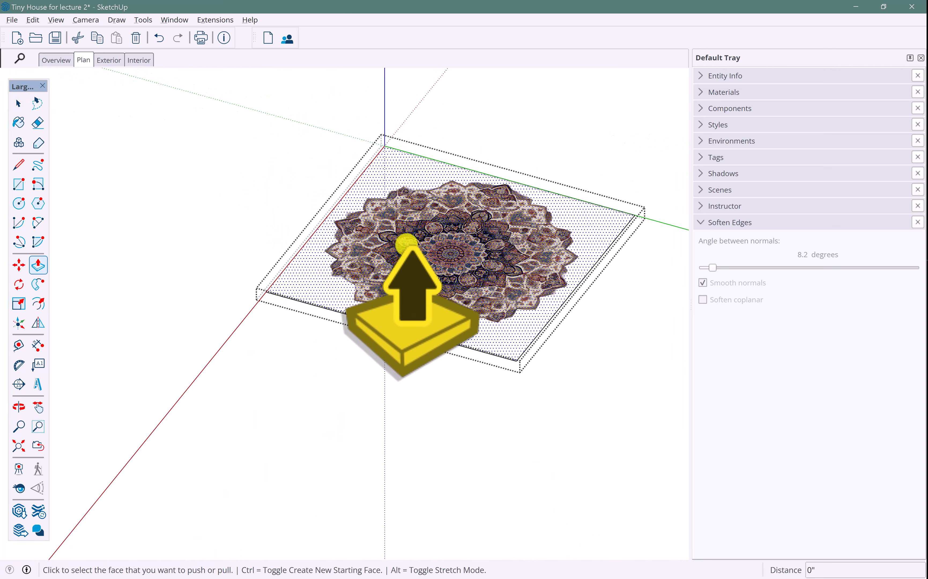
drag(393, 242, 405, 230)
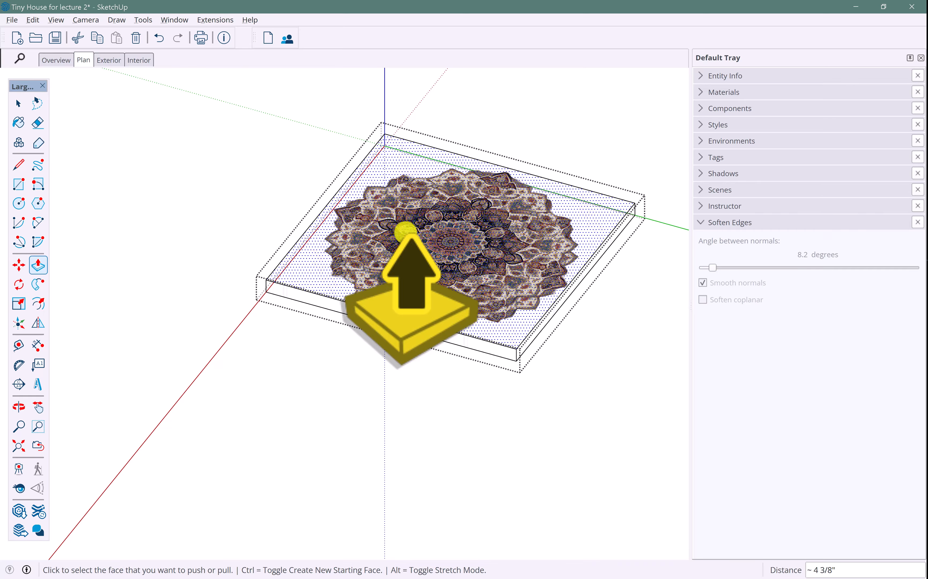
key(Return)
key(space)
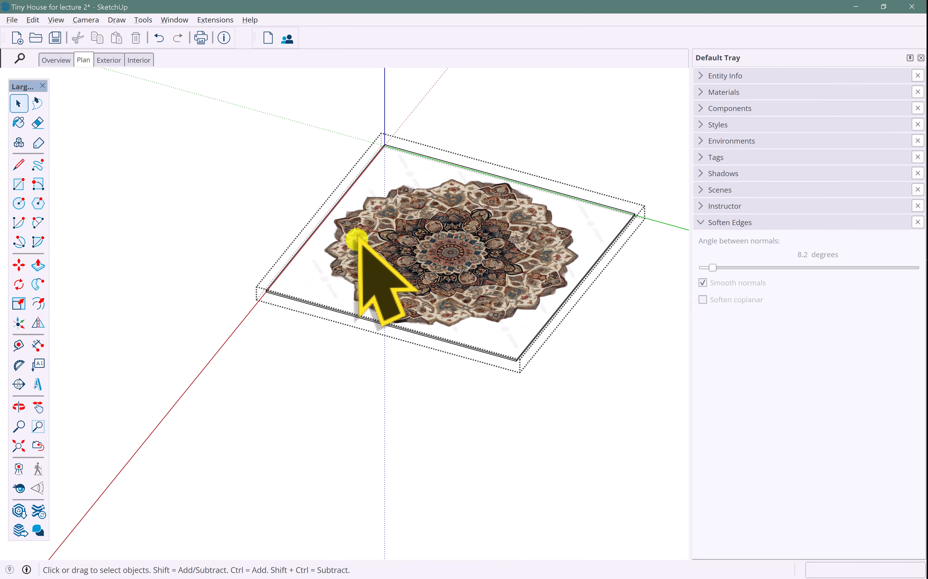
key(Escape)
middle_drag(298, 295, 366, 325)
scroll(383, 290, up, 3)
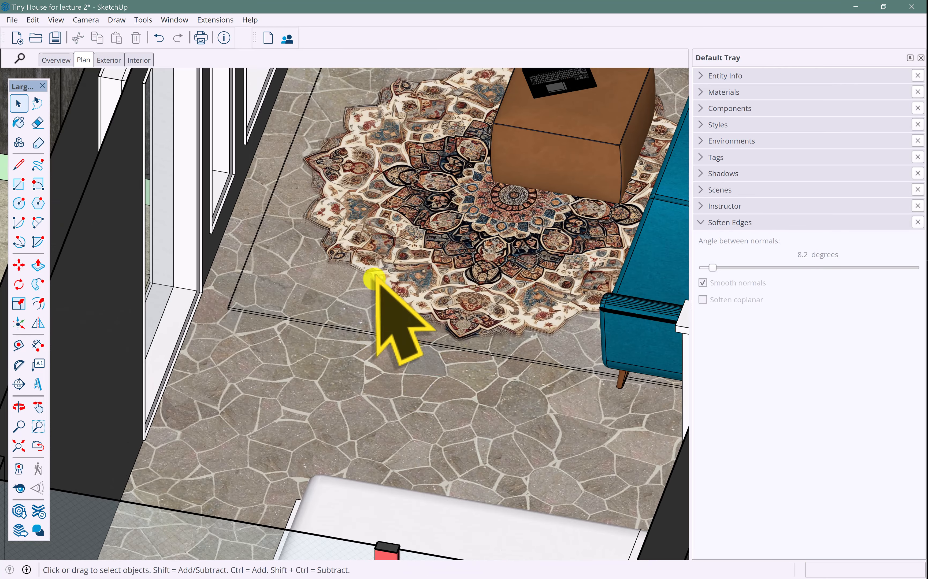
mouse_move(383, 290)
middle_down()
mouse_move(303, 209)
mouse_move(331, 264)
mouse_move(379, 297)
middle_up()
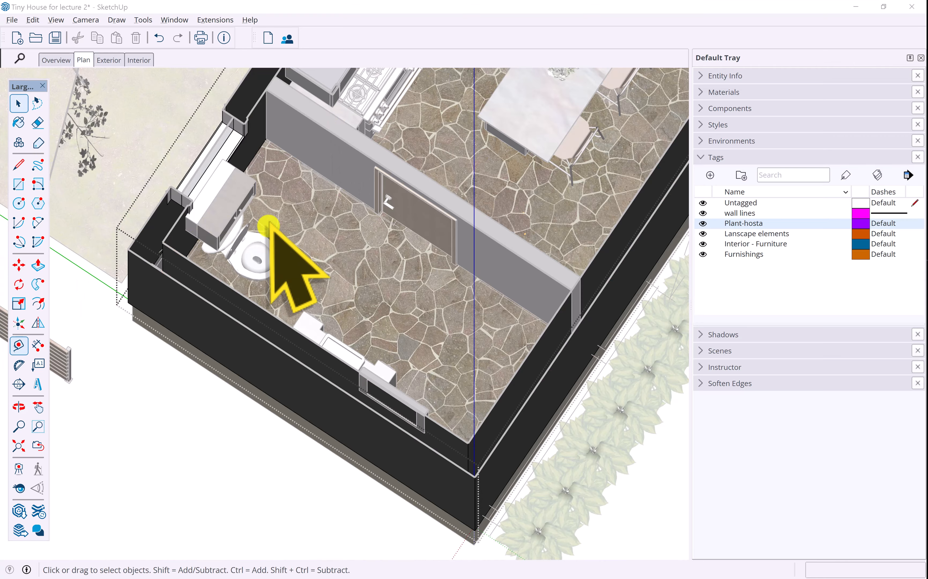
Draw a 9' 10" line across the stone floor along the bathroom side of the partition wall's base
middle_drag(270, 226, 238, 208)
scroll(264, 201, up, 3)
shift+middle_drag(295, 199, 214, 175)
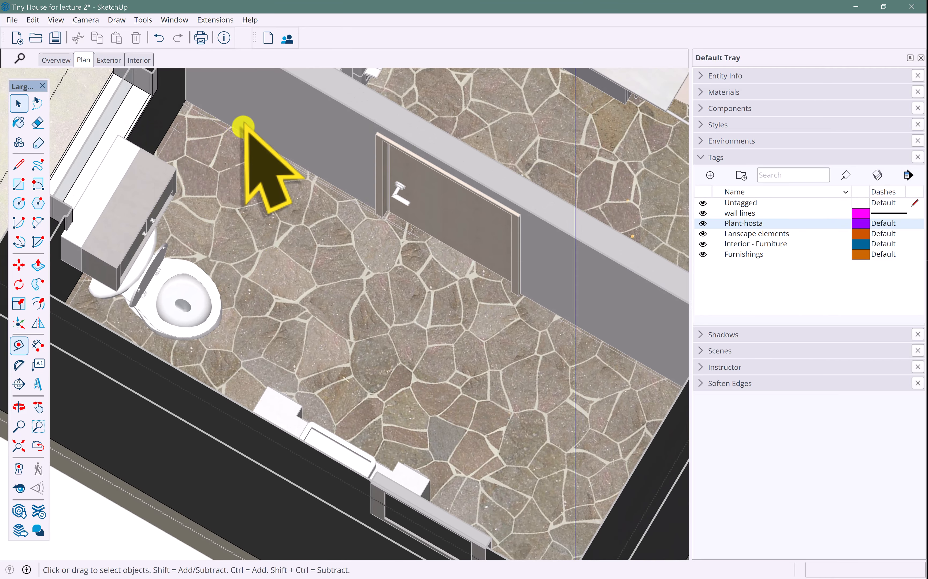
key(l)
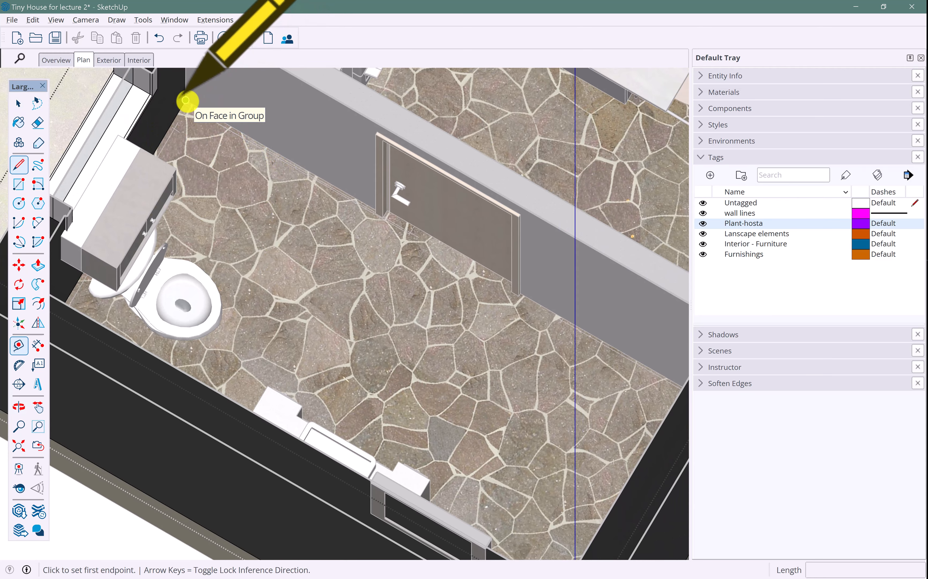
click(185, 100)
middle_drag(477, 276, 549, 245)
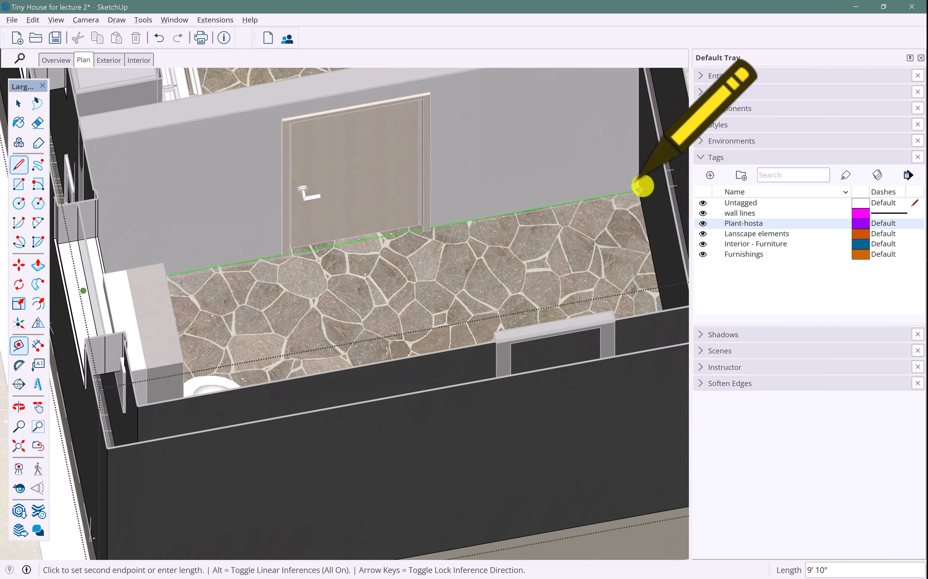
key(Escape)
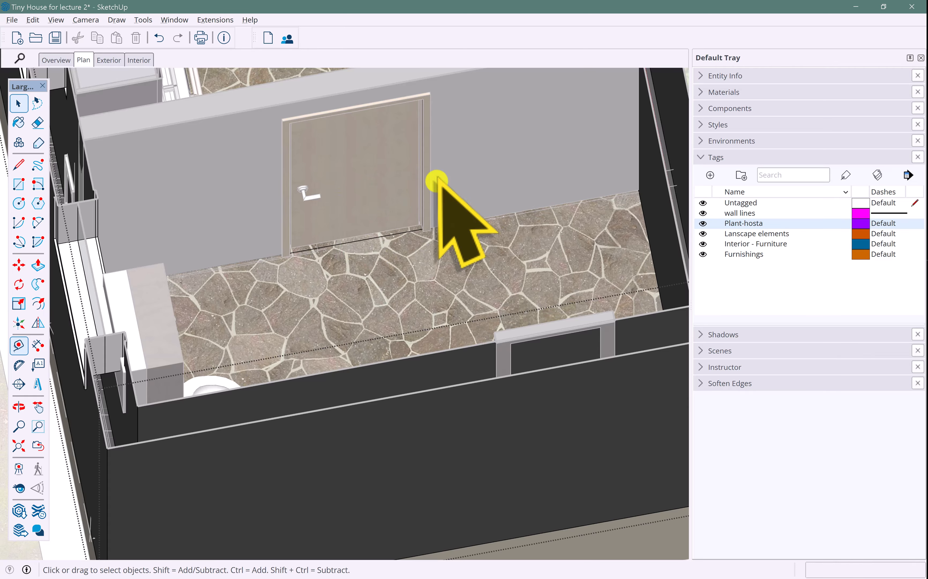
Copy the floor line 5" toward the kitchen to mark the other side of the partition wall
middle_drag(437, 182, 229, 255)
click(263, 259)
click(243, 245)
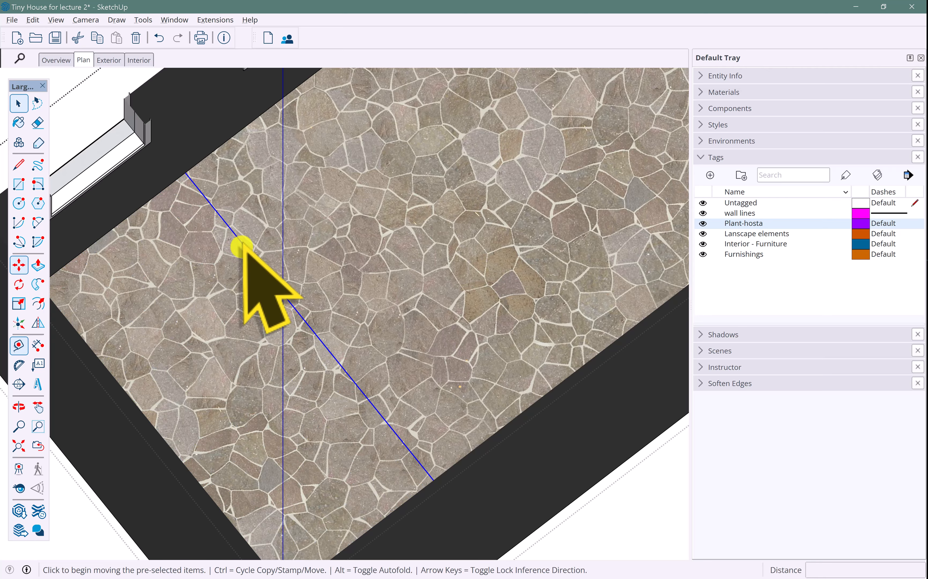
key(ctrl)
click(242, 245)
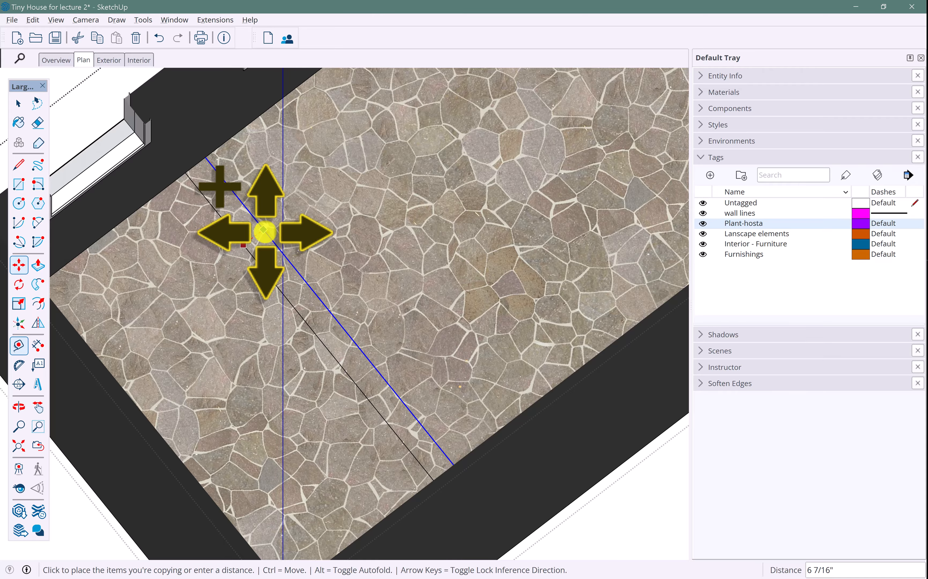
key(ctrl)
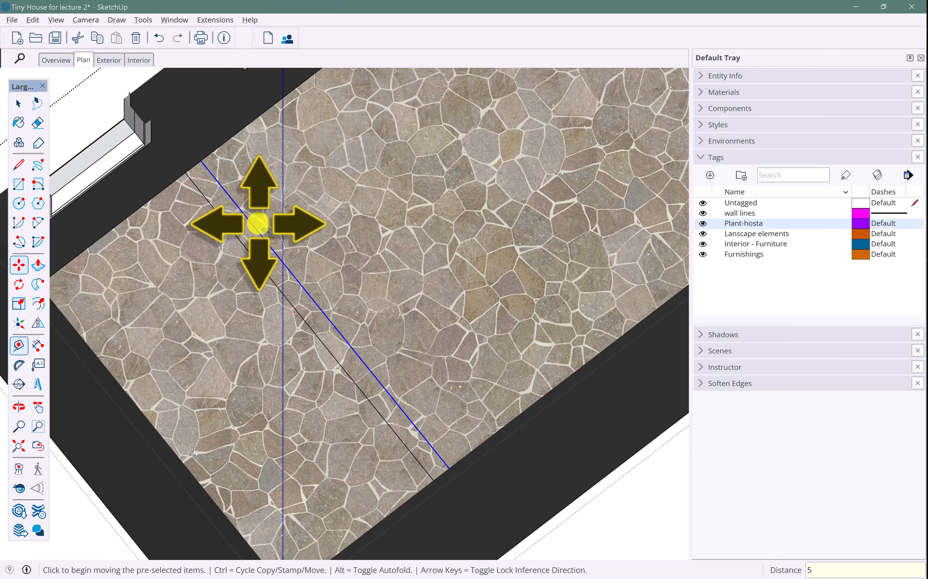
Draw two 5" lines across the bathroom doorway, one at each door jamb, joining the two parallel floor lines
scroll(258, 229, down, 3)
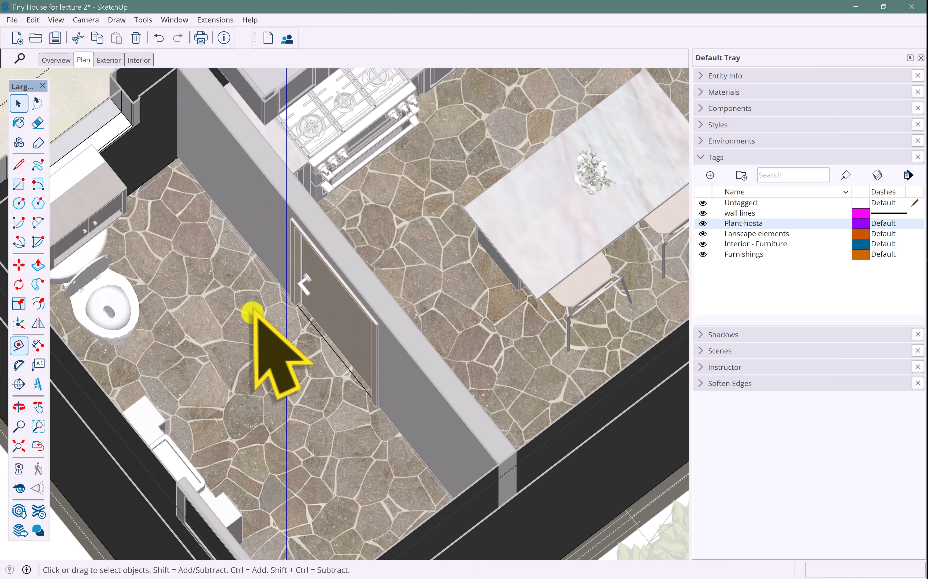
middle_drag(249, 311, 385, 301)
scroll(388, 369, up, 5)
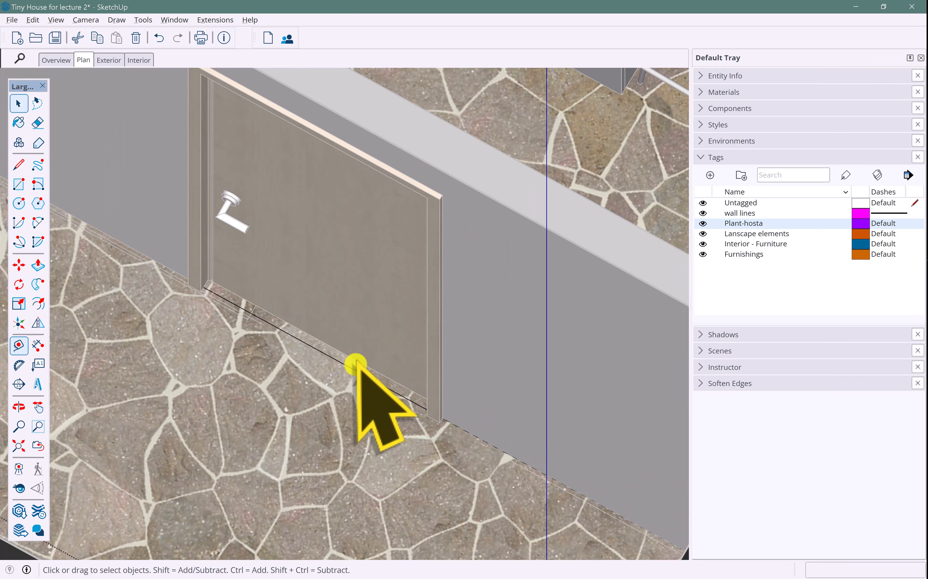
key(l)
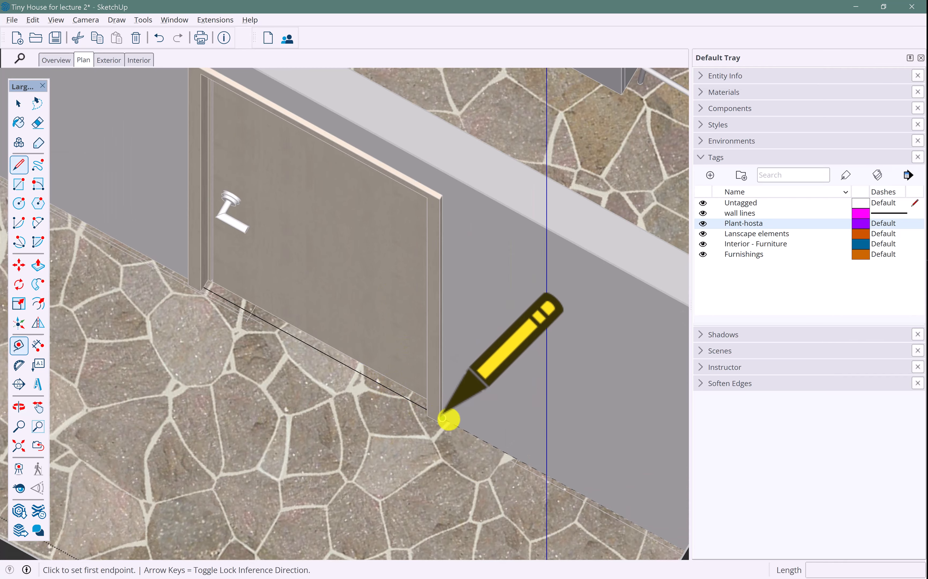
click(442, 418)
middle_drag(460, 408, 291, 453)
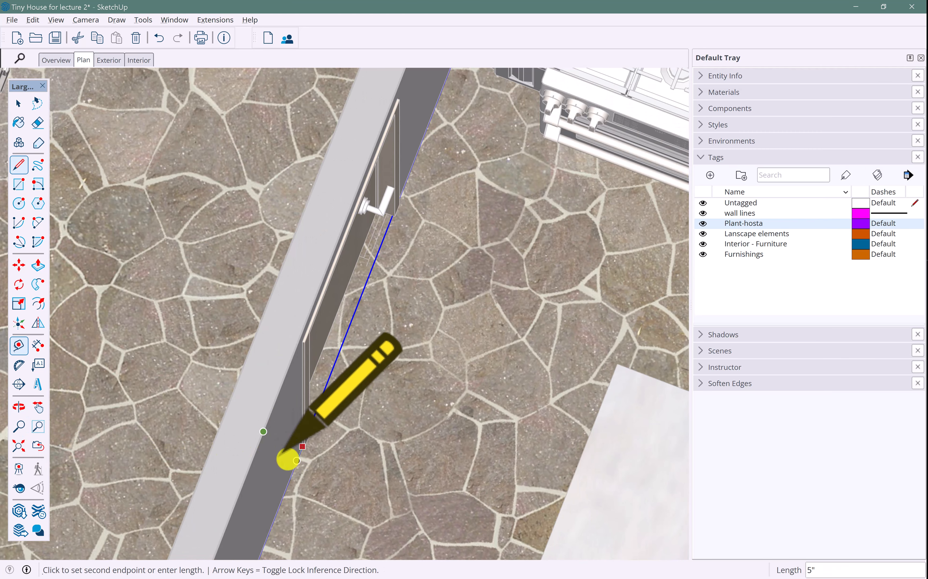
mouse_move(294, 452)
middle_down()
mouse_move(307, 418)
mouse_move(798, 370)
mouse_move(225, 388)
mouse_move(238, 357)
mouse_move(480, 332)
mouse_move(287, 462)
mouse_move(269, 446)
mouse_move(721, 477)
middle_up()
click(298, 466)
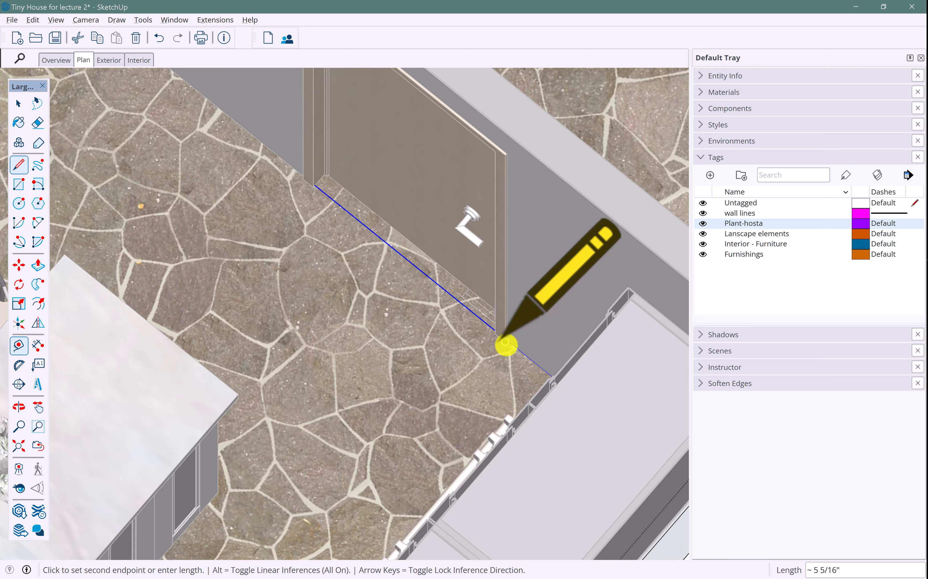
scroll(506, 342, up, 4)
click(507, 339)
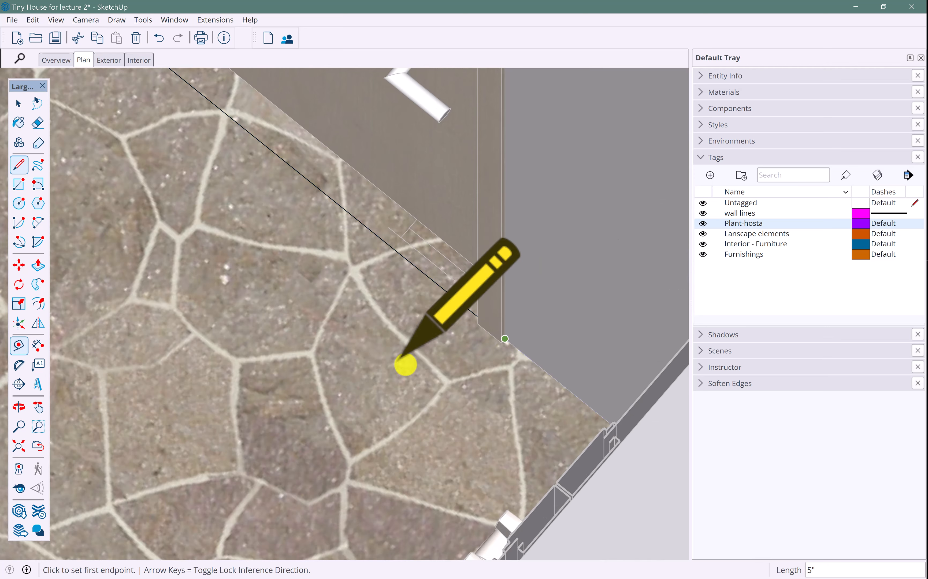
key(space)
scroll(362, 290, down, 3)
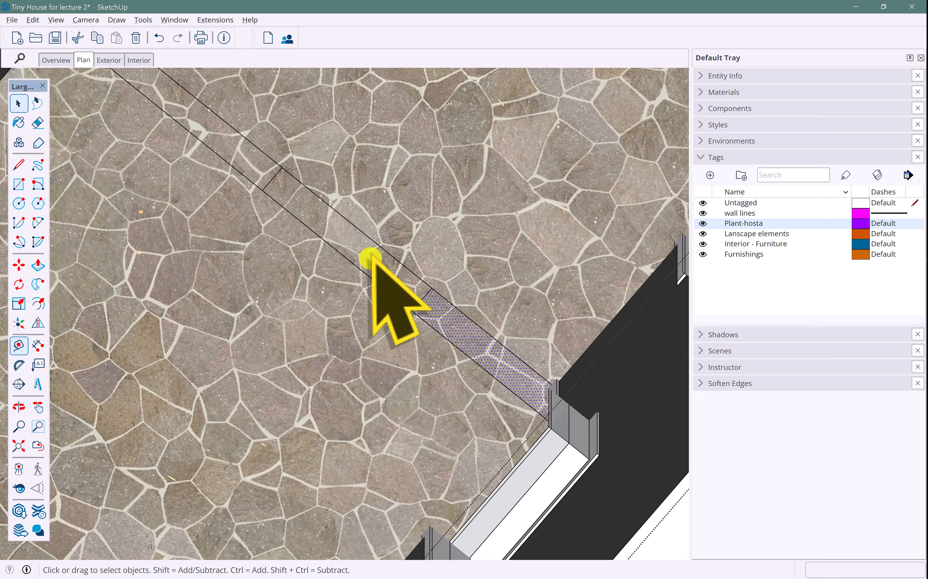
middle_drag(311, 199, 313, 305)
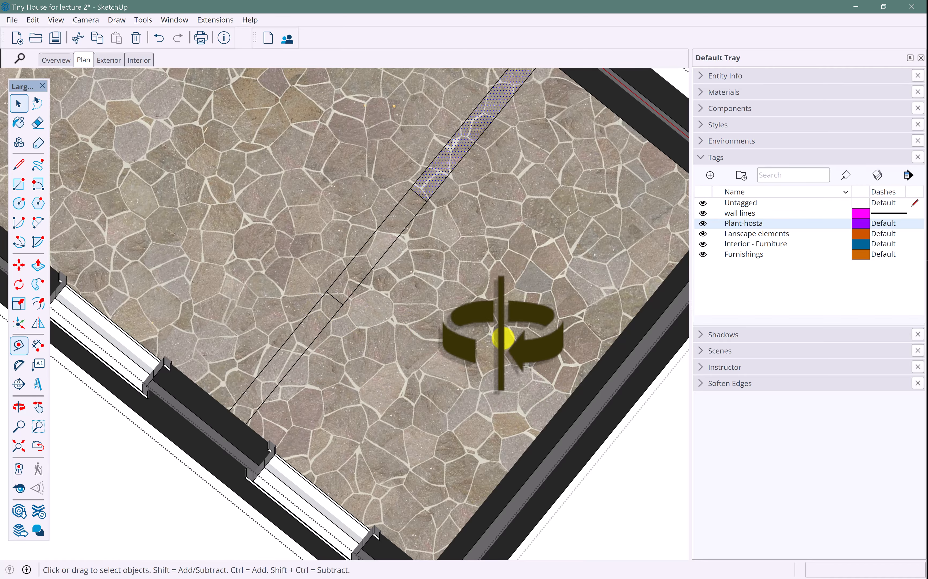
middle_drag(502, 337, 270, 90)
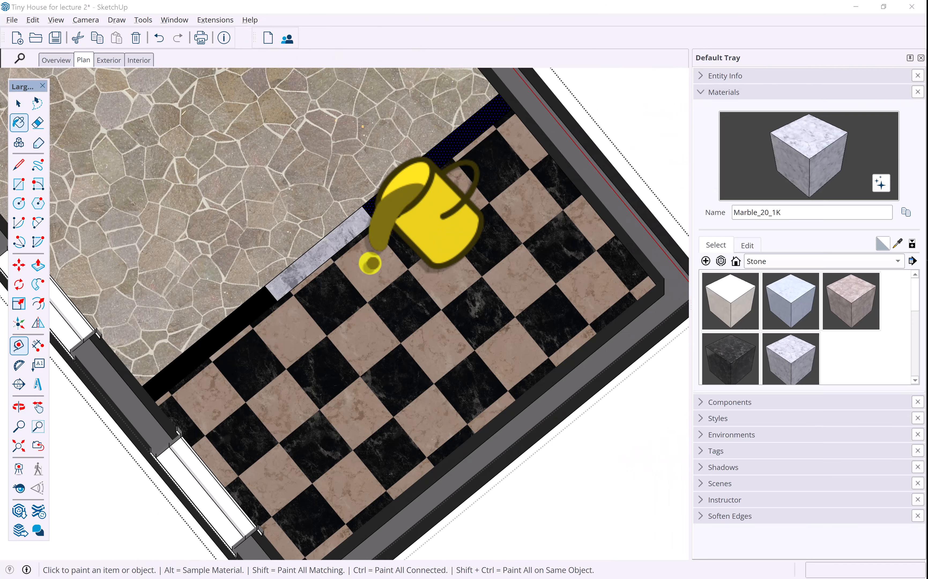
Examine the marble threshold and checkered tile at the bathroom doorway, and open the texture options of the checkered floor face
scroll(388, 270, up, 5)
mouse_move(388, 270)
middle_down()
mouse_move(441, 197)
mouse_move(480, 220)
mouse_move(454, 222)
middle_up()
scroll(368, 208, up, 3)
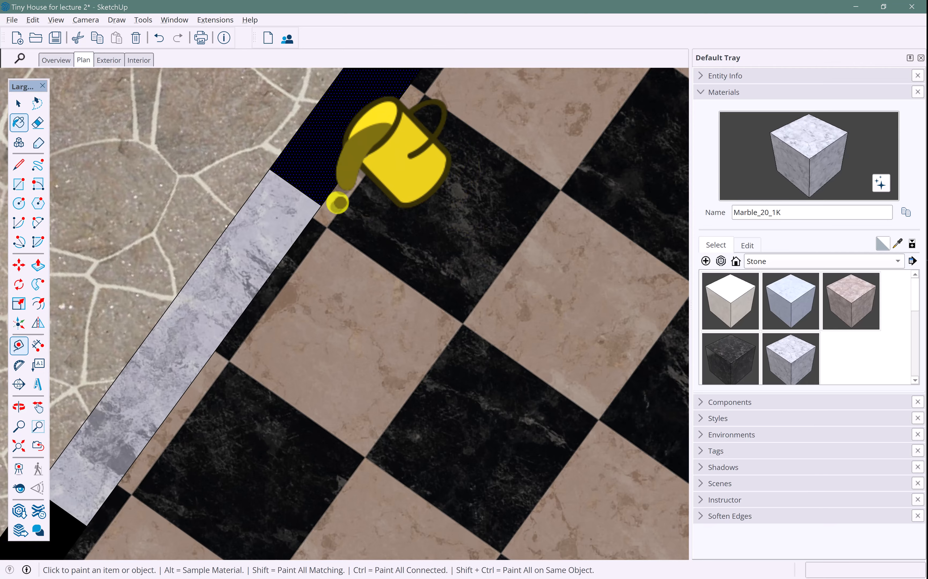
scroll(386, 271, down, 3)
scroll(386, 272, down, 2)
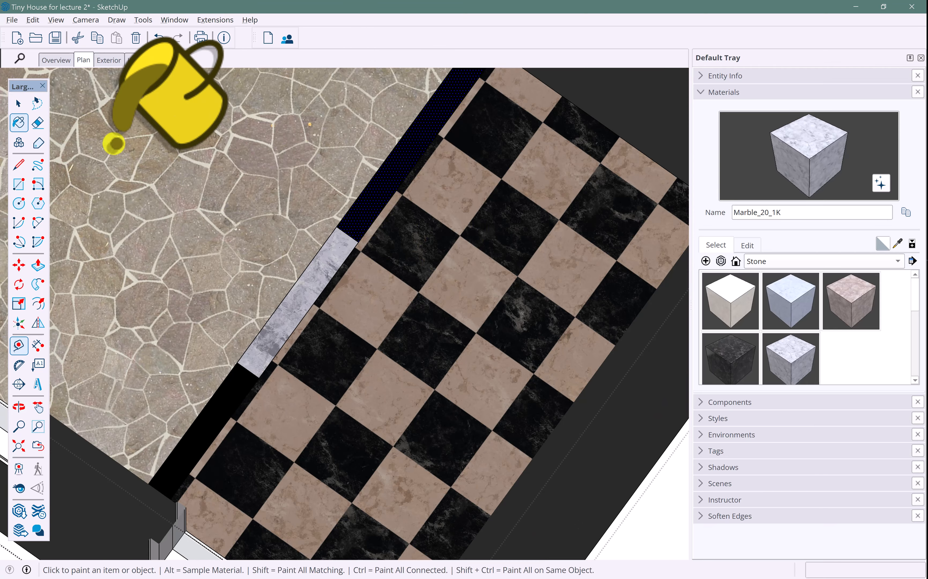
click(17, 105)
click(399, 297)
right_click(409, 301)
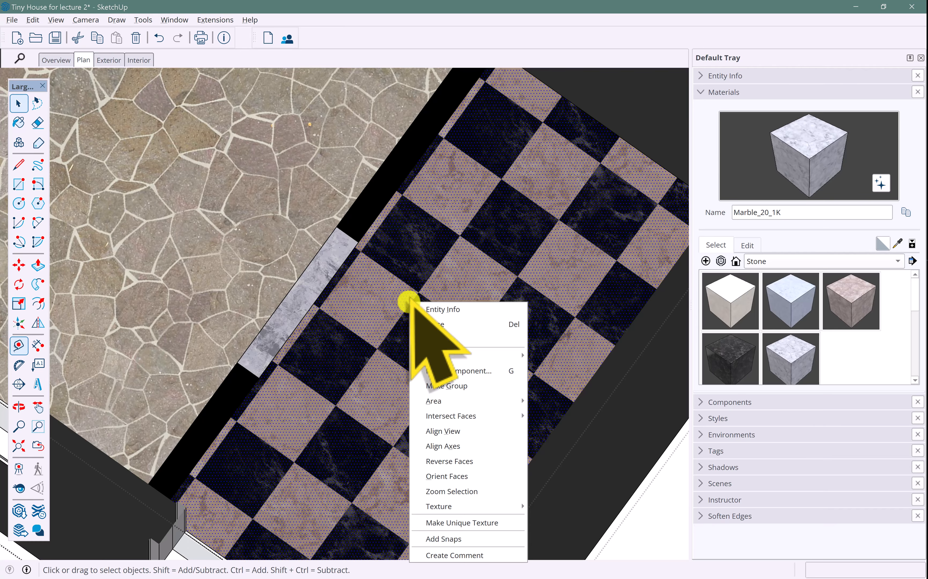
mouse_move(492, 506)
click(545, 508)
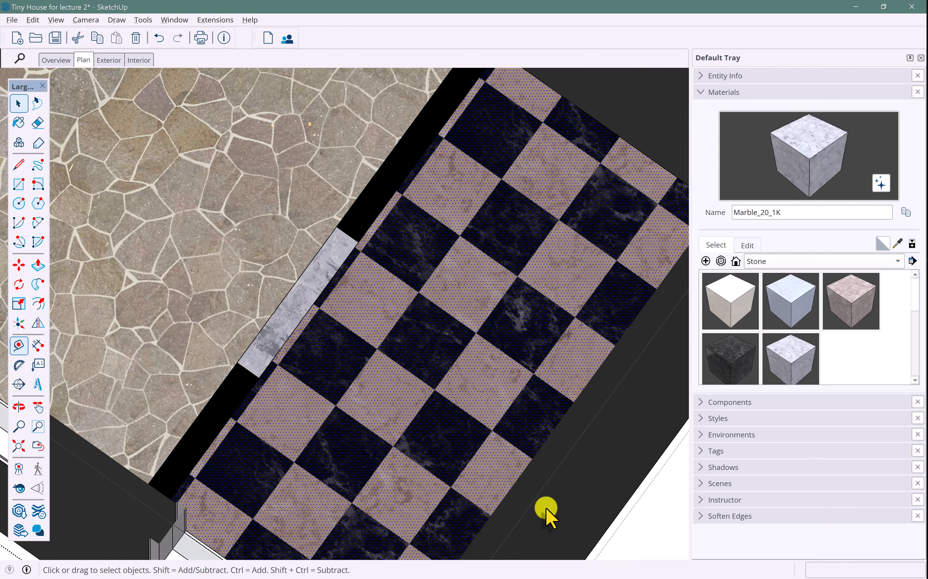
scroll(346, 383, down, 1)
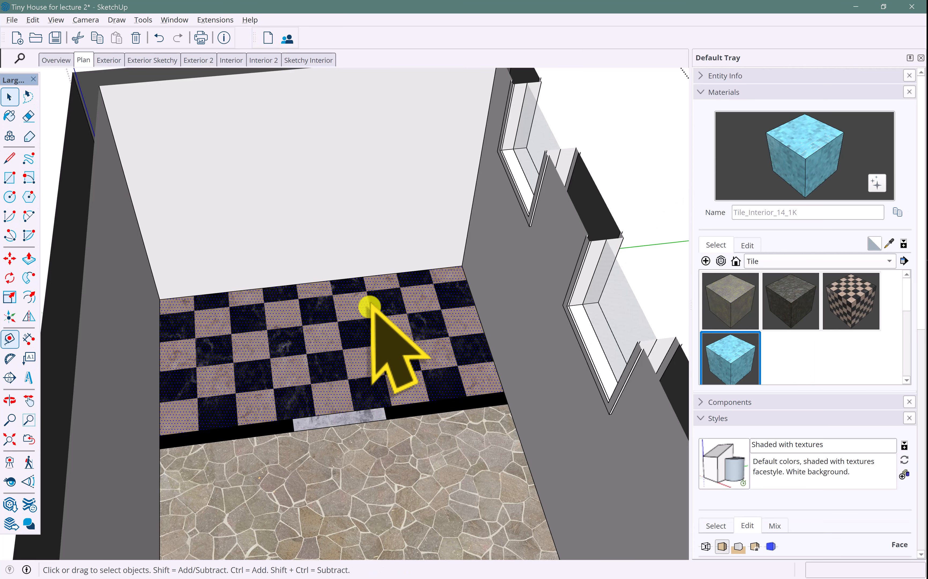
Select only the boundary edges of the bathroom floor, without its face, and copy them straight up 2' 6" along the walls
middle_drag(369, 307, 350, 308)
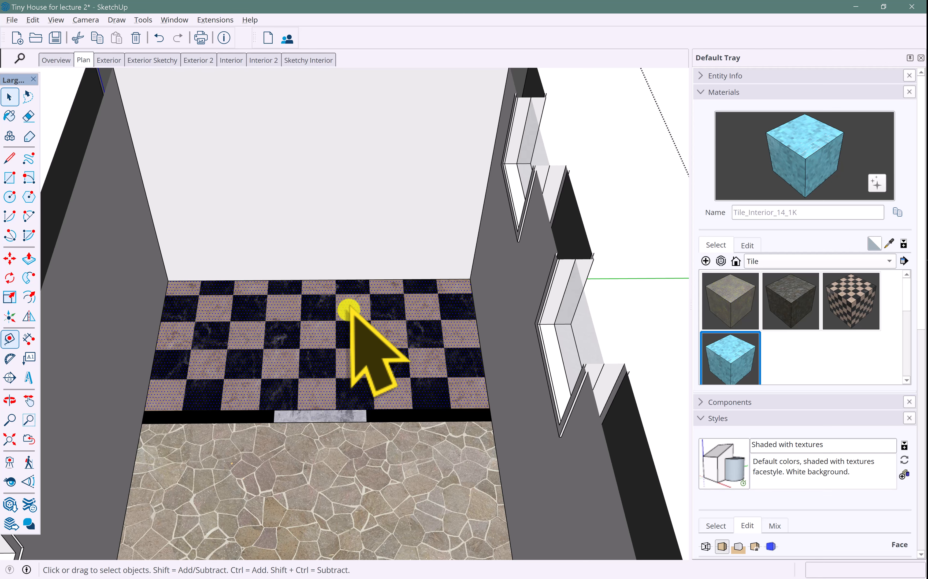
middle_drag(286, 319, 406, 247)
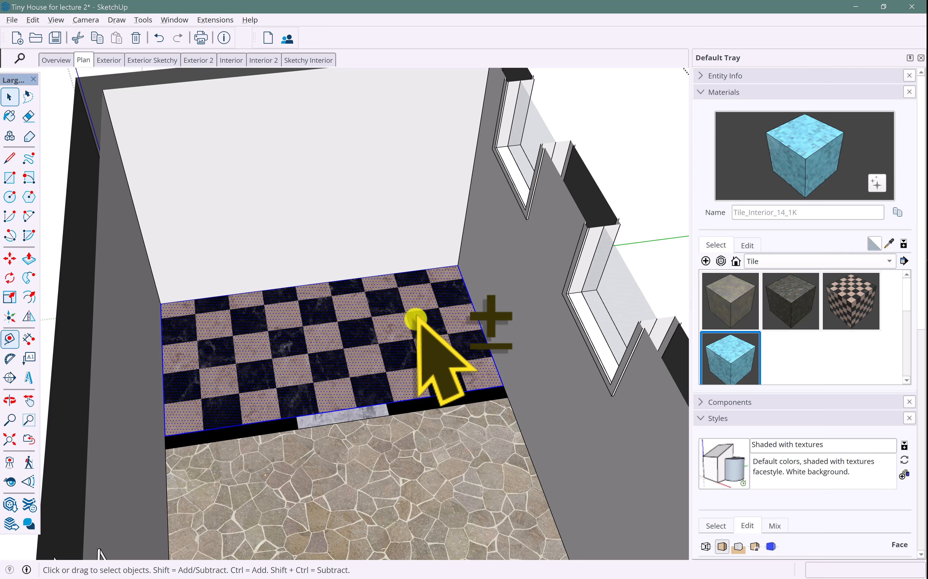
shift+click(415, 318)
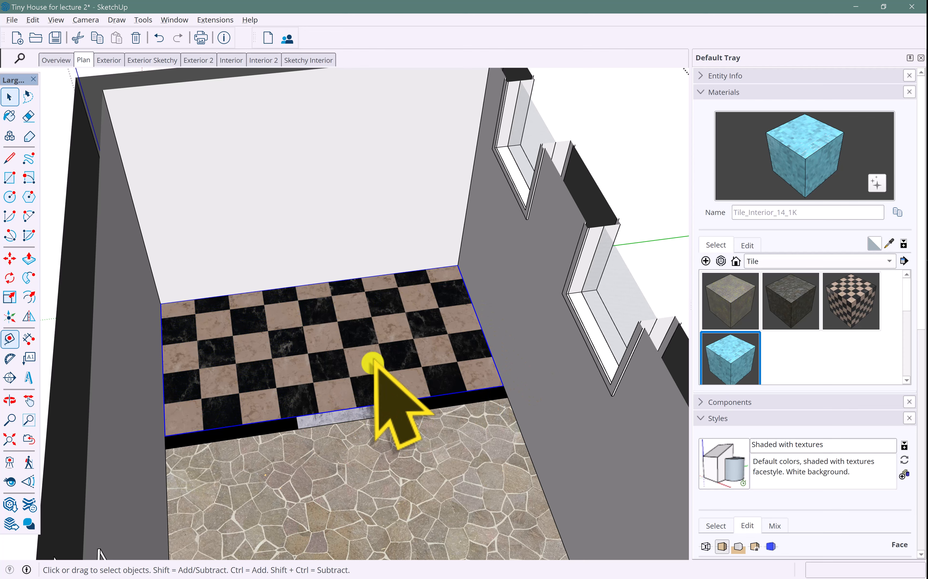
key(ctrl)
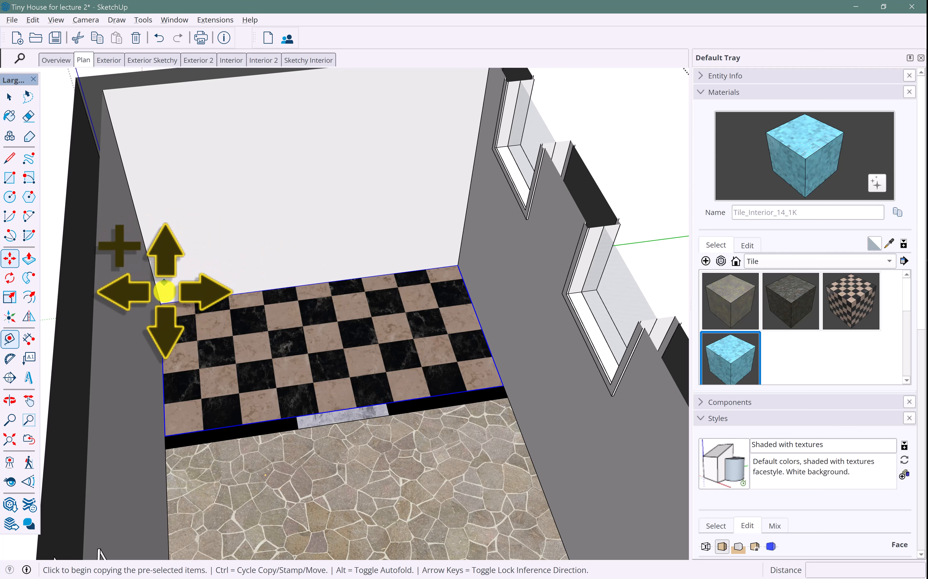
click(161, 304)
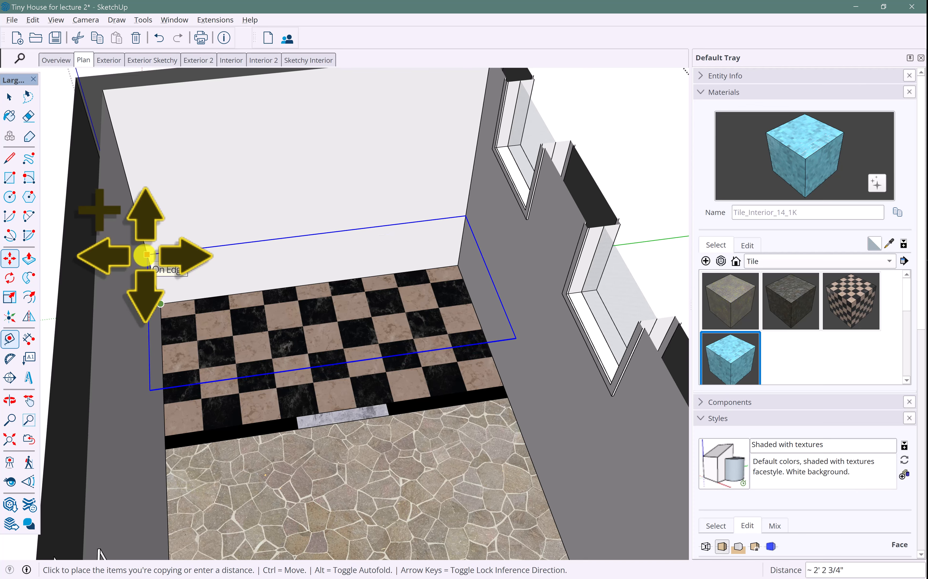
key(space)
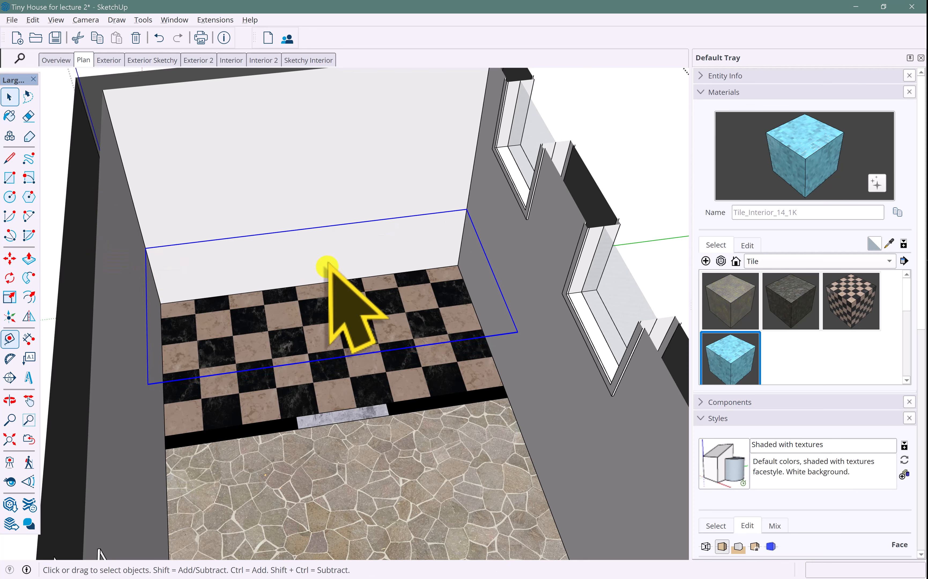
Draw vertical 2' 6" lines on both side walls, joining the copied outline's front corners to the bathroom floor's corners
click(326, 267)
mouse_move(328, 269)
middle_down()
mouse_move(380, 260)
mouse_move(301, 274)
mouse_move(280, 228)
mouse_move(290, 238)
middle_up()
key(l)
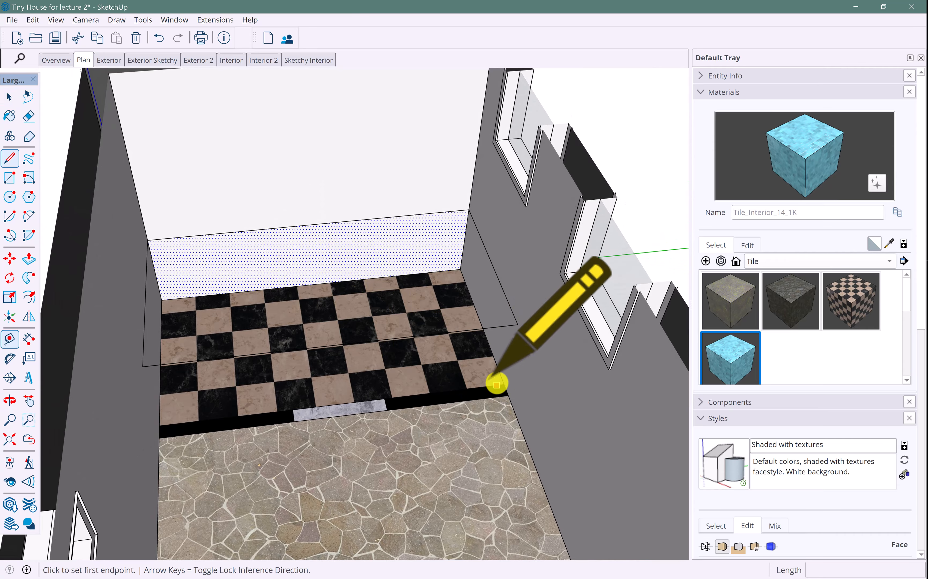
click(504, 384)
middle_drag(312, 383, 150, 303)
click(144, 276)
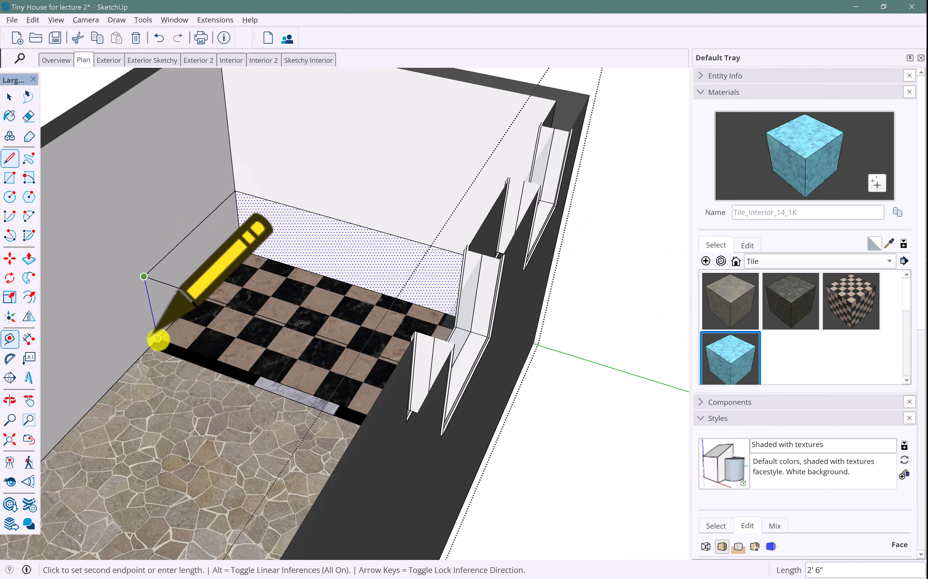
click(158, 339)
Erase the copied edge that spans the room above the bathroom floor along the partition side
mouse_move(220, 345)
middle_down()
mouse_move(213, 373)
mouse_move(267, 330)
mouse_move(242, 365)
mouse_move(227, 322)
mouse_move(269, 350)
mouse_move(318, 330)
middle_up()
key(space)
key(e)
click(221, 312)
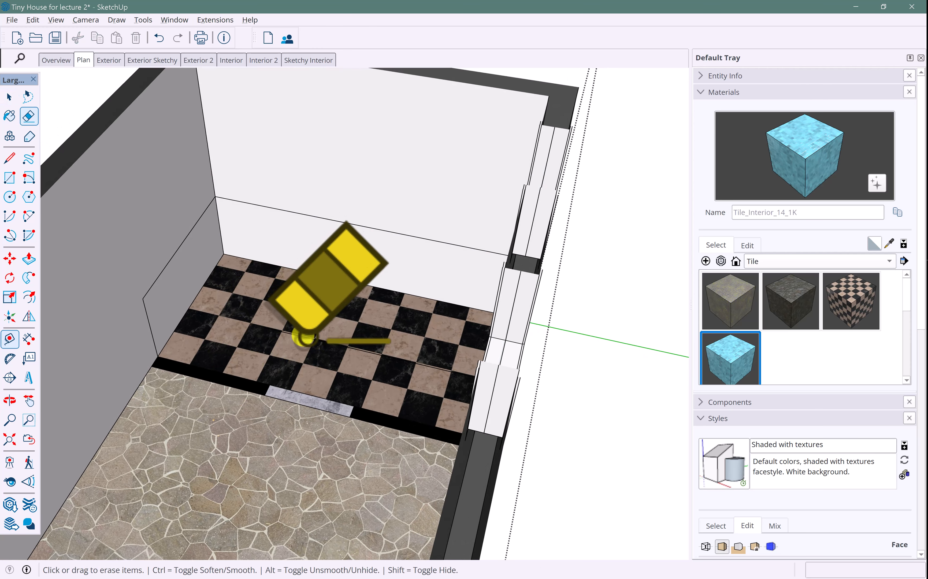
mouse_move(322, 375)
middle_down()
mouse_move(383, 332)
mouse_move(394, 353)
mouse_move(237, 417)
middle_up()
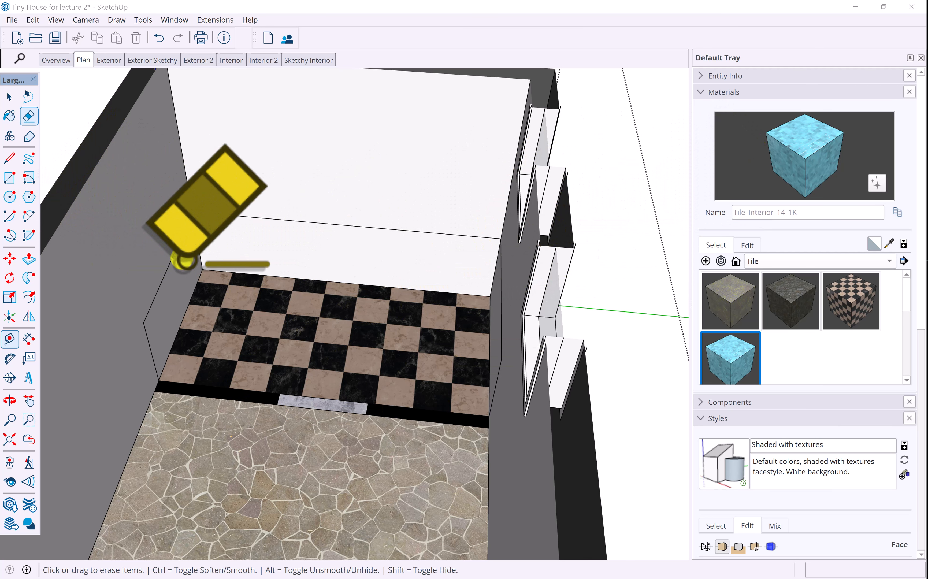
Paint the lower band of the three bathroom walls with the blue Tile_Interior_14_1K material
click(10, 115)
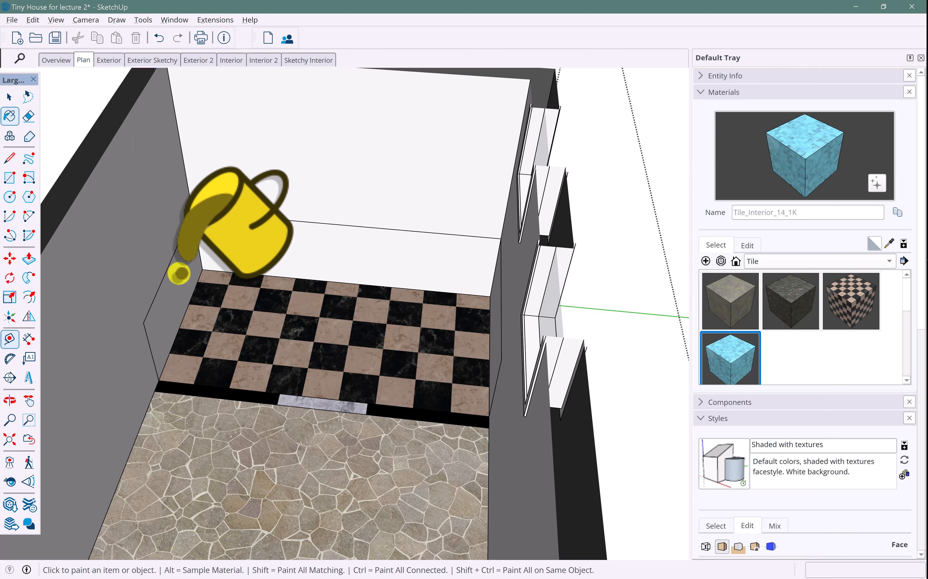
click(178, 269)
click(314, 242)
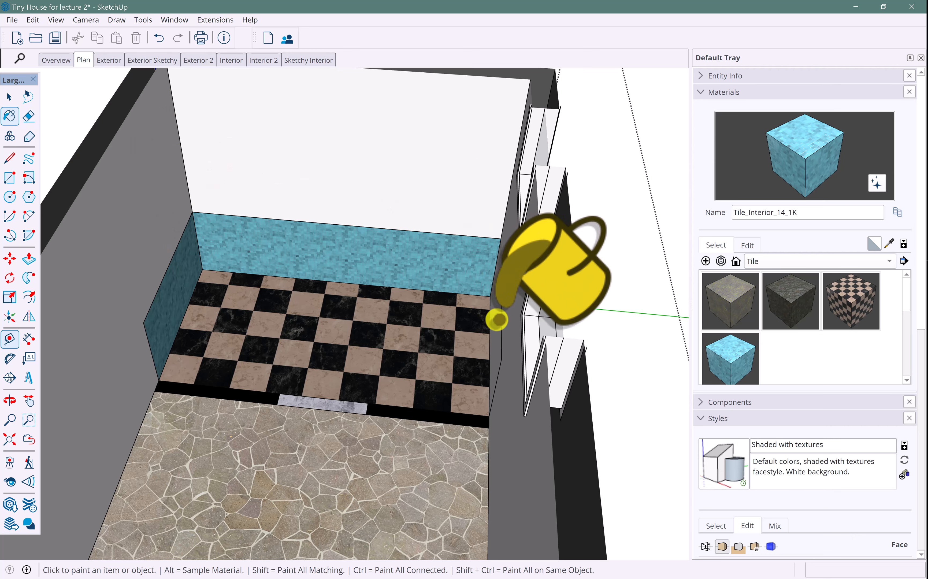
mouse_move(420, 312)
middle_down()
mouse_move(531, 349)
mouse_move(539, 414)
middle_up()
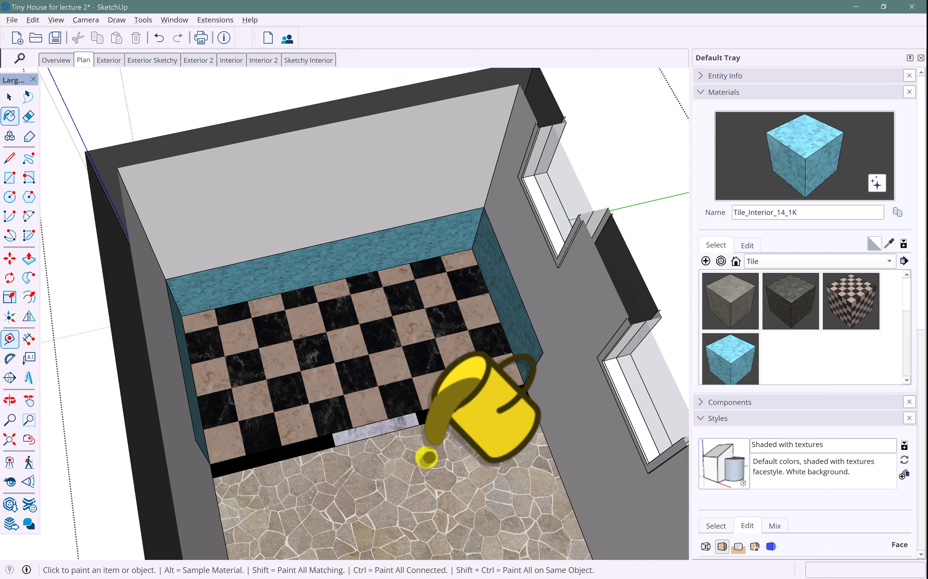
middle_drag(325, 368, 346, 345)
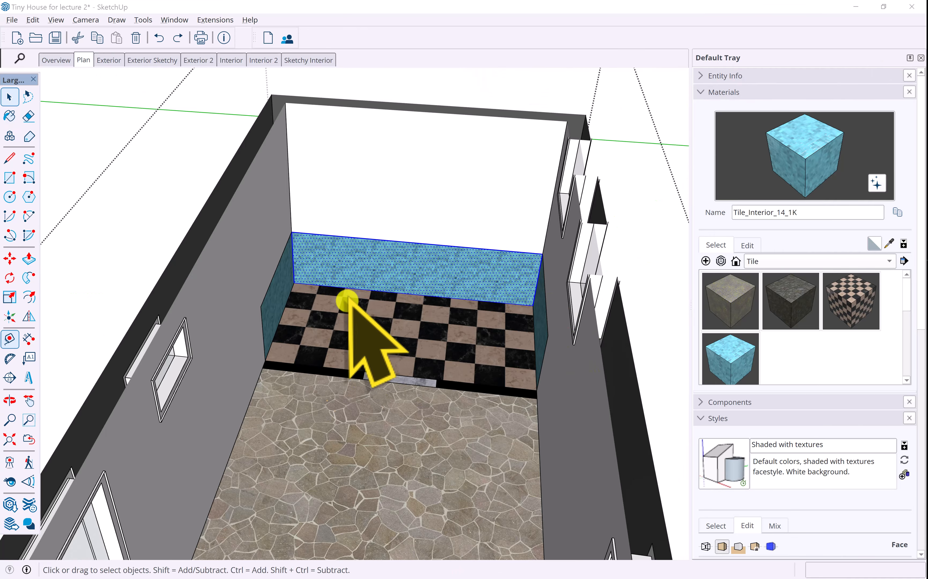
Turn off section cuts and draw a vertical line about 7' 3" long from one side wall's front tile corner to the ceiling
scroll(346, 301, up, 3)
click(238, 230)
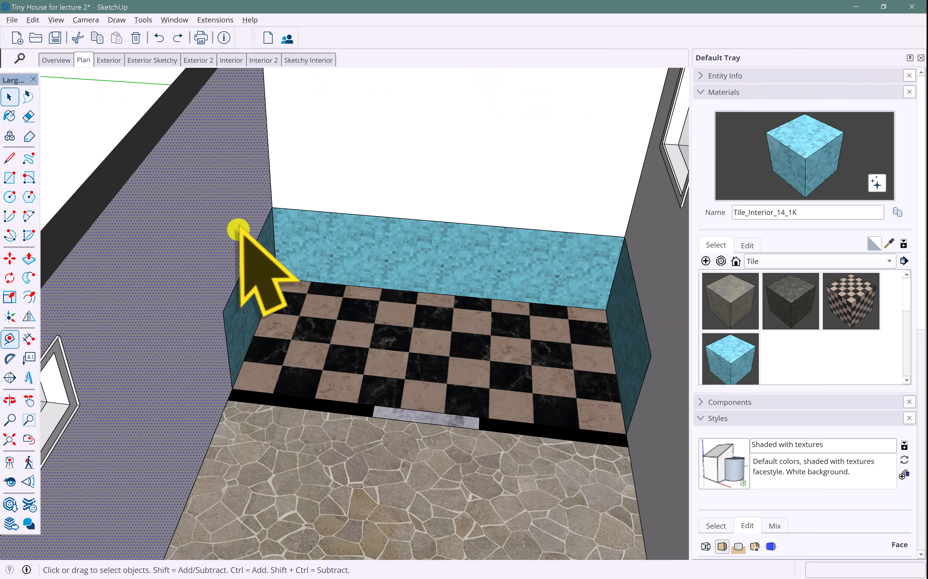
middle_drag(244, 245, 227, 264)
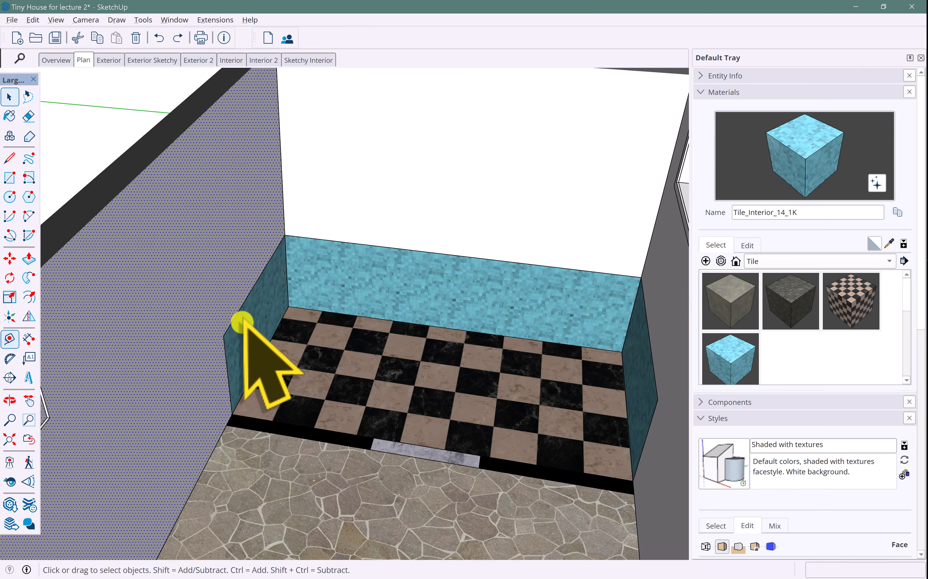
key(l)
click(225, 333)
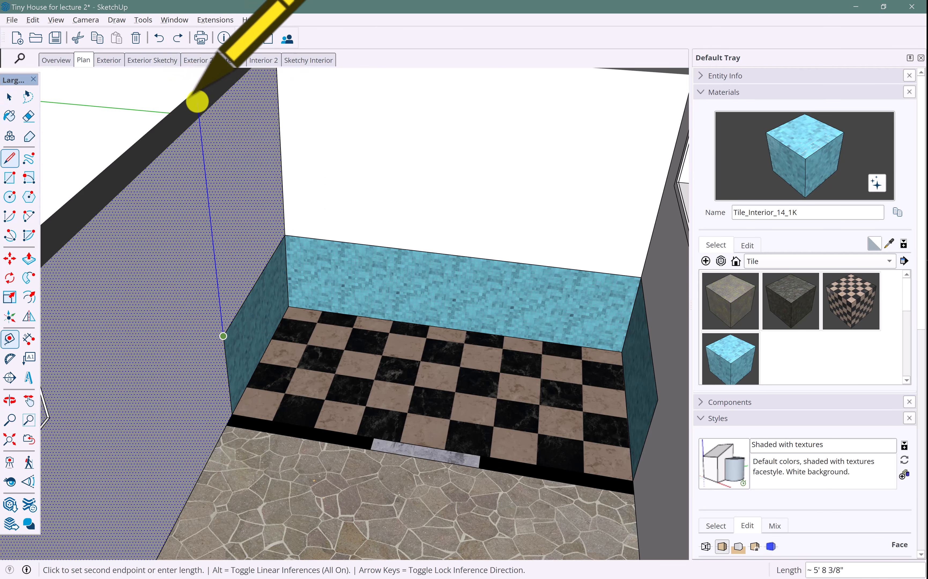
mouse_move(217, 125)
middle_down()
mouse_move(224, 131)
mouse_move(218, 121)
mouse_move(210, 152)
mouse_move(207, 23)
mouse_move(243, 136)
middle_up()
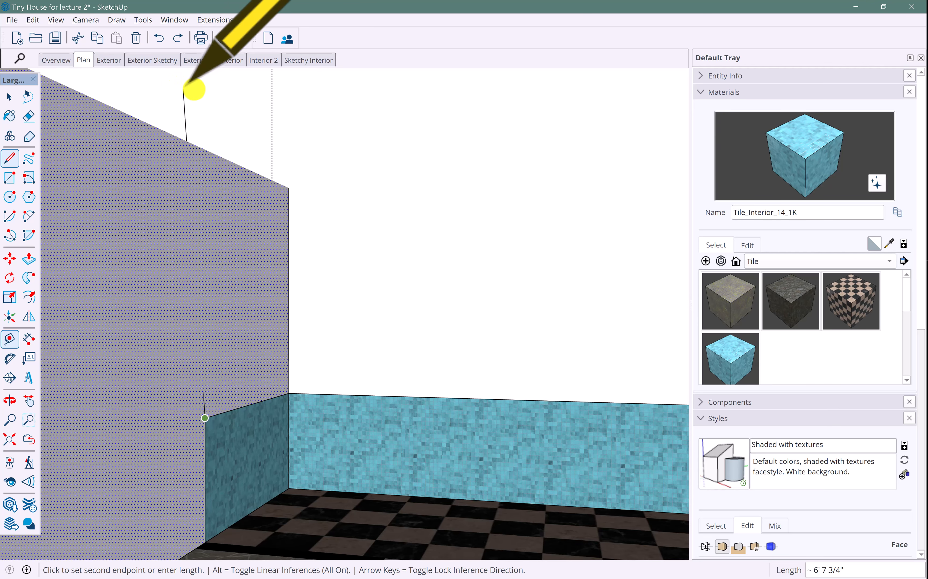
click(56, 20)
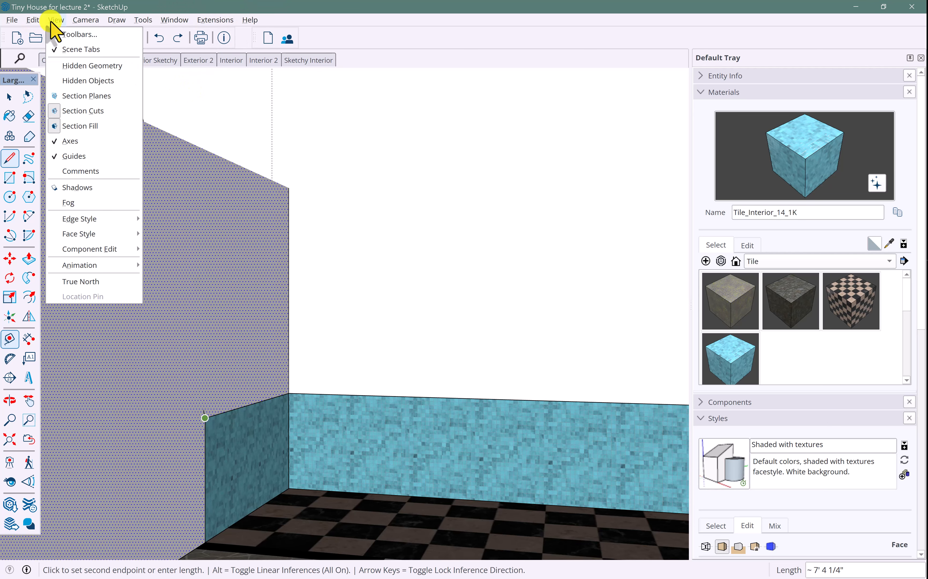
click(82, 110)
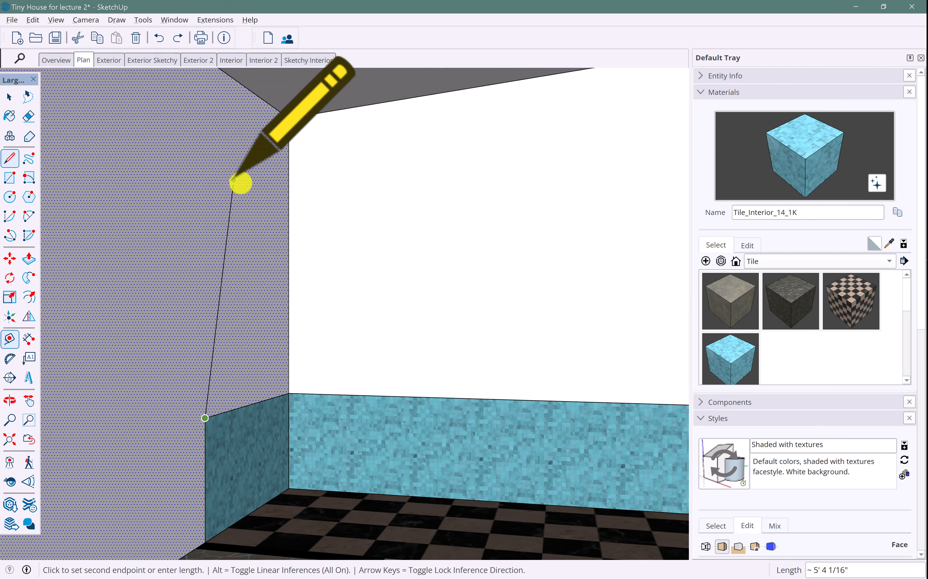
mouse_move(207, 120)
middle_down()
mouse_move(209, 109)
mouse_move(218, 136)
middle_up()
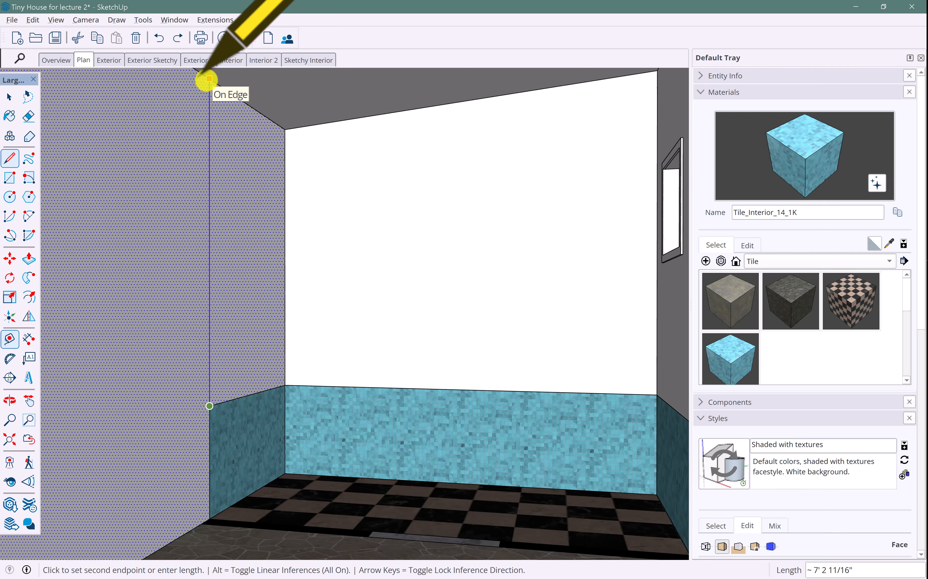
click(206, 80)
Draw a matching vertical line on the opposite side wall from the tile's front top corner to the ceiling
scroll(262, 188, down, 2)
mouse_move(263, 189)
shift+middle_down()
mouse_move(245, 187)
mouse_move(404, 239)
shift+middle_up()
mouse_move(561, 303)
middle_down()
mouse_move(518, 311)
mouse_move(621, 311)
mouse_move(528, 290)
mouse_move(628, 379)
middle_up()
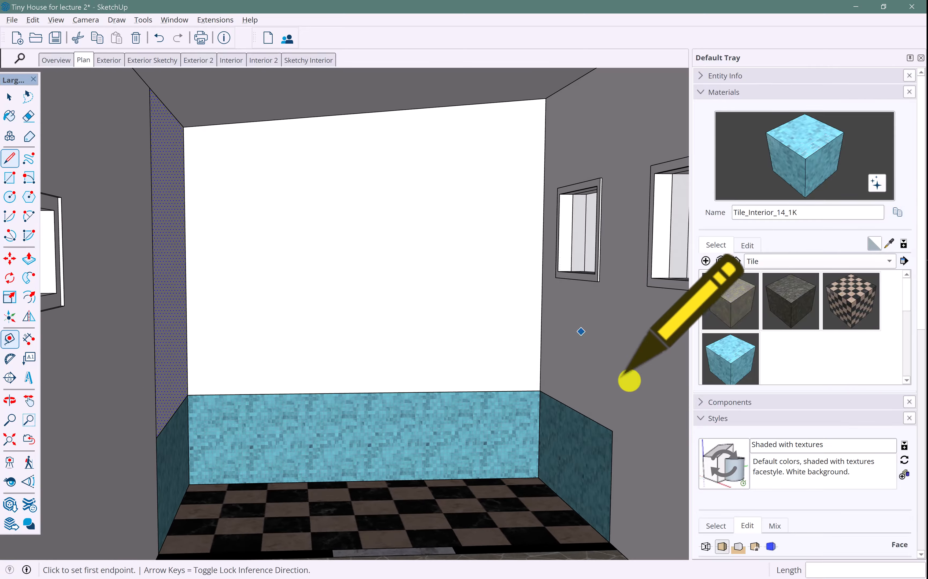
click(611, 425)
shift+middle_drag(601, 125, 582, 176)
click(564, 131)
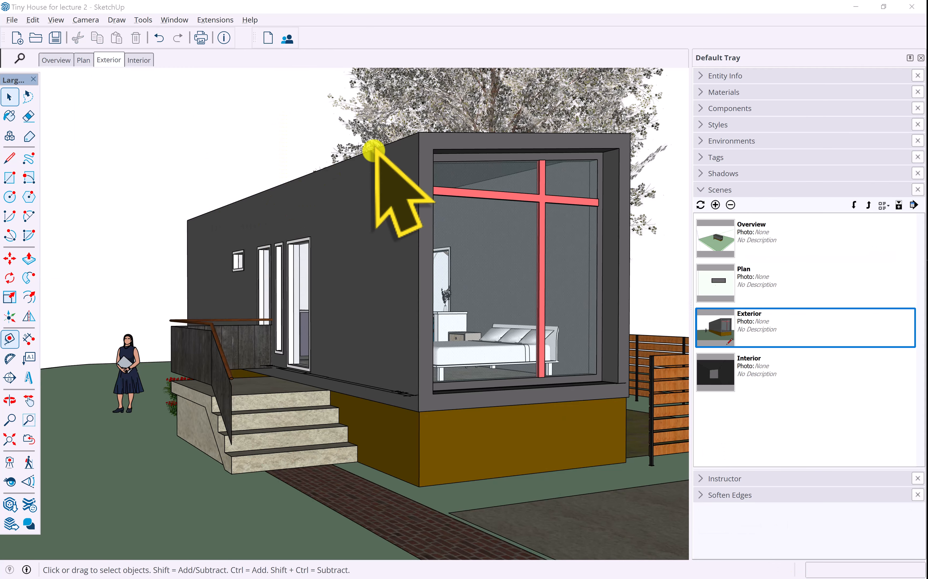
Reframe the house exterior to show the steps, front window and fence from a wider angle, and update the Exterior scene
key(o)
shift+middle_drag(343, 278, 312, 268)
scroll(280, 269, down, 1)
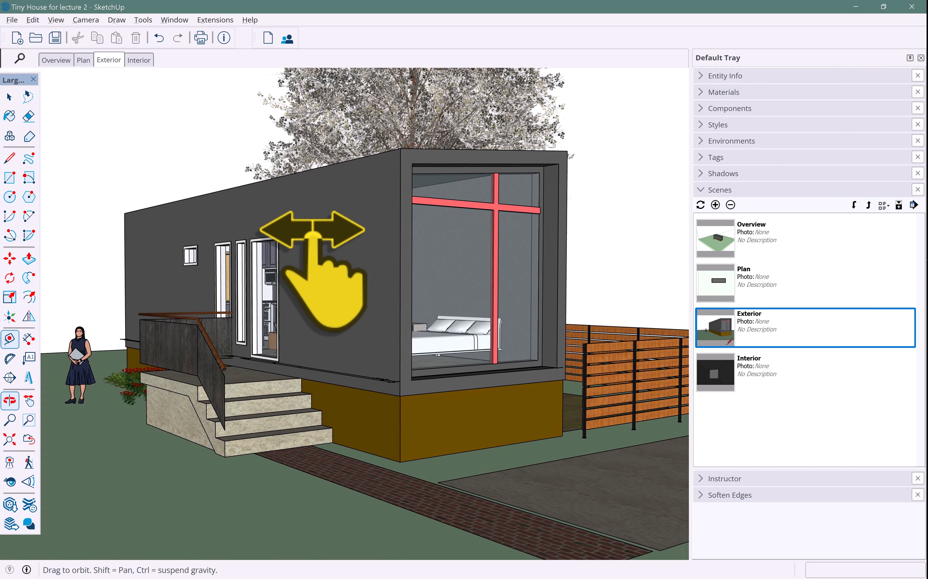
key(space)
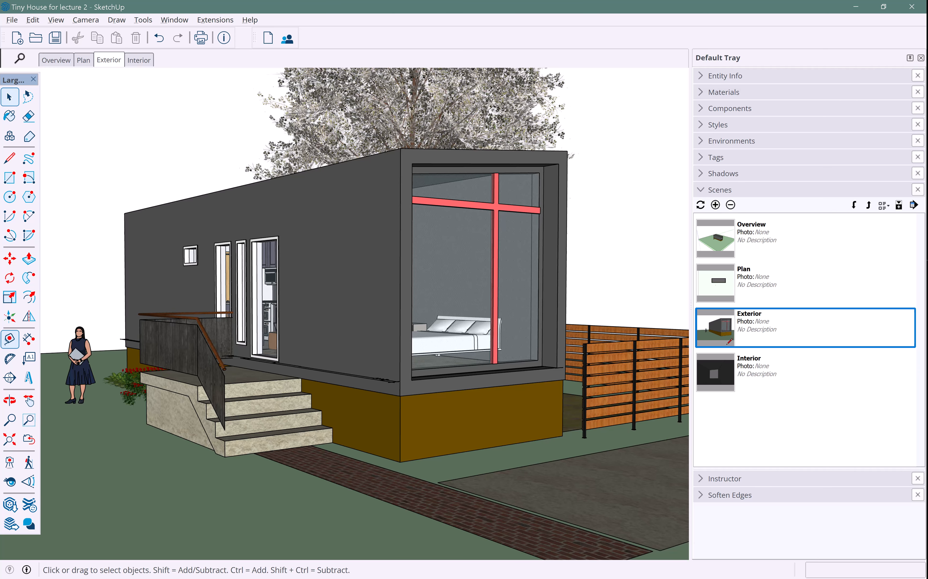
shift+middle_drag(187, 283, 186, 249)
key(space)
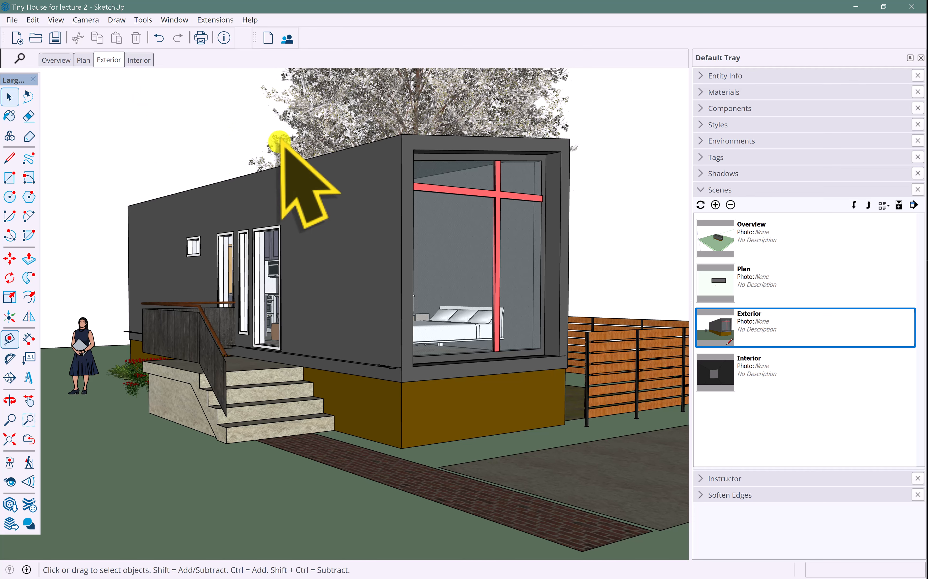
right_click(110, 61)
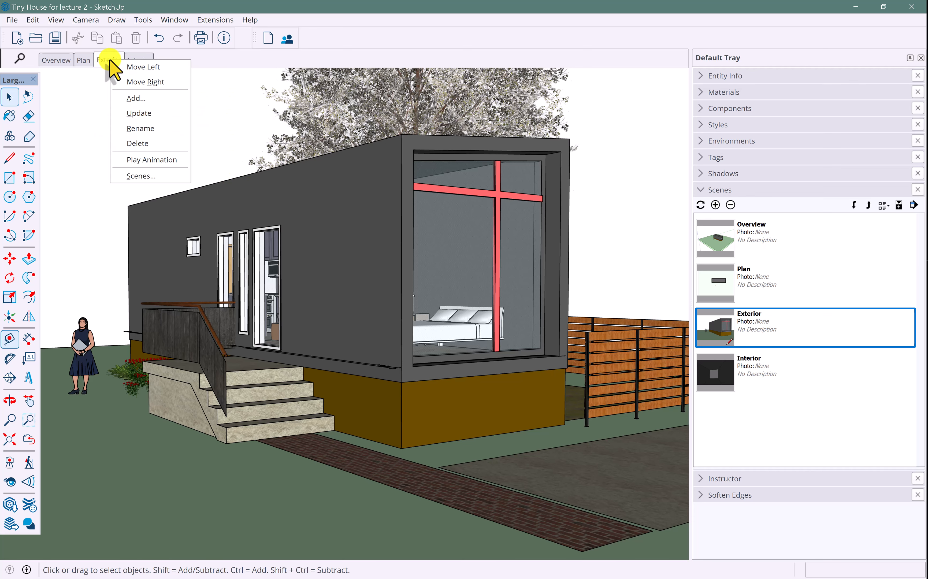
click(133, 110)
Reframe the living room view to show the sofa, kitchen island and wood door, and update the Interior scene
click(139, 60)
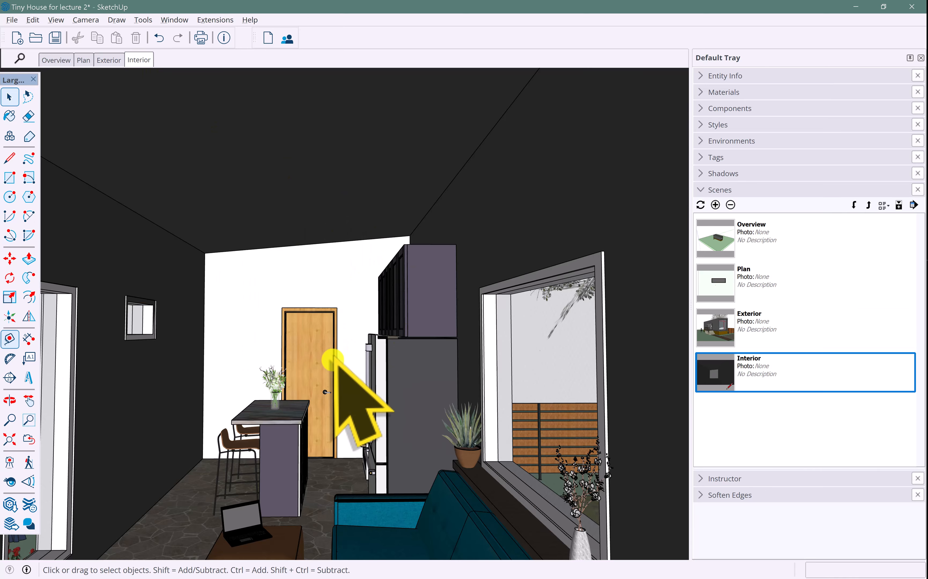
scroll(332, 358, down, 6)
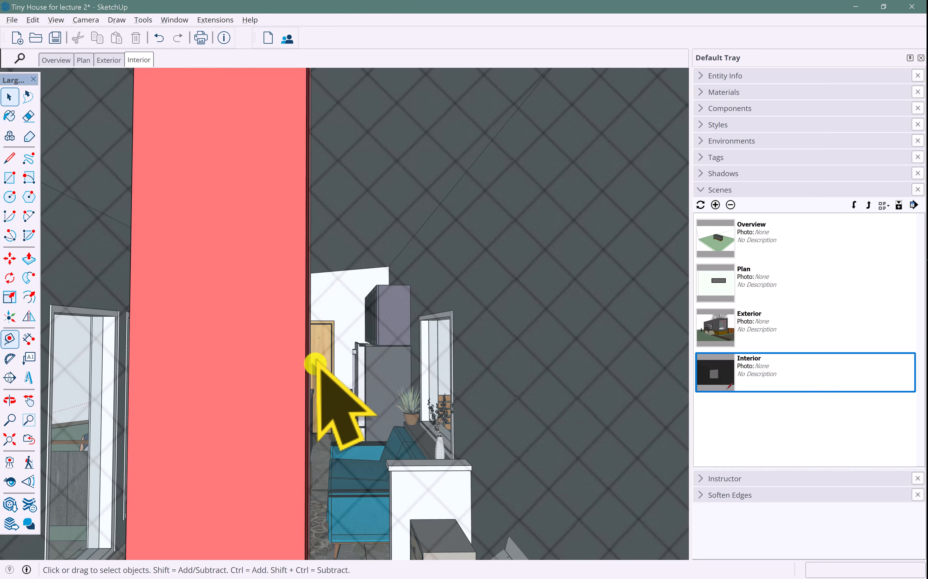
scroll(315, 362, up, 3)
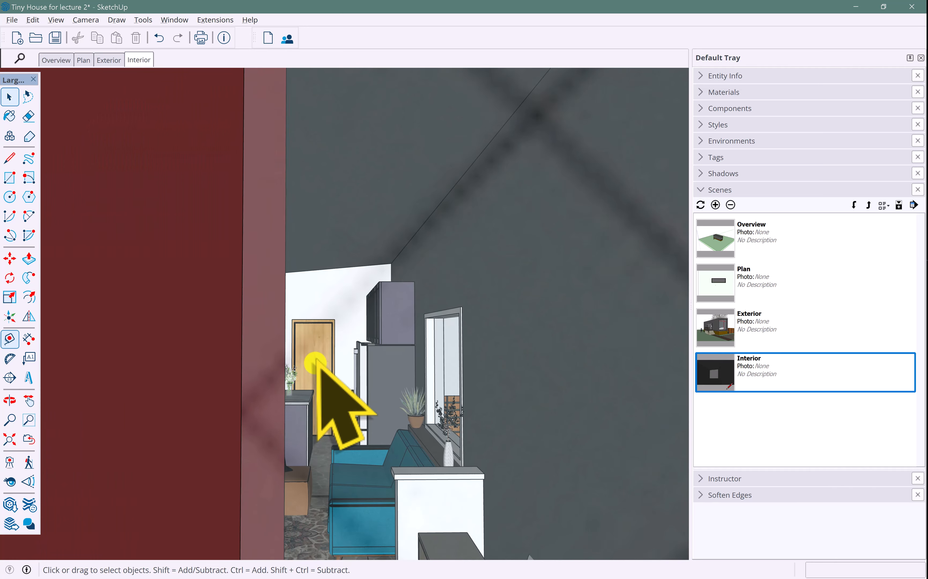
scroll(315, 361, up, 5)
scroll(315, 361, down, 4)
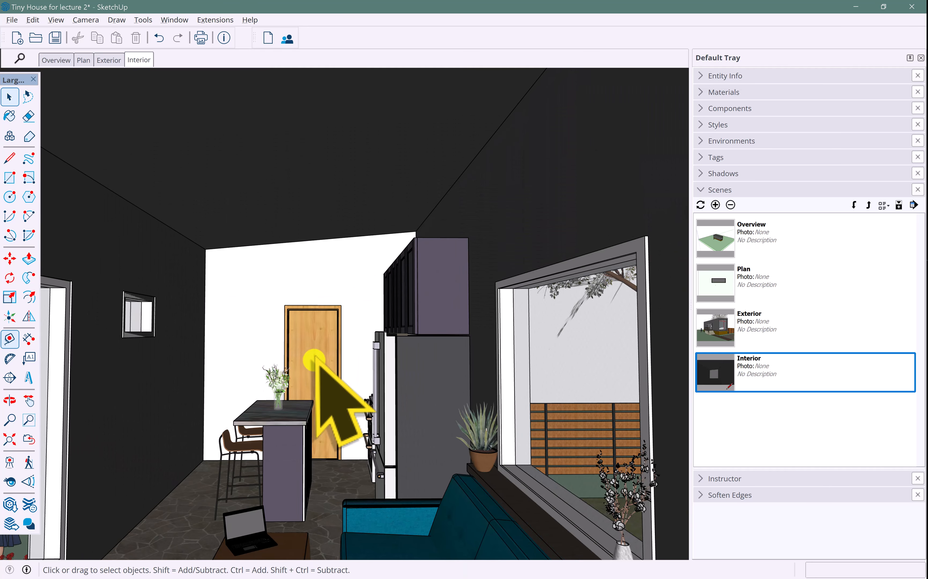
middle_drag(315, 360, 324, 341)
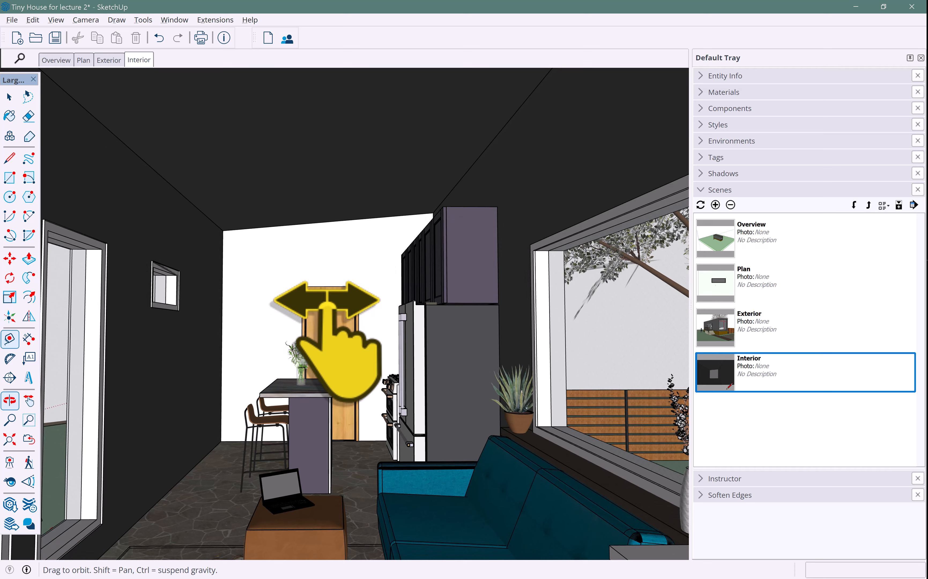
key(space)
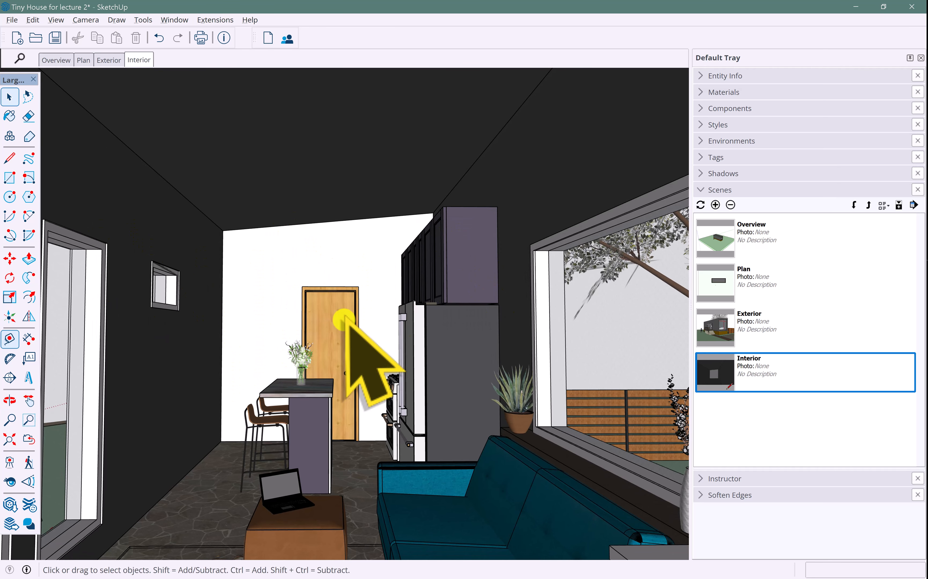
right_click(148, 66)
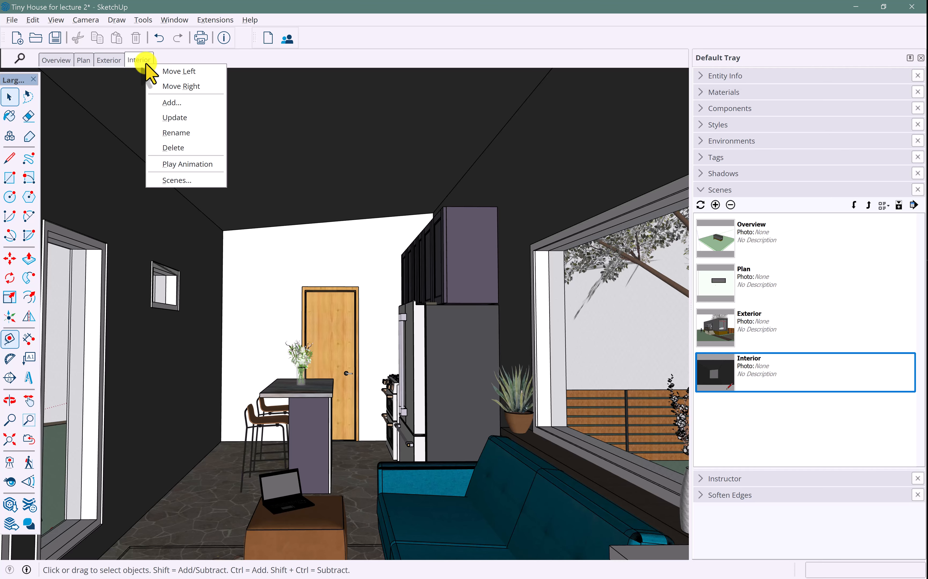
click(174, 117)
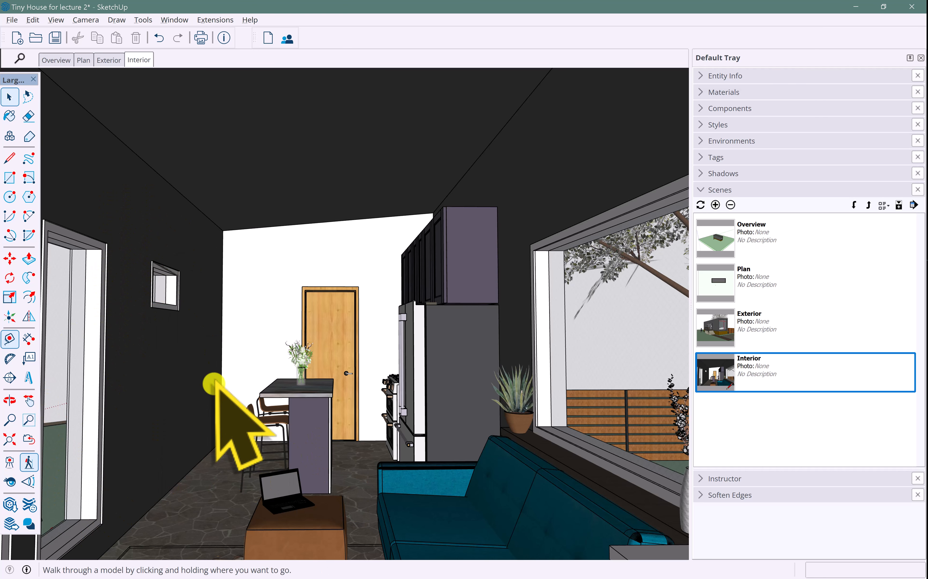
Position the camera on the living room floor, look toward the sofa and bed, and save this view as a new scene named Interior 2
click(10, 462)
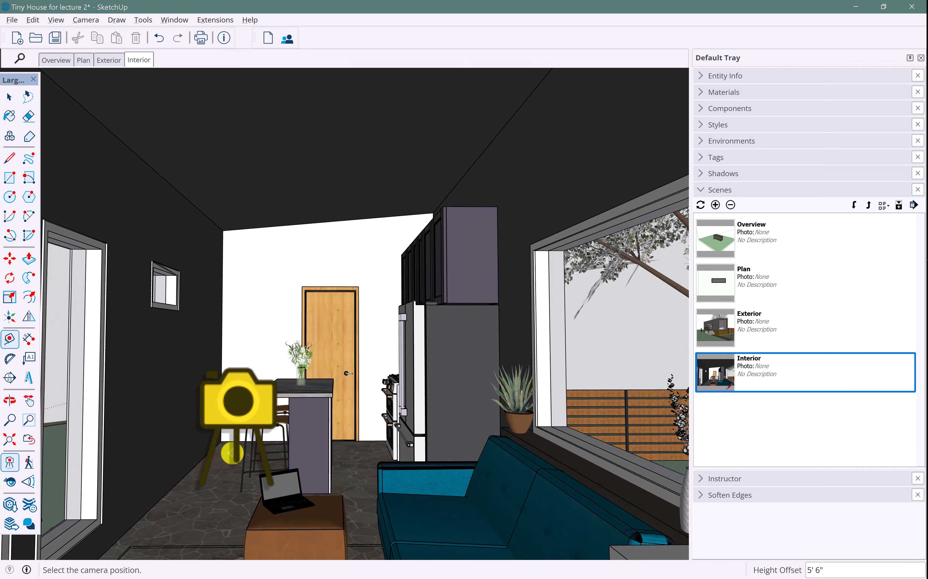
click(232, 453)
drag(244, 286, 373, 270)
middle_drag(374, 269, 339, 242)
scroll(373, 273, up, 2)
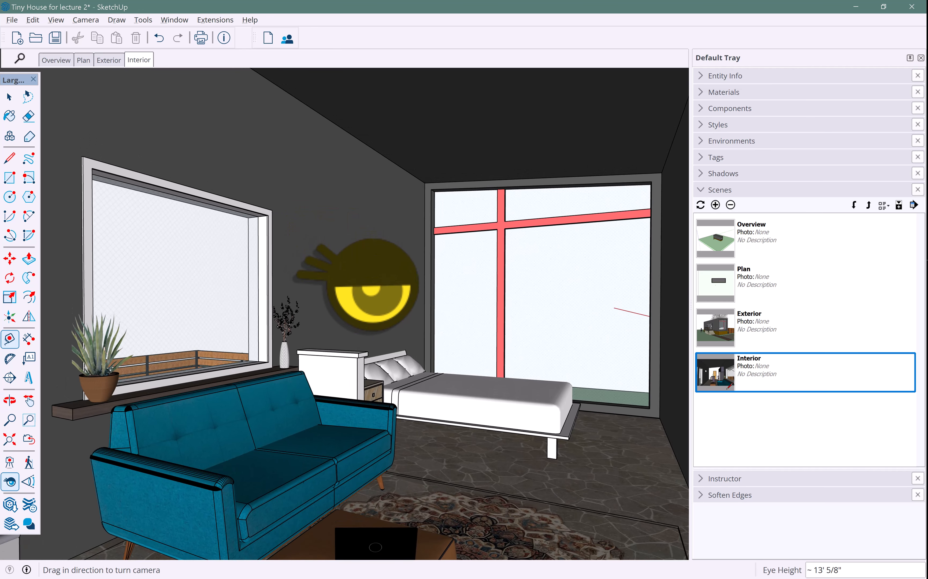
right_click(139, 61)
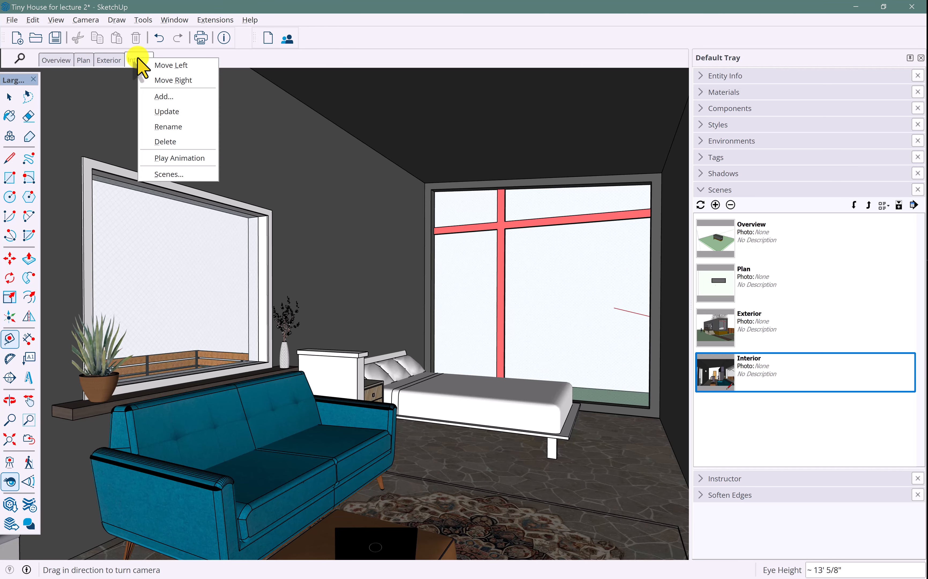
click(163, 96)
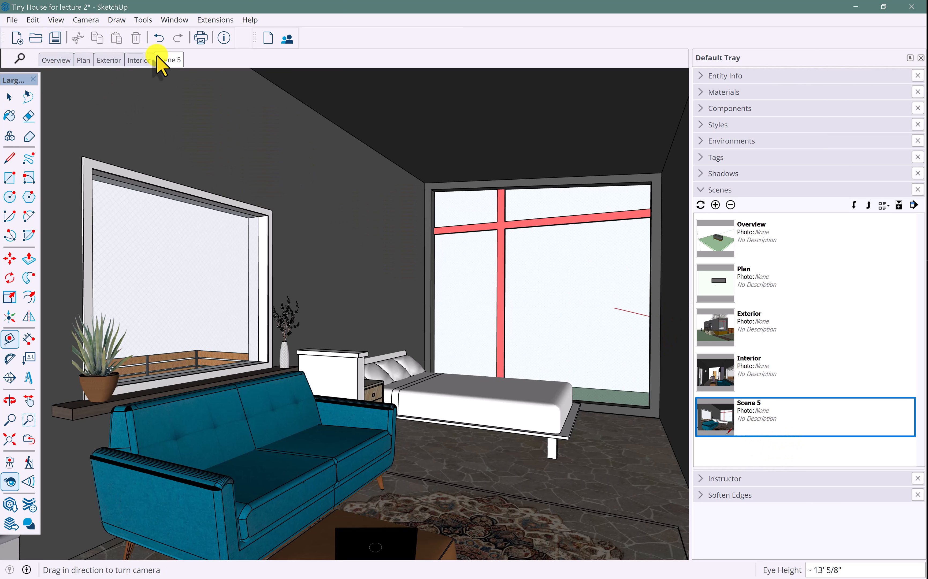
right_click(169, 63)
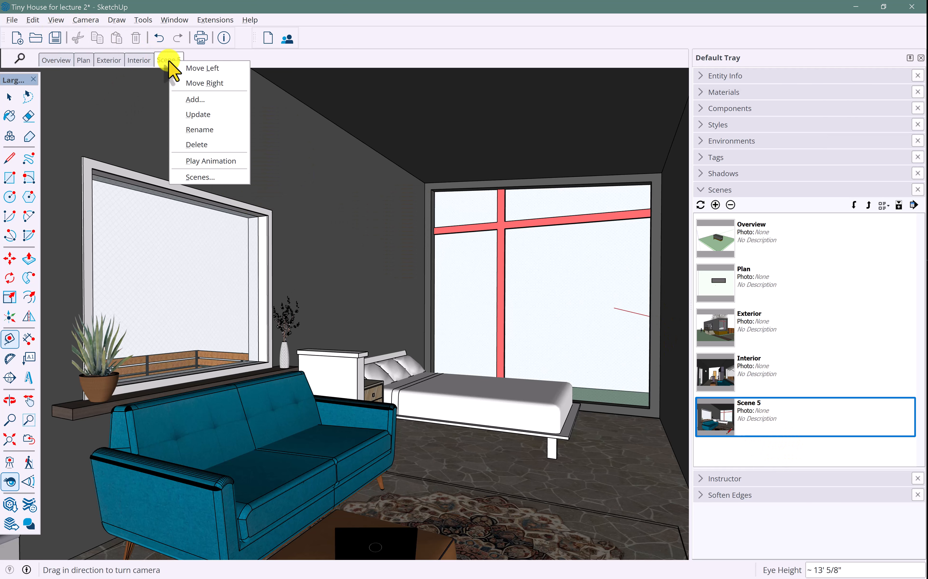
click(203, 130)
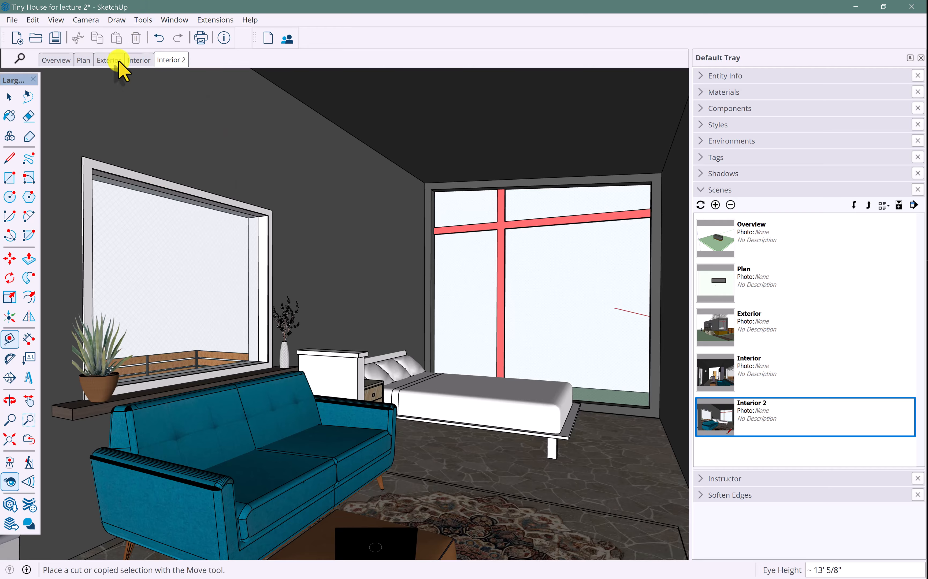
Starting from the Exterior scene, frame the house's opposite end with the tree, fence and entry steps, and add it as scene Exterior 2
click(108, 60)
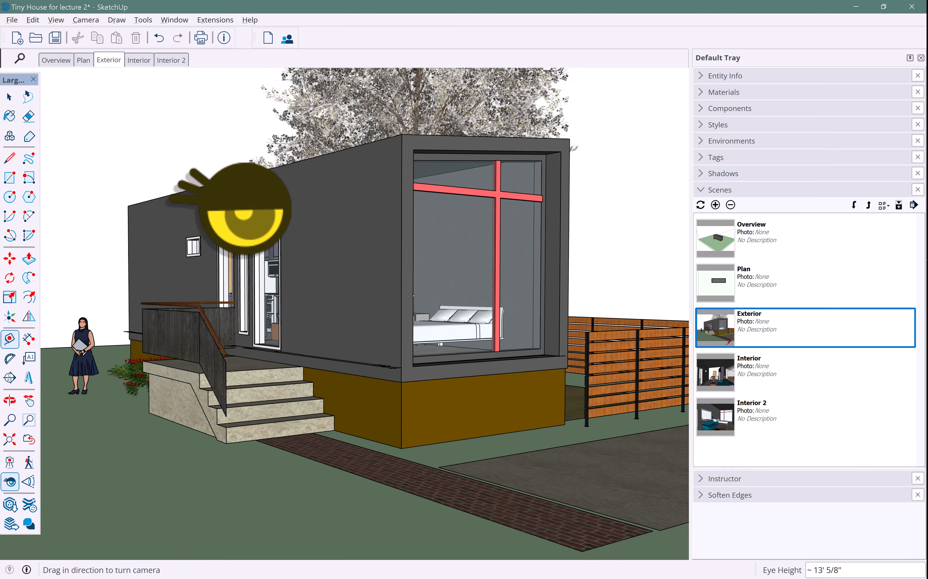
key(o)
drag(234, 242, 464, 274)
middle_drag(84, 336, 353, 297)
scroll(233, 324, down, 4)
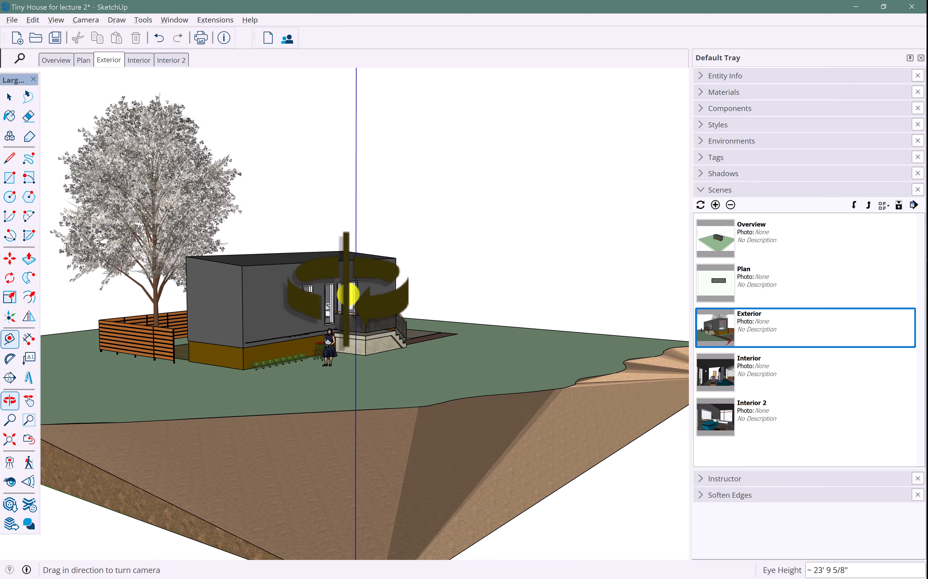
scroll(294, 315, up, 3)
middle_drag(294, 315, 345, 303)
mouse_move(344, 303)
shift+middle_down()
mouse_move(358, 296)
mouse_move(342, 289)
shift+middle_up()
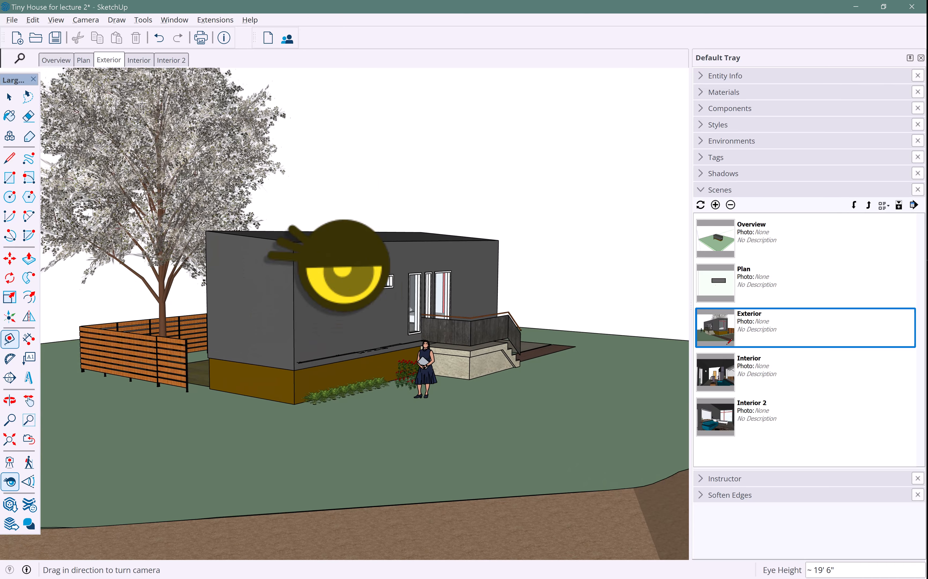
middle_drag(423, 286, 461, 295)
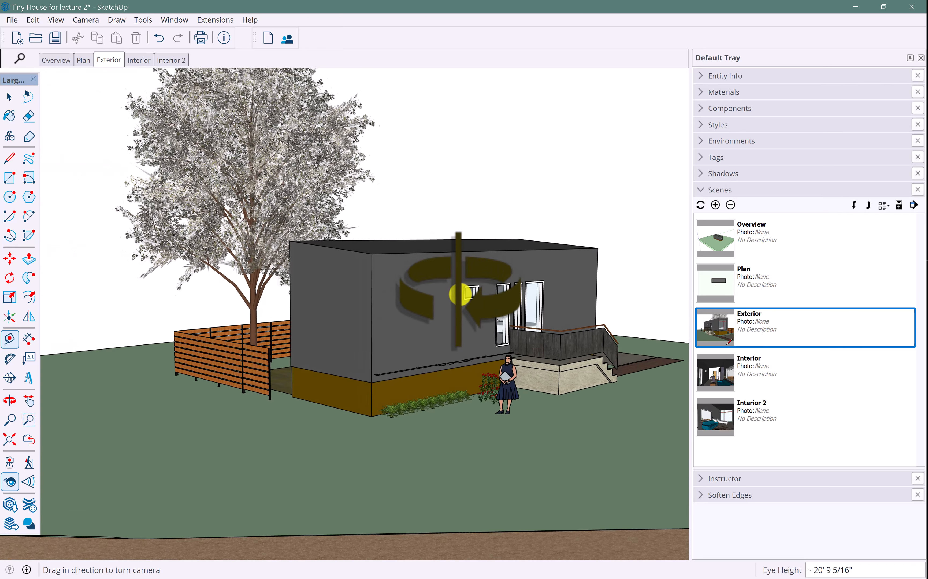
scroll(461, 296, up, 2)
middle_click(461, 297)
middle_click(461, 297)
scroll(311, 343, down, 3)
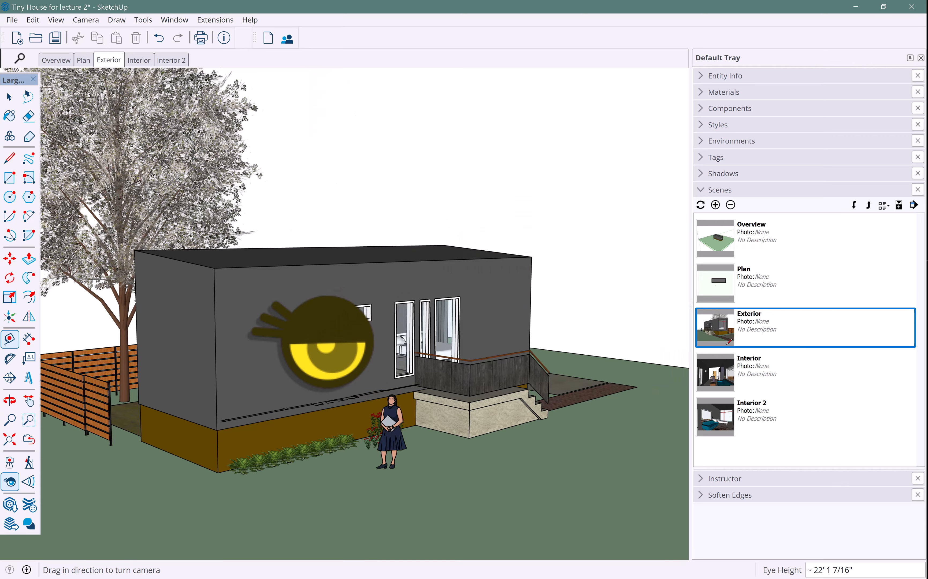
middle_drag(301, 349, 325, 325)
shift+middle_drag(325, 326, 366, 292)
middle_drag(366, 293, 338, 253)
scroll(350, 265, up, 3)
middle_drag(407, 265, 392, 265)
right_click(111, 66)
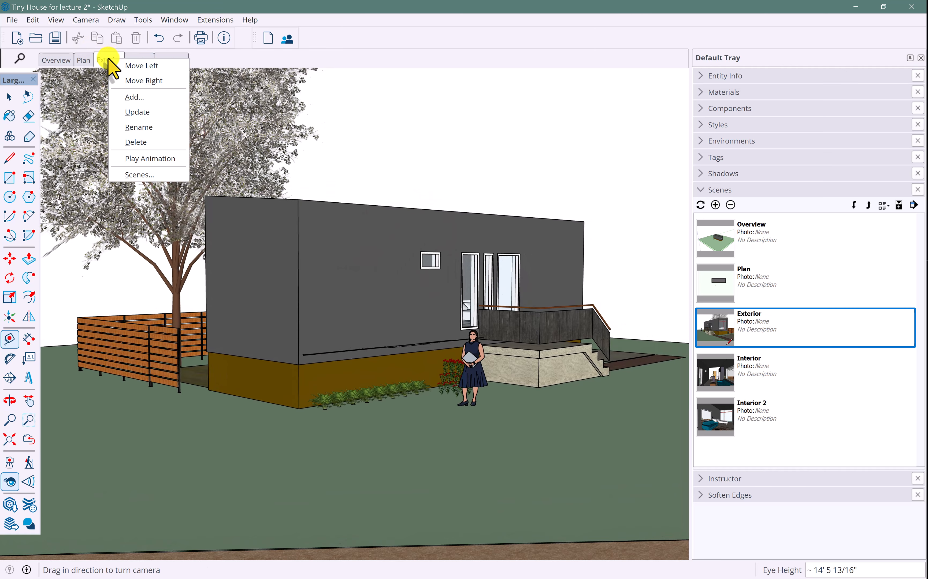
click(134, 97)
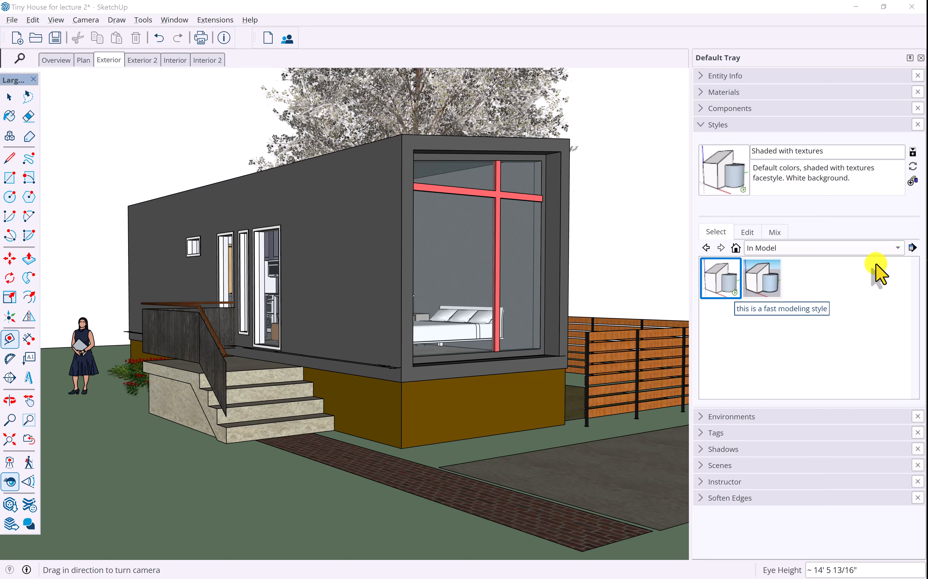
Apply the Fineliner style from the Sketchy Edges collection to the exterior view
click(895, 249)
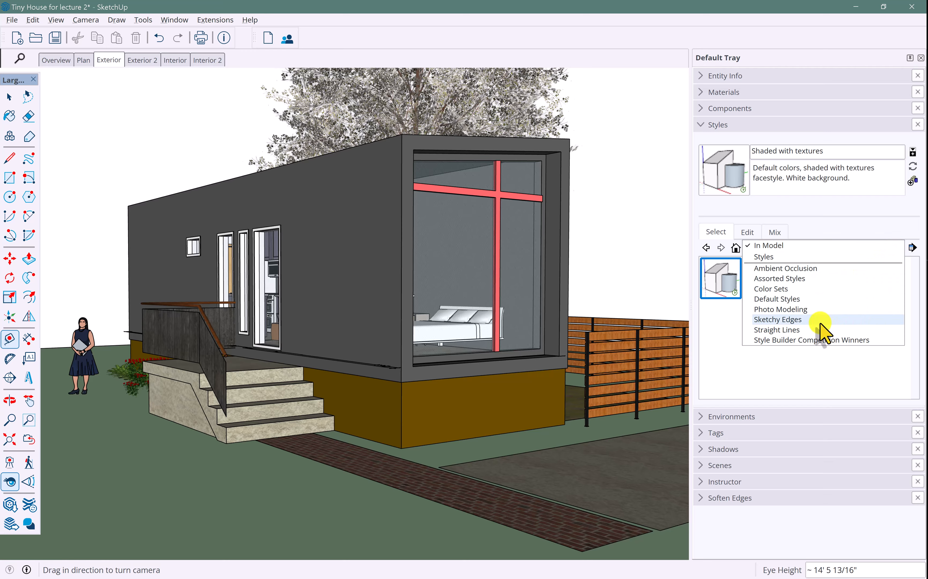
click(805, 320)
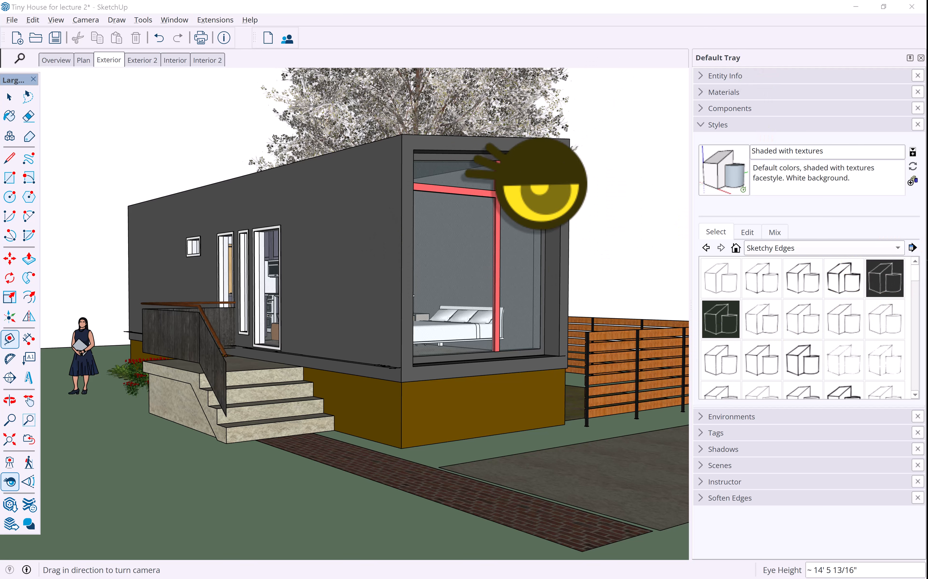
click(848, 366)
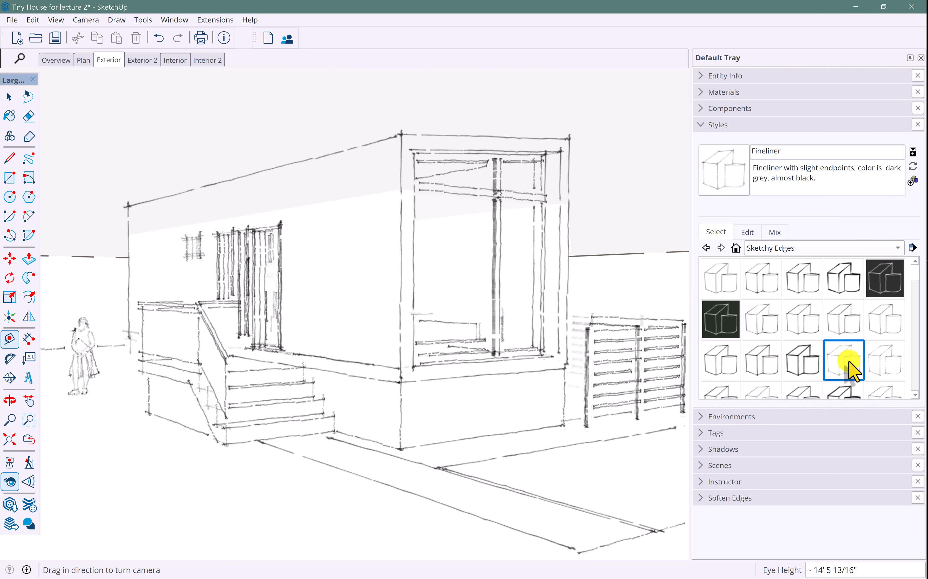
Try the Dry Erase Marker, Conte and Chalk on Blackboard styles on the exterior view, and return to Fineliner
click(757, 370)
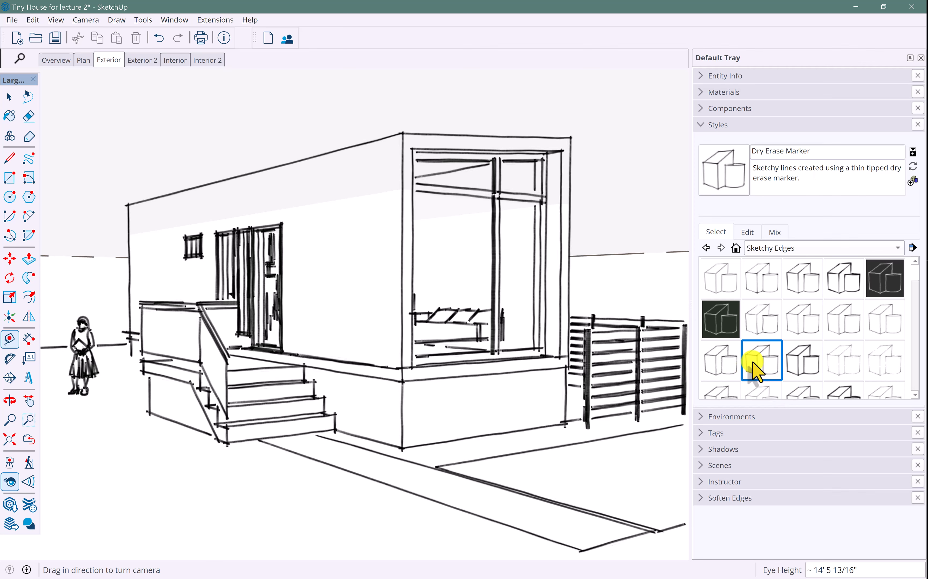
click(844, 328)
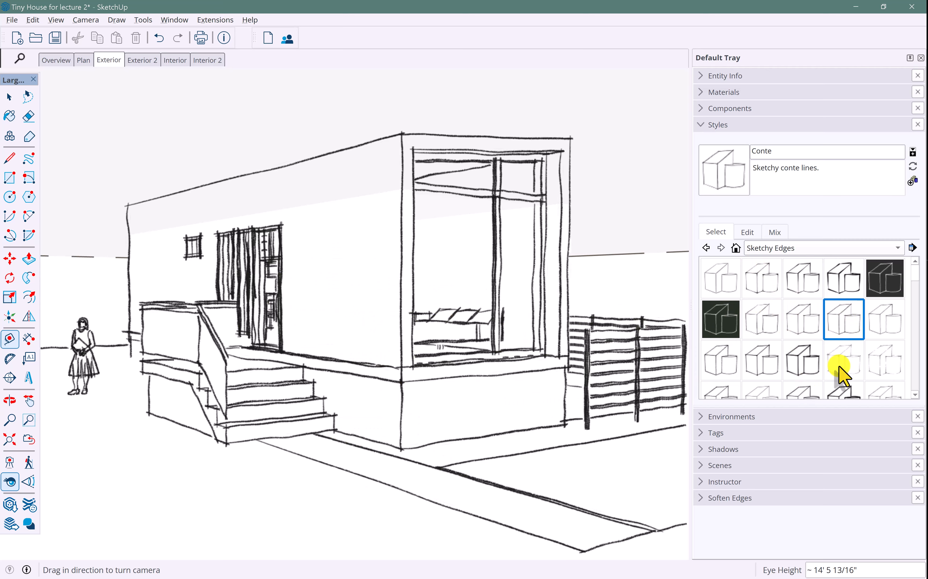
click(833, 356)
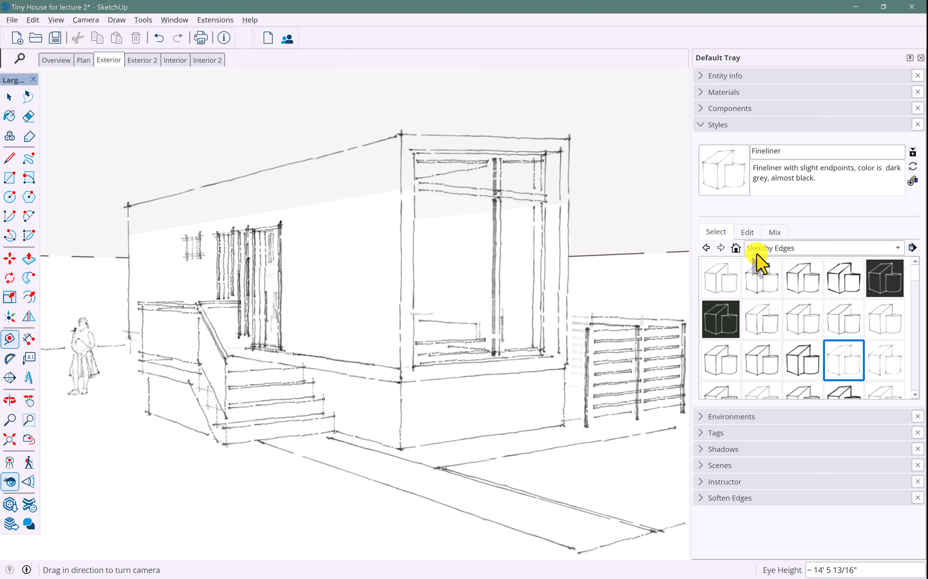
click(898, 282)
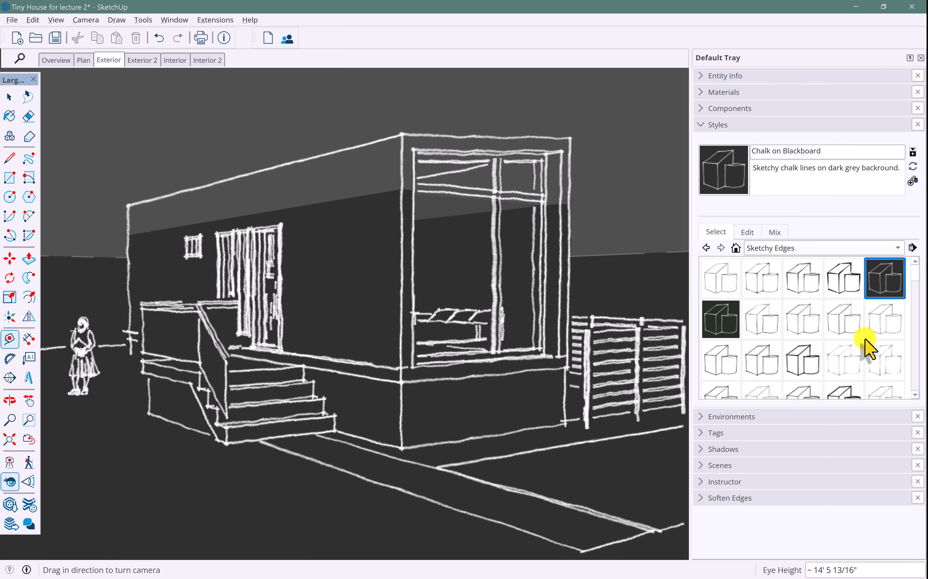
click(835, 366)
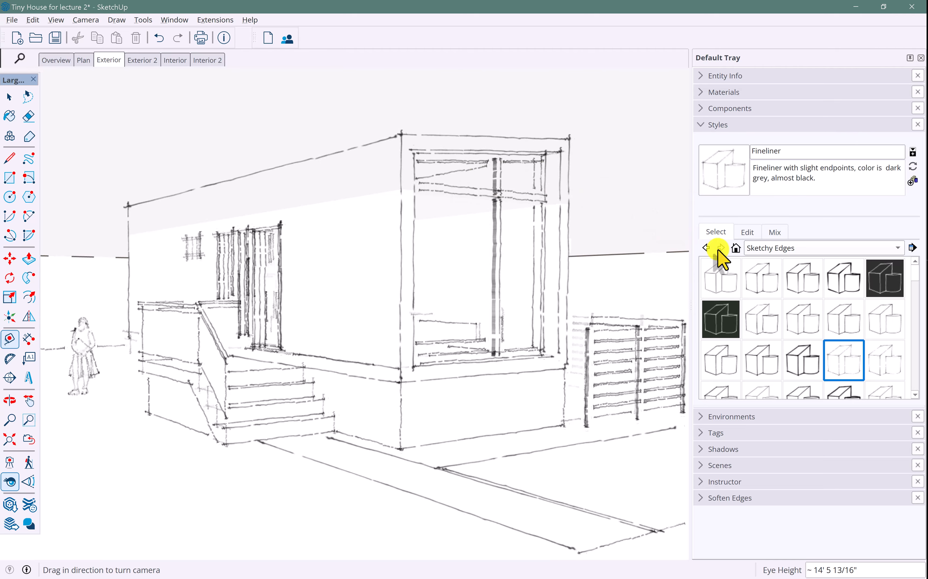
Try the Wireframe face style within the Fineliner style and restore Hidden Line
click(748, 232)
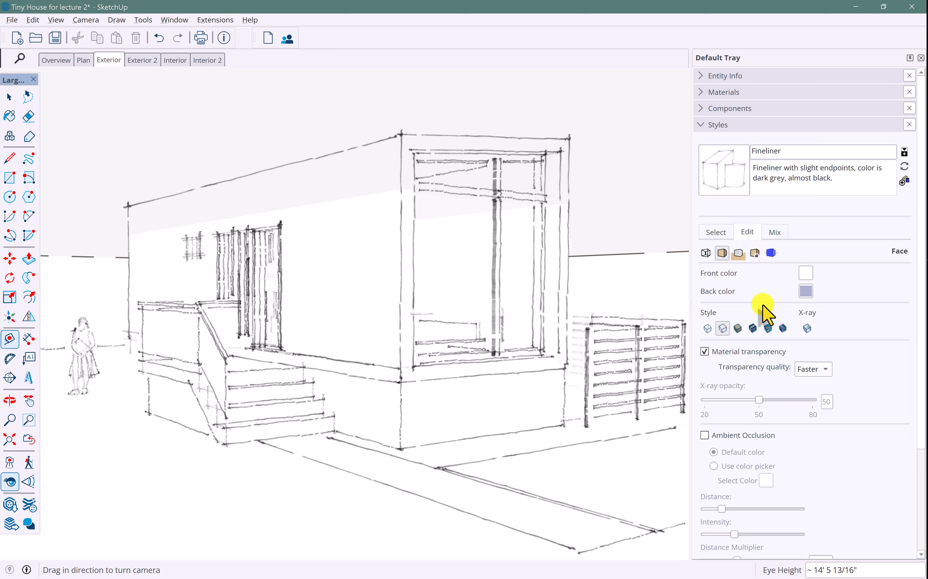
click(707, 328)
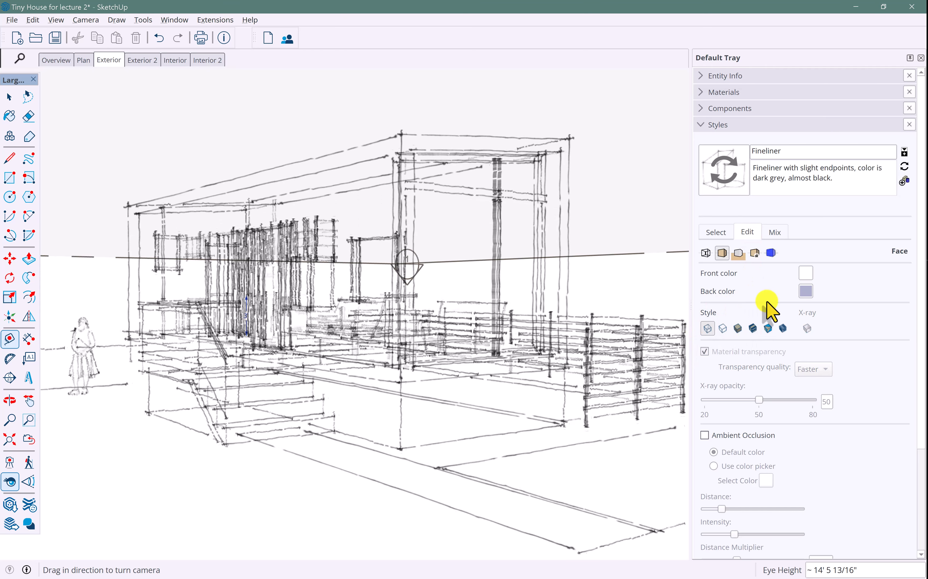
click(723, 329)
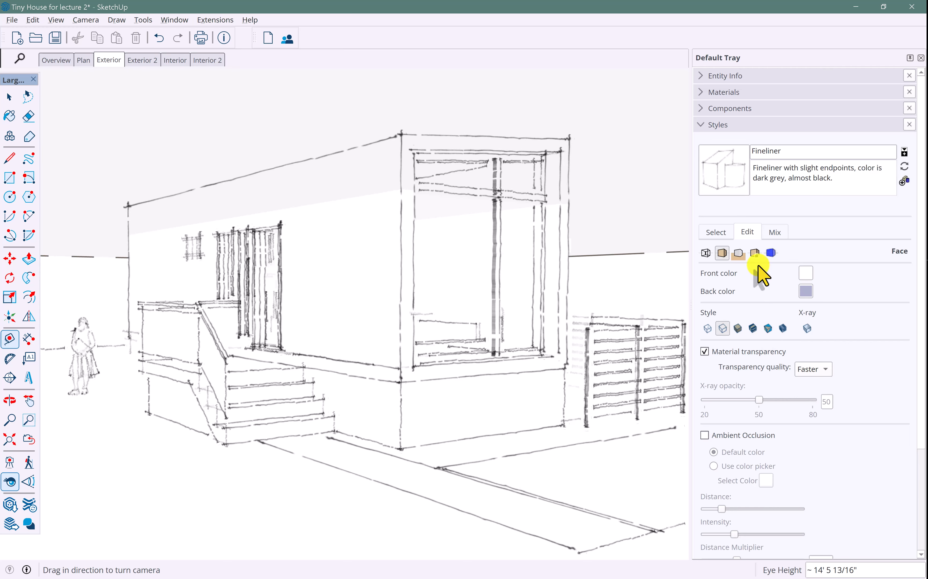
Turn on sky and ground in the Fineliner style's background and save the exterior view as scene Exterior Sketchy, updating the selected style
click(771, 252)
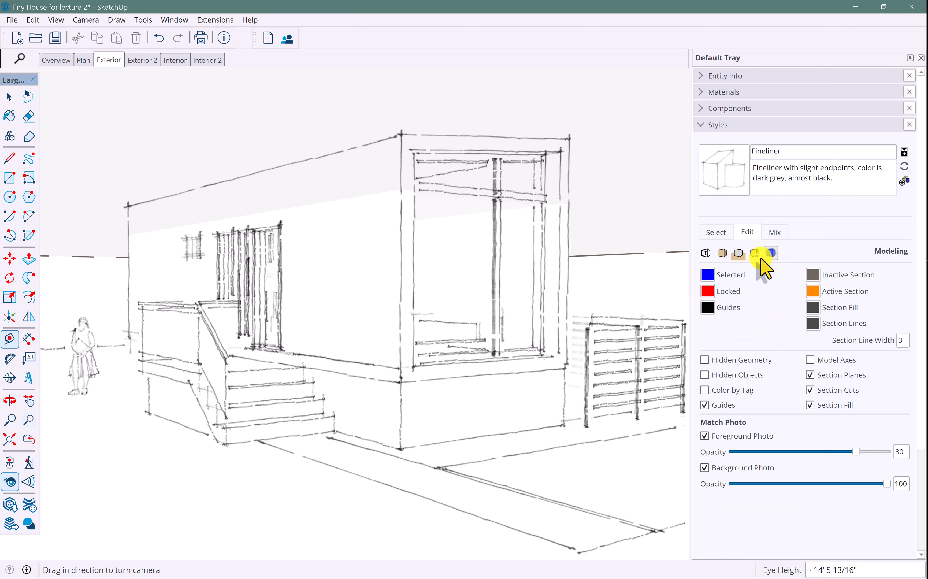
click(755, 253)
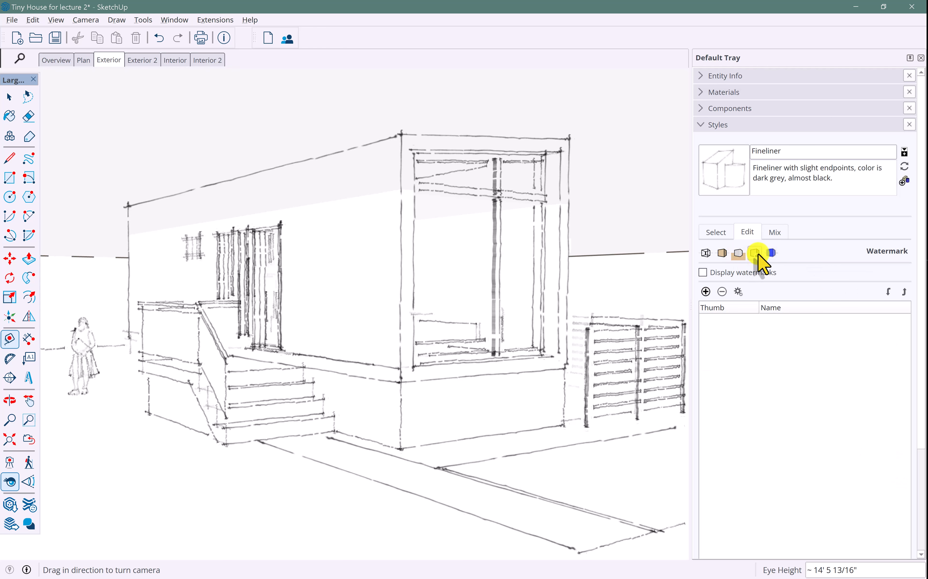
click(738, 252)
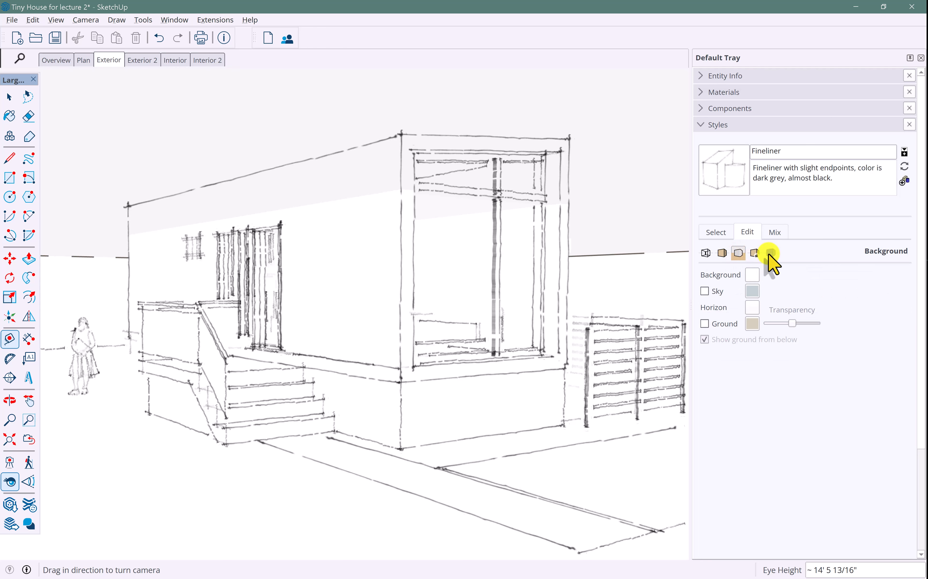
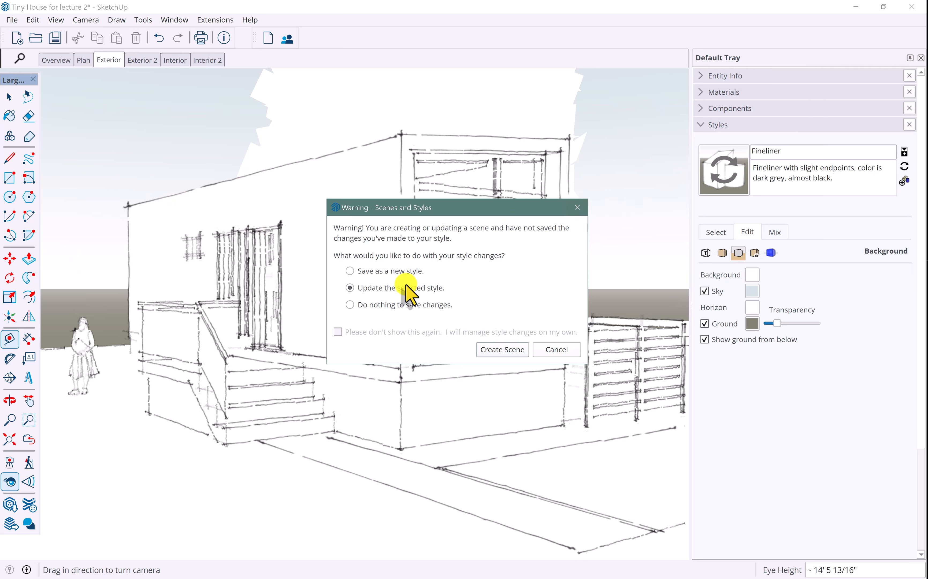
click(514, 350)
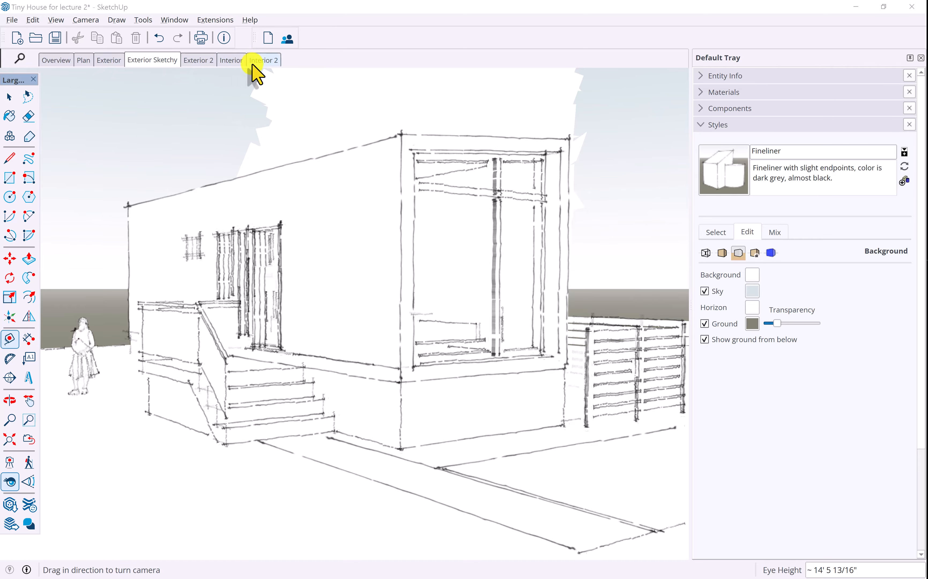
Apply the model's edited Fineliner style with sky and ground to the Interior 2 scene view
click(262, 60)
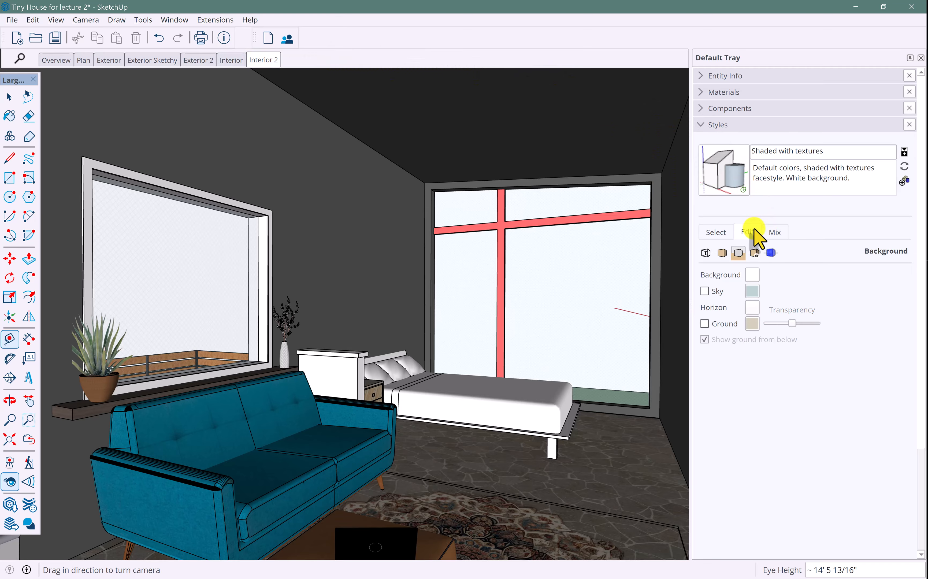
click(719, 233)
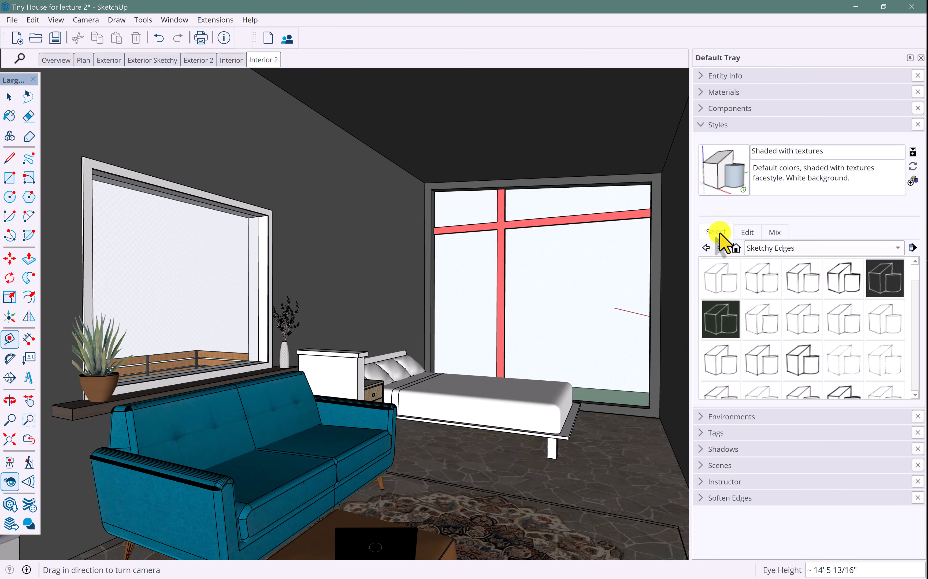
click(795, 249)
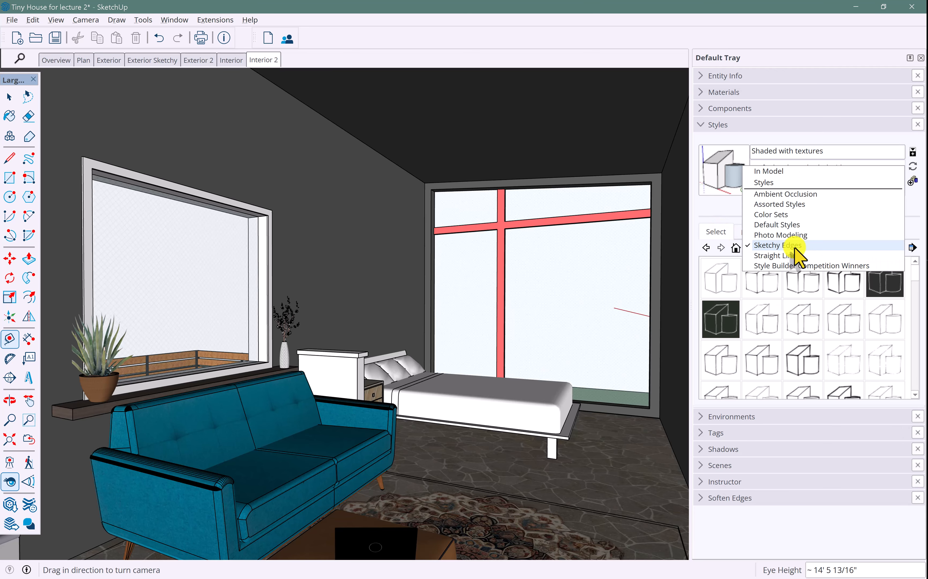
click(777, 171)
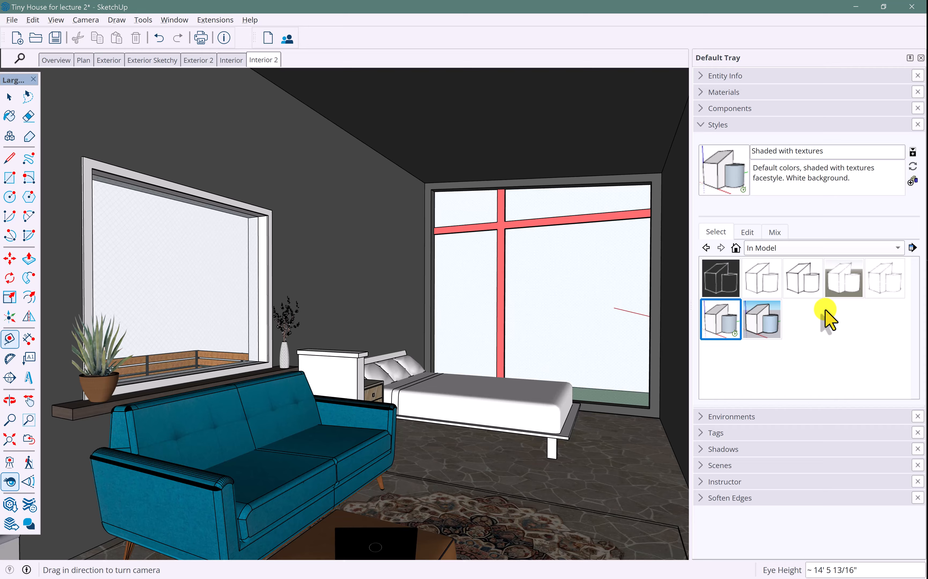
click(844, 278)
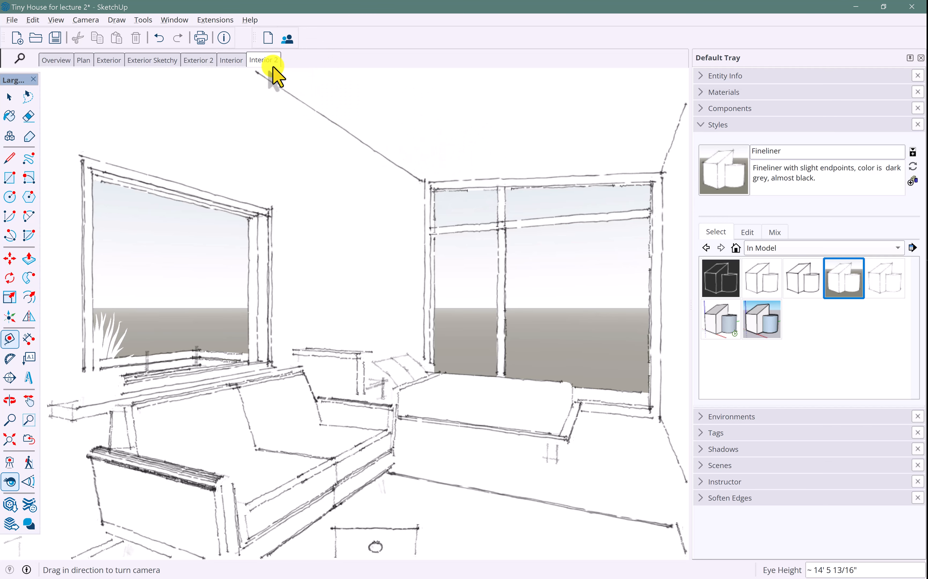
Add the sketchy interior view as a new scene after Interior 2 and compare the two scenes
right_click(264, 61)
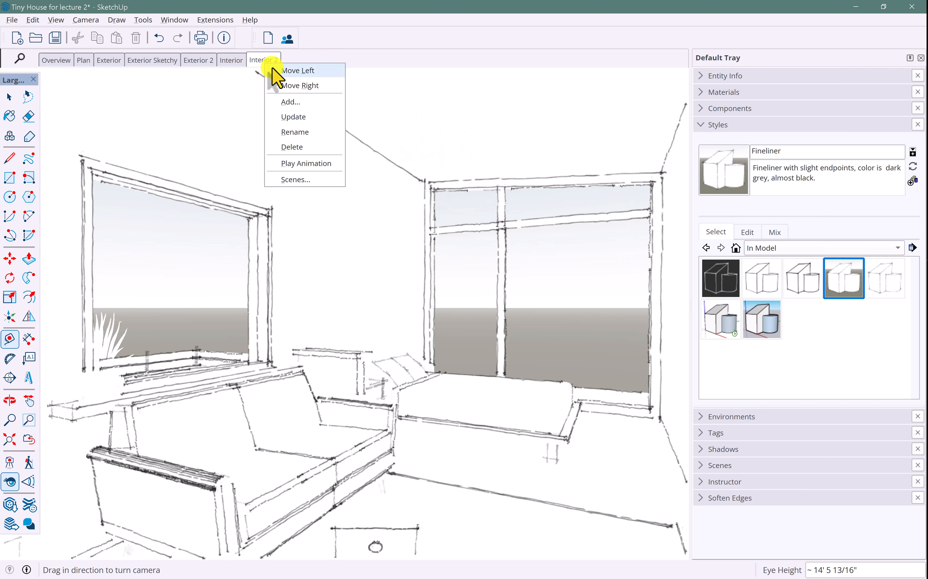
click(301, 115)
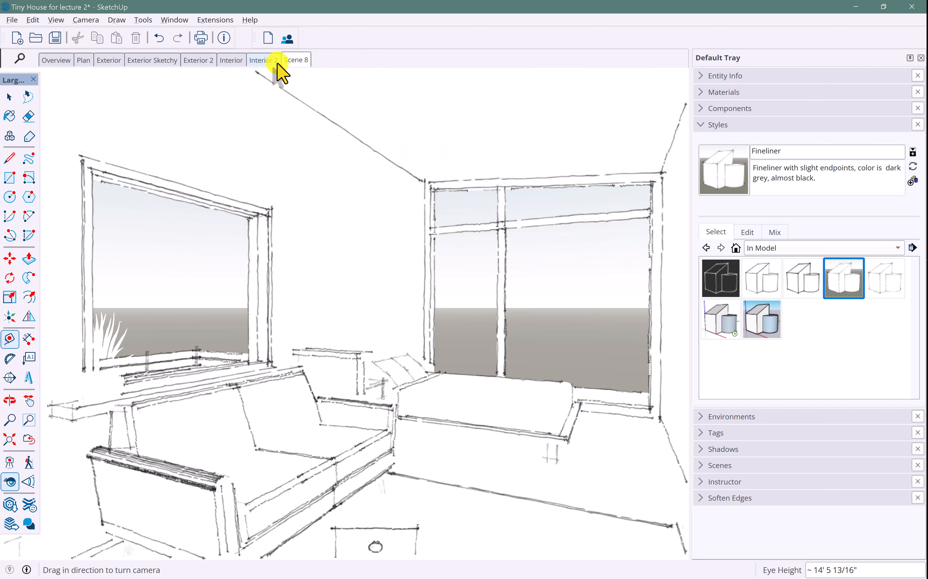
click(264, 60)
click(294, 60)
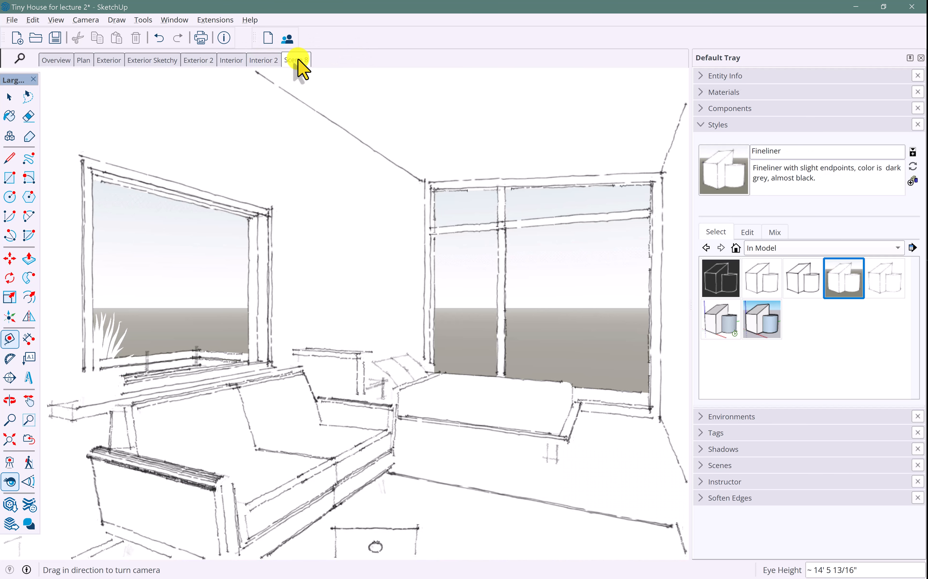
click(264, 62)
click(294, 60)
Set Fineliner's edge level of detail to maximum, enable profiles and depth cue, set the extension to 10, and update the style
click(748, 232)
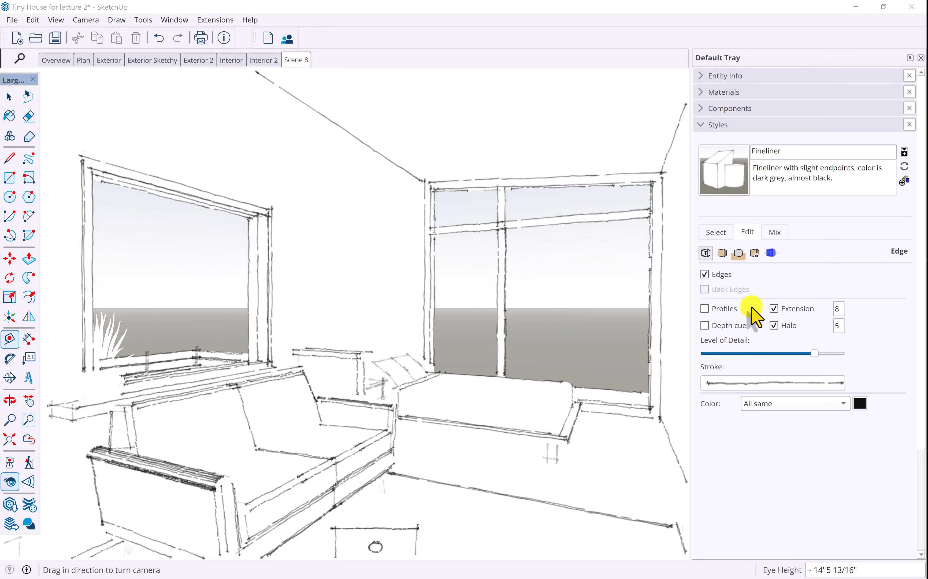
click(814, 353)
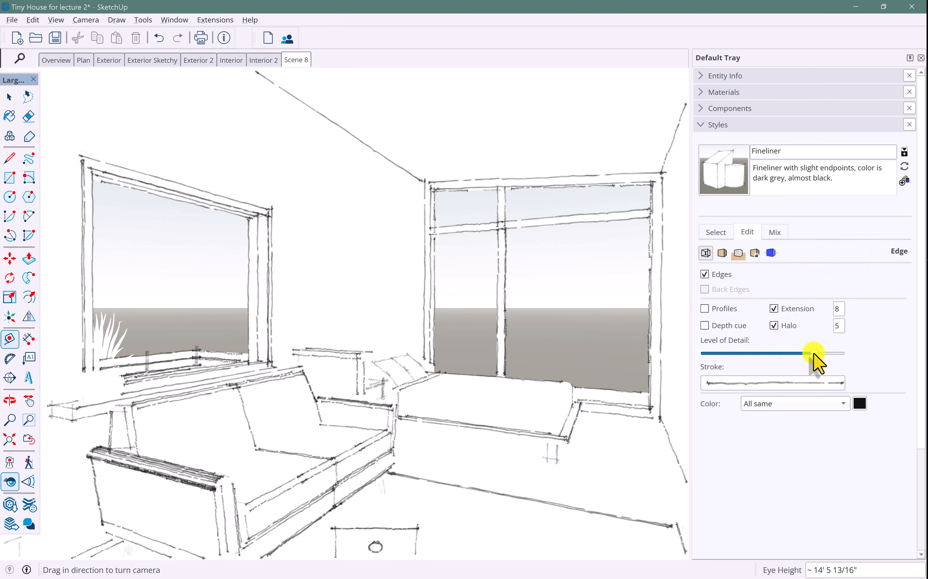
drag(814, 354, 848, 356)
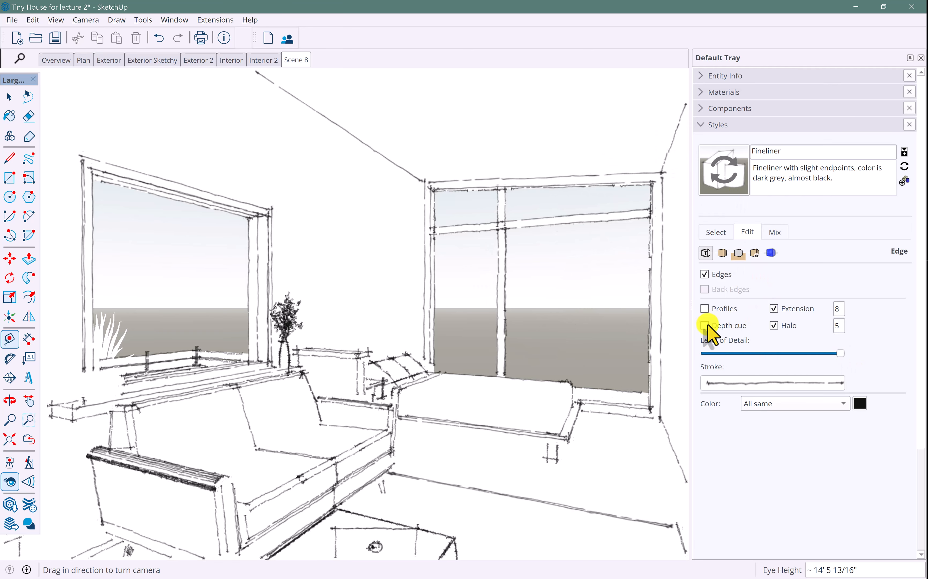
click(705, 308)
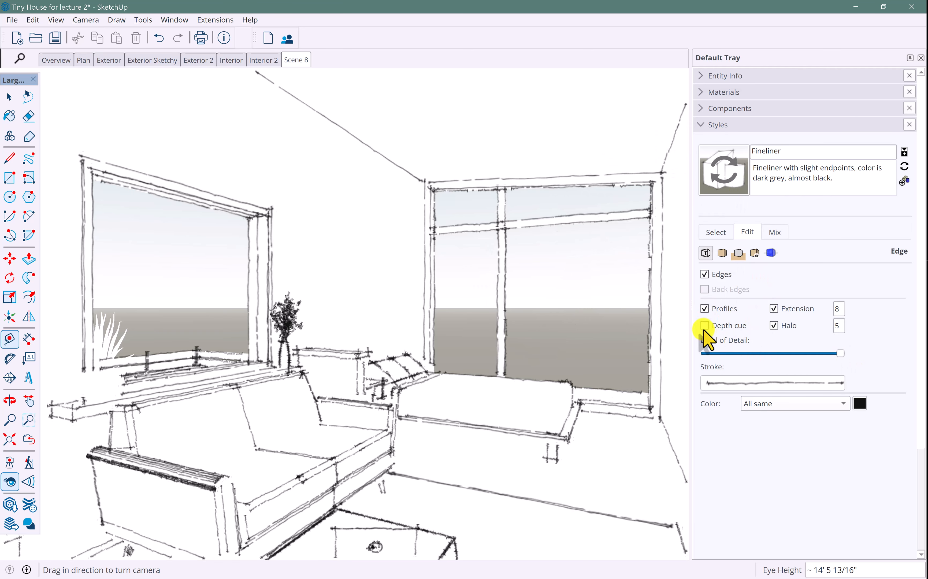
click(705, 325)
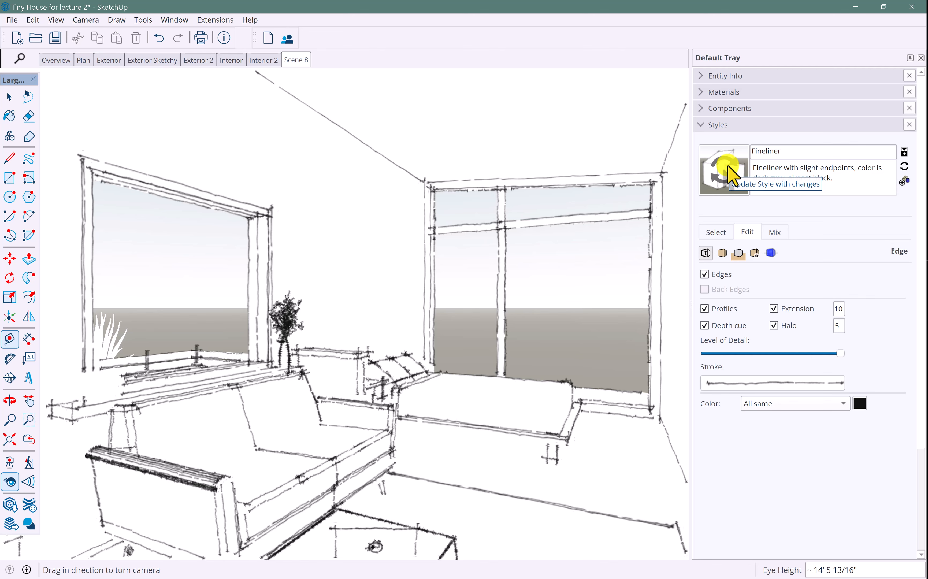
click(728, 175)
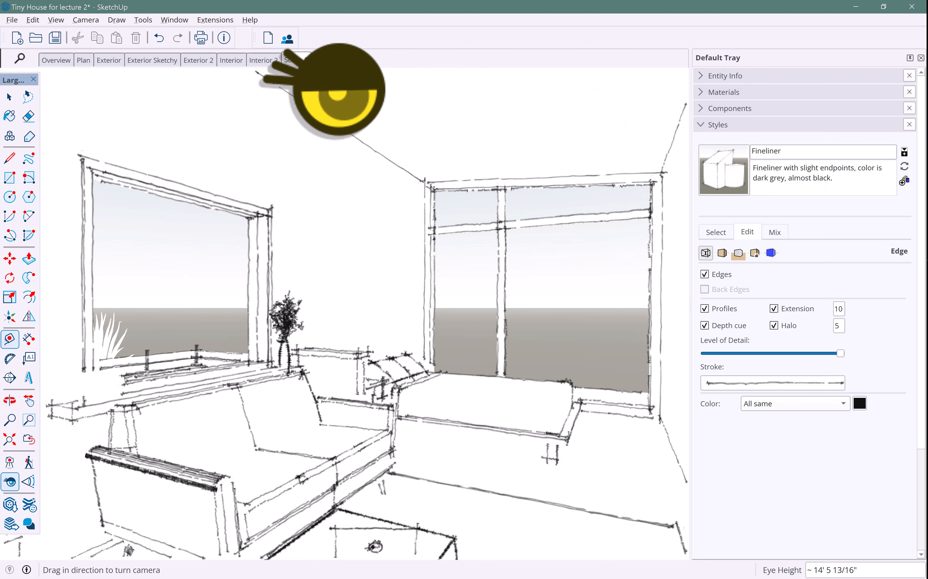
Try the Exterior style from the Ambient Occlusion collection on the Exterior Sketchy scene, and return to the scene's Fineliner style
click(155, 60)
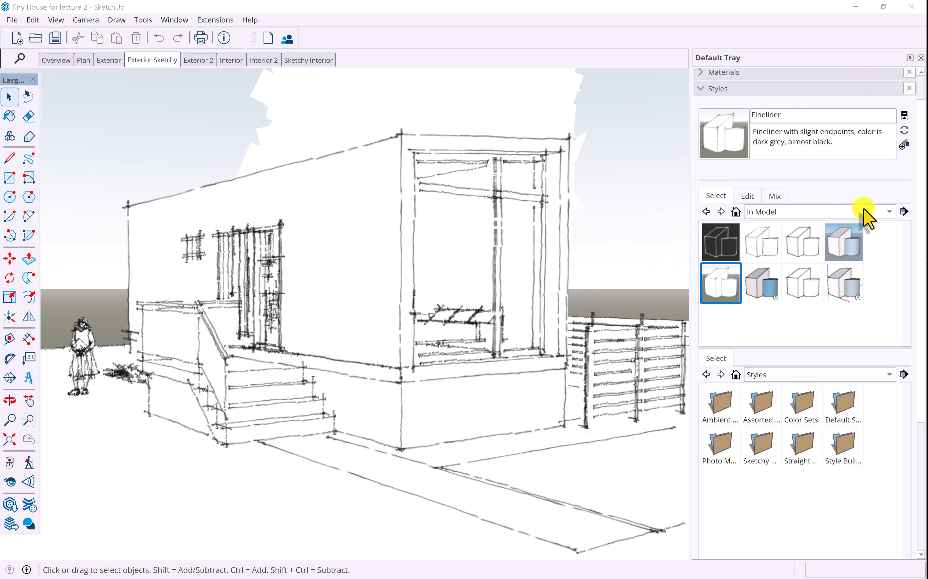
click(883, 211)
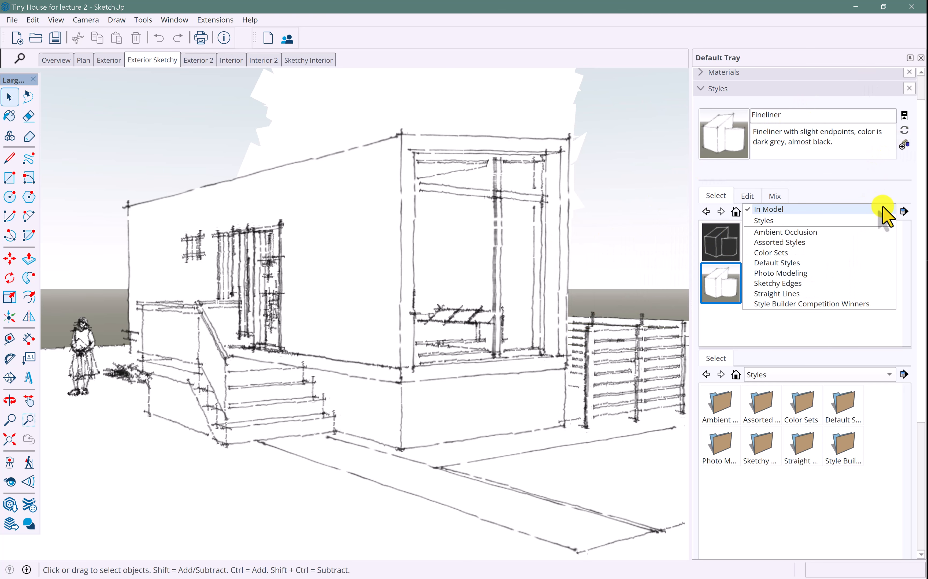
click(824, 233)
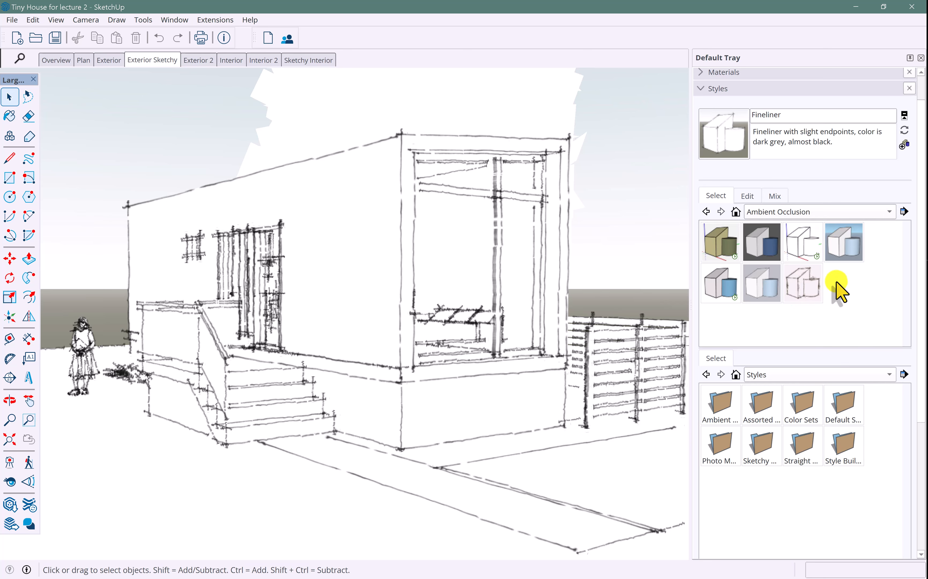
click(846, 243)
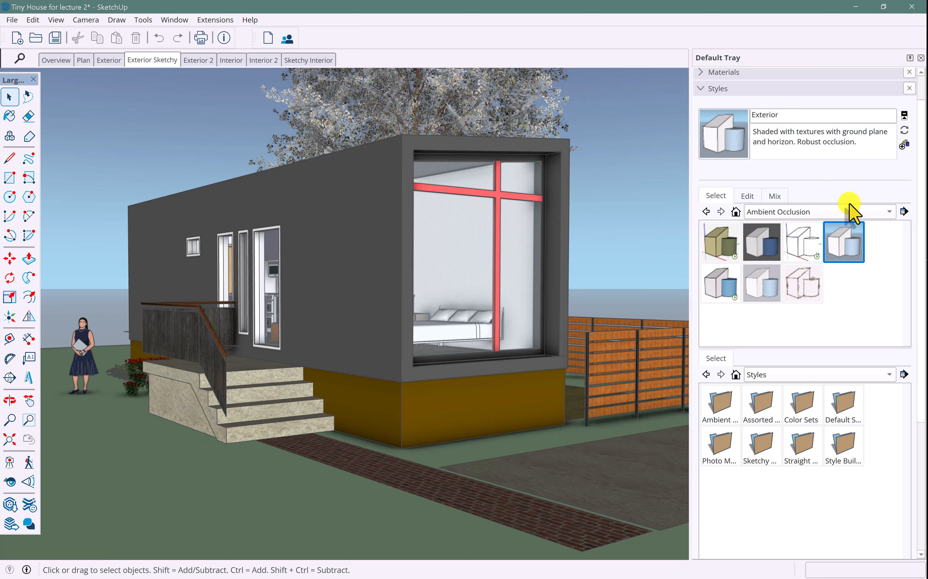
click(847, 215)
click(799, 187)
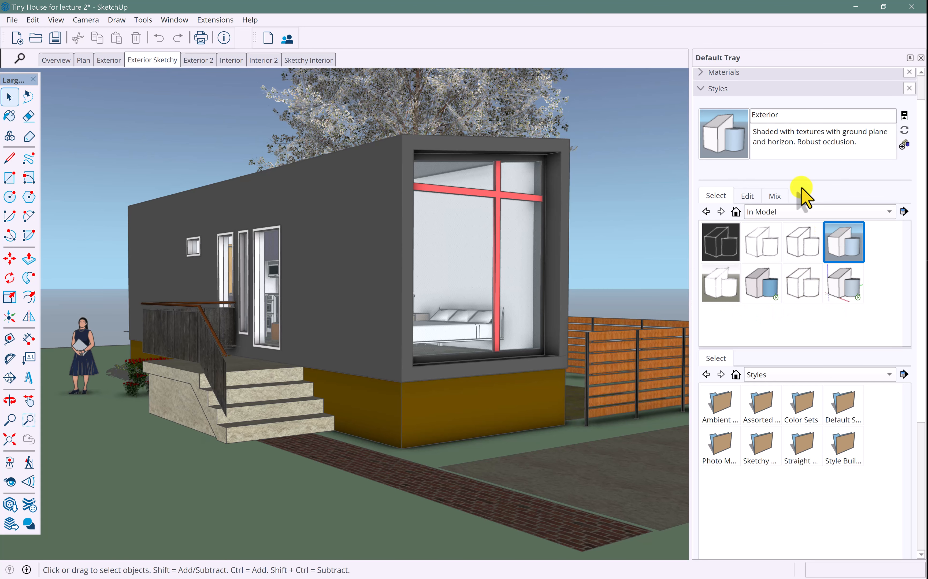
click(152, 61)
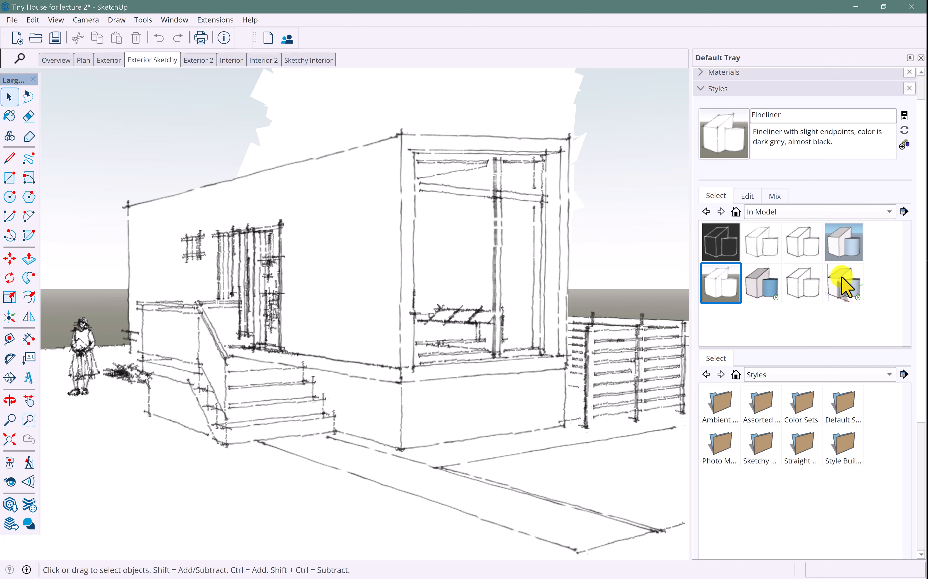
Purge the unused styles from the model, preview the remaining Shaded with textures style, and reselect Fineliner
click(905, 211)
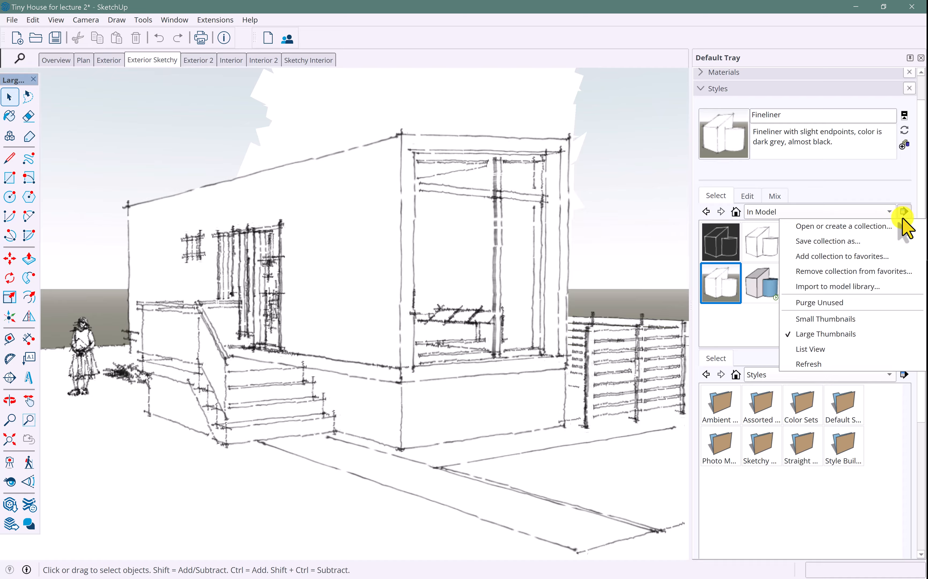
click(888, 302)
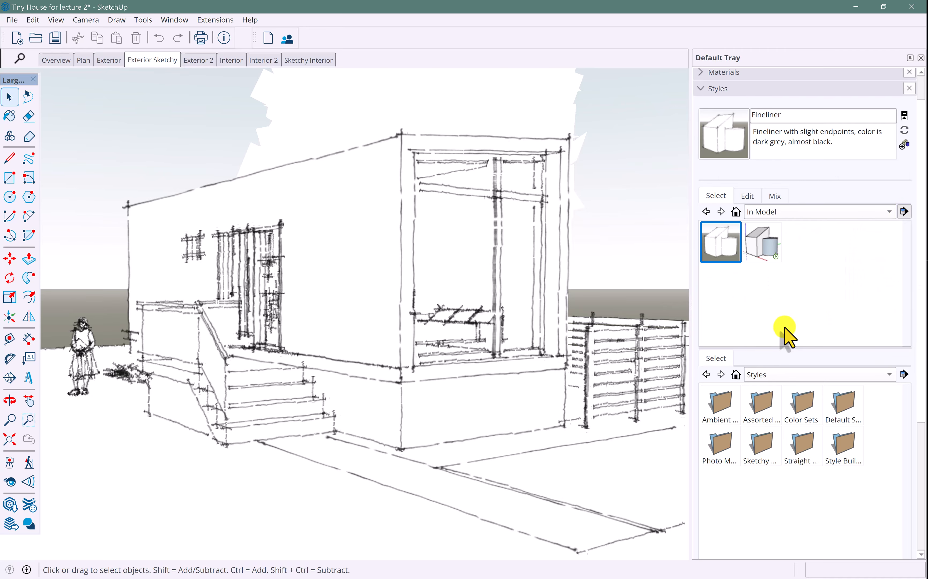
click(765, 249)
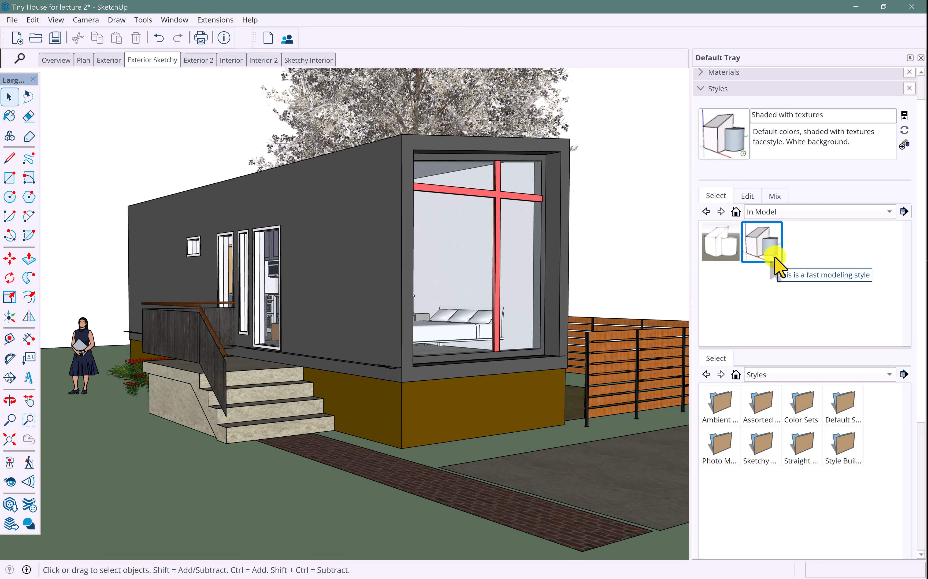
click(726, 244)
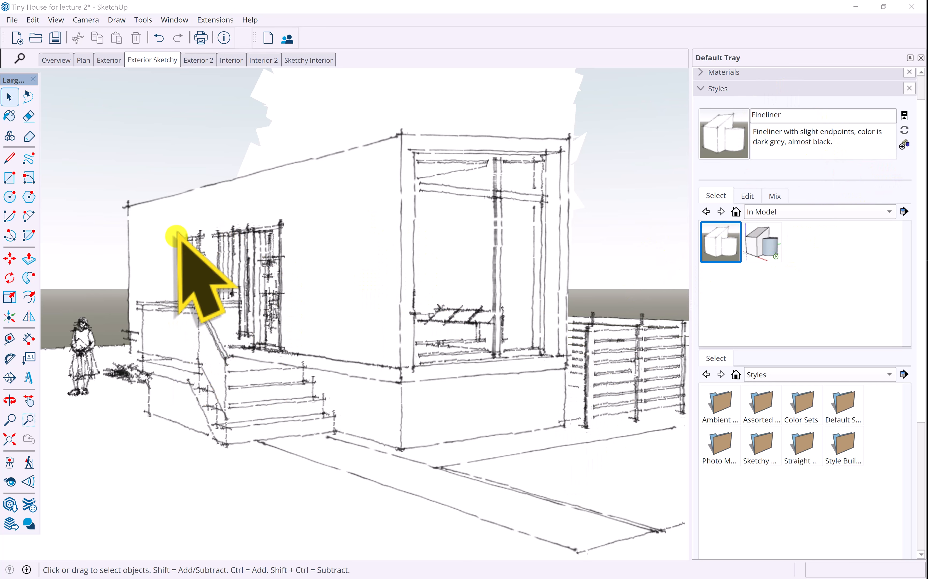
Create a copy of the Fineliner style, rename it Photo, and update the style with the new name
click(904, 145)
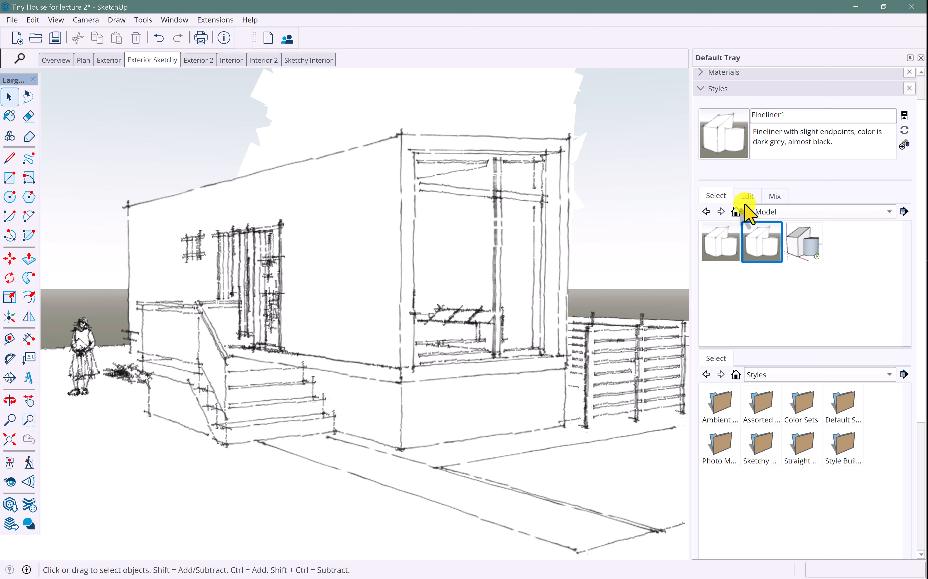
click(746, 196)
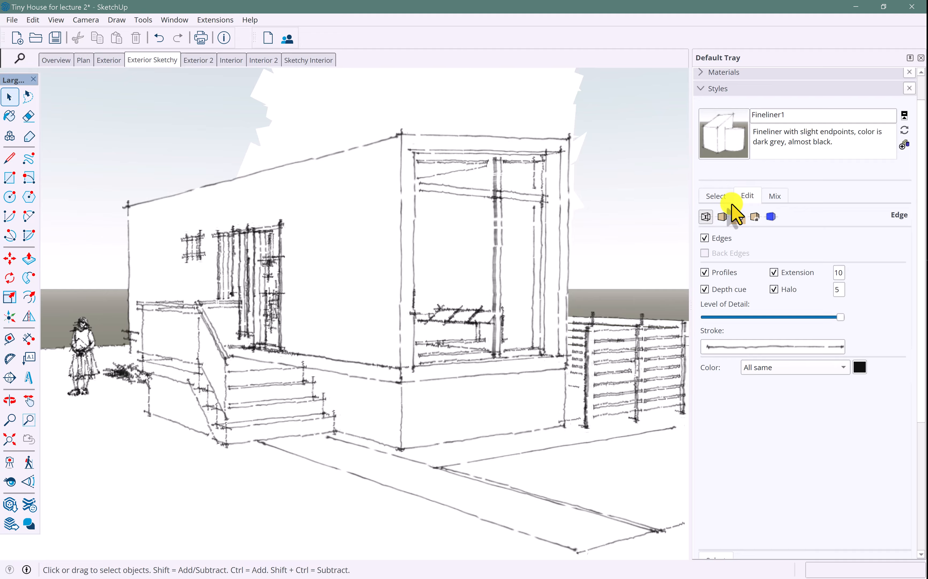
drag(793, 121, 745, 109)
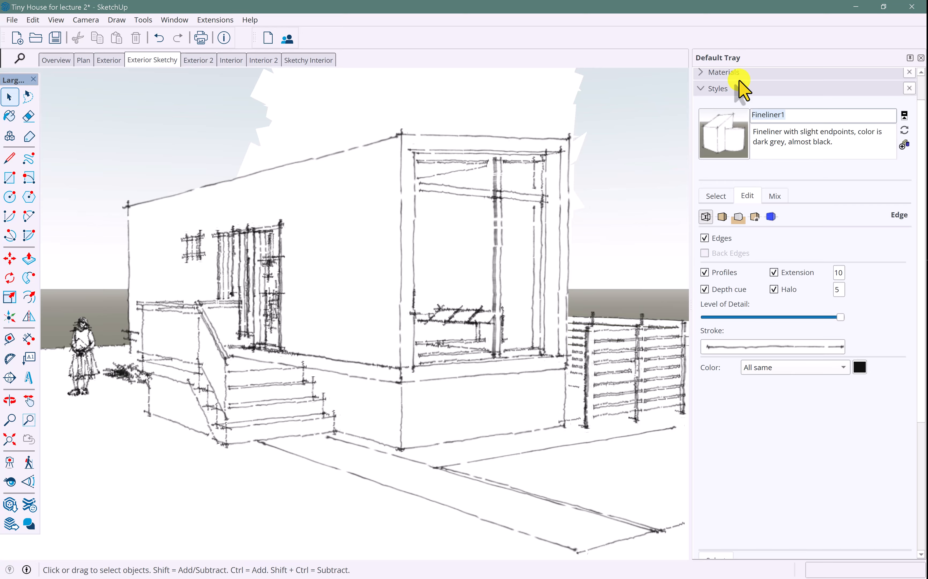
text(Photo)
key(Return)
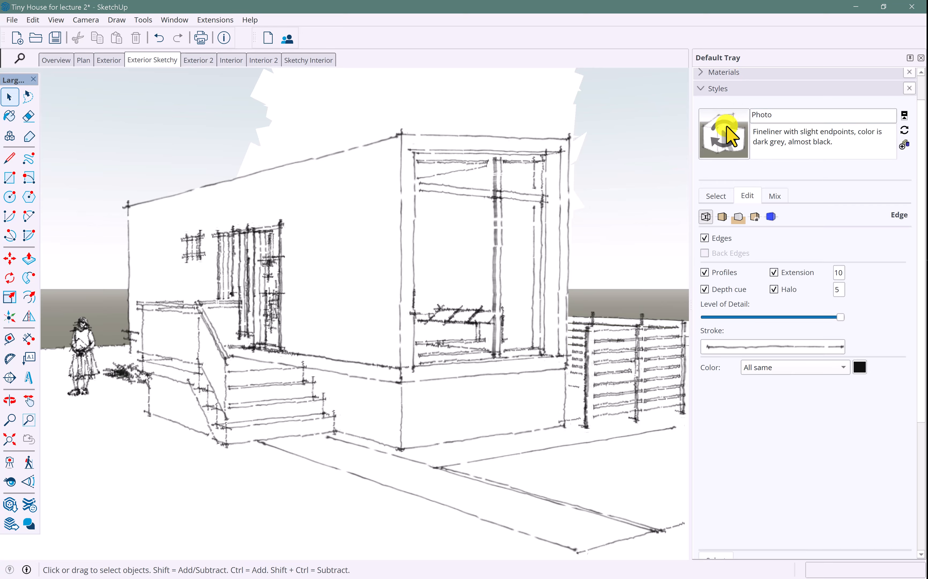
click(735, 147)
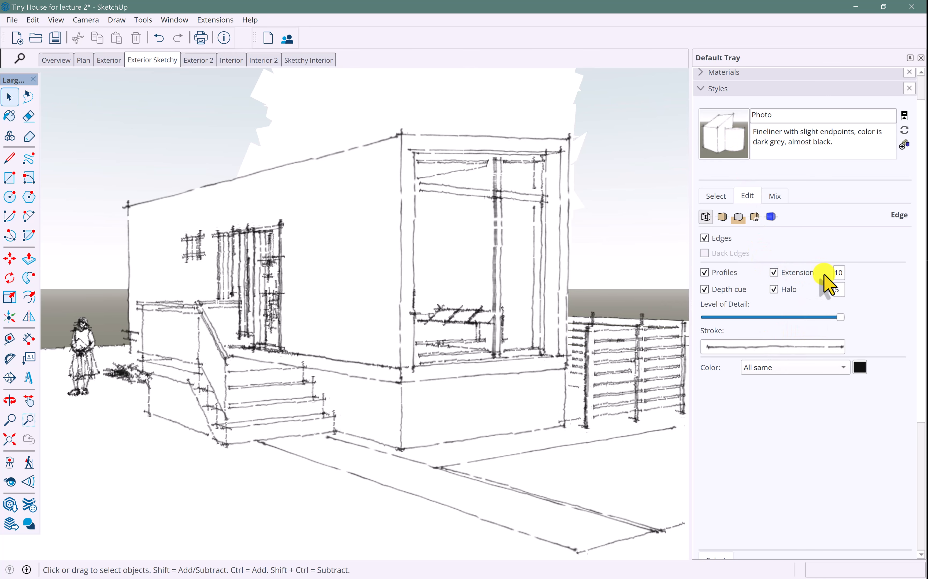
Set the edge extension of the Photo style to 6
drag(842, 274, 829, 275)
text(6)
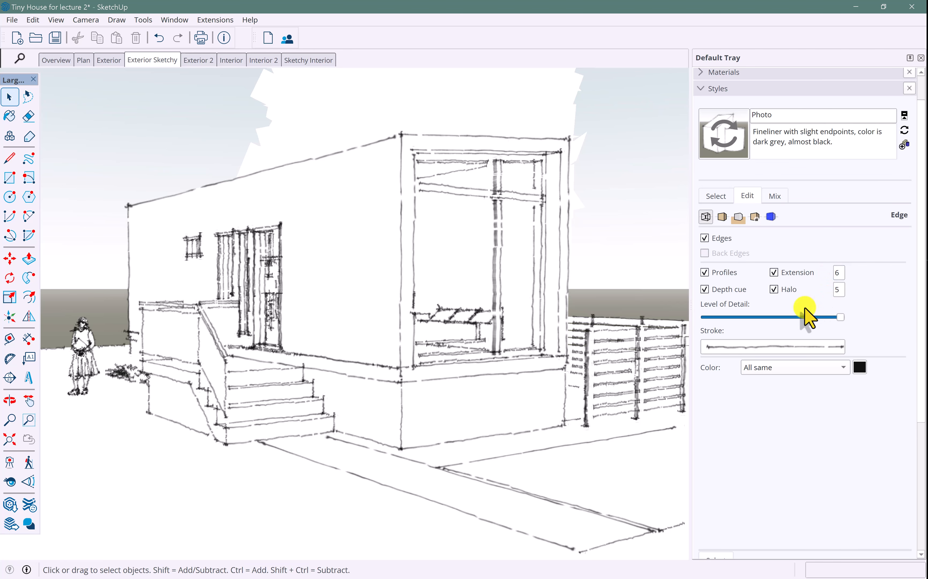
Turn off profiles, depth cue and halo in the edge settings of the Photo style
click(705, 273)
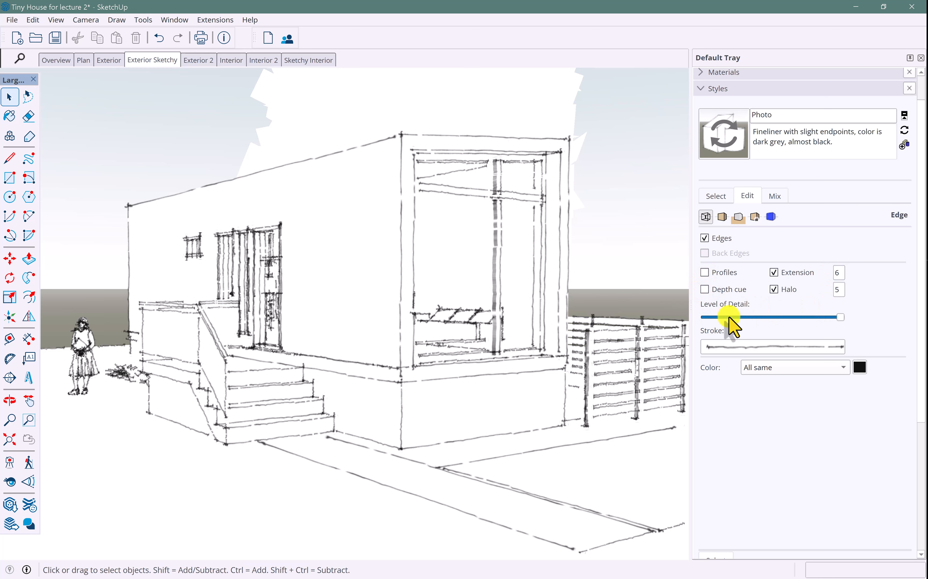
click(774, 290)
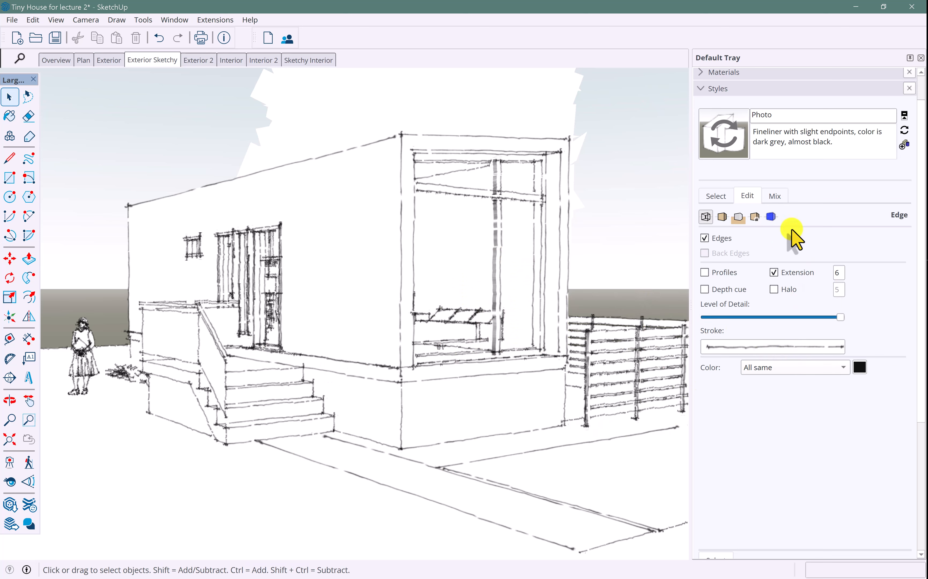
Set the Photo style's faces to shaded with textures and its transparency quality to Nicer
click(723, 217)
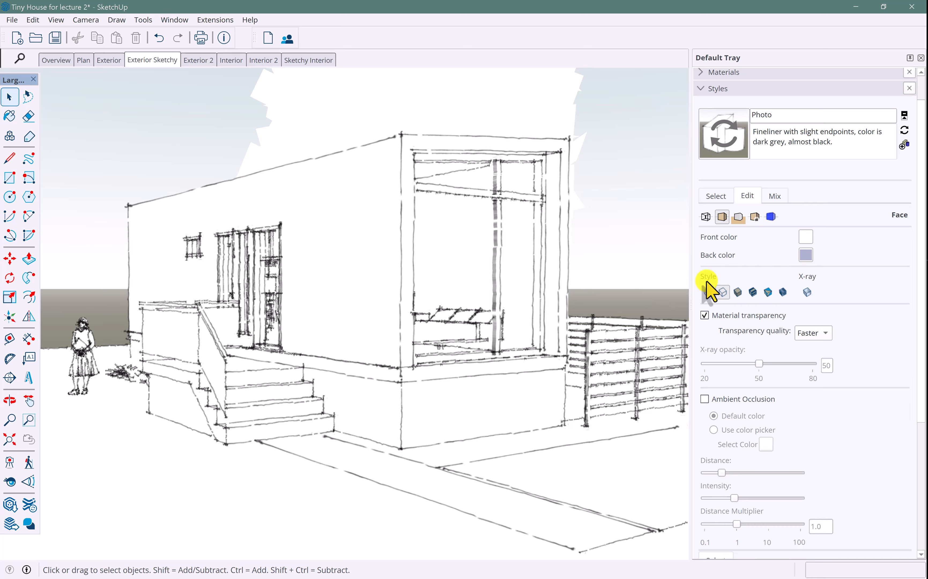
click(784, 293)
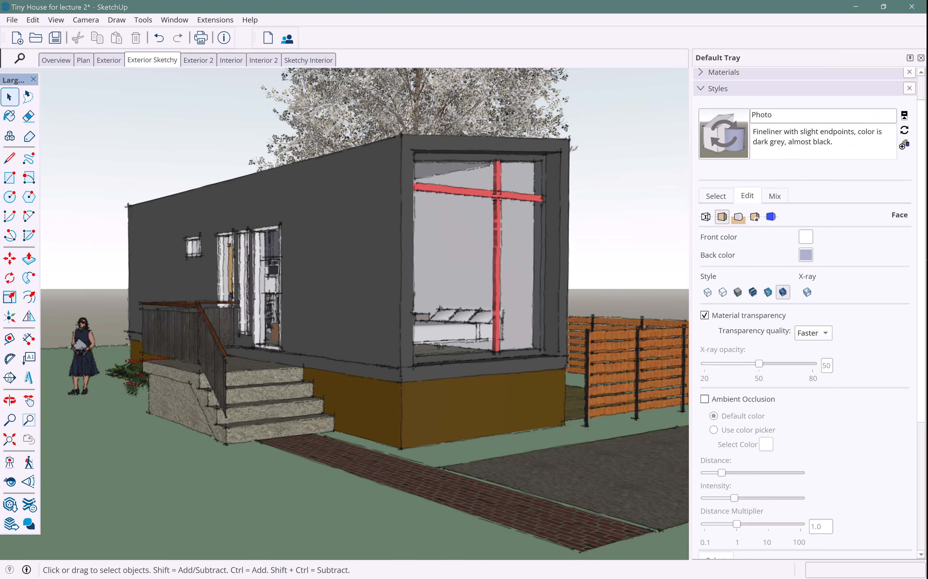
click(824, 337)
click(809, 348)
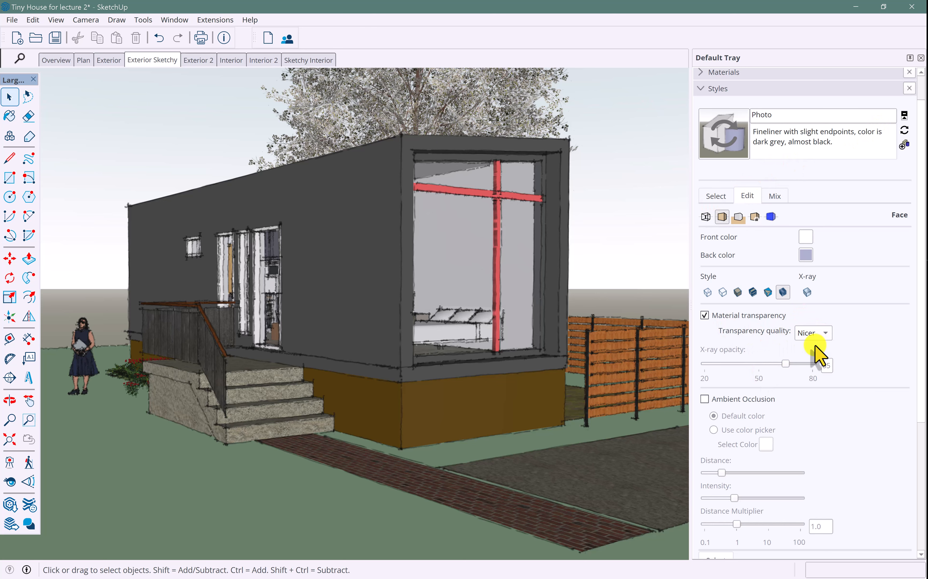
Enable ambient occlusion with higher distance and intensity and a distance multiplier of 2.4, and update the Photo style
scroll(766, 444, down, 2)
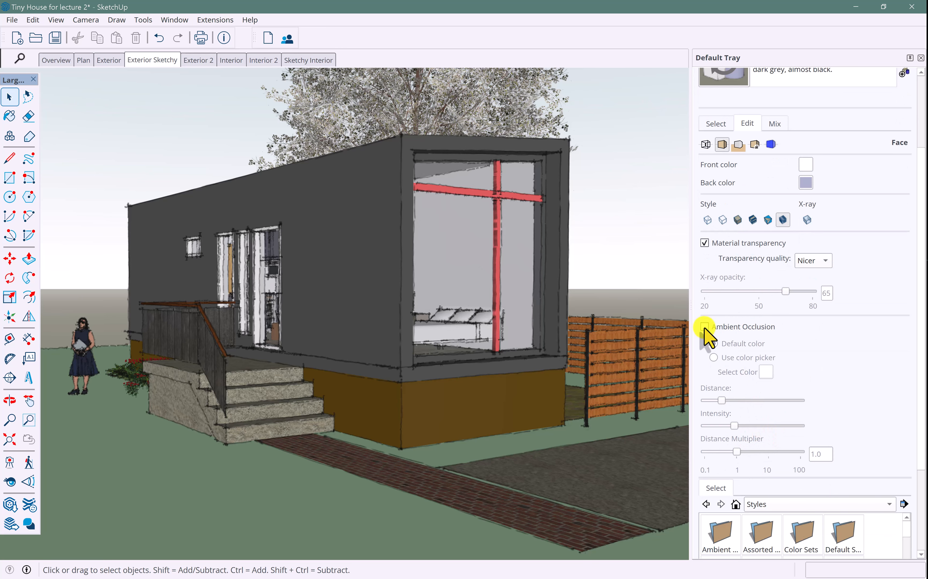
click(704, 327)
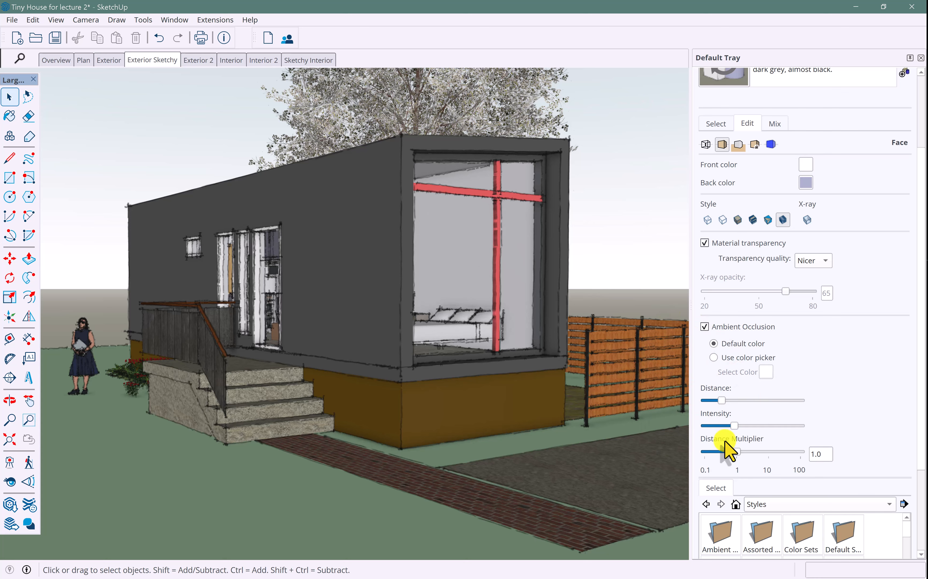
mouse_move(730, 401)
mouse_down()
mouse_move(777, 401)
mouse_move(773, 427)
mouse_move(749, 453)
mouse_up()
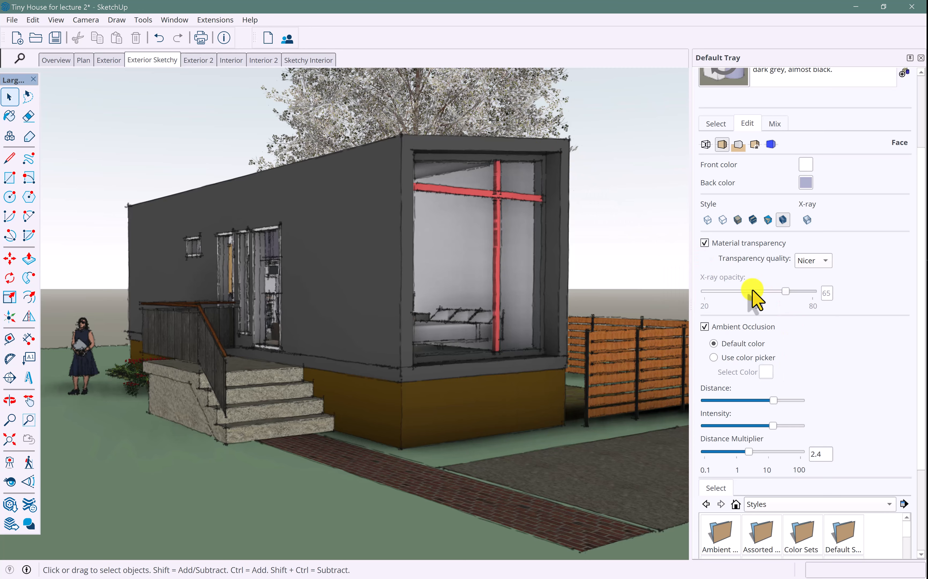
scroll(758, 307, up, 5)
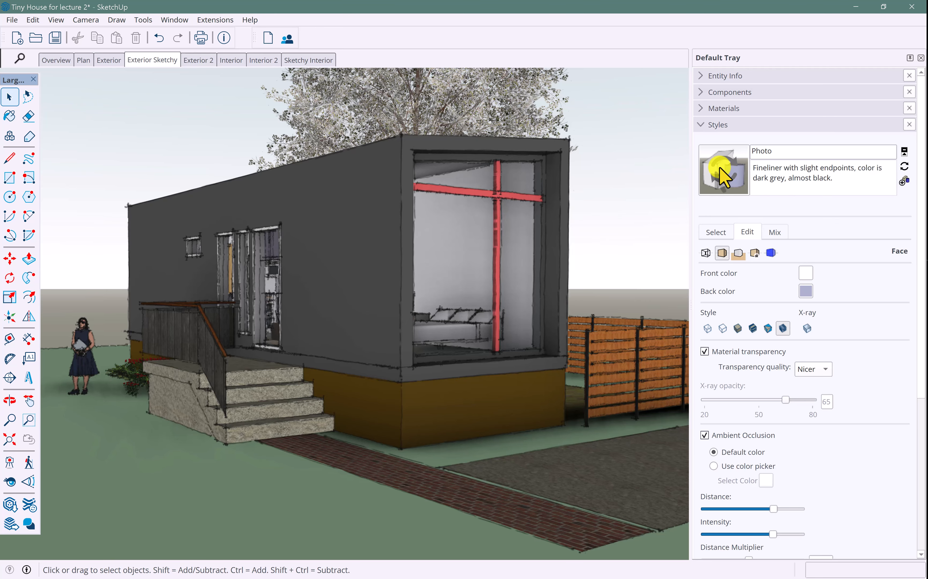
click(720, 168)
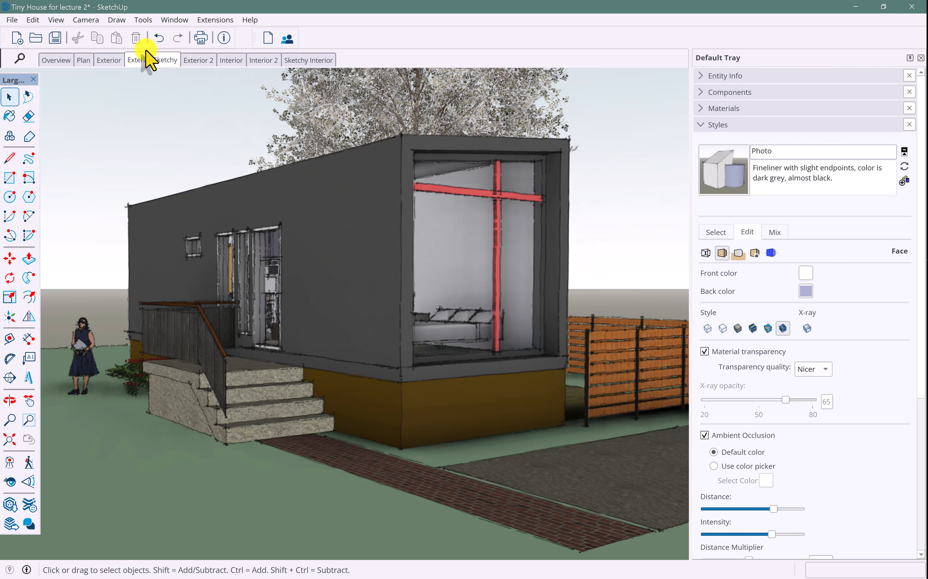
Add a new scene after Exterior Sketchy with the Photo style and name it Exterior Photoreal
right_click(155, 65)
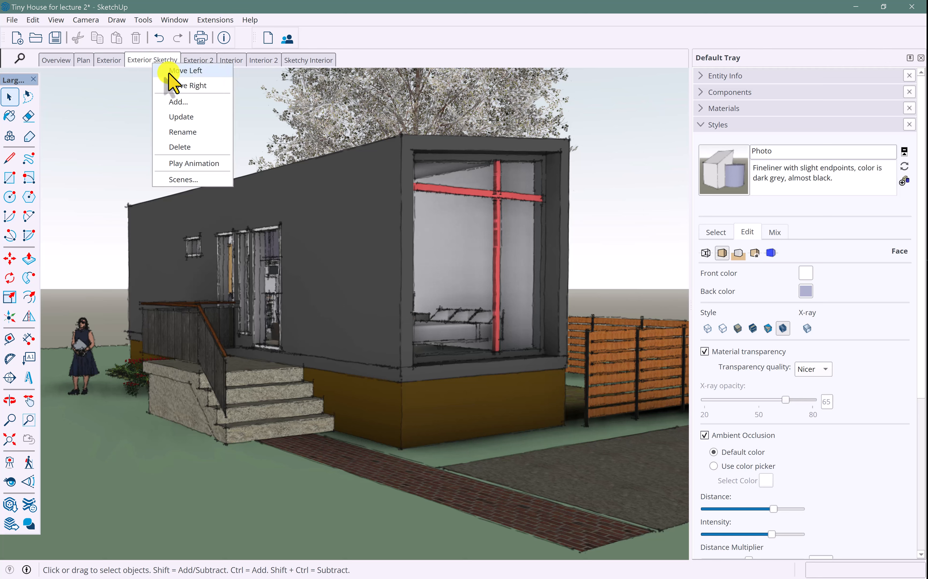
click(185, 101)
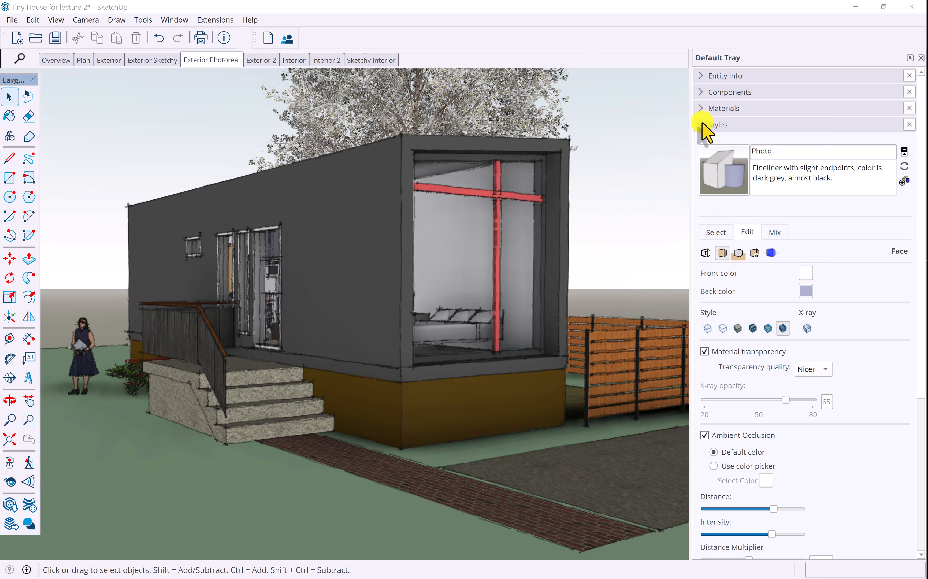
click(707, 125)
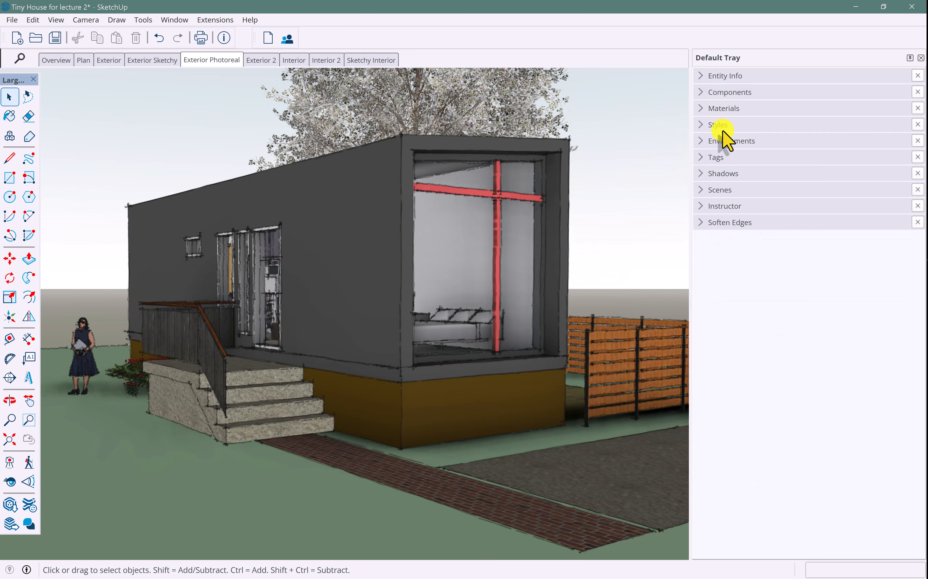
Try sun shading while setting the date to 07/11 and the time to 11:26 am, and turn Use sun for shading off again
click(701, 174)
click(727, 295)
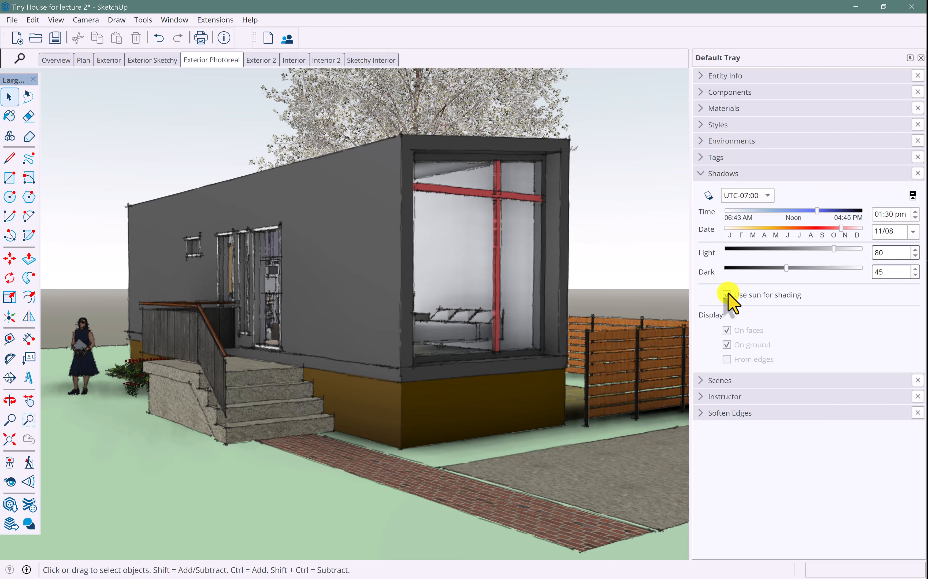
scroll(369, 388, down, 2)
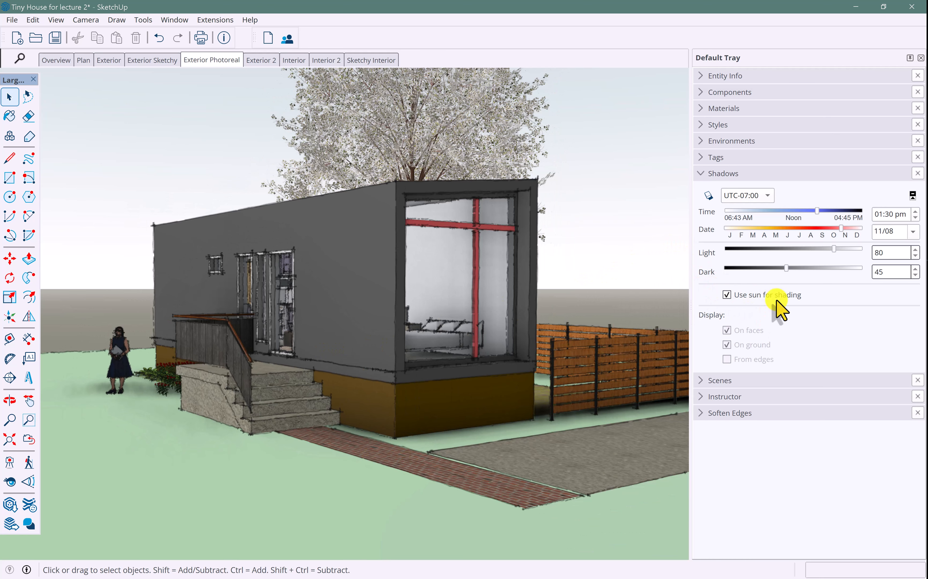
drag(842, 228, 807, 230)
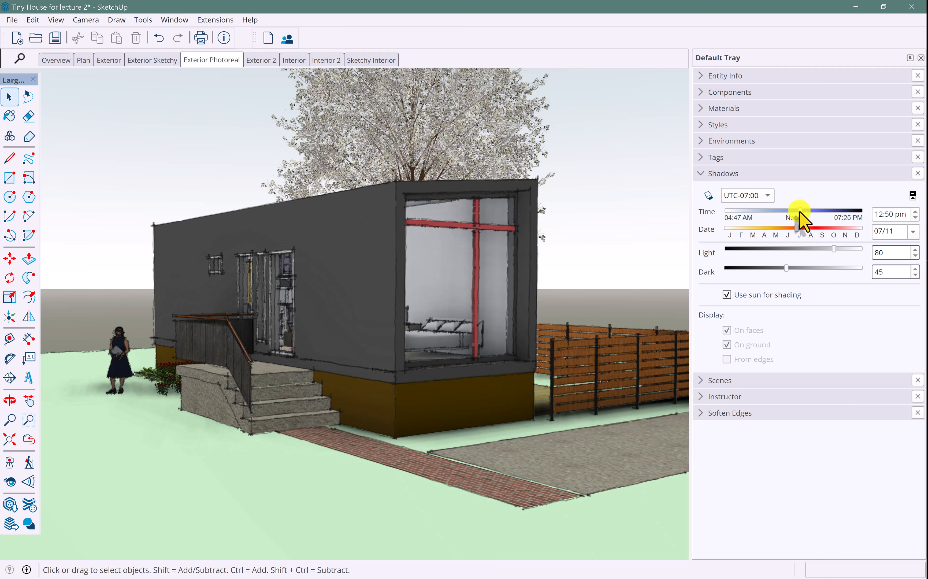
mouse_move(788, 213)
mouse_down()
mouse_move(808, 213)
mouse_move(788, 213)
mouse_up()
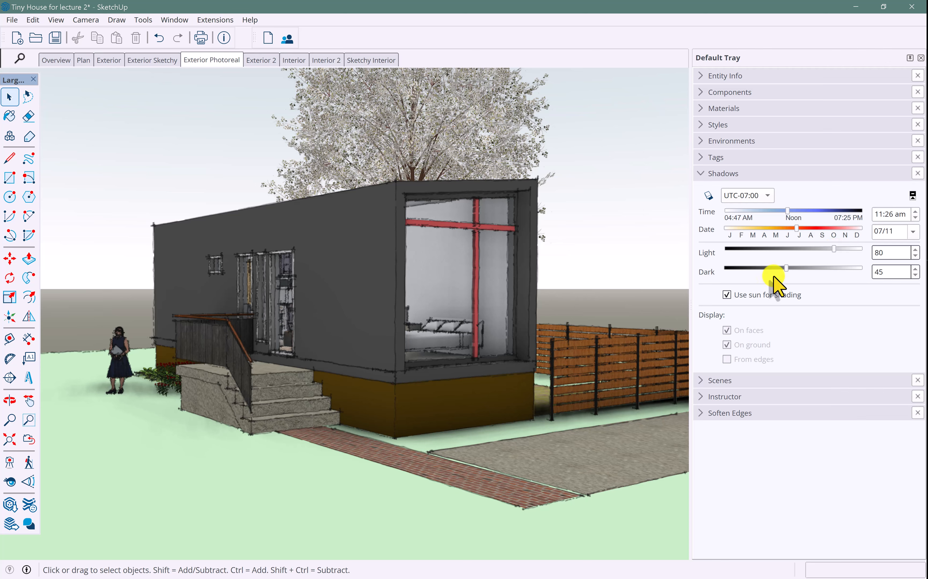
click(726, 295)
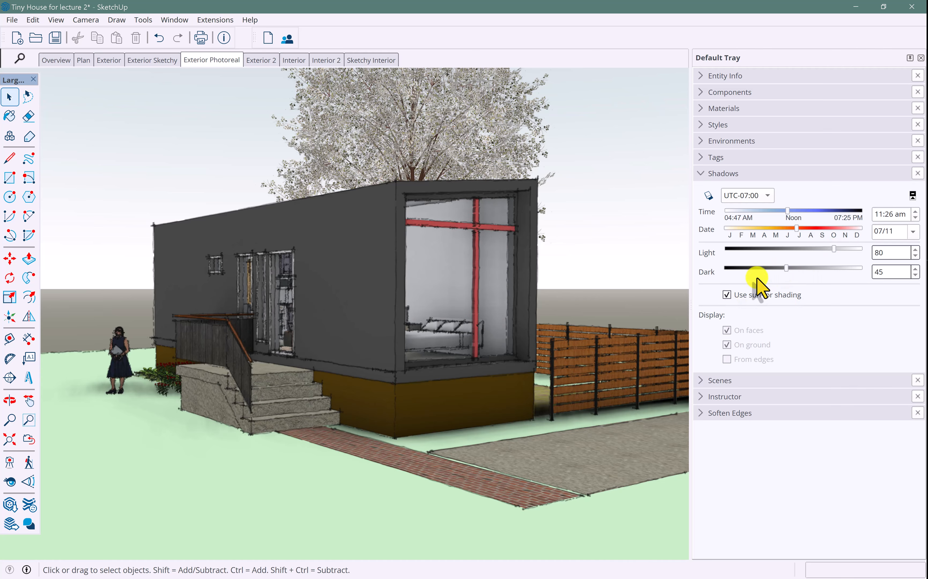
click(727, 295)
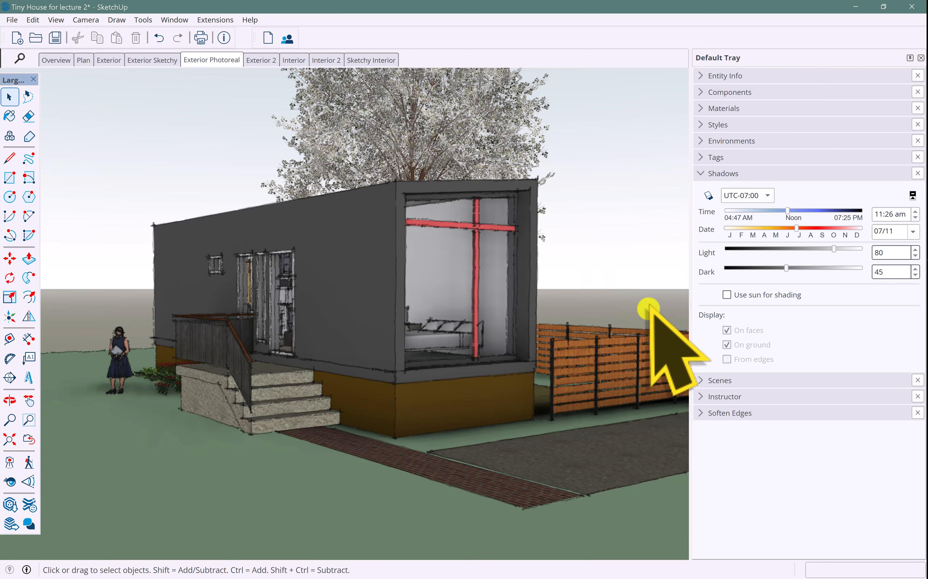
click(700, 174)
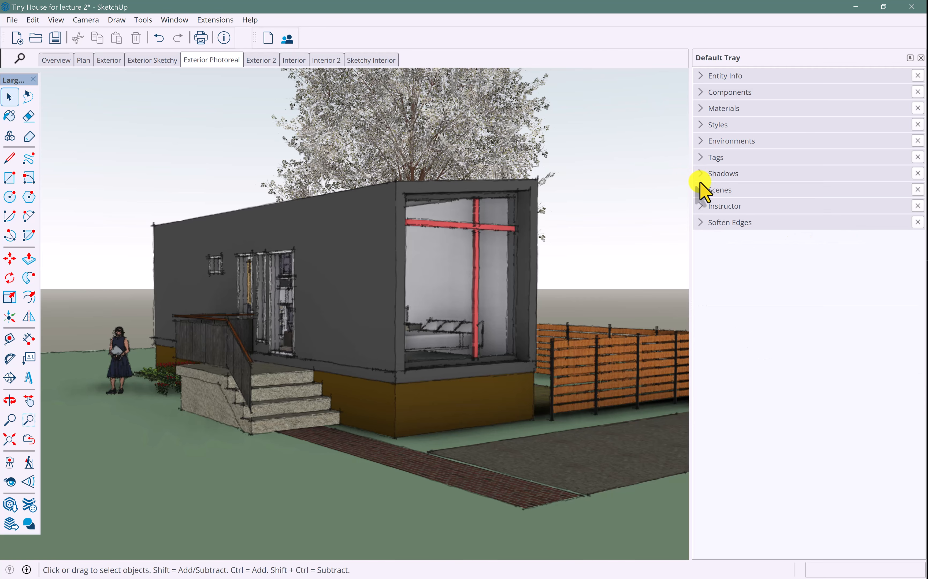
Preview the Empty Field 2K IBL environment and apply the Farm 2K IBL environment to the model
click(701, 142)
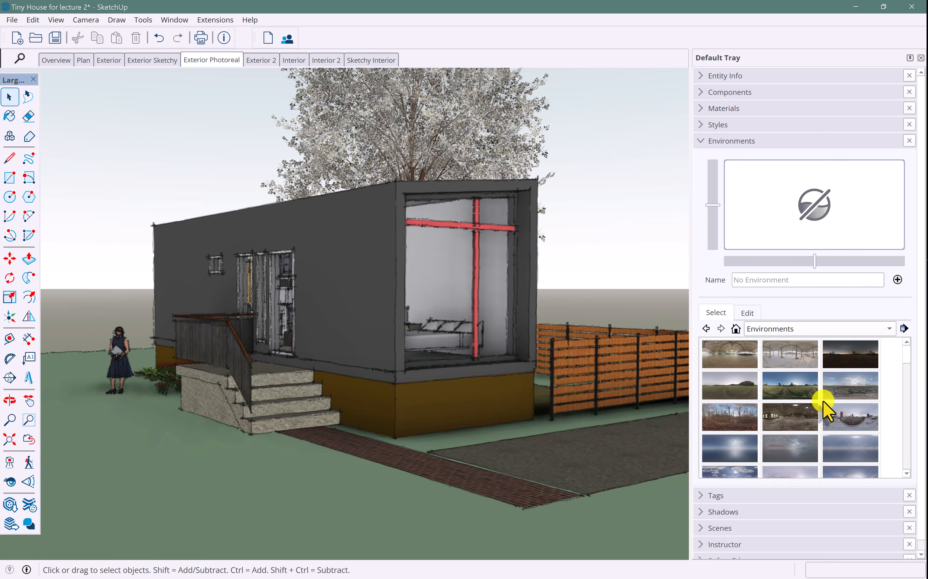
click(745, 386)
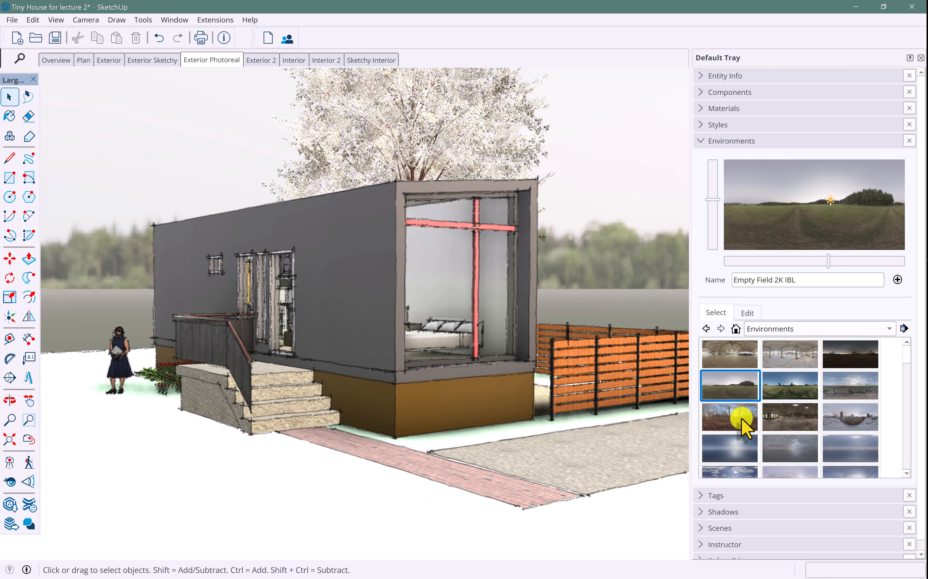
click(780, 389)
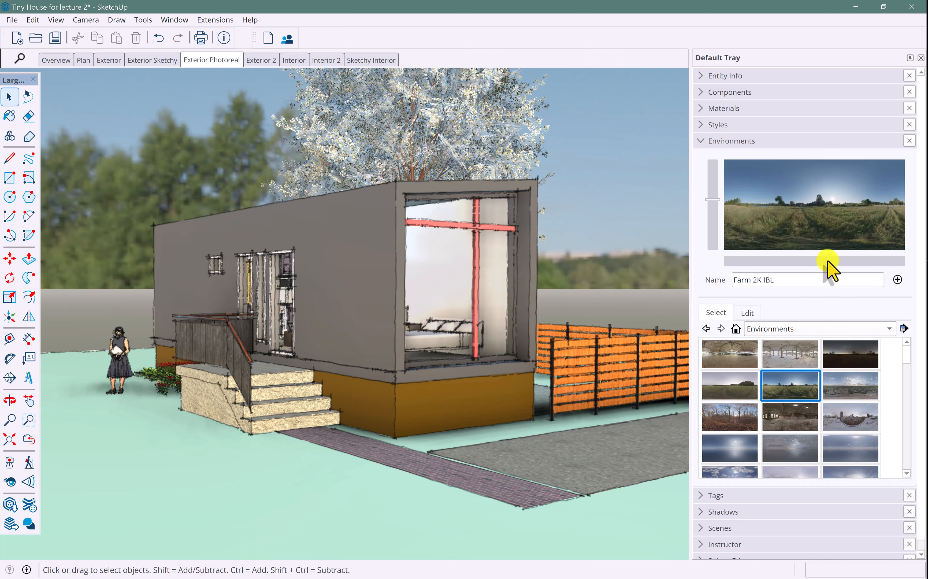
Set the Farm 2K IBL environment's rotation angle to 1 and both its skydome and reflections exposure to 1.1
scroll(825, 312, down, 1)
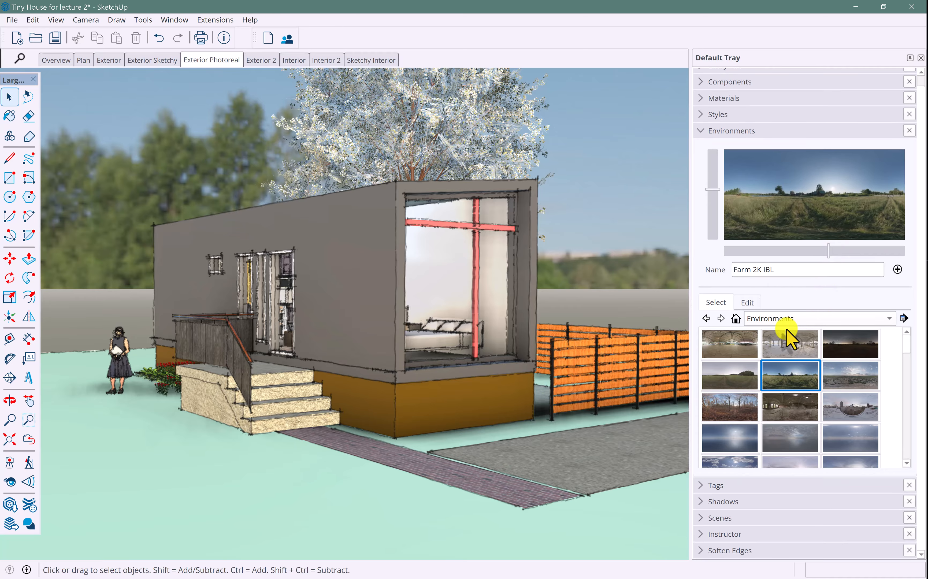
click(747, 303)
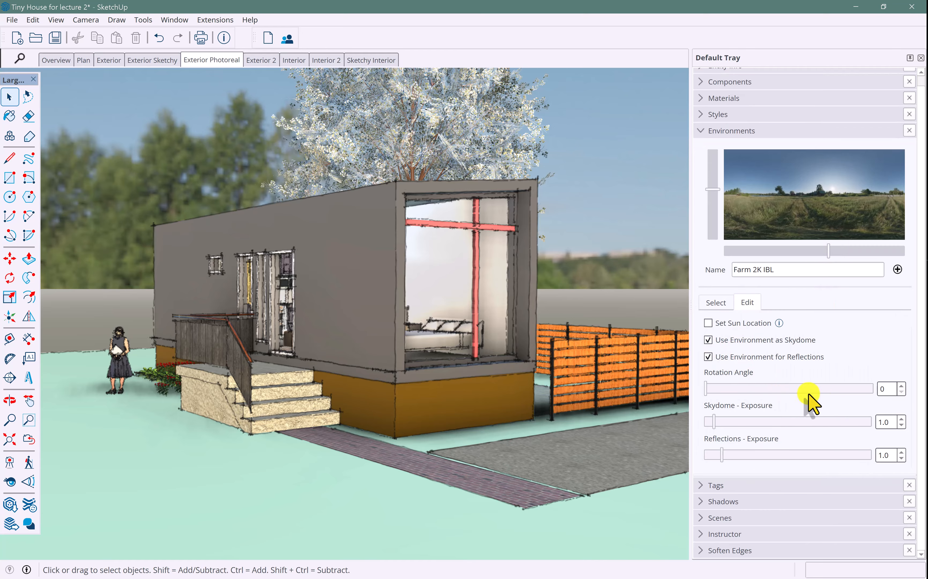
mouse_move(709, 390)
mouse_down()
mouse_move(745, 395)
mouse_move(707, 394)
mouse_up()
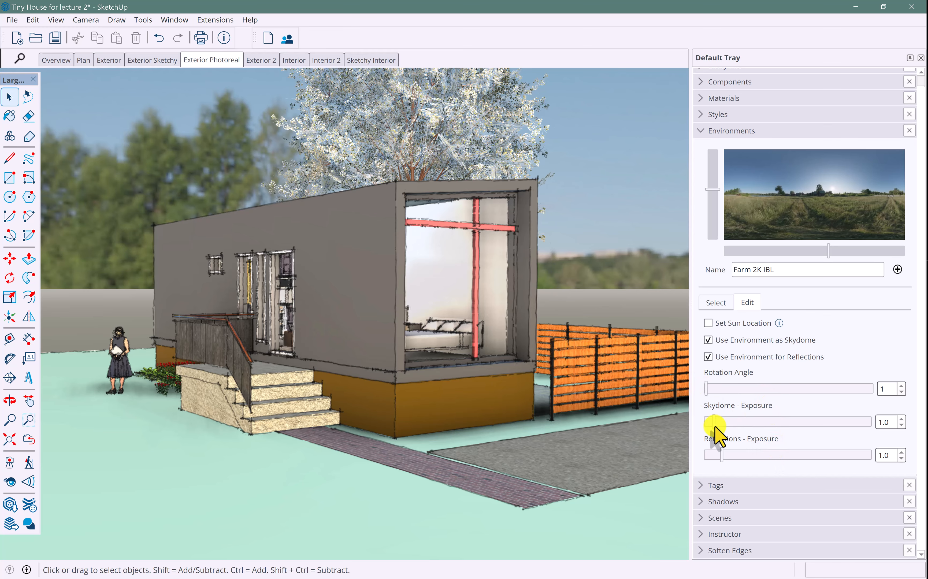
drag(720, 423, 725, 453)
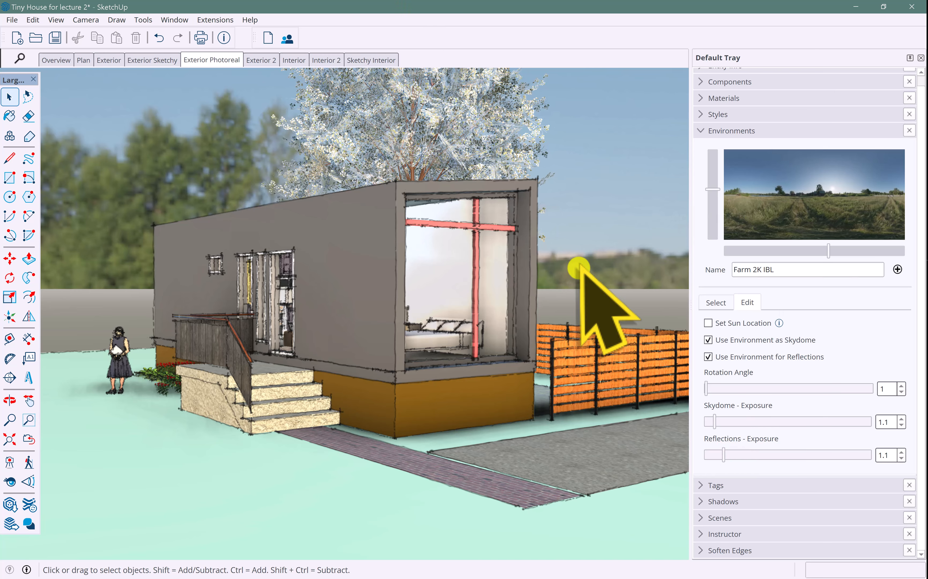
scroll(736, 183, up, 1)
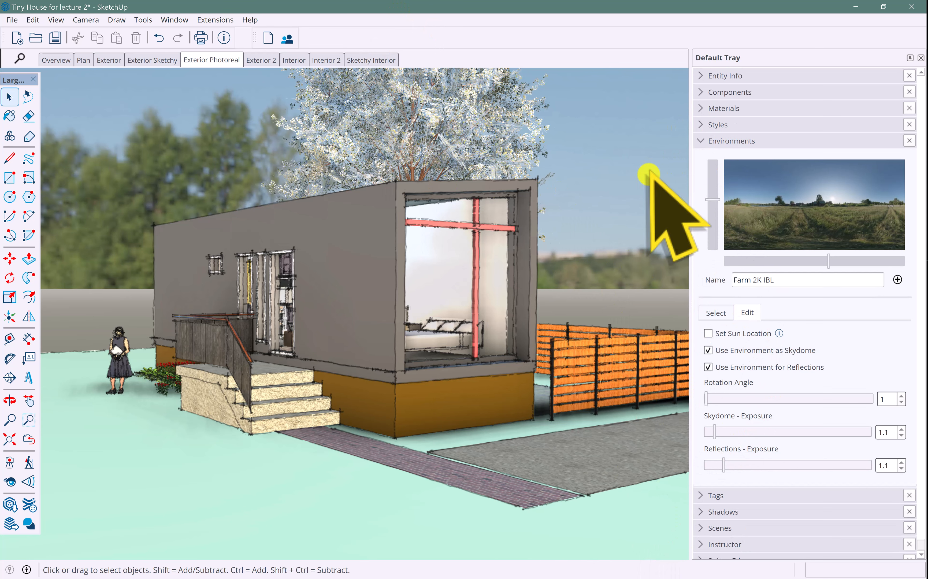
Update the Exterior Photoreal scene with the current view and environment
right_click(202, 60)
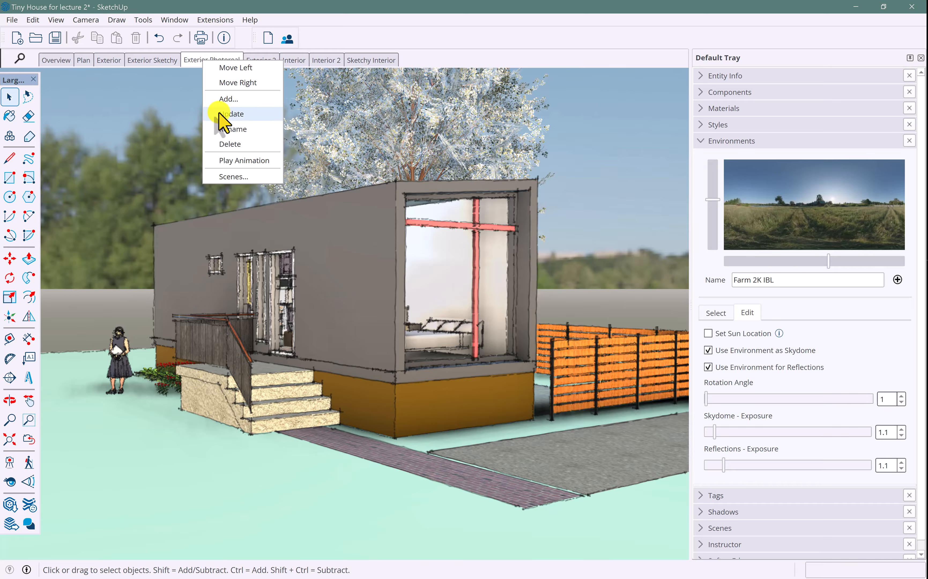
click(231, 114)
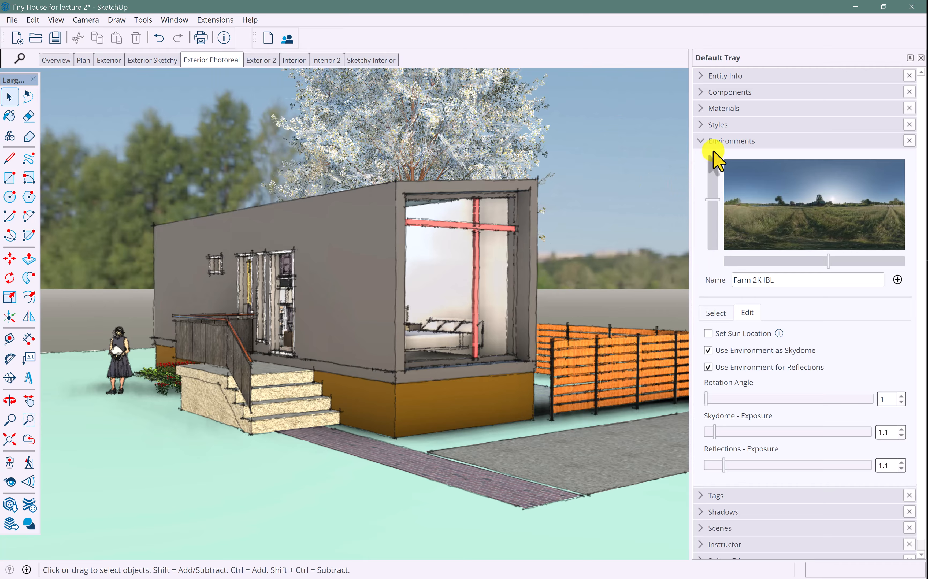
click(720, 141)
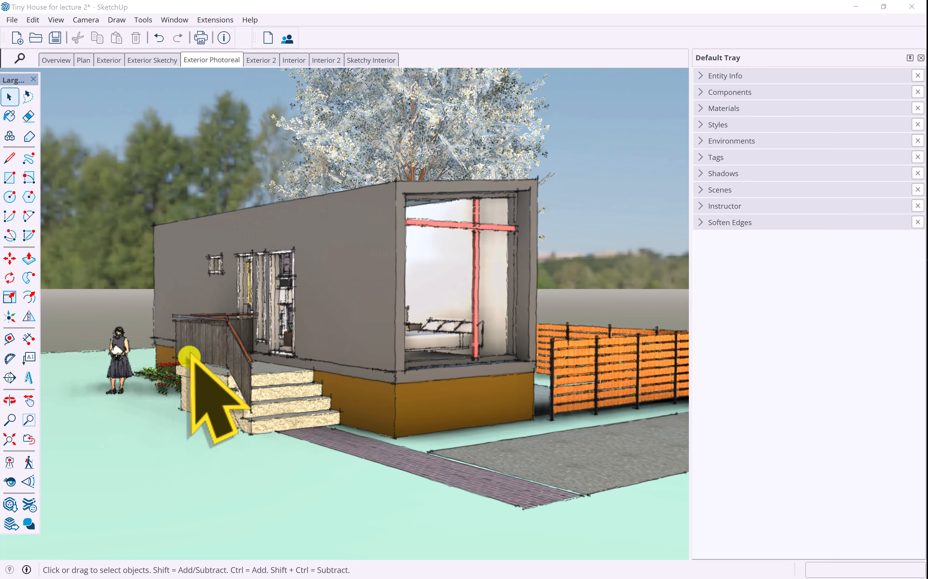
Position the camera on the lawn beyond the woman's figure and turn it to view the house from the opposite end
middle_drag(191, 354, 329, 380)
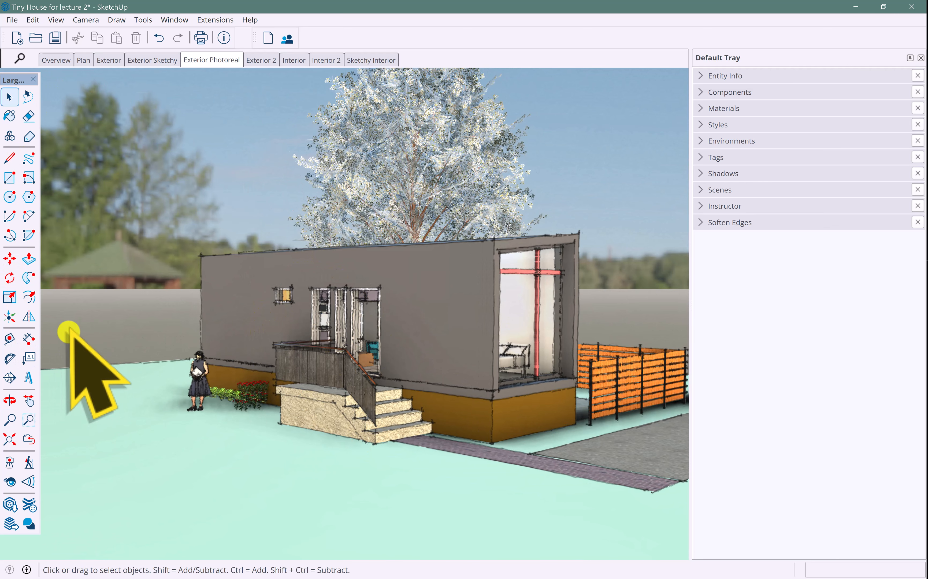
click(9, 461)
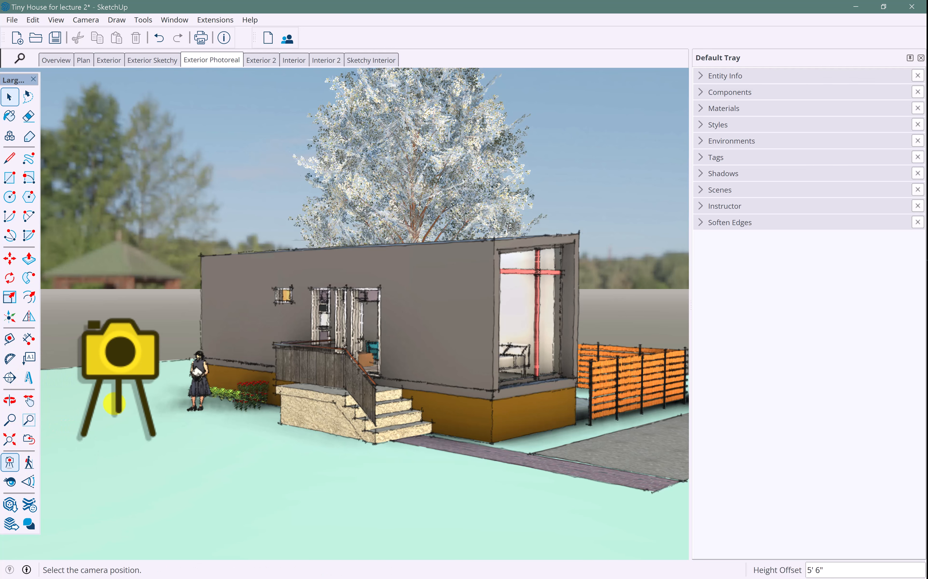
click(83, 415)
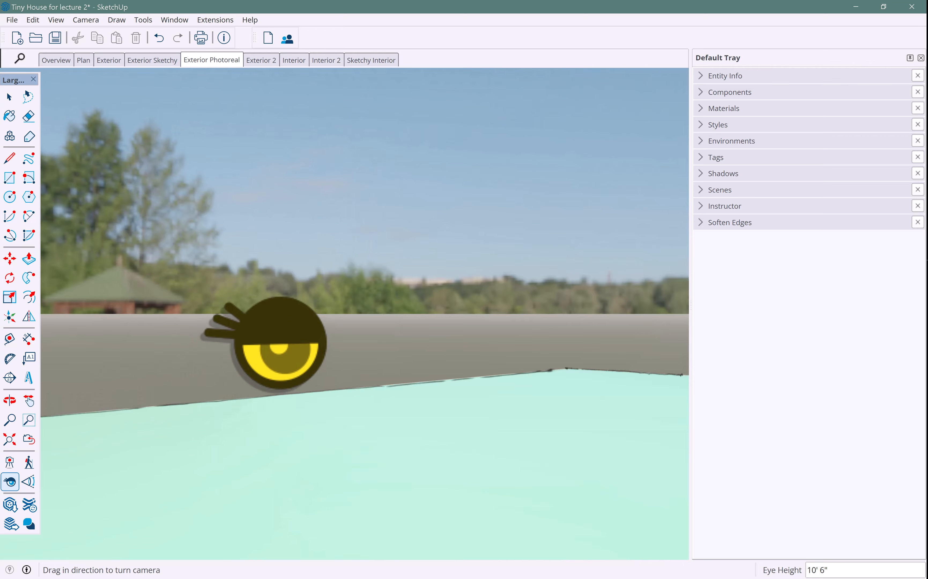
right_click(267, 339)
click(377, 314)
drag(307, 294, 742, 273)
scroll(437, 321, down, 5)
middle_drag(437, 319, 568, 310)
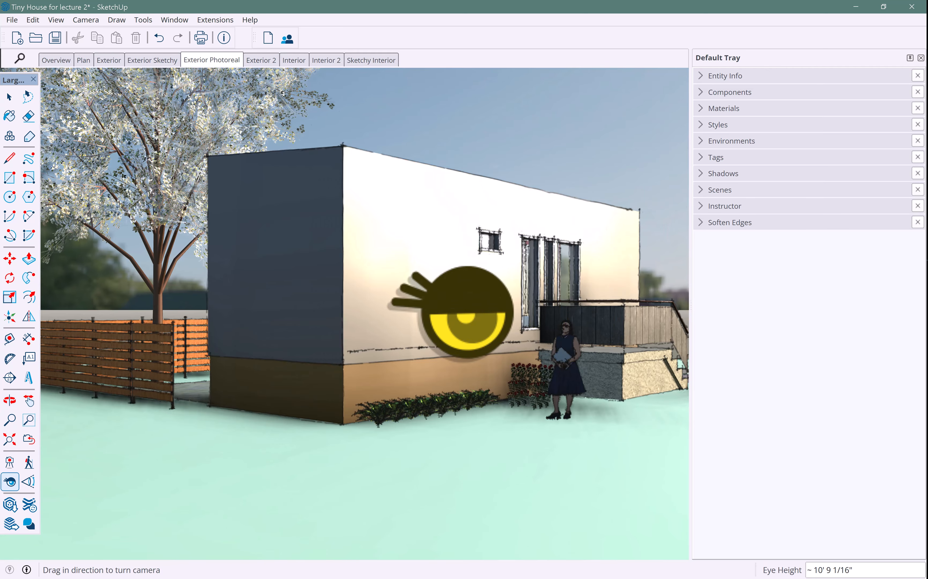
Frame the whole house from its opposite end and add a new scene of this view after Exterior Photoreal
scroll(481, 313, down, 2)
scroll(486, 310, up, 1)
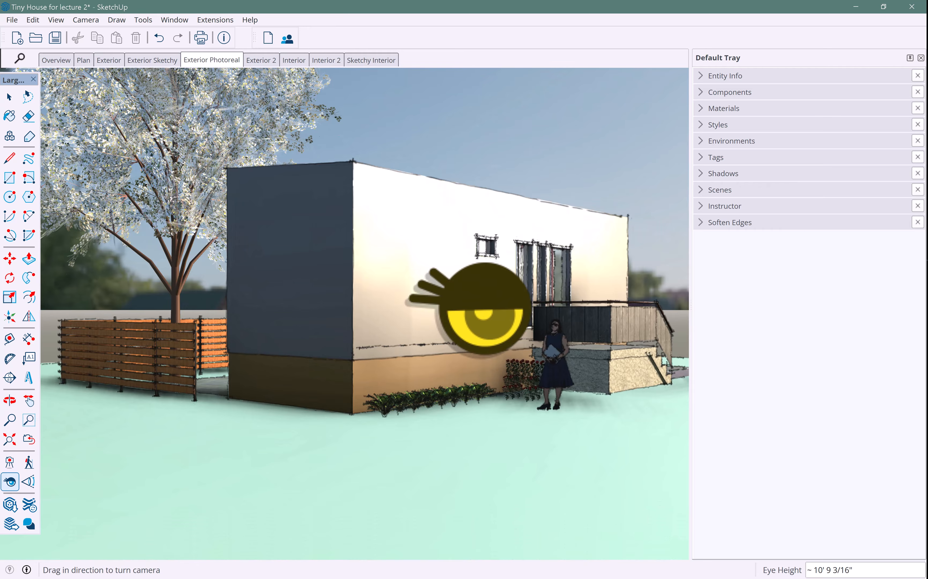
middle_drag(486, 309, 447, 279)
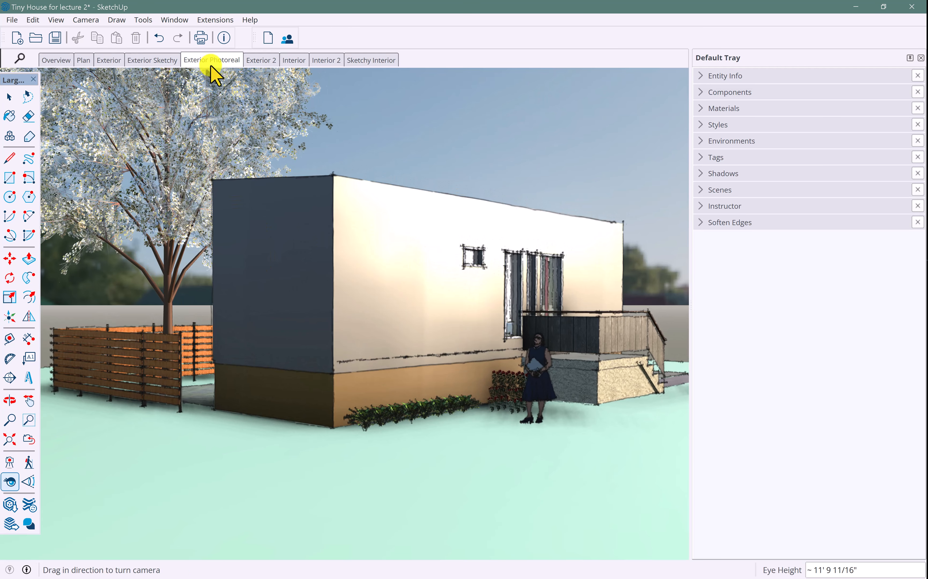
right_click(206, 59)
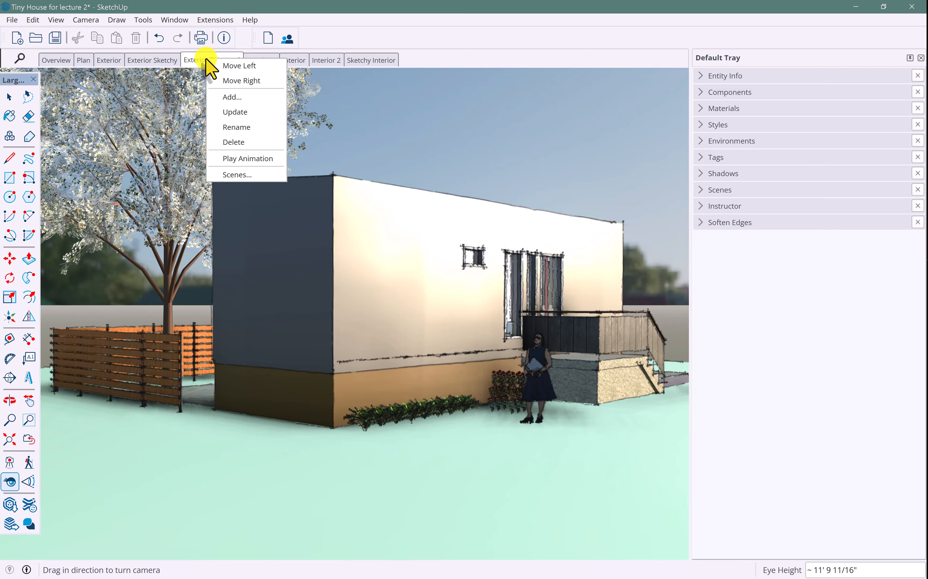
click(226, 97)
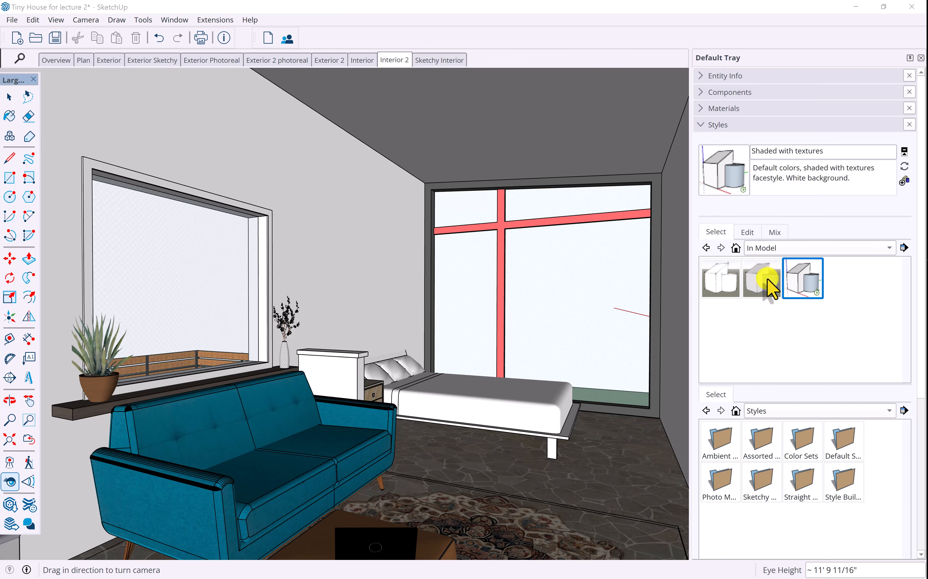
Apply the in-model Photo style to the Interior 2 view and change its background ground color to dark grey-green
click(720, 279)
click(762, 279)
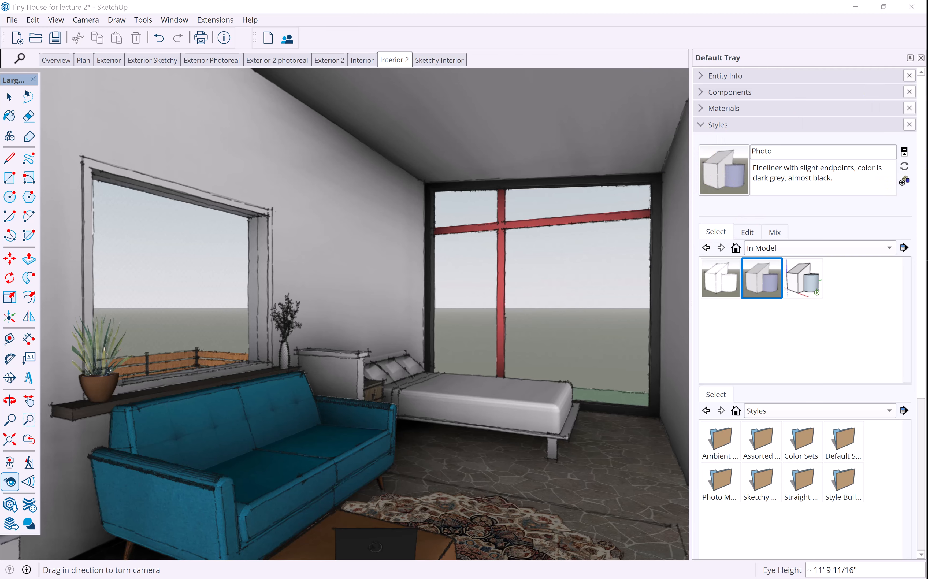
click(748, 231)
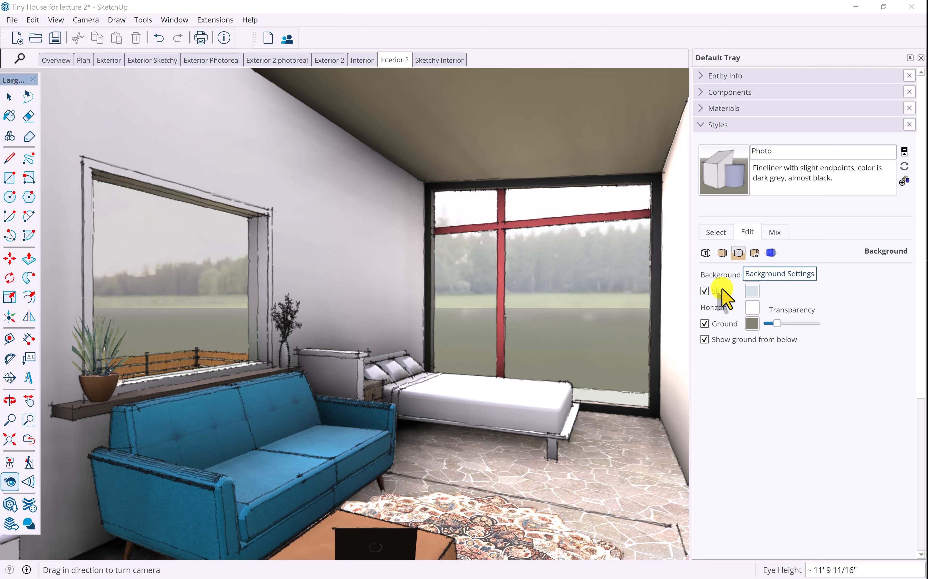
click(752, 322)
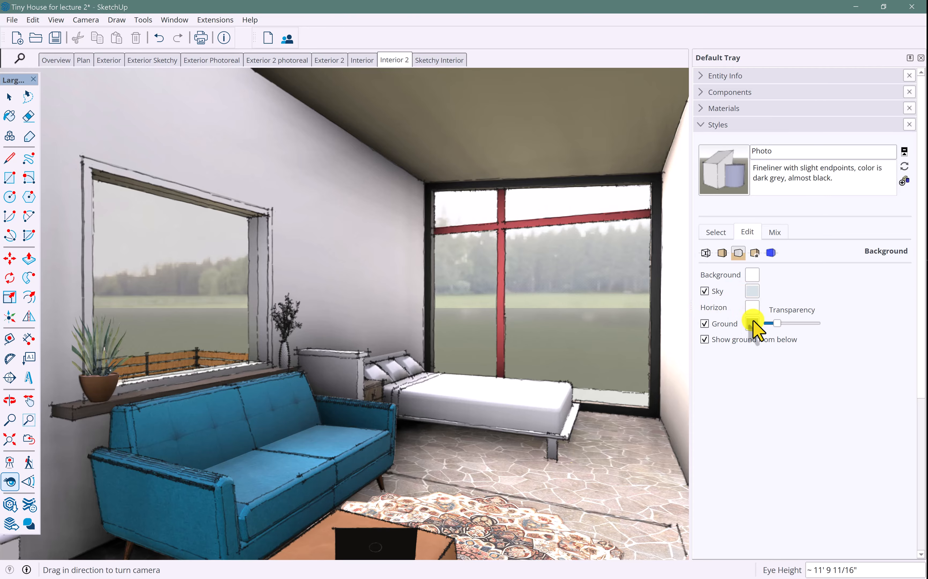
drag(830, 303, 836, 307)
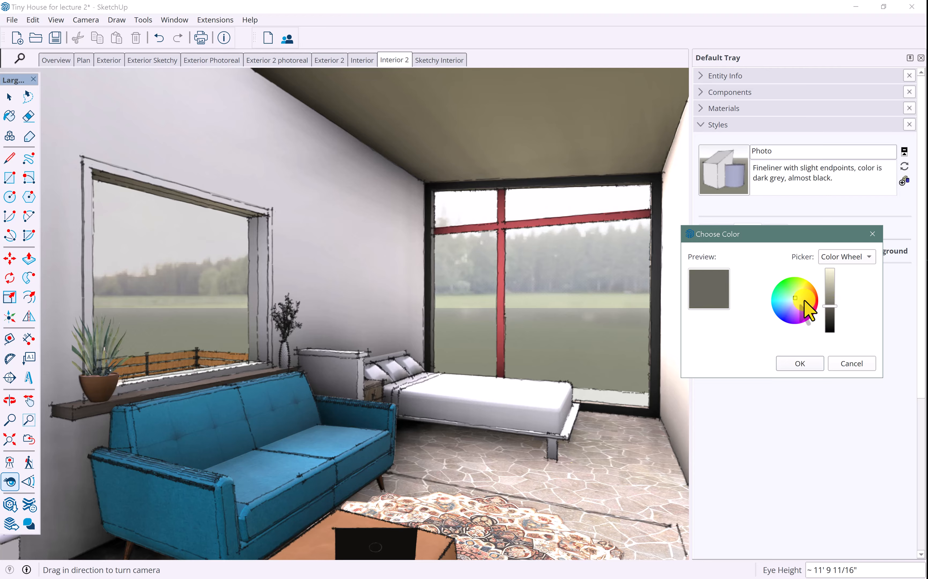
click(790, 293)
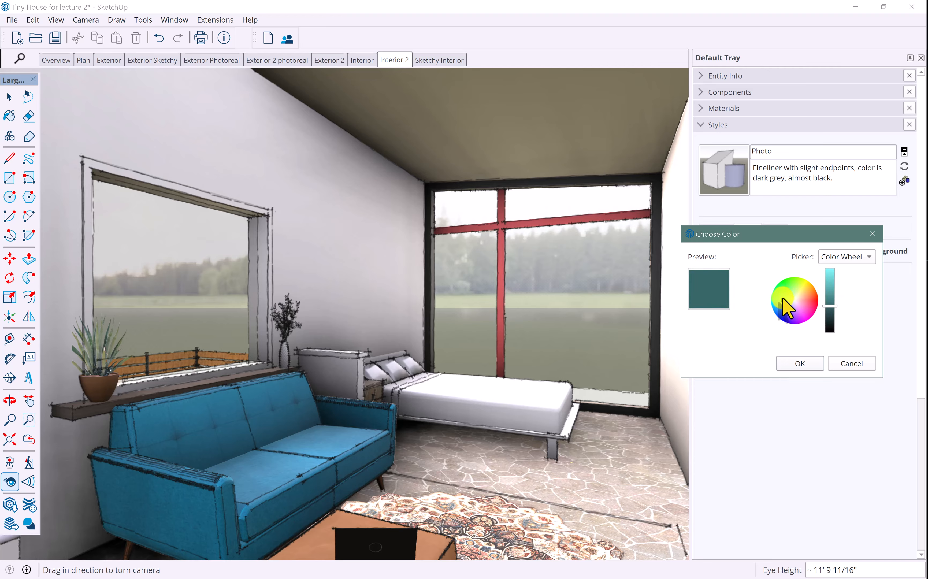
drag(784, 298, 786, 300)
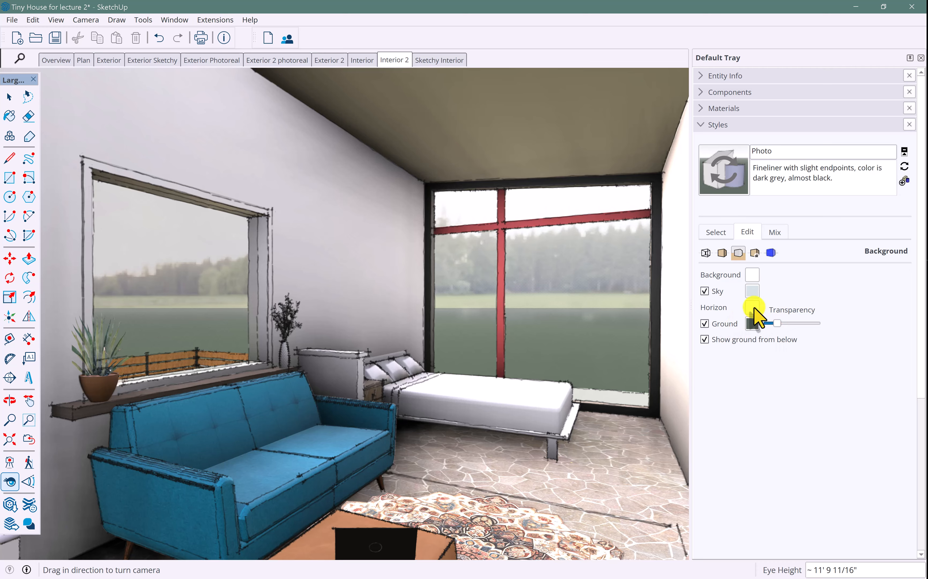
Set the Photo style's horizon color to black
click(753, 307)
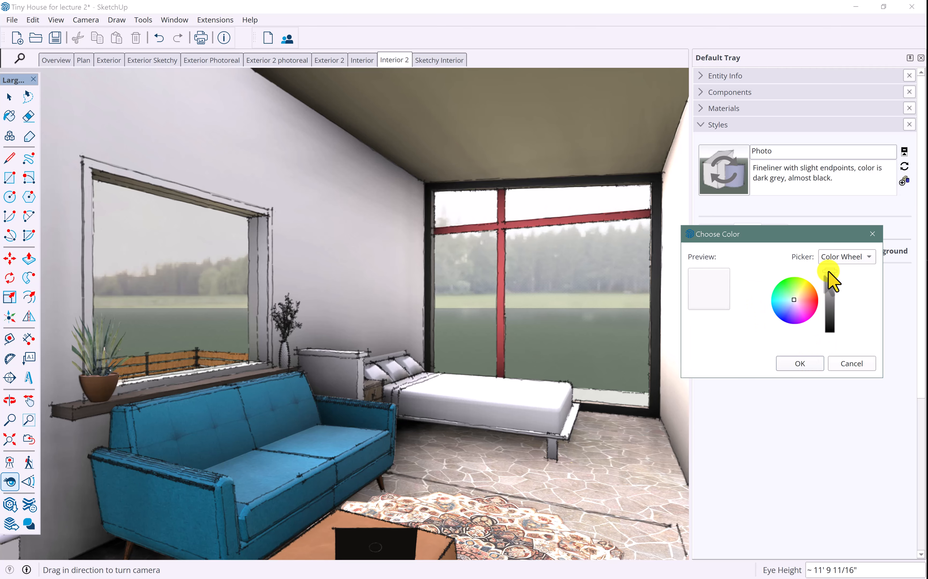
drag(831, 277, 831, 350)
click(800, 364)
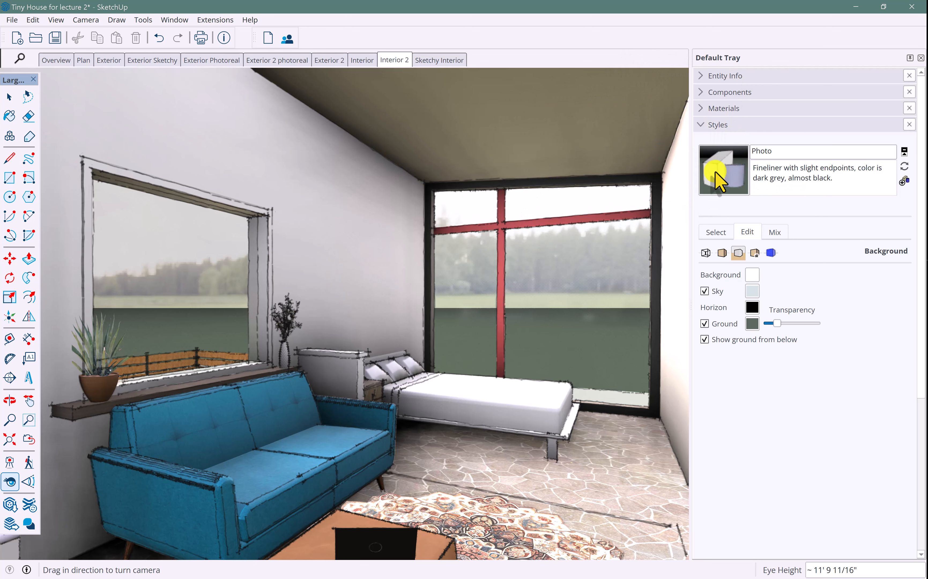
Add a new scene of the photoreal interior view after Interior 2 and switch to the Exterior Photoreal scene
right_click(392, 61)
click(417, 99)
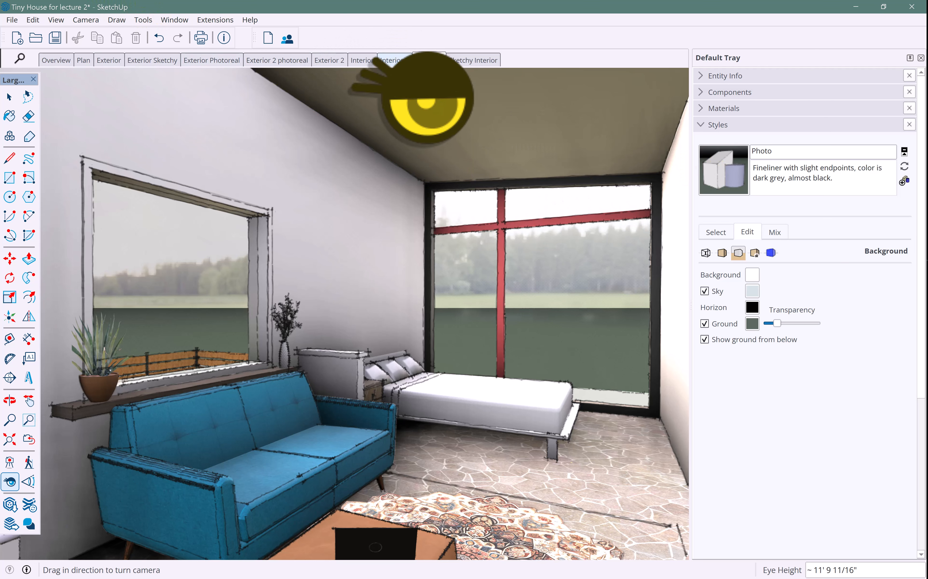
click(204, 61)
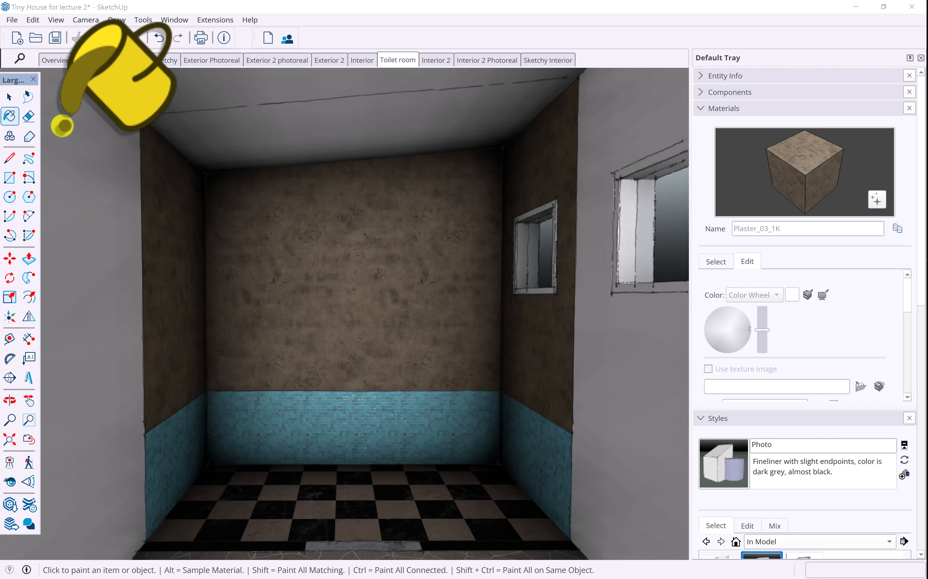
click(10, 96)
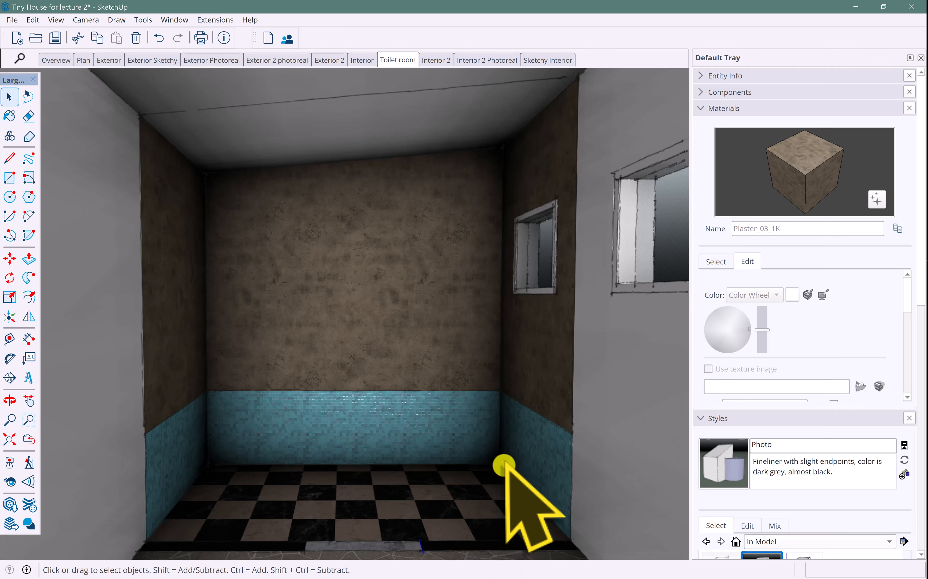
key(Delete)
key(ctrl+z)
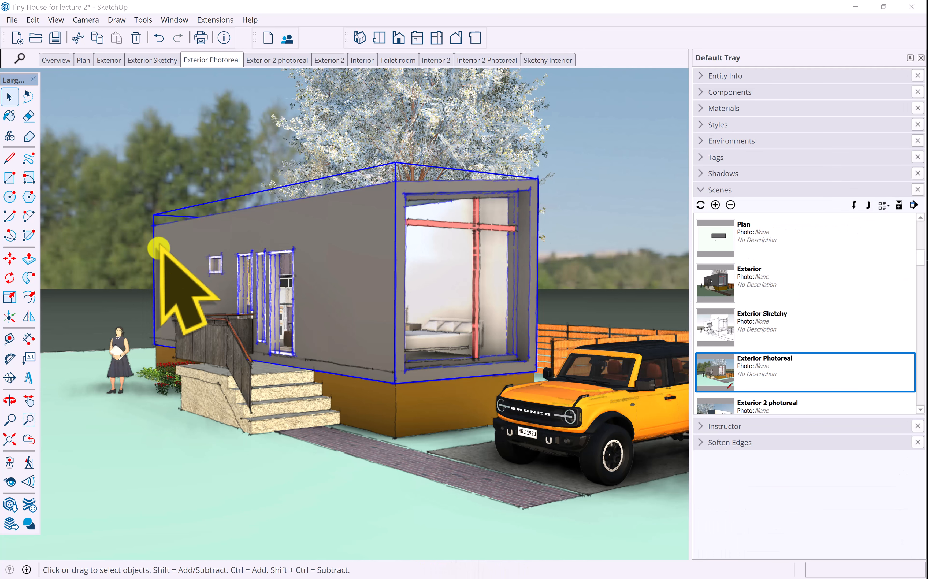
Deselect the house, switch the camera to Parallel Projection and frame the whole site from an elevated angle
click(134, 159)
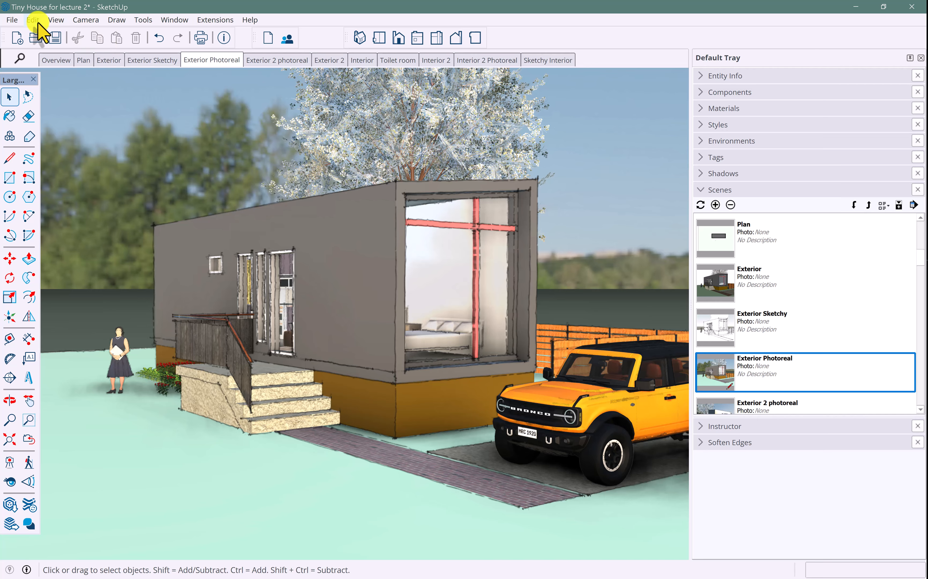
click(50, 21)
mouse_move(77, 29)
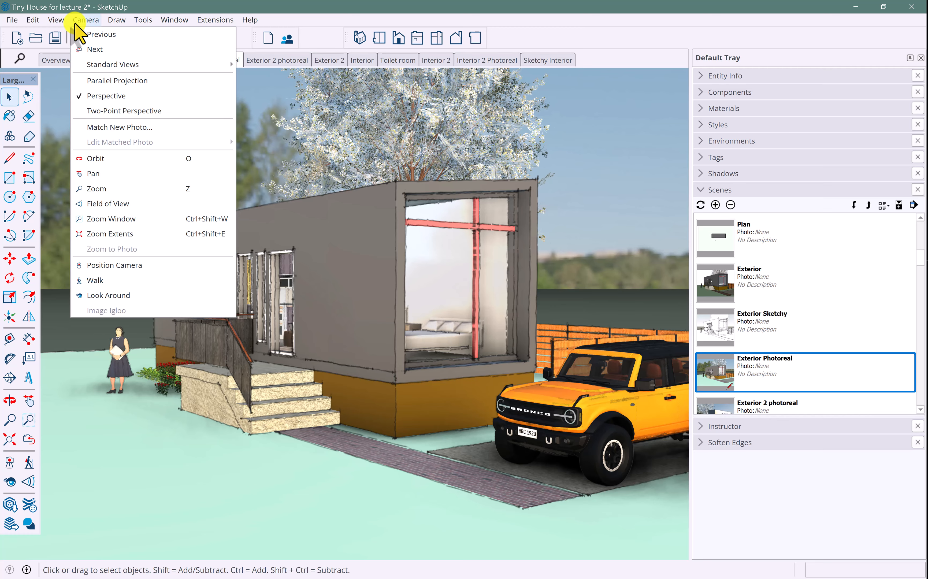
click(113, 83)
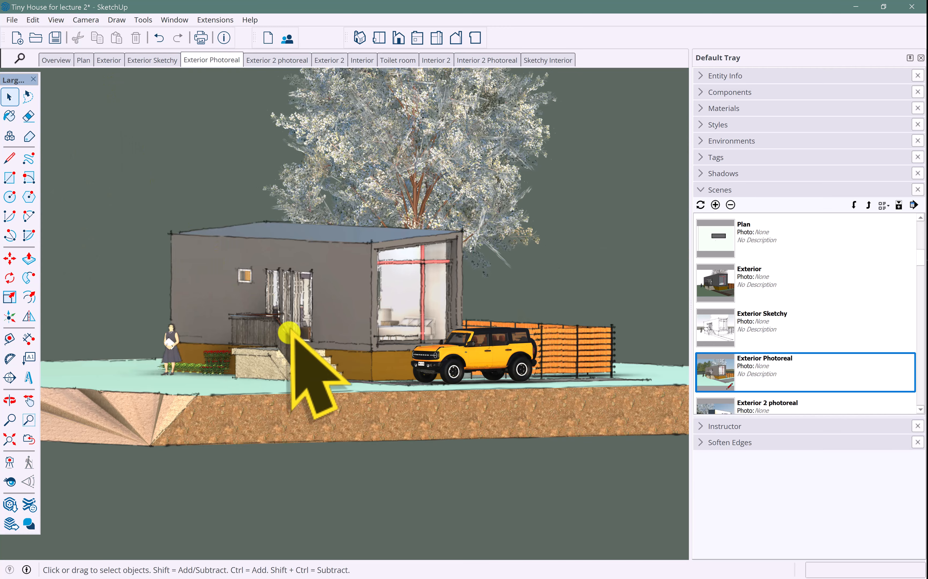
mouse_move(291, 318)
middle_down()
mouse_move(425, 452)
mouse_move(569, 387)
mouse_move(402, 387)
mouse_move(392, 427)
mouse_move(381, 395)
middle_up()
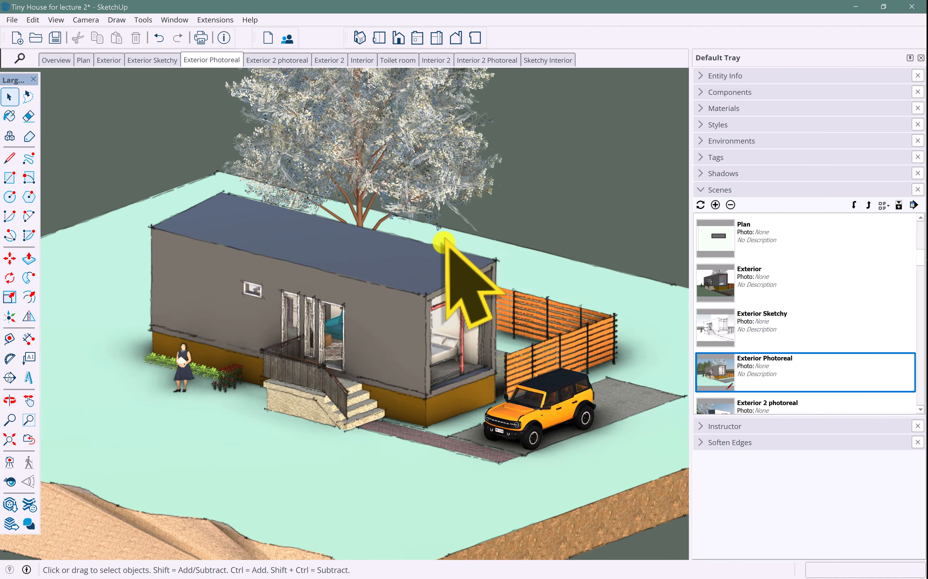
scroll(366, 280, down, 3)
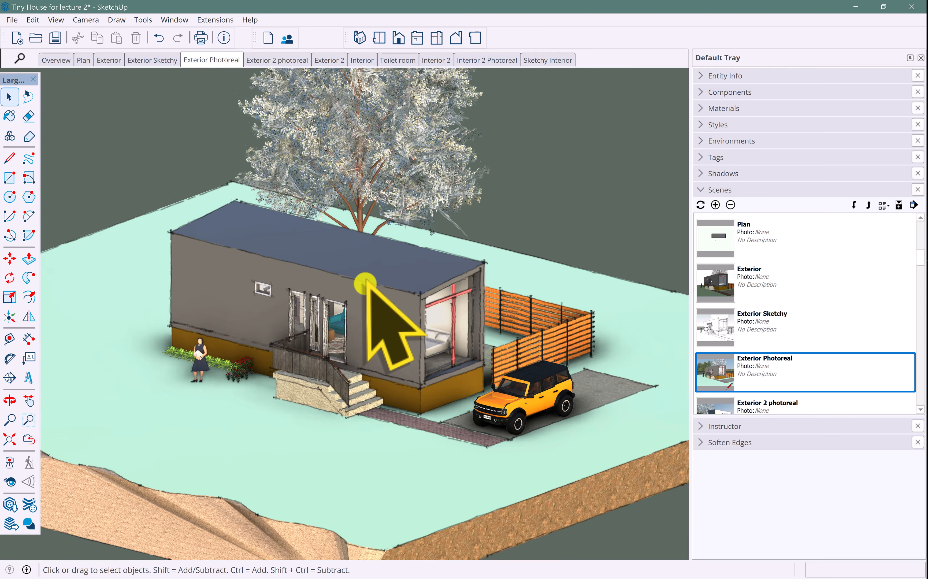
scroll(365, 282, down, 2)
scroll(172, 207, down, 2)
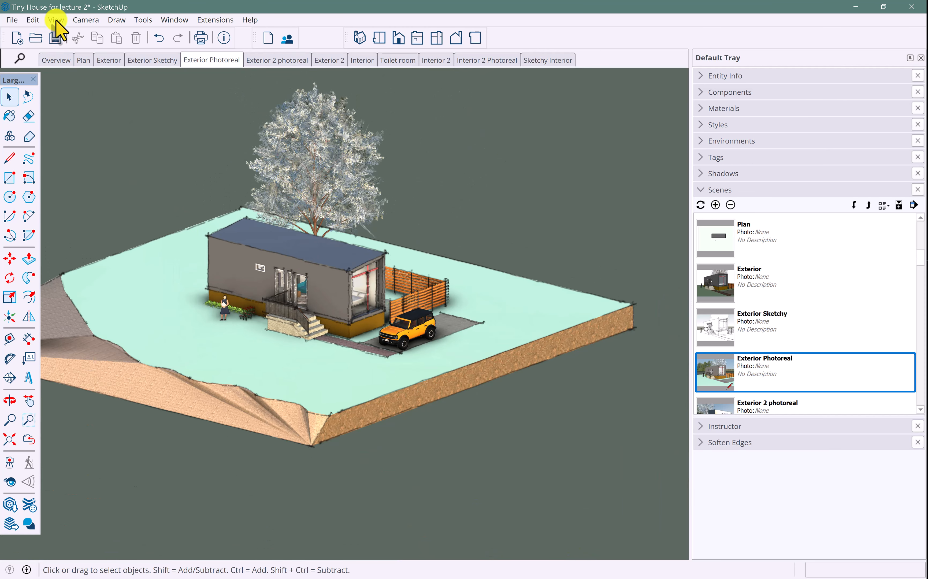
Show the section planes and make the horizontal plane through the house the active cut
click(57, 20)
click(82, 96)
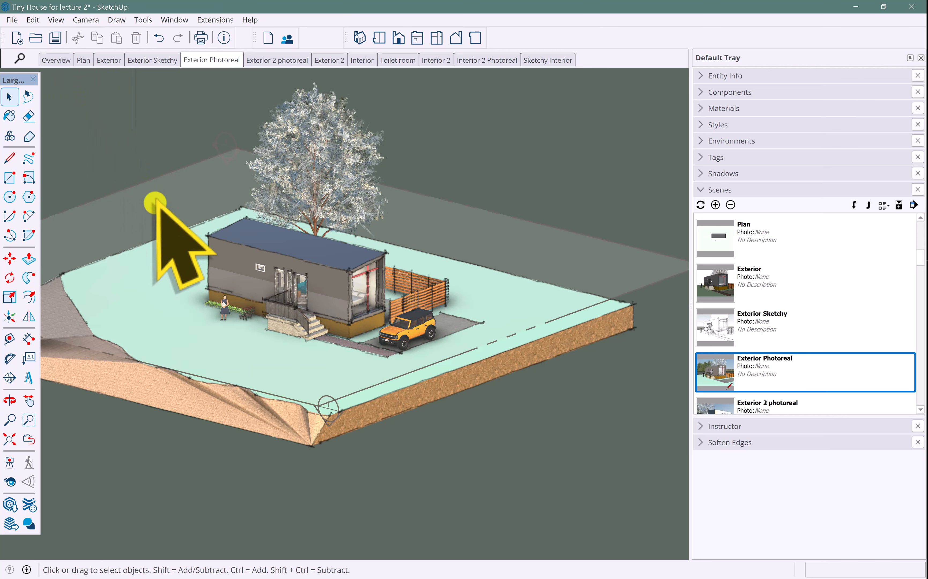
click(152, 186)
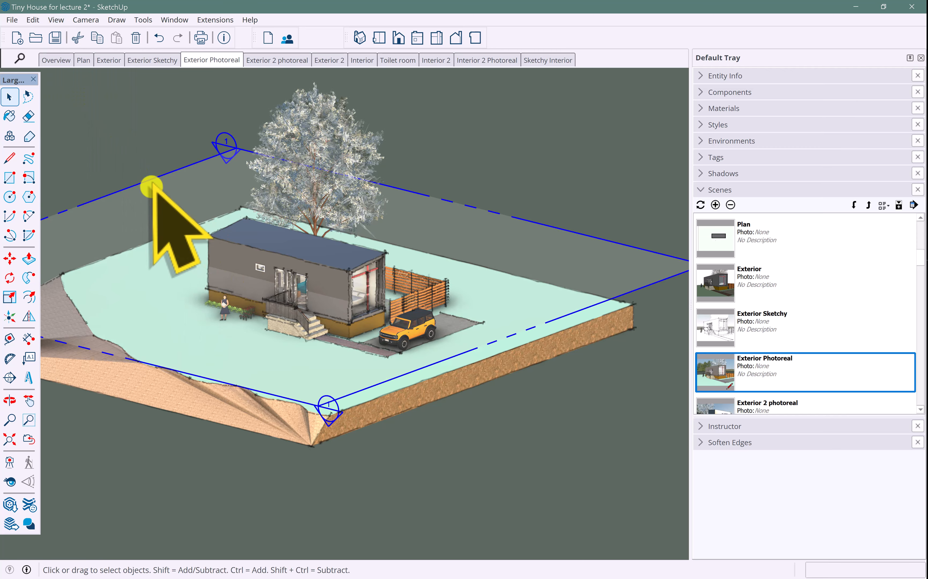
right_click(152, 186)
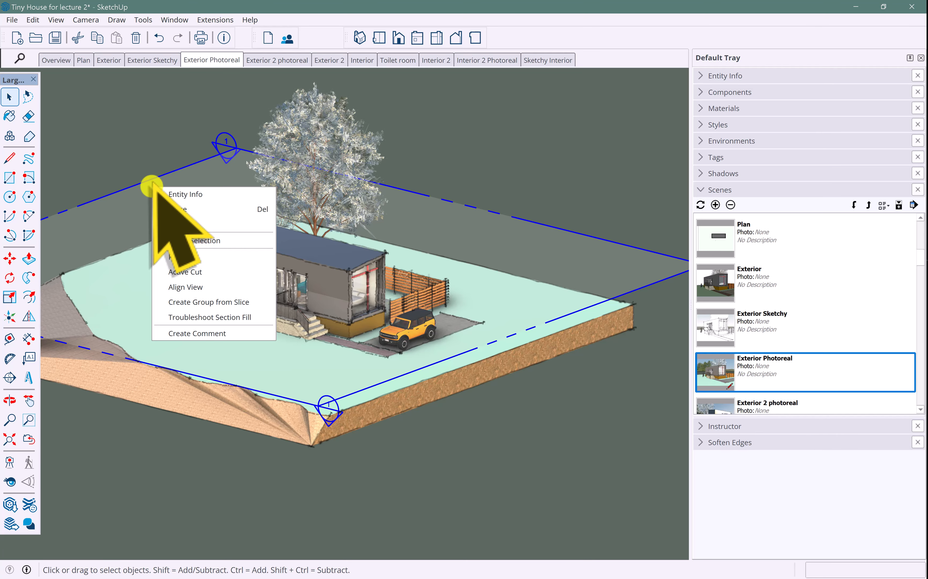
click(200, 272)
Hide the section planes and orbit to look down steeply into the cut-open house
click(57, 21)
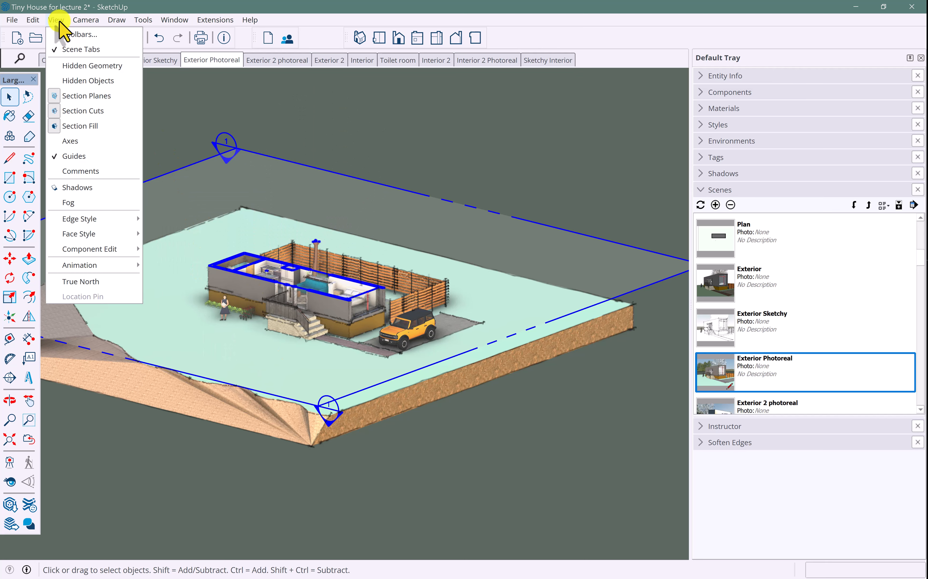
click(73, 98)
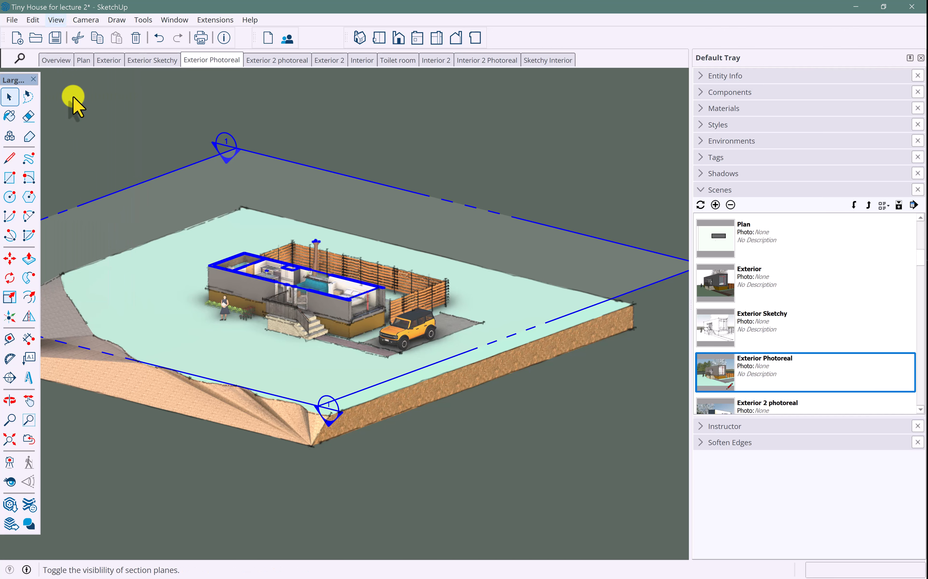
key(o)
drag(315, 331, 355, 471)
key(space)
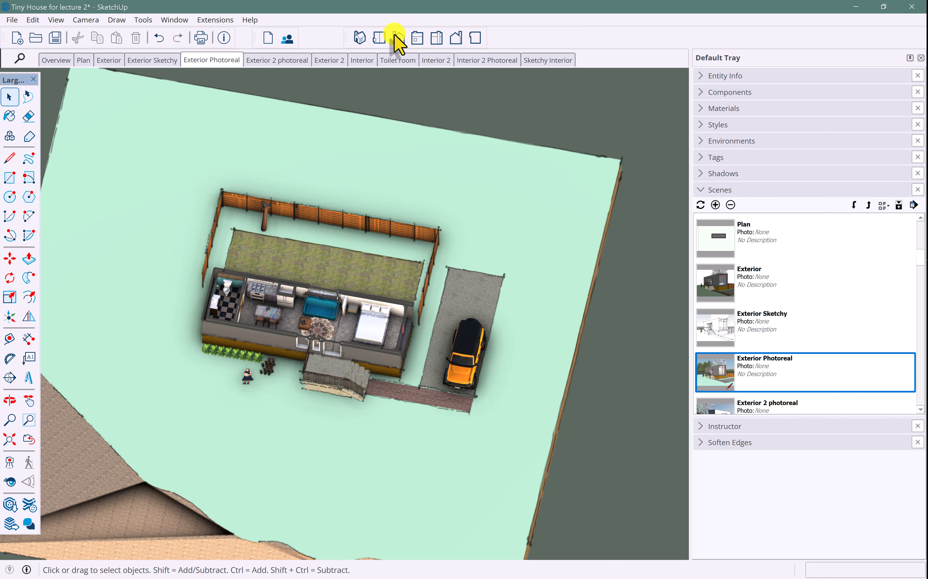
Switch to the standard Top view, center the furnished floor plan and add a new scene of it after Exterior Photoreal
drag(391, 34, 531, 74)
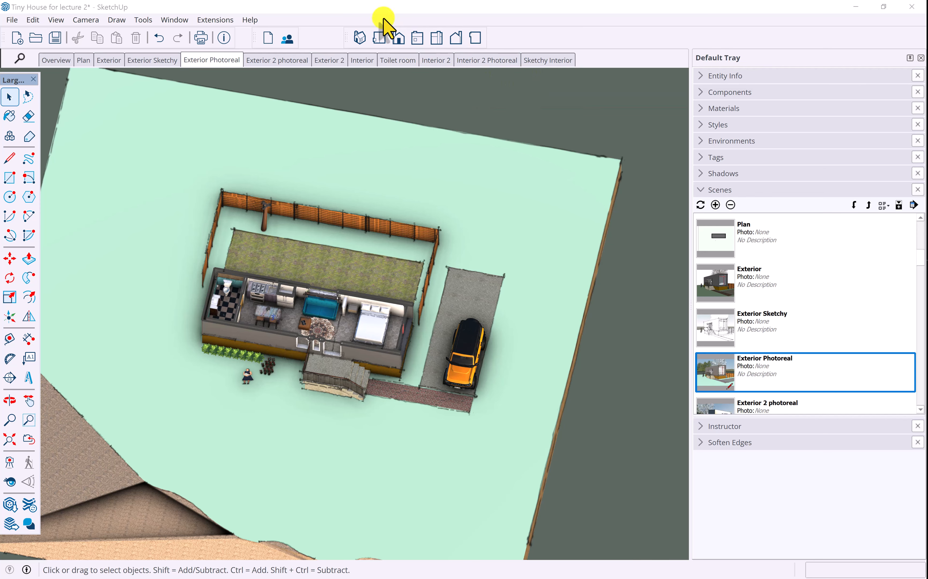
drag(385, 25, 344, 128)
drag(399, 114, 387, 33)
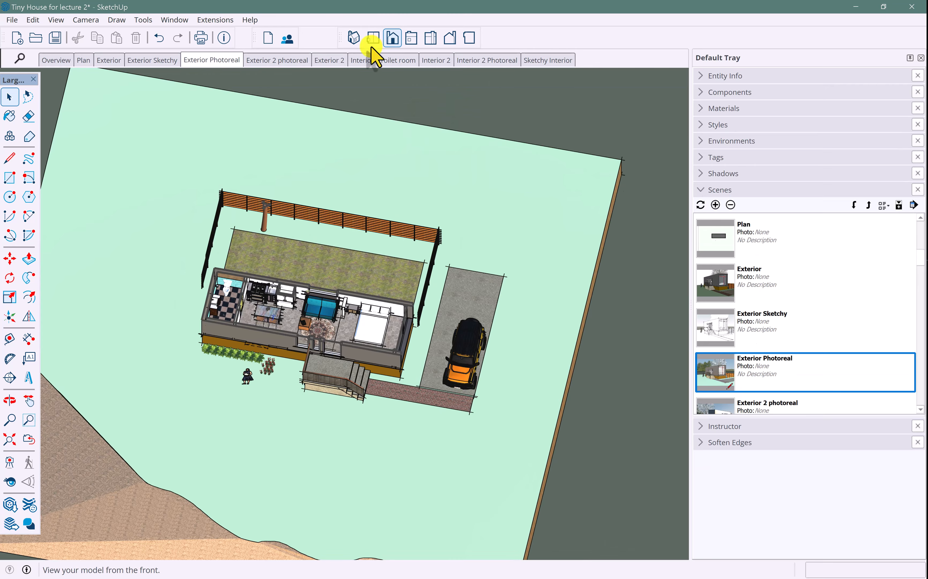
click(373, 37)
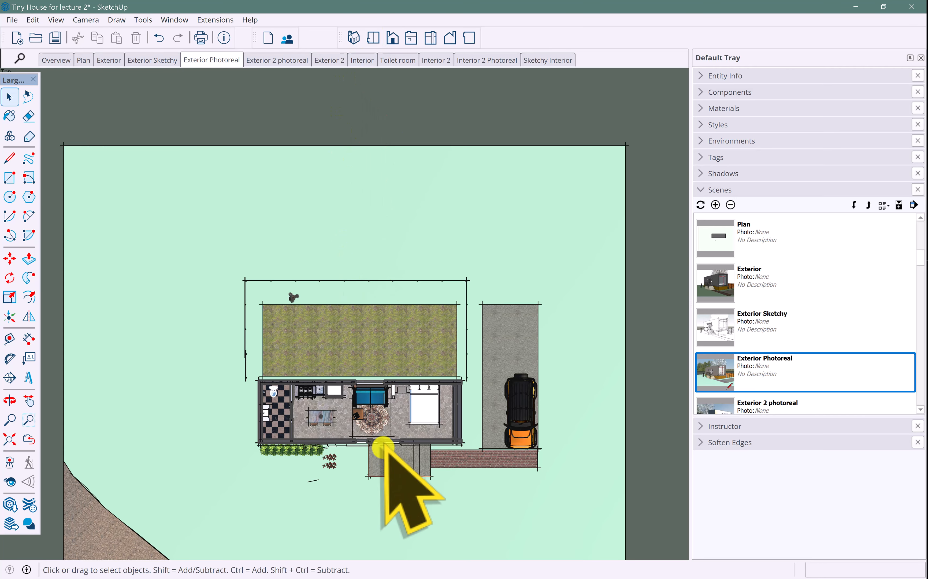
scroll(427, 482, up, 5)
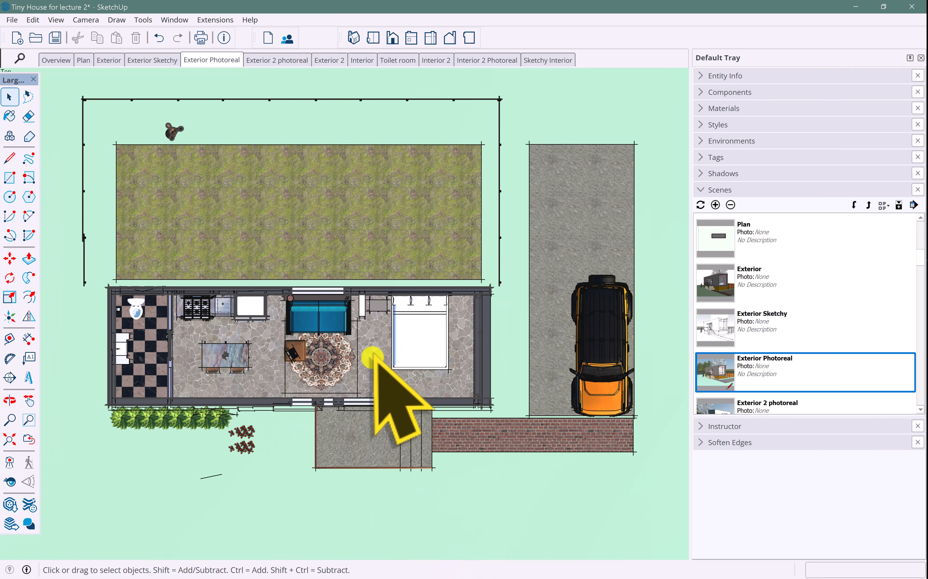
shift+middle_drag(373, 356, 392, 366)
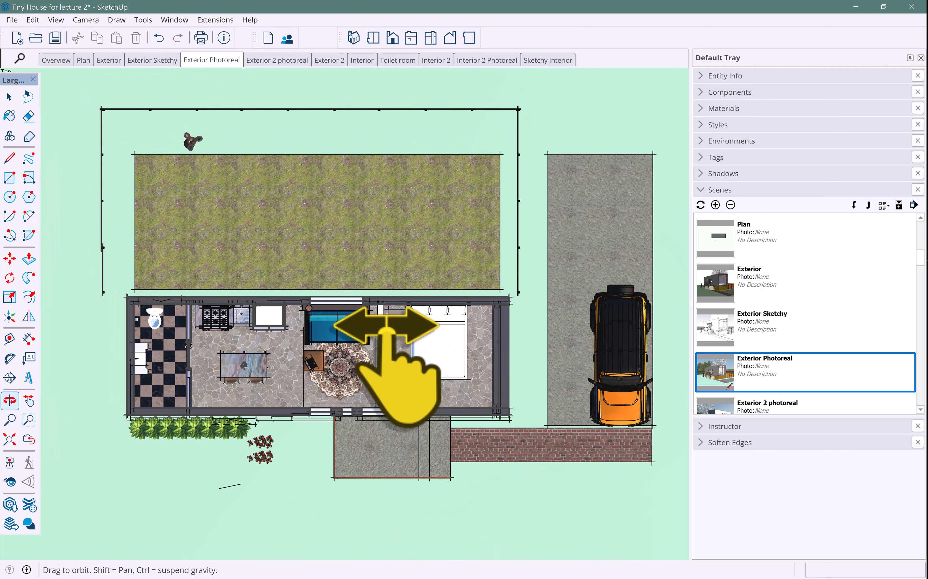
shift+middle_drag(387, 330, 388, 341)
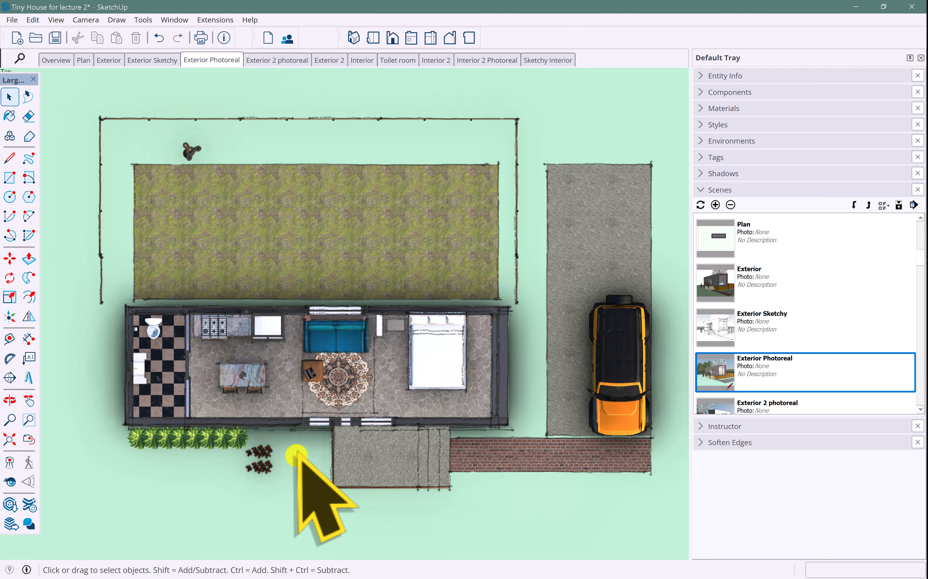
right_click(200, 62)
click(219, 97)
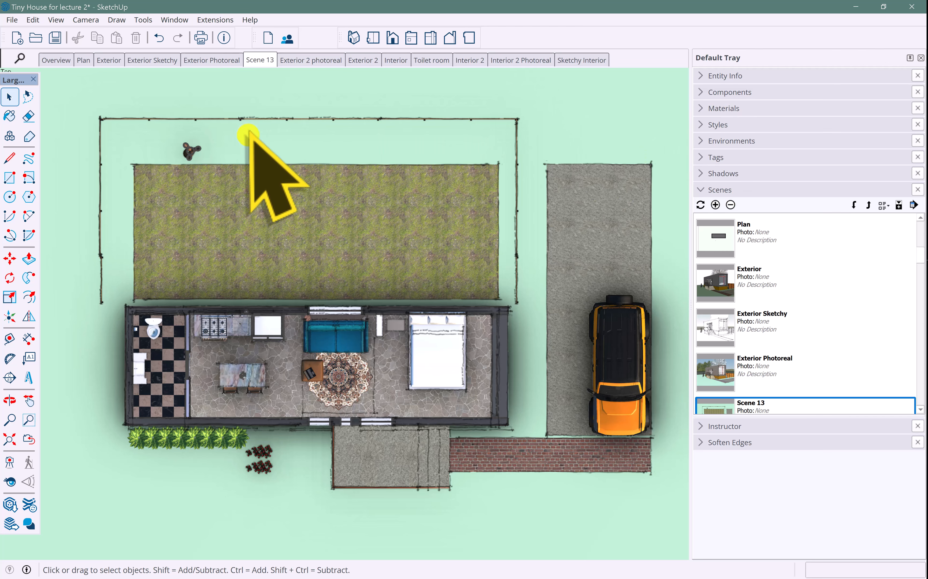
Place a vertical section plane in front of the house's south side, parallel to its long facade, and name it South elevation
middle_drag(290, 352, 57, 115)
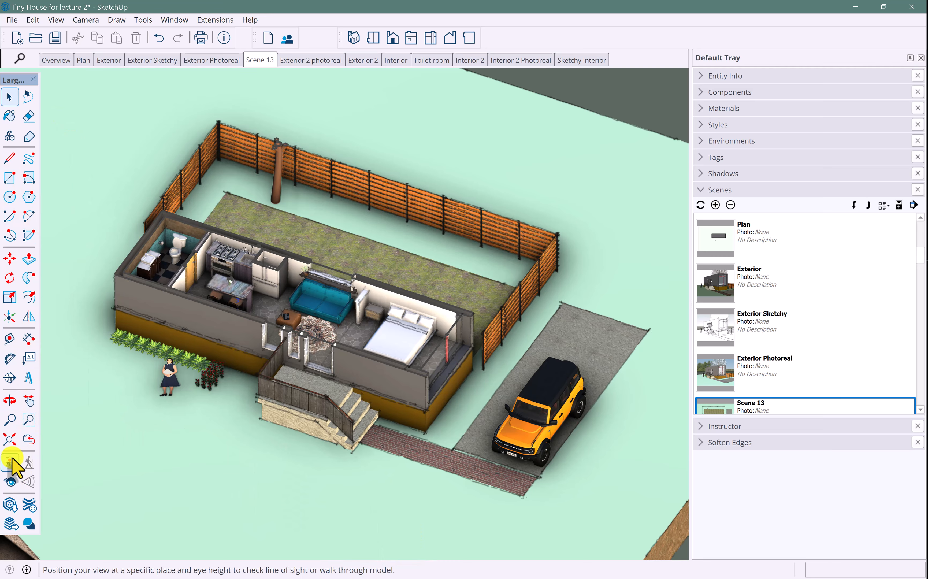
click(10, 378)
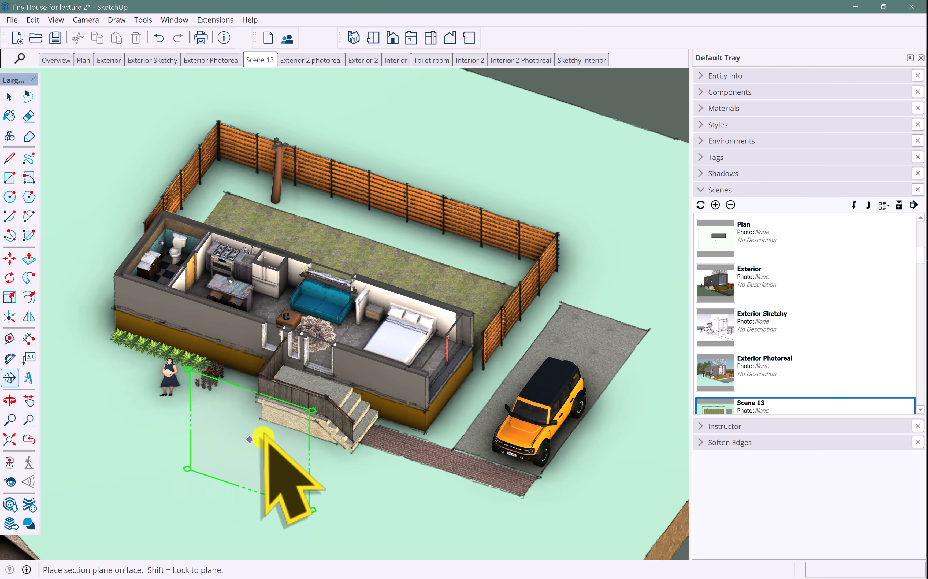
key(shift)
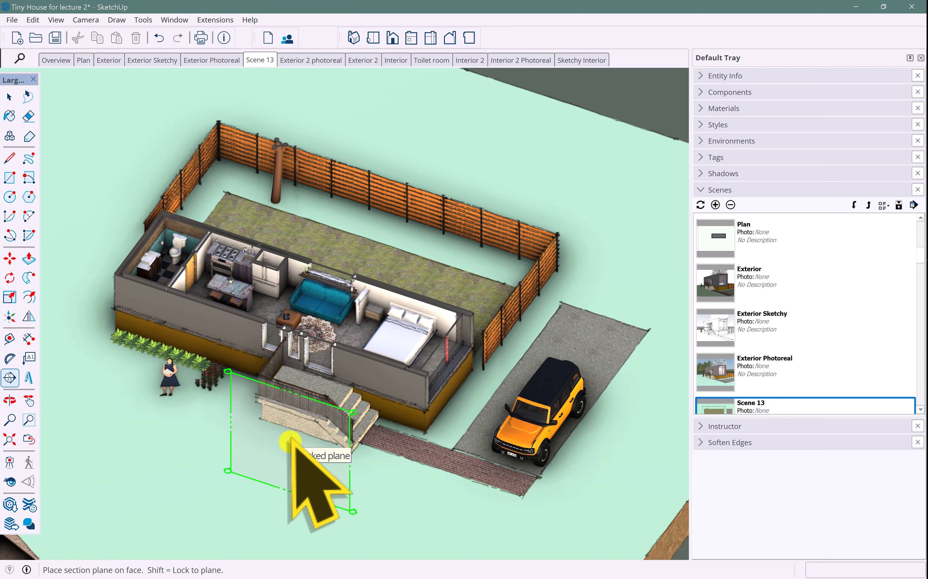
click(290, 440)
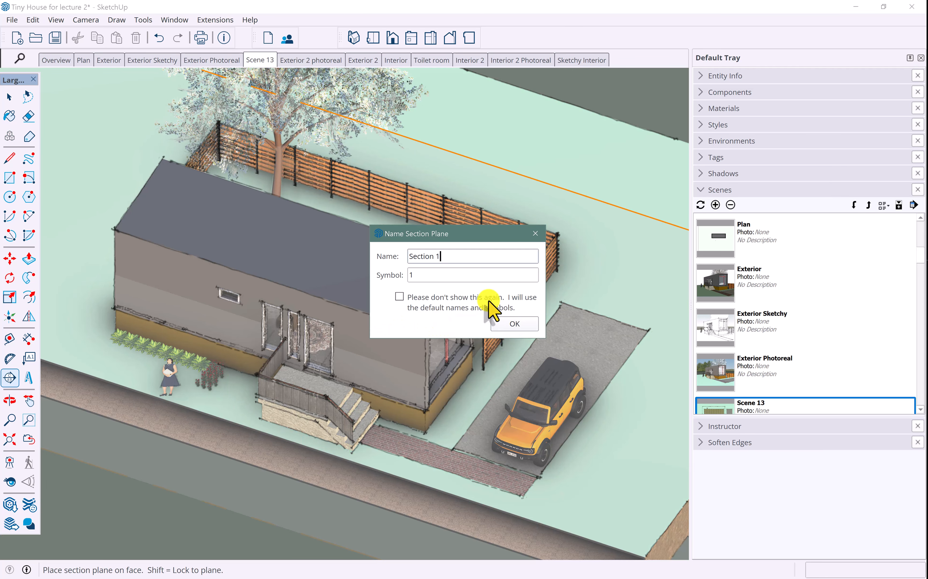
drag(468, 253, 403, 249)
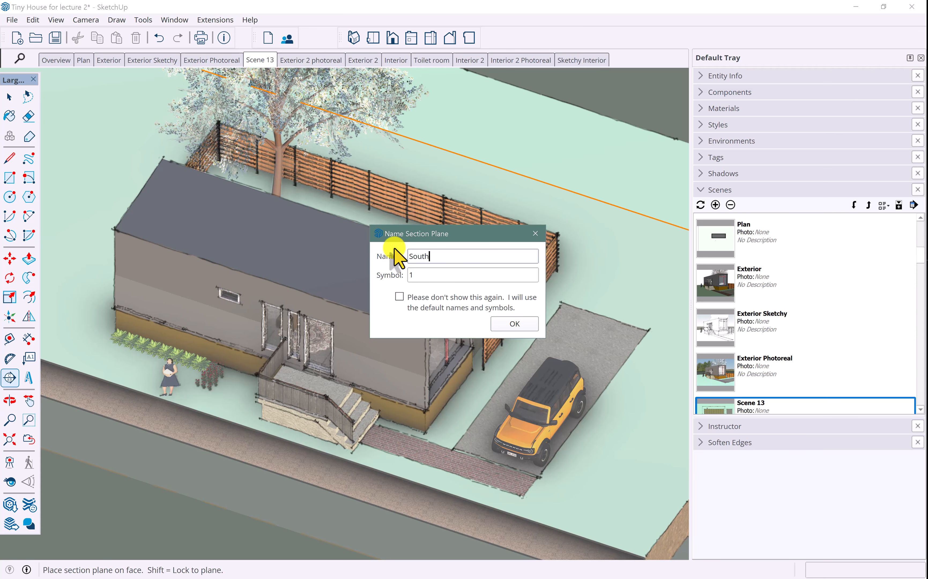
text(South ele)
key(Return)
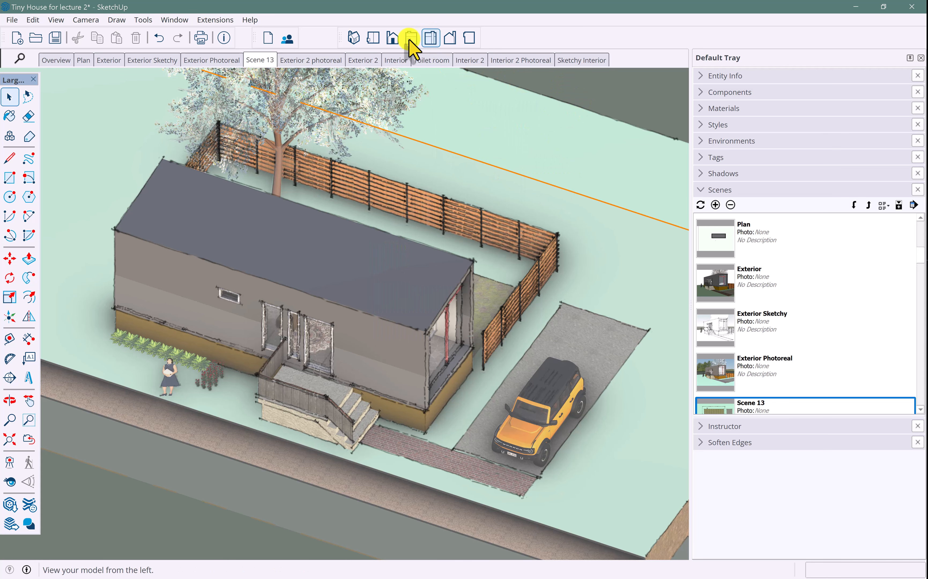
Switch to the standard Front view and frame the whole south facade of the house in the drawing area
click(394, 40)
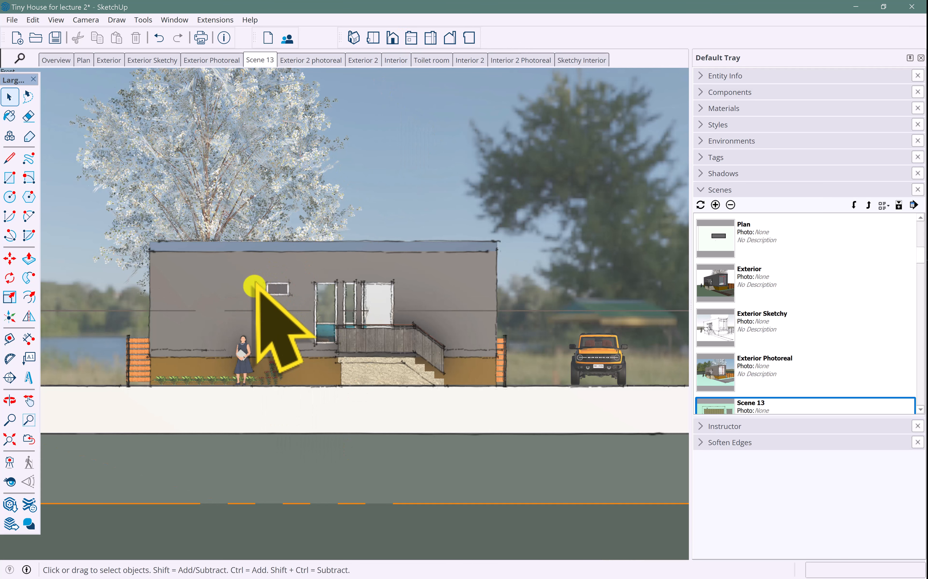
scroll(254, 286, up, 1)
scroll(243, 284, up, 1)
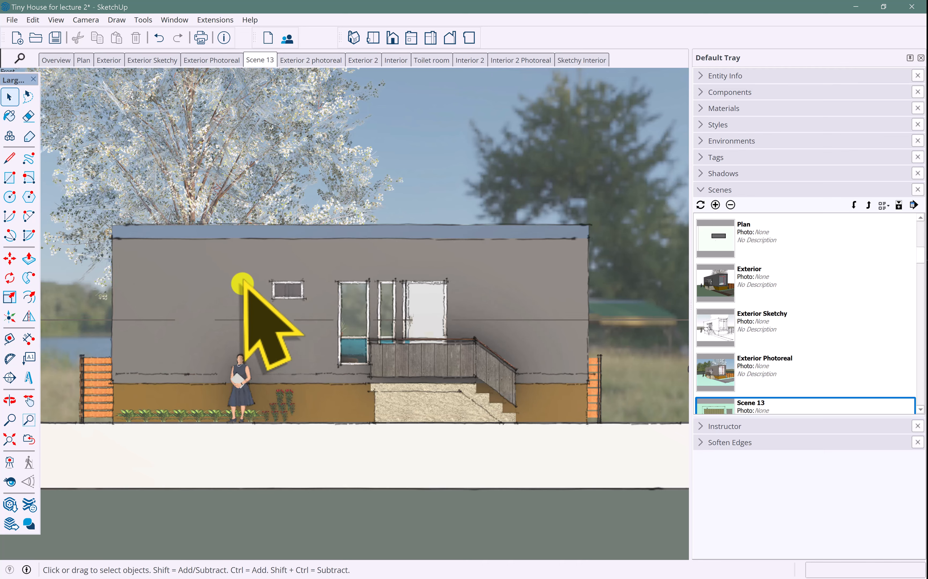
shift+middle_drag(242, 285, 281, 283)
shift+middle_drag(273, 247, 270, 247)
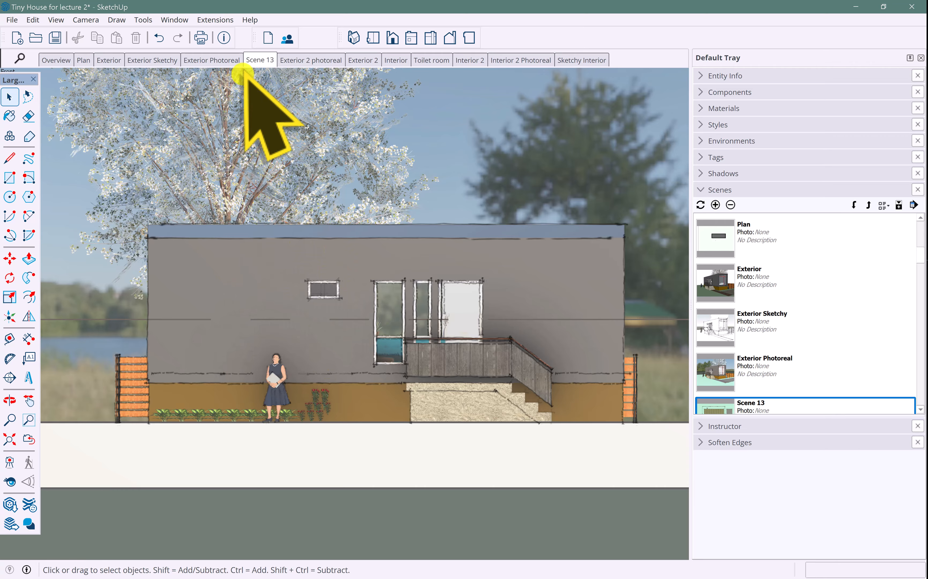
right_click(259, 61)
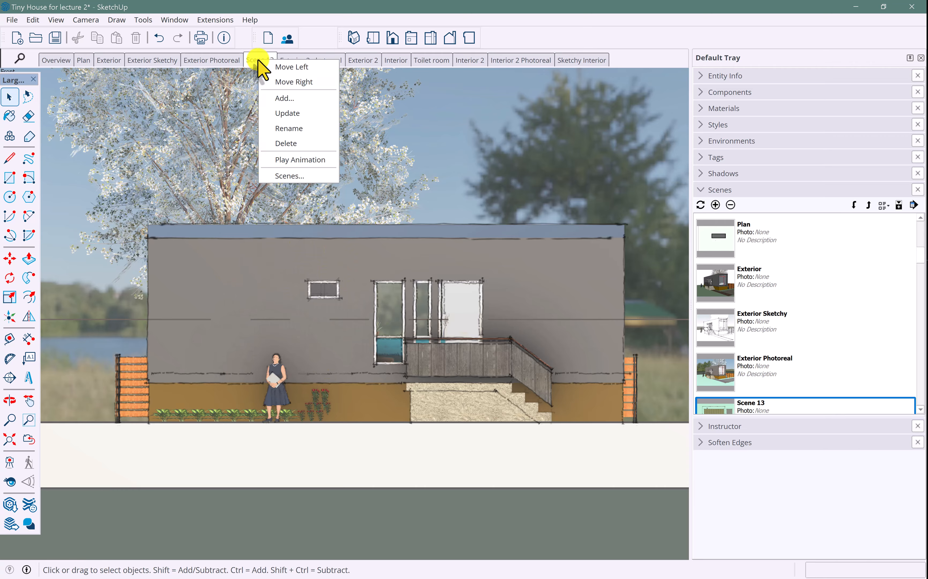
click(288, 97)
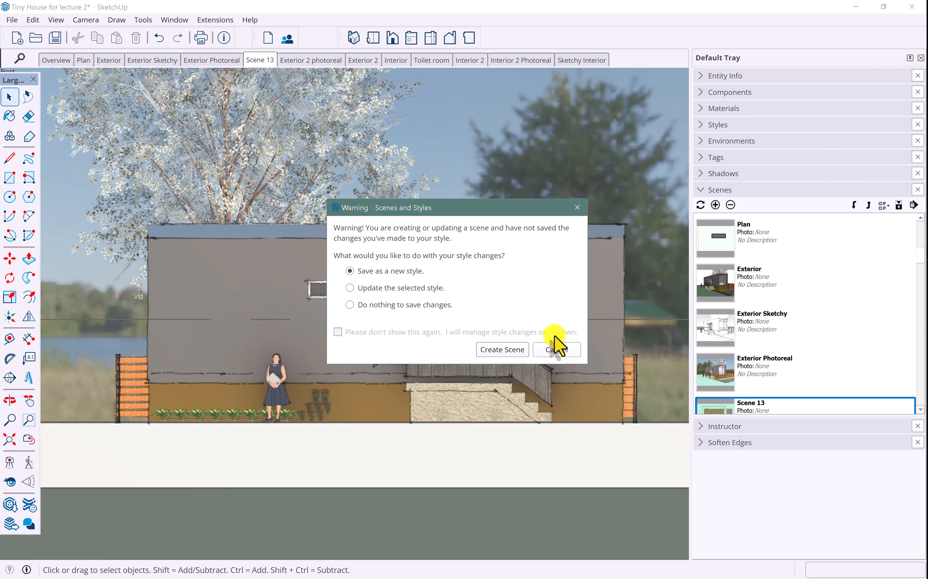
click(560, 350)
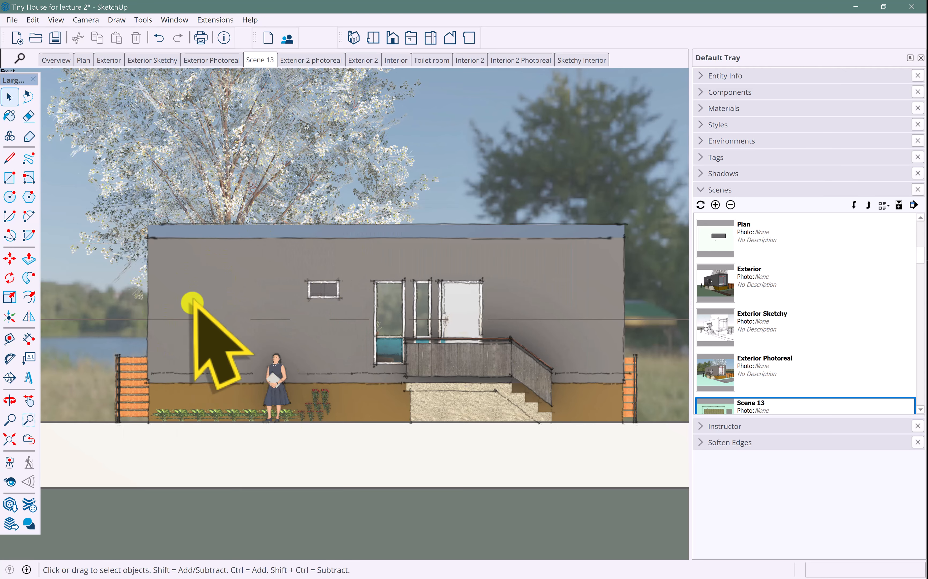
Hide the section planes in the framed south elevation view
click(56, 20)
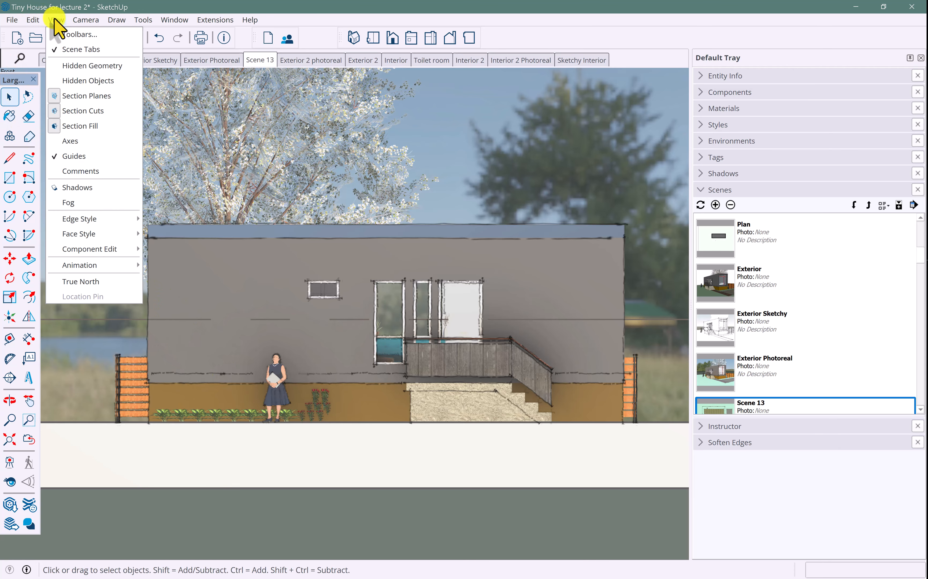
click(77, 96)
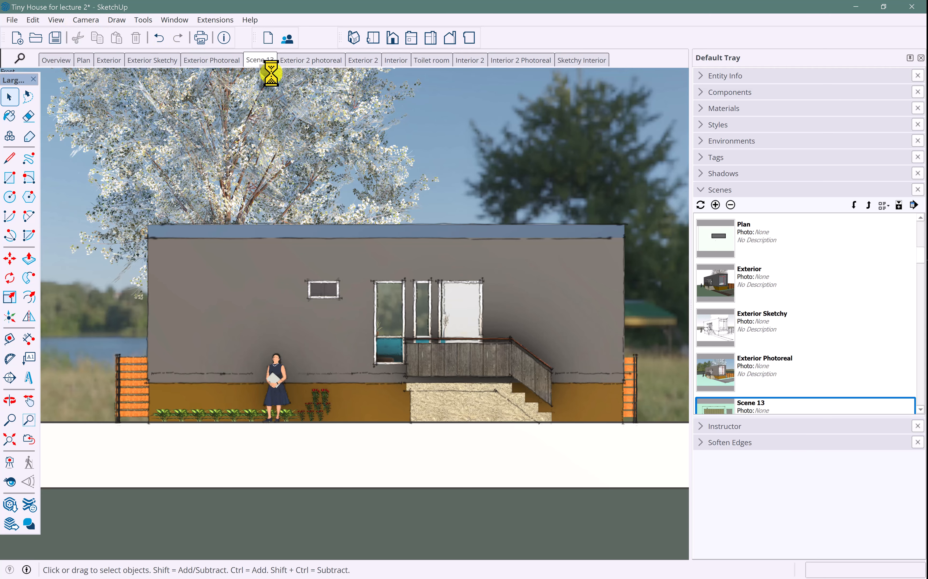
right_click(260, 59)
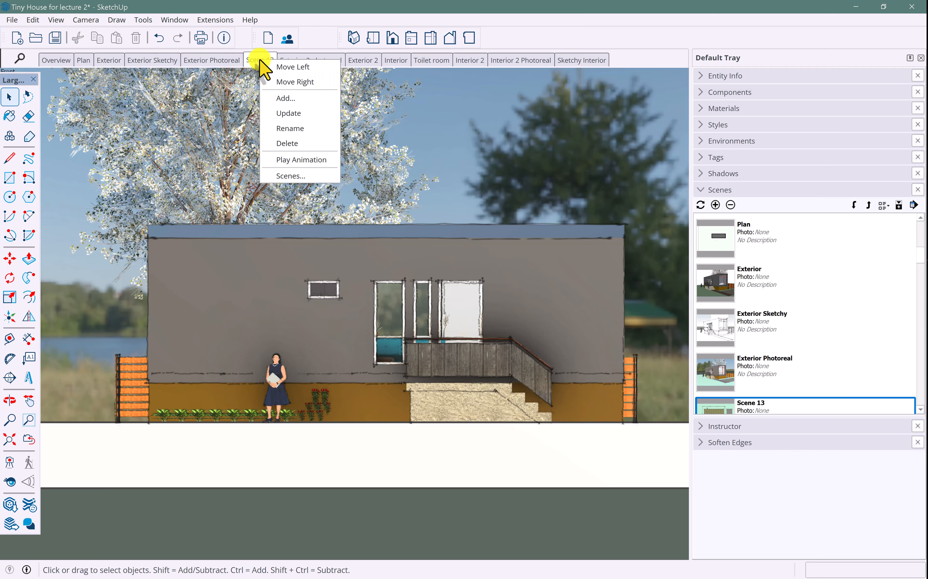
key(Escape)
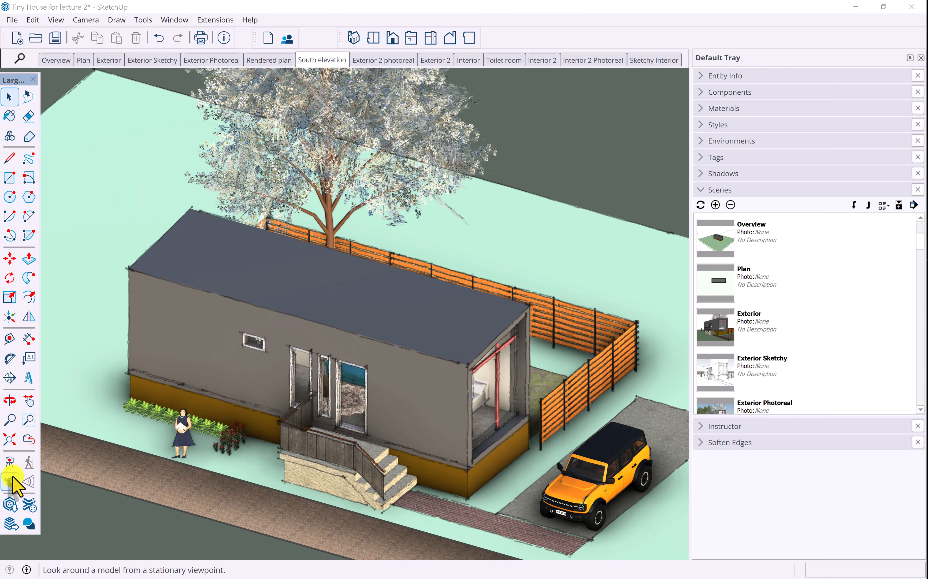
Place a vertical section plane beyond the glazed end of the house, parallel to that end wall, and name it East elevation
click(10, 378)
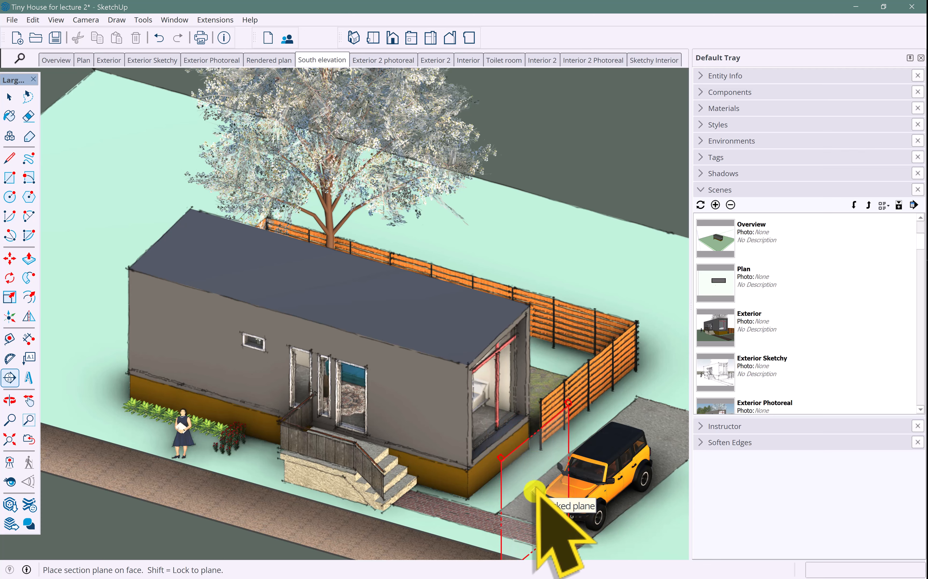
click(536, 491)
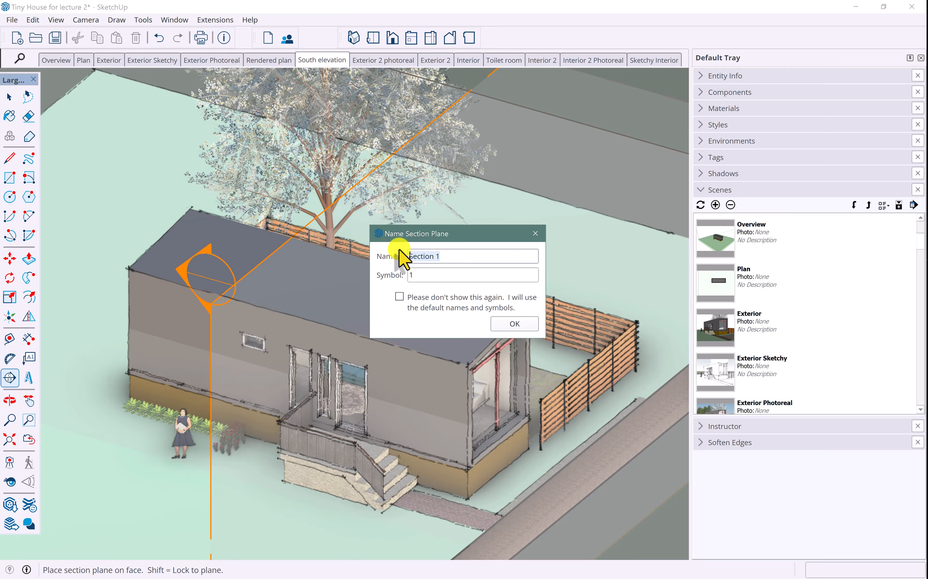
text(East elevation)
key(Return)
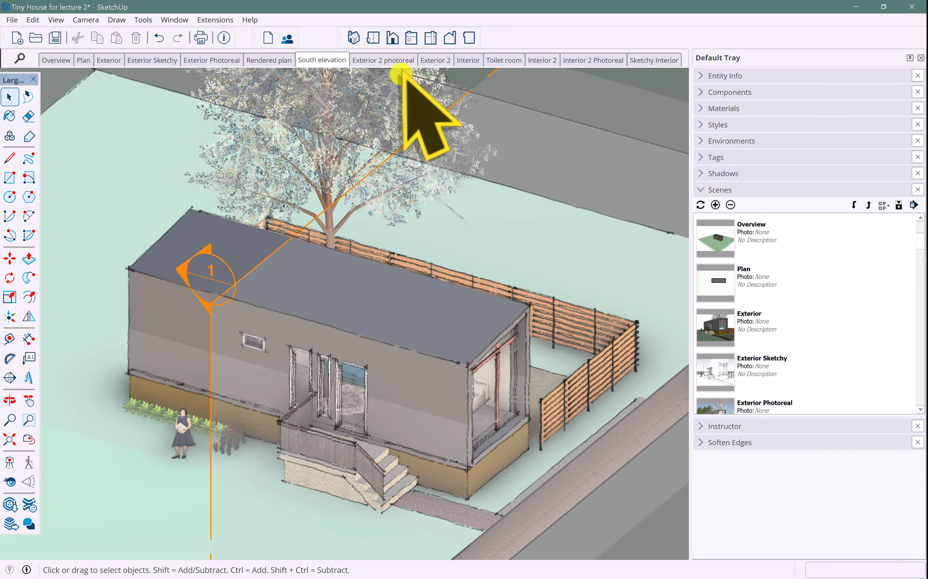
Switch to the standard Right view of the glazed house end and hide the section planes
click(413, 41)
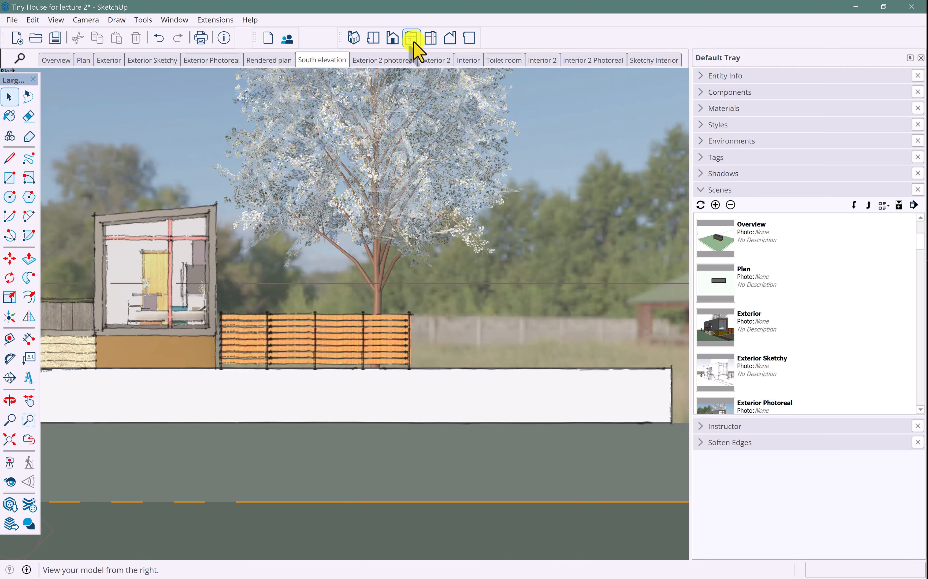
middle_drag(92, 307, 206, 284)
key(space)
scroll(224, 323, down, 2)
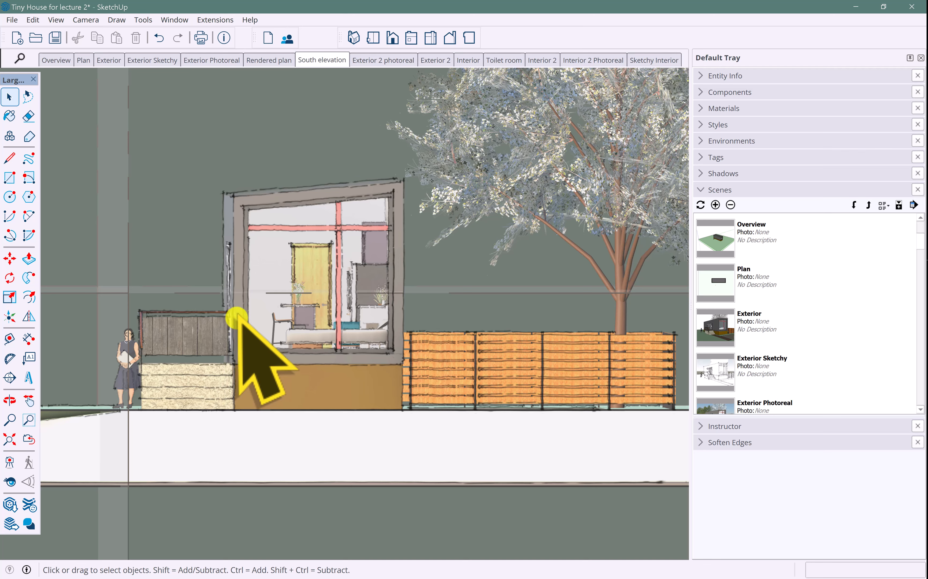
click(57, 19)
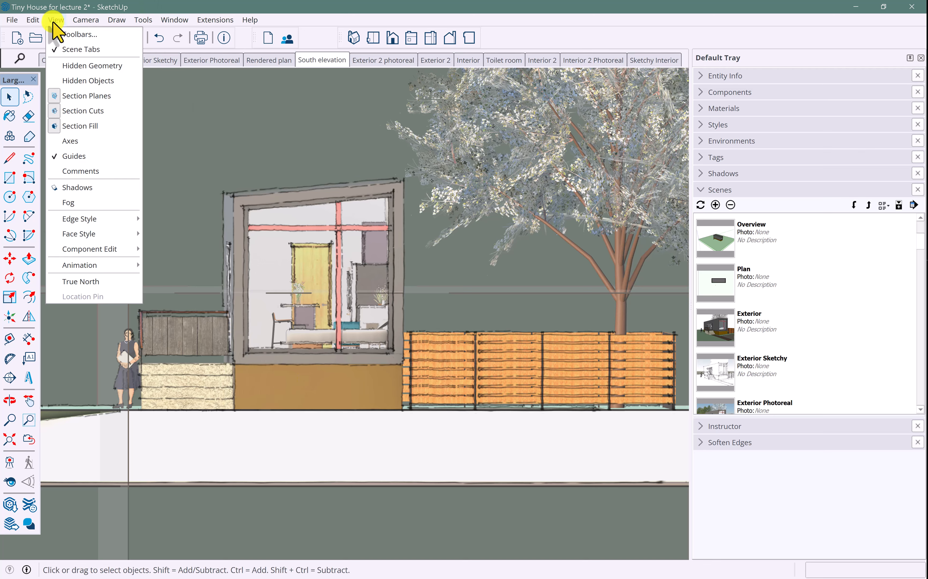
click(69, 96)
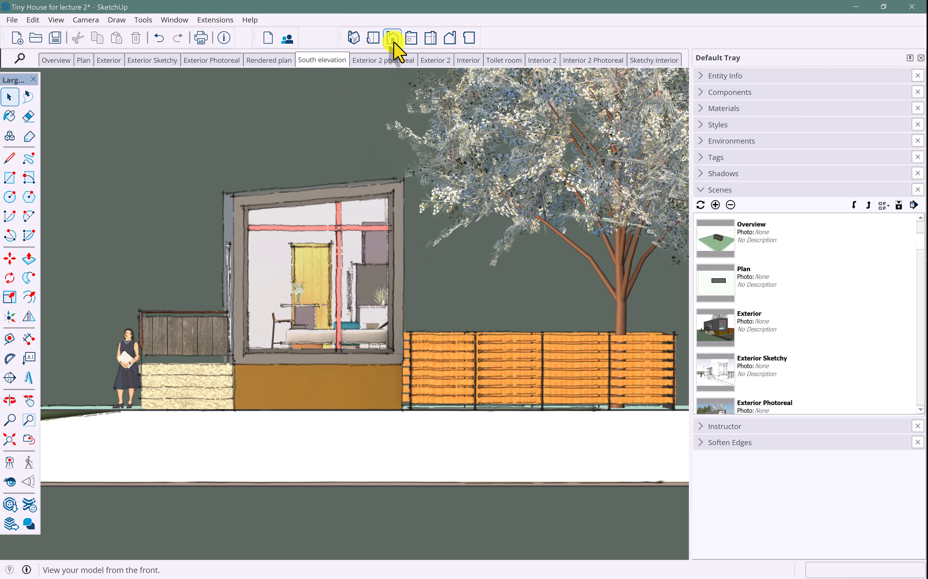
Restore the standard Right view and frame the glazed house end with the stairs, fence and tree
click(412, 41)
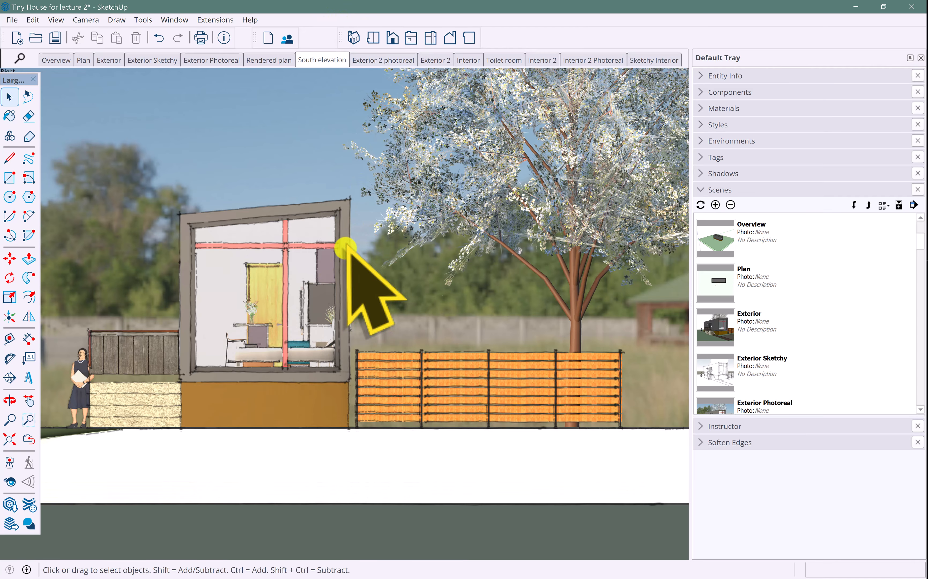
scroll(286, 355, up, 1)
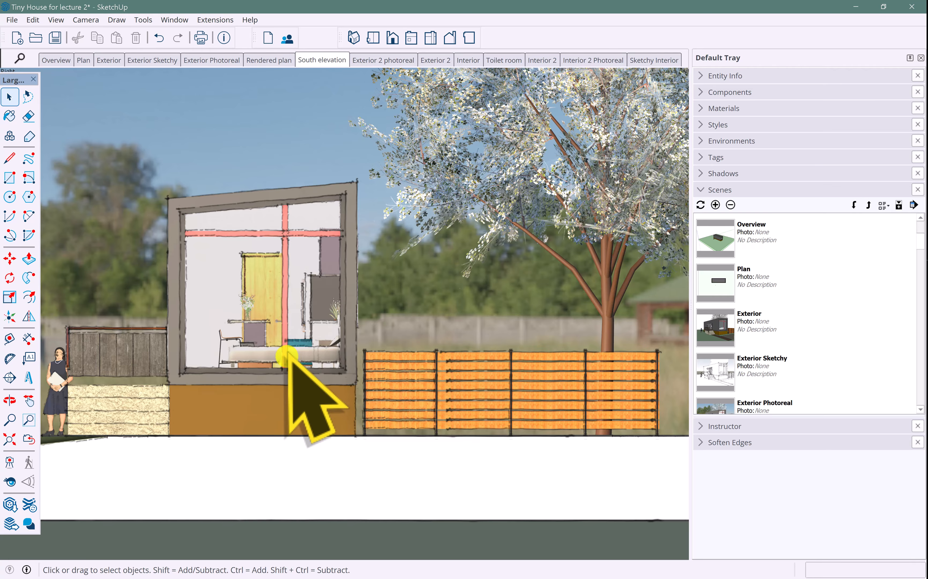
middle_drag(284, 341, 297, 342)
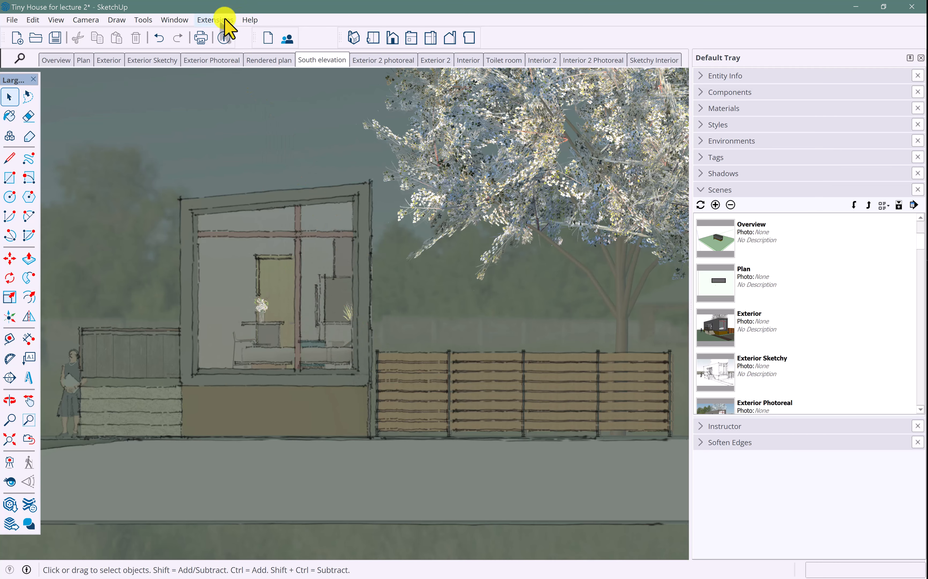
click(412, 38)
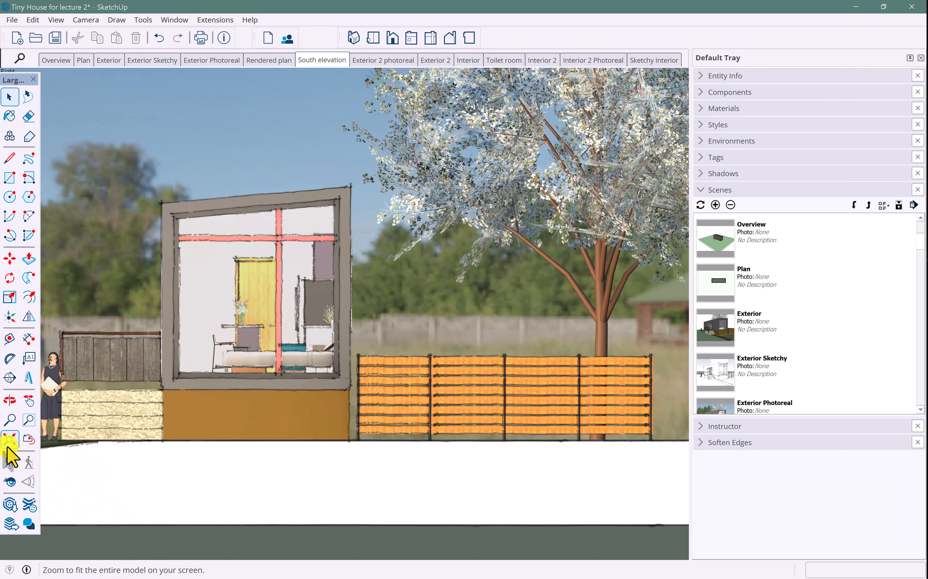
click(29, 400)
drag(254, 273, 281, 261)
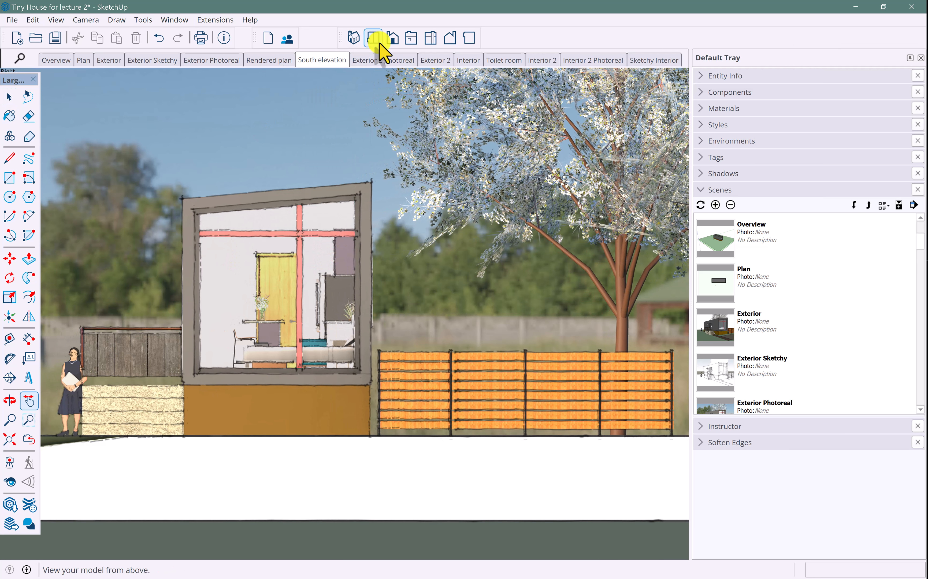
drag(357, 307, 358, 310)
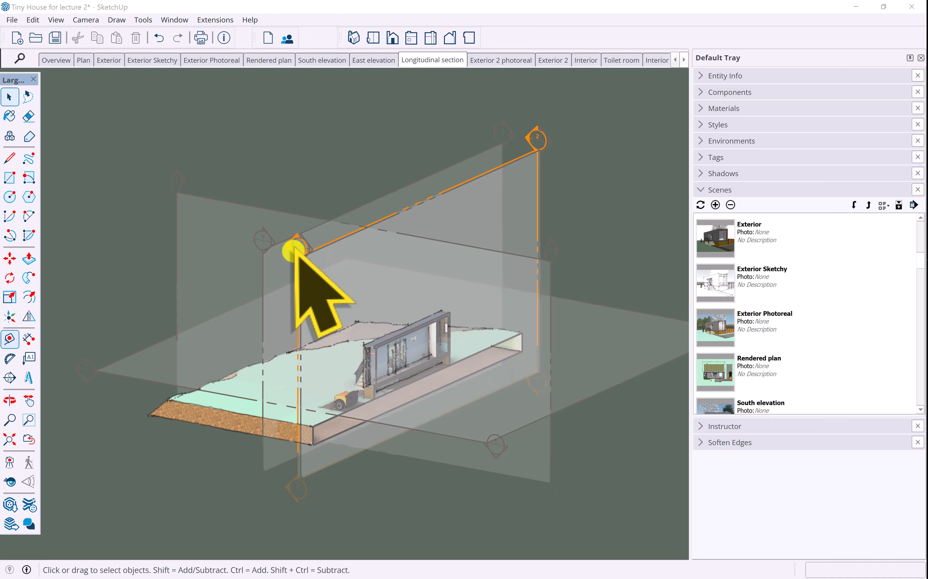
Select the active longitudinal section plane, try to move it across the house, and restore the Longitudinal section scene
click(306, 263)
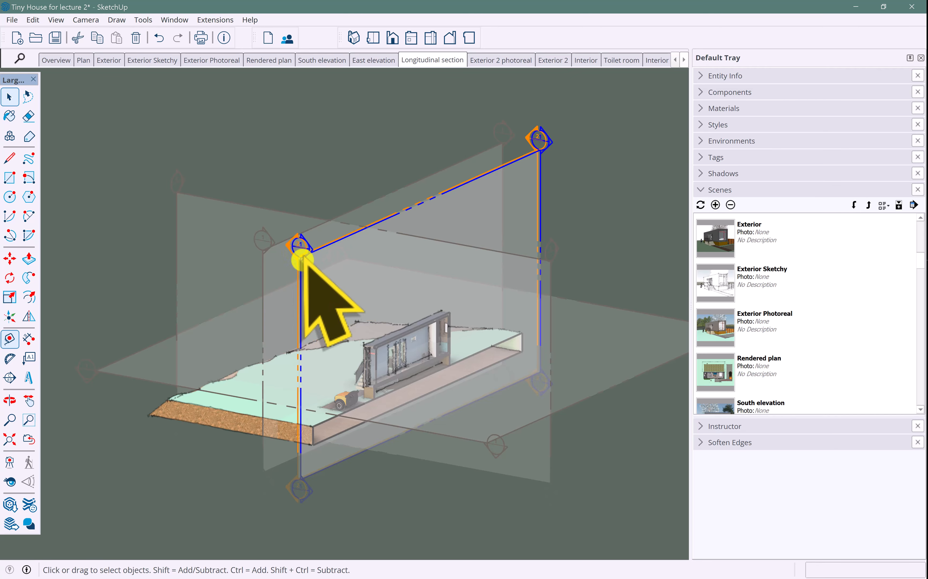
click(294, 258)
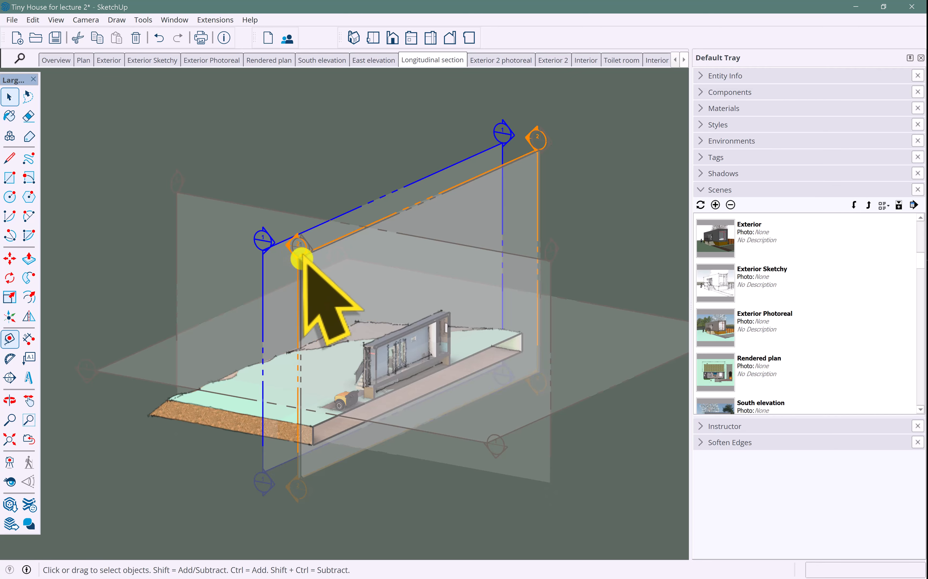
click(292, 245)
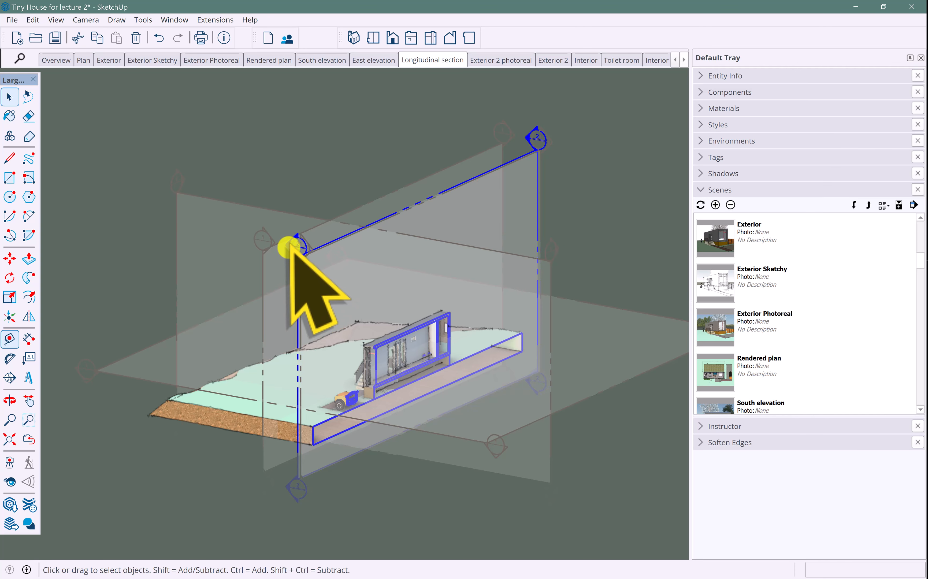
scroll(292, 246, up, 1)
key(m)
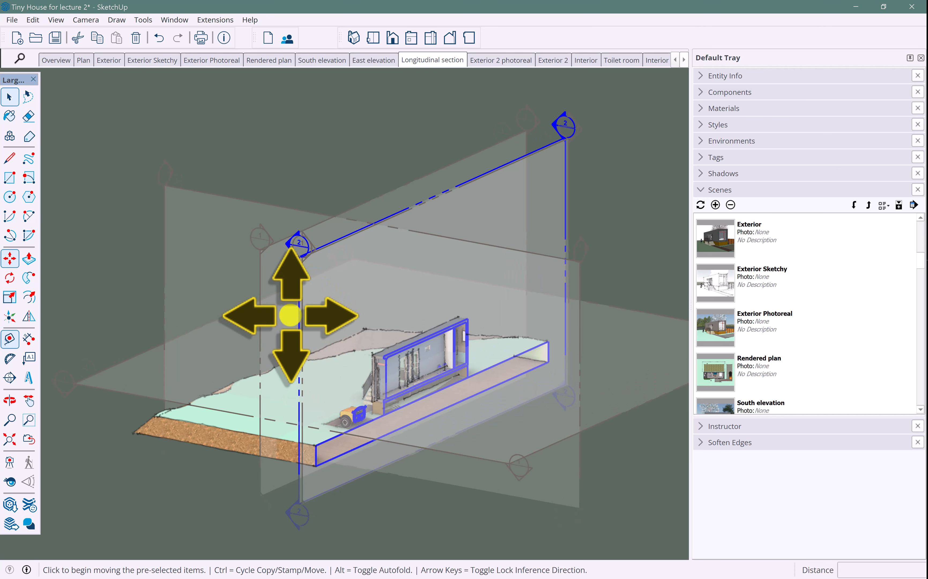
click(293, 311)
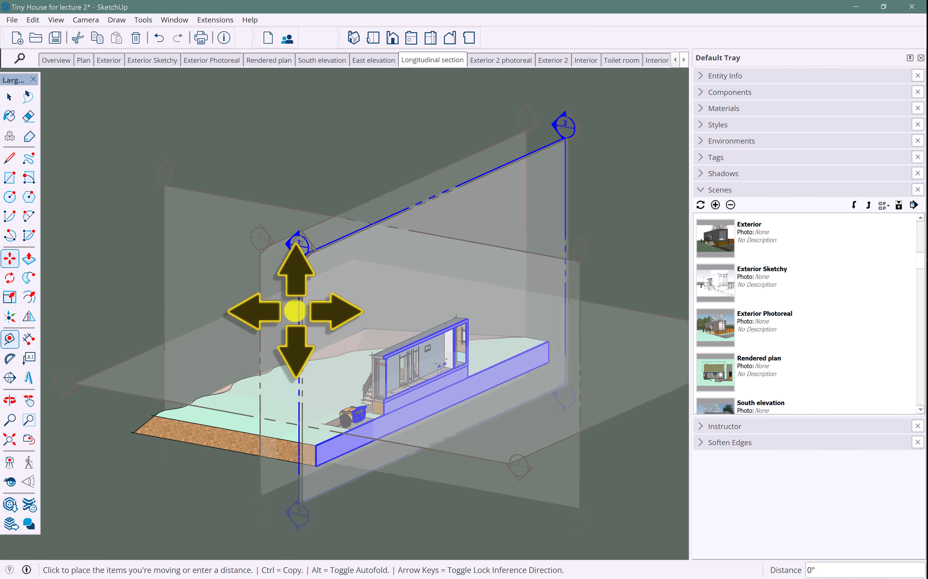
click(295, 311)
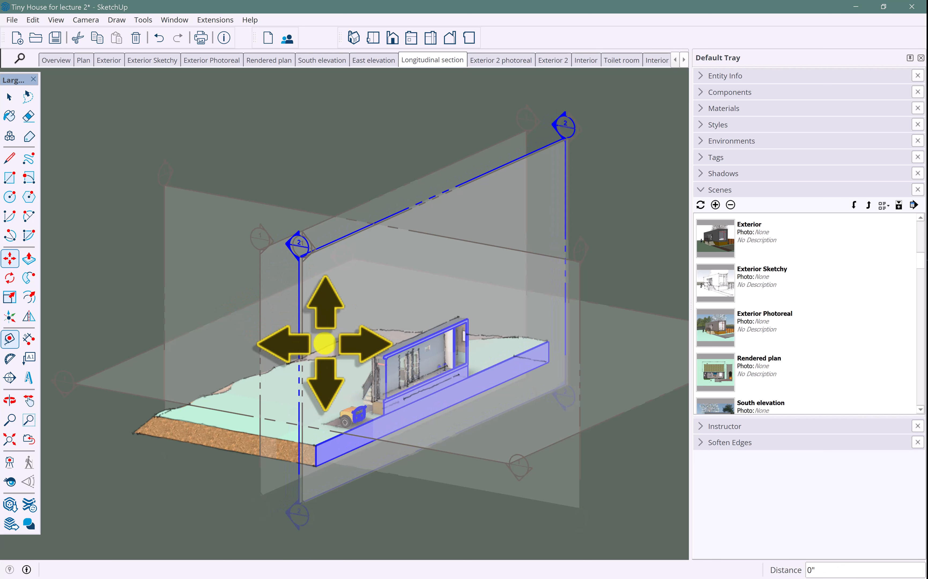
scroll(497, 429, up, 1)
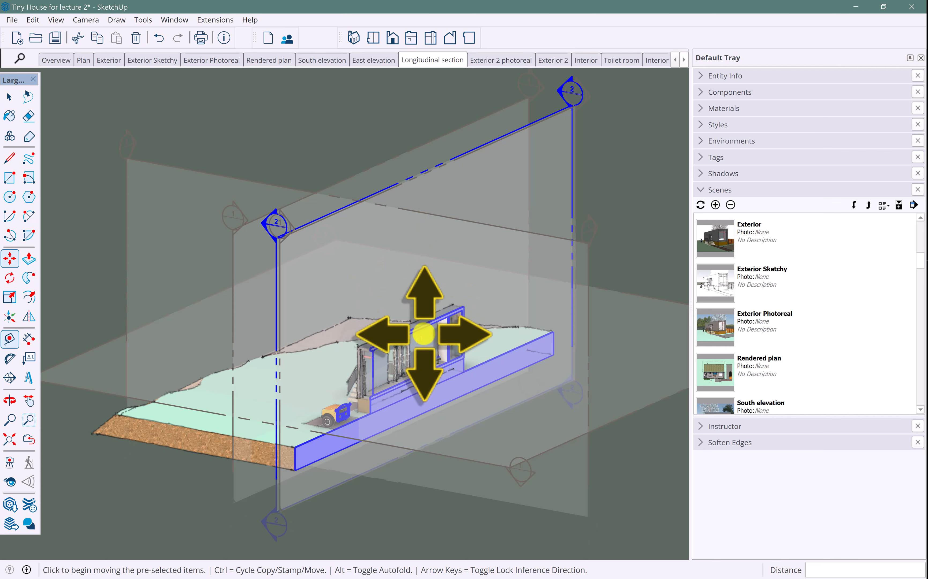
click(434, 61)
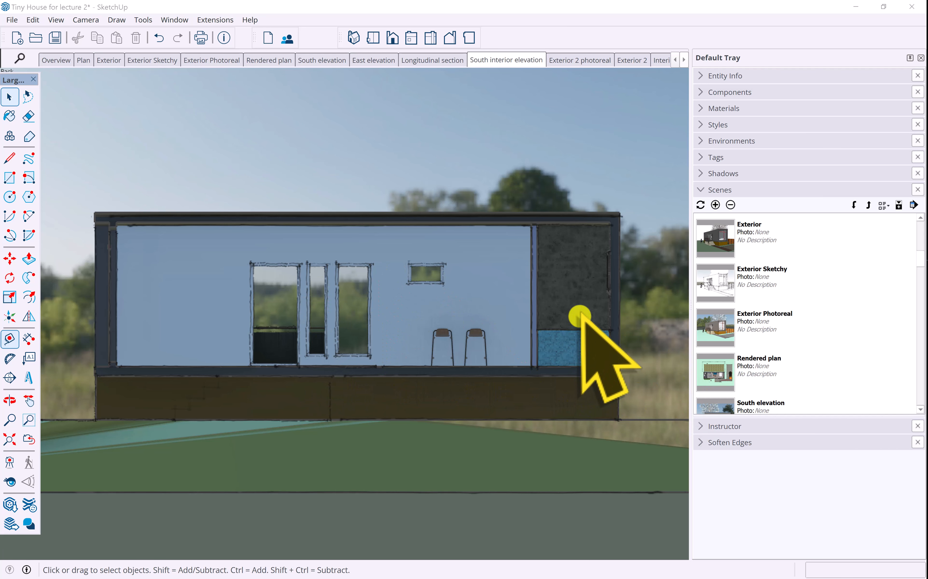
Apply No Environment to the South interior elevation view and check the edge settings of the Photo style
click(702, 191)
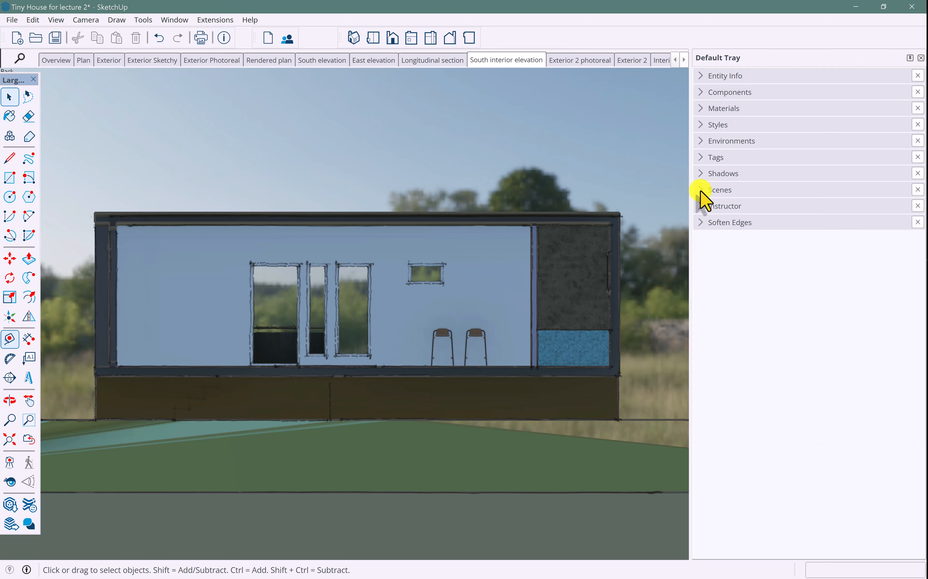
click(700, 144)
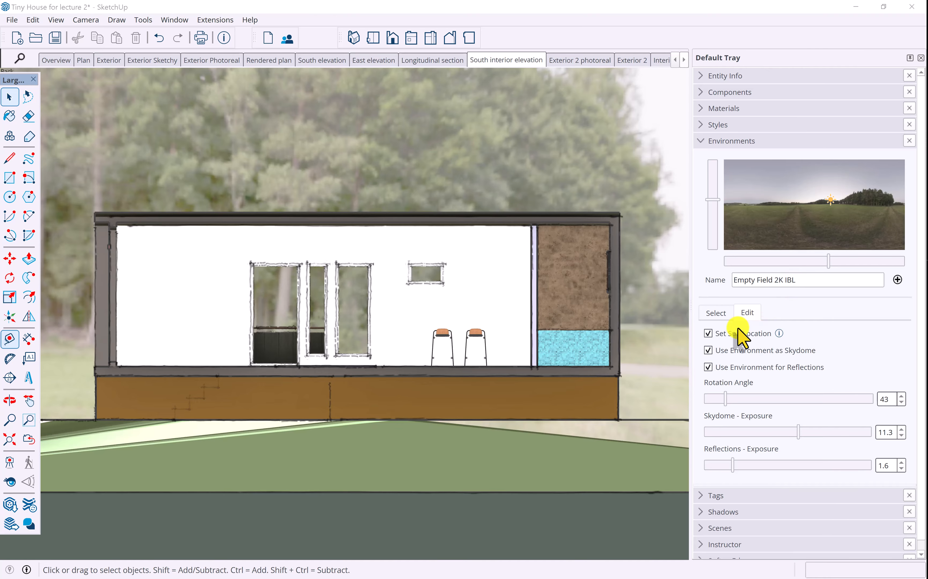
click(717, 313)
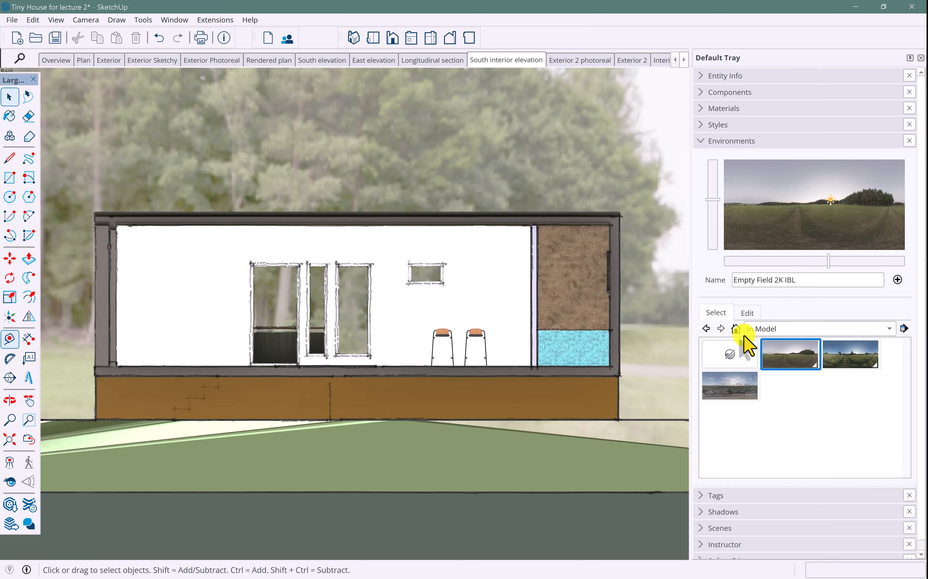
click(733, 357)
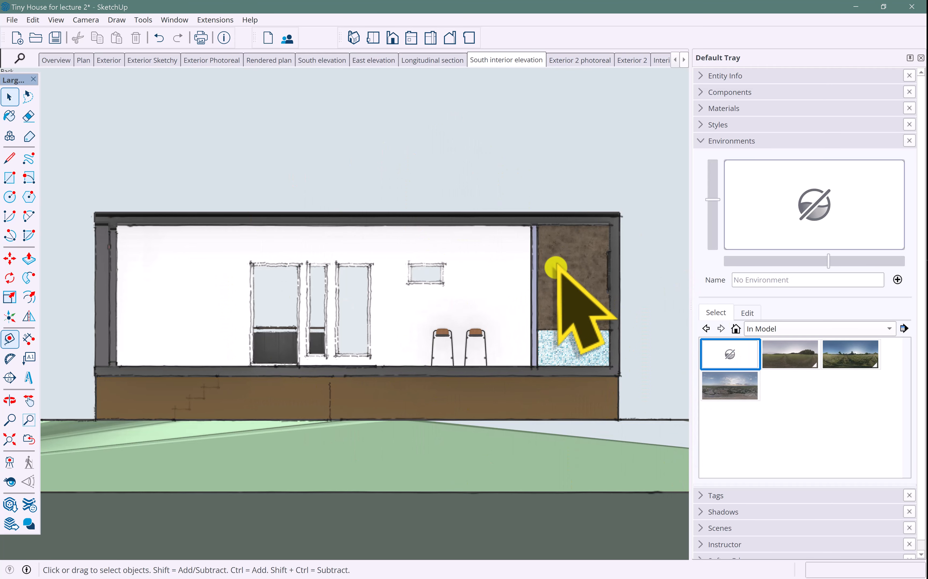
click(700, 142)
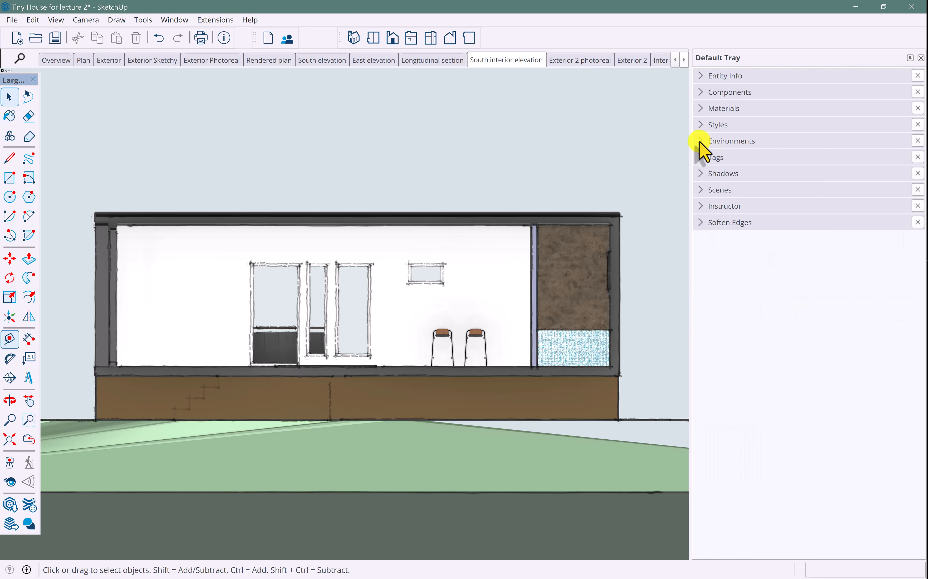
click(703, 125)
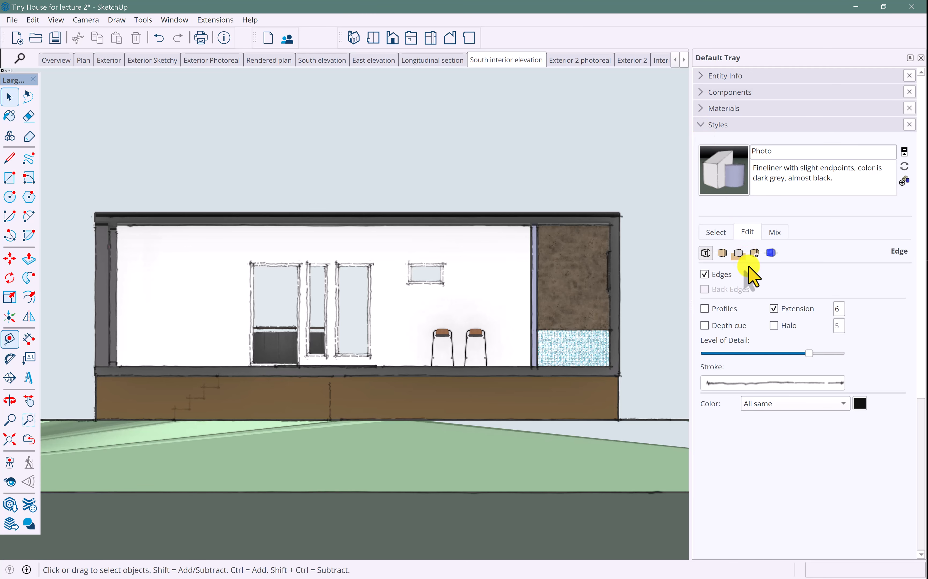
click(704, 127)
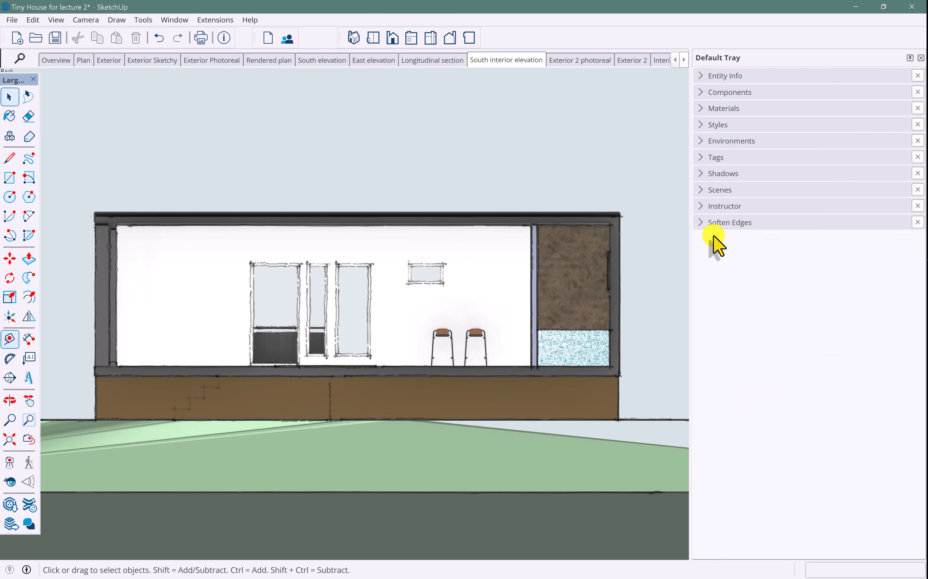
Update only the Environment Settings of the selected scenes, including Plan, Exterior, Exterior Sketchy, Exterior Photoreal, Rendered plan and South elevation
click(700, 190)
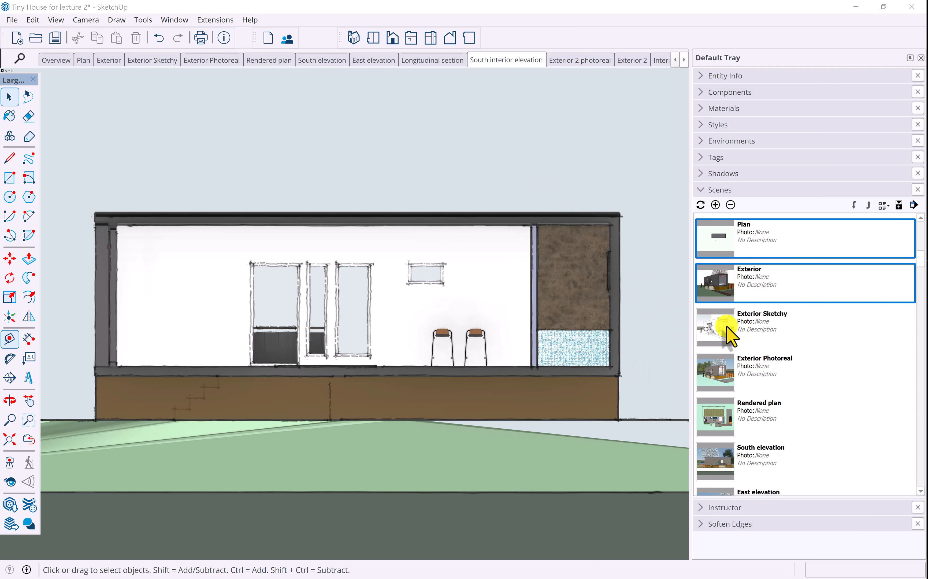
ctrl+click(727, 334)
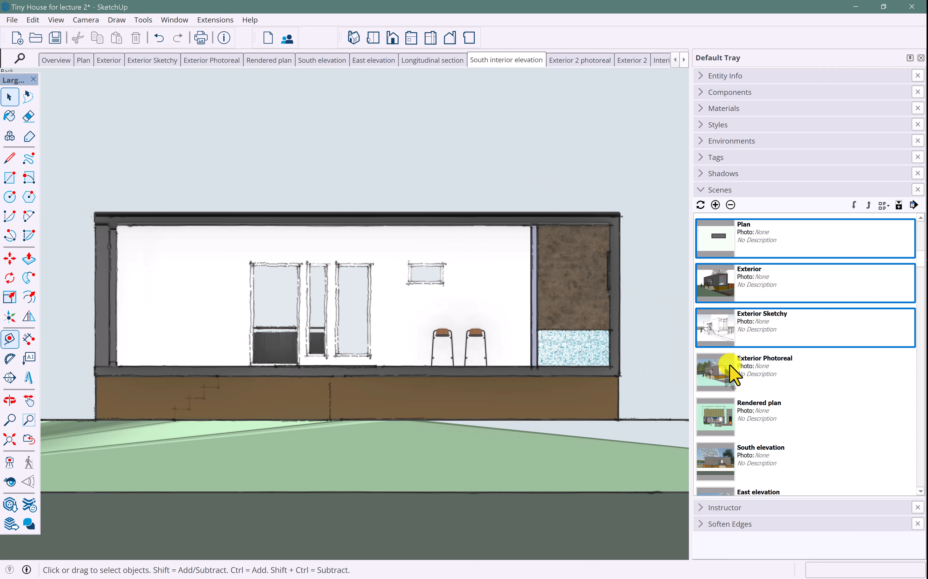
ctrl+click(723, 372)
ctrl+click(715, 426)
ctrl+click(711, 460)
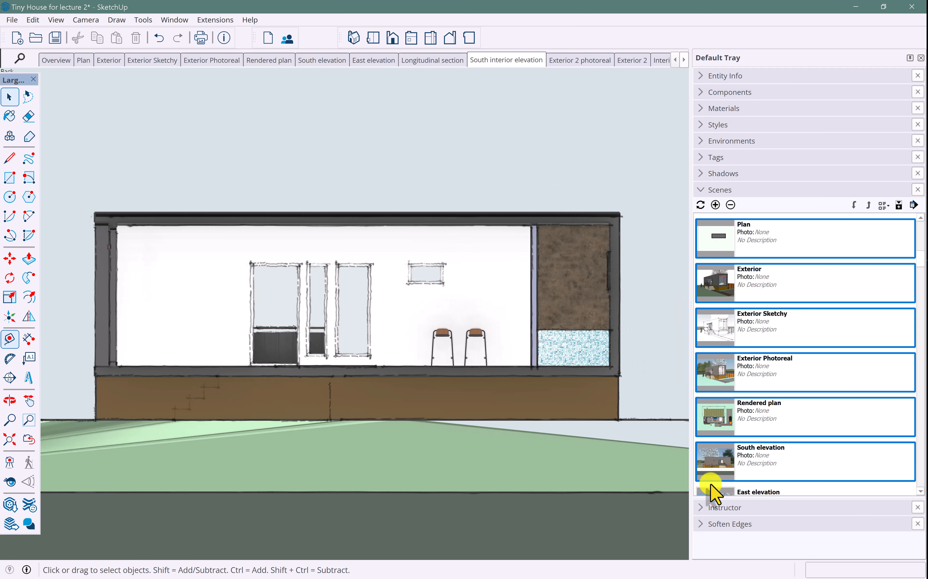
scroll(711, 488, up, 1)
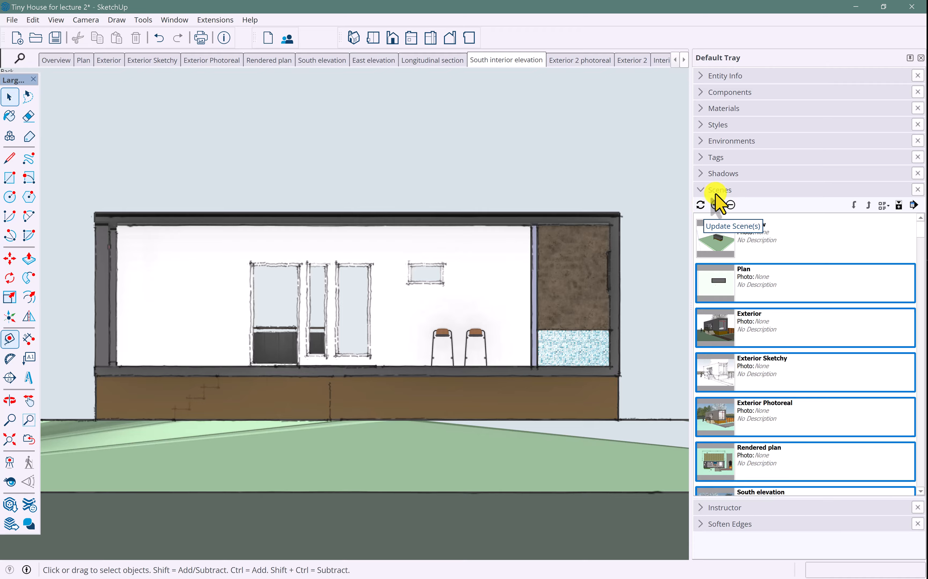
click(701, 206)
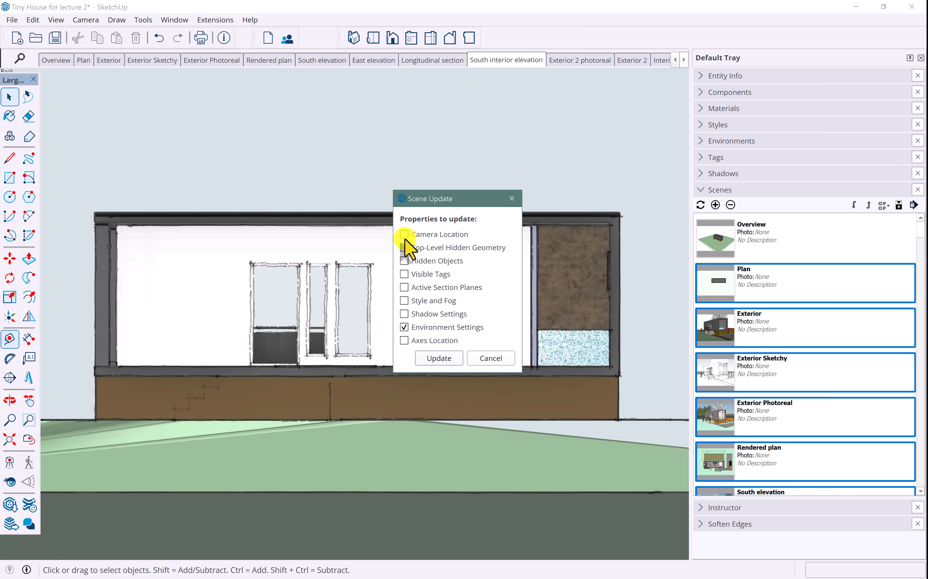
click(439, 359)
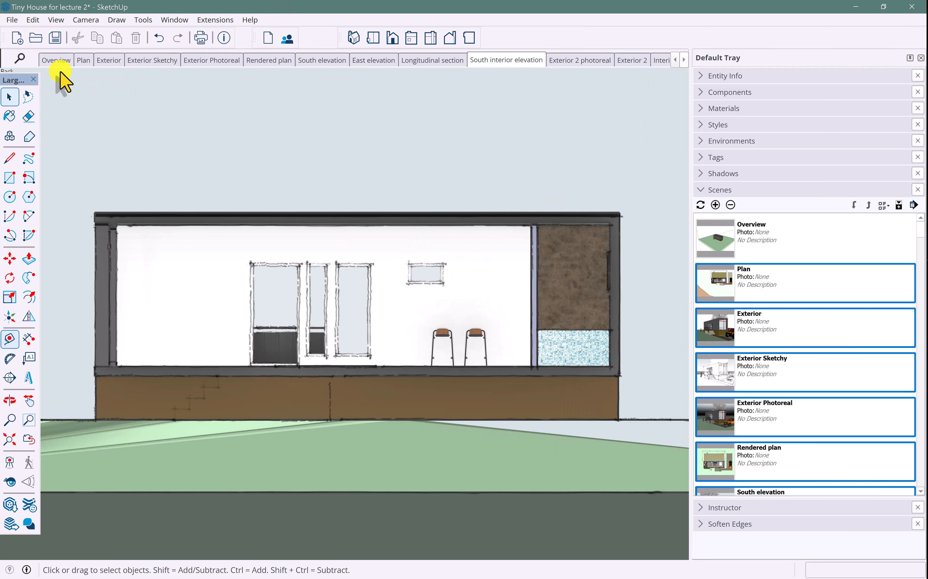
Check the updated environment in the Longitudinal section, East elevation and South elevation scenes
click(414, 62)
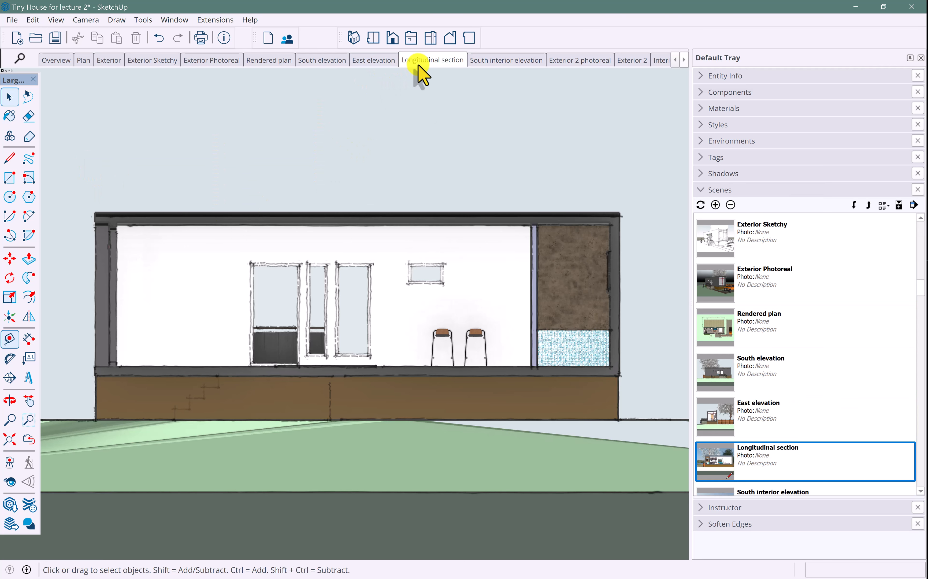
click(375, 61)
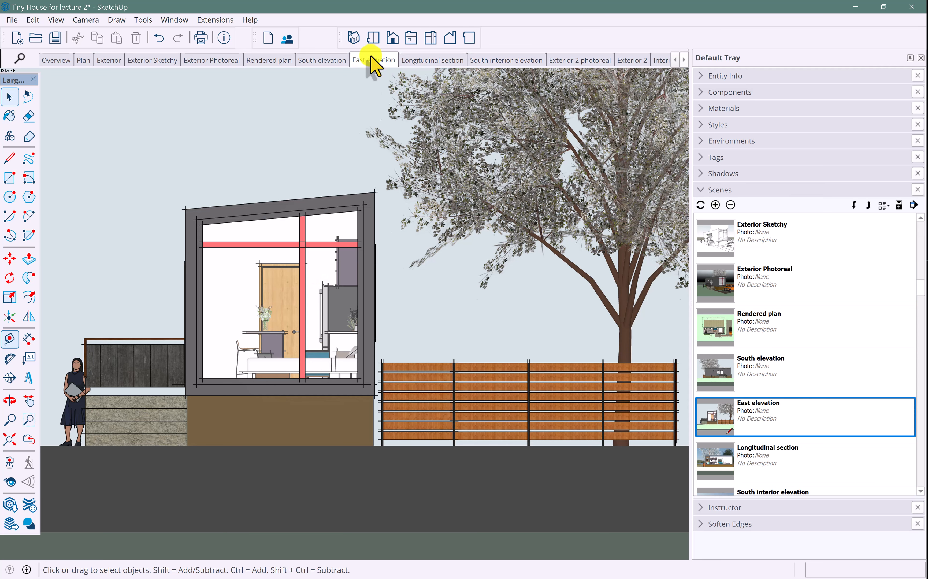
click(332, 62)
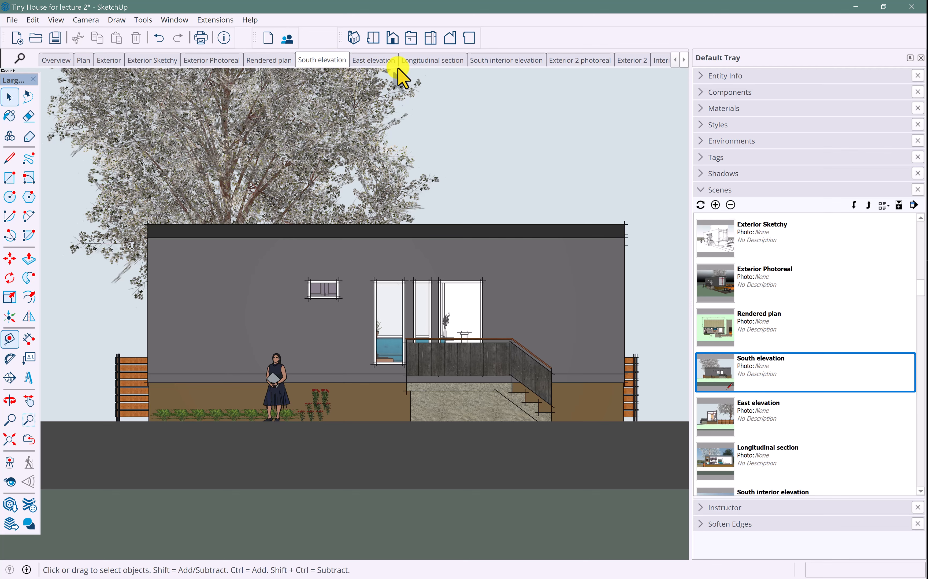
click(427, 62)
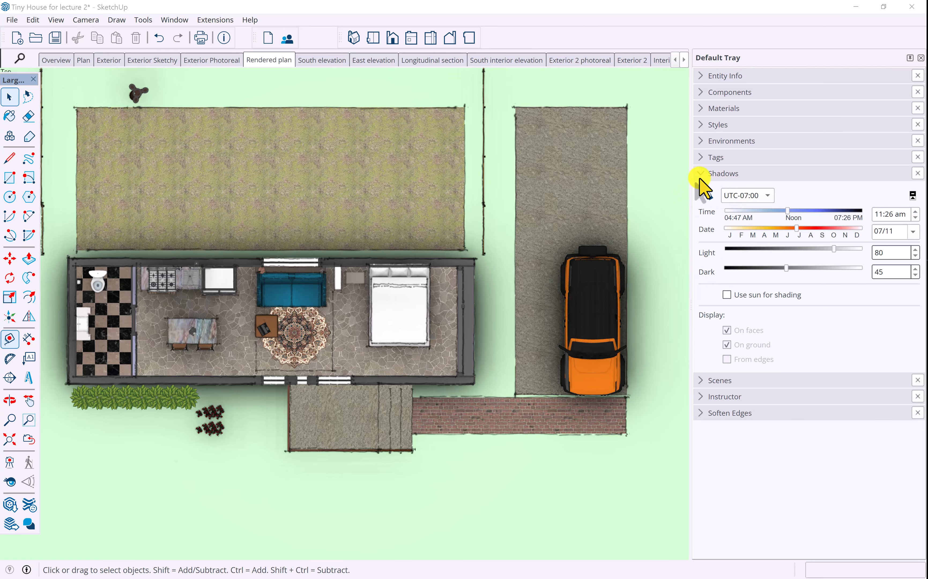
Turn on shadows in the Rendered plan scene with Light 71 and Dark 41, and update the scene
click(704, 196)
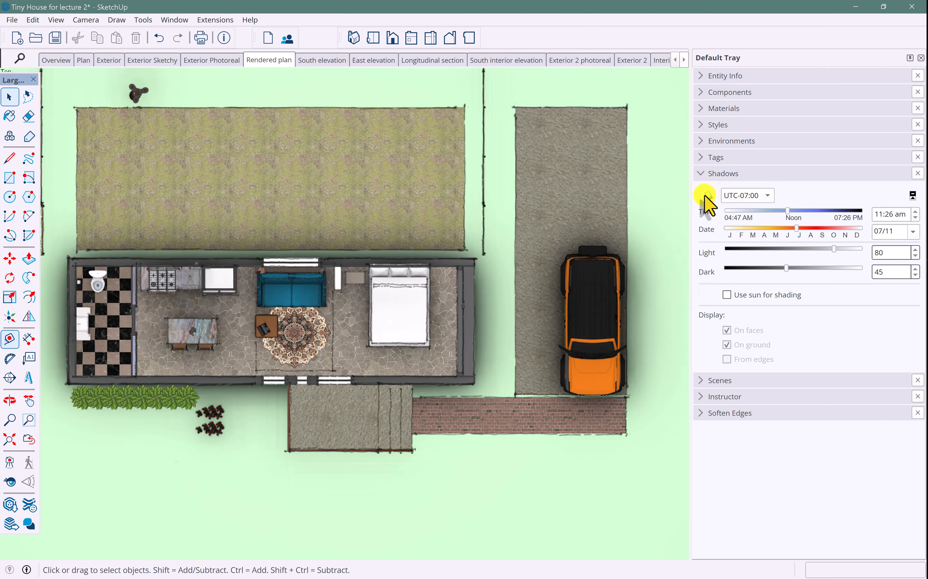
click(707, 196)
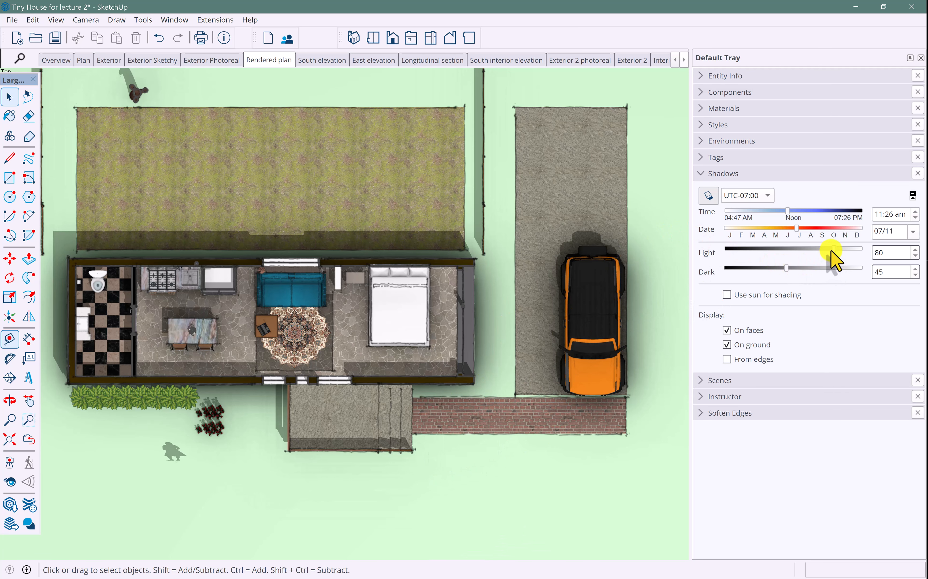
mouse_move(833, 250)
mouse_down()
mouse_move(803, 249)
mouse_move(821, 249)
mouse_move(779, 268)
mouse_up()
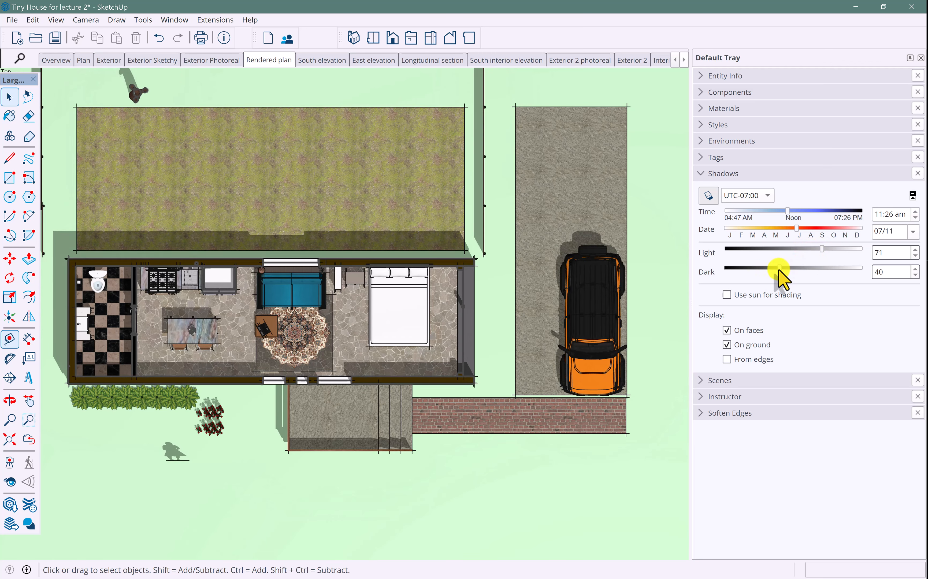
click(256, 61)
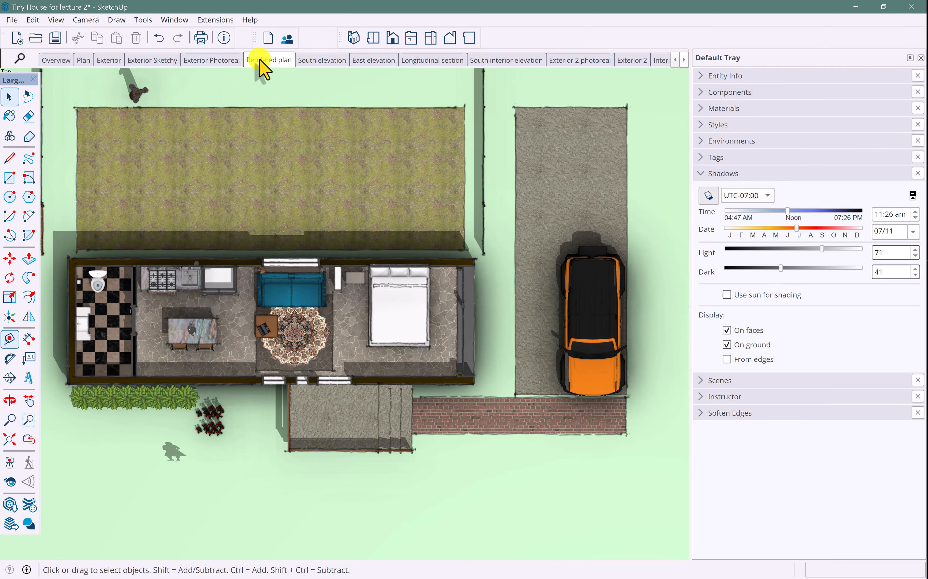
right_click(259, 59)
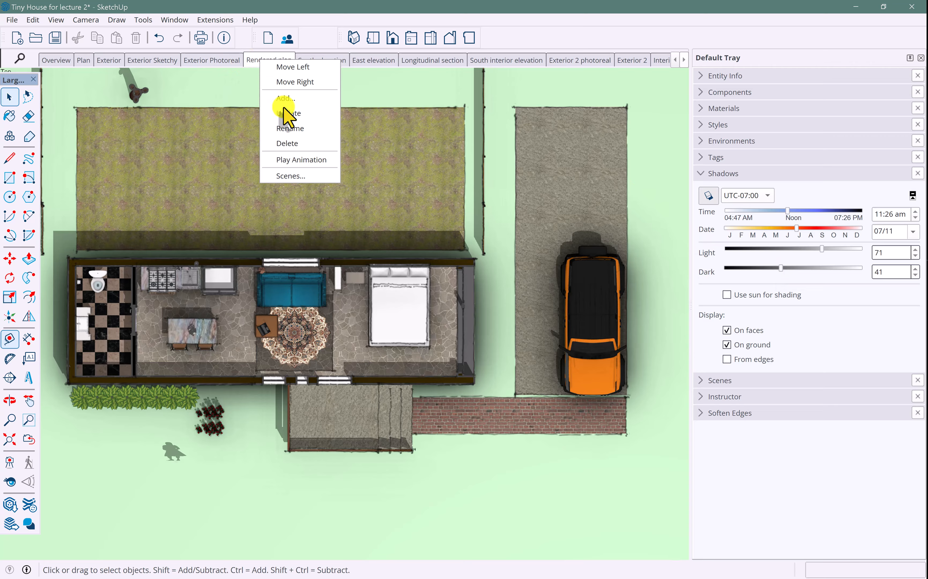
click(288, 114)
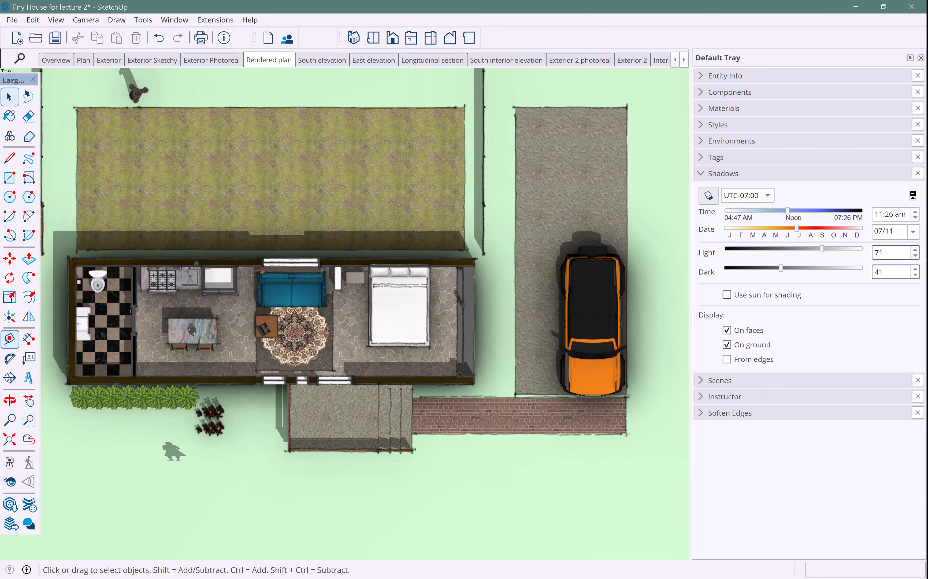
Switch to the South elevation scene and turn on its shadows
click(316, 62)
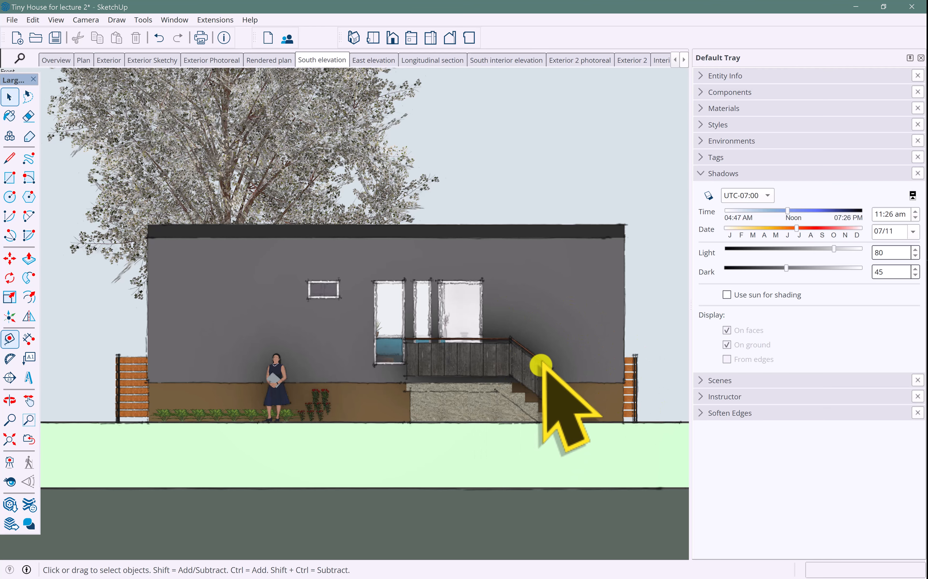
click(707, 198)
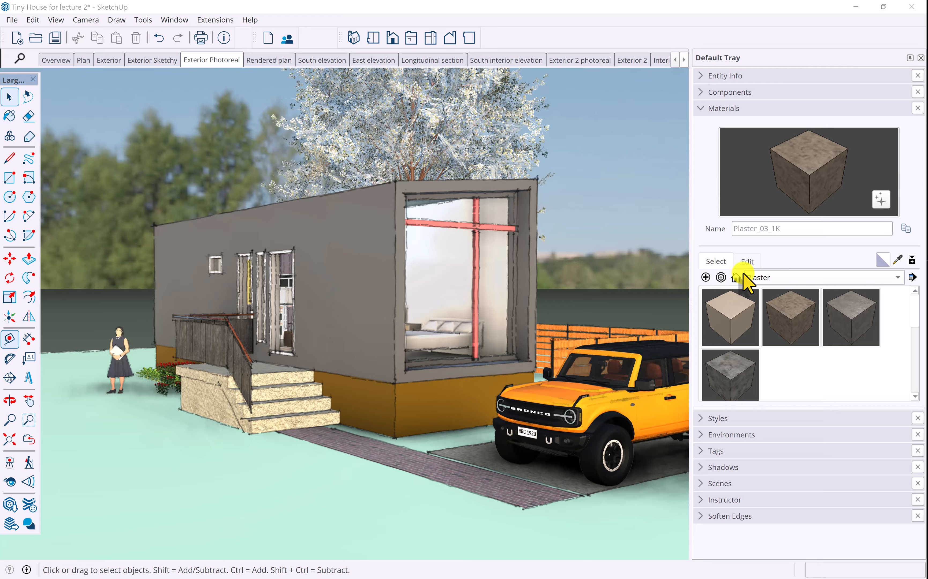
Search the 3D Warehouse materials for roofing and download the green corrugated Roofing_02_1K material into the model
click(721, 278)
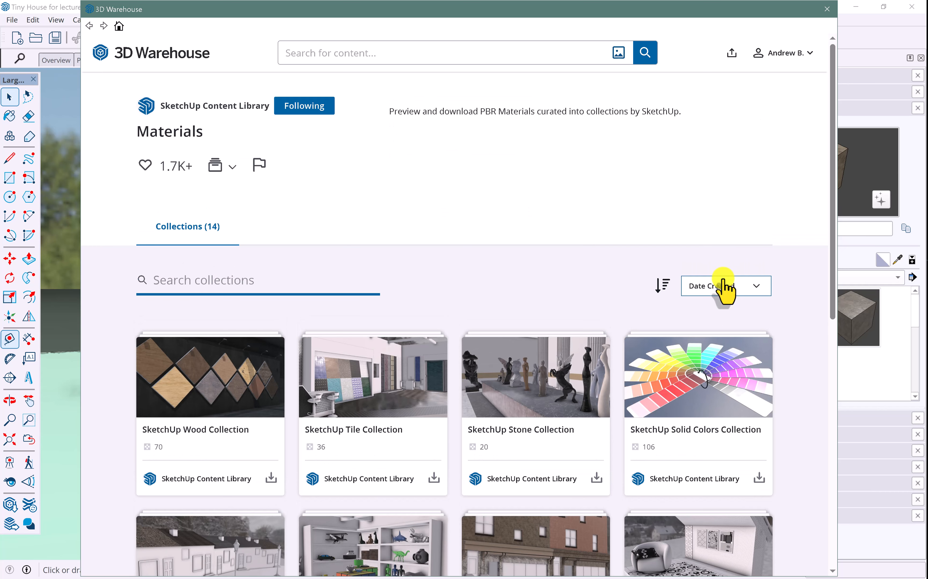
scroll(530, 482, down, 5)
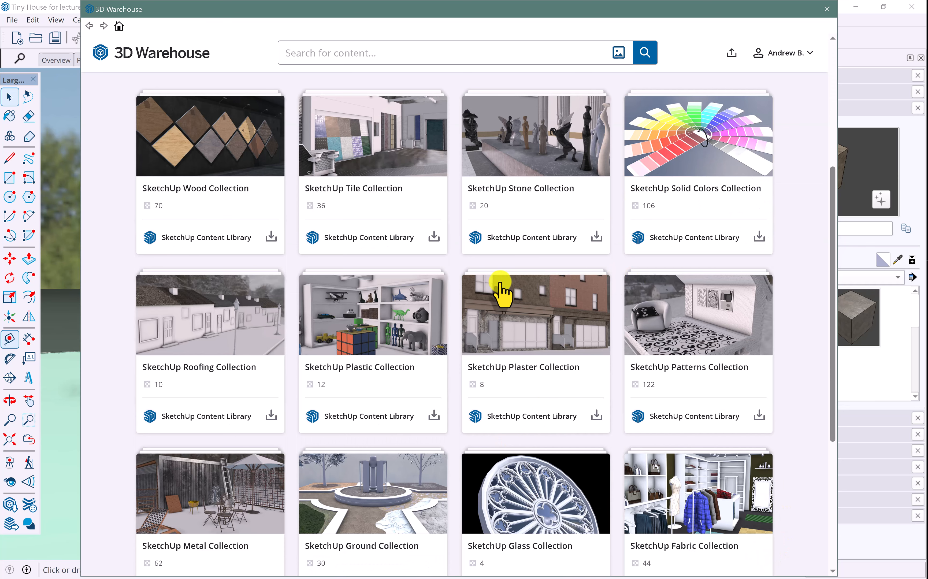
scroll(474, 392, down, 4)
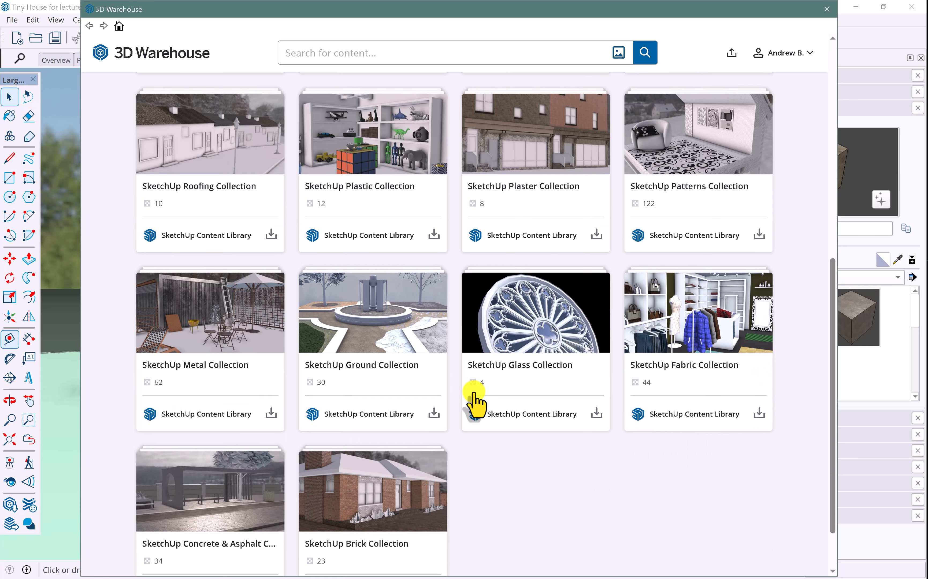
scroll(472, 394, up, 9)
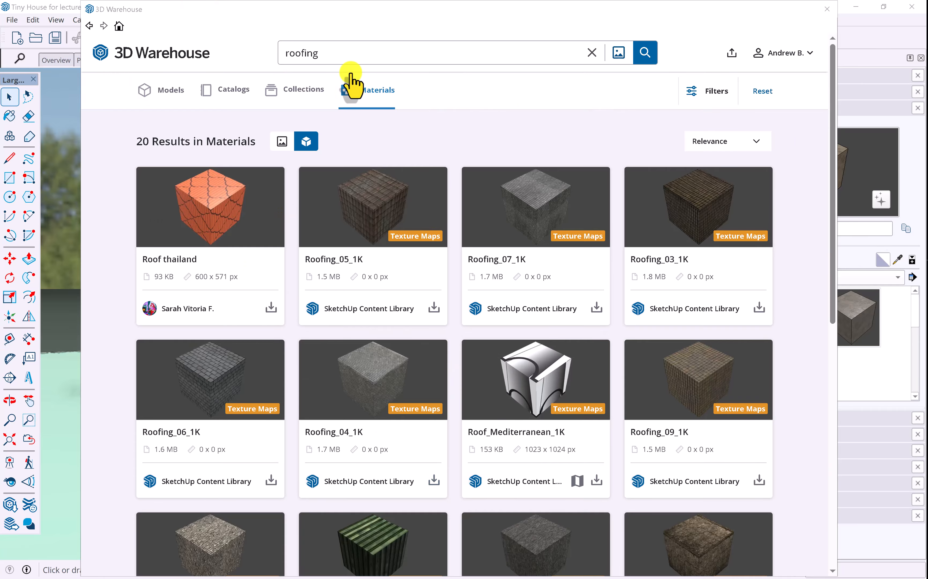
scroll(590, 325, down, 2)
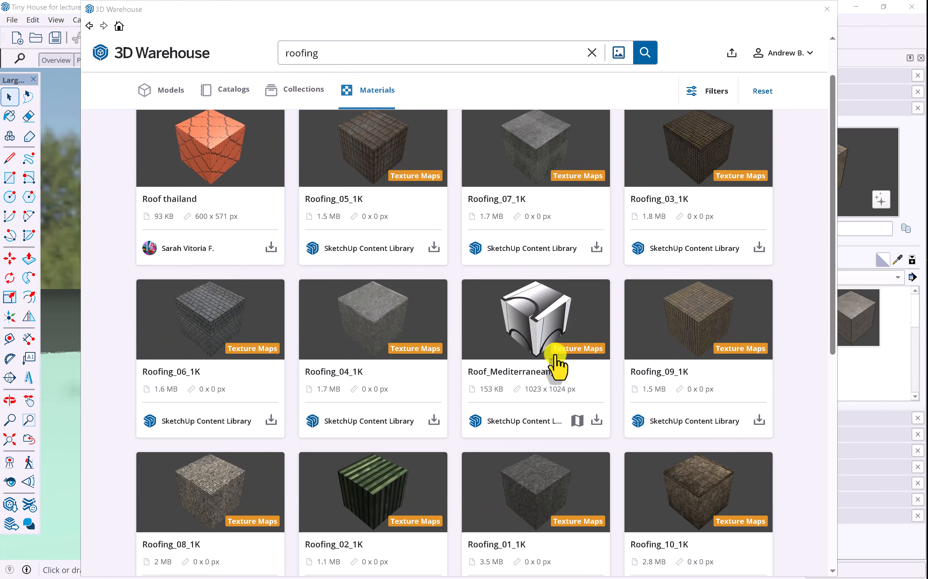
scroll(473, 257, up, 2)
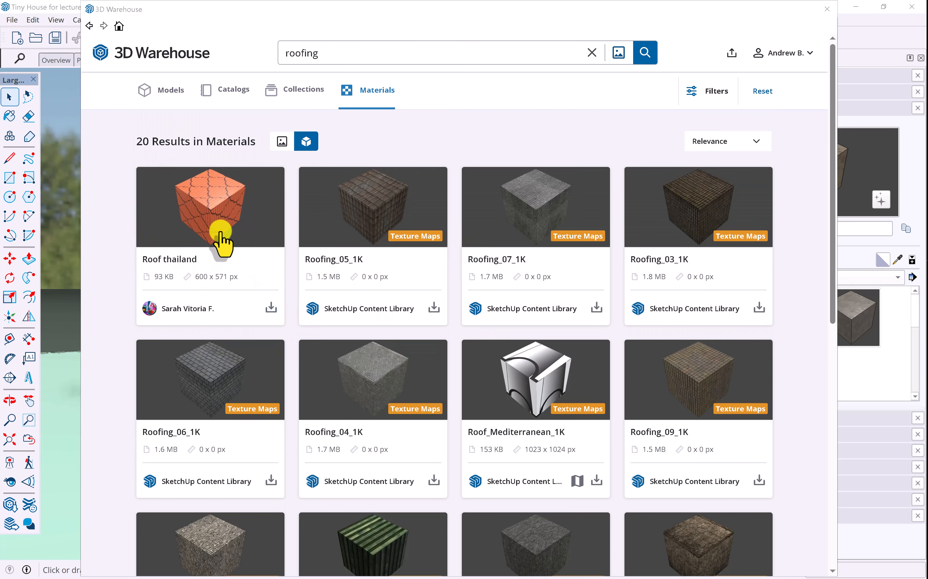
scroll(407, 247, down, 1)
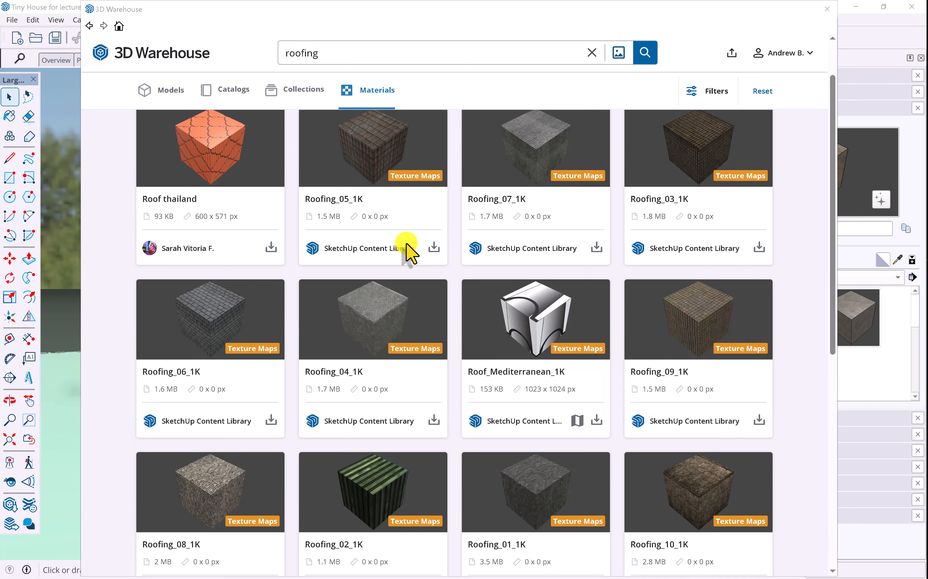
click(398, 486)
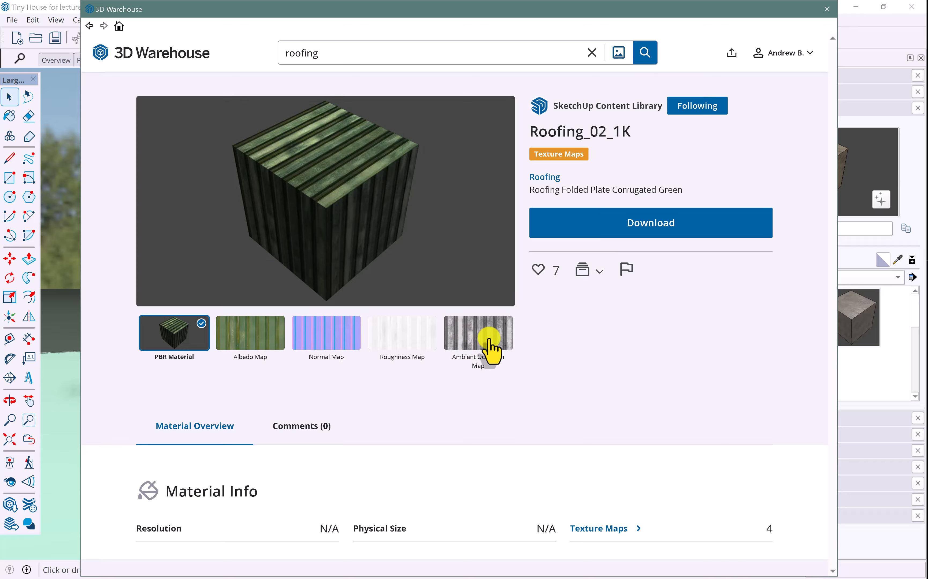
click(622, 224)
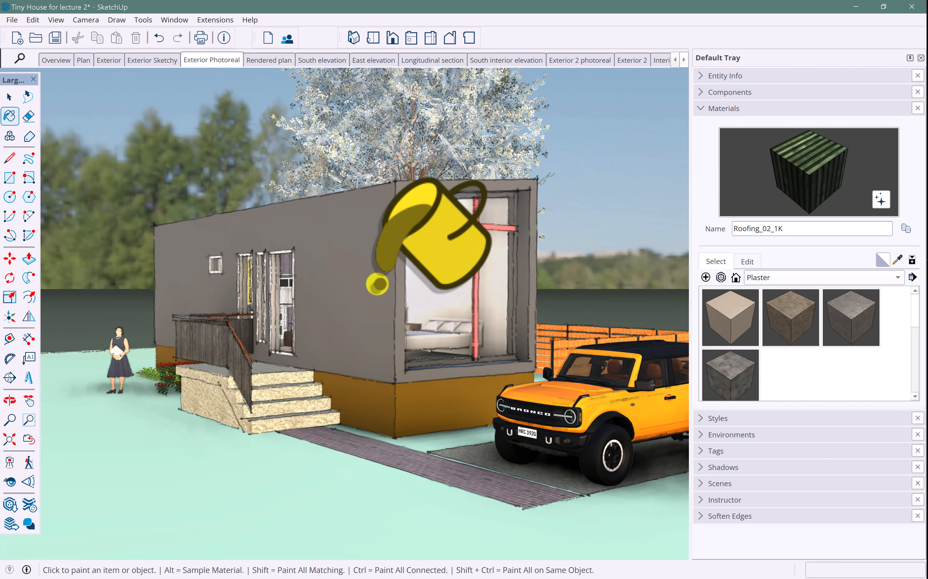
Paint the tiny house's exterior walls with the Roofing_02_1K material and inspect the corrugated surface up close
click(377, 284)
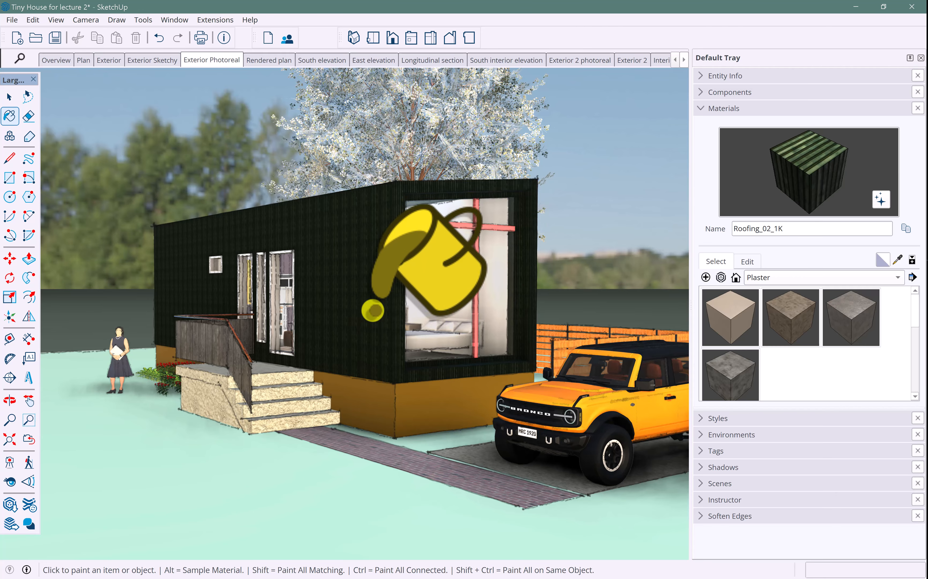
scroll(349, 295, up, 10)
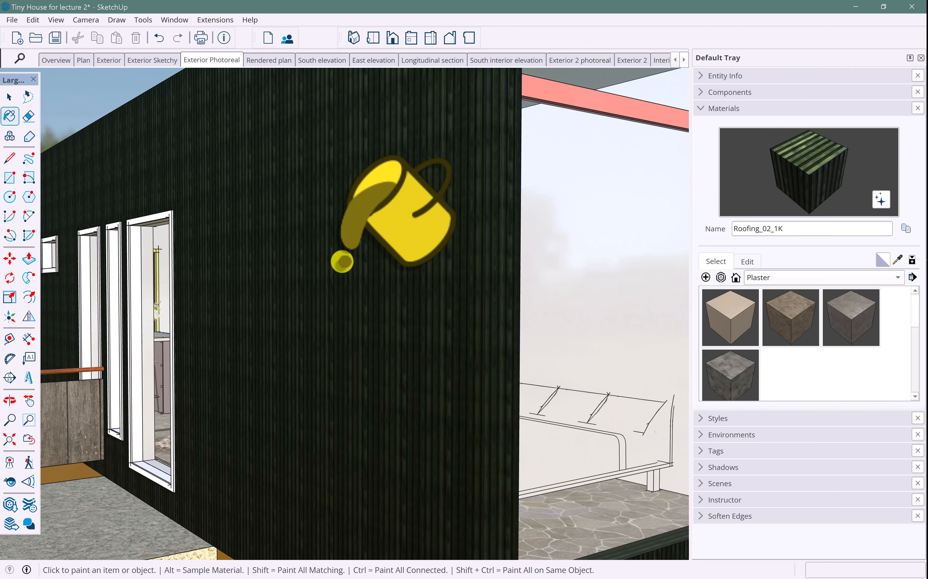
middle_drag(338, 259, 404, 286)
scroll(405, 288, up, 3)
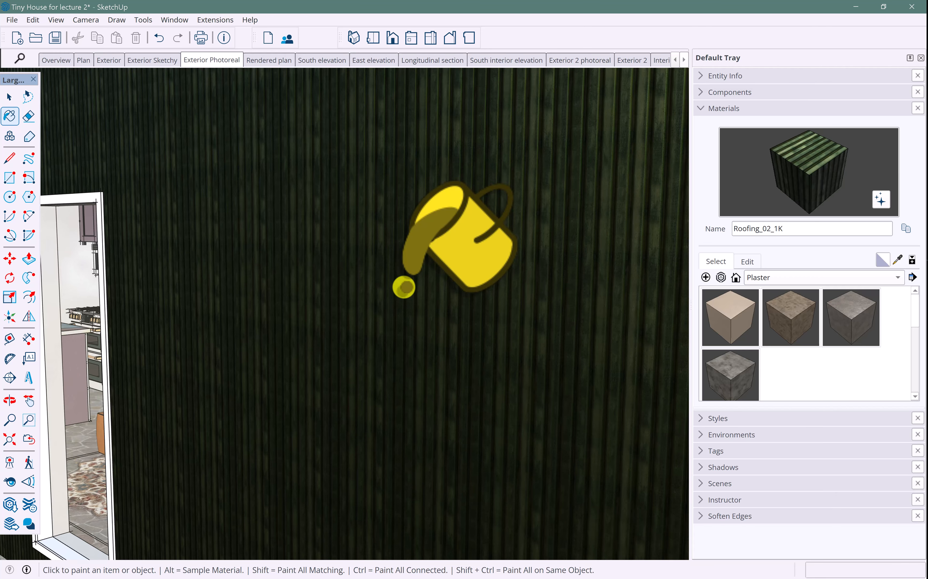
scroll(390, 258, up, 3)
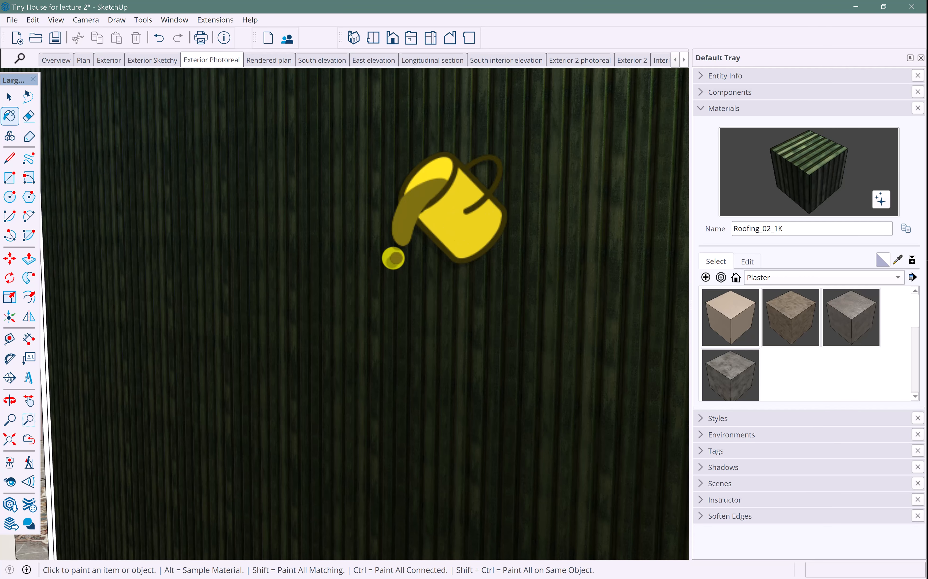
mouse_move(389, 257)
middle_down()
mouse_move(286, 259)
mouse_move(314, 263)
mouse_move(357, 252)
middle_up()
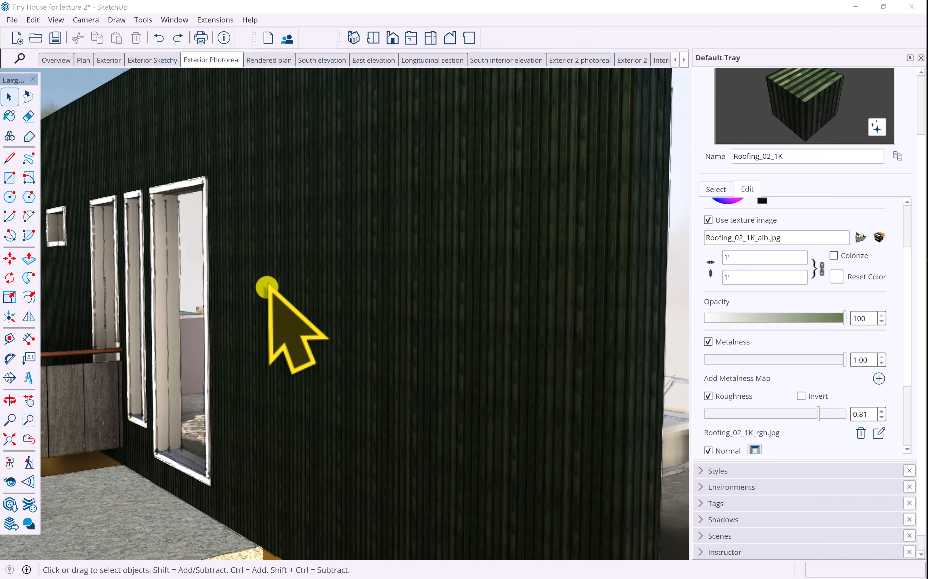
Set the Roofing_02_1K texture size to 2' by 2' and turn on Colorize for it
middle_drag(376, 319, 379, 309)
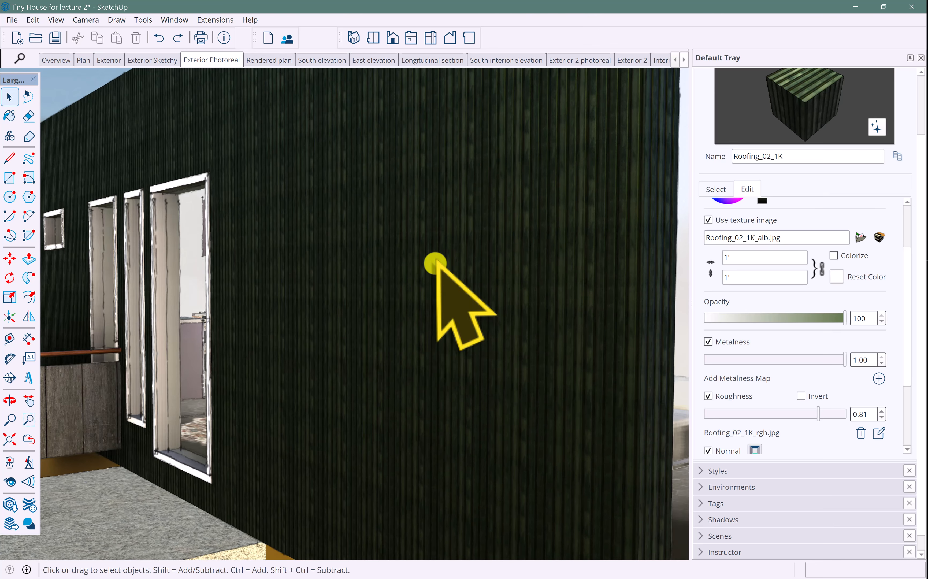
scroll(822, 245, up, 2)
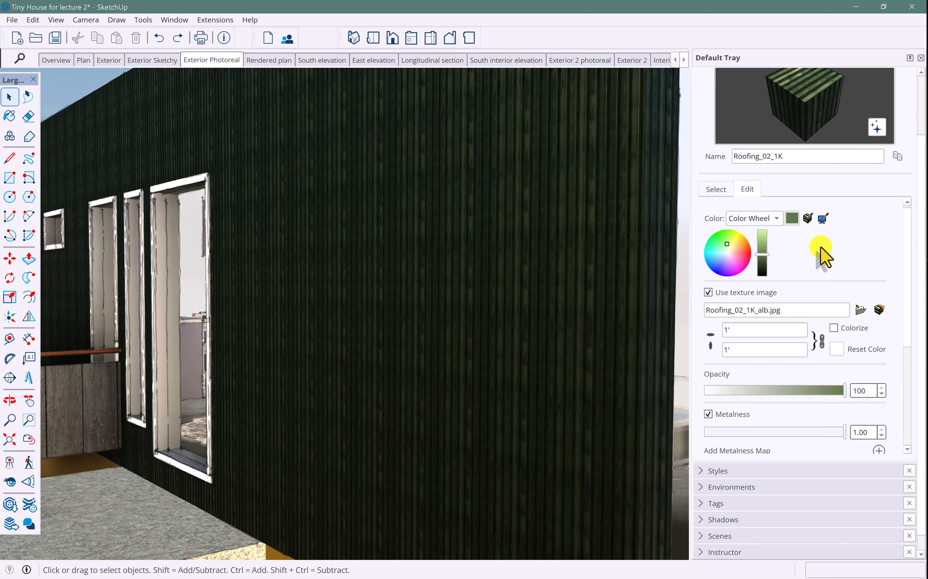
scroll(821, 253, up, 1)
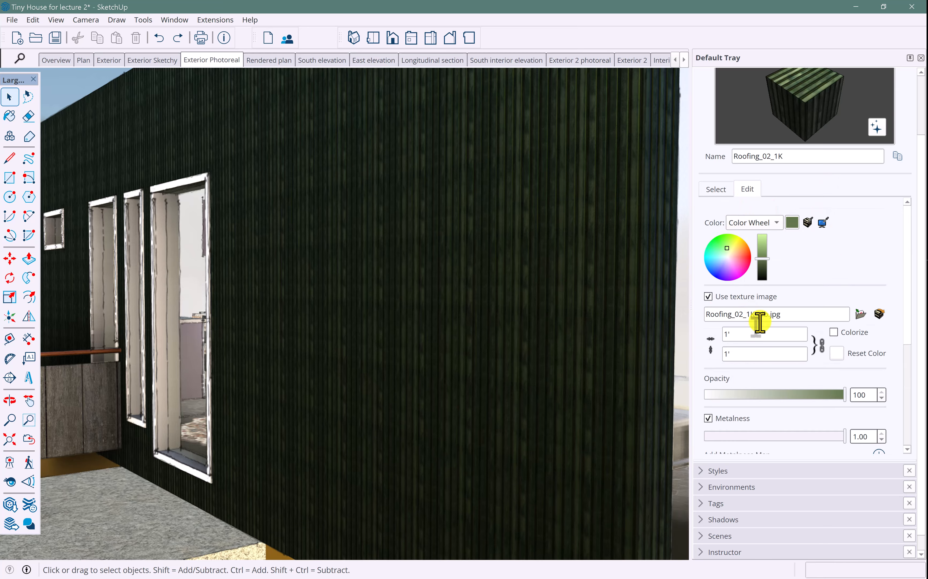
scroll(762, 330, down, 1)
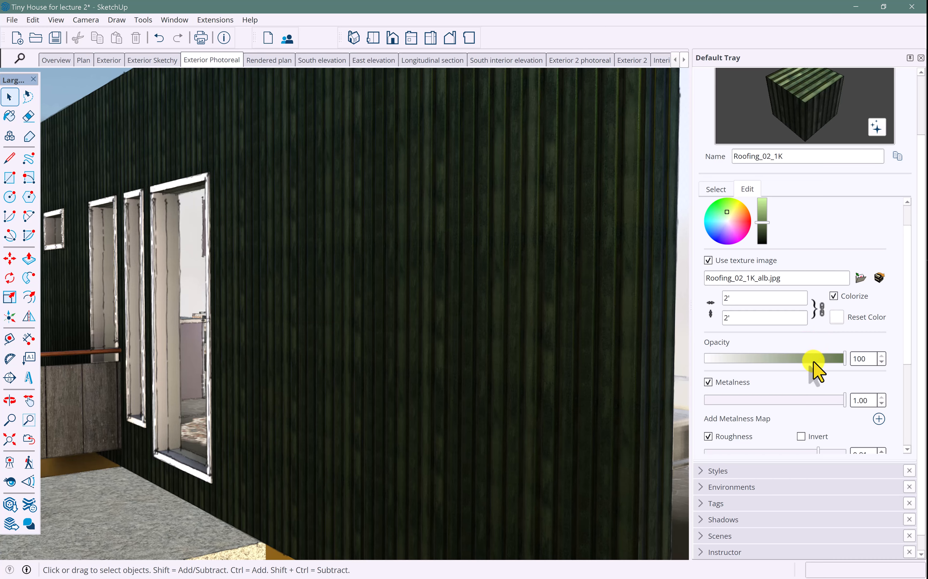
Try inverting the roughness map of the Roofing_02_1K material on the exterior walls
scroll(819, 383, down, 1)
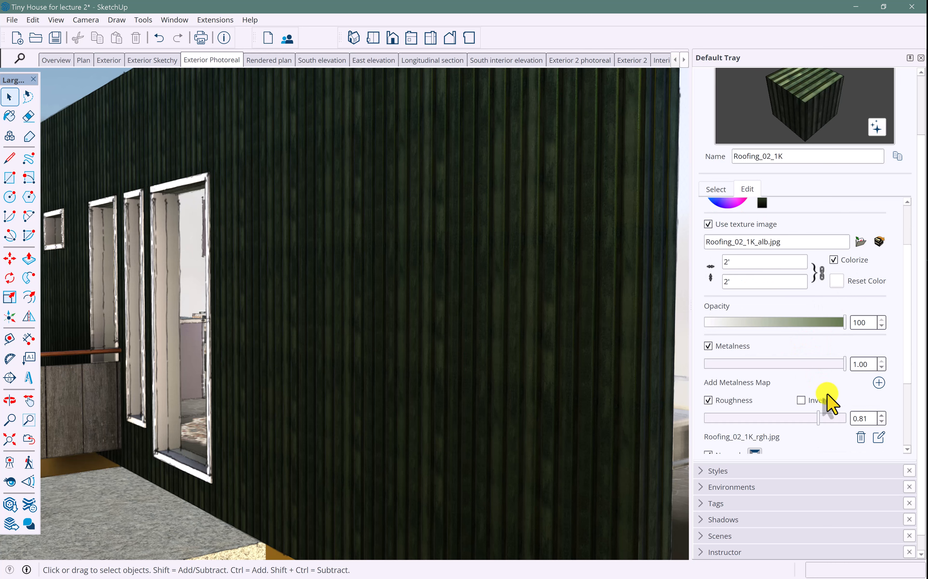
scroll(838, 383, down, 2)
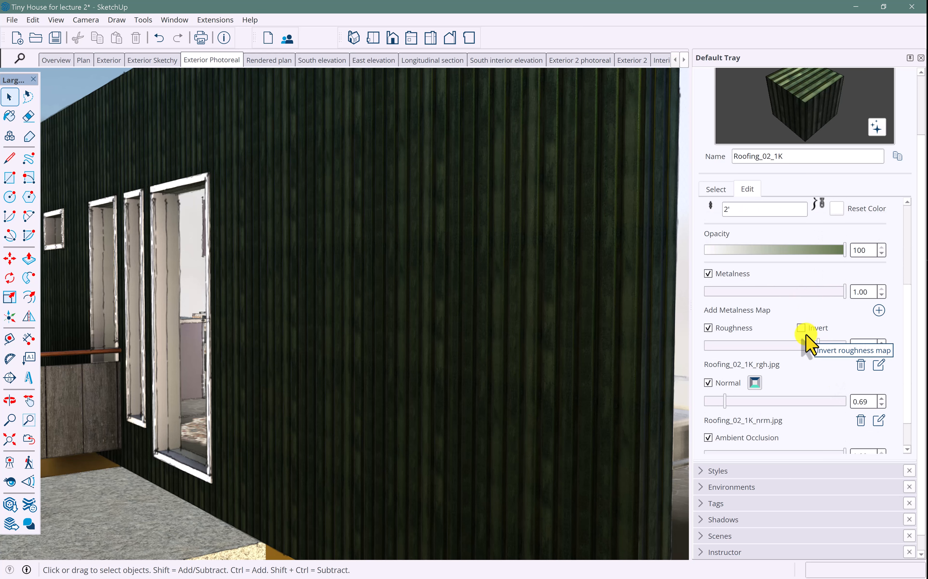
click(802, 329)
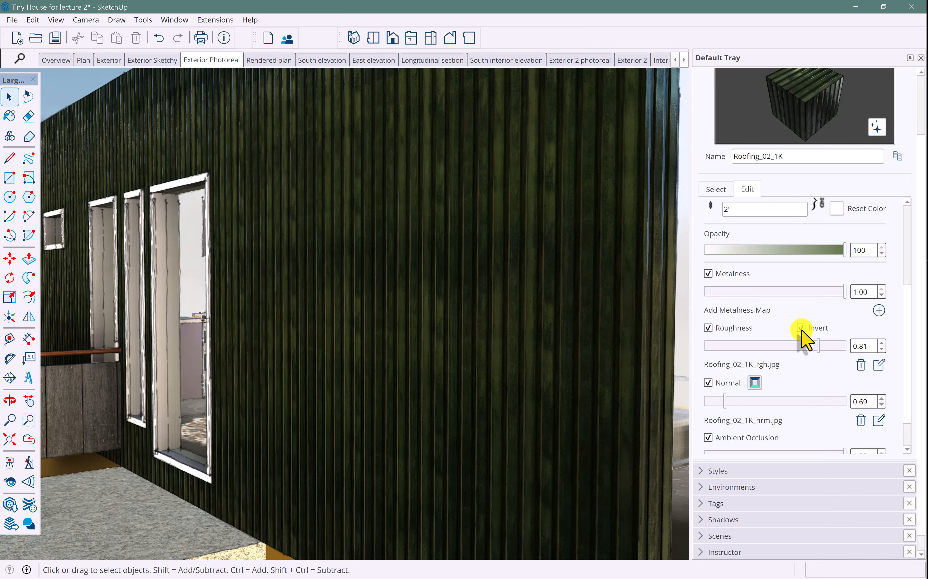
click(802, 328)
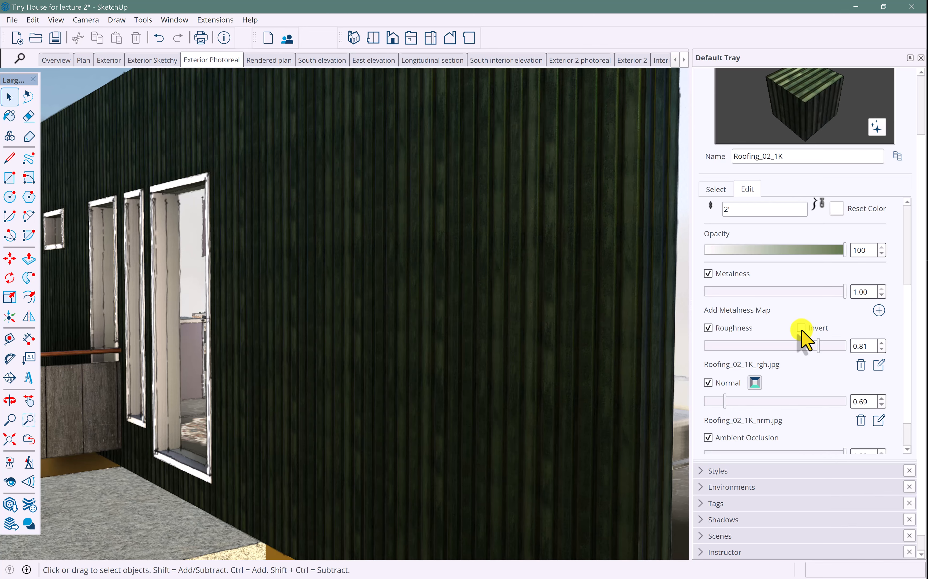
Raise the normal map strength of the Roofing_02_1K material slightly
scroll(804, 401, down, 1)
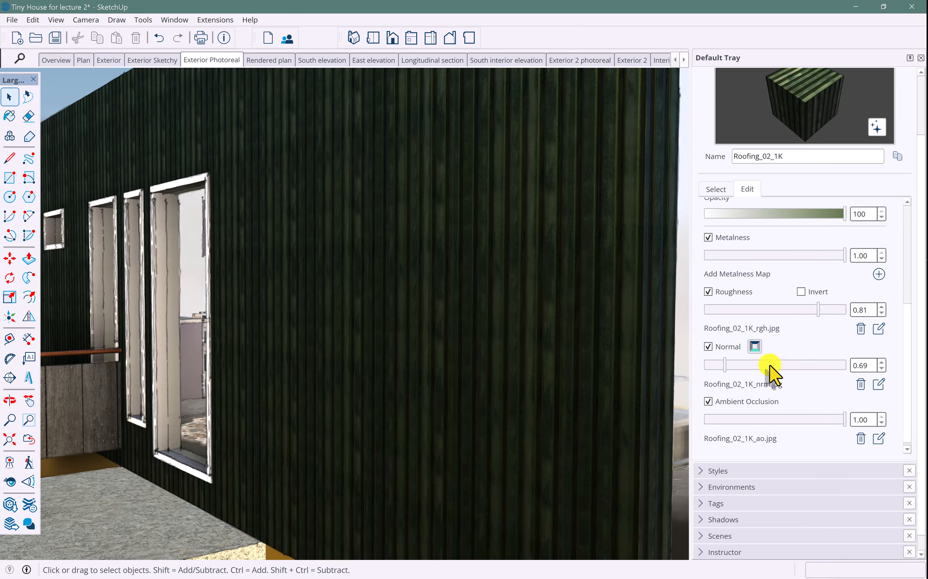
mouse_move(725, 364)
mouse_down()
mouse_move(756, 384)
mouse_move(737, 379)
mouse_up()
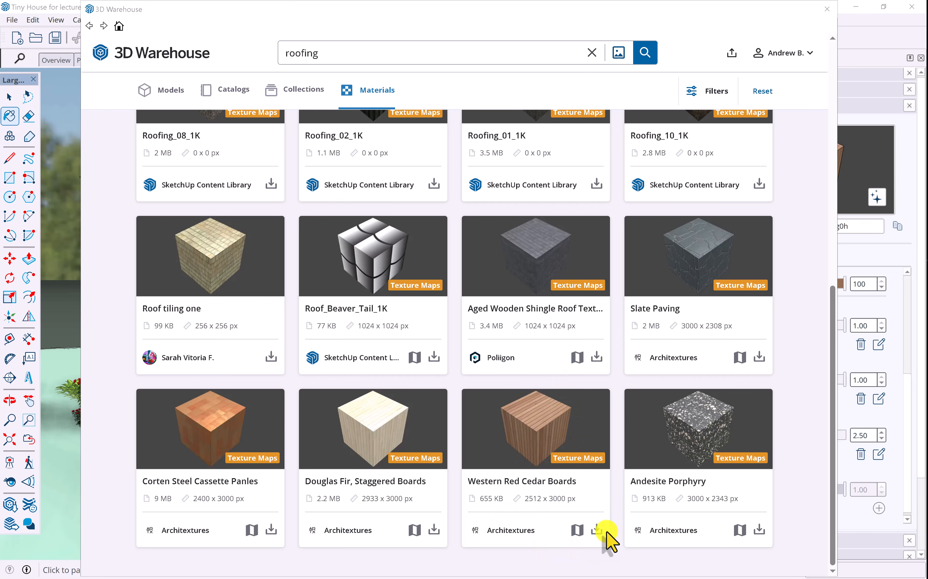
Download the Western Red Cedar Boards material from 3D Warehouse and paint the tiny house's base with it
click(596, 530)
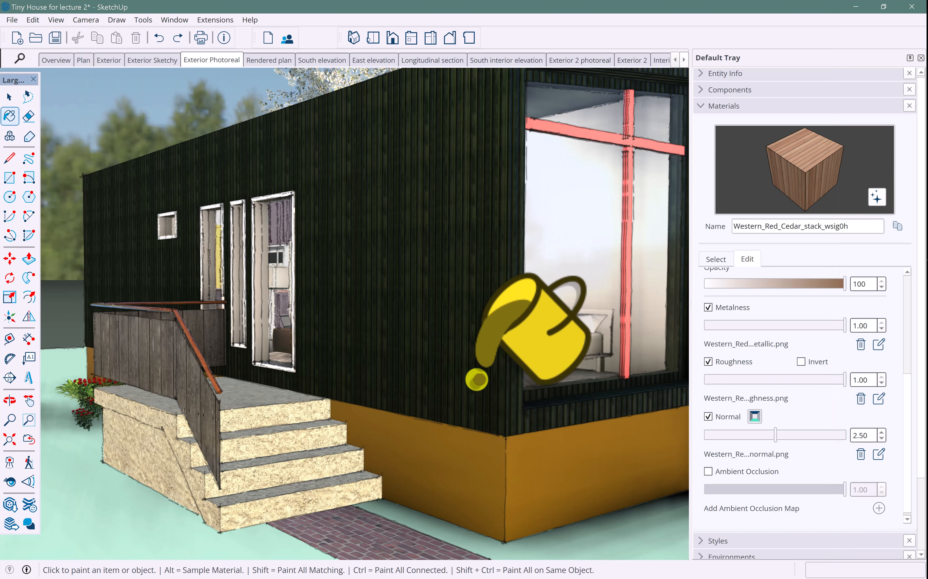
click(481, 457)
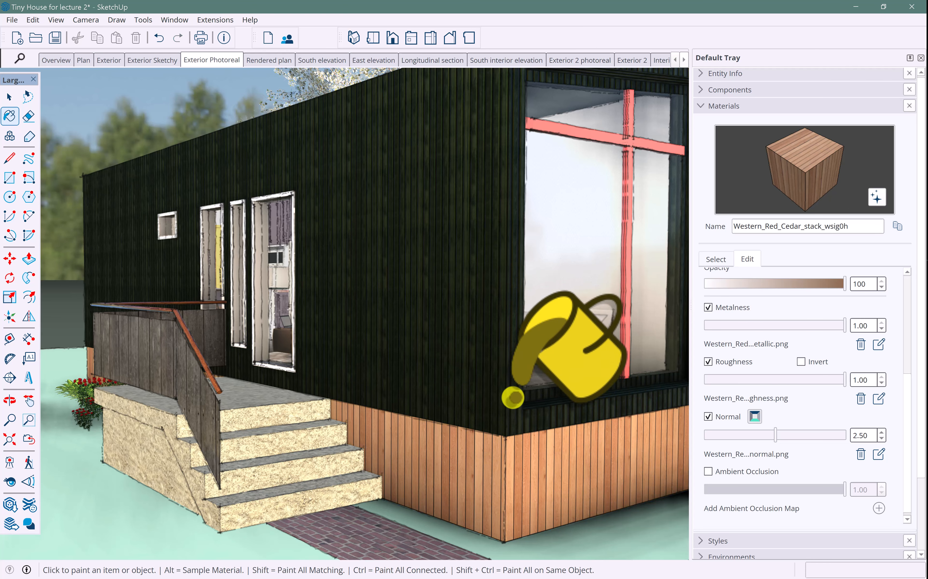
scroll(798, 273, up, 2)
scroll(798, 274, up, 3)
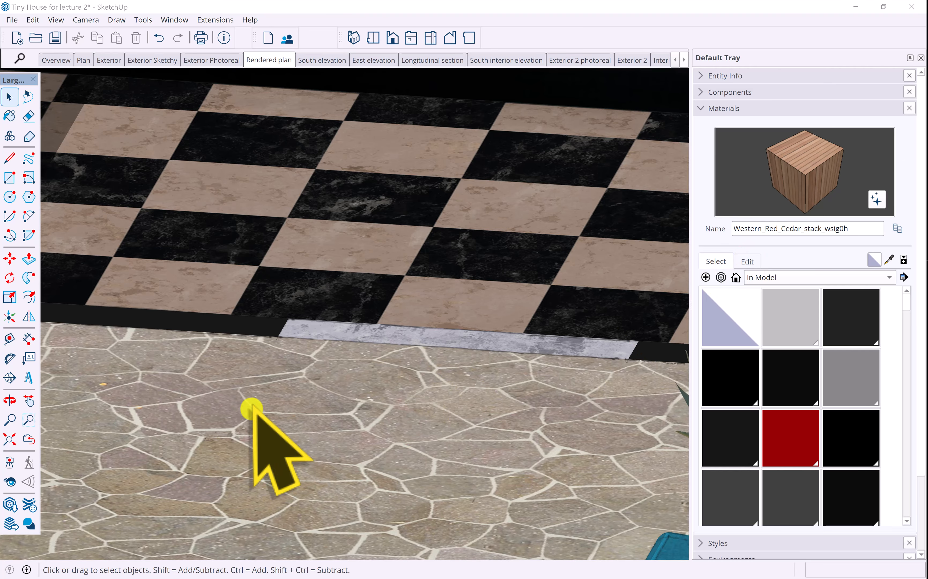
Sample the stone31 seamless texture from the stone floor in the Rendered plan scene and generate photoreal texture maps for it
click(889, 259)
click(505, 419)
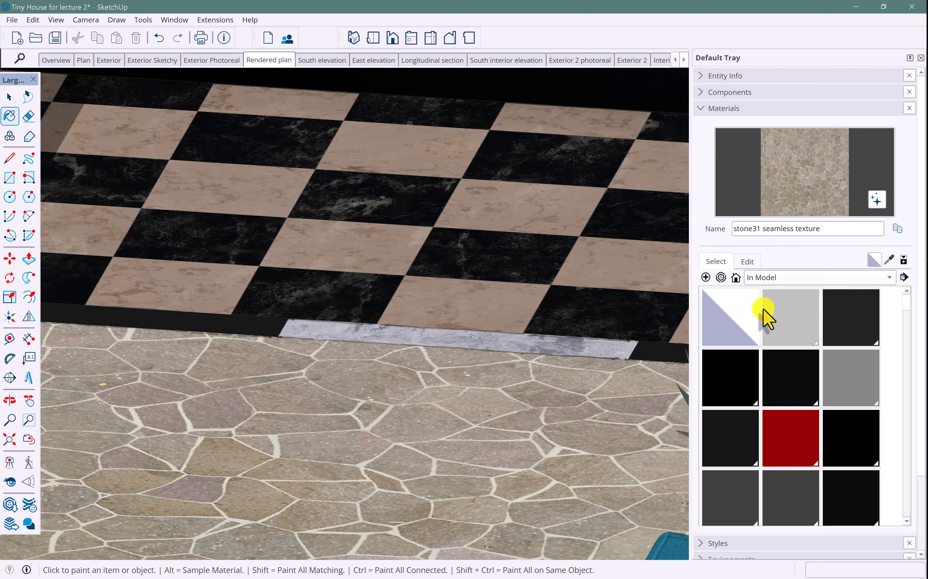
drag(906, 308, 901, 232)
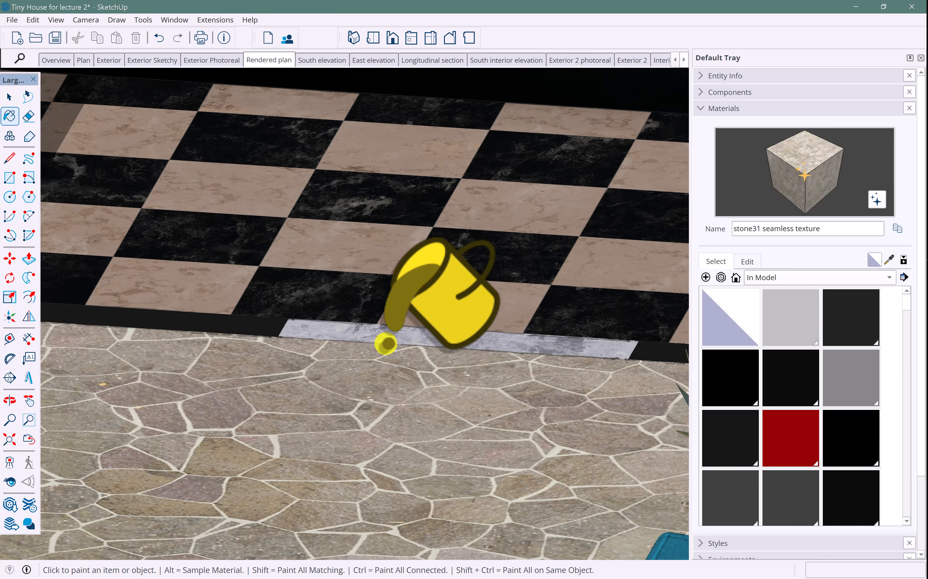
mouse_move(357, 373)
middle_down()
mouse_move(356, 357)
mouse_move(371, 354)
mouse_move(370, 364)
middle_up()
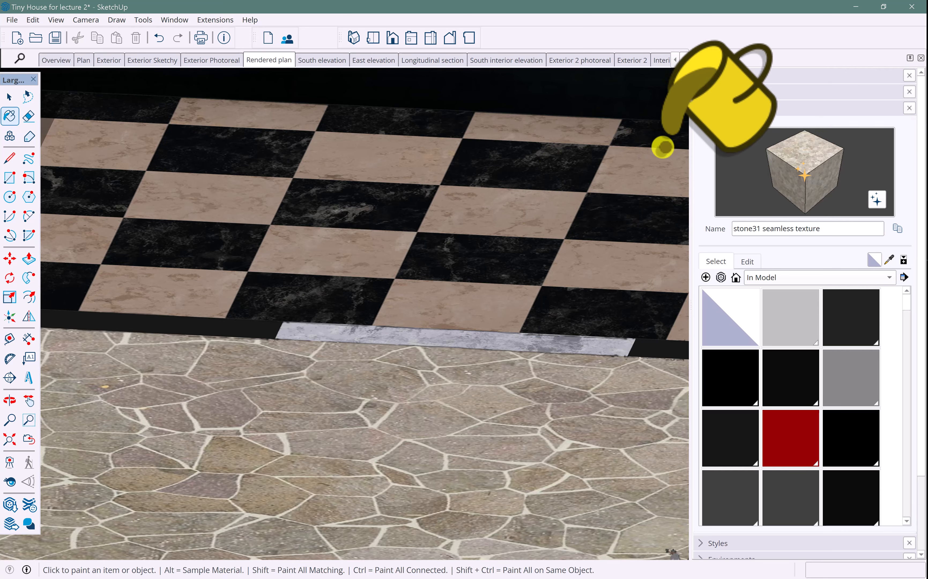
Increase the roughness and normal map strength of the stone31 seamless texture material
click(745, 262)
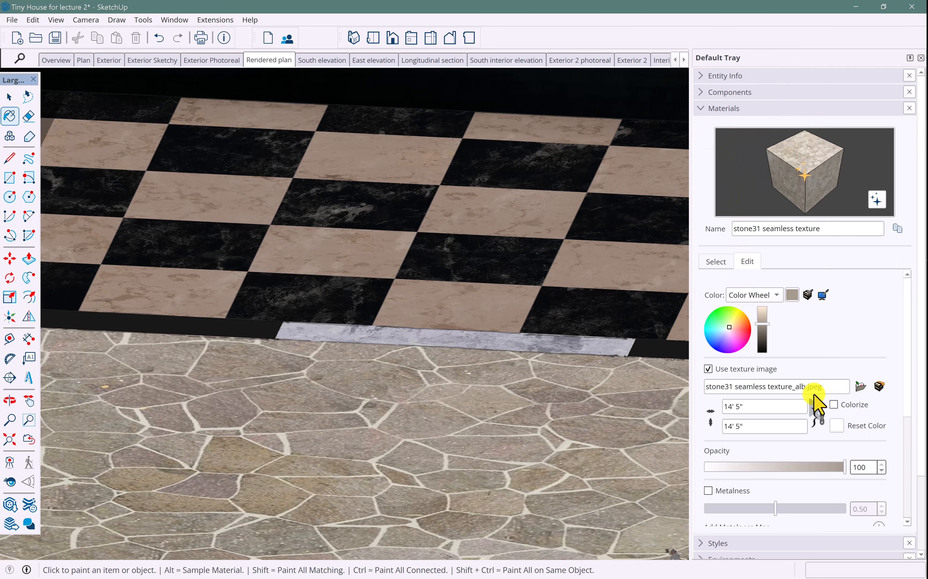
scroll(812, 398, down, 4)
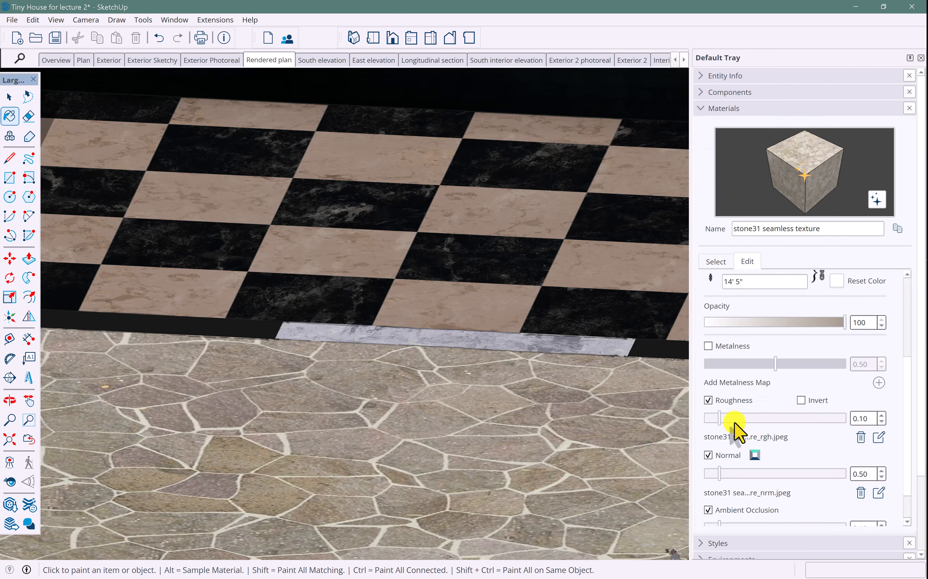
drag(719, 425, 779, 423)
drag(720, 474, 828, 481)
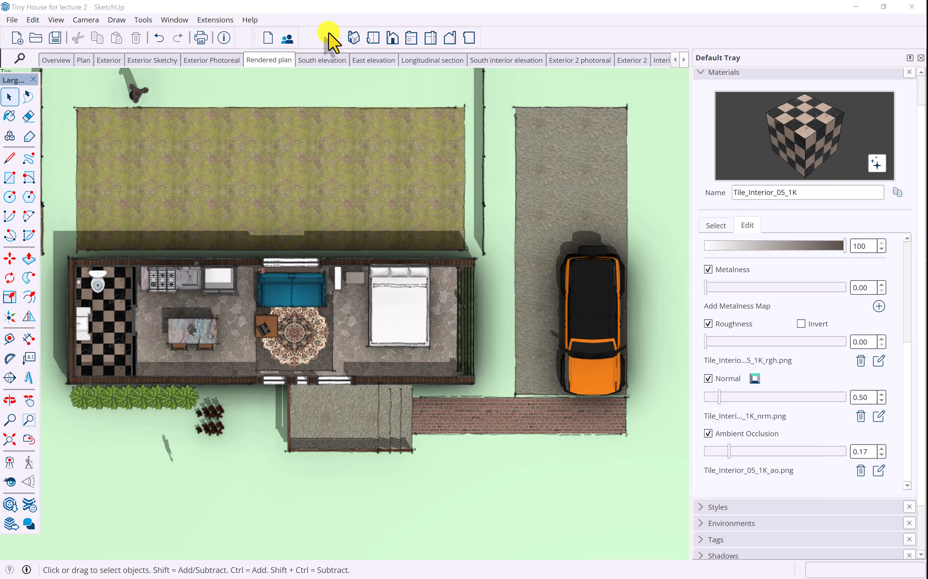
Purge the unused components, materials and environments from the Tiny House for lecture 2 model
click(349, 3)
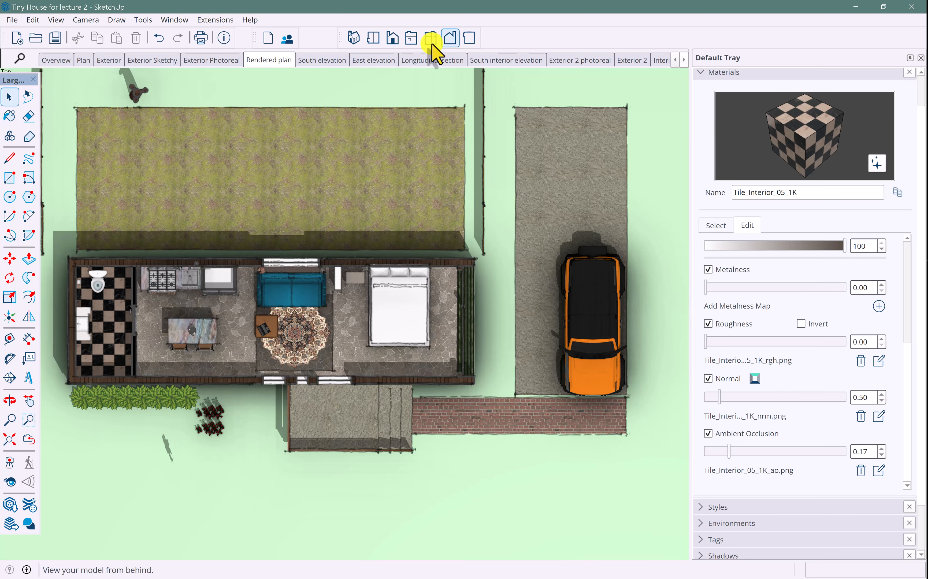
click(33, 20)
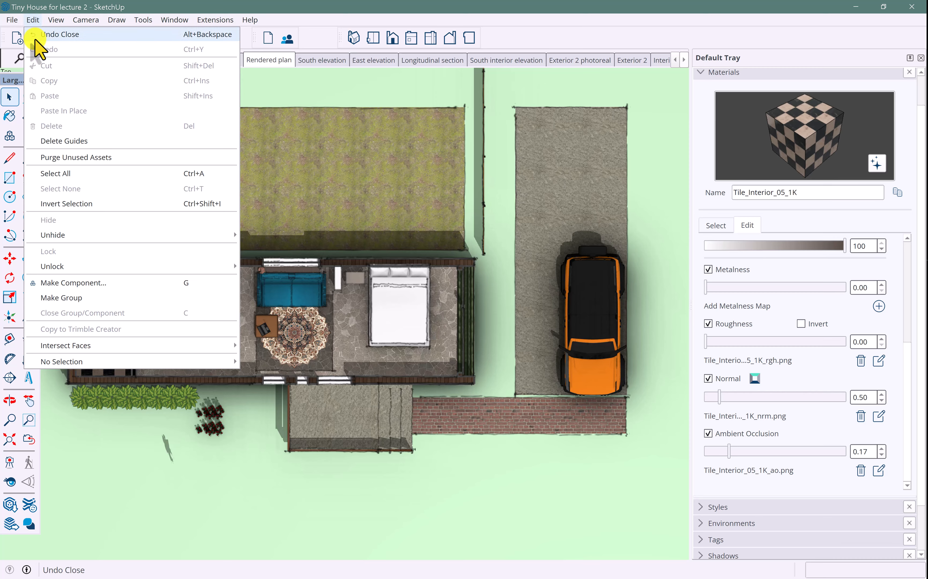
click(67, 162)
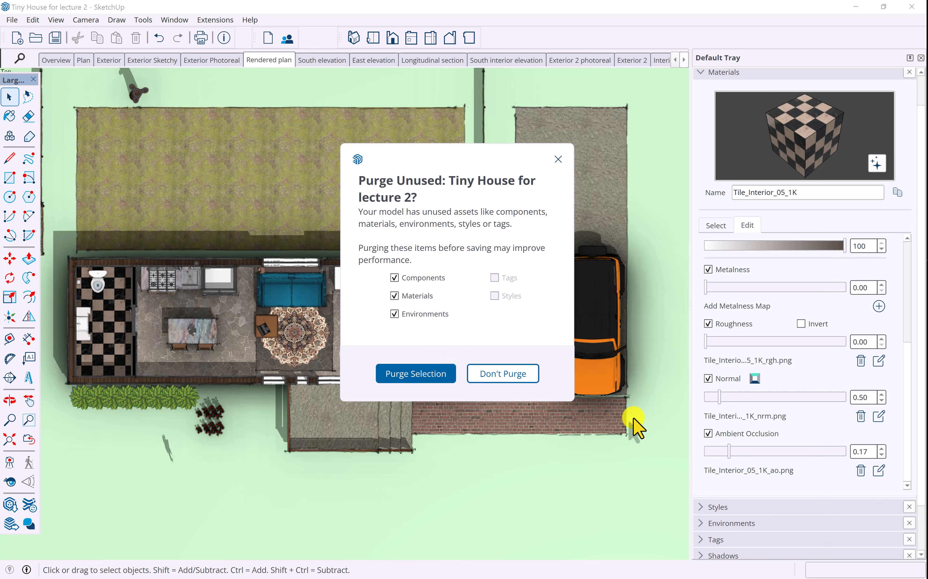
click(428, 379)
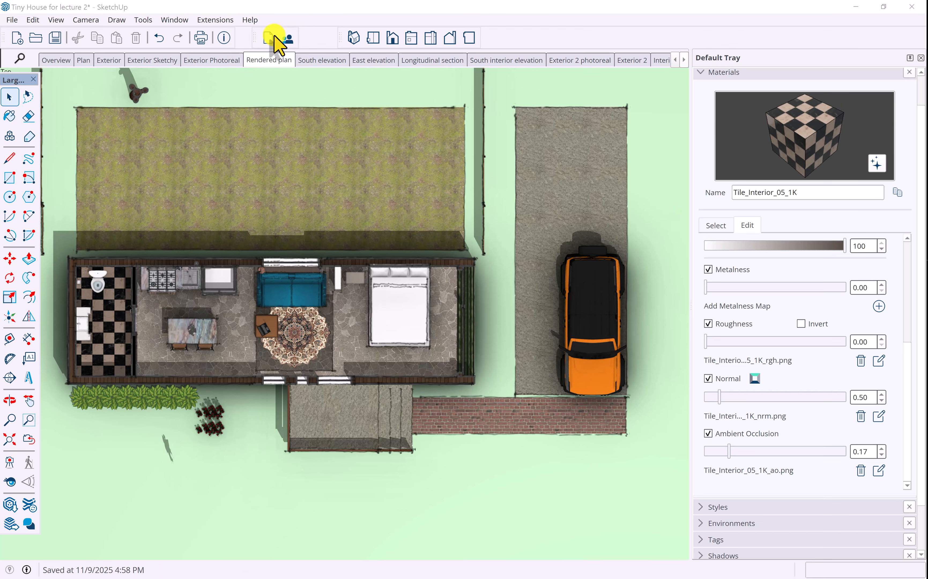
Show the Collaboration Bar and save the model for sharing as Tiny House for lecture 2.skp in the Trimble Connect folder ARC103 Media I > Tiny house
drag(253, 32, 293, 180)
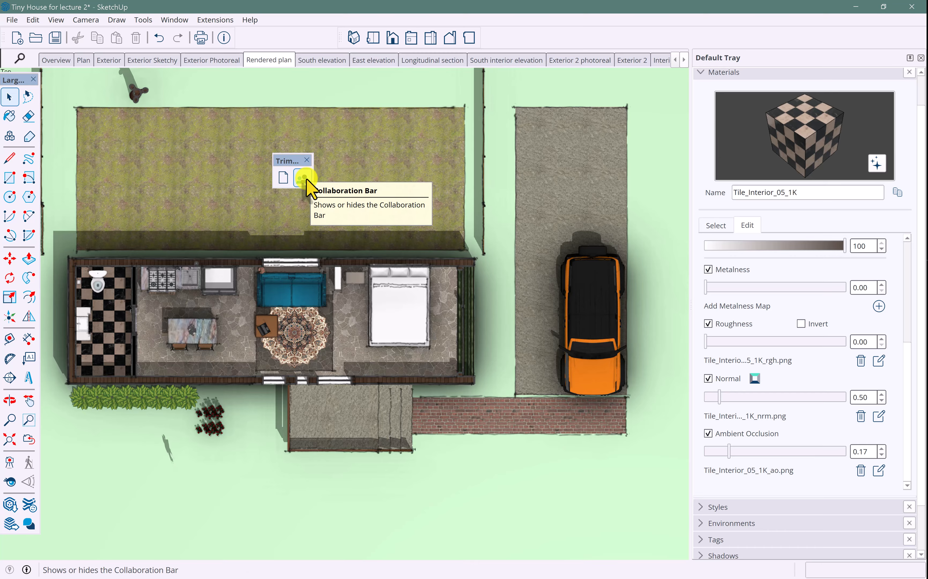
click(304, 179)
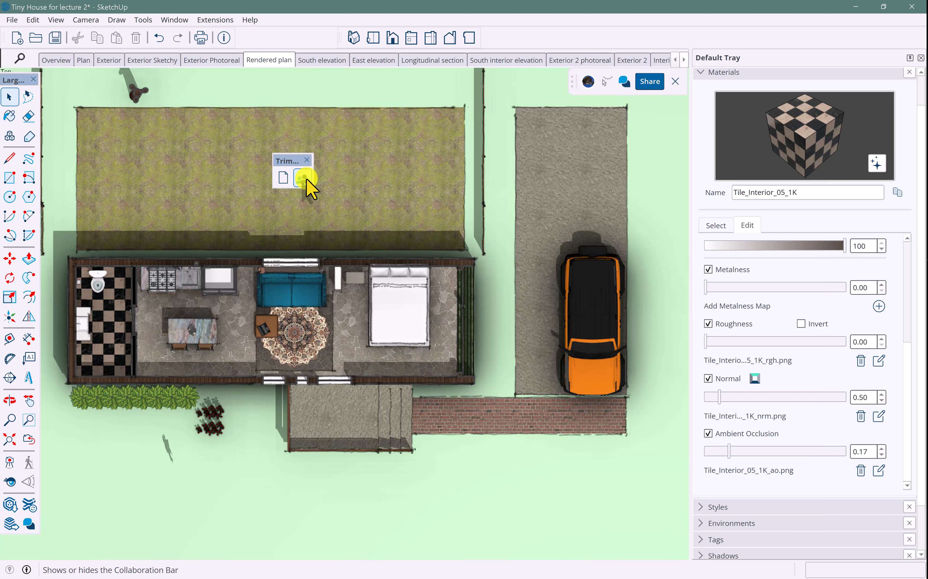
click(653, 83)
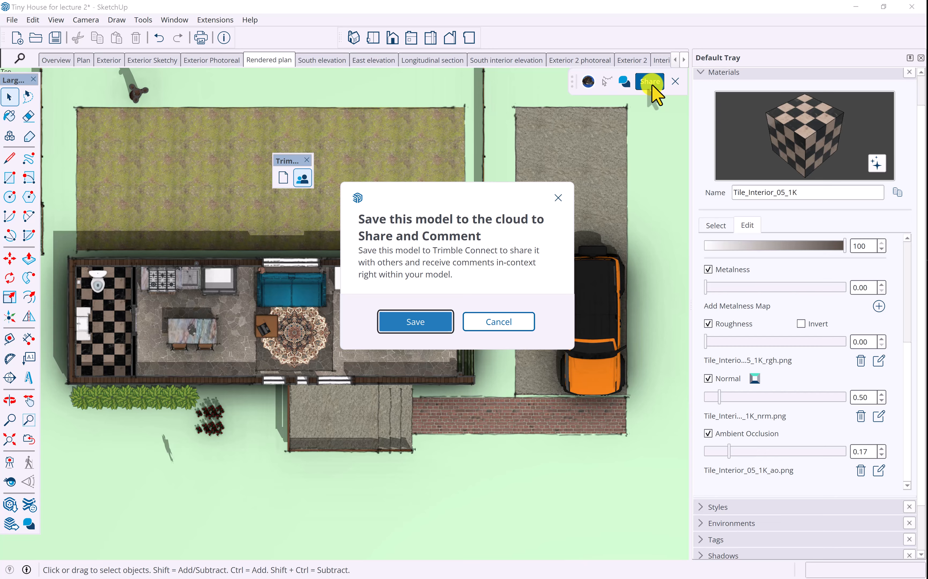
key(Return)
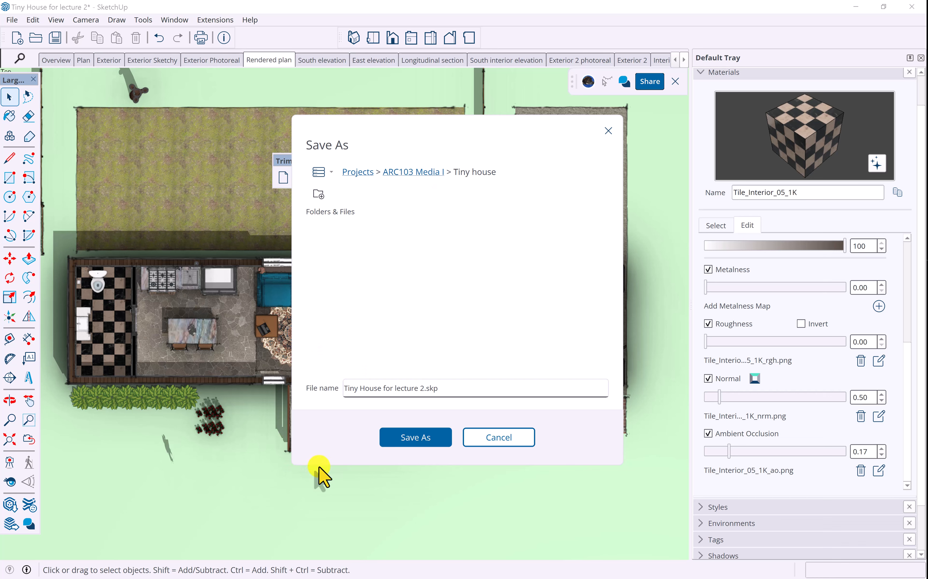
click(415, 437)
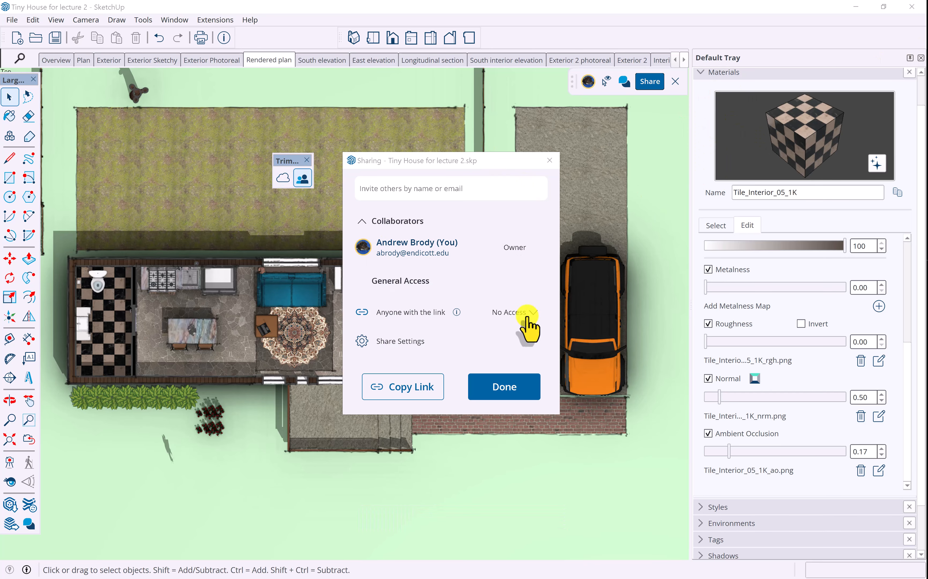
Review the invitation field and the link access options in the model's sharing settings, and close them
click(382, 189)
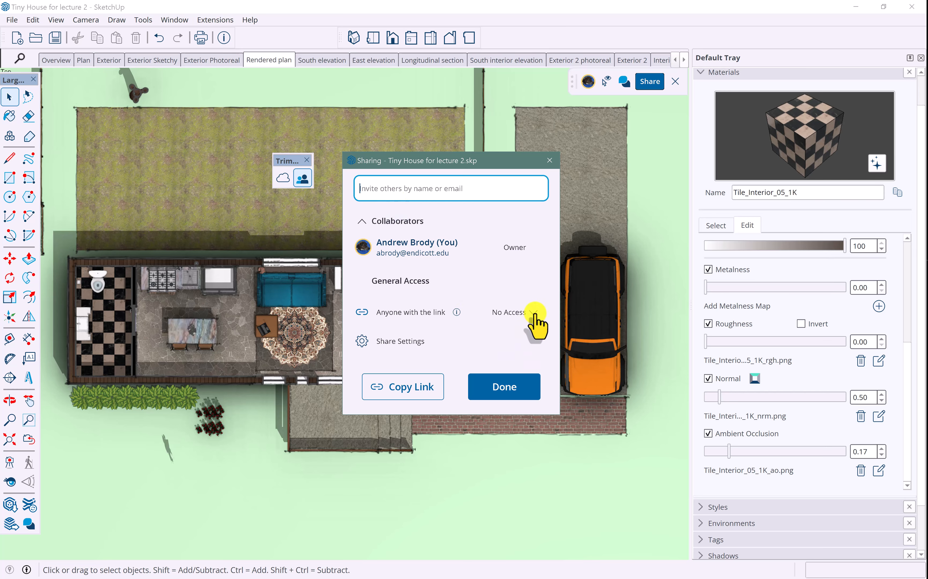
click(535, 313)
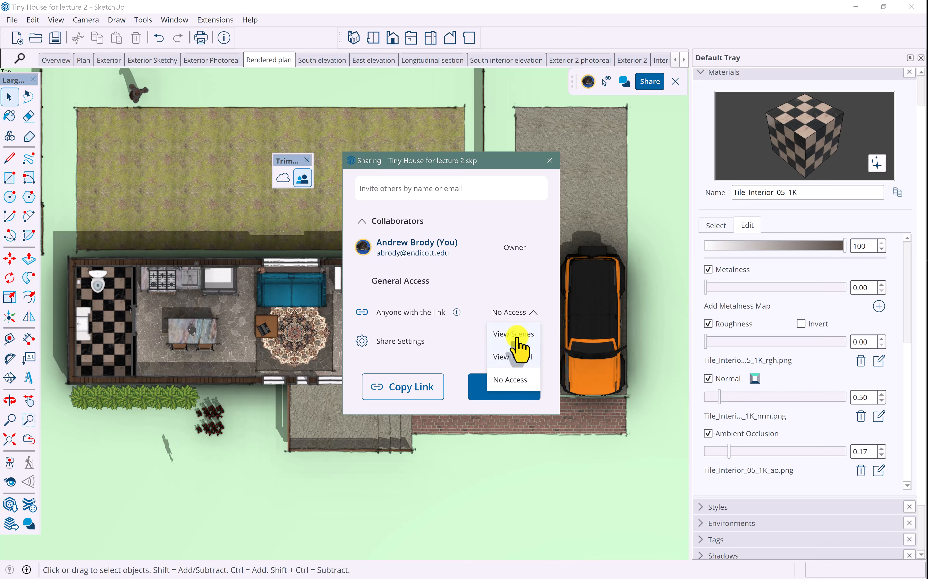
click(532, 285)
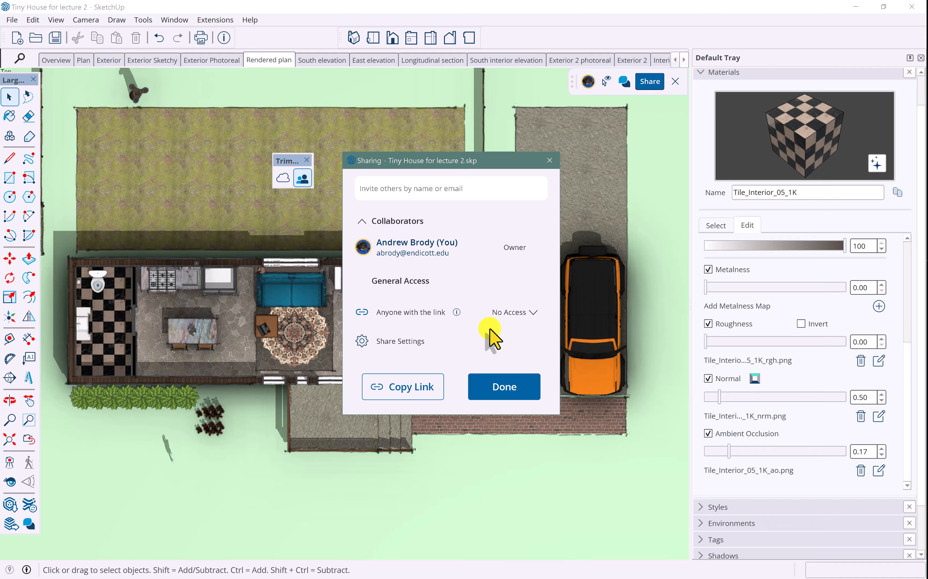
click(494, 388)
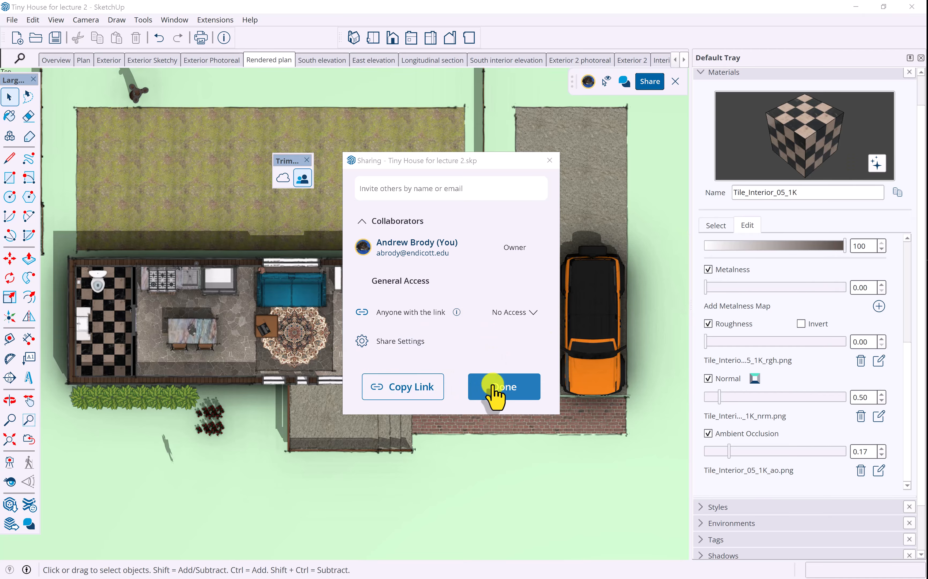
Attach the comment "Don't like that much" to the model in the Rendered plan scene and post it
click(28, 523)
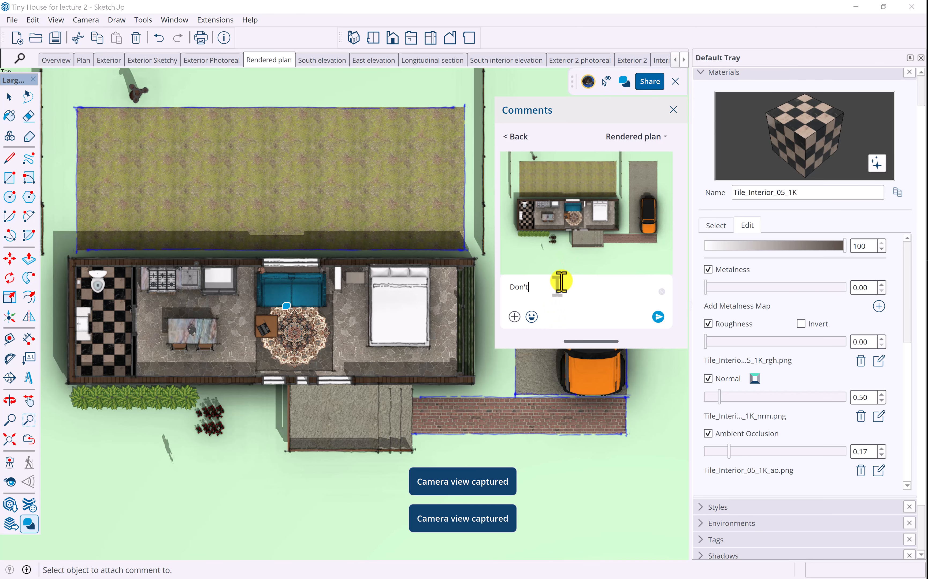
text(hat much)
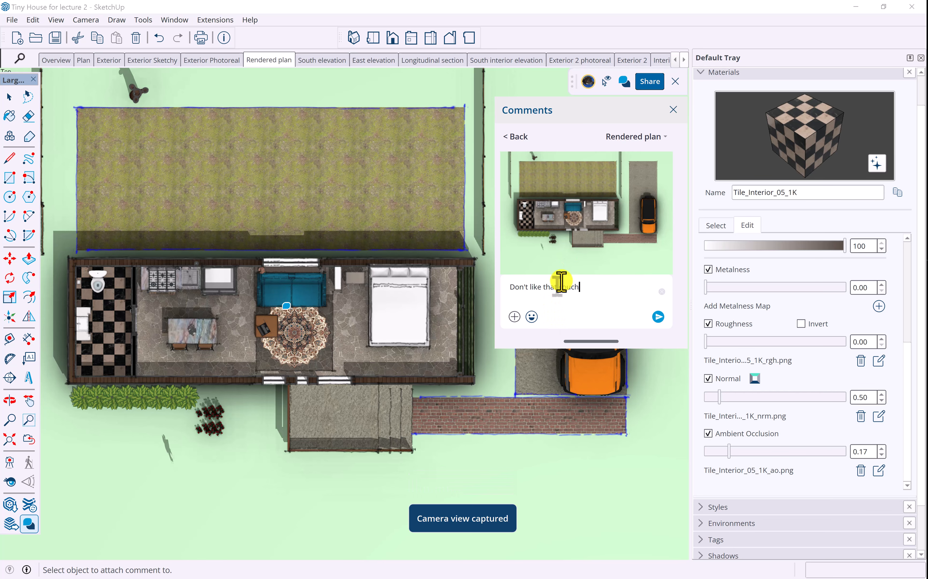
click(657, 317)
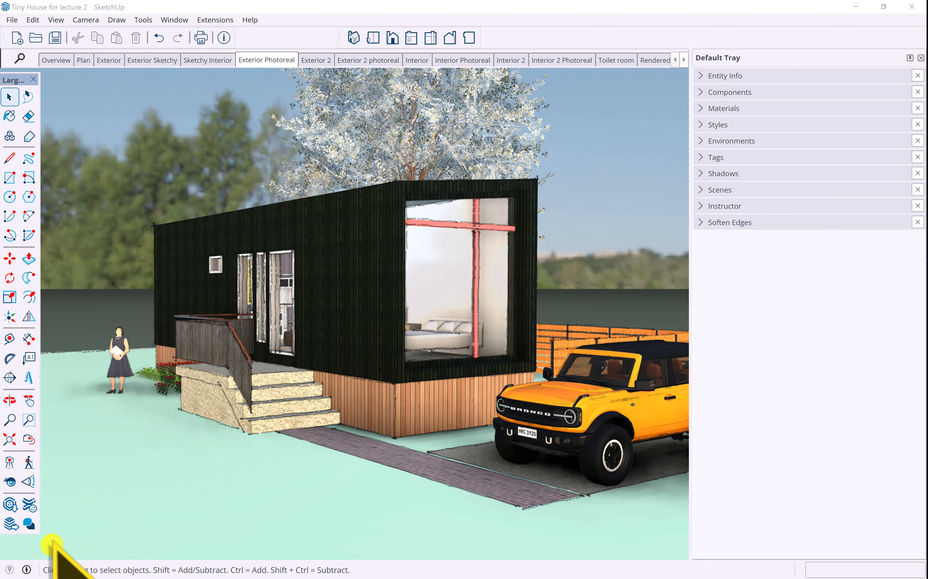
Send the tiny house model to LayOut in a new document based on the Contemporary ArchD Landscape titleblock template
click(10, 524)
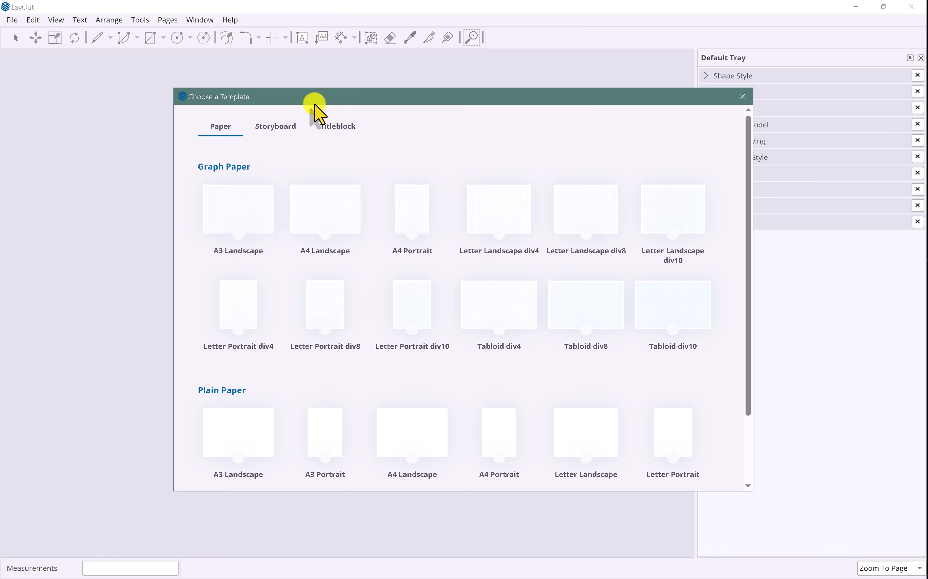
click(347, 133)
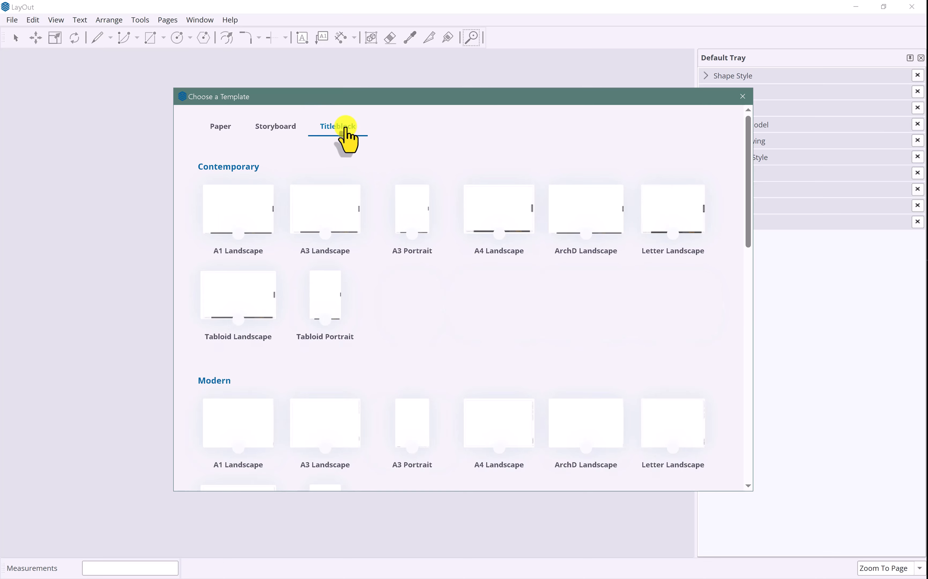
double_click(588, 215)
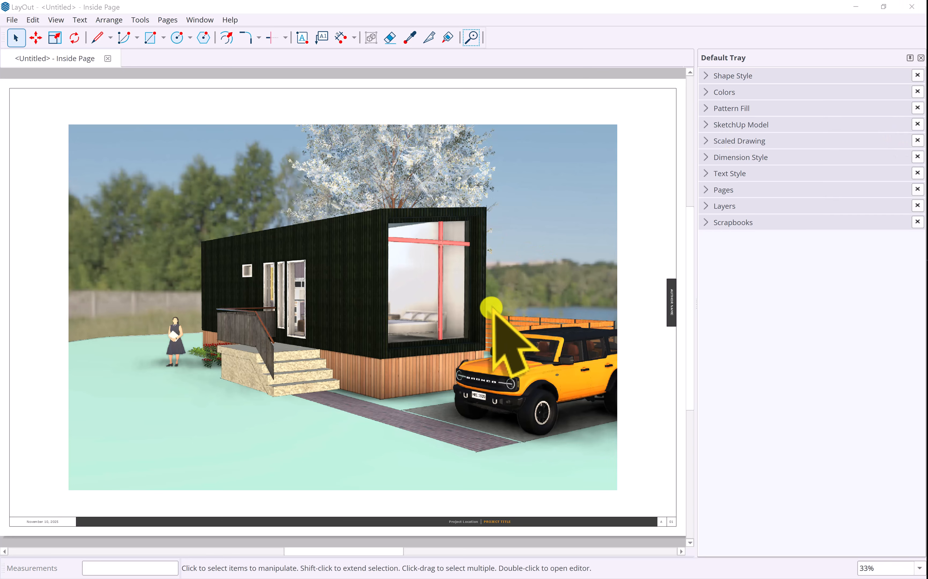
Look over the inserted Exterior Photoreal view and the title block on the new page
scroll(492, 308, down, 1)
scroll(492, 308, up, 1)
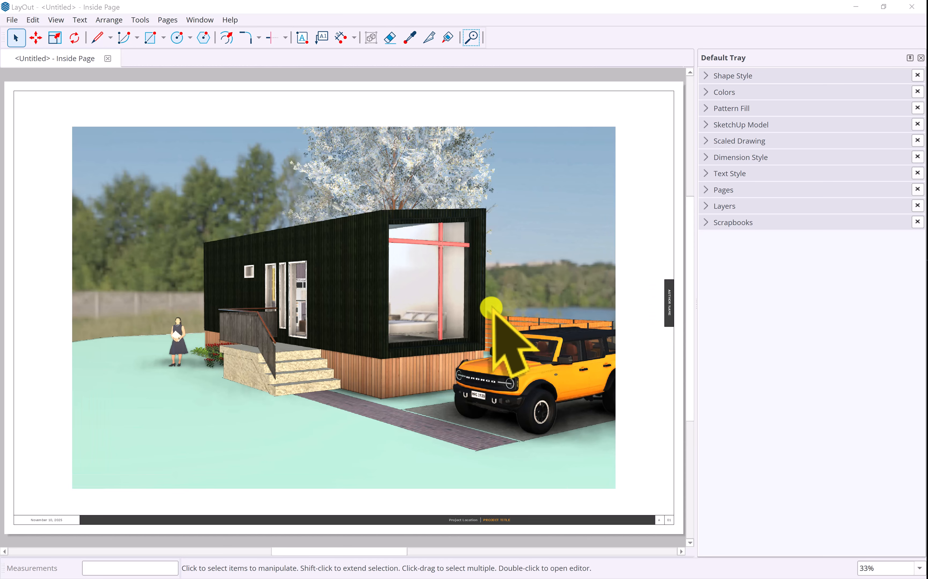
scroll(492, 309, down, 2)
scroll(492, 308, up, 2)
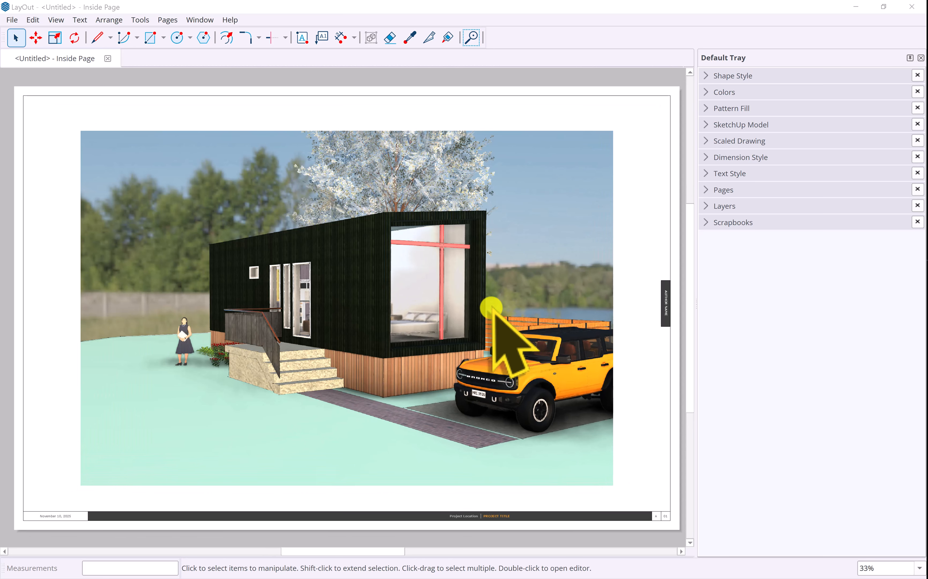
scroll(492, 309, down, 1)
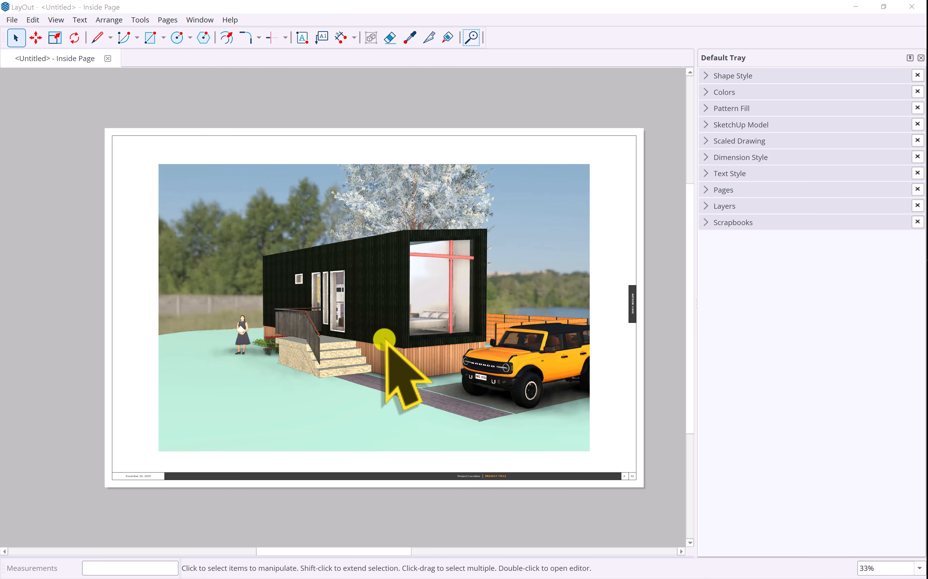
scroll(388, 337, up, 1)
scroll(387, 337, down, 2)
scroll(388, 337, up, 2)
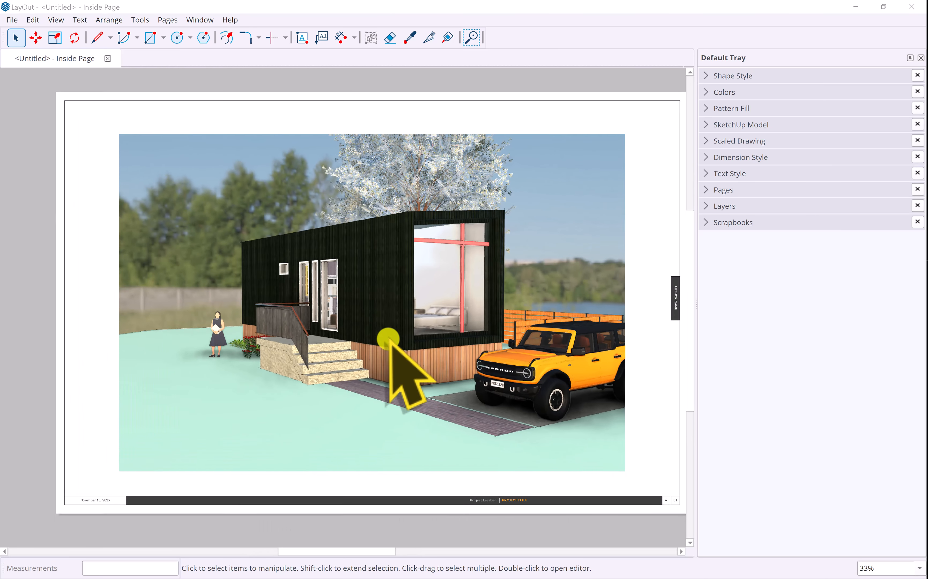
scroll(389, 336, down, 1)
middle_drag(389, 336, 367, 284)
scroll(345, 322, up, 1)
scroll(345, 323, up, 2)
scroll(367, 312, down, 2)
scroll(367, 311, down, 1)
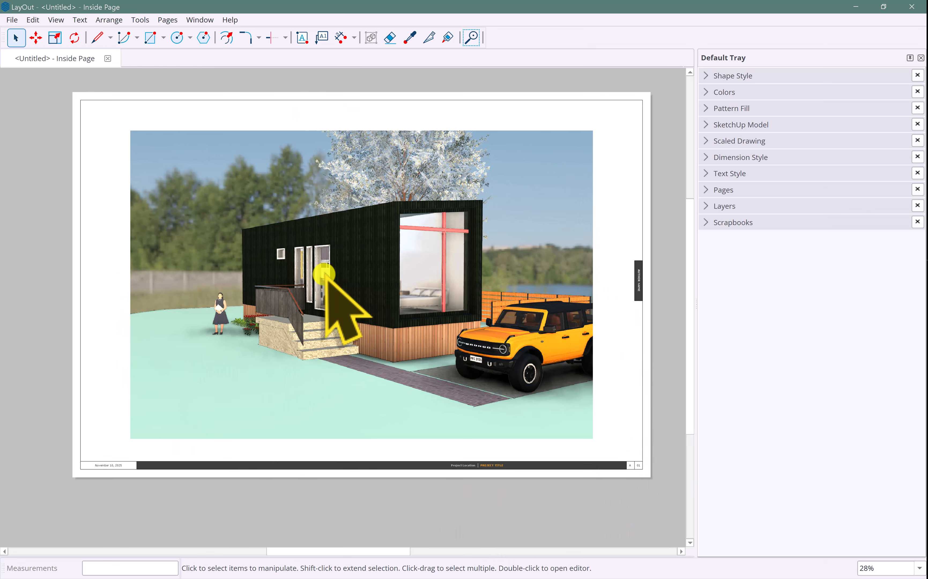
Shrink the house viewport to less than half its width and adjust its side and bottom edges into a wider, shorter frame
click(293, 222)
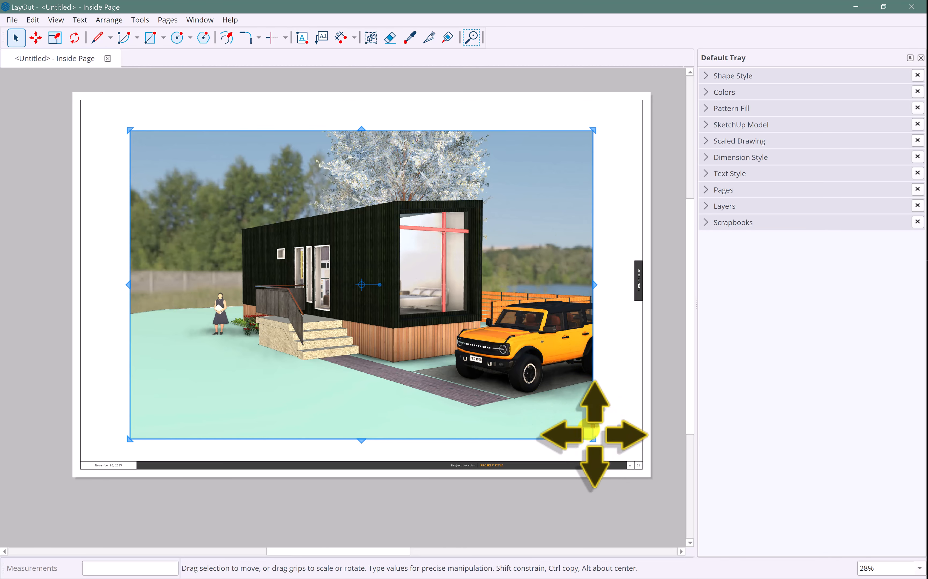
drag(597, 445, 329, 263)
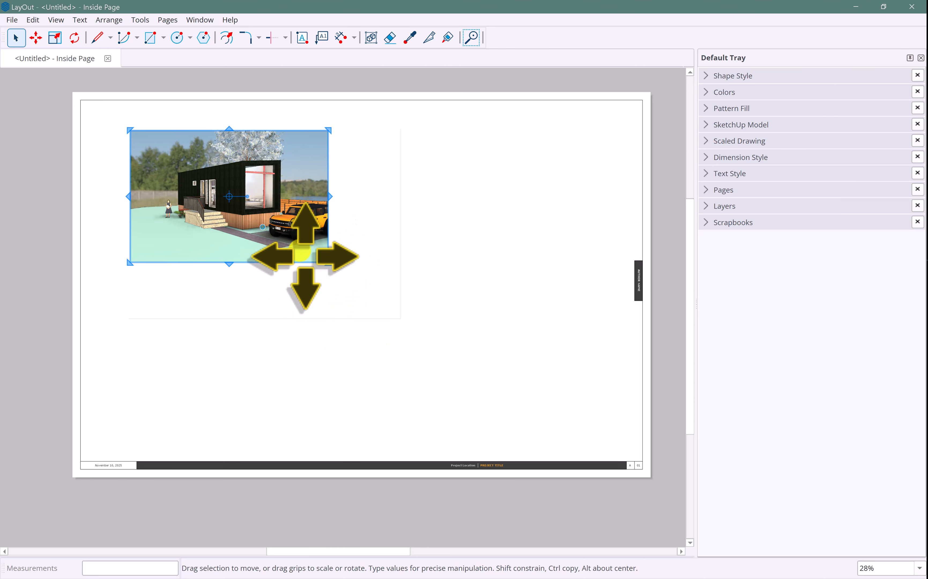
scroll(263, 209, up, 2)
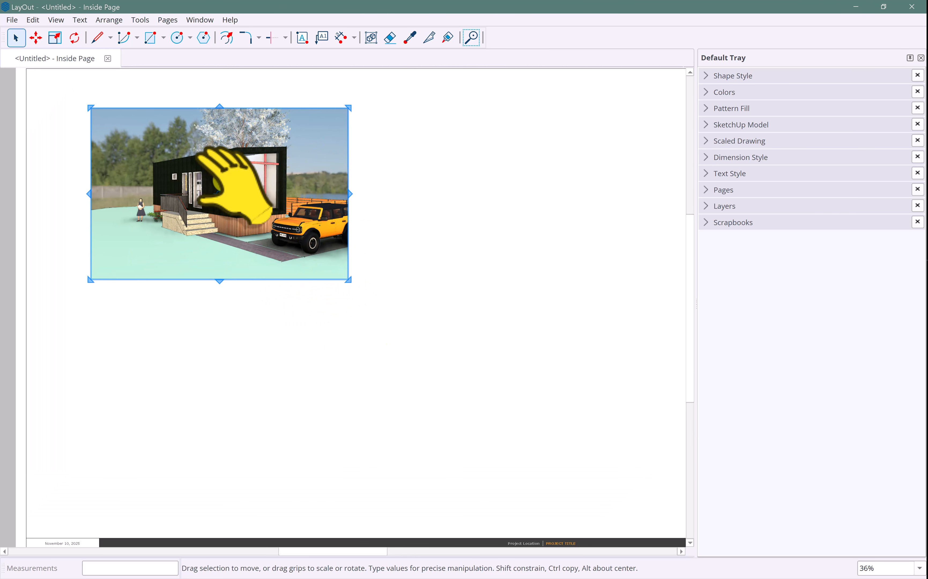
scroll(291, 199, up, 2)
middle_drag(300, 201, 335, 267)
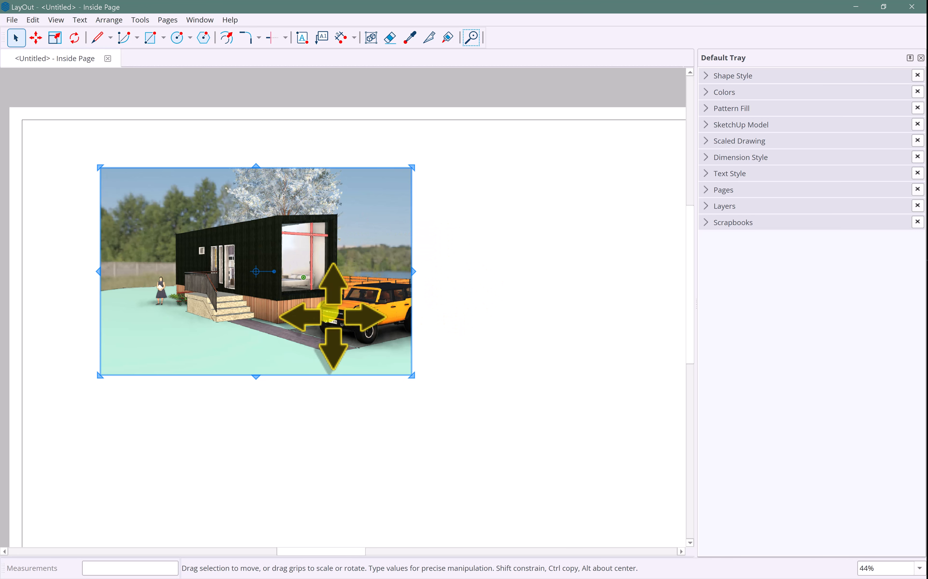
drag(417, 279, 510, 279)
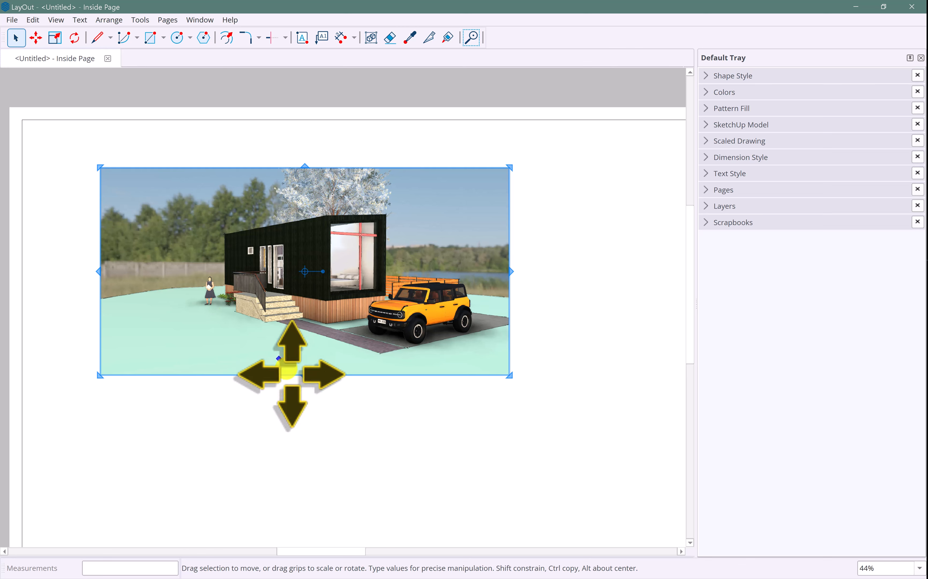
drag(306, 372, 304, 340)
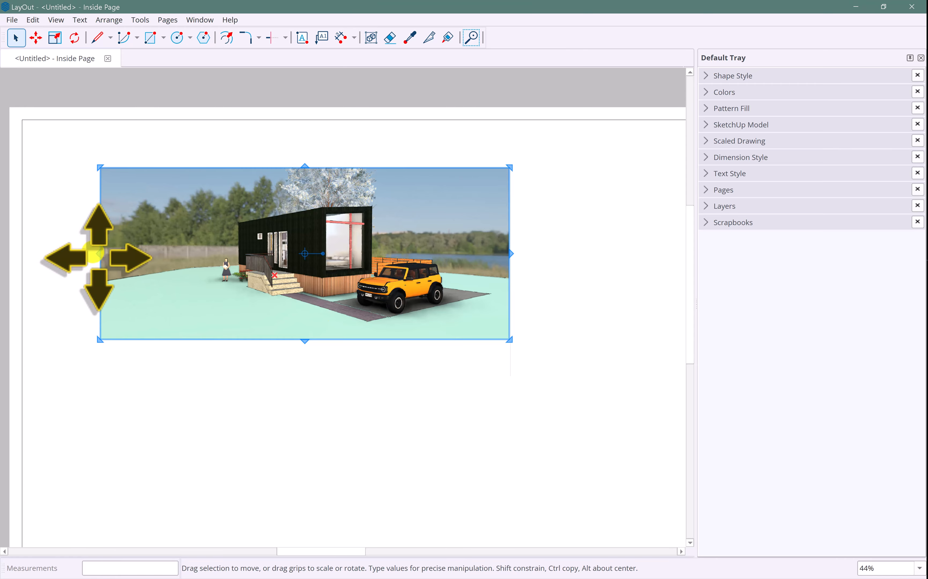
key(s)
drag(100, 260, 204, 263)
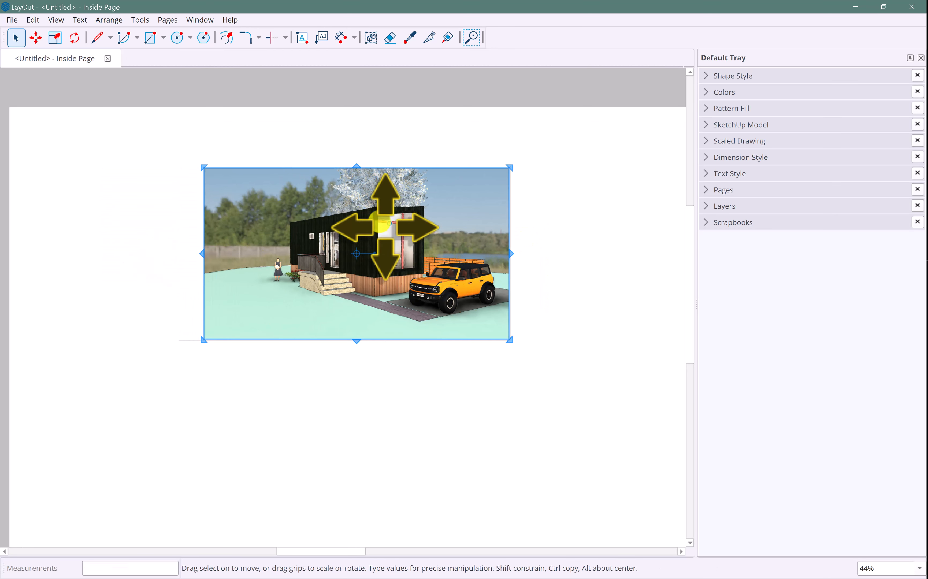
Edit the model view inside the viewport, orbiting, zooming and panning its camera to reframe the house and car, and review its view options
scroll(386, 258, up, 5)
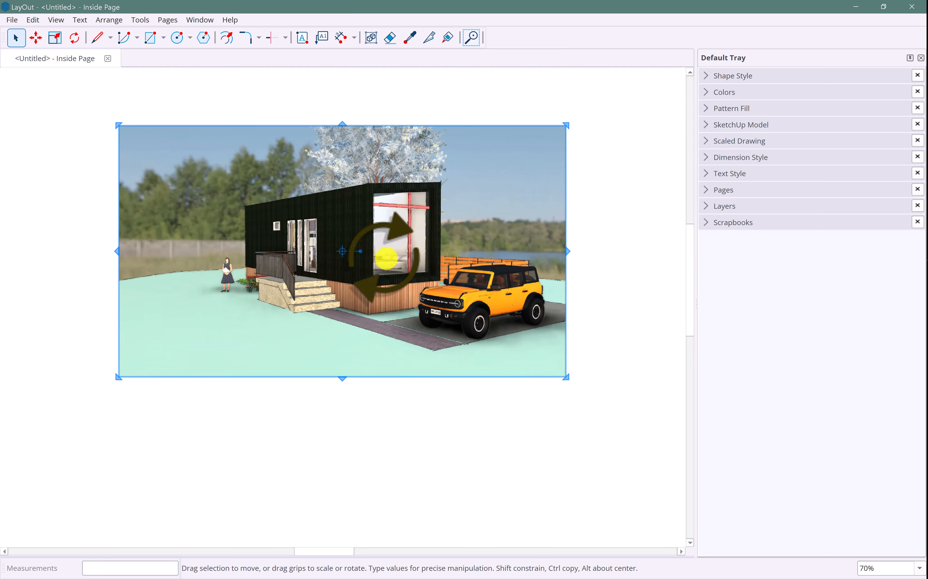
middle_drag(386, 258, 386, 293)
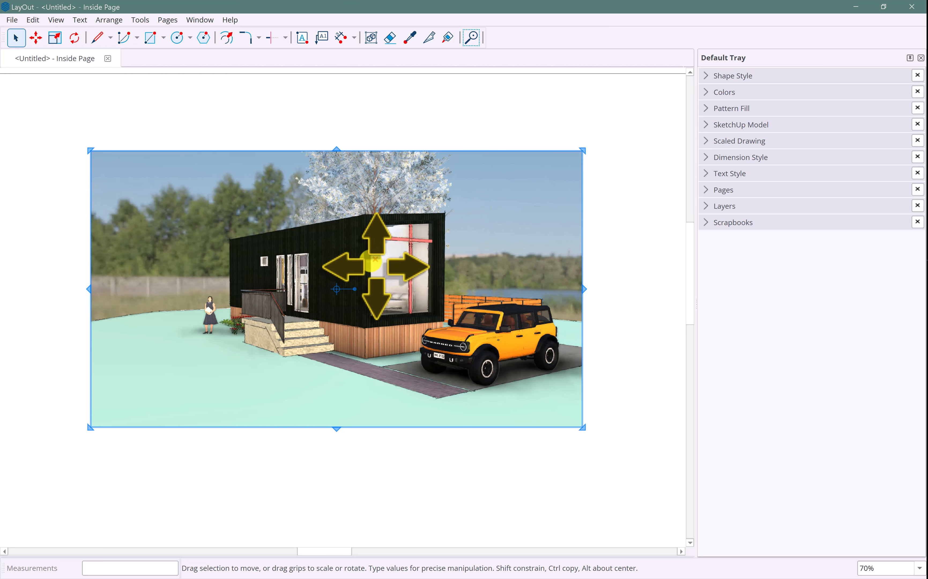
double_click(385, 257)
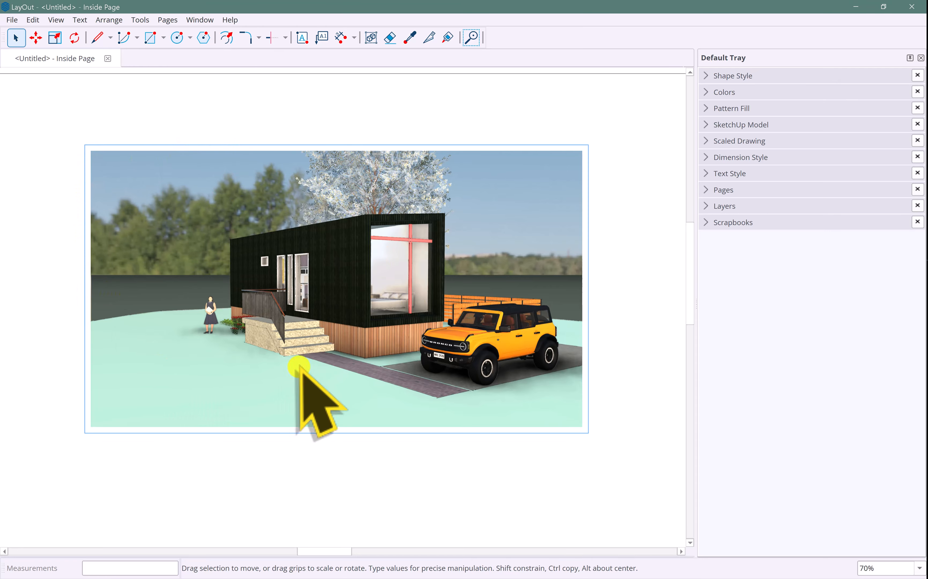
mouse_move(320, 309)
middle_down()
mouse_move(373, 309)
mouse_move(266, 321)
mouse_move(306, 327)
mouse_move(326, 314)
middle_up()
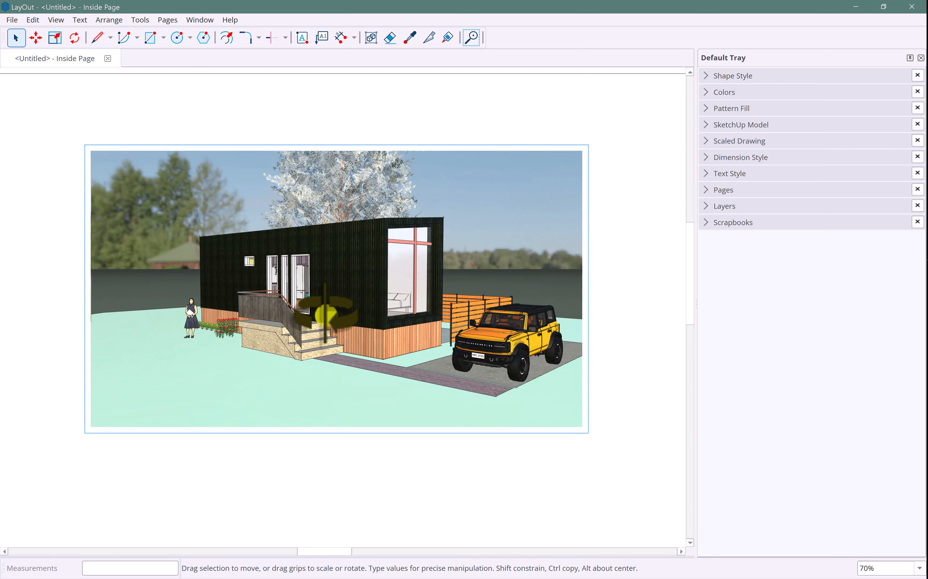
scroll(383, 311, up, 4)
scroll(383, 310, down, 2)
scroll(384, 310, down, 4)
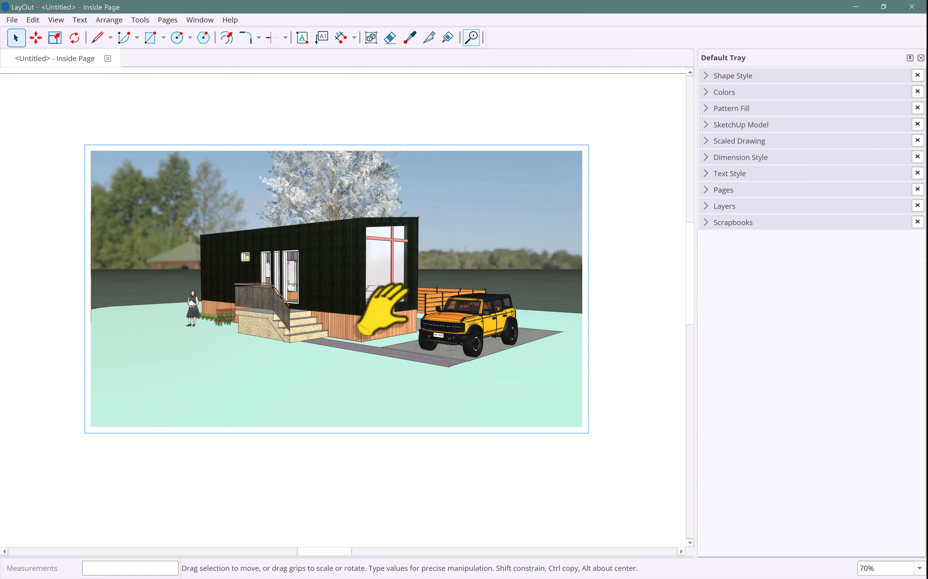
scroll(385, 308, up, 2)
shift+middle_drag(390, 305, 306, 300)
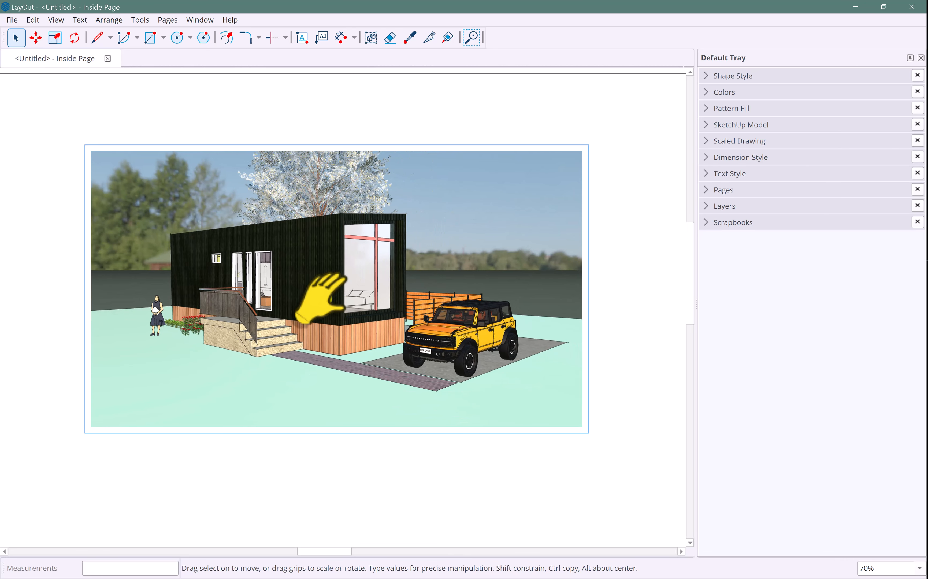
right_click(325, 293)
mouse_move(349, 304)
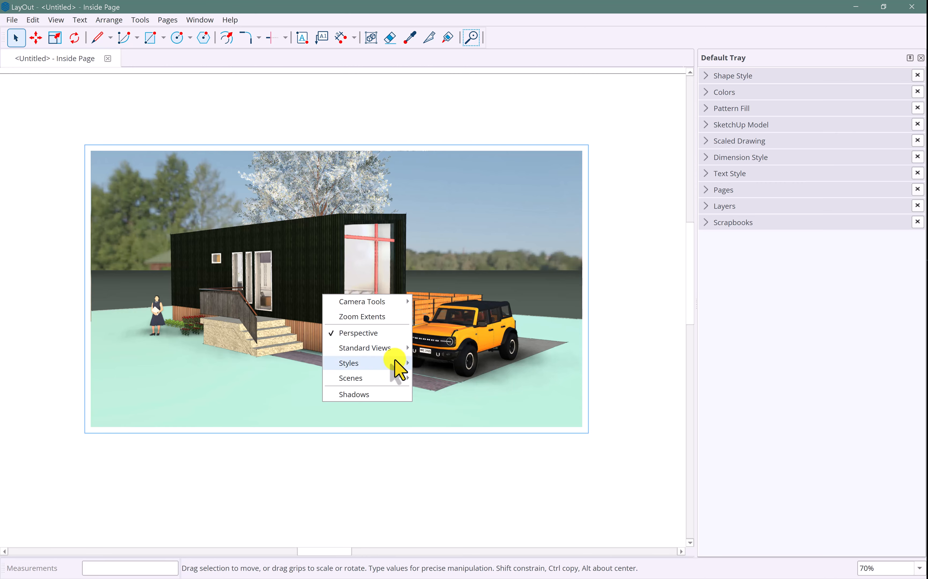
mouse_move(395, 362)
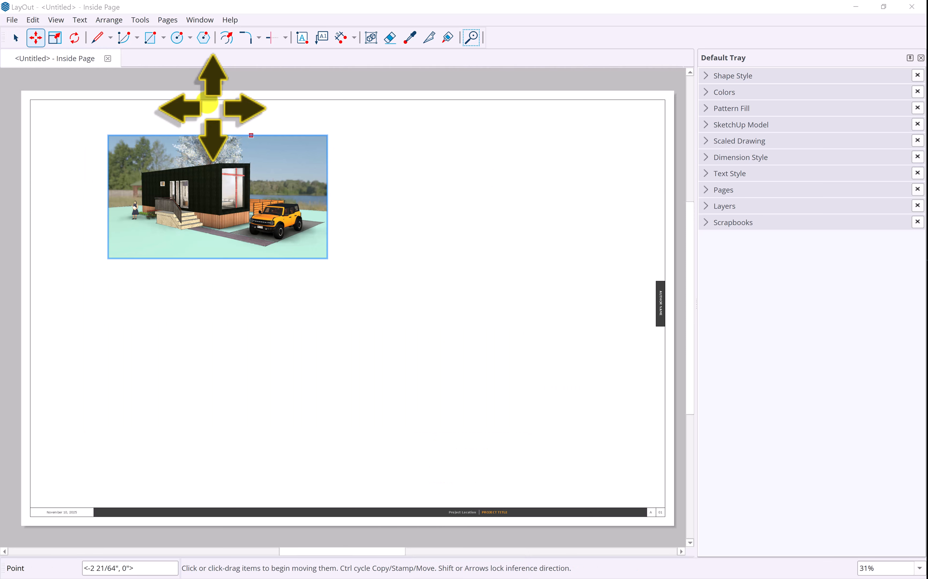
Move the viewport by about 15/32" and 9/32", and stamp three copies of it into a two-by-two arrangement on the page
drag(212, 210, 220, 214)
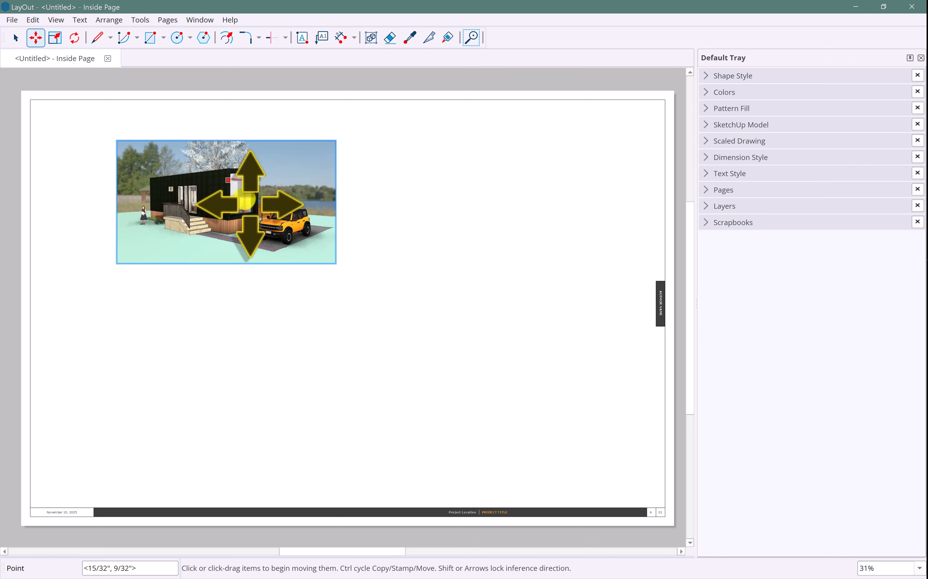
key(ctrl)
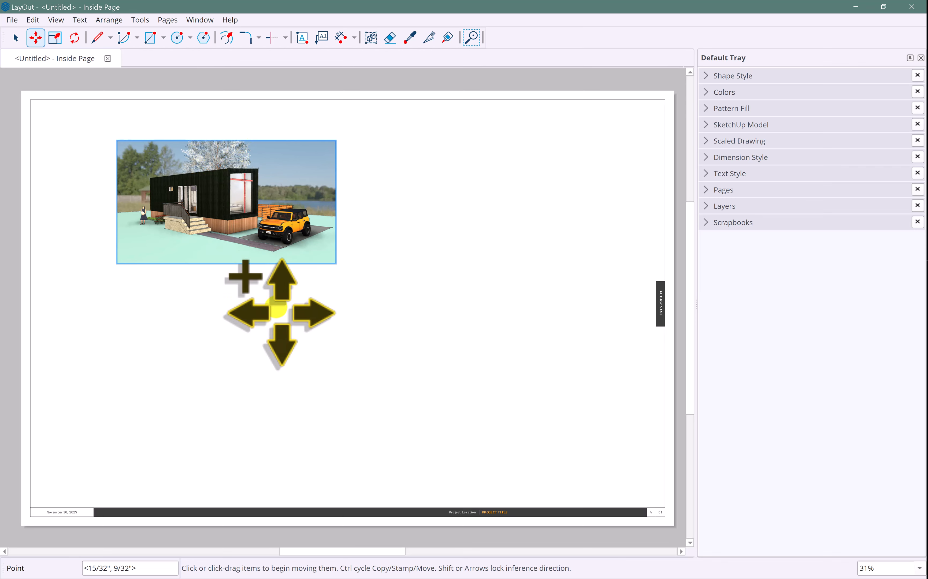
key(ctrl)
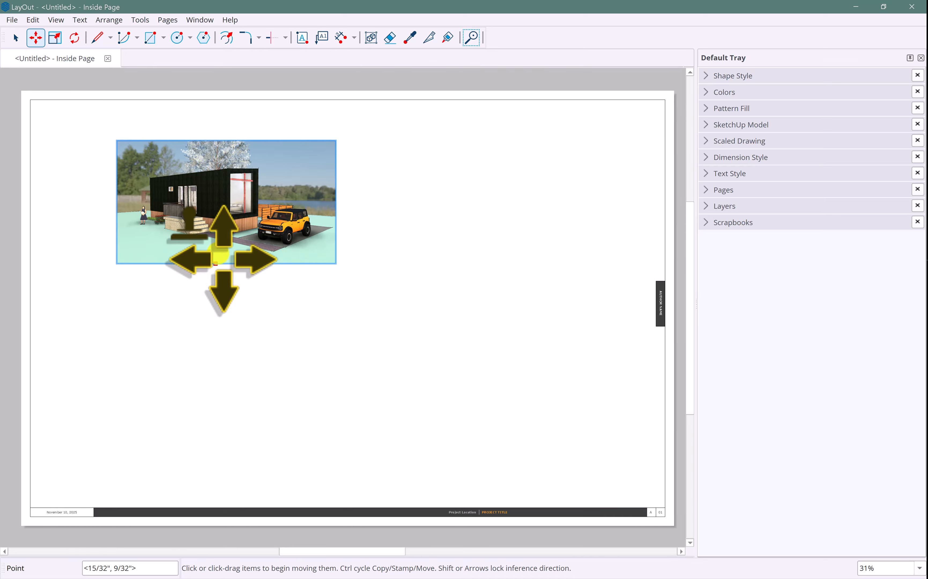
drag(216, 263, 500, 263)
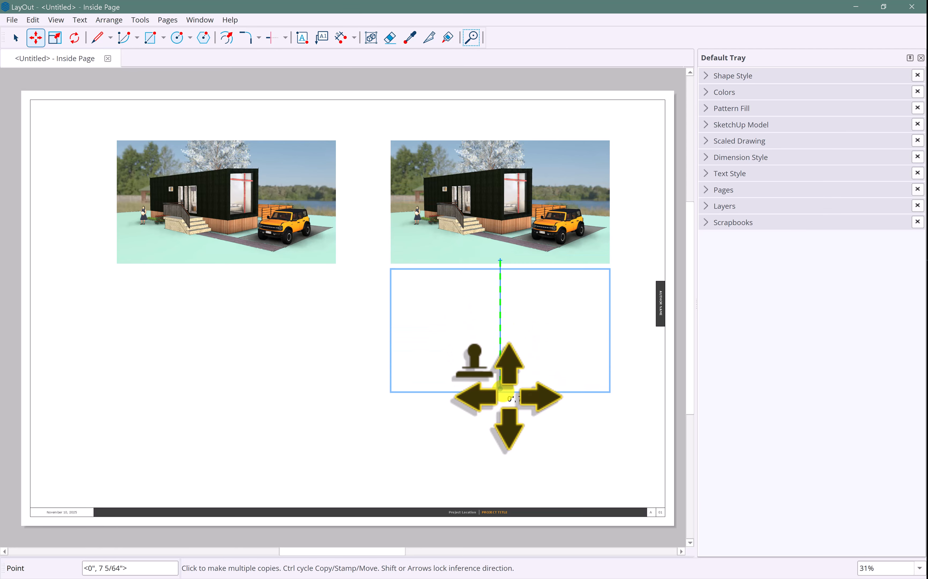
click(506, 429)
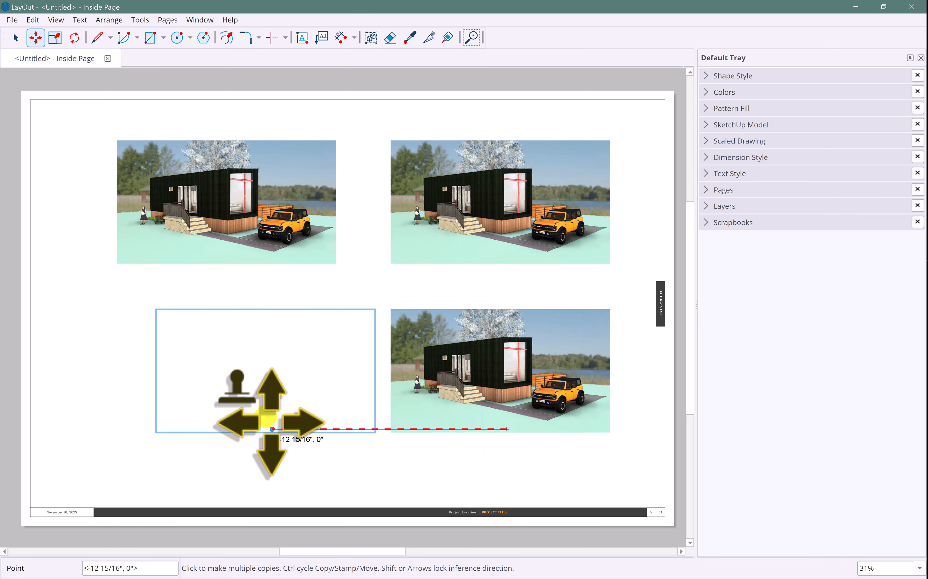
click(226, 429)
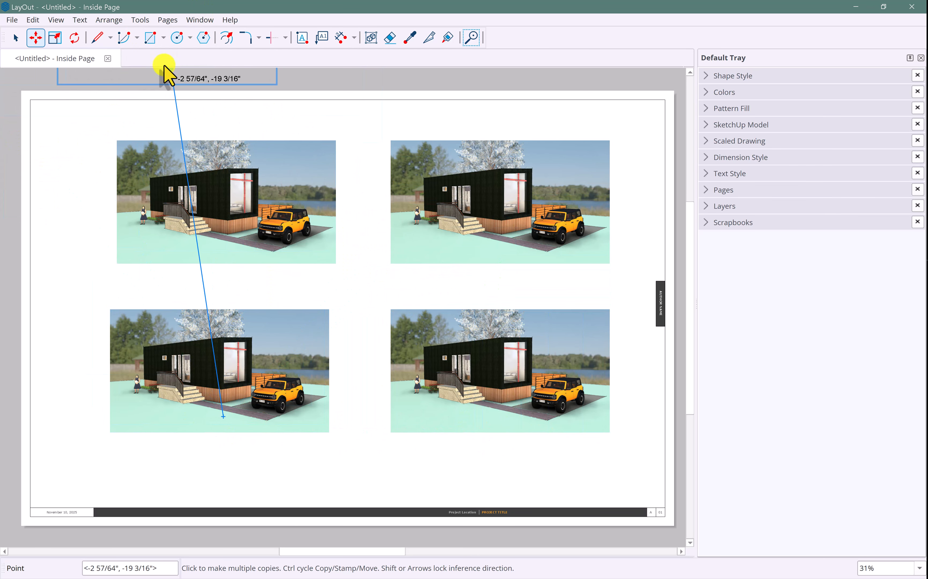
click(12, 43)
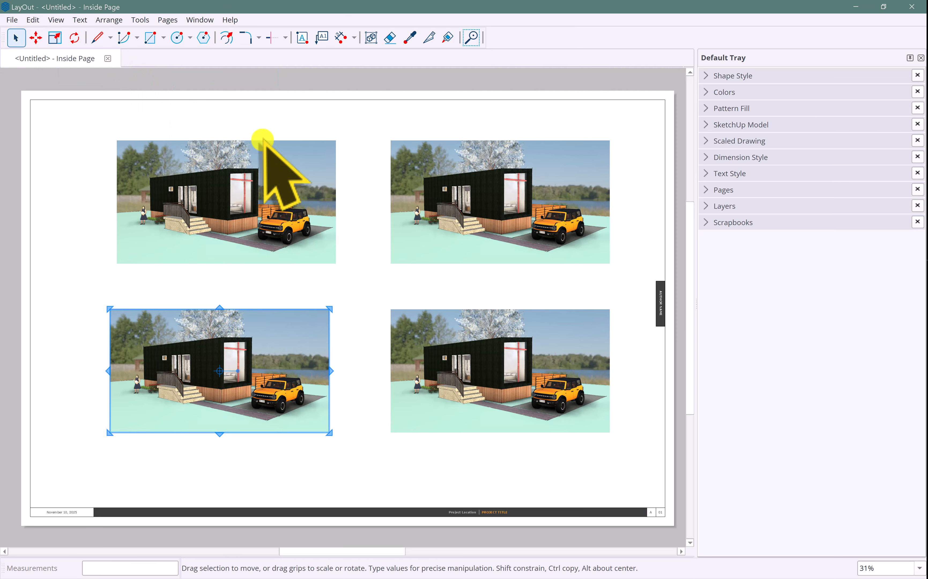
Assign the Exterior 2 photoreal scene to the upper-right viewport and reset all its overrides to match the scene
click(478, 196)
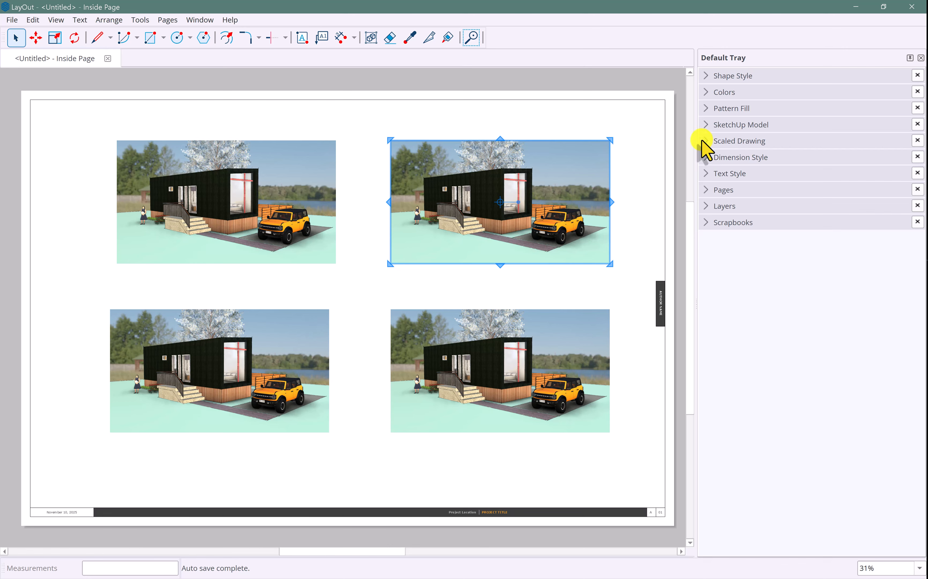
click(708, 129)
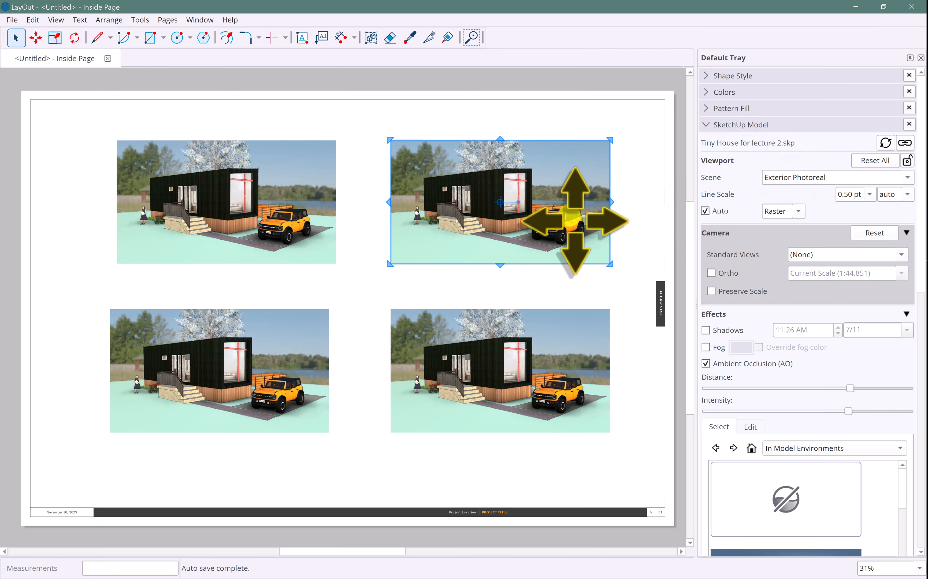
click(903, 178)
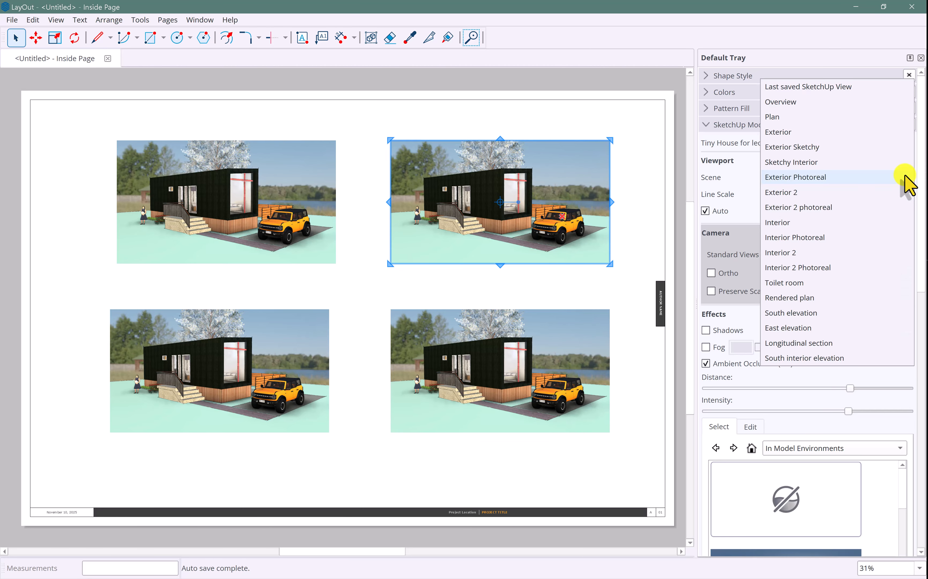
click(827, 206)
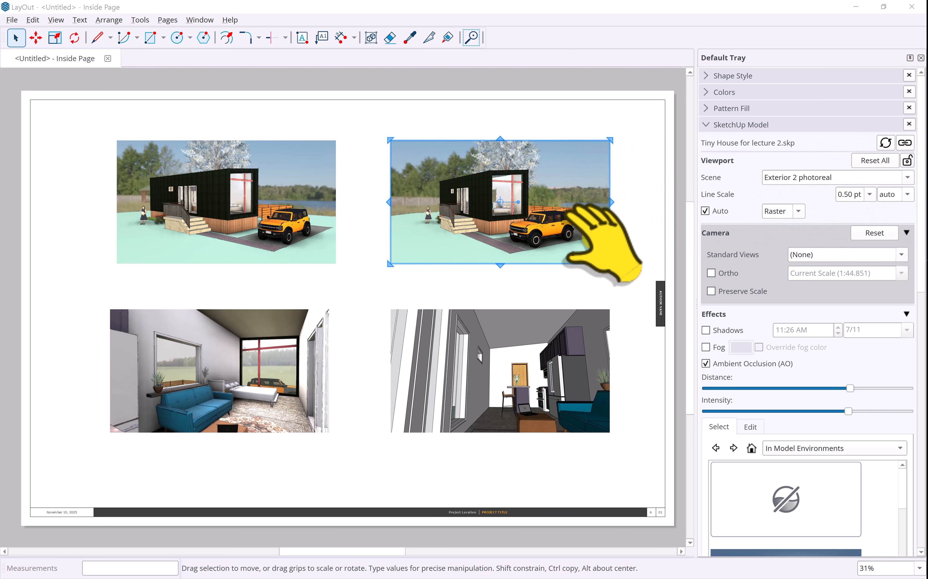
click(875, 160)
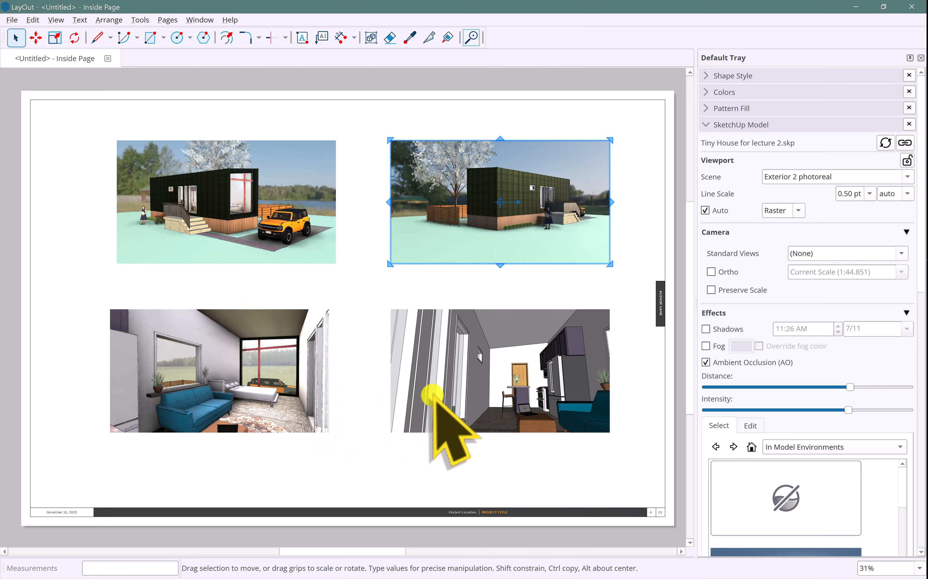
Inspect the lower-right interior viewport up close and review the available model environments
scroll(468, 382, up, 1)
scroll(471, 382, up, 3)
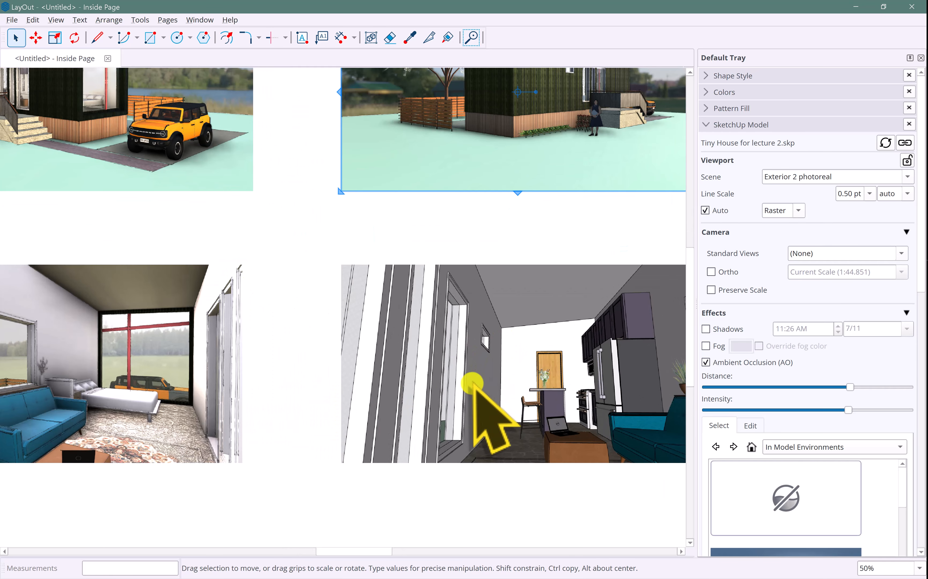
middle_drag(479, 381, 365, 362)
scroll(365, 361, up, 1)
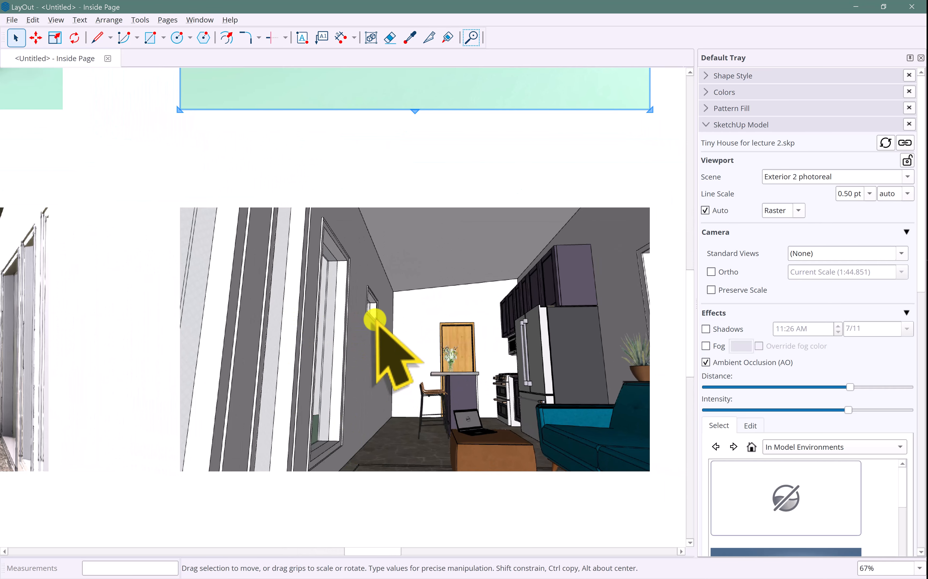
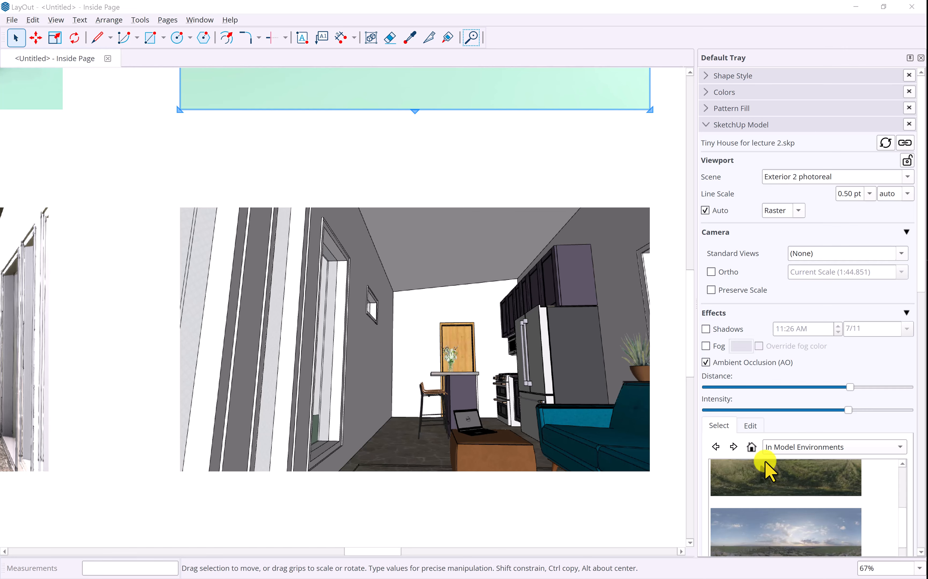
scroll(887, 431, down, 1)
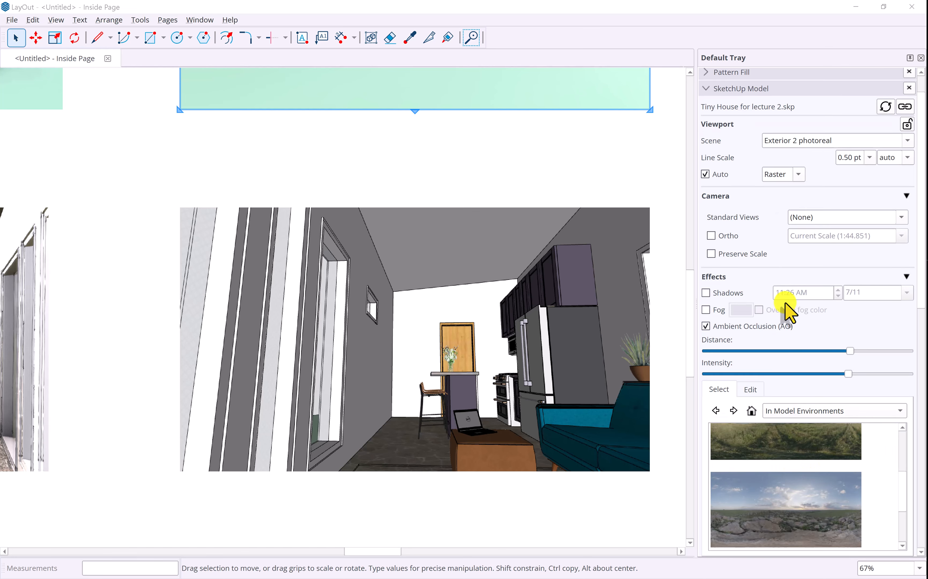
scroll(794, 219, up, 1)
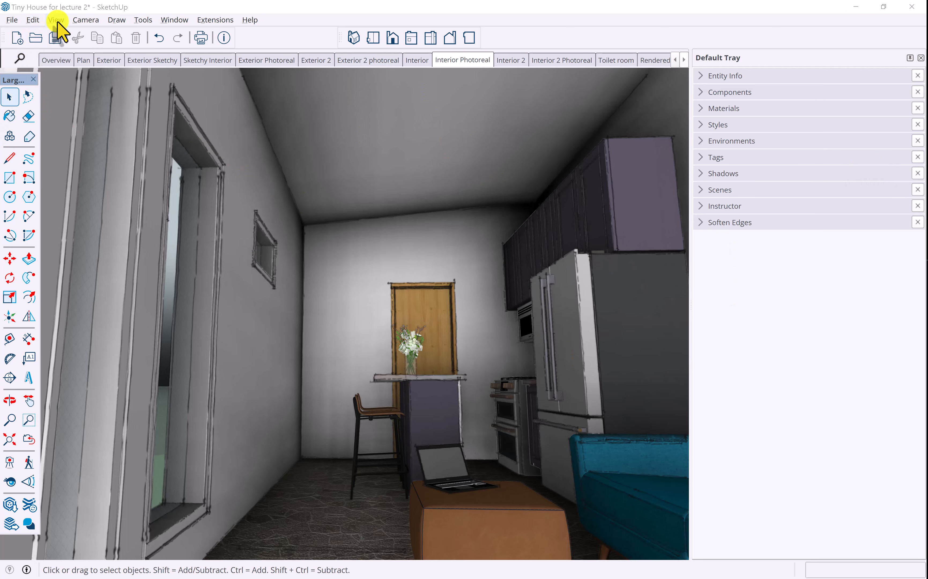
Switch to SketchUp, apply two-point perspective and a panned view to the Interior Photoreal scene, update it, and refresh the model reference in LayOut
click(80, 21)
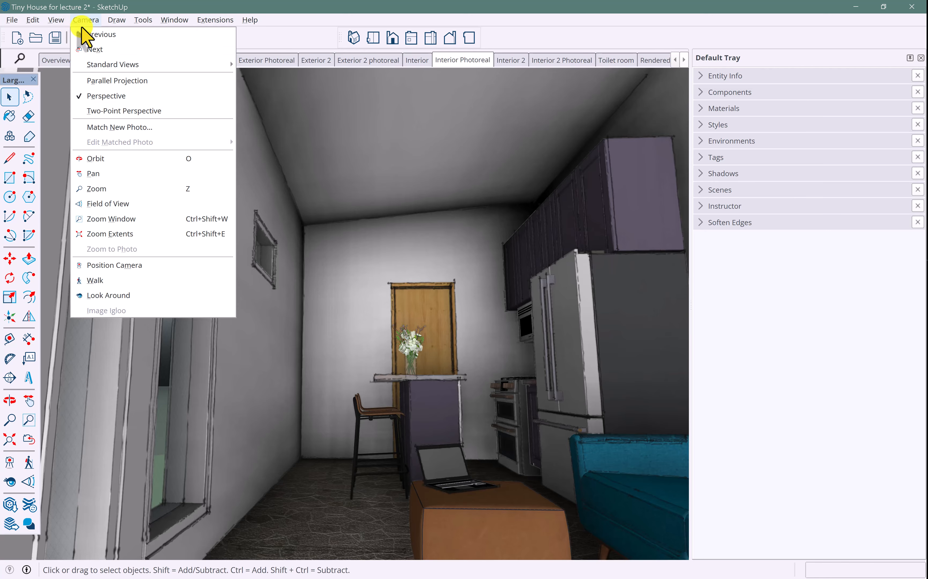
click(104, 110)
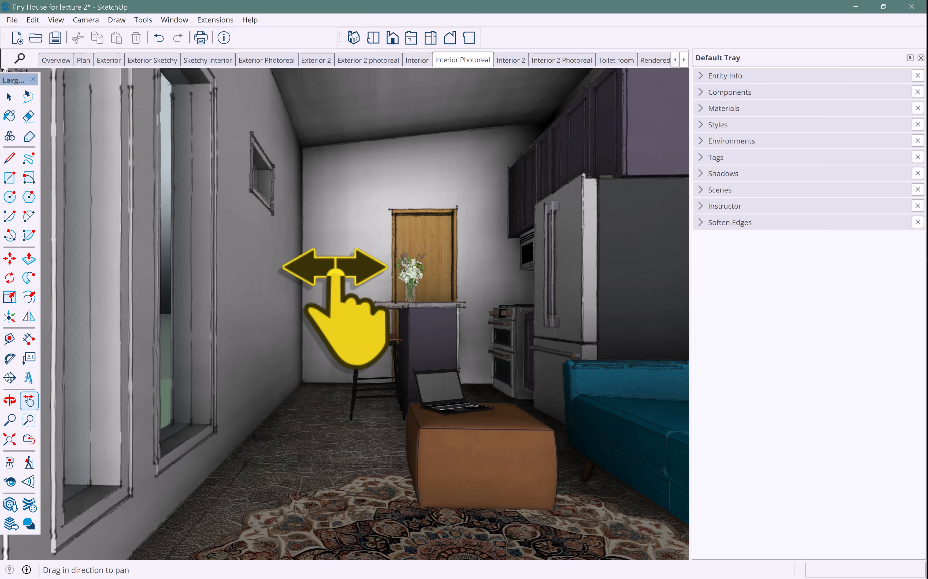
mouse_move(377, 249)
mouse_down()
mouse_move(352, 290)
mouse_move(392, 325)
mouse_move(384, 309)
mouse_up()
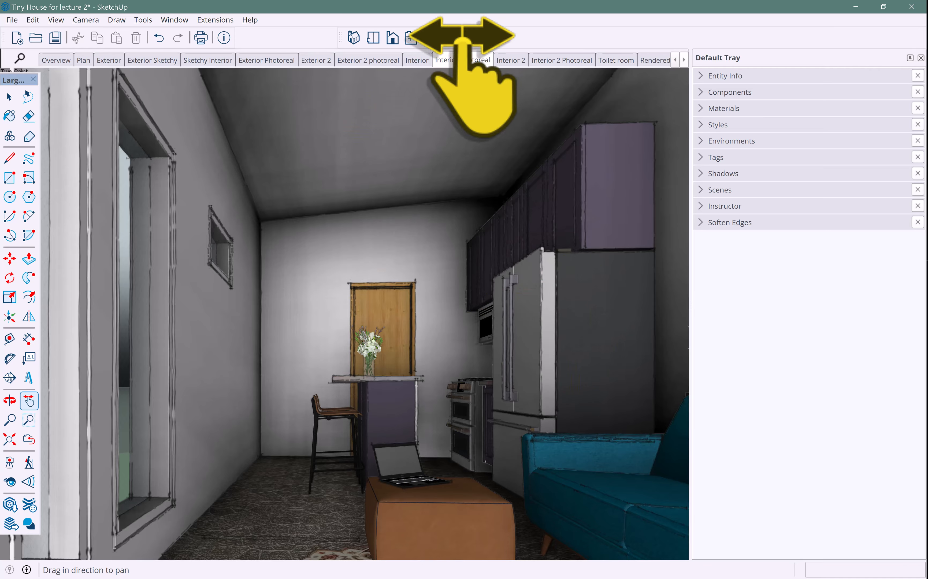
right_click(469, 59)
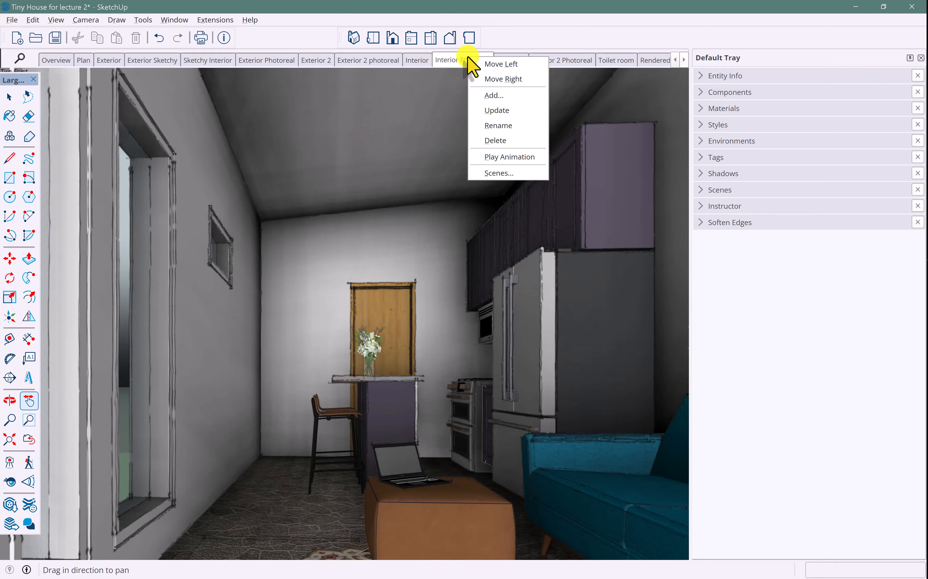
click(512, 112)
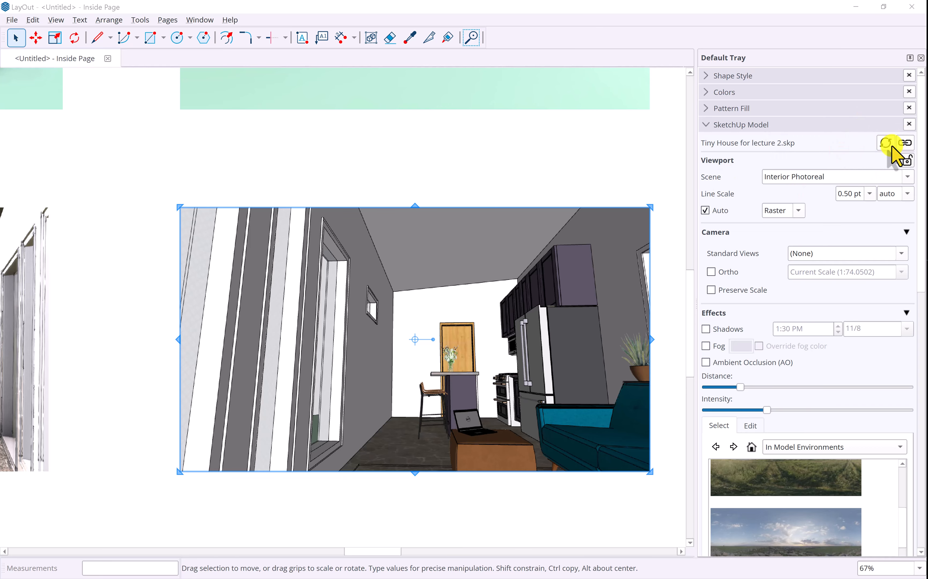
click(884, 142)
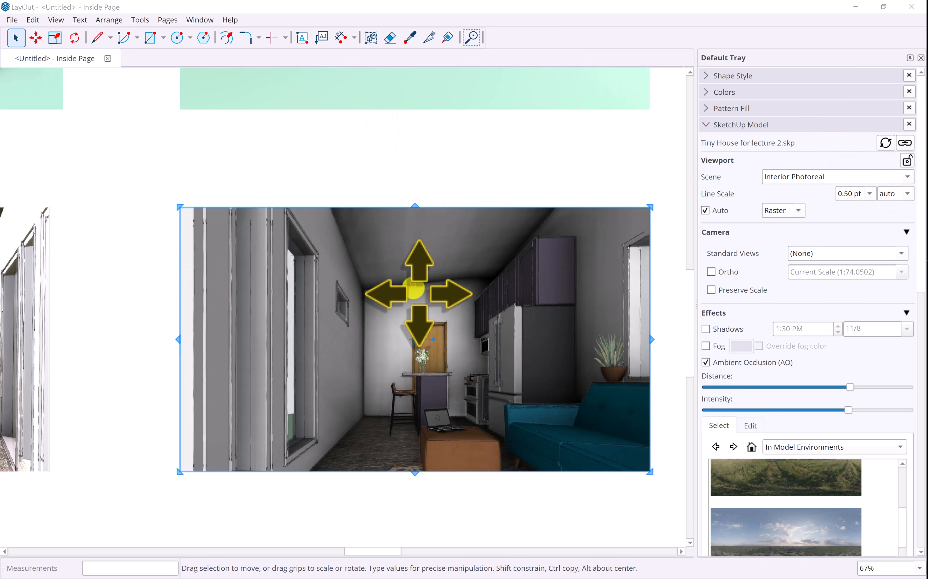
With the scale preserved, crop the upper-right exterior viewport along its bottom, left and right edges to frame the house more tightly
scroll(413, 290, down, 5)
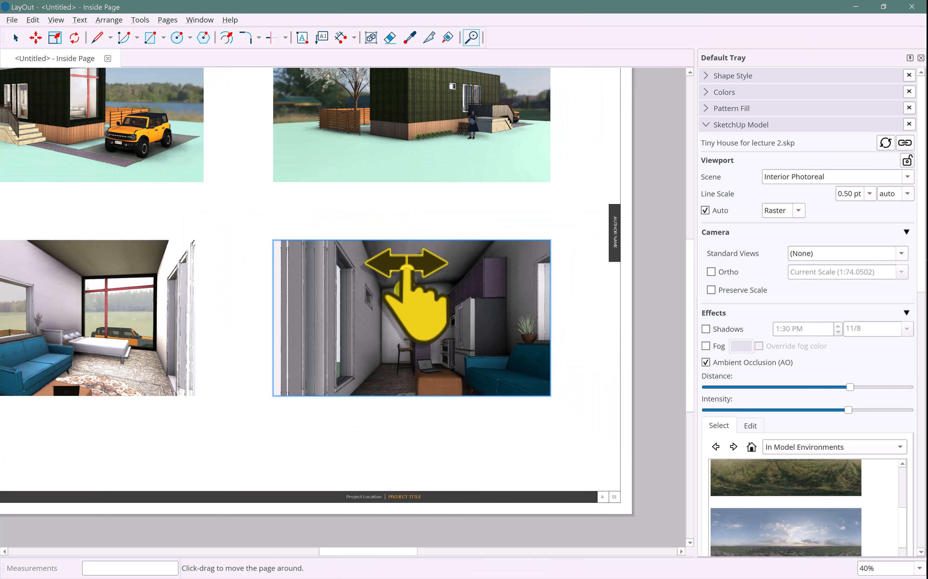
middle_drag(422, 269, 465, 313)
scroll(507, 210, up, 1)
middle_drag(507, 210, 472, 219)
click(472, 219)
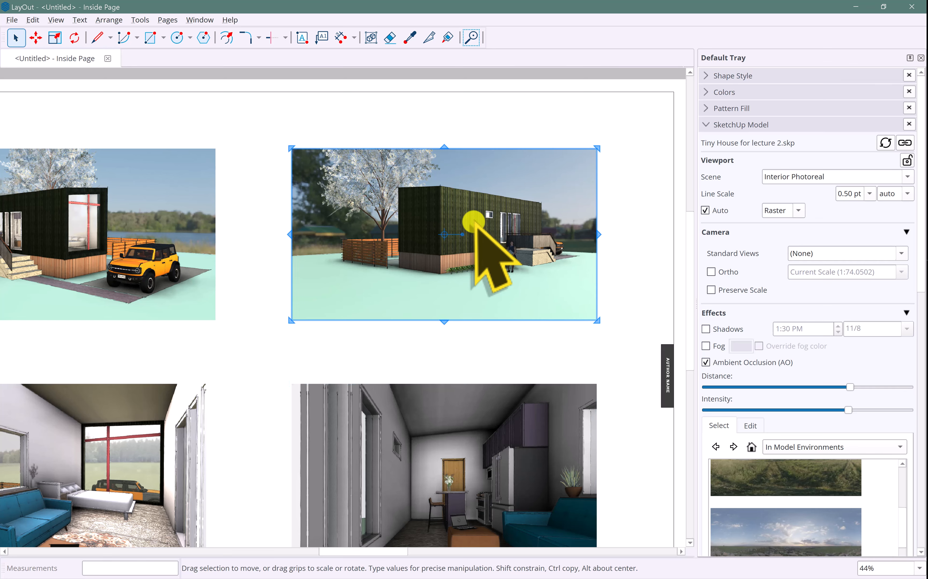
scroll(492, 258, up, 3)
middle_drag(491, 266, 473, 266)
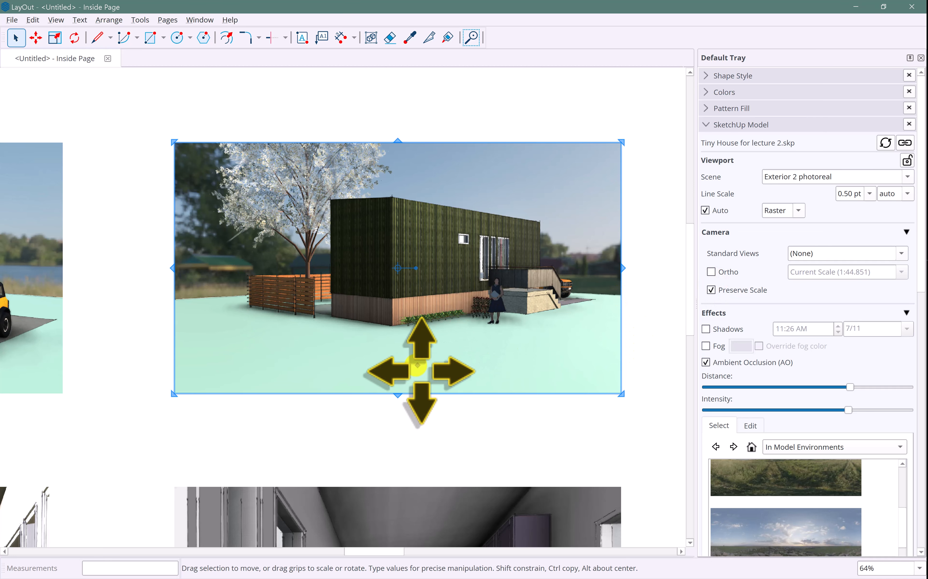
drag(399, 395, 402, 352)
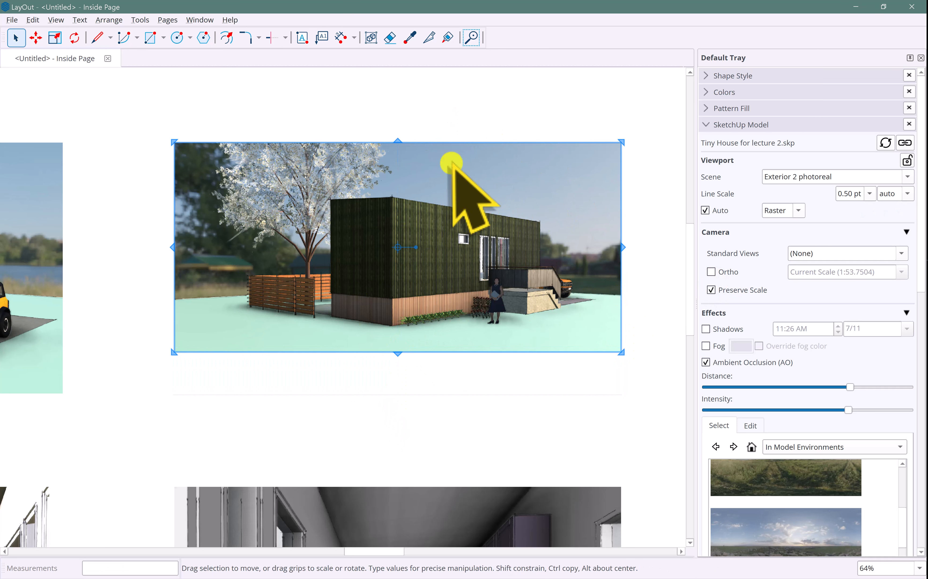
drag(175, 255, 203, 254)
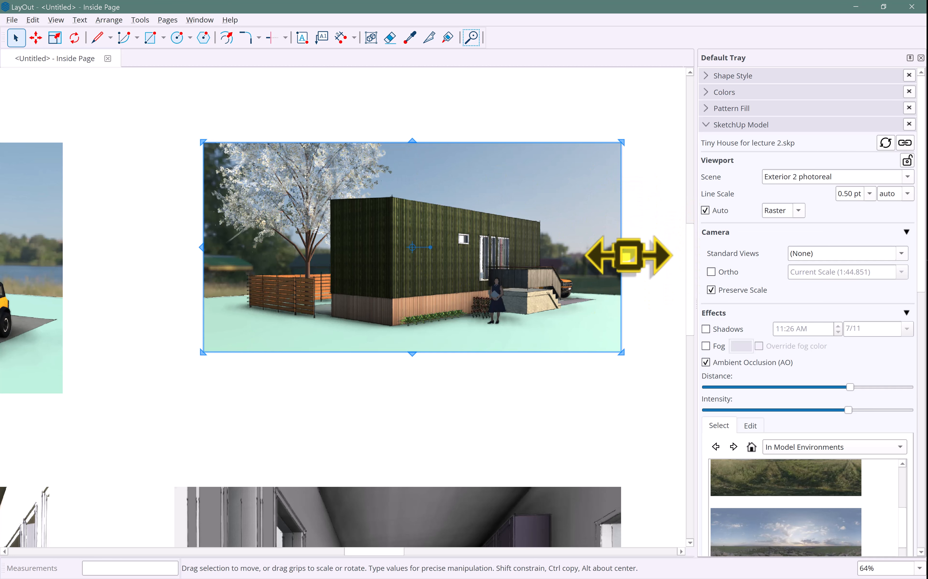
drag(626, 253, 603, 252)
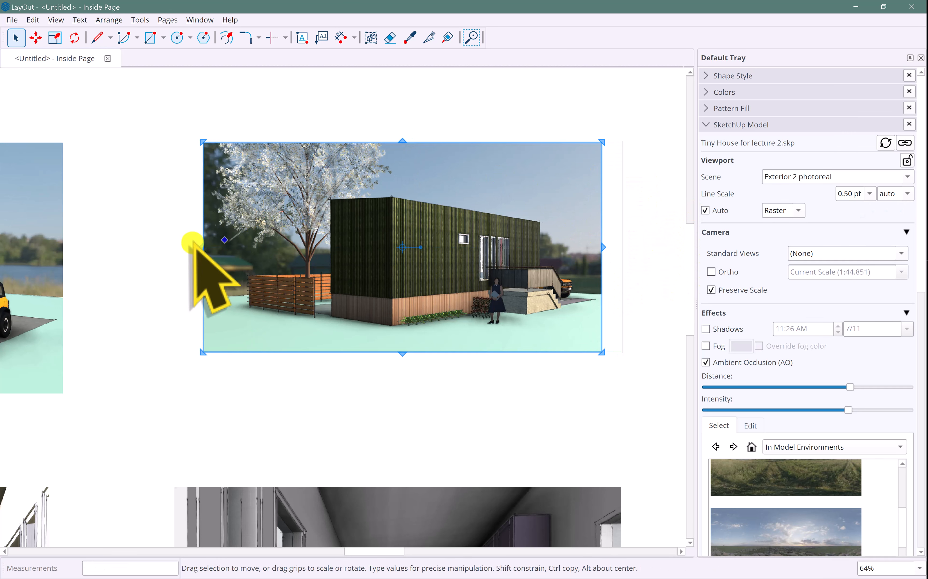
drag(202, 248, 232, 253)
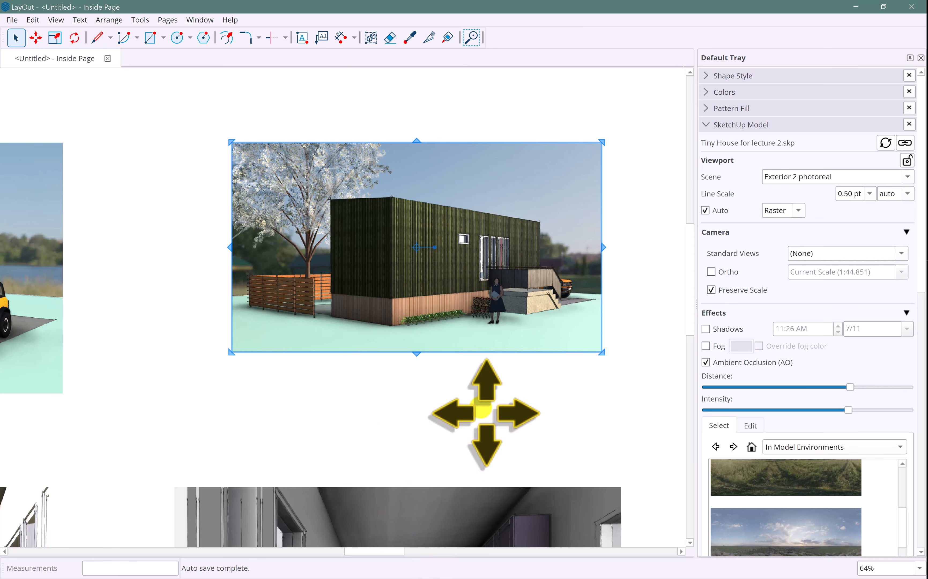
scroll(489, 408, down, 3)
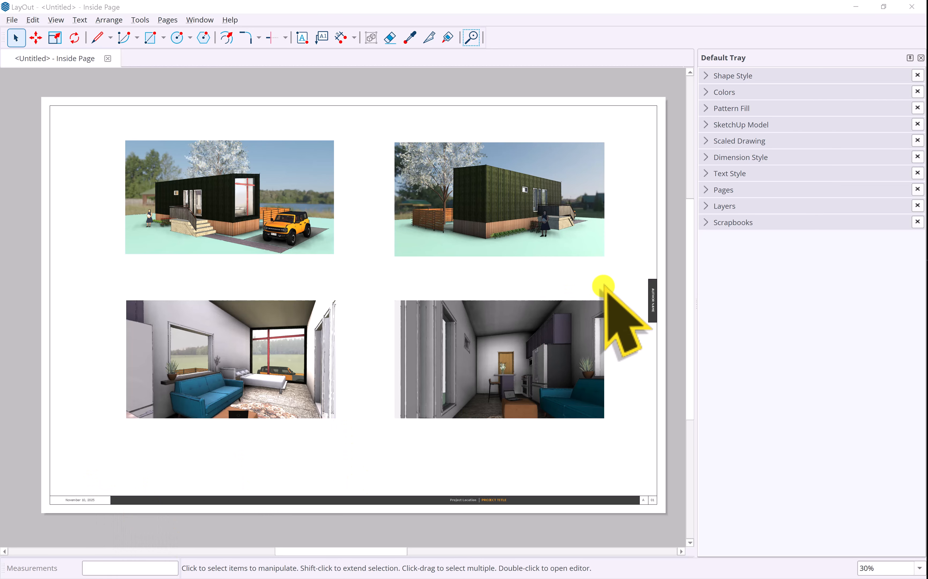
Move the vertical author name label from the page's right border to the blank space above the bottom title bar
click(653, 303)
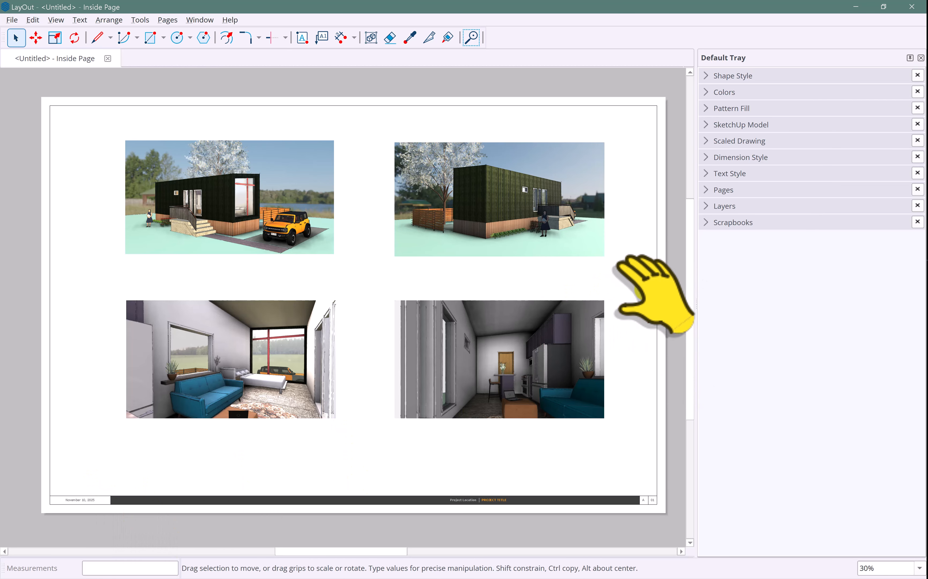
scroll(603, 394, up, 3)
middle_drag(603, 388, 582, 266)
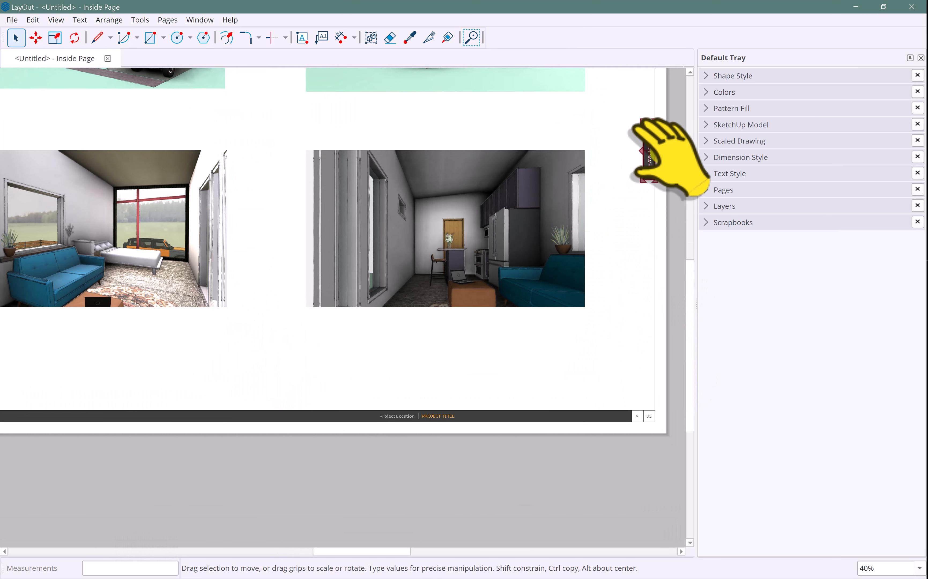
drag(651, 135, 237, 400)
scroll(235, 391, up, 2)
scroll(235, 391, up, 1)
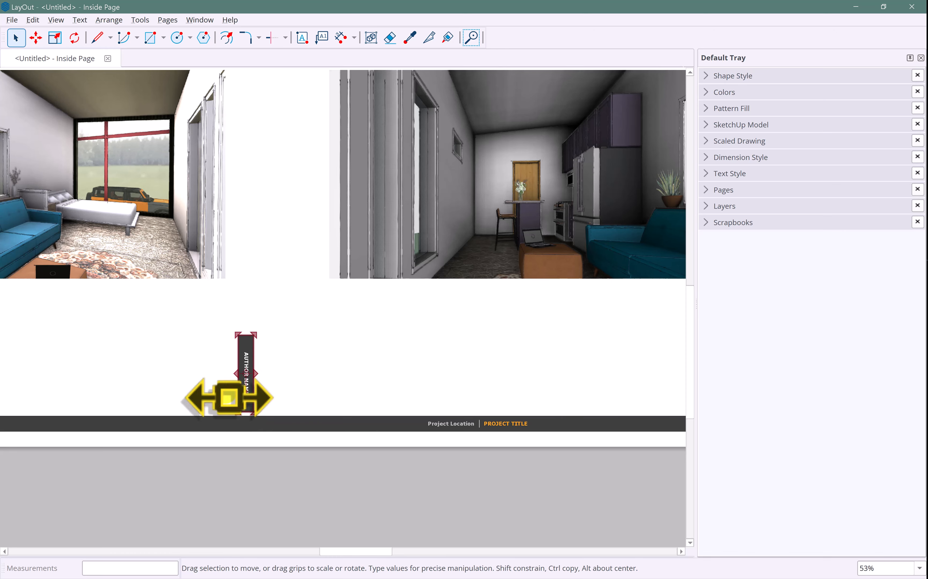
Rotate the author name label to horizontal and place it in the bottom title bar just beside the date
drag(237, 389, 325, 381)
scroll(240, 383, up, 2)
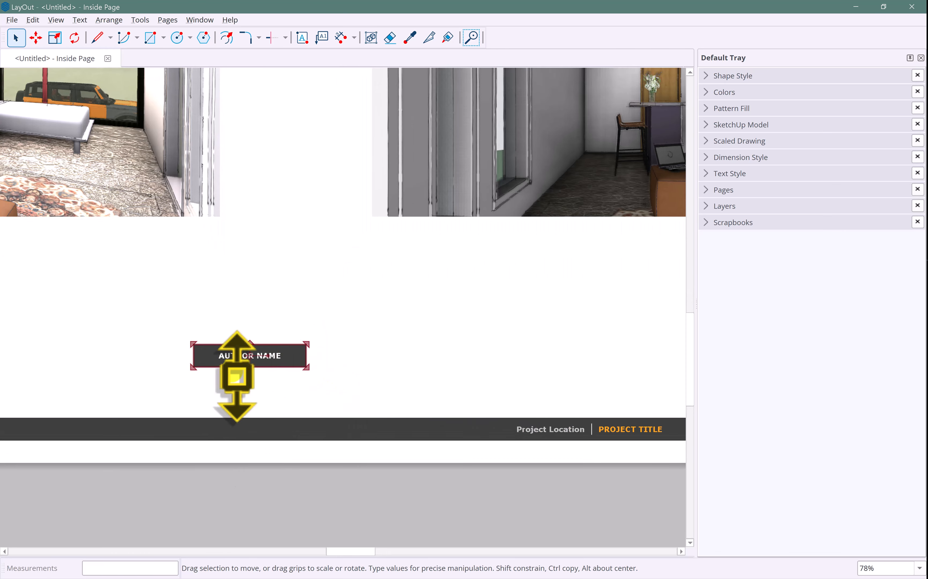
middle_drag(393, 332, 590, 251)
scroll(498, 265, down, 1)
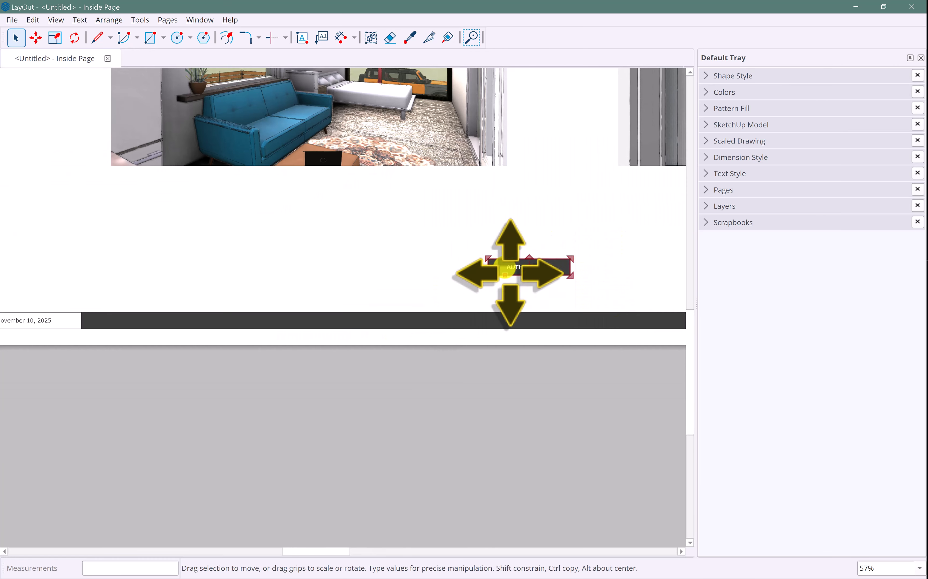
drag(508, 268, 128, 316)
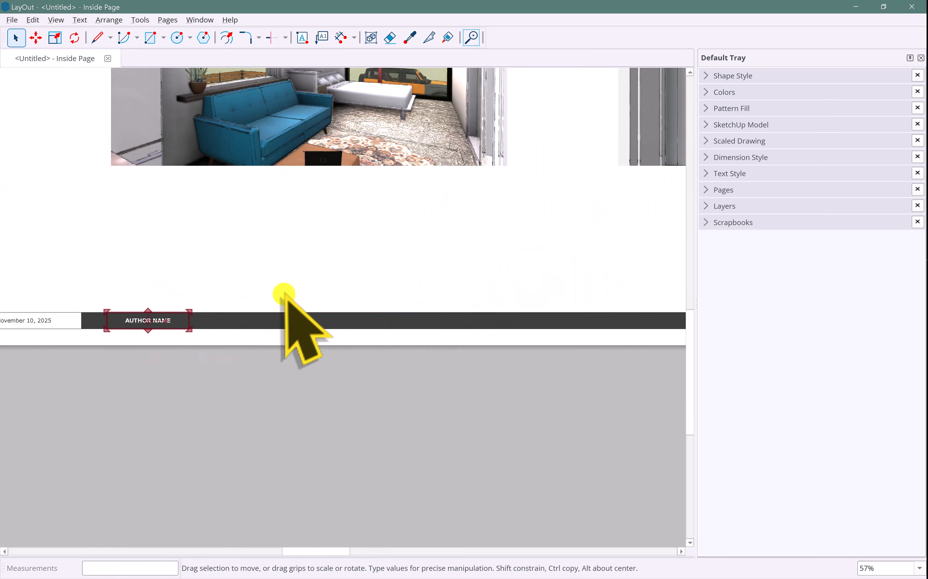
scroll(433, 303, down, 2)
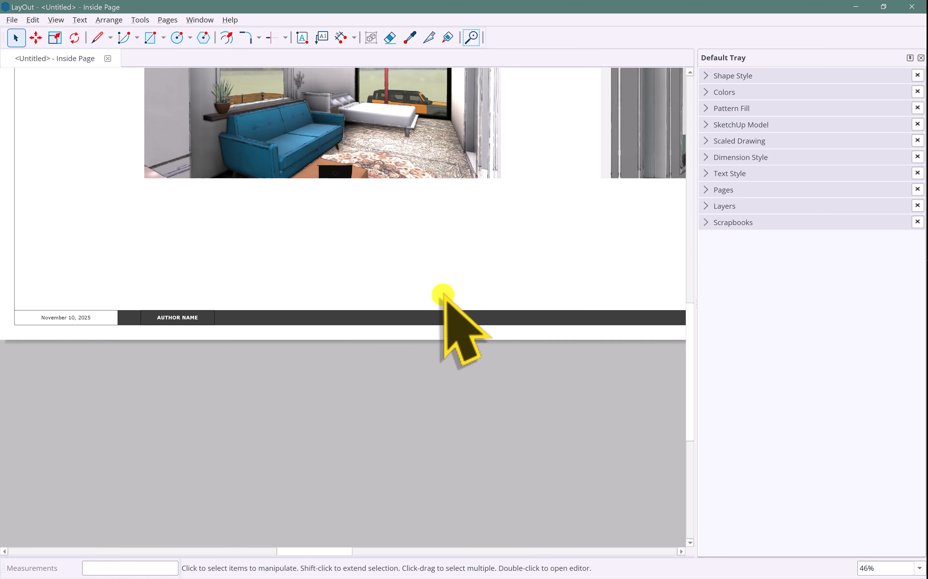
Select the line along the title bar's upper edge and review its shape style and stroke width options
click(451, 314)
scroll(475, 310, down, 1)
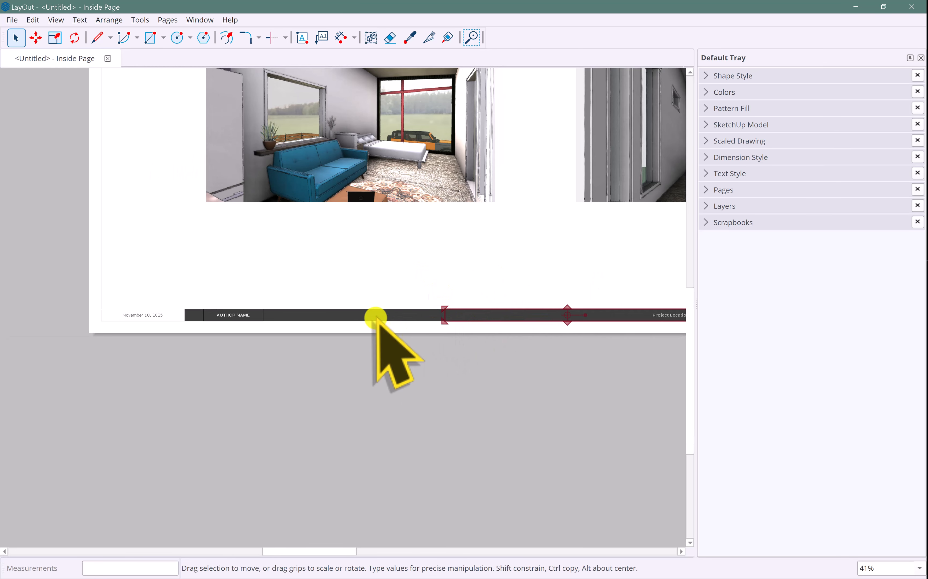
click(379, 314)
click(383, 316)
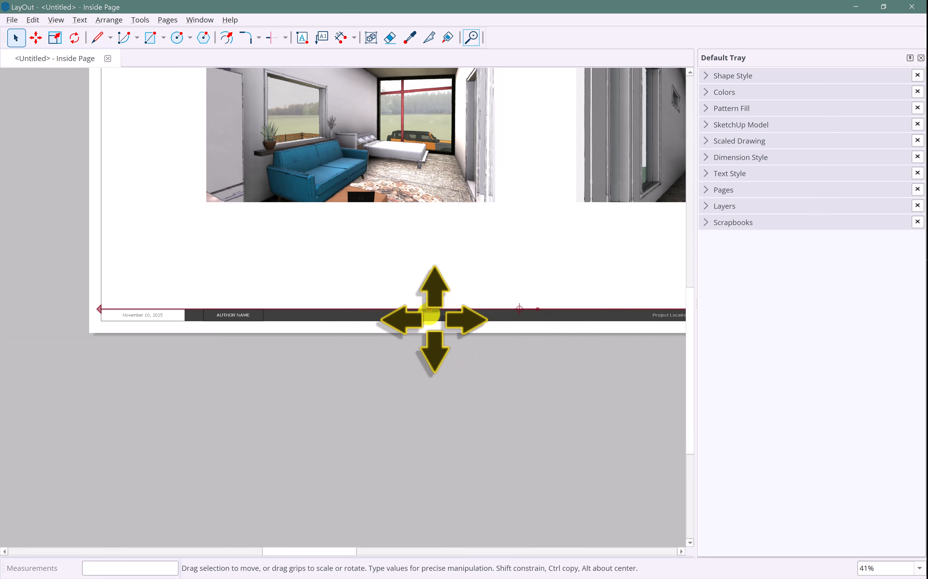
scroll(432, 319, down, 3)
middle_drag(425, 320, 248, 336)
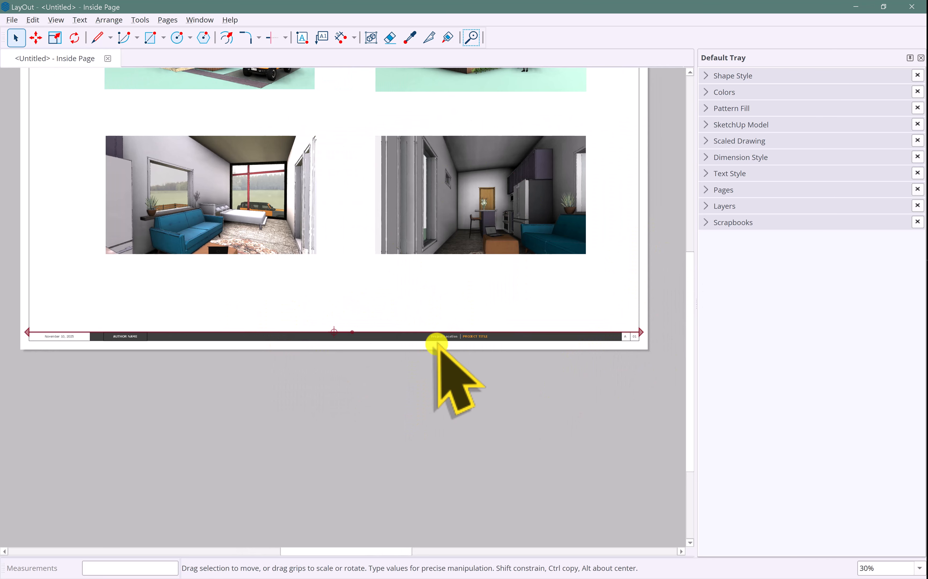
click(707, 76)
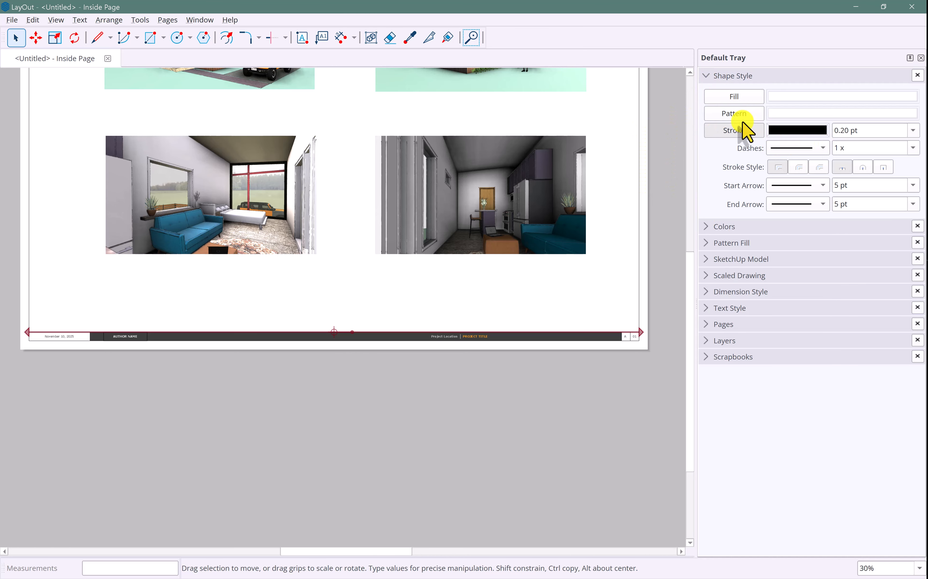
click(914, 132)
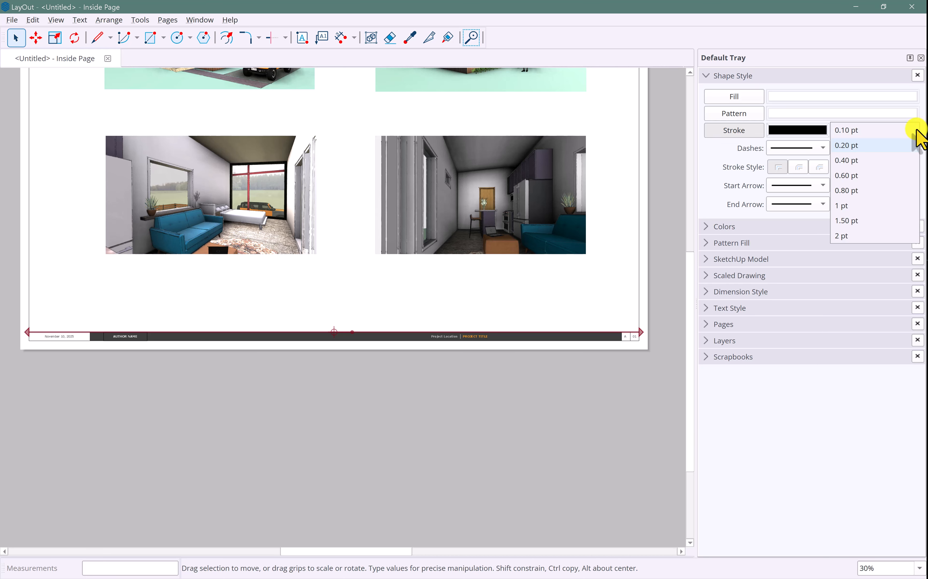
click(917, 130)
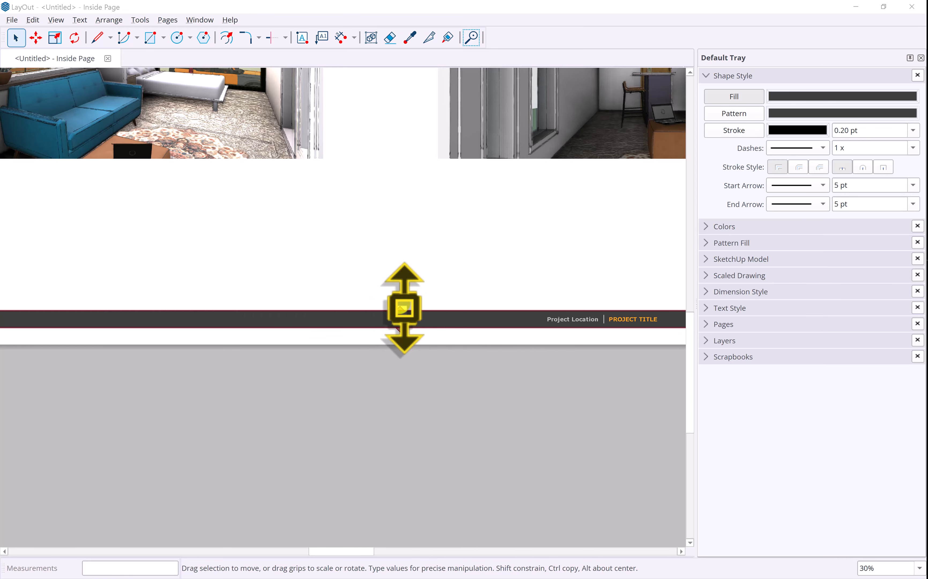
Extend the dark title bar upward to make it taller and lighten its fill to grey at 63% brightness
drag(404, 302, 425, 301)
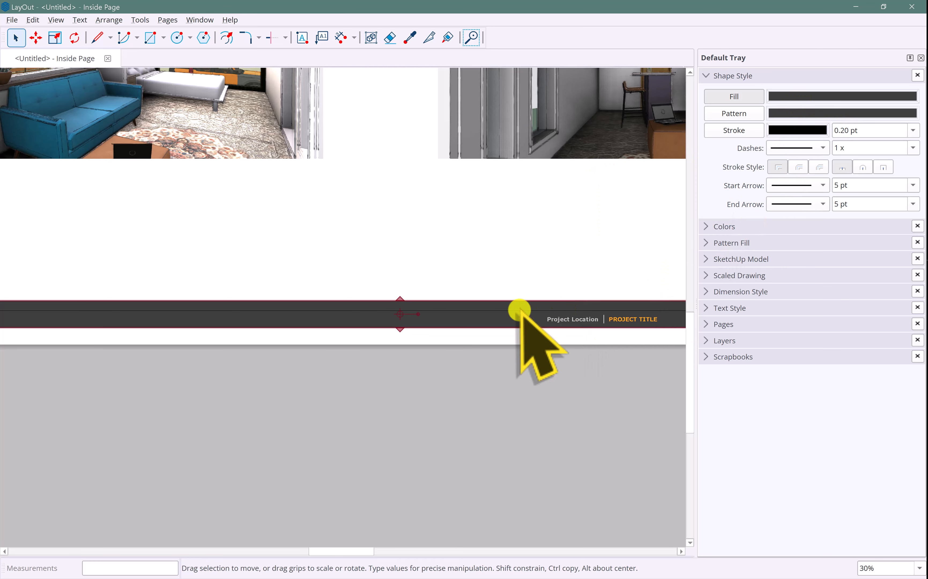
click(813, 98)
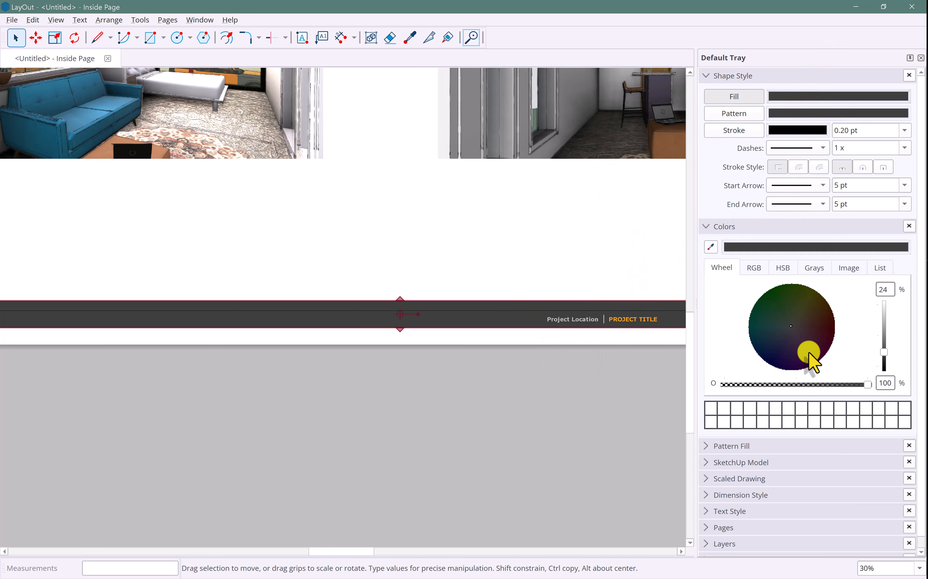
drag(888, 360, 885, 330)
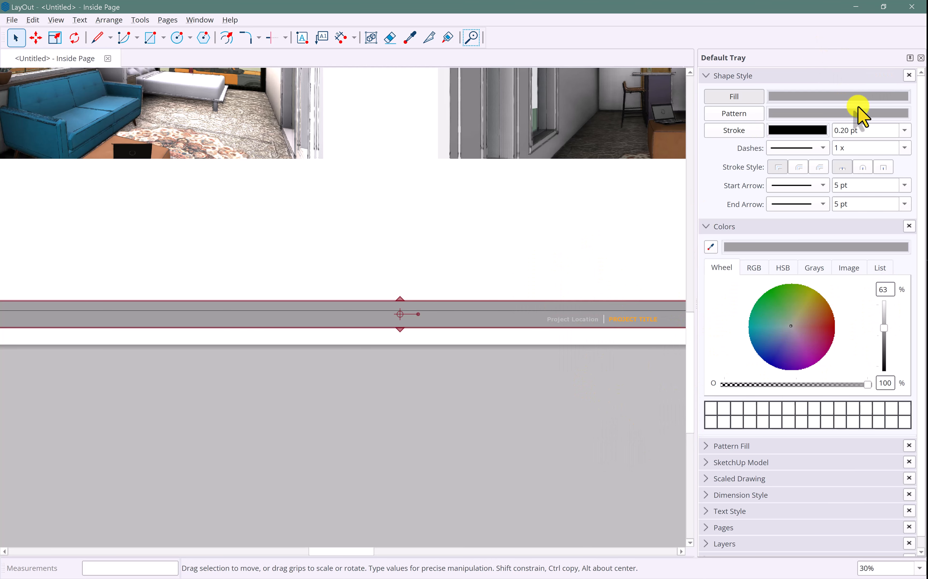
Examine the date, author name label and grey title bar up close, and the overall page layout
click(543, 400)
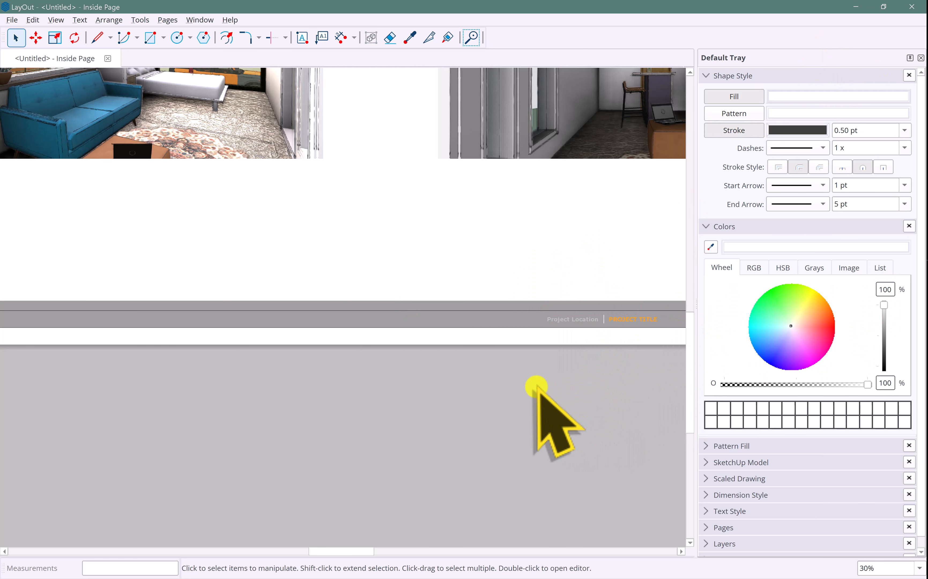
scroll(532, 364, up, 2)
scroll(201, 368, down, 2)
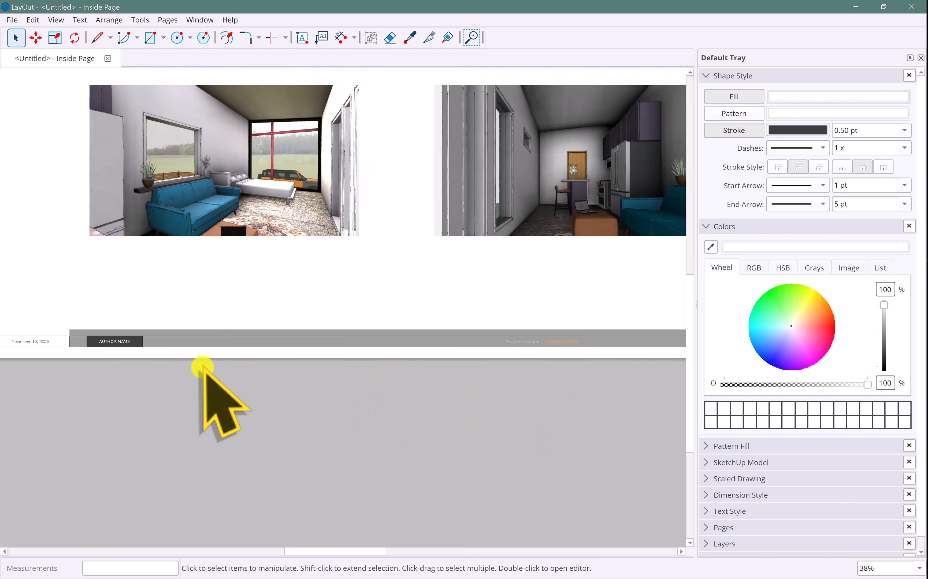
click(170, 366)
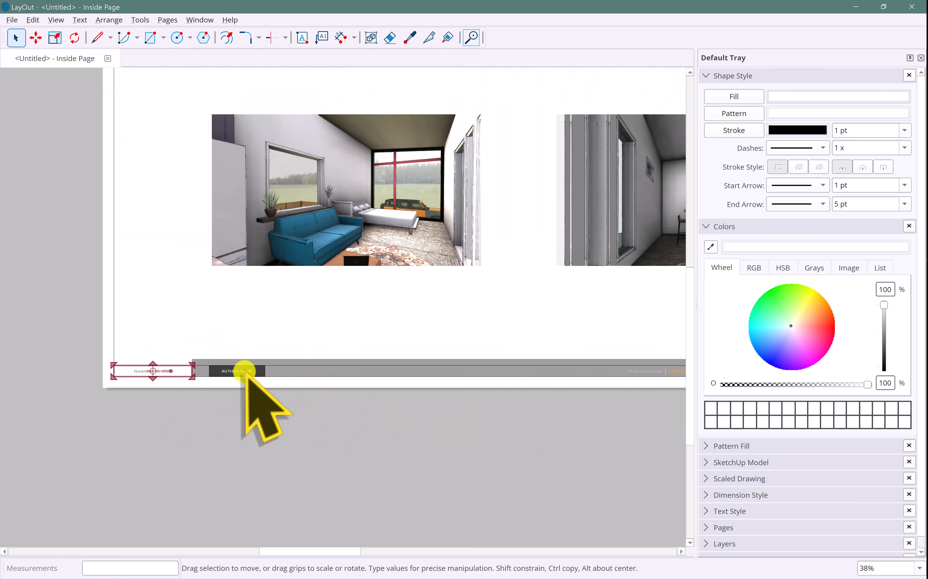
drag(346, 373, 344, 343)
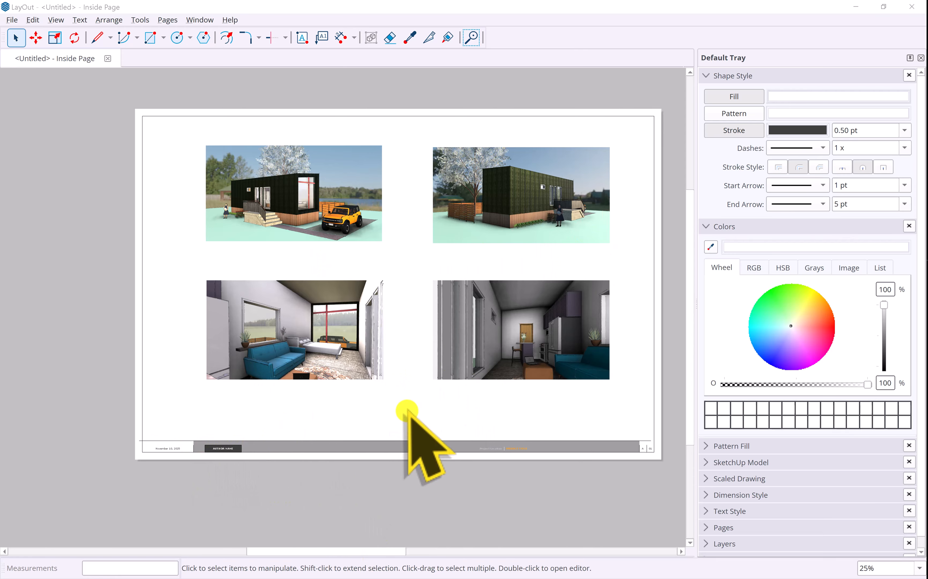
scroll(166, 424, up, 5)
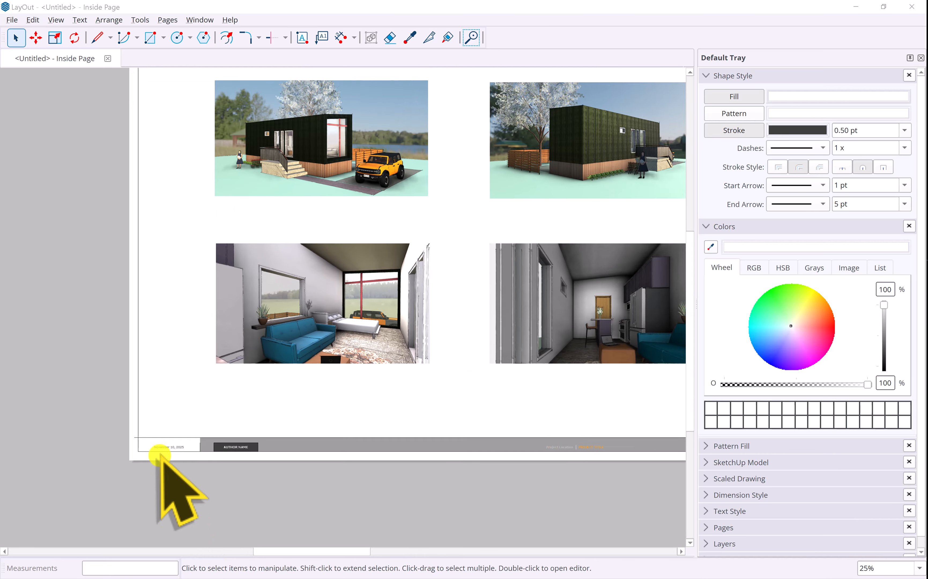
scroll(160, 456, down, 5)
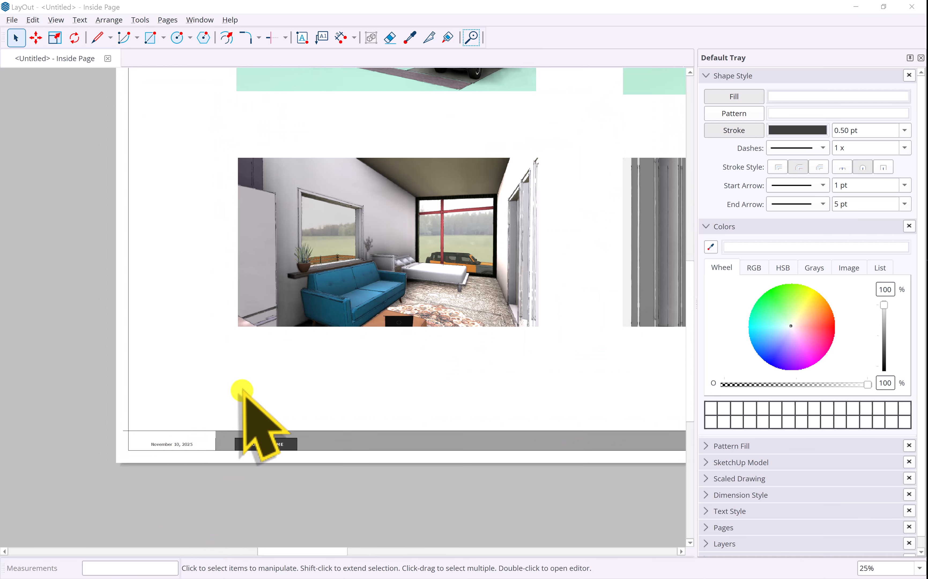
middle_drag(333, 245, 242, 332)
scroll(352, 324, up, 1)
middle_drag(352, 325, 357, 268)
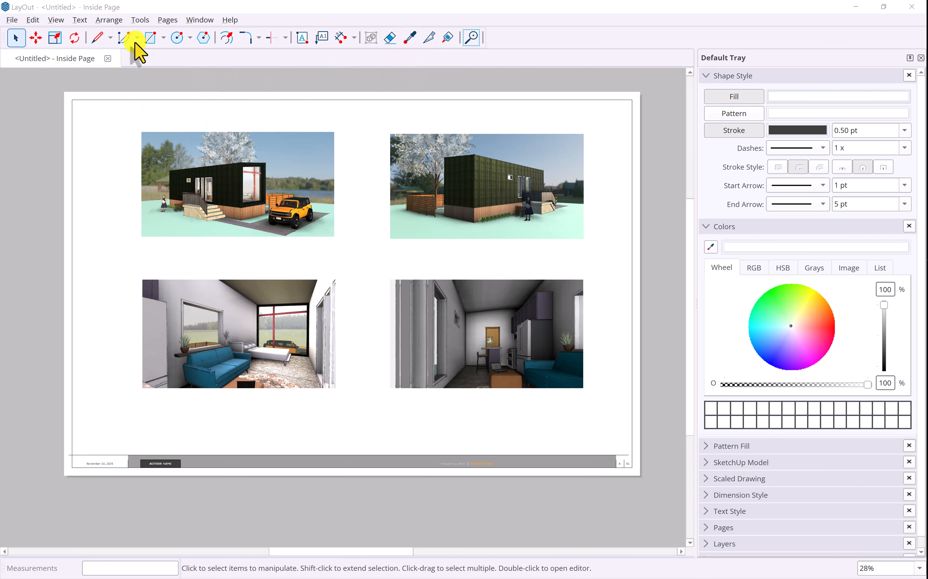
Draw a rectangle over the blue-sofa interior view matching its edges, and turn off the rectangle's fill
click(149, 40)
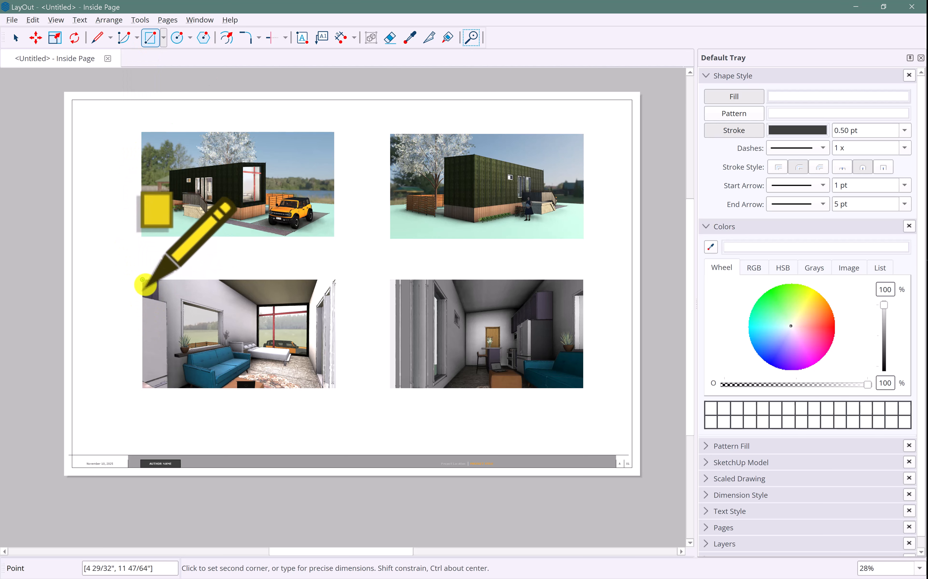
drag(142, 282, 332, 389)
click(15, 40)
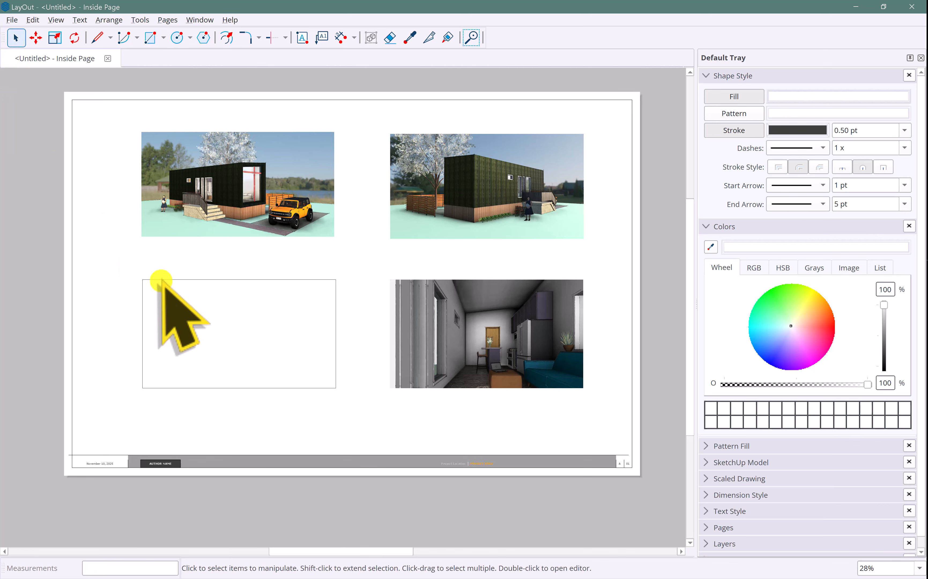
click(217, 362)
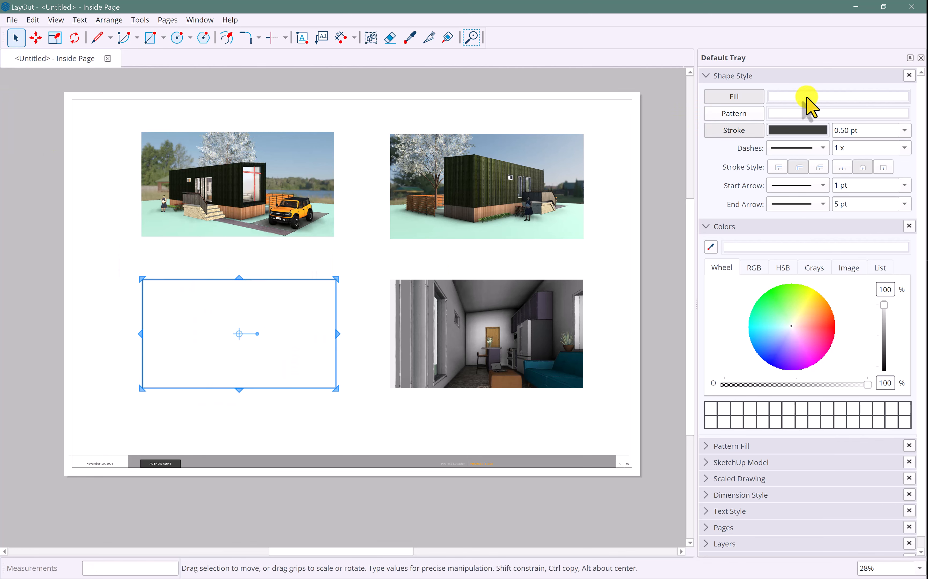
click(741, 96)
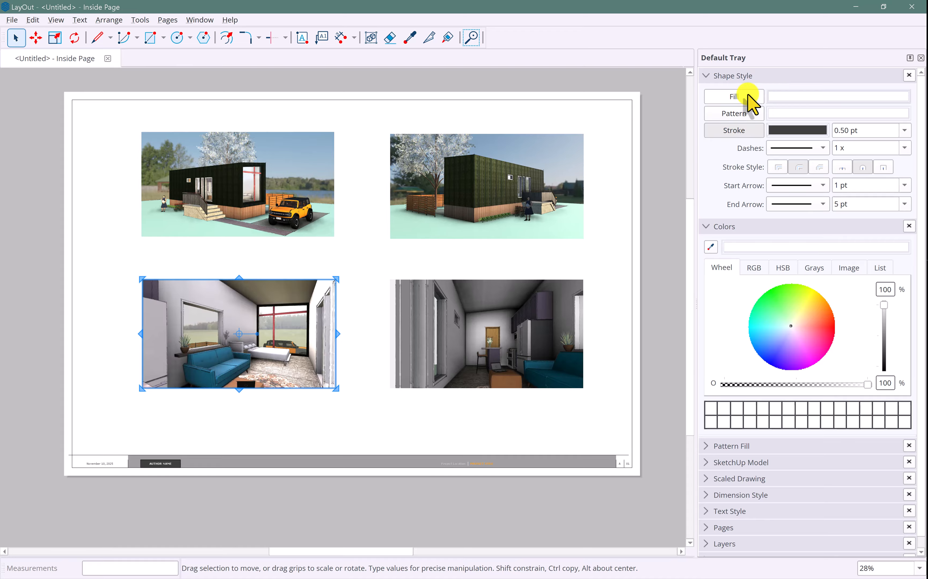
Set the rectangular frame's stroke colour to black at 0% brightness and its stroke width to 4 pt
click(802, 131)
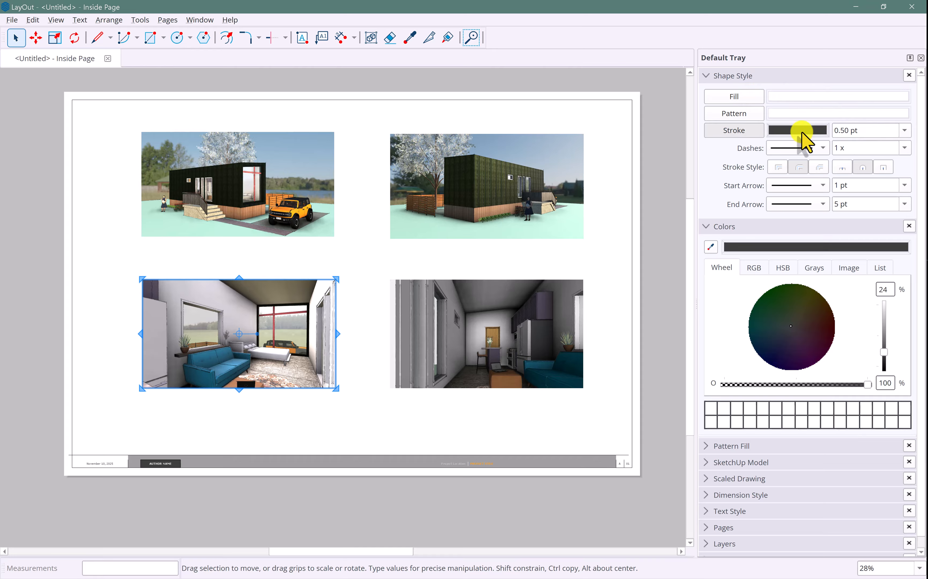
drag(883, 353, 877, 344)
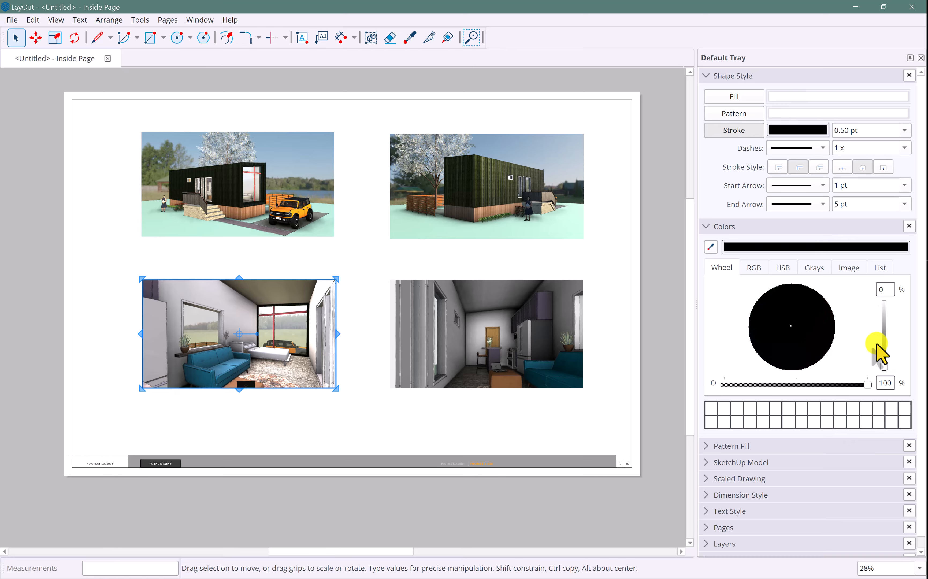
click(905, 132)
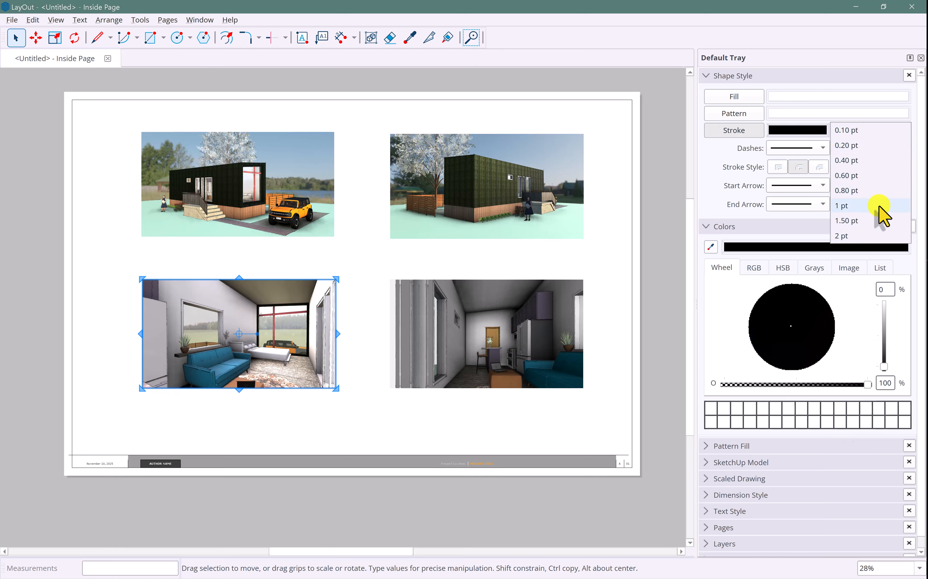
click(867, 236)
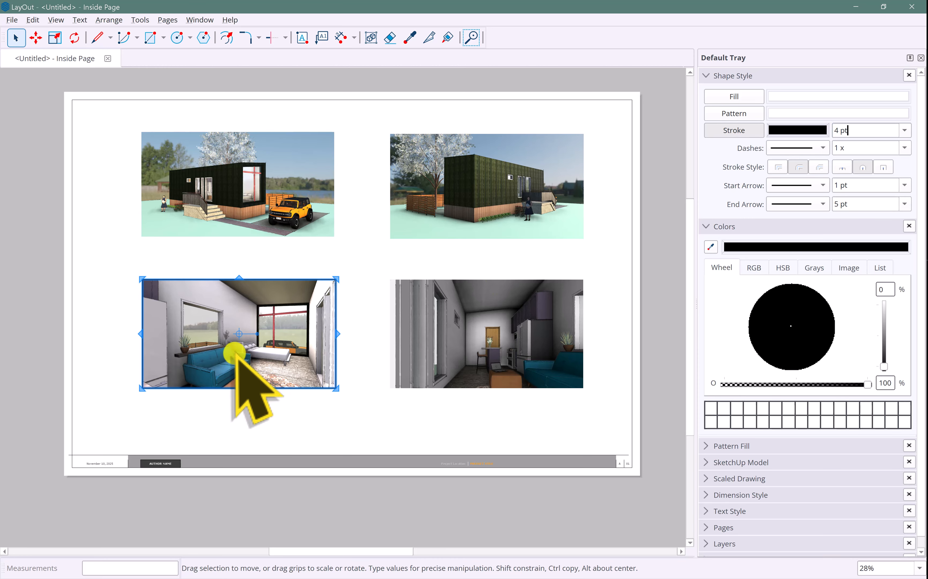
click(257, 425)
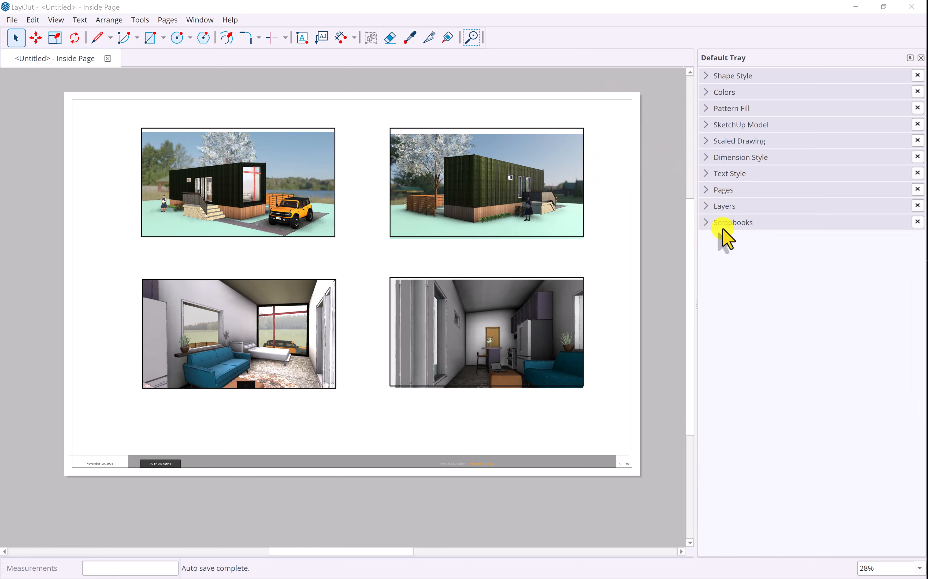
Open the People : Elevation scrapbook
click(708, 224)
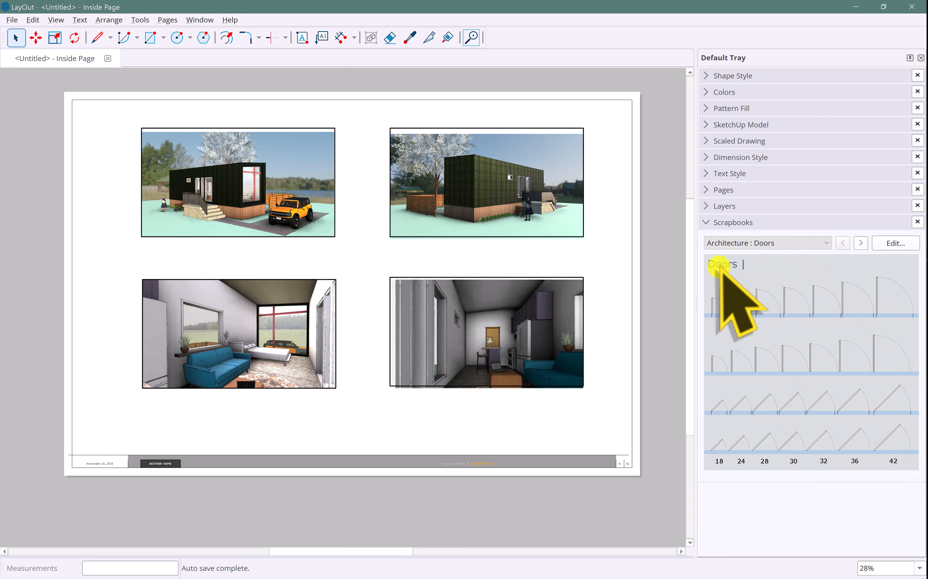
click(827, 247)
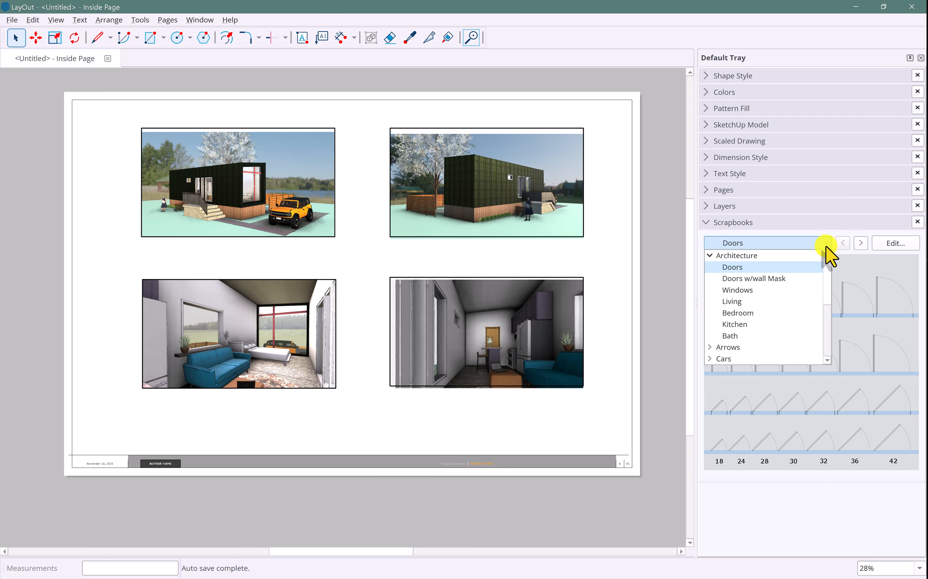
click(828, 347)
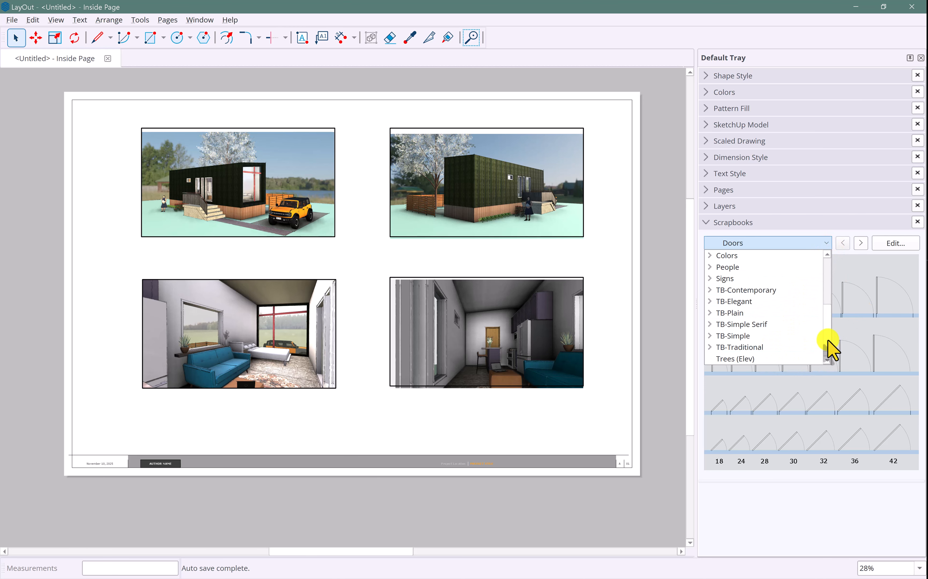
click(740, 267)
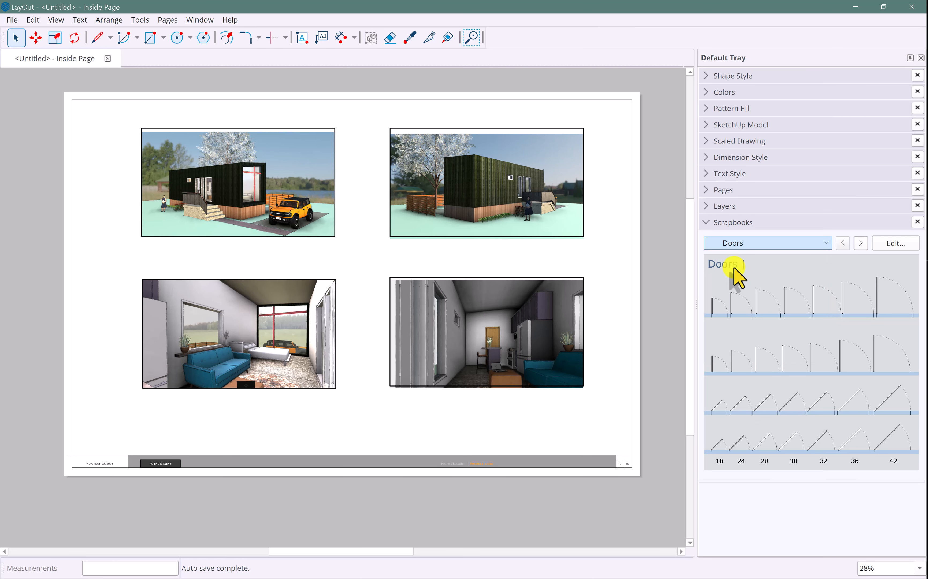
Place the third detailed standing figure from the scrapbook in the kitchen interior view, beside the bar stool
scroll(419, 236, up, 4)
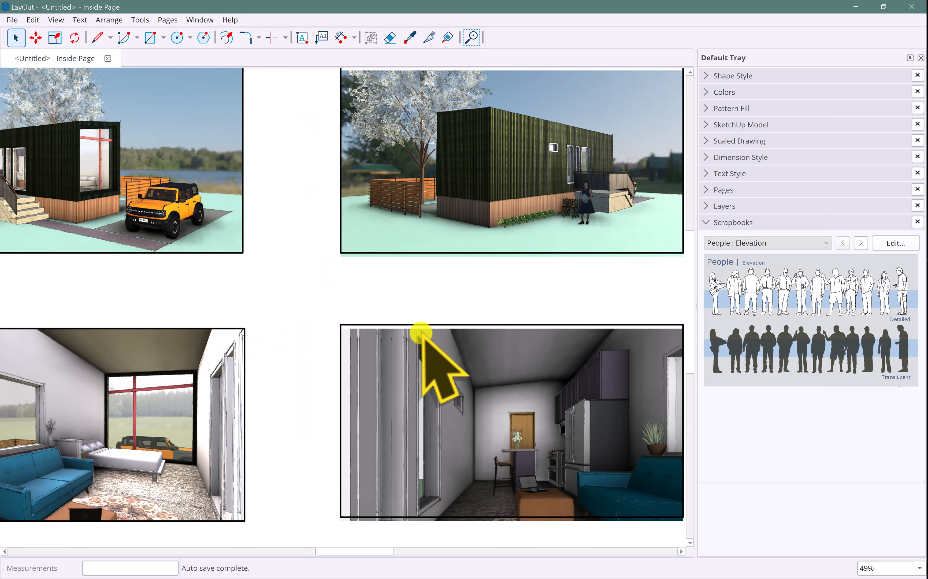
scroll(456, 369, up, 2)
middle_drag(465, 381, 386, 248)
scroll(385, 247, up, 1)
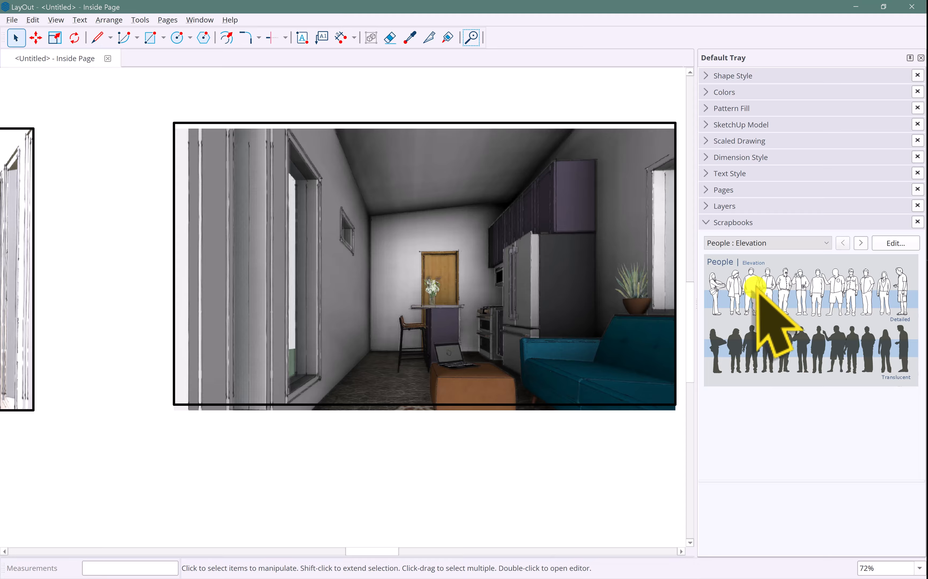
drag(752, 288, 398, 337)
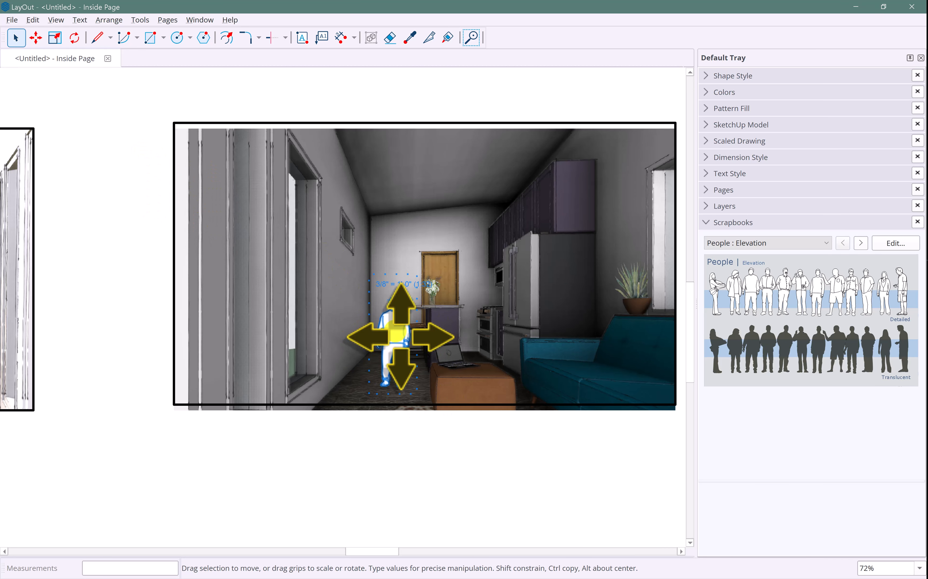
click(388, 278)
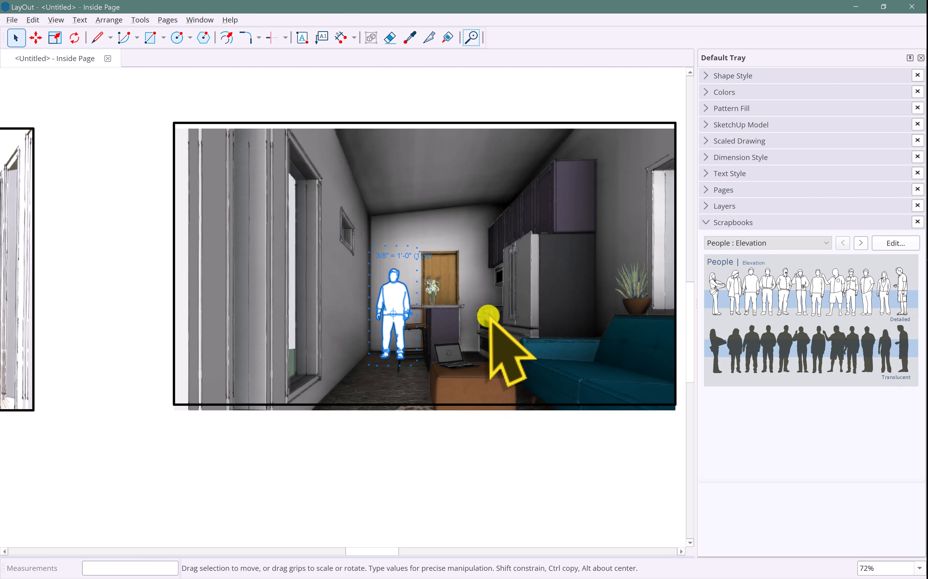
Switch the scrapbook from People to the TB-Contemporary auto-text page
scroll(488, 316, down, 3)
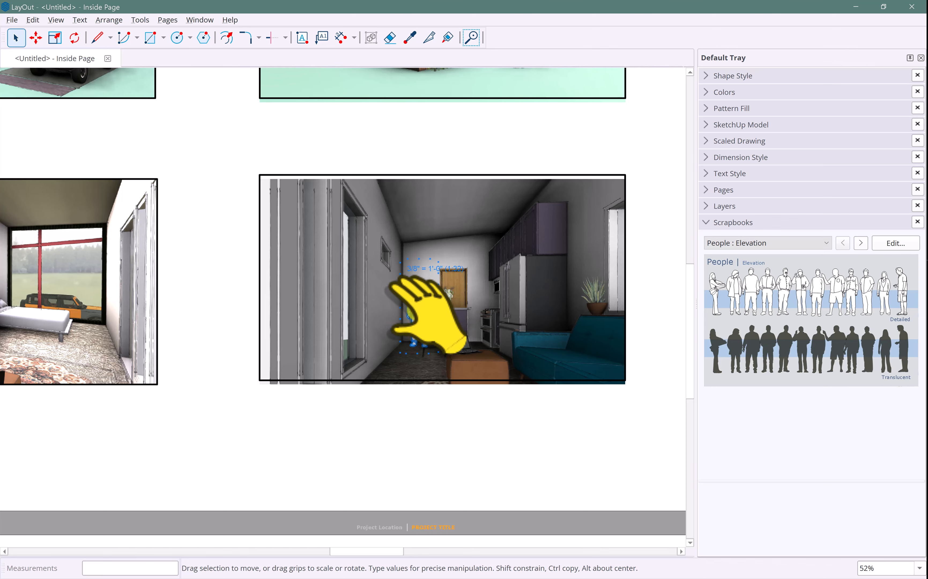
scroll(429, 303, down, 2)
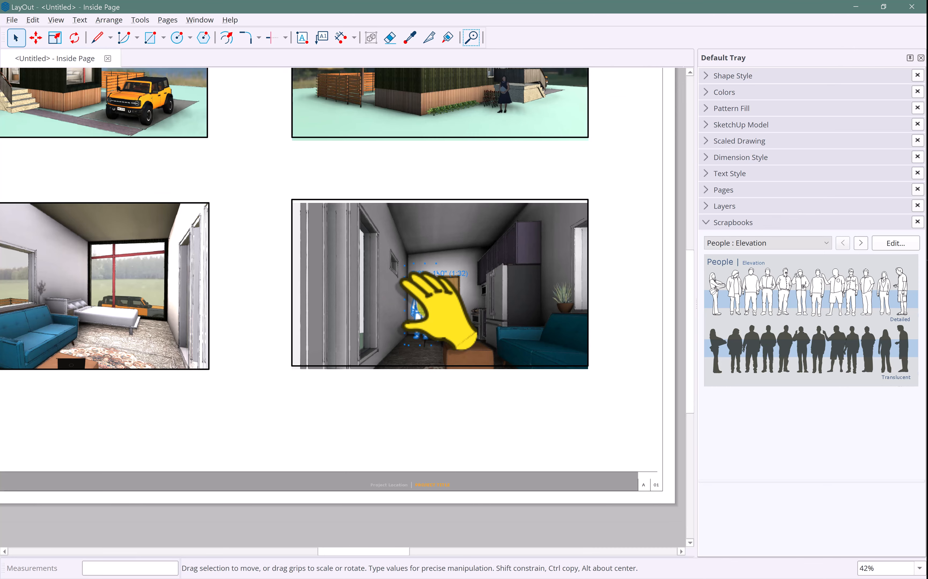
scroll(433, 308, down, 1)
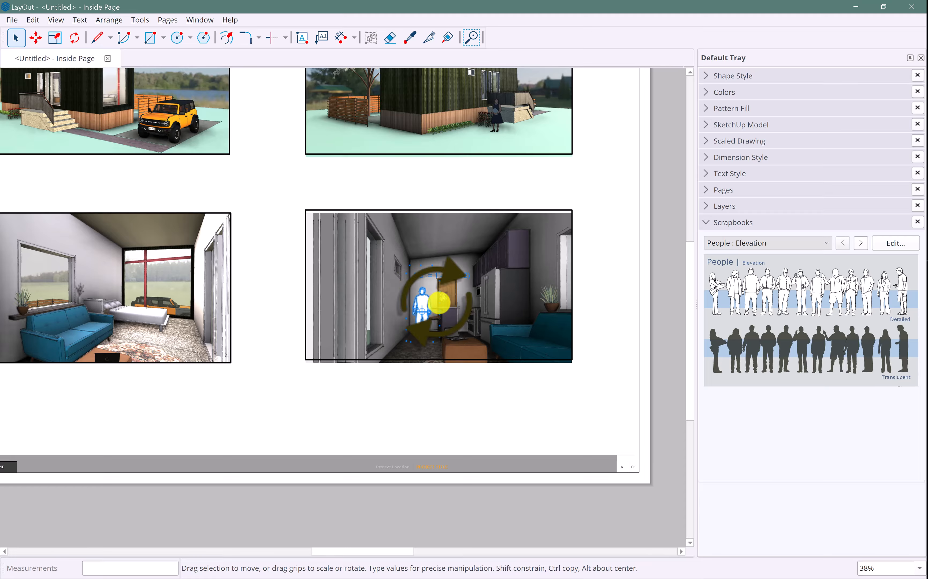
scroll(472, 352, down, 2)
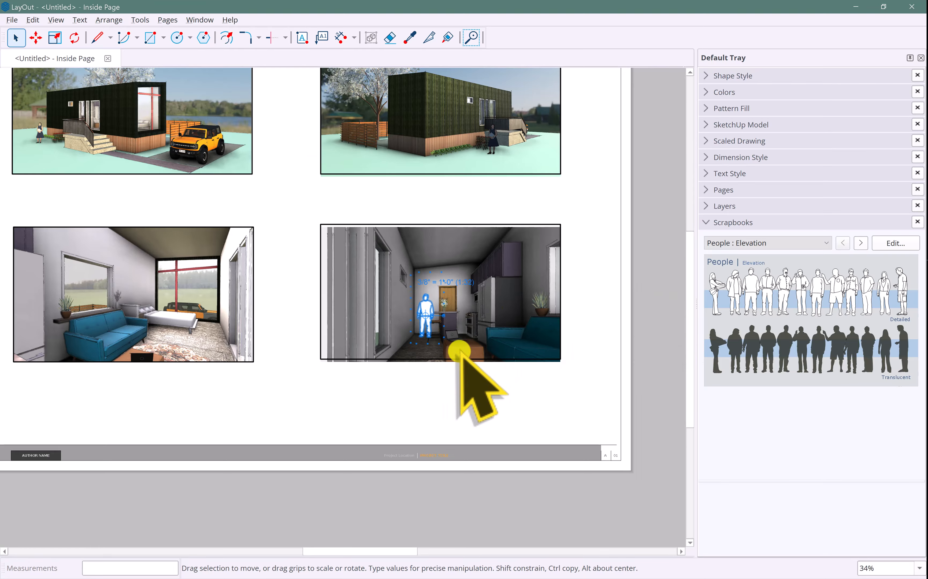
drag(466, 345, 482, 375)
scroll(479, 399, up, 1)
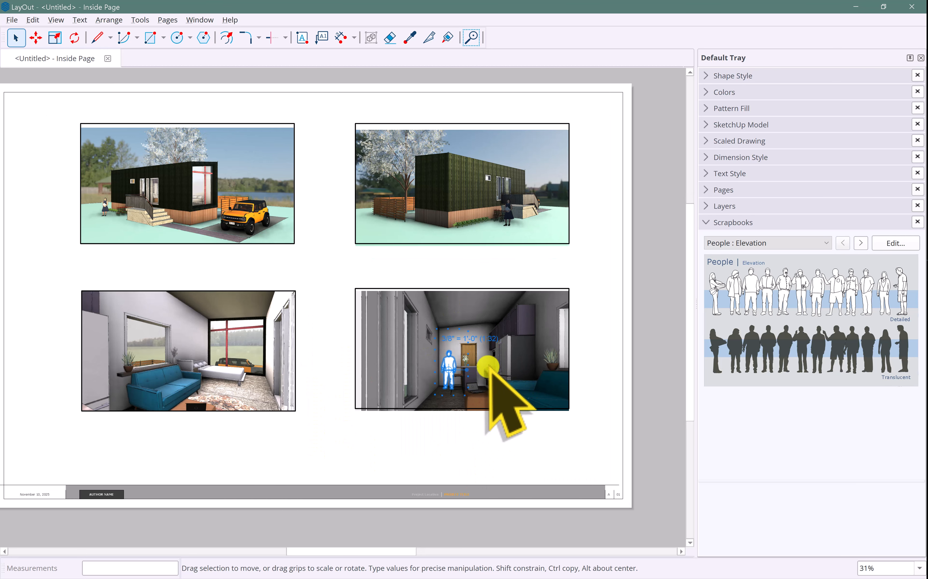
click(826, 242)
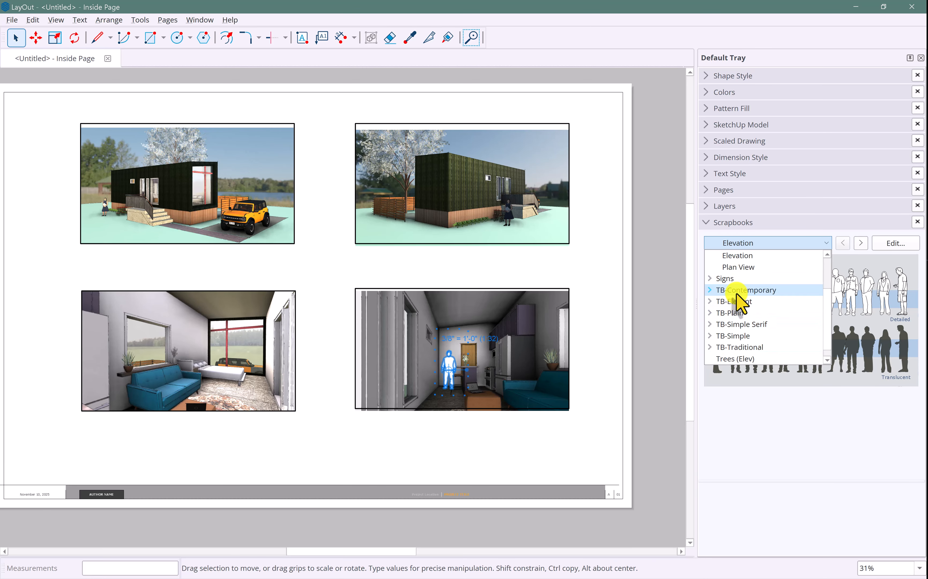
click(712, 290)
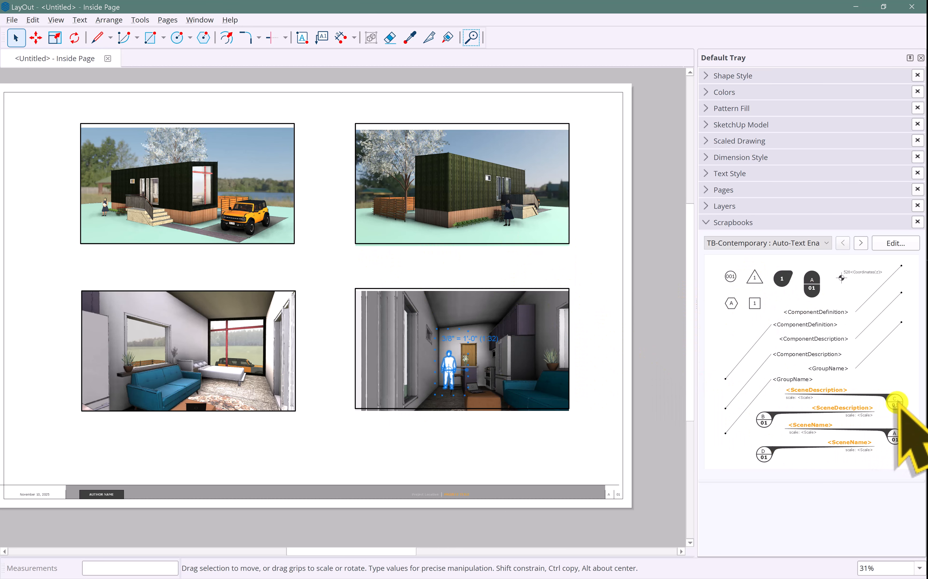
Place the <SceneDescription> label with the C/01 marker below the kitchen interior view, aligned with the frame's right edge
drag(895, 399, 527, 432)
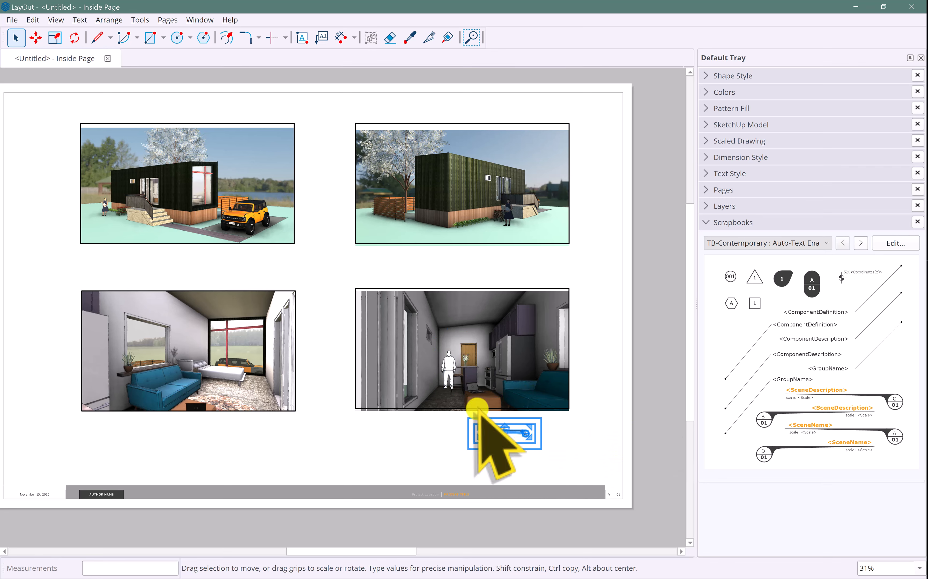
drag(503, 433, 506, 433)
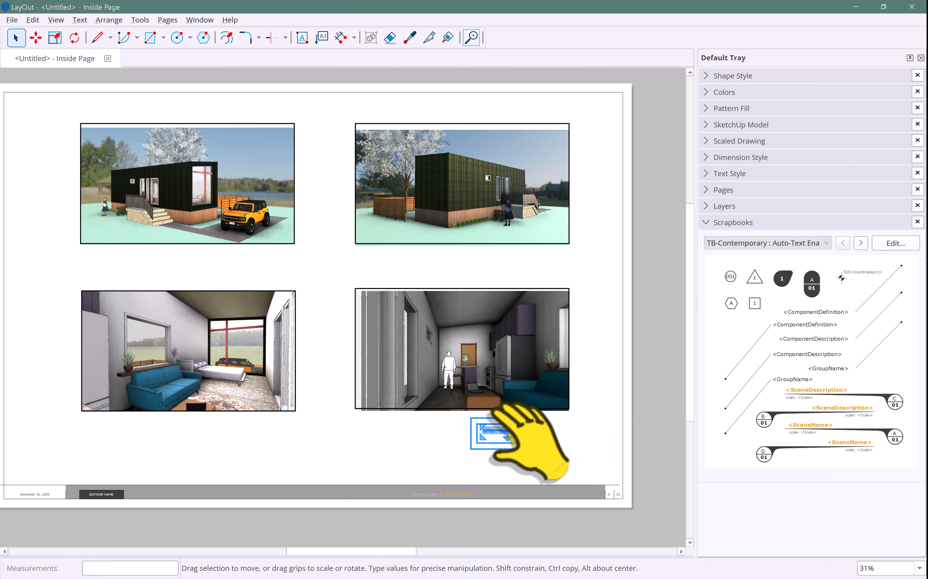
scroll(525, 434, up, 3)
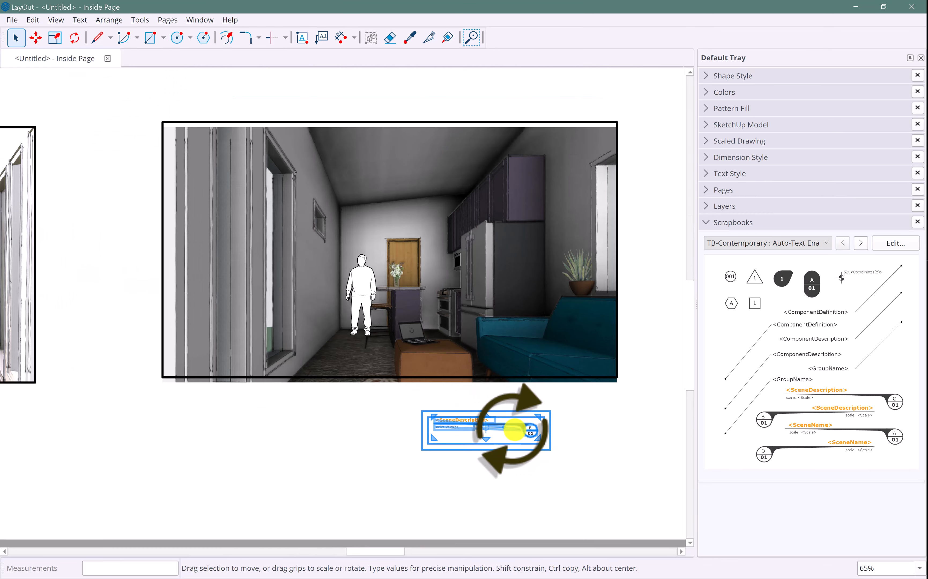
drag(518, 425, 581, 406)
click(583, 407)
scroll(482, 394, down, 4)
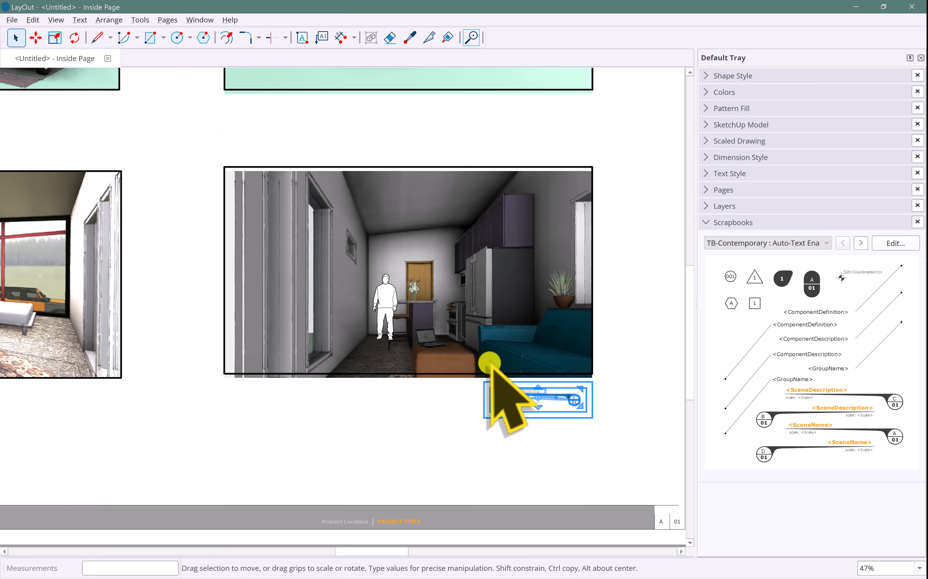
Stamp copies of the scene description label below the other three views and one extra copy just above the titleblock
scroll(492, 379, down, 1)
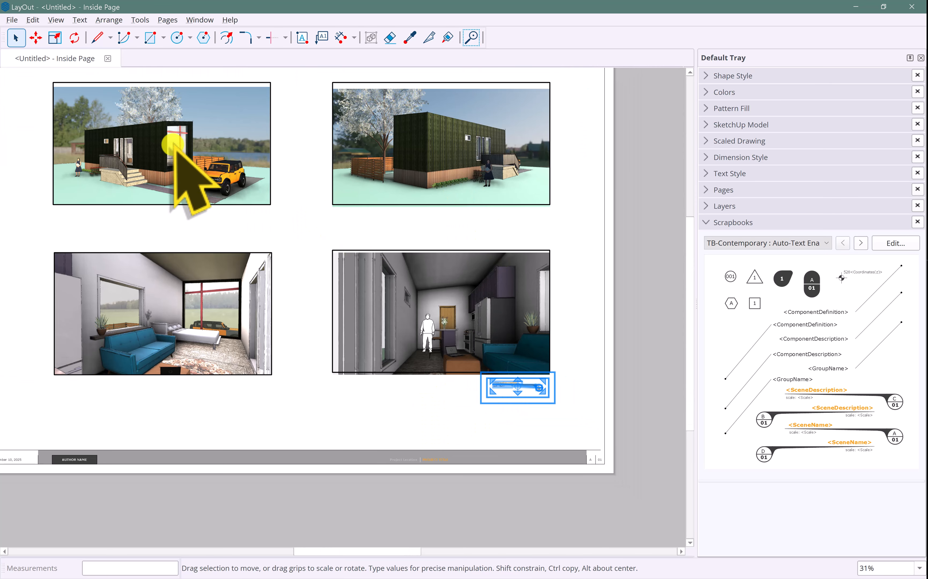
click(35, 37)
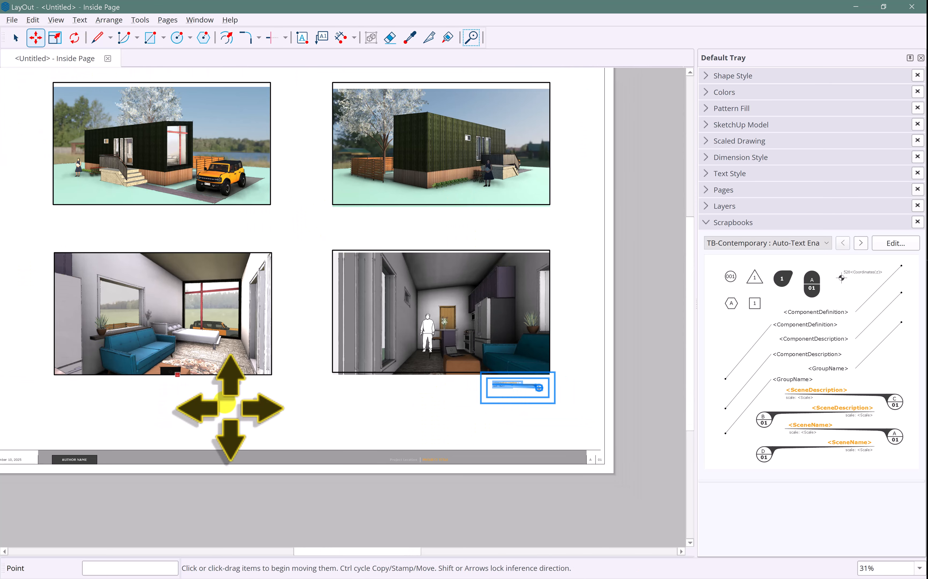
key(ctrl)
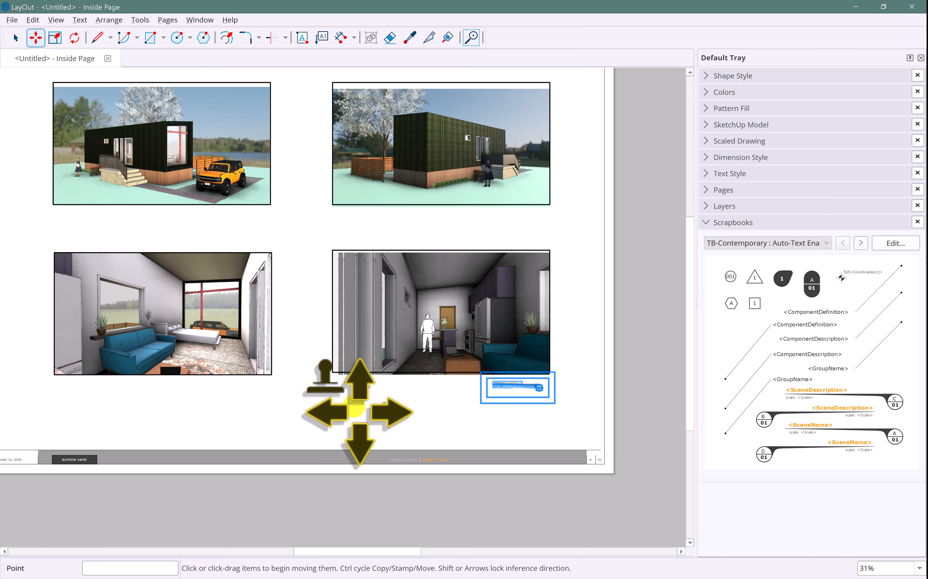
click(532, 393)
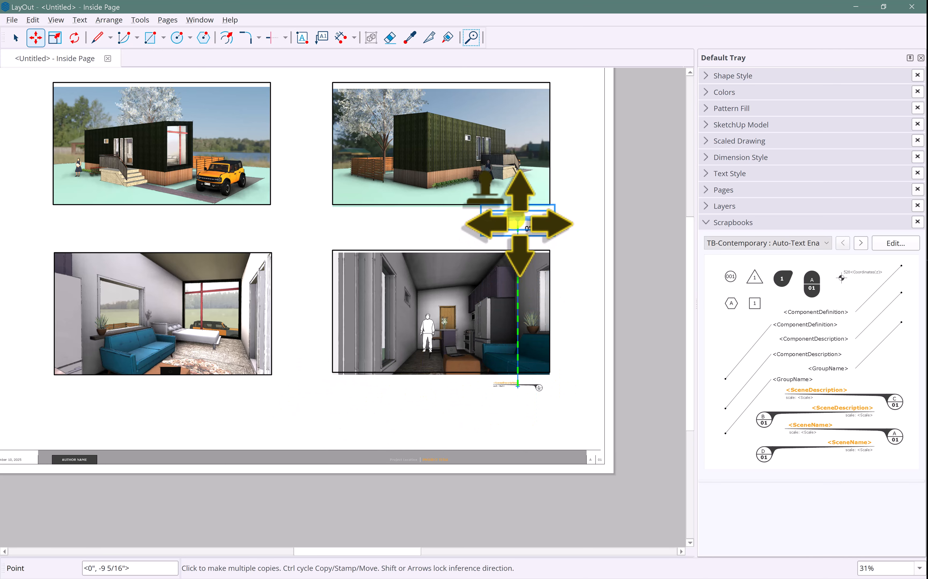
click(520, 223)
click(222, 227)
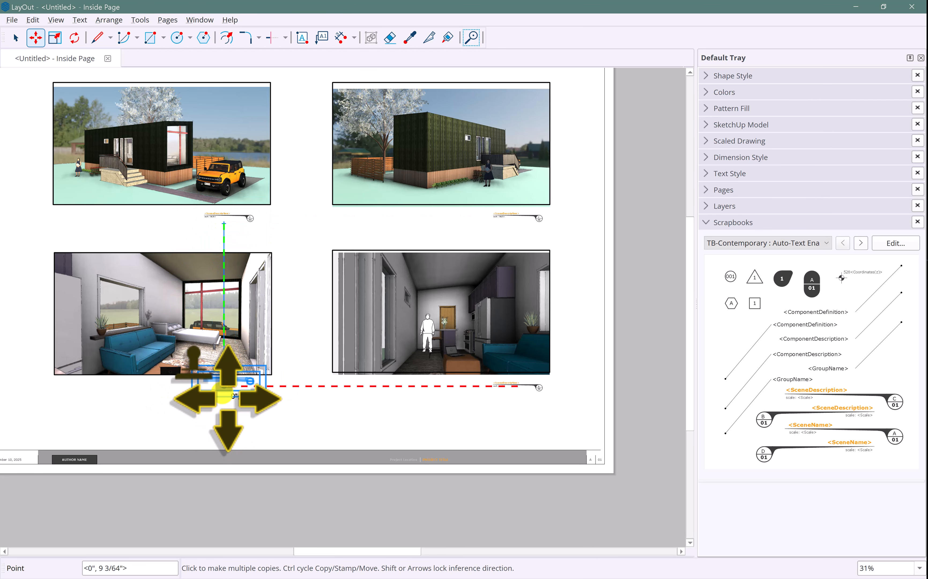
click(223, 394)
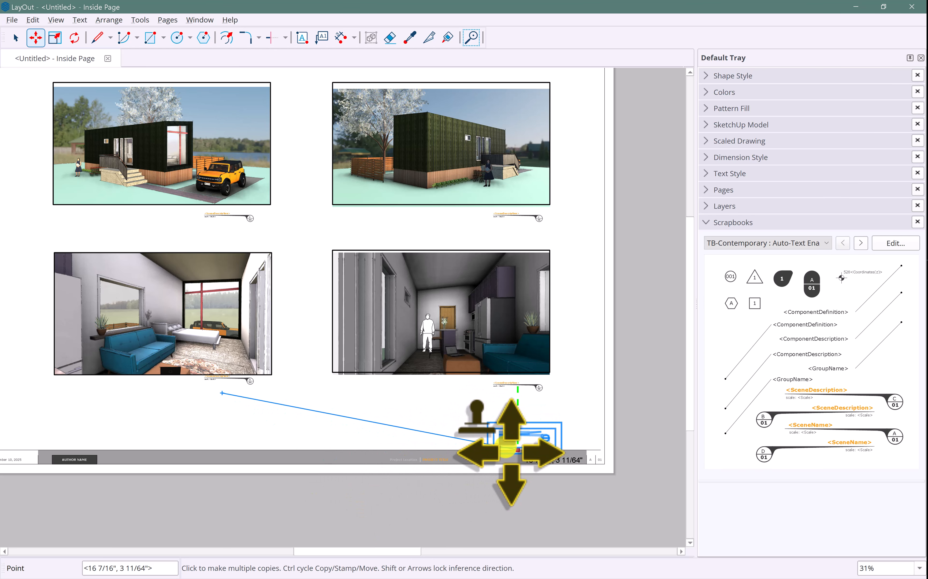
click(513, 452)
Select all four framed views with their labels and nudge them up to free space above the titleblock
scroll(353, 421, down, 3)
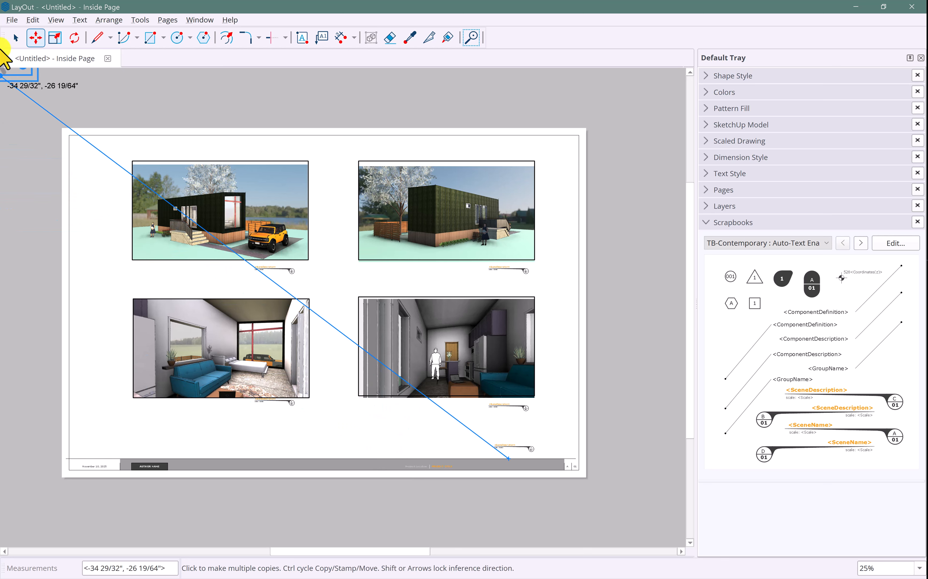
click(16, 38)
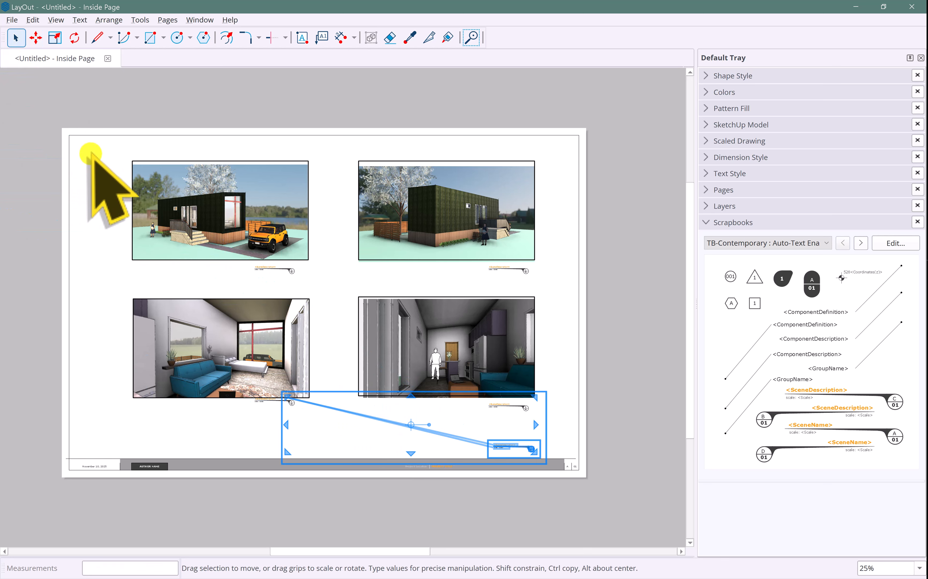
key(ctrl+a)
click(40, 134)
drag(37, 112, 583, 436)
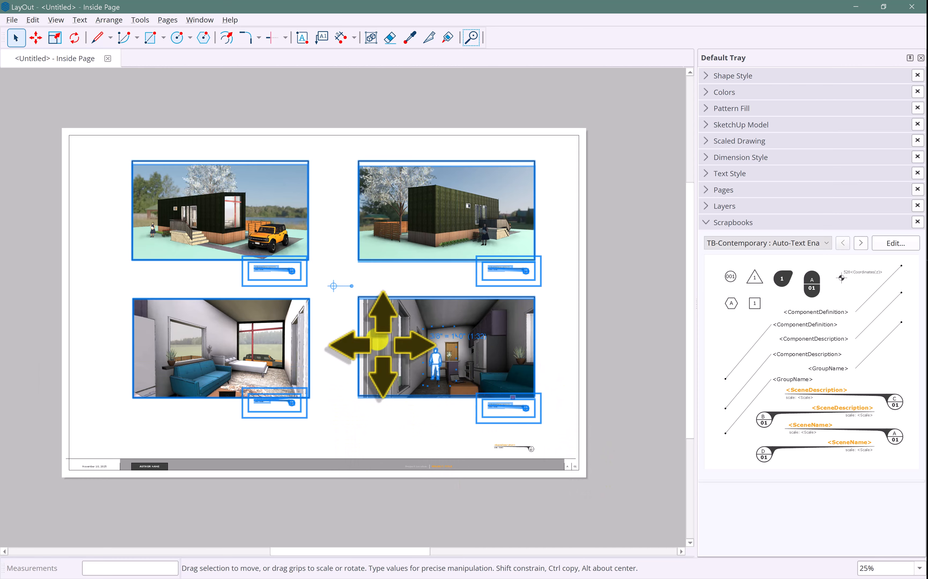
key(Up)
key(Up)
key(Up)
key(Up)
key(Up)
key(Up)
key(Up)
key(Up)
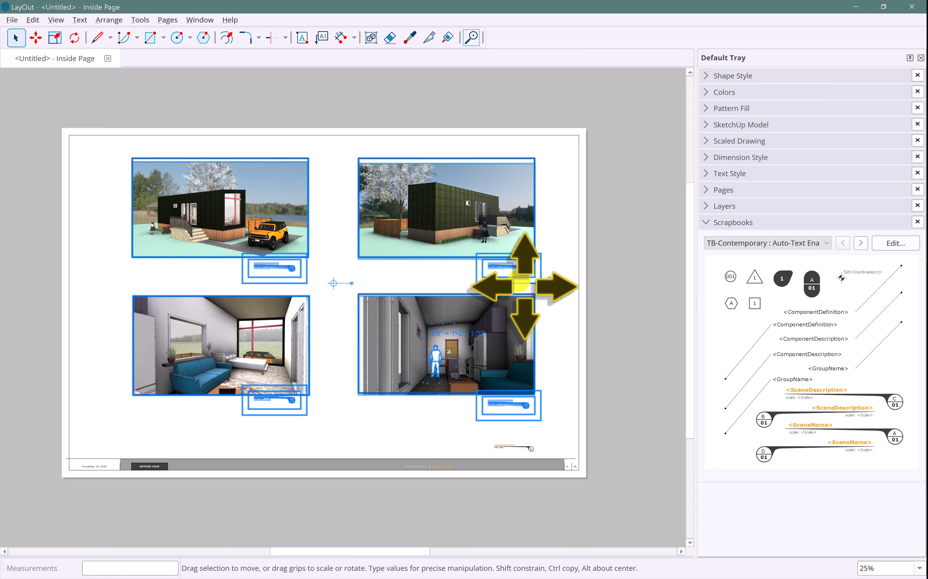
key(Up)
key(Up)
key(Up)
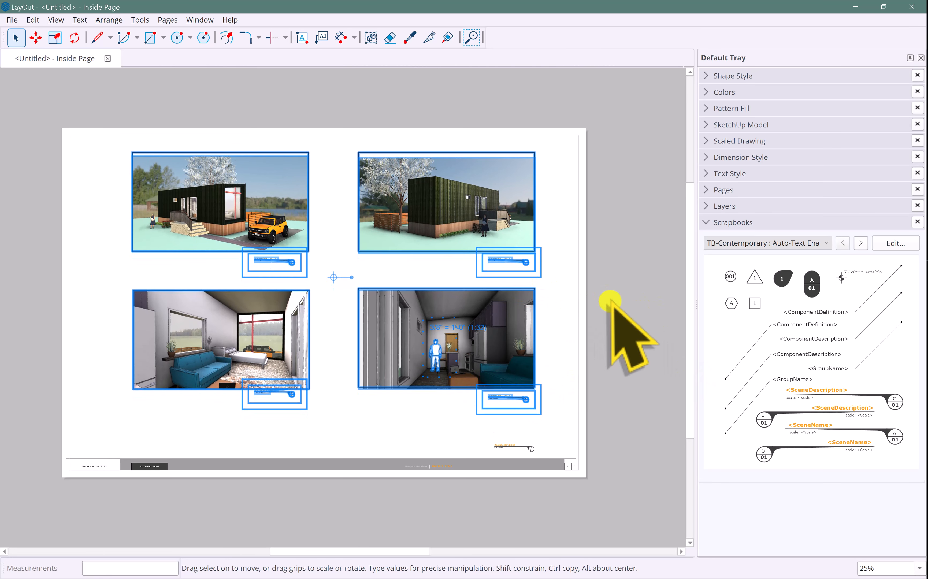
click(621, 332)
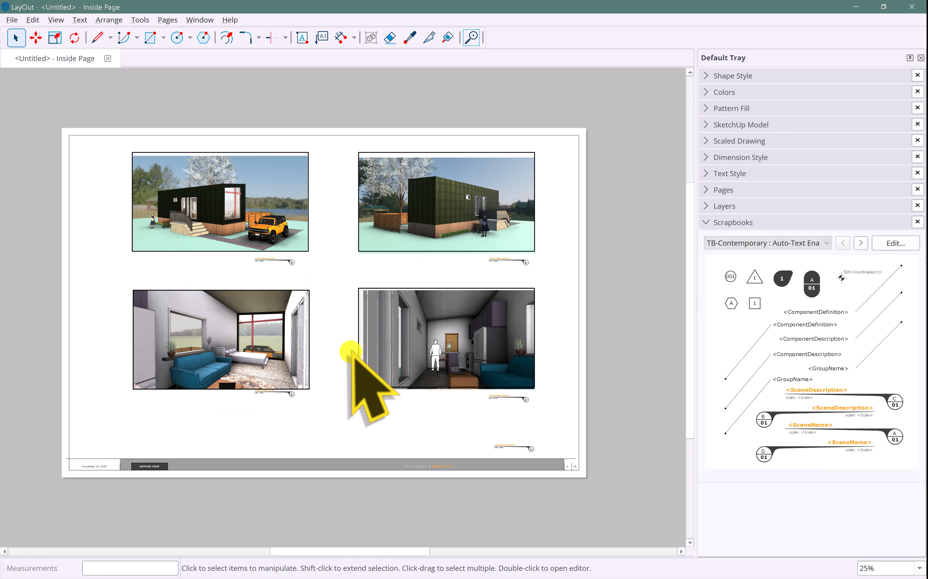
Change the scene description in the kitchen view's label to "Interior view of the living room"
scroll(489, 364, up, 8)
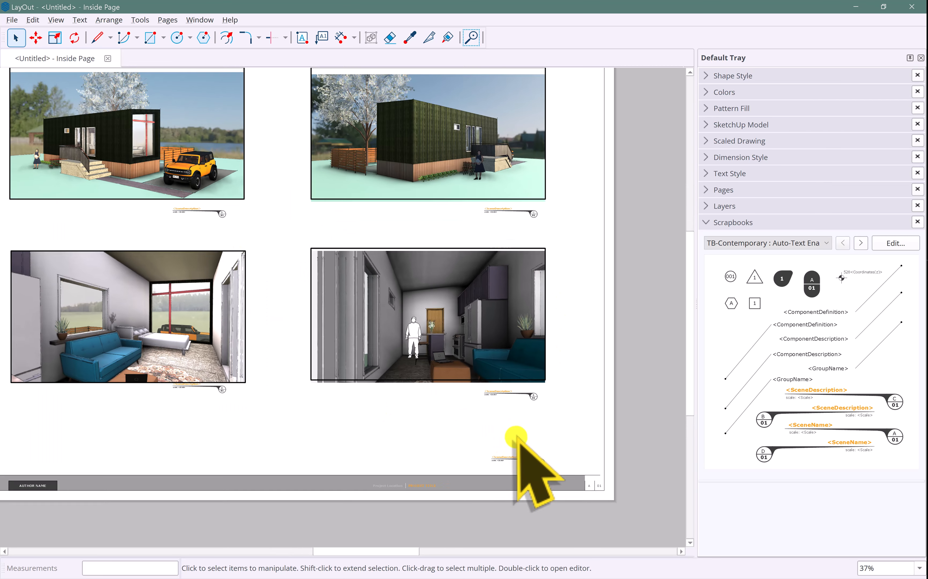
scroll(493, 380, up, 2)
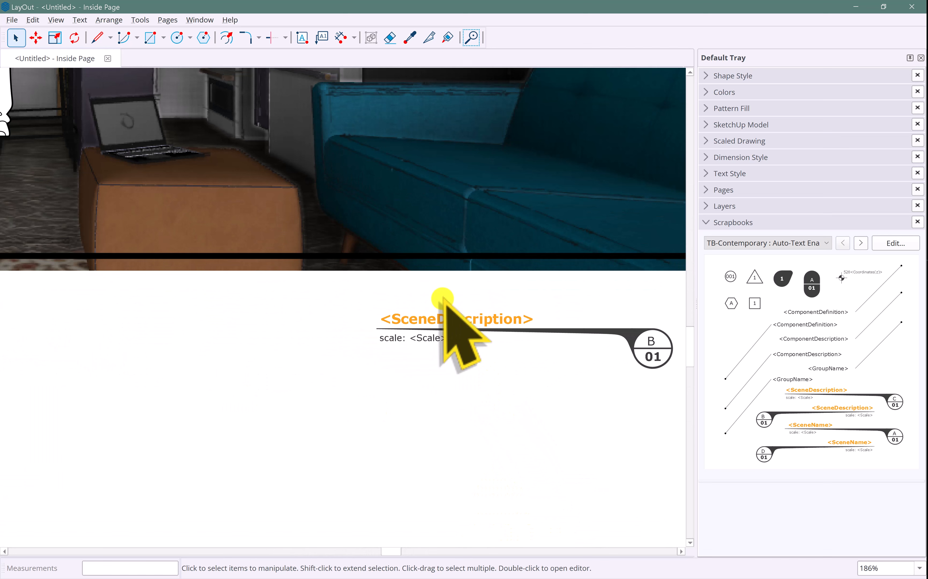
click(477, 322)
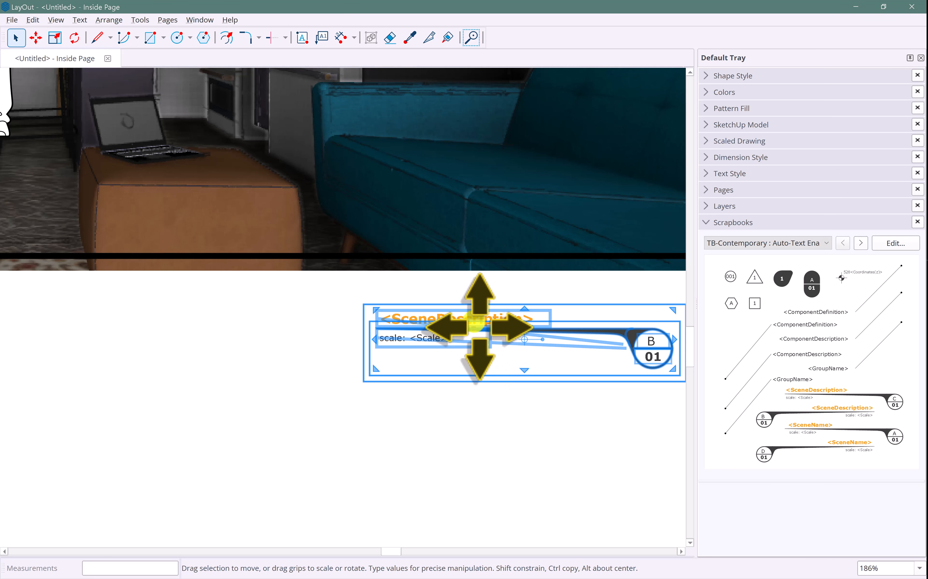
double_click(478, 325)
double_click(461, 319)
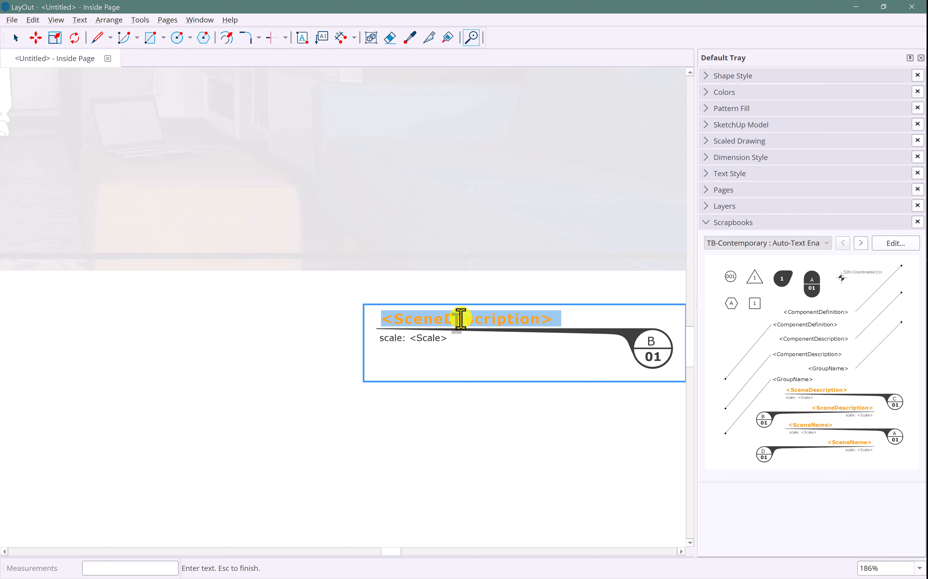
text(I)
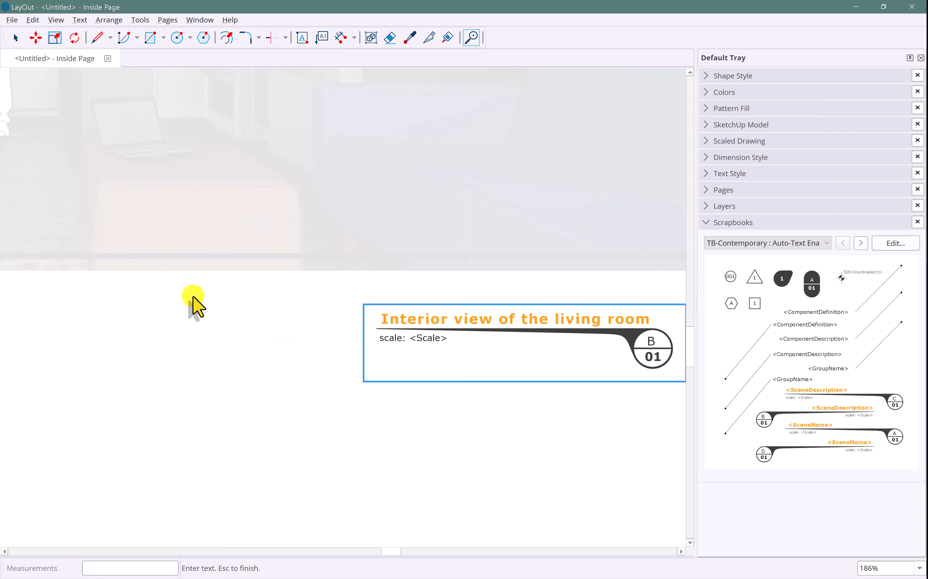
key(Escape)
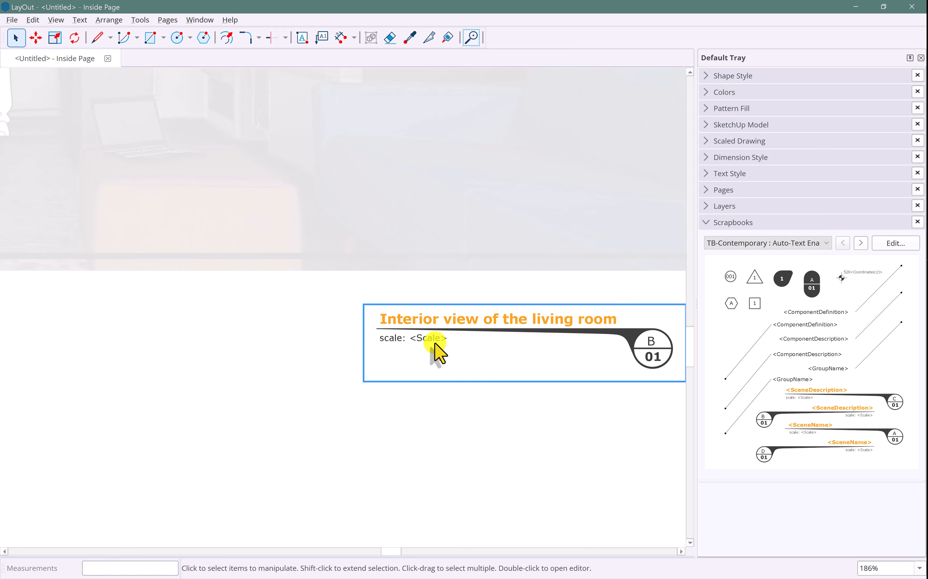
scroll(437, 349, down, 10)
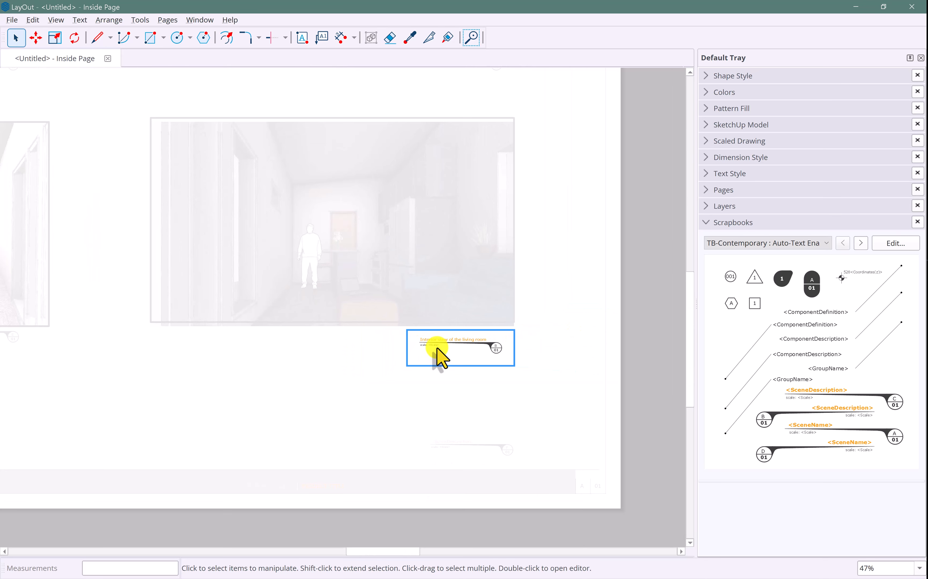
middle_drag(385, 313, 435, 318)
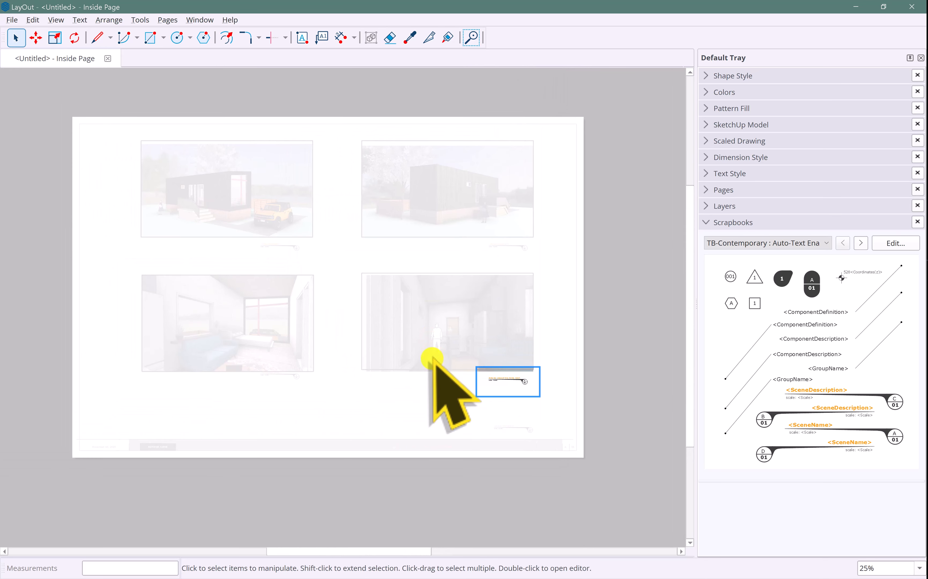
click(435, 402)
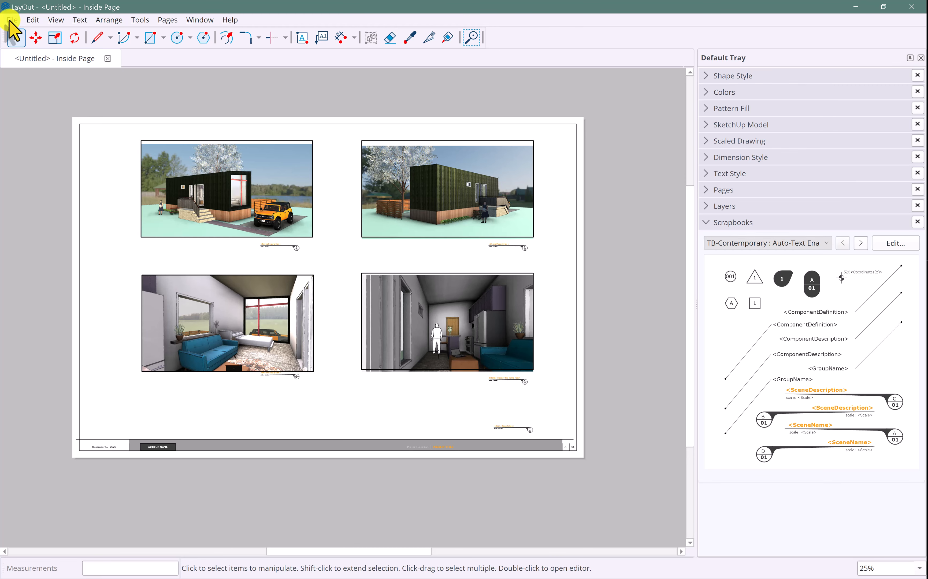
Insert eight Media images: 33767_10, Brunschwig WHF1627_WT, GWF-3755_811, ch3001_1_1, the pngtree Persian rug, OTV107_BD_DP1_1, otb_802_1 and stone31 seamless texture
click(12, 20)
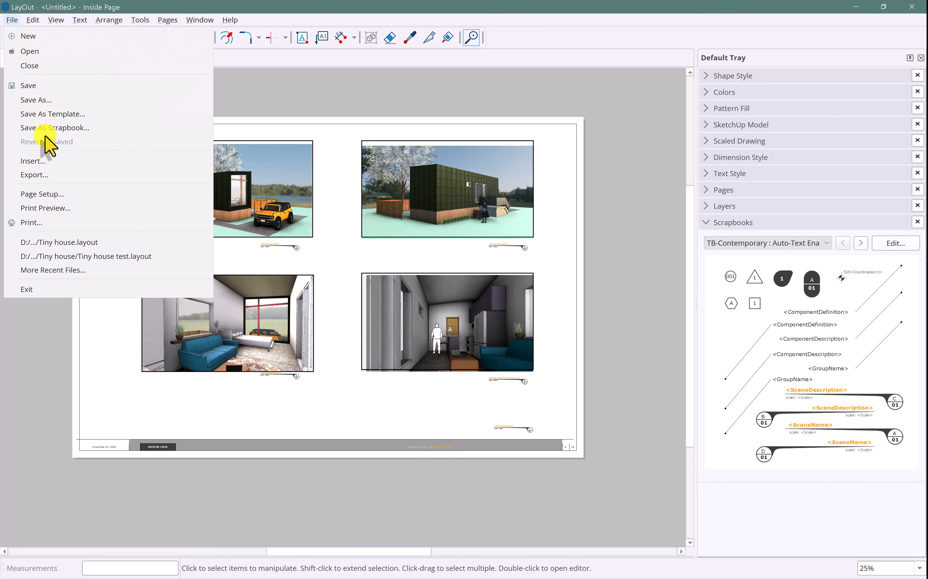
click(35, 161)
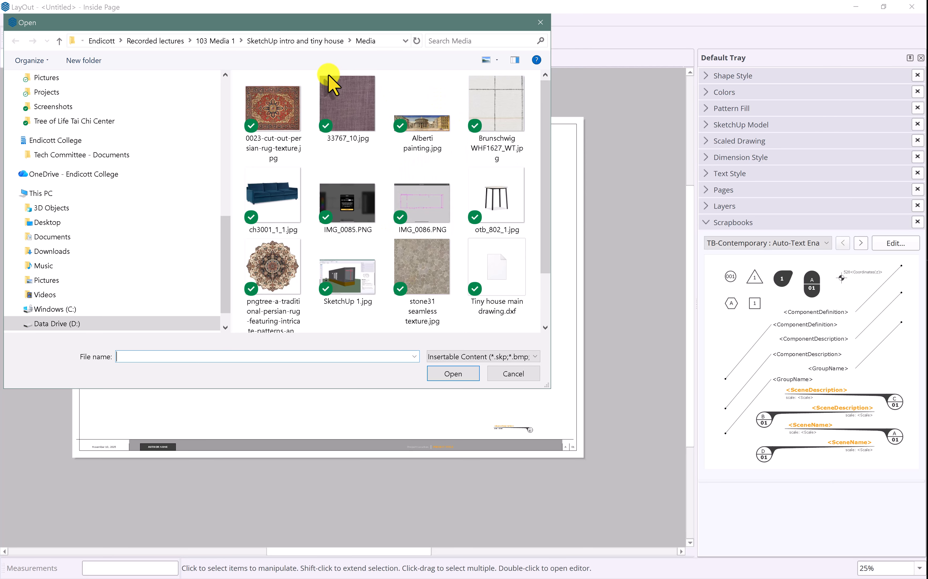
drag(328, 75, 594, 78)
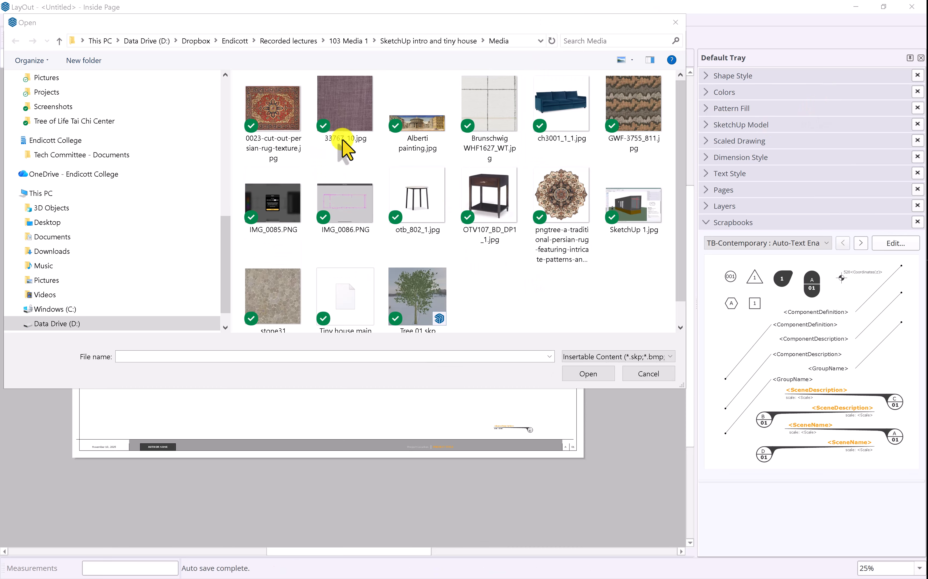
click(349, 123)
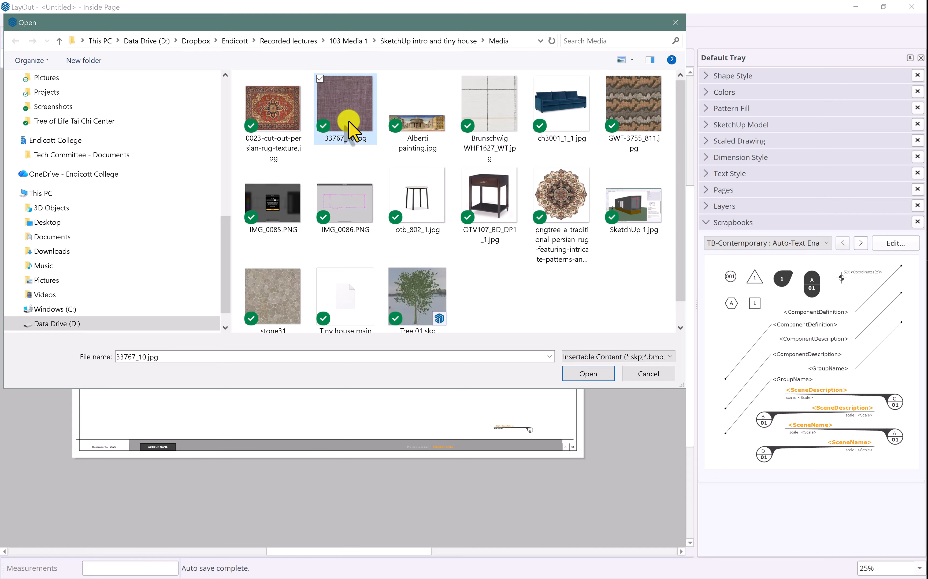
ctrl+click(502, 129)
ctrl+click(645, 118)
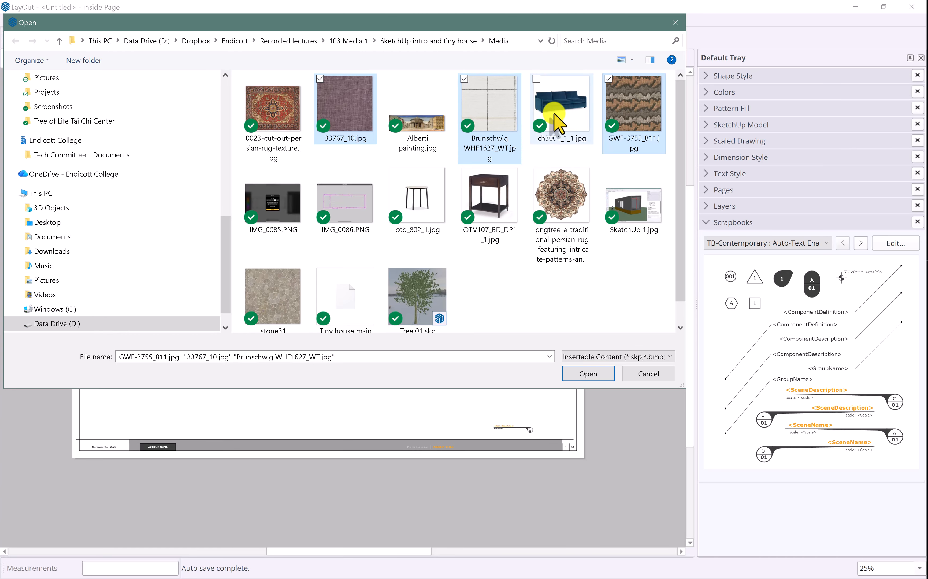
ctrl+click(558, 122)
ctrl+click(544, 203)
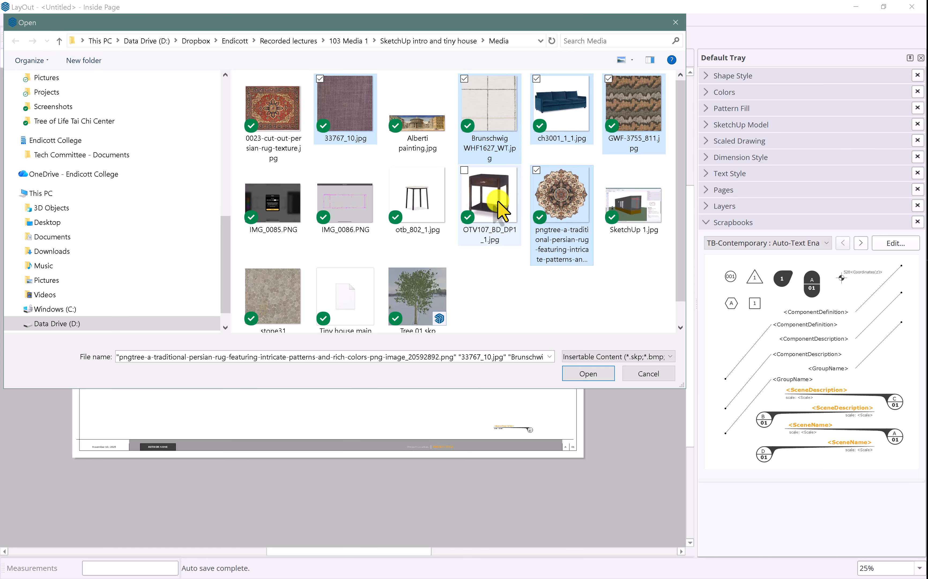
ctrl+click(501, 213)
ctrl+click(418, 201)
ctrl+click(280, 307)
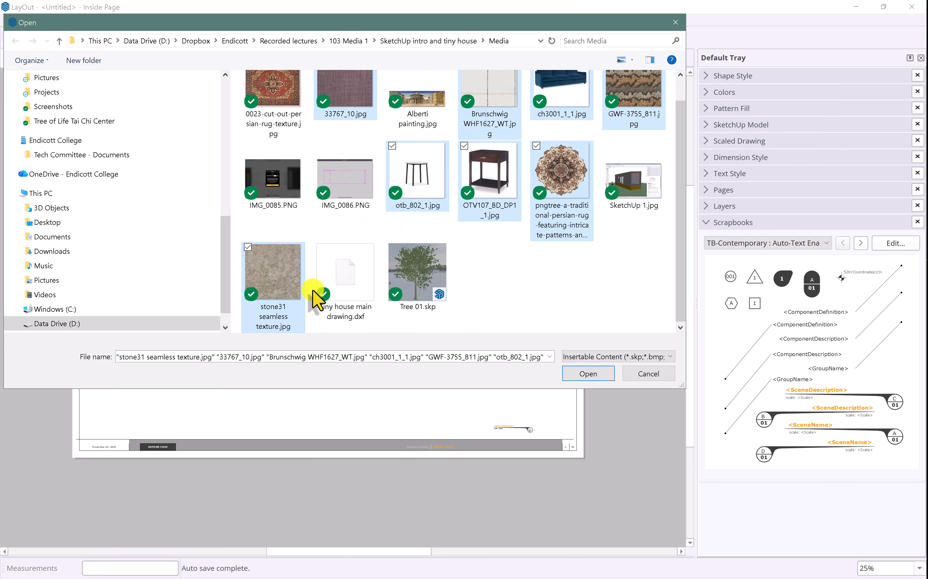
scroll(571, 285, up, 1)
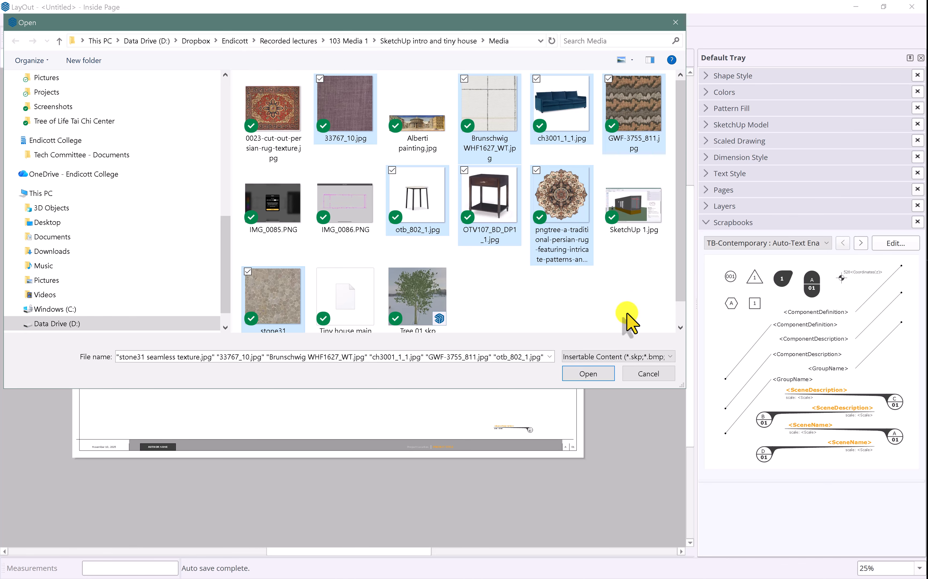
click(594, 380)
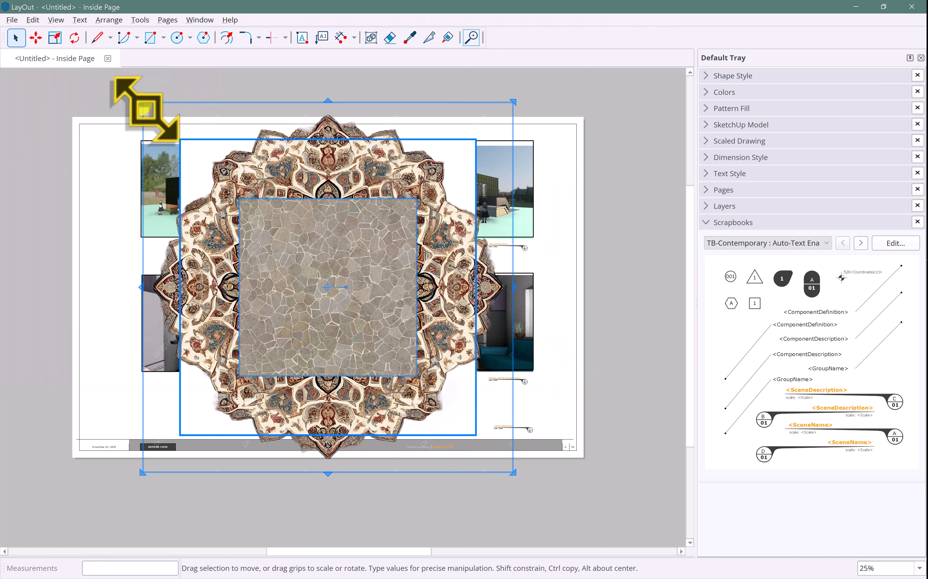
Scale the inserted image stack down to about 0.136 and move it between the kitchen view and the titleblock
drag(145, 109, 443, 388)
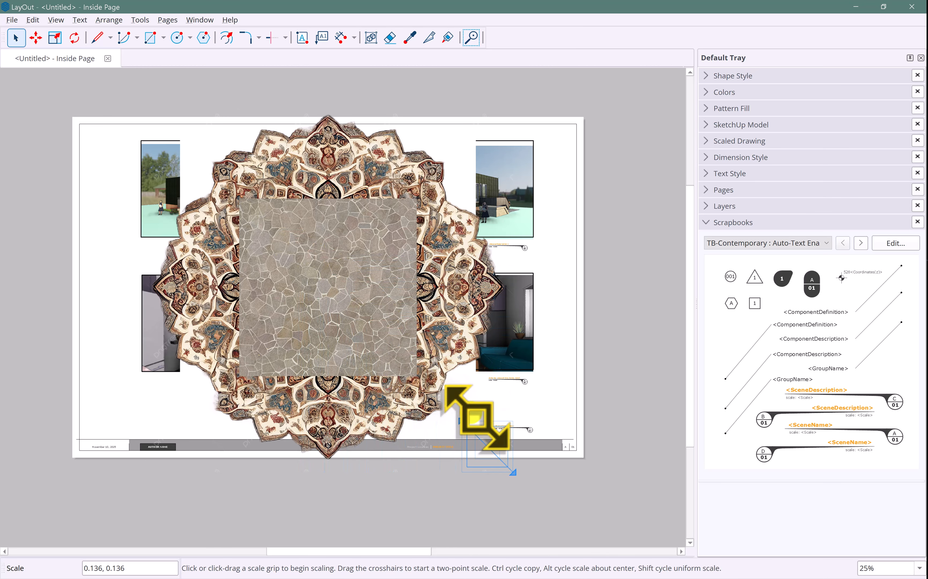
drag(483, 426, 469, 410)
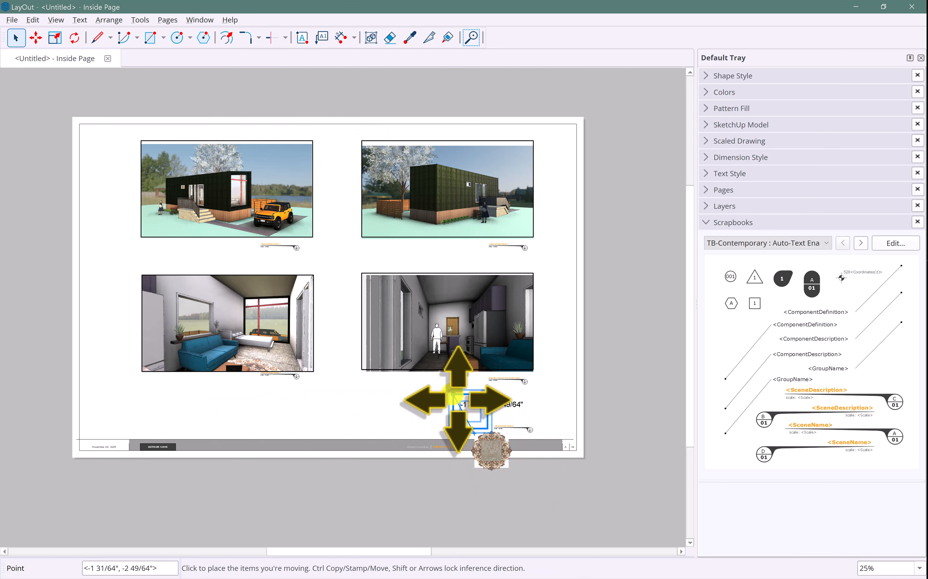
click(451, 397)
click(518, 379)
Select the top image of the stack lying on the rug below the kitchen view
scroll(477, 444, up, 5)
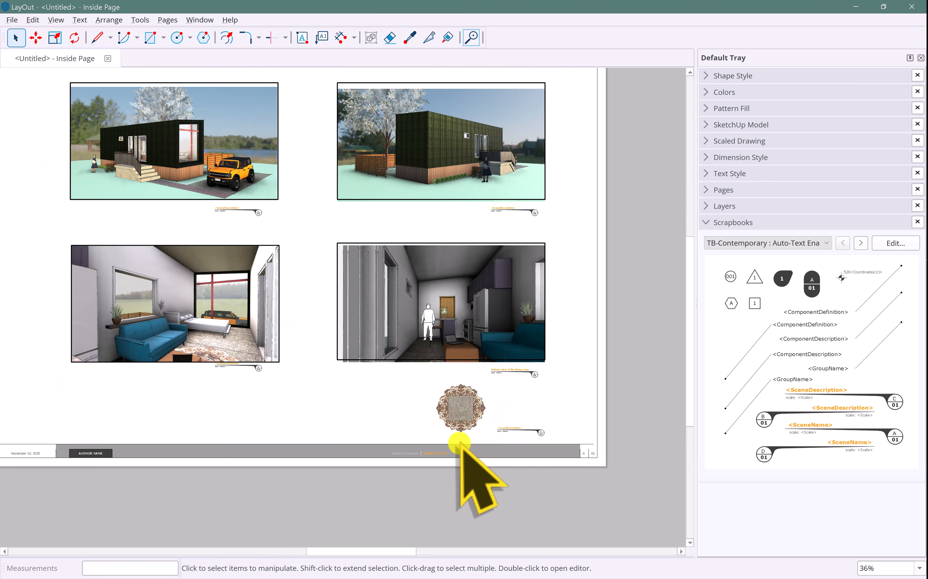
scroll(461, 427, up, 2)
click(474, 362)
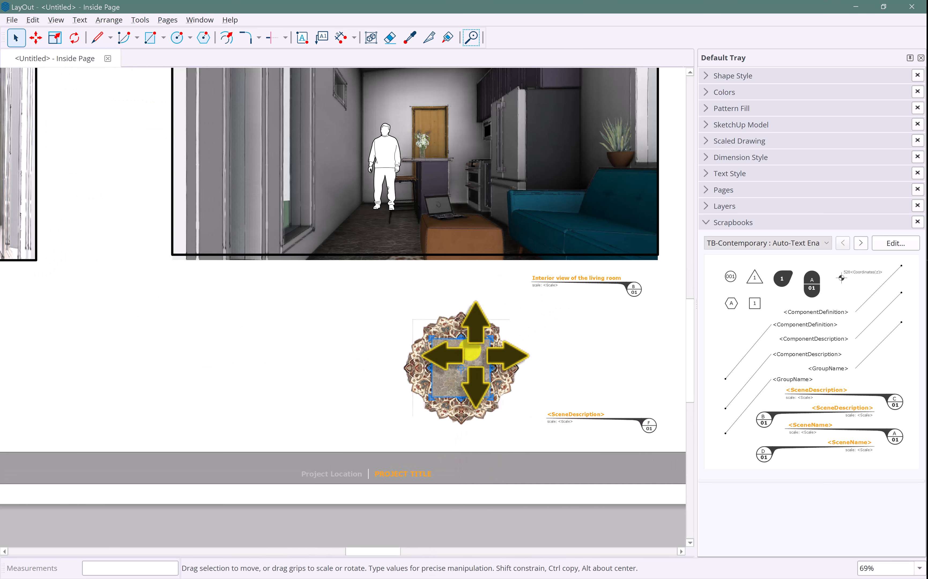
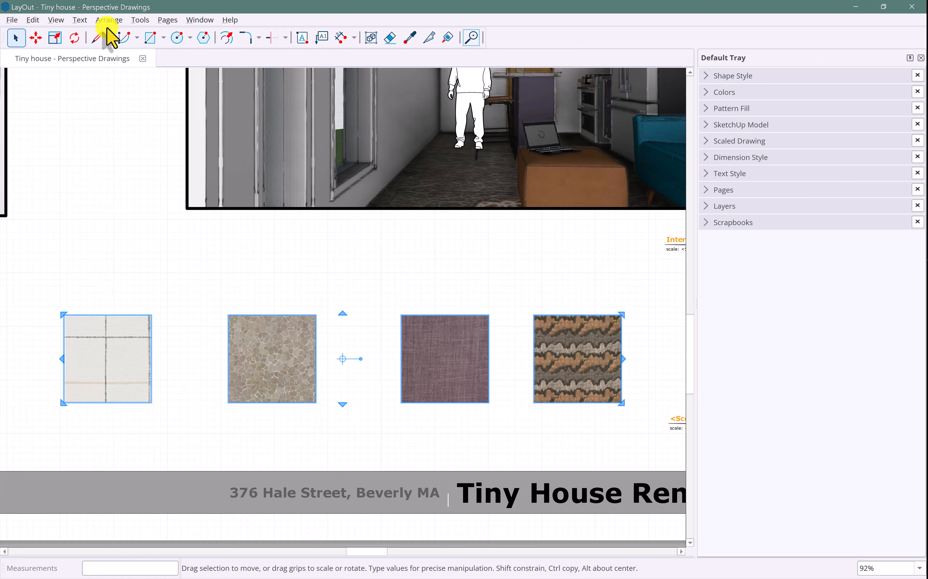
Space the four selected material swatches evenly in the horizontal direction and clear the selection
click(105, 21)
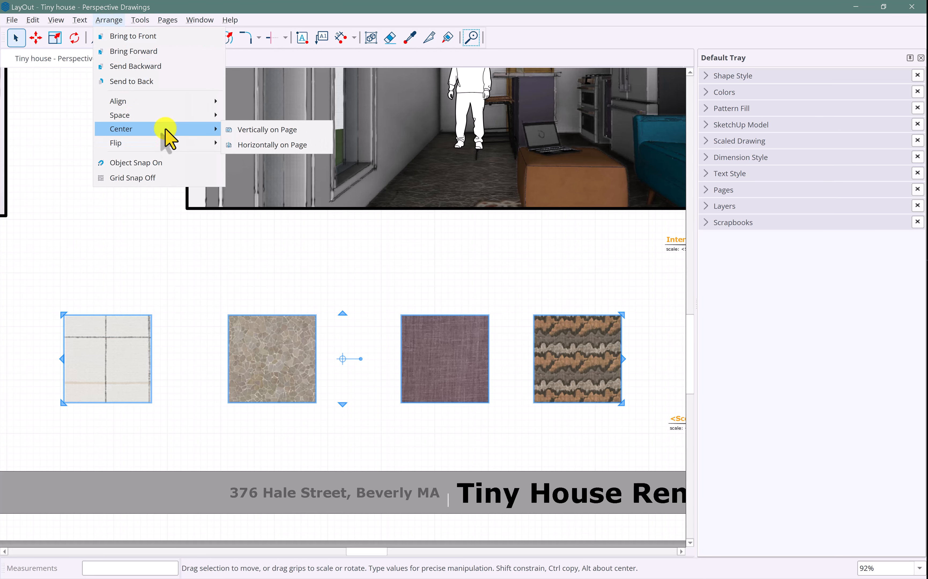
mouse_move(161, 115)
click(250, 132)
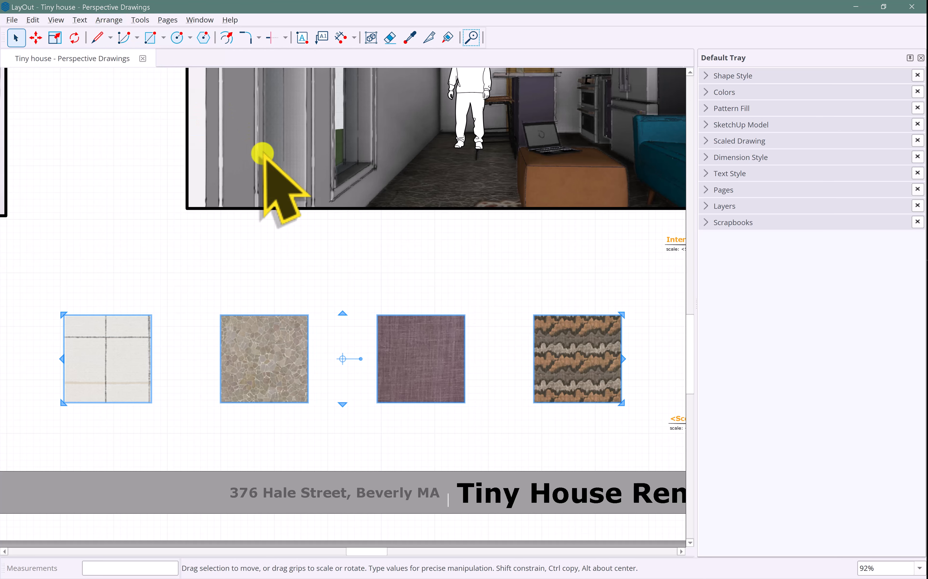
click(504, 392)
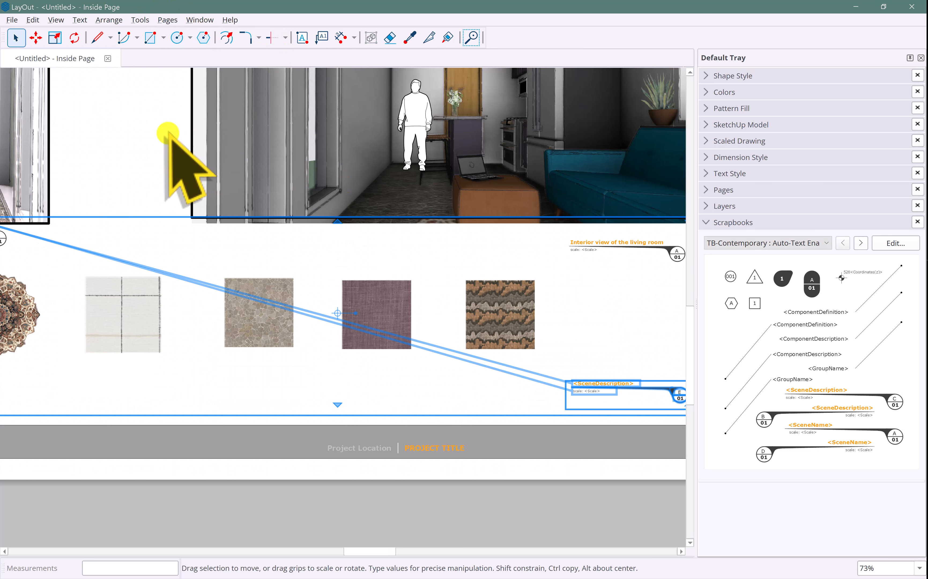
click(153, 142)
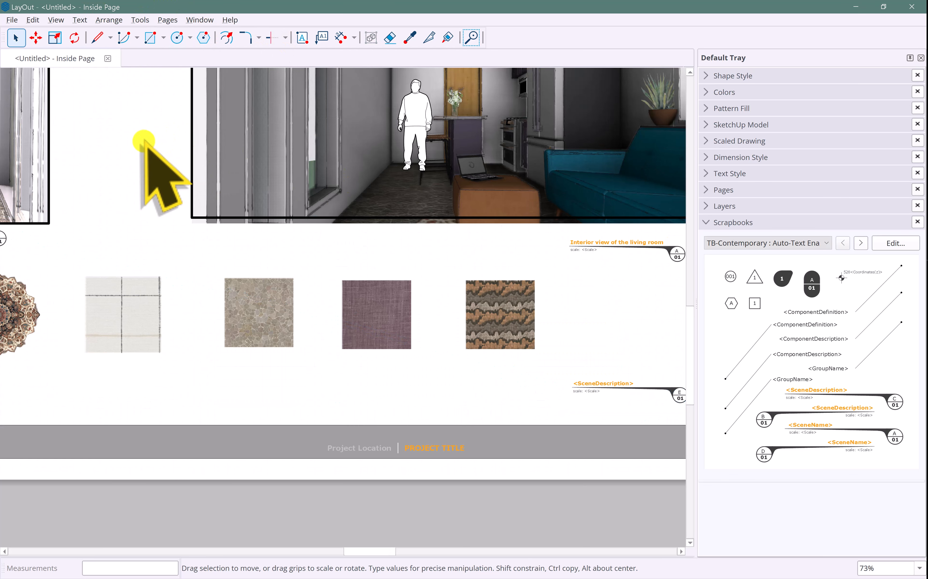
Add the caption "Kravat whatever" beneath the orange and grey patterned fabric swatch and underline it
click(302, 37)
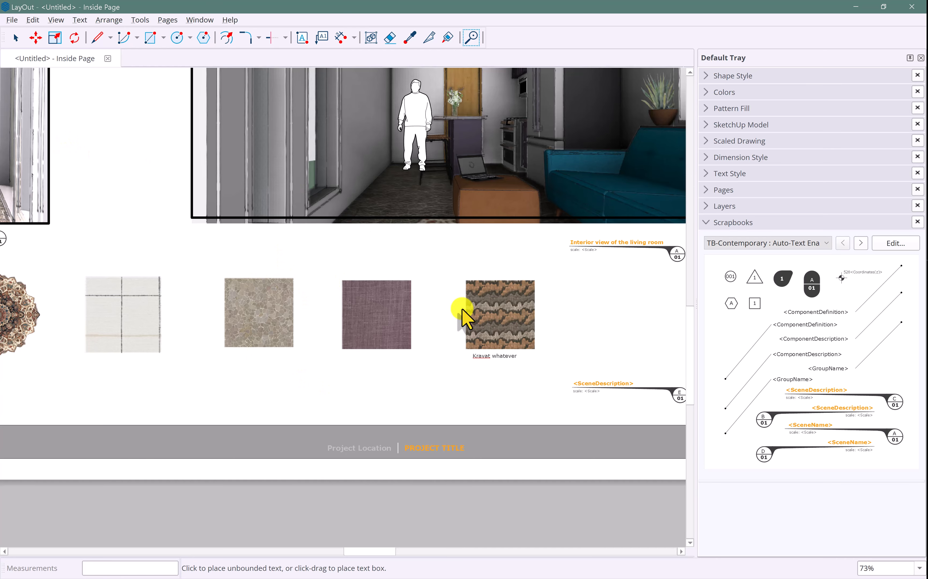
click(16, 37)
double_click(479, 356)
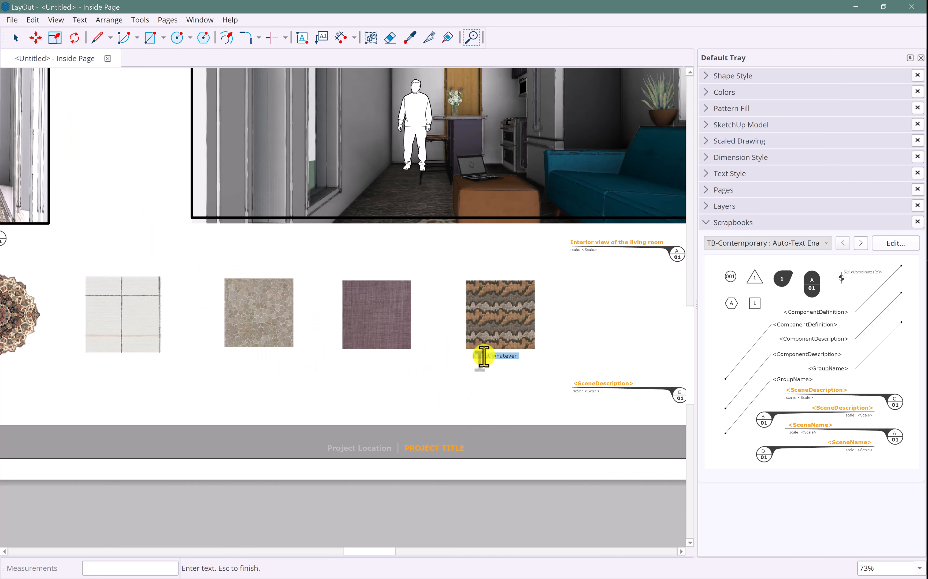
scroll(484, 357, up, 5)
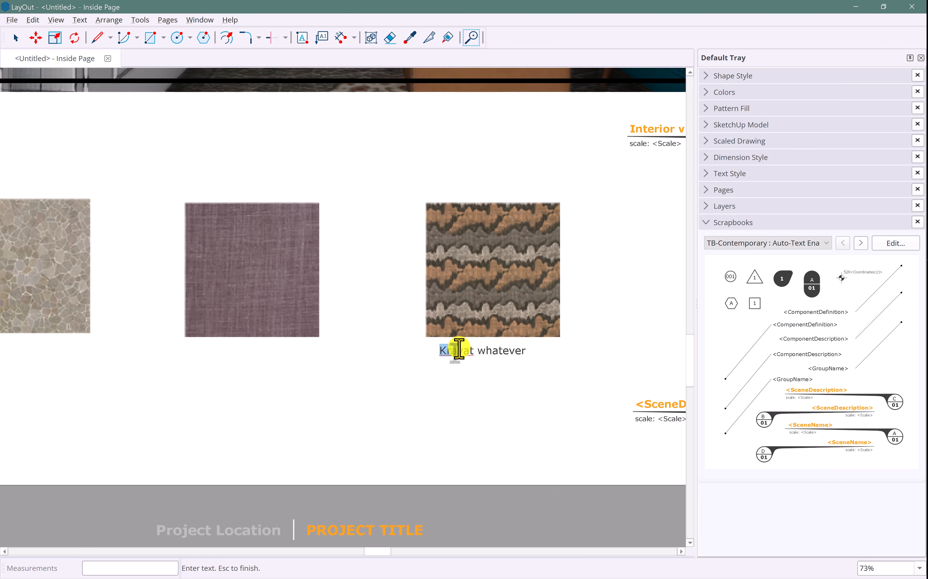
key(ctrl+u)
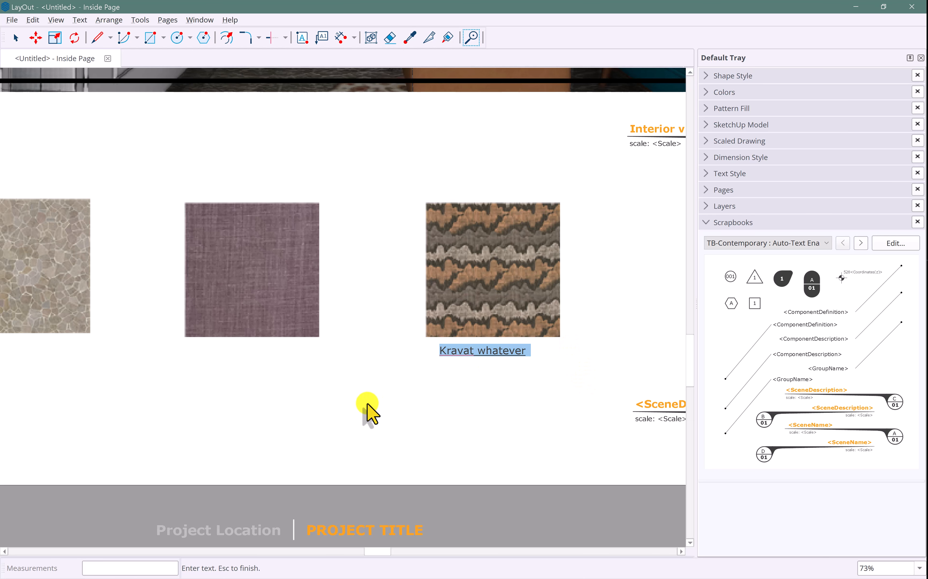
click(157, 119)
Copy the underlined caption beneath the purple fabric, stone and white grid swatches
scroll(342, 267, down, 5)
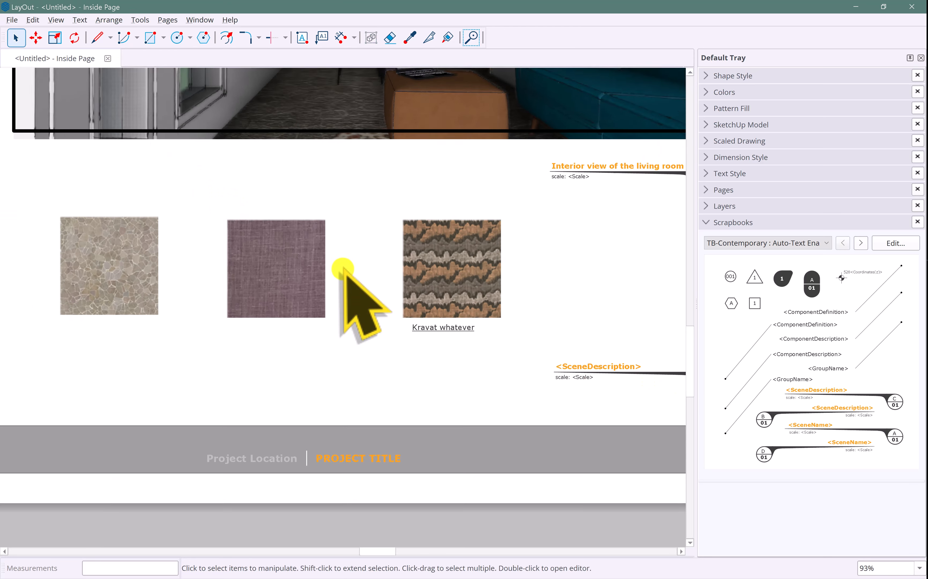
middle_drag(418, 335, 535, 361)
scroll(517, 366, down, 1)
click(524, 345)
click(37, 38)
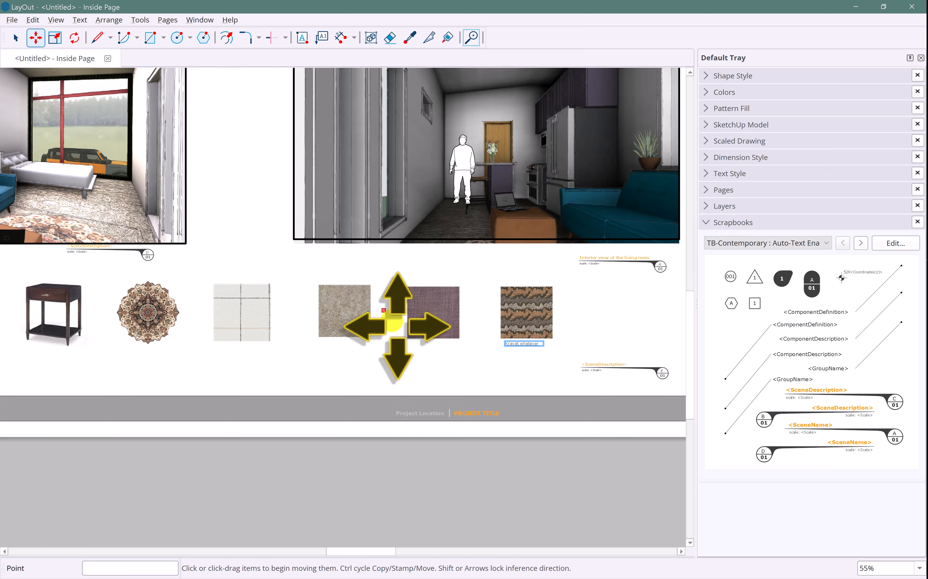
scroll(393, 321, down, 1)
middle_drag(394, 322, 506, 337)
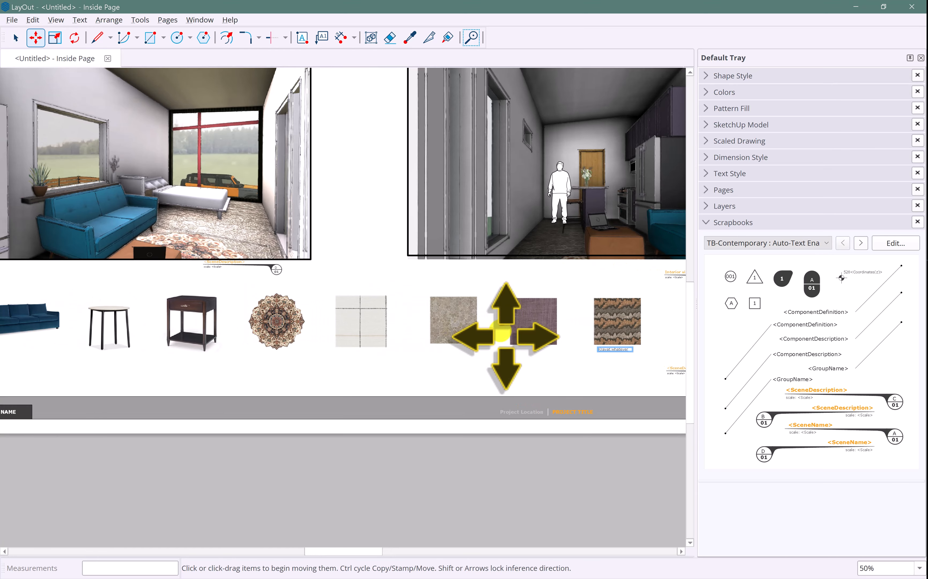
ctrl+drag(587, 363, 508, 359)
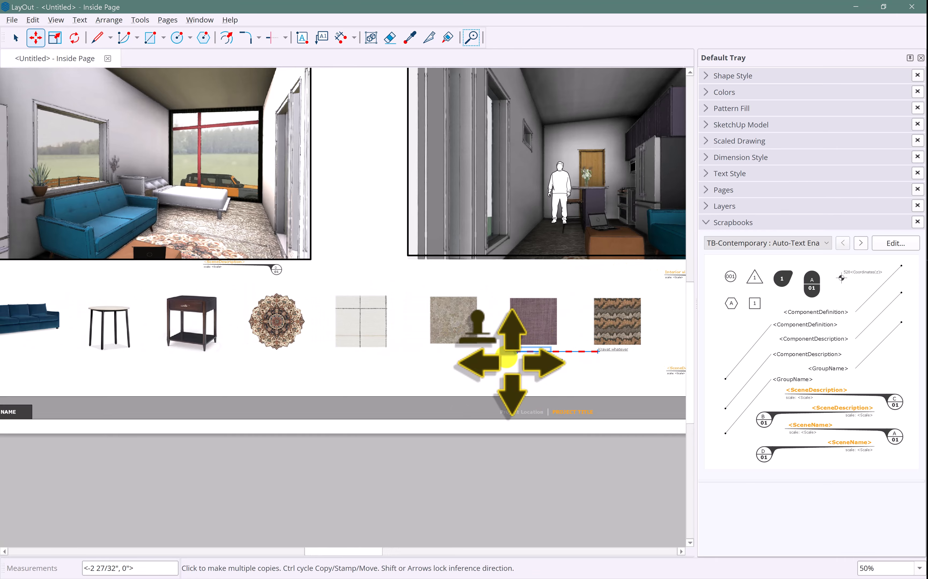
click(506, 360)
click(420, 364)
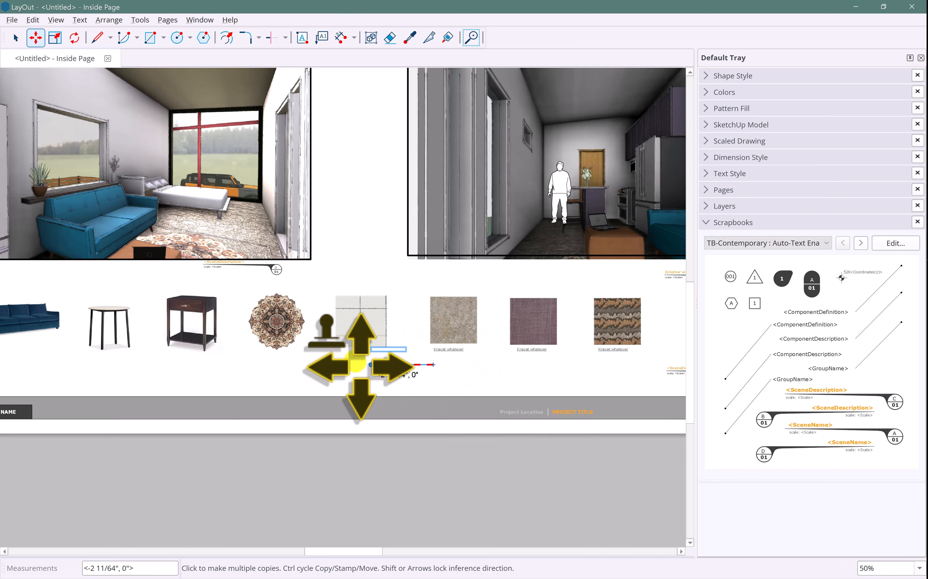
click(341, 363)
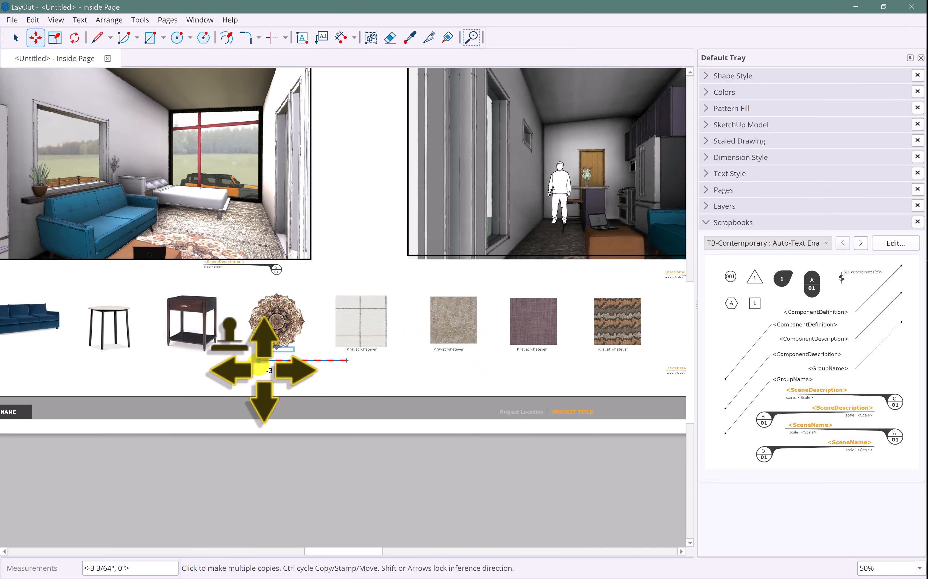
Continue stamping caption copies beneath the round rug, nightstand, round table and blue sofa, and leave the Move tool
click(249, 362)
click(160, 368)
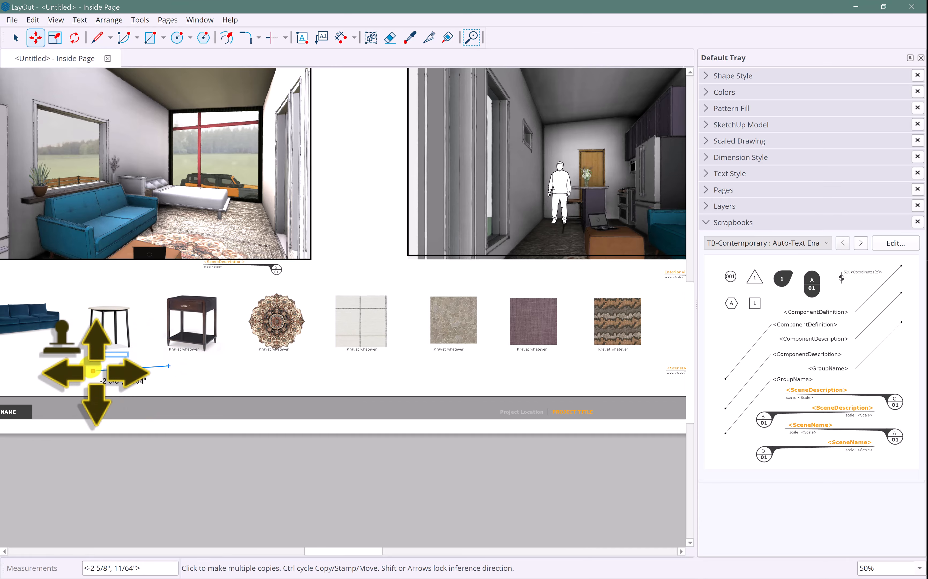
click(78, 372)
middle_drag(25, 373, 125, 382)
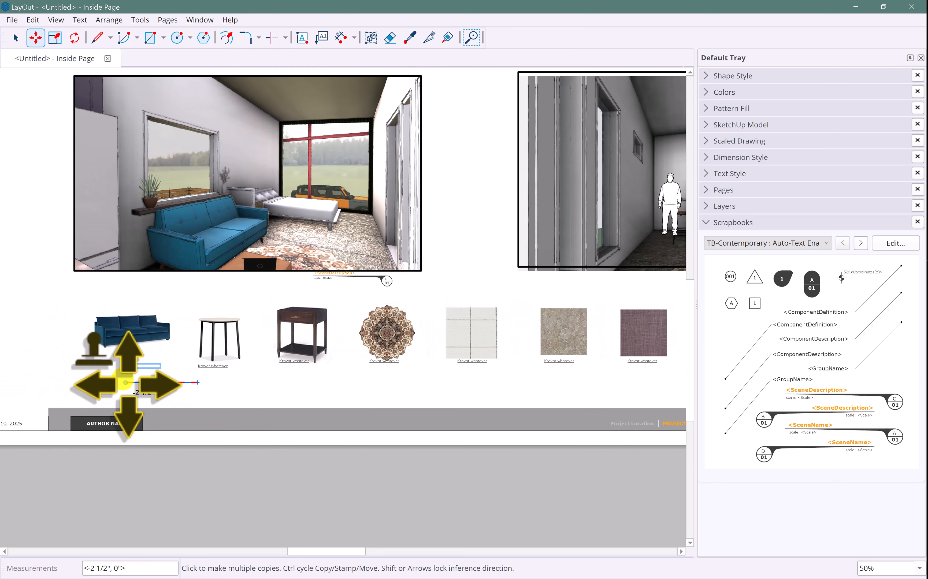
scroll(424, 316, down, 2)
middle_drag(448, 305, 428, 289)
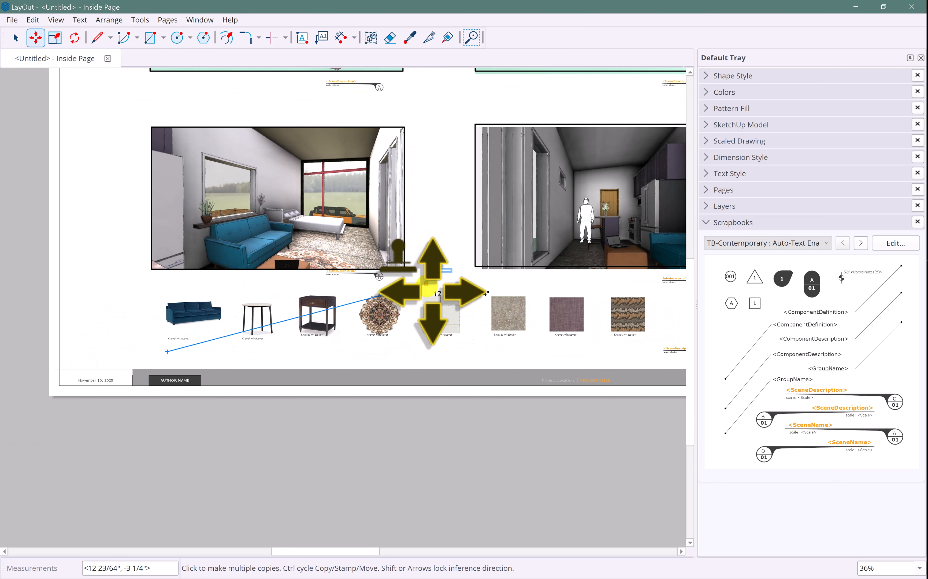
click(23, 42)
Align the captions of all eight images in one horizontal row beneath them
scroll(598, 303, down, 2)
middle_drag(613, 316, 520, 334)
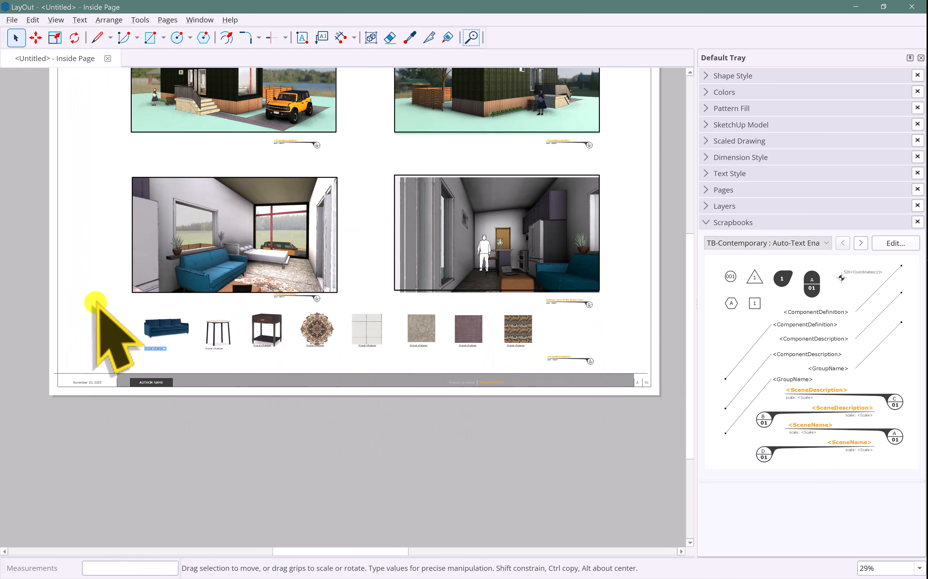
drag(72, 291, 176, 291)
middle_drag(521, 302, 510, 398)
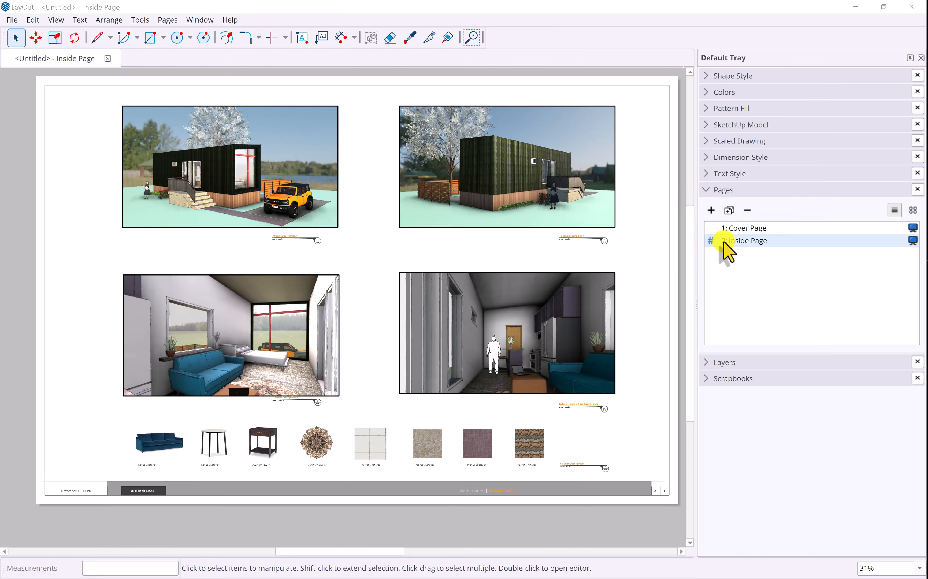
Look at the Cover Page, add a new page after the Inside Page, and check the project title and location fields in its titleblock
click(743, 228)
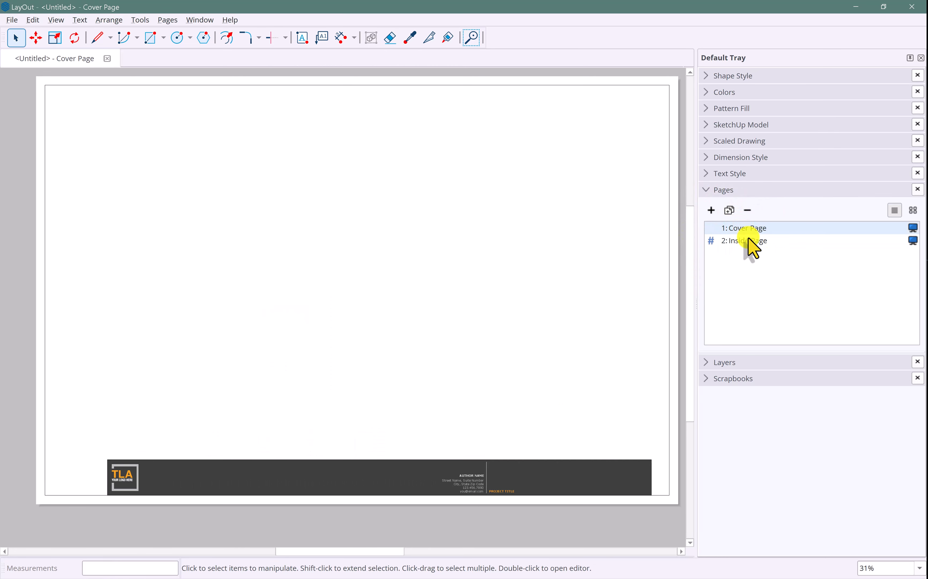
click(750, 243)
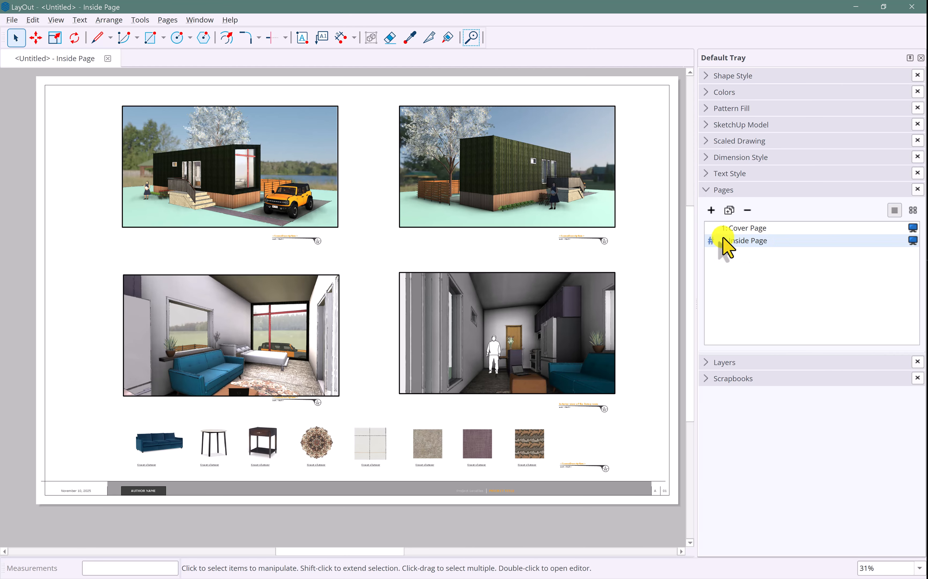
click(710, 210)
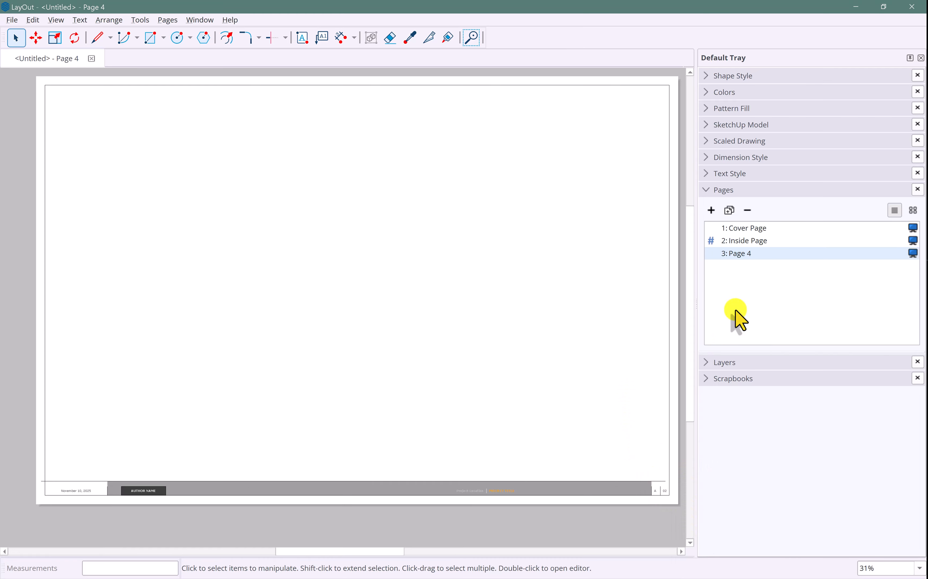
click(630, 491)
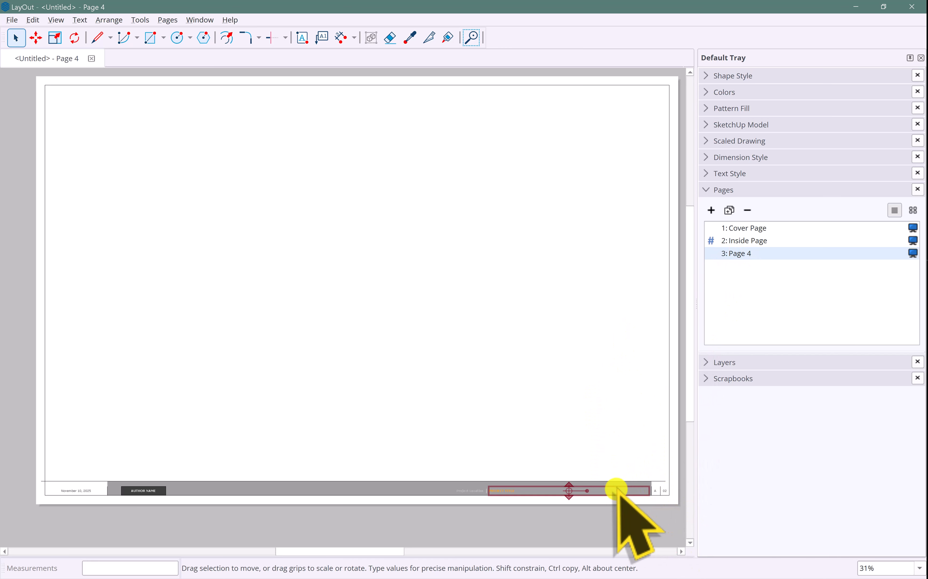
click(369, 491)
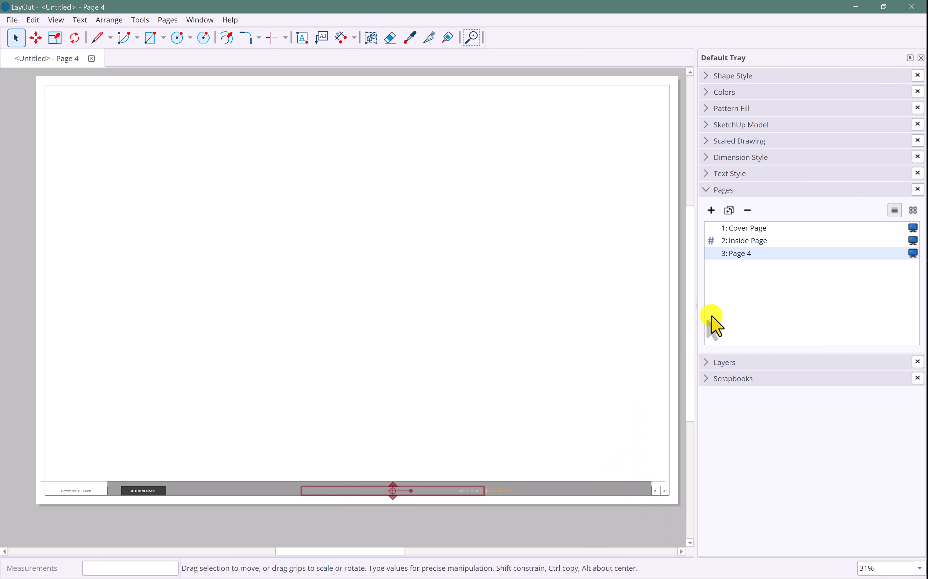
Copy the second exterior view with its frame and label from the Inside Page to Page 4
click(756, 240)
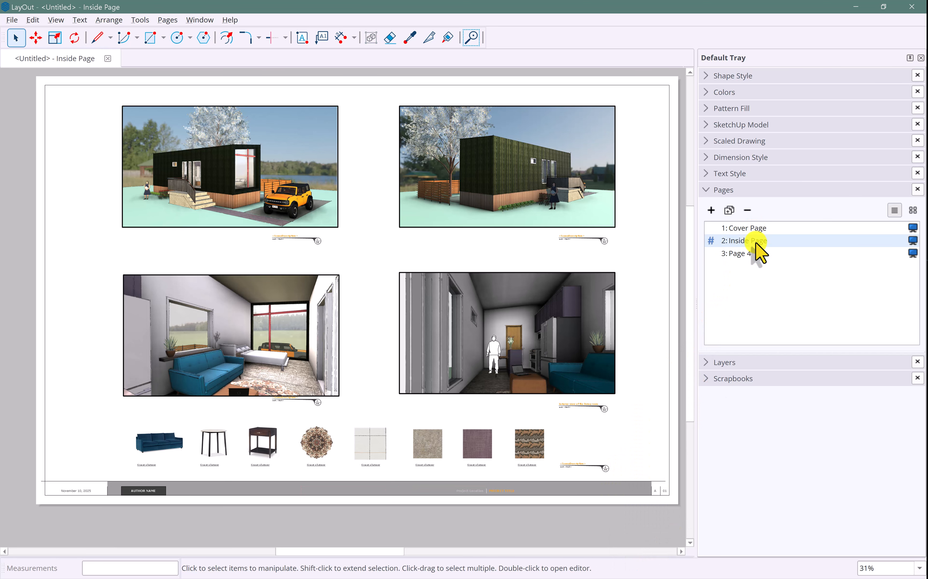
click(537, 195)
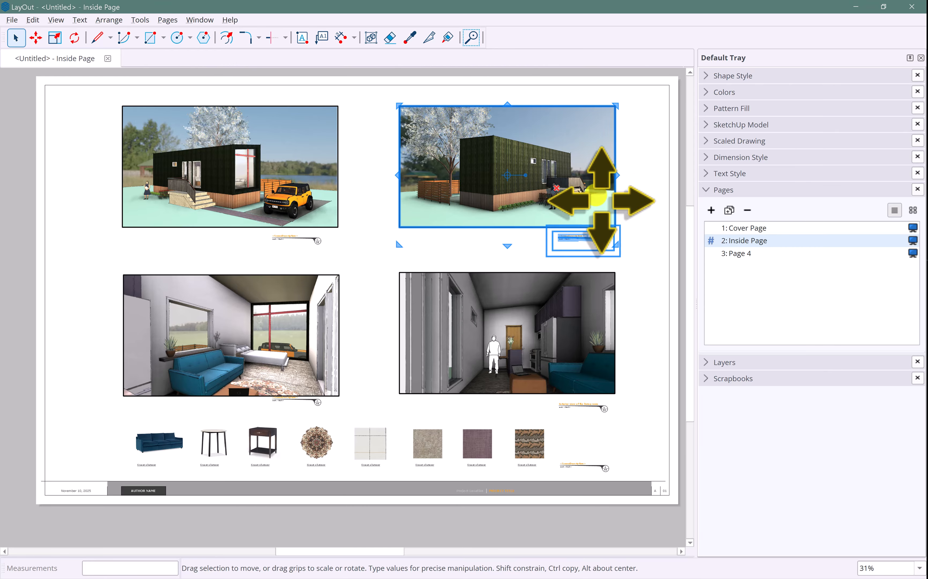
click(746, 255)
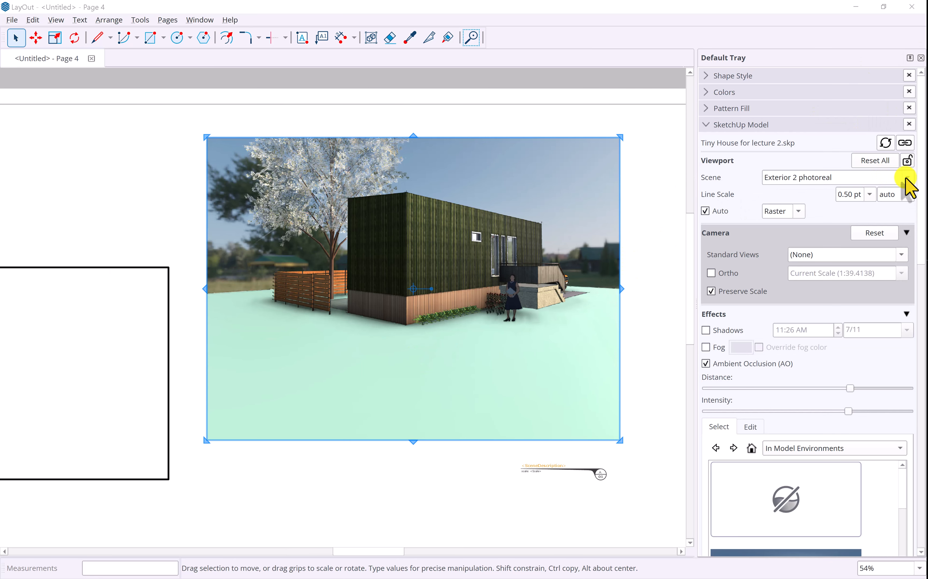
Switch the copied viewport's scene to Plan and reset all of its overrides
click(907, 178)
click(803, 87)
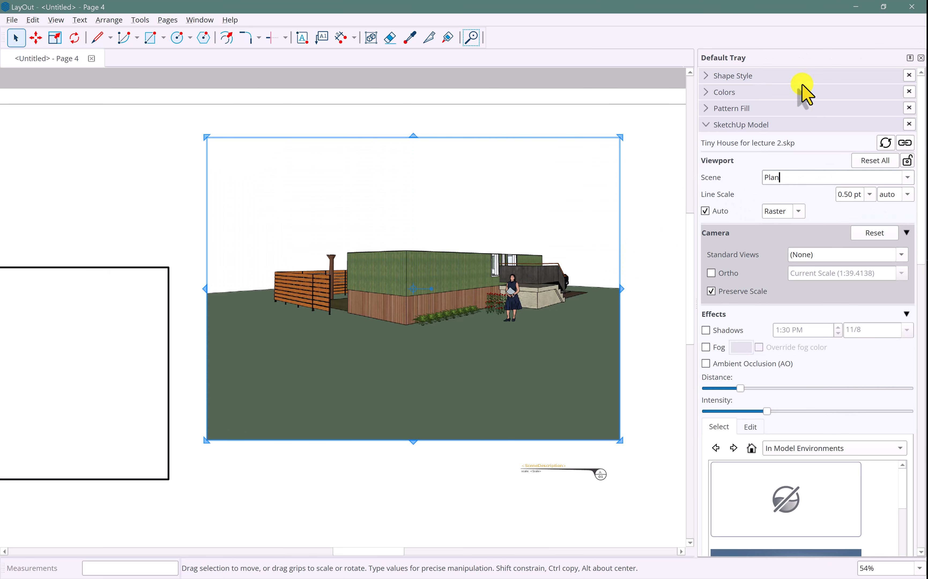
click(871, 158)
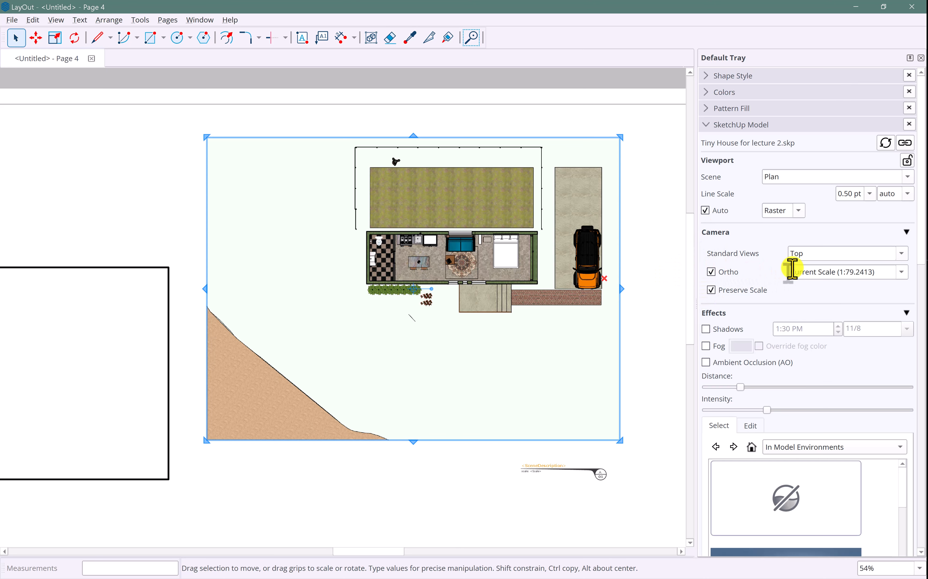
Set the plan viewport's scale to 1/4" = 1'-0" (1:48) and open the viewport for view editing
click(900, 273)
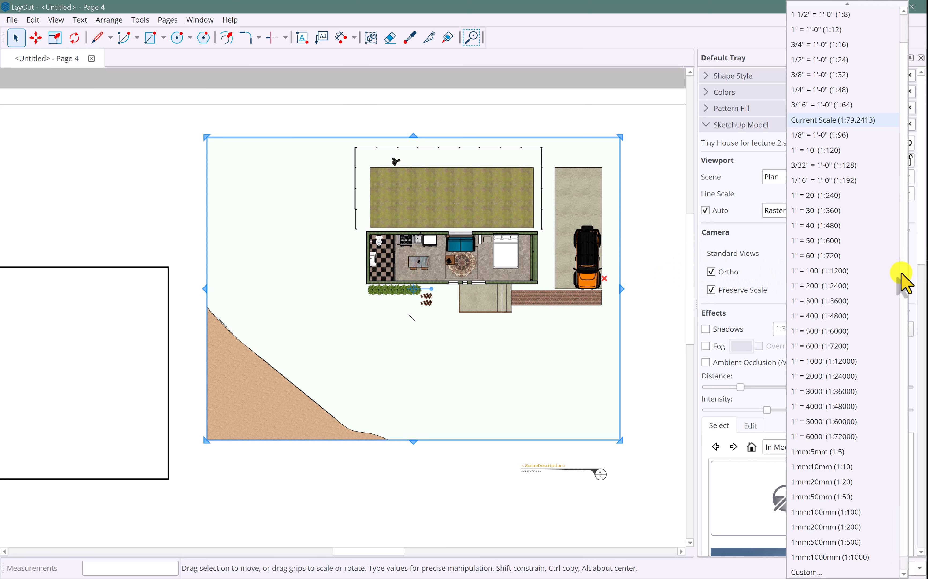
click(819, 91)
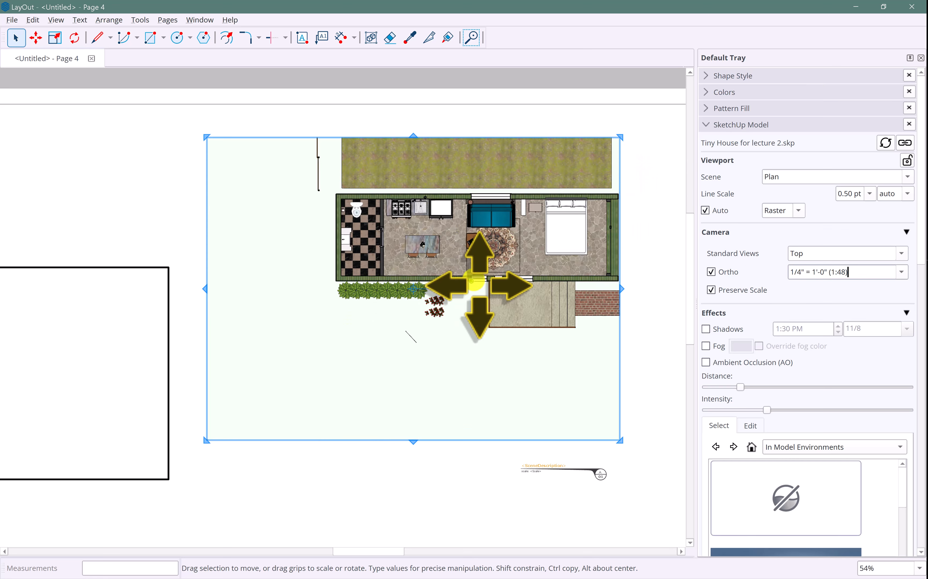
double_click(478, 285)
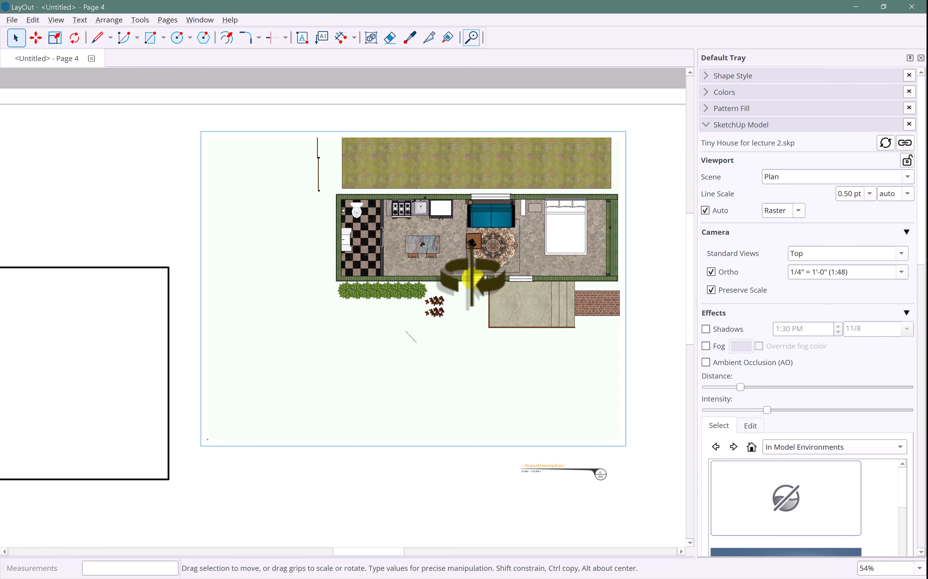
Shift the plan inside its viewport to show the house, lawn and driveway with the car, and close view editing
mouse_move(452, 290)
mouse_down()
mouse_move(322, 452)
mouse_move(270, 470)
mouse_move(243, 496)
mouse_up()
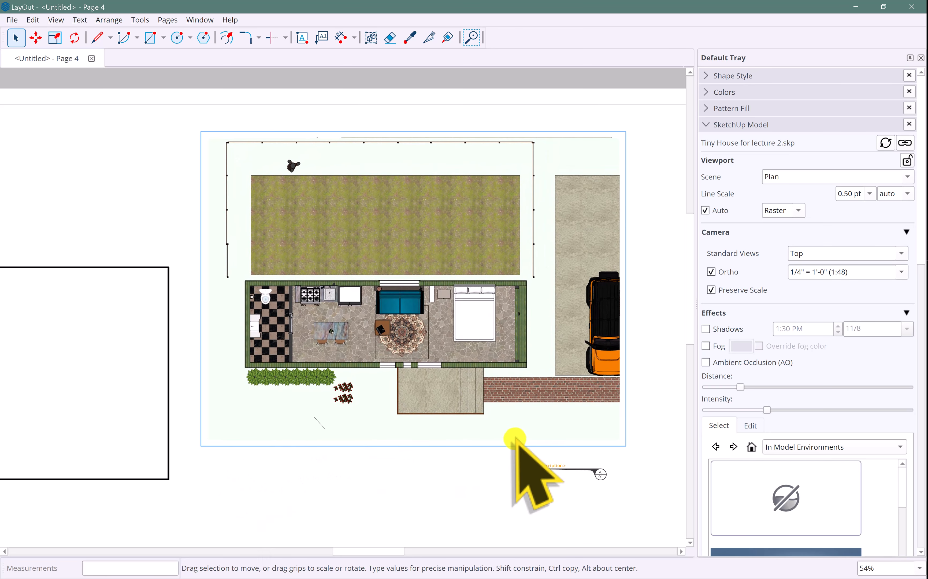
scroll(466, 395, down, 1)
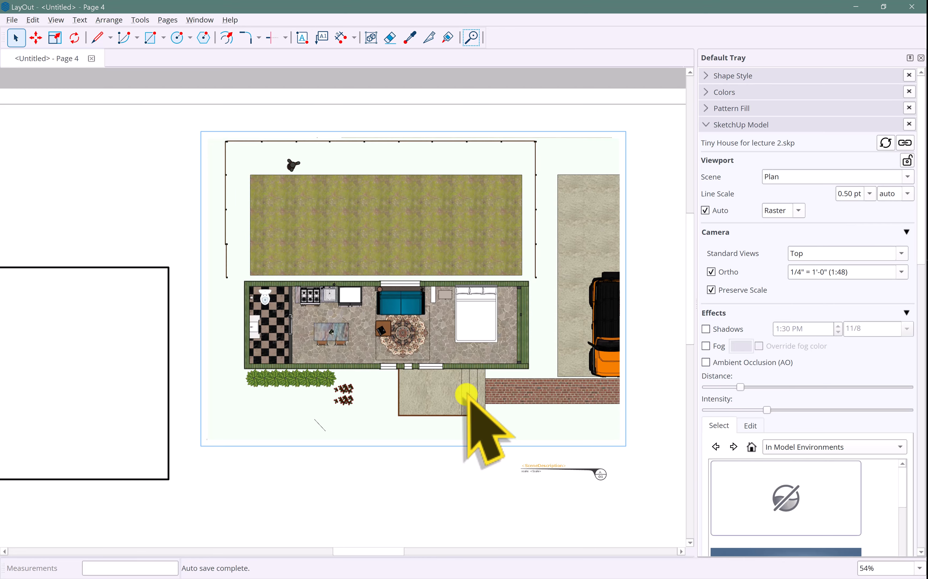
scroll(468, 395, down, 1)
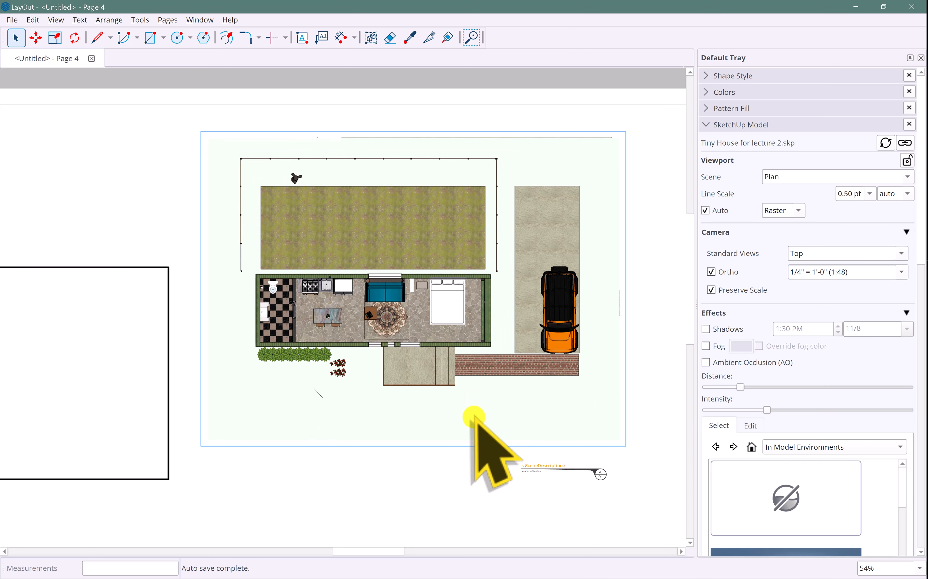
click(457, 469)
Widen the plan viewport on both sides to take in the whole fence and leave a margin beside the car
click(433, 324)
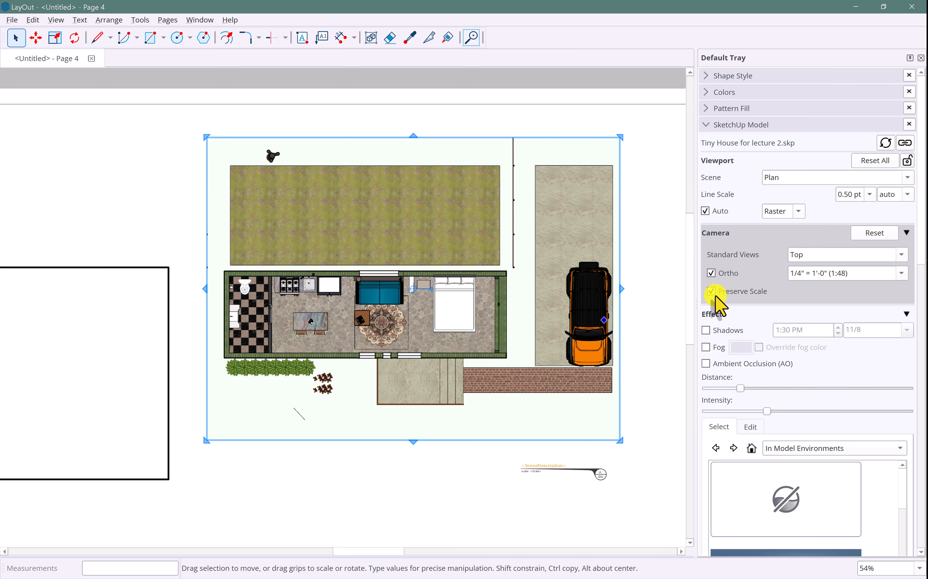
key(m)
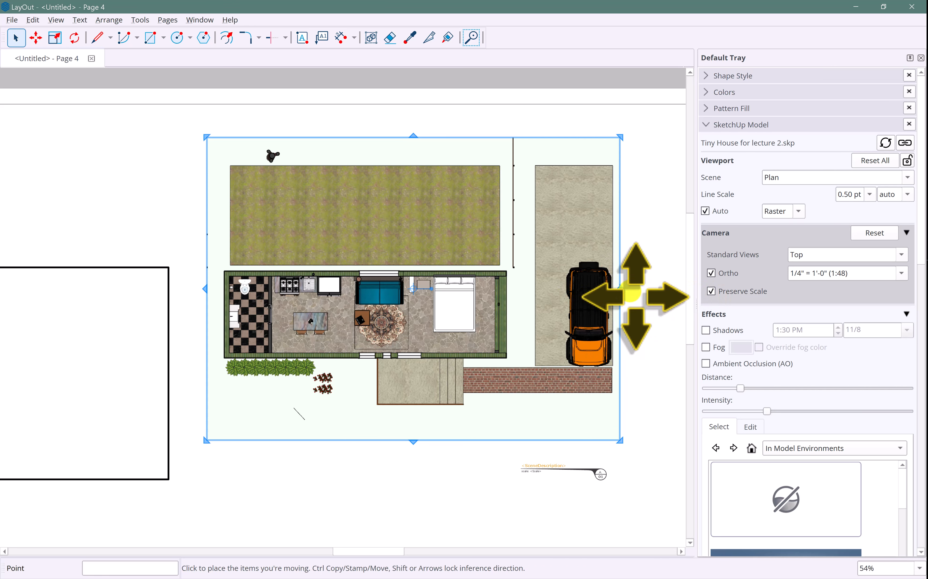
key(Escape)
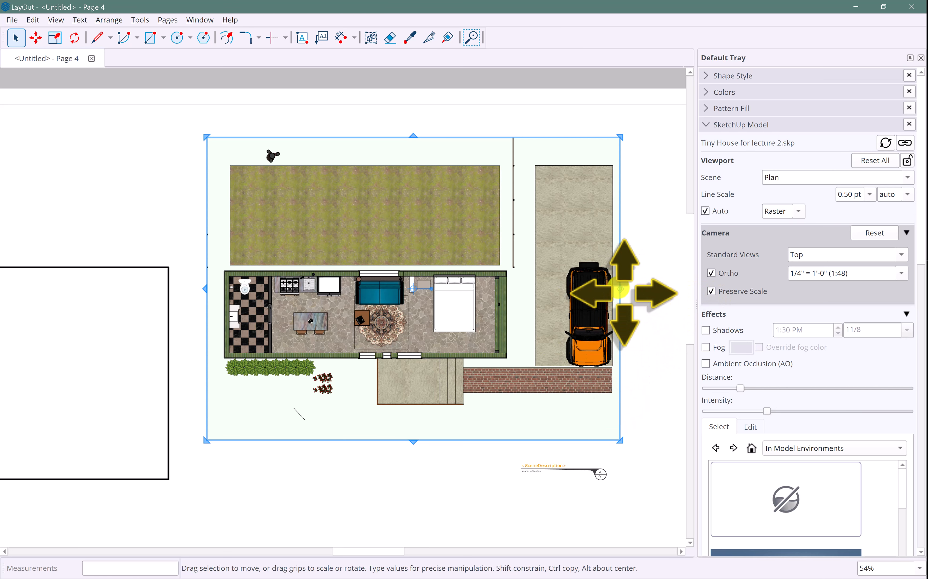
drag(622, 289, 638, 289)
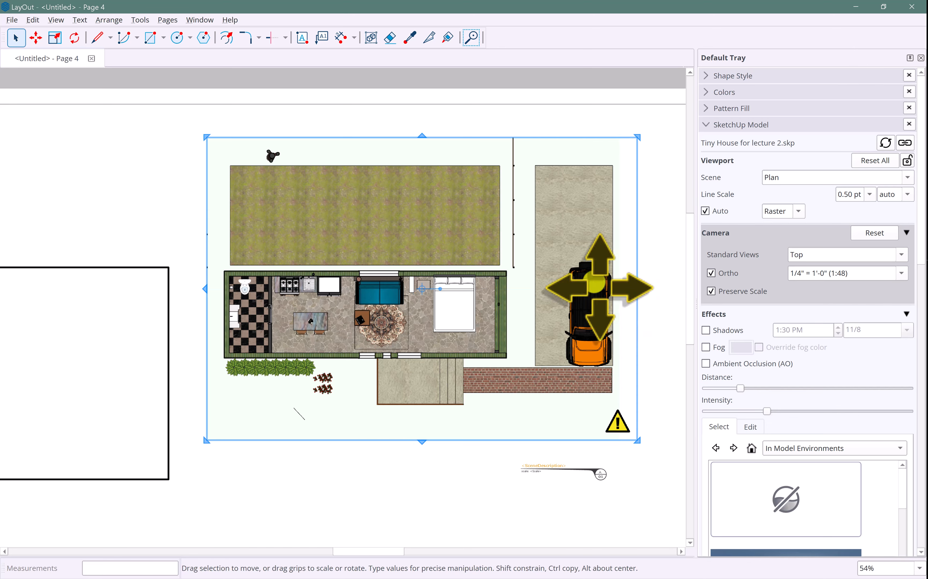
middle_drag(437, 278, 490, 337)
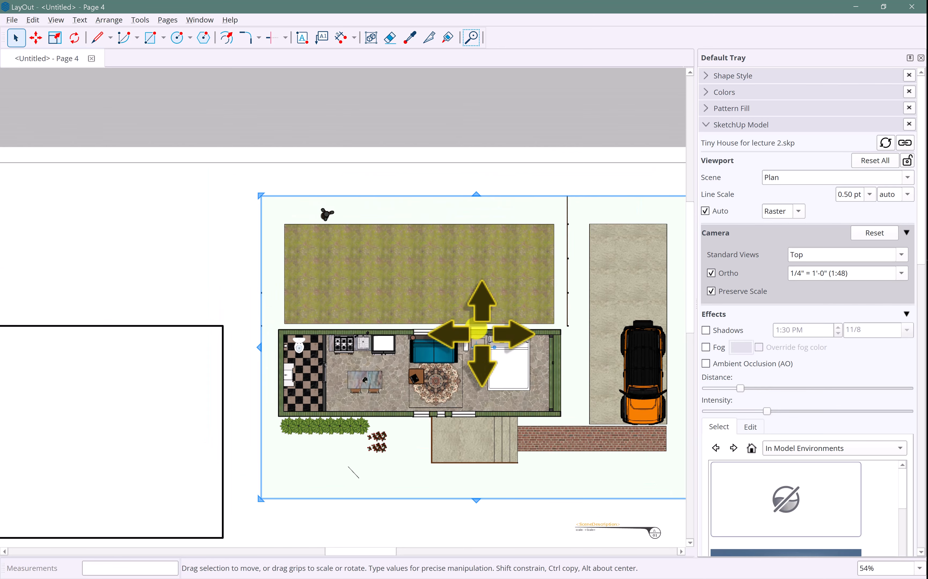
scroll(480, 332, down, 2)
drag(477, 220, 475, 213)
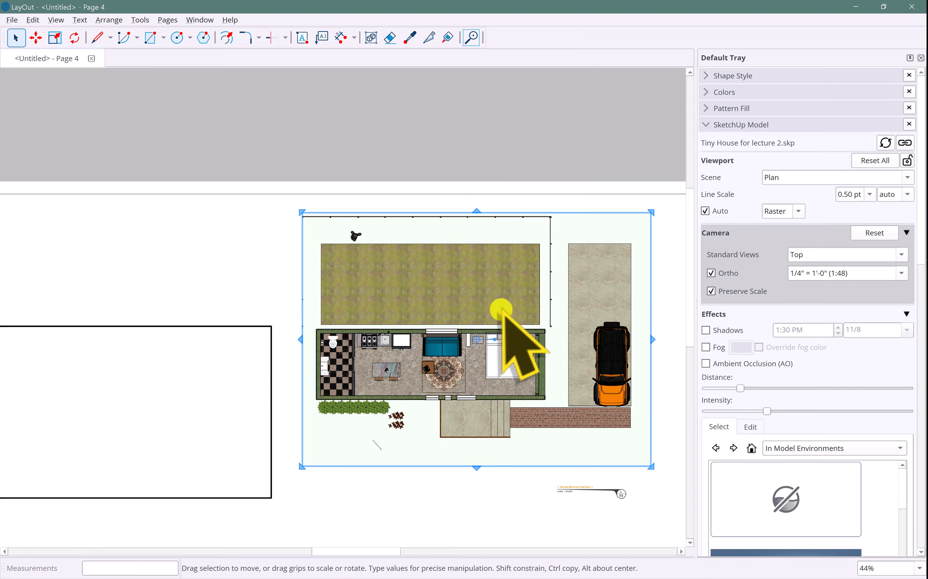
mouse_move(290, 338)
mouse_down()
mouse_move(276, 339)
mouse_move(283, 340)
mouse_up()
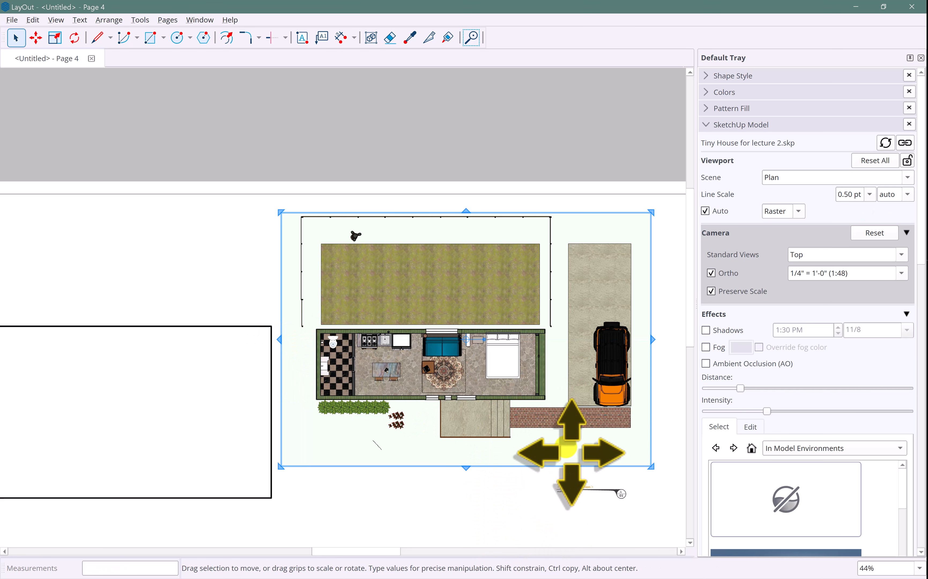
drag(470, 469, 467, 462)
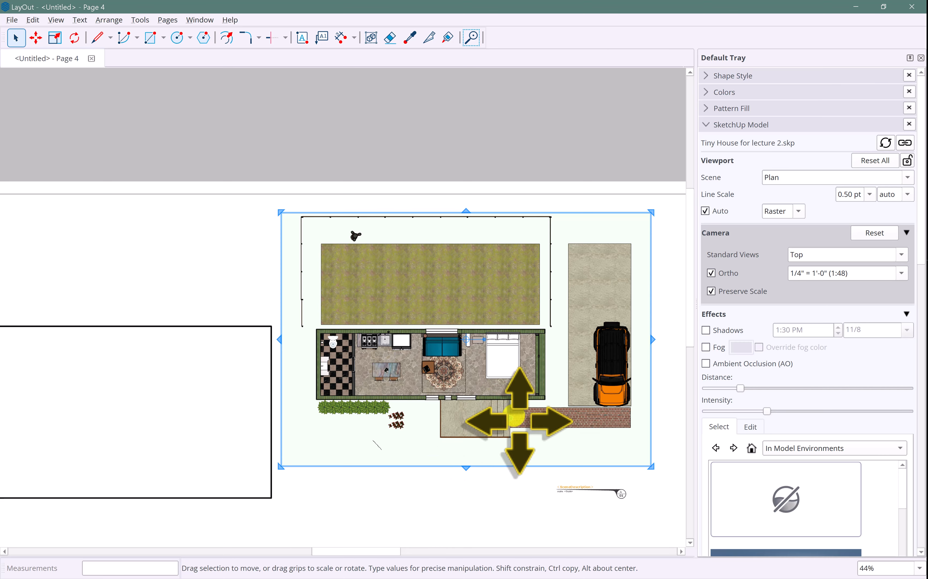
Move and resize the black frame to match the edges of the plan viewport
middle_drag(517, 421, 567, 374)
scroll(432, 401, down, 1)
middle_drag(446, 426, 342, 405)
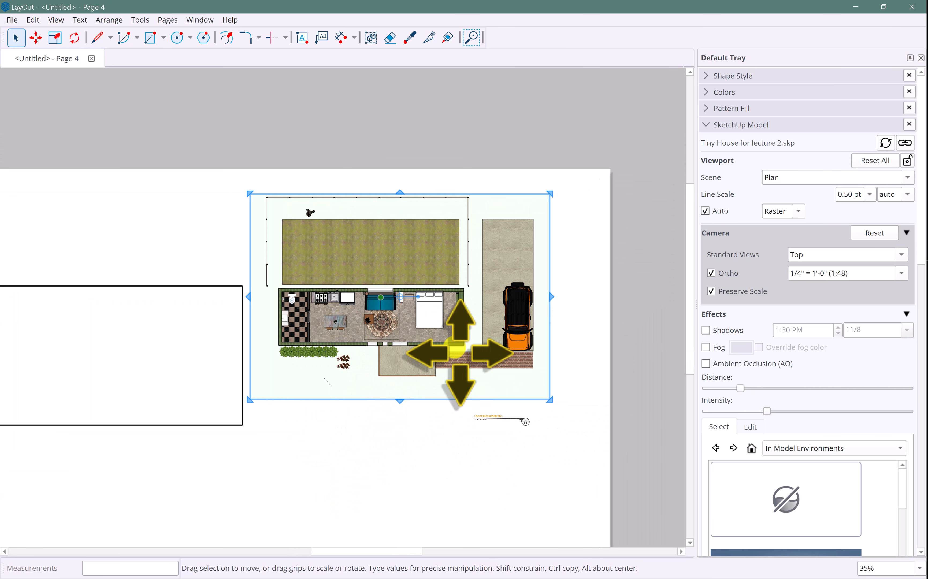
click(273, 436)
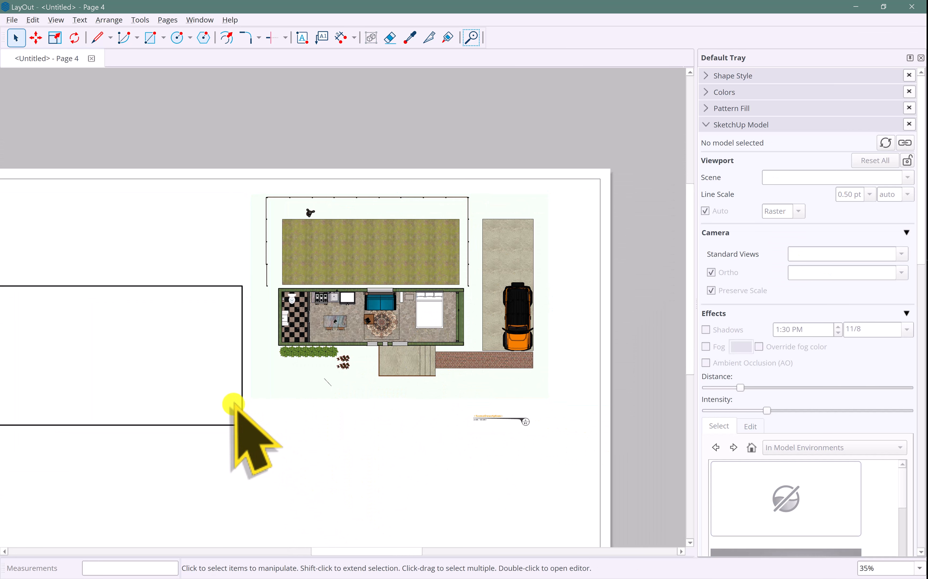
click(242, 312)
drag(243, 286, 548, 197)
scroll(528, 373, down, 2)
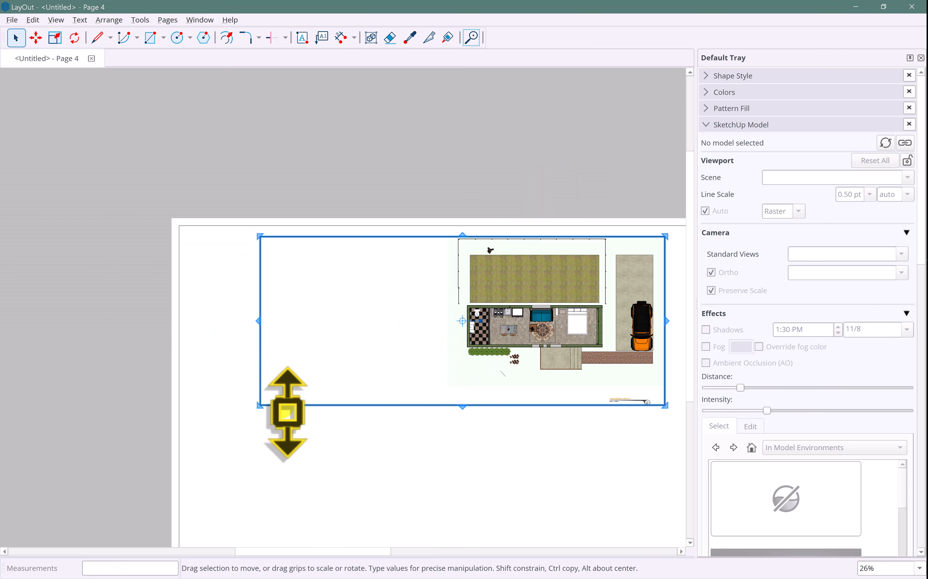
drag(260, 406, 446, 386)
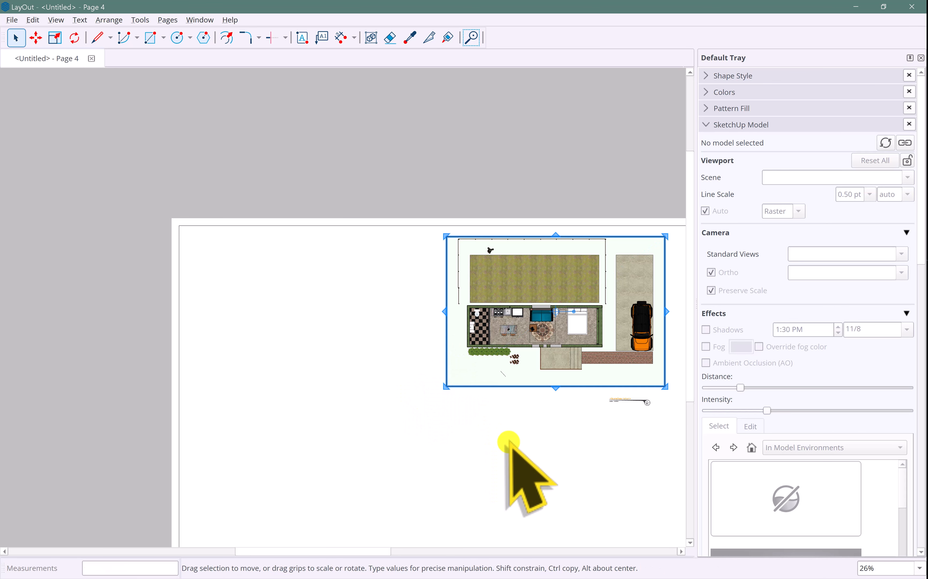
click(554, 443)
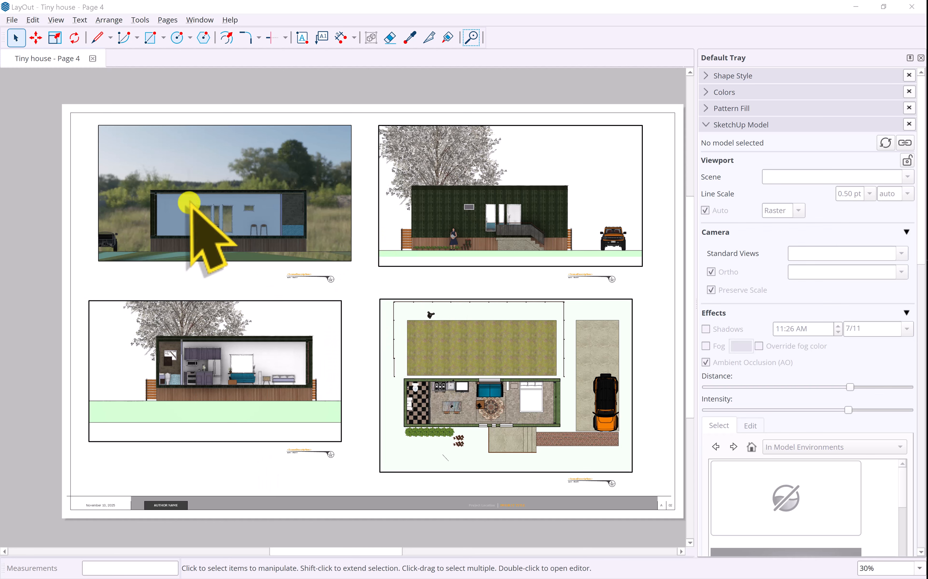
Enable draft mode and show the grid on the page
click(56, 20)
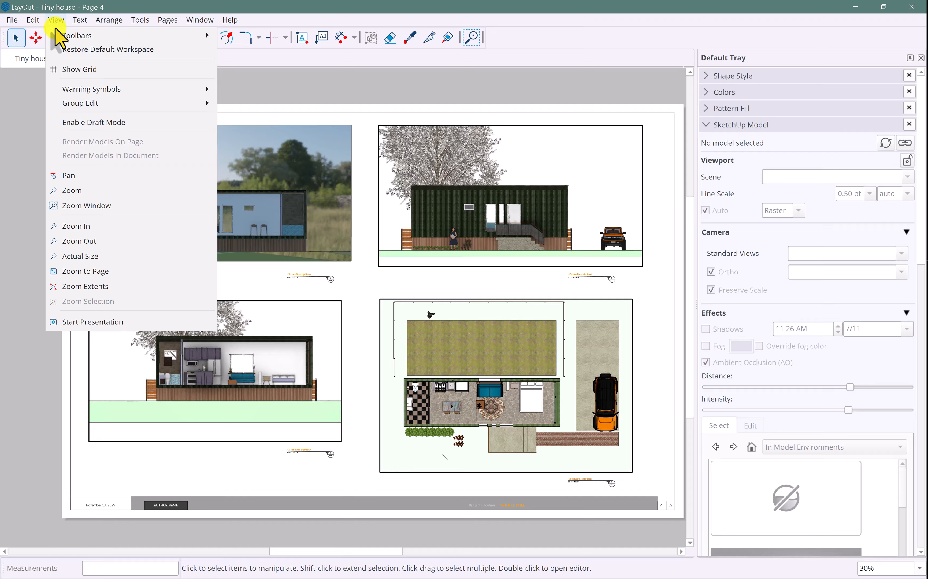
click(81, 123)
click(56, 20)
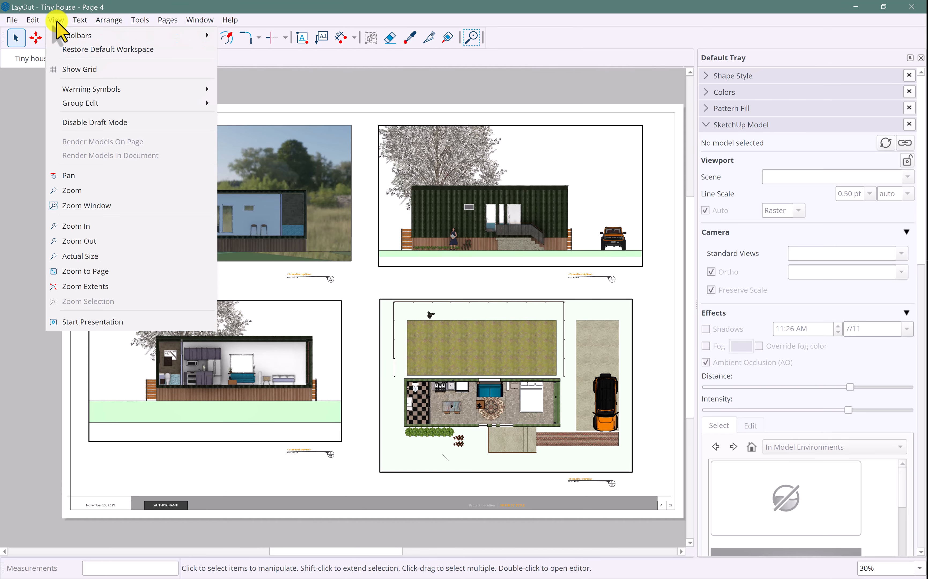
click(79, 73)
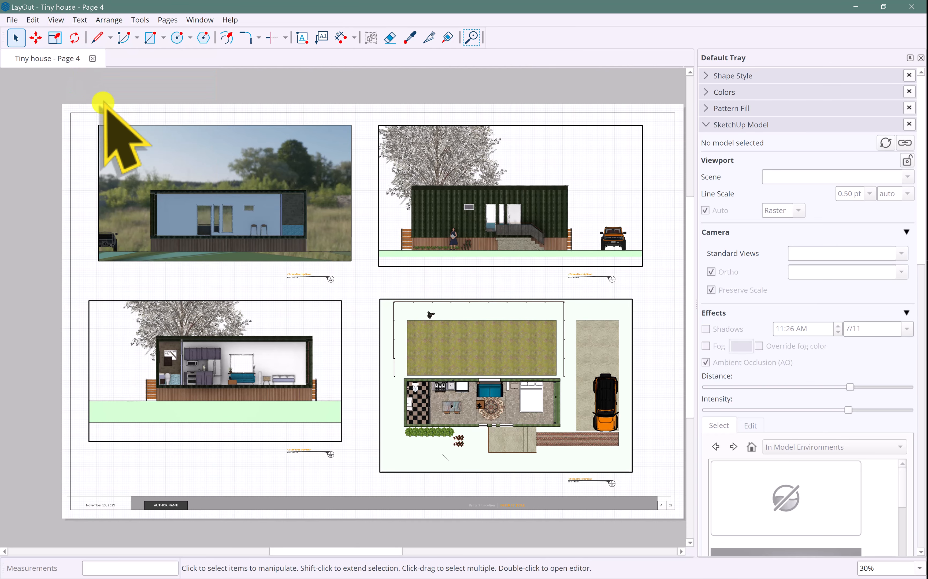
Crop the lower edge of the South elevation viewport and its black frame up to the ground line
scroll(333, 321, up, 4)
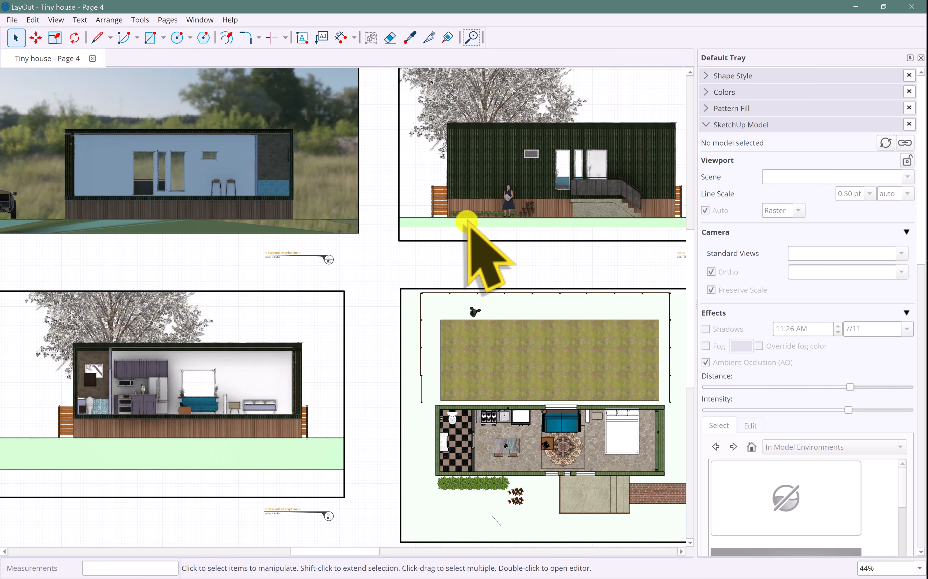
scroll(467, 221, down, 1)
middle_drag(467, 221, 331, 306)
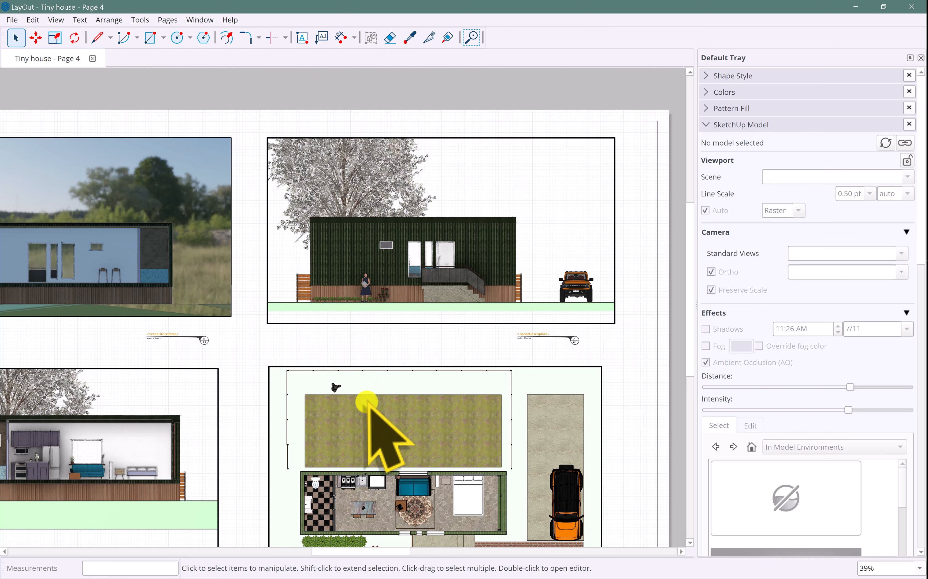
middle_drag(365, 400, 373, 379)
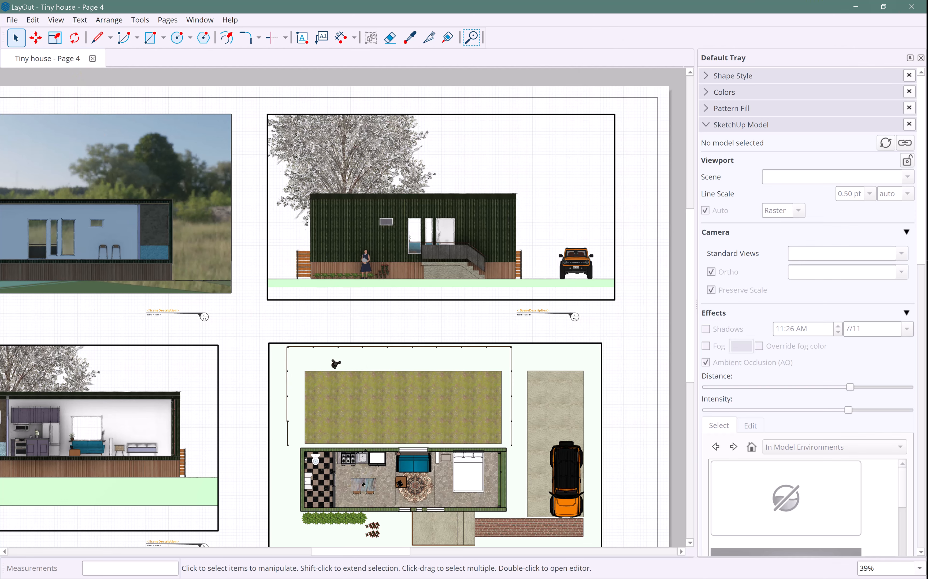
scroll(517, 236, up, 1)
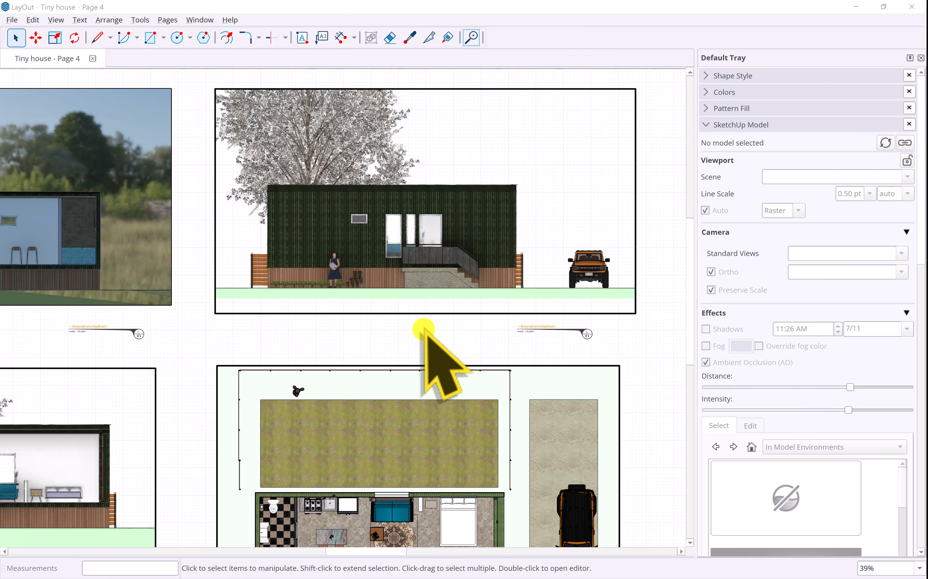
click(385, 295)
scroll(421, 305, up, 1)
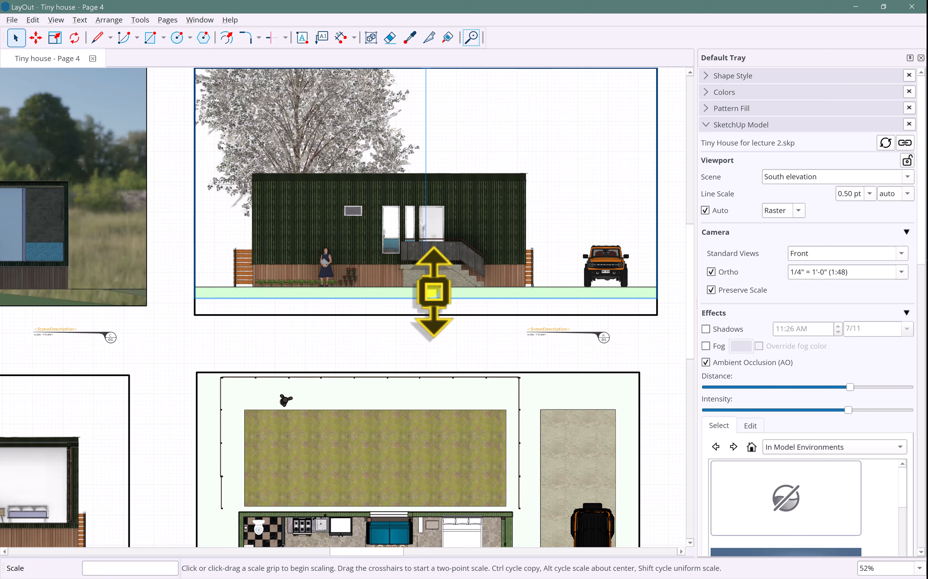
drag(433, 293, 402, 294)
scroll(424, 315, up, 1)
middle_drag(425, 315, 425, 378)
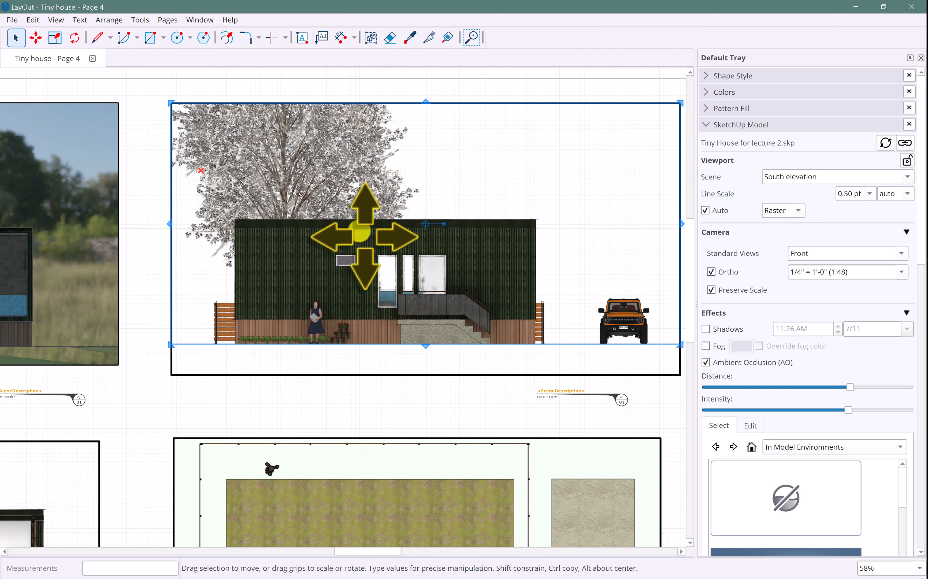
mouse_move(426, 347)
mouse_down()
mouse_move(426, 381)
mouse_move(426, 345)
mouse_up()
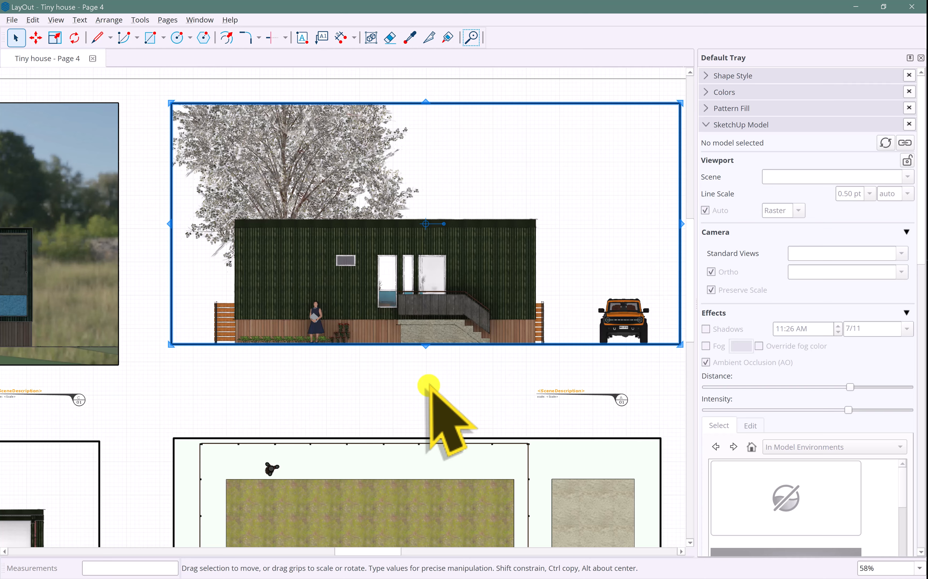
click(419, 392)
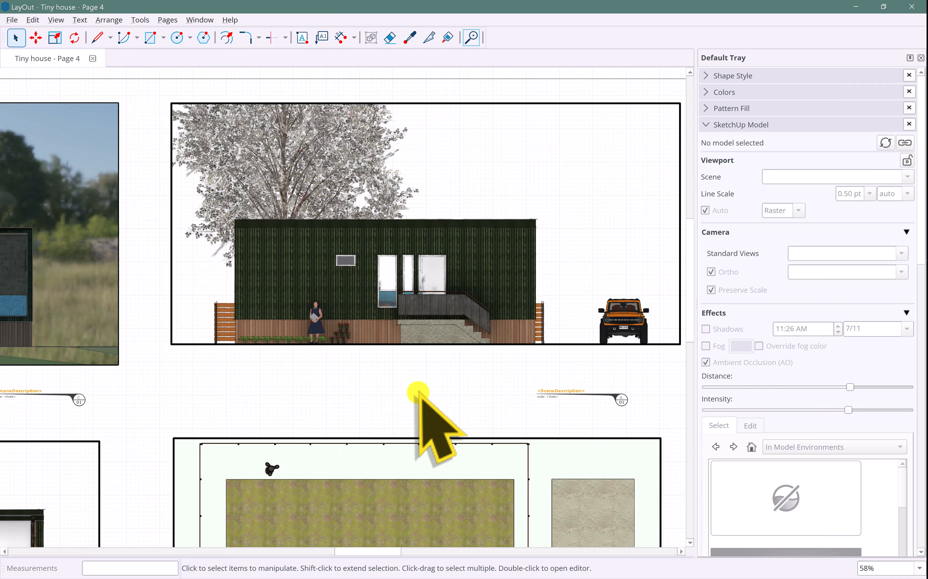
Delete the black frame around the South elevation and draw a horizontal ground line about 15 inches long along its base
click(173, 328)
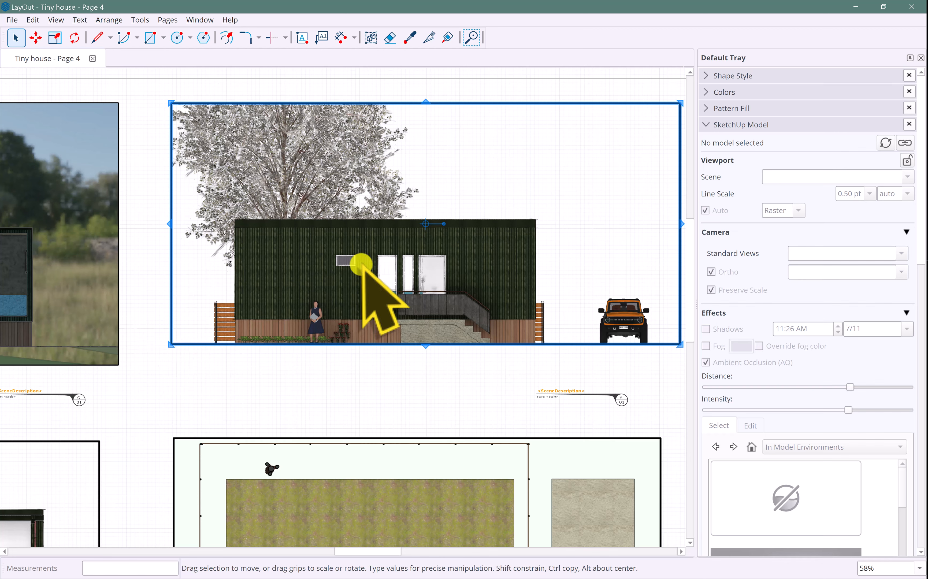
key(Delete)
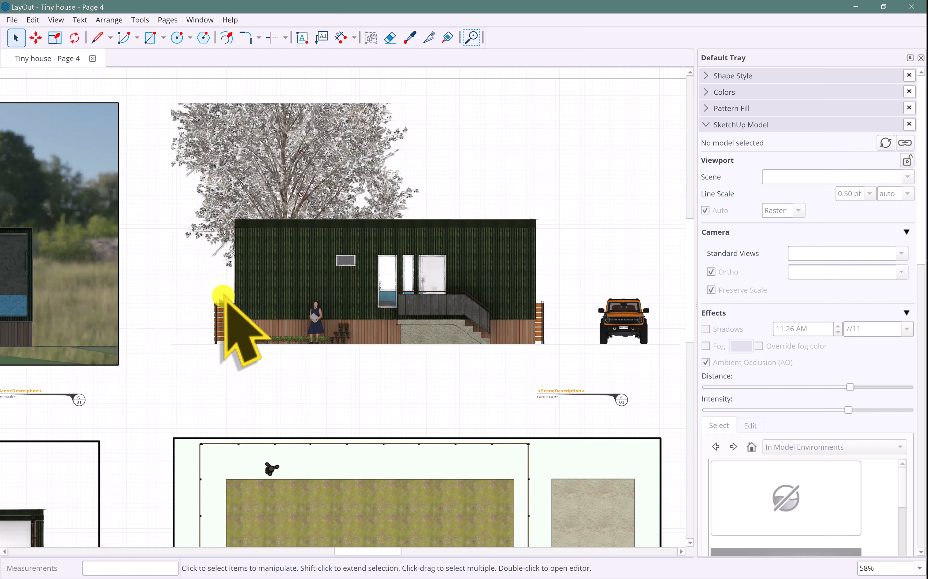
click(98, 38)
click(172, 345)
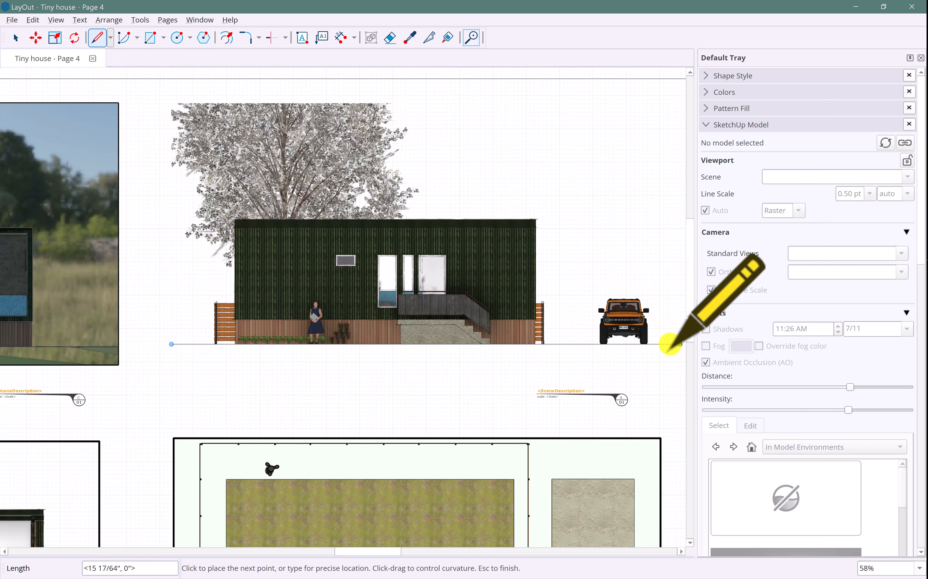
click(662, 344)
click(557, 161)
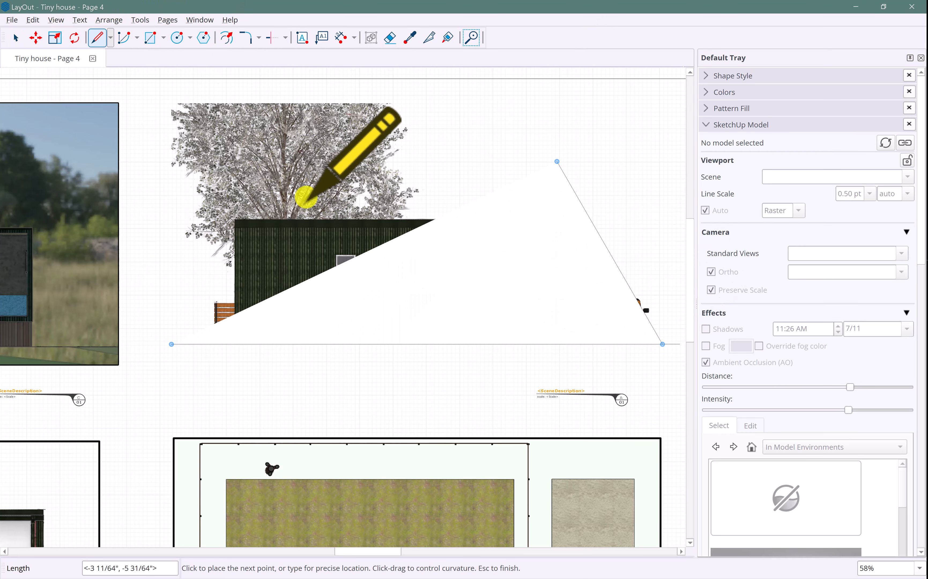
key(Escape)
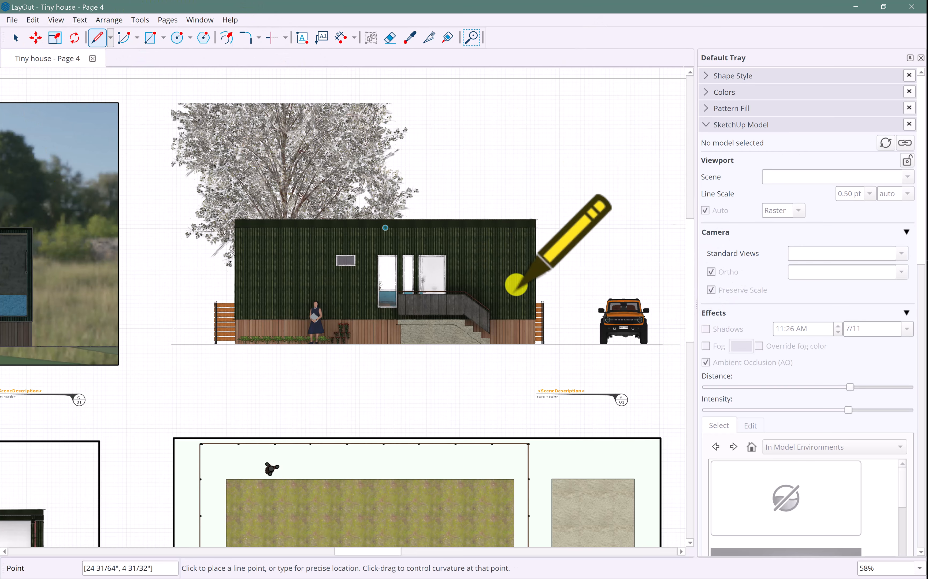
Set the stroke width of the South elevation's ground line to 8 pt
click(16, 37)
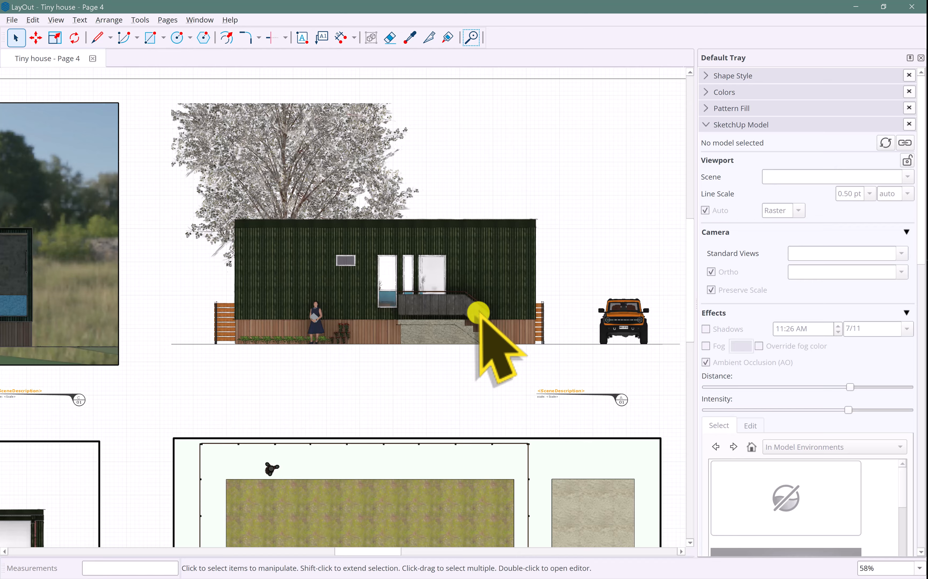
click(579, 344)
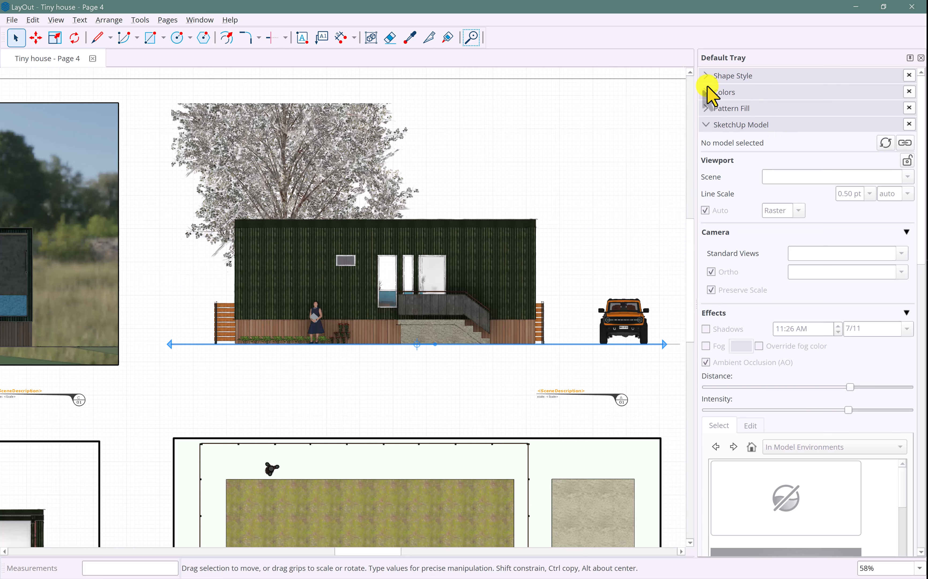
click(705, 76)
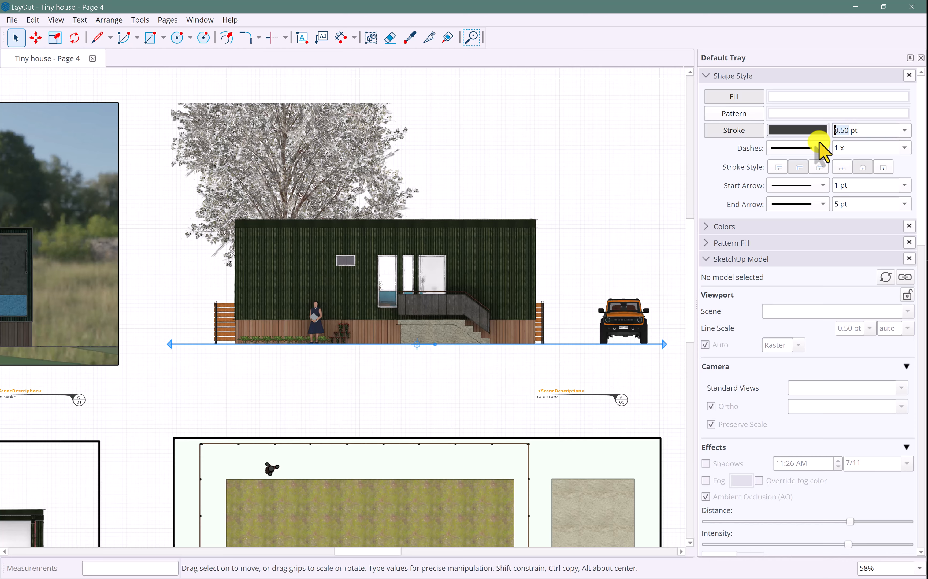
click(799, 167)
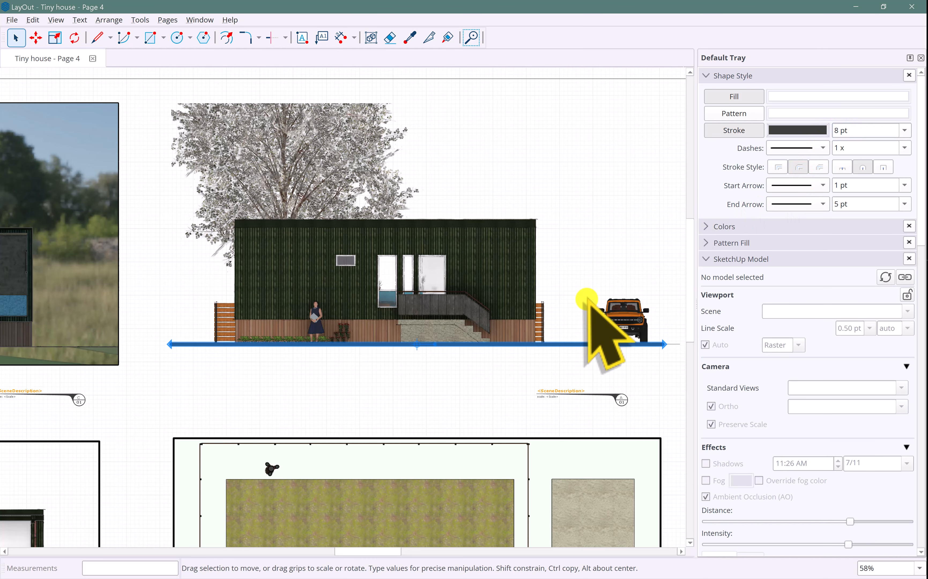
click(600, 370)
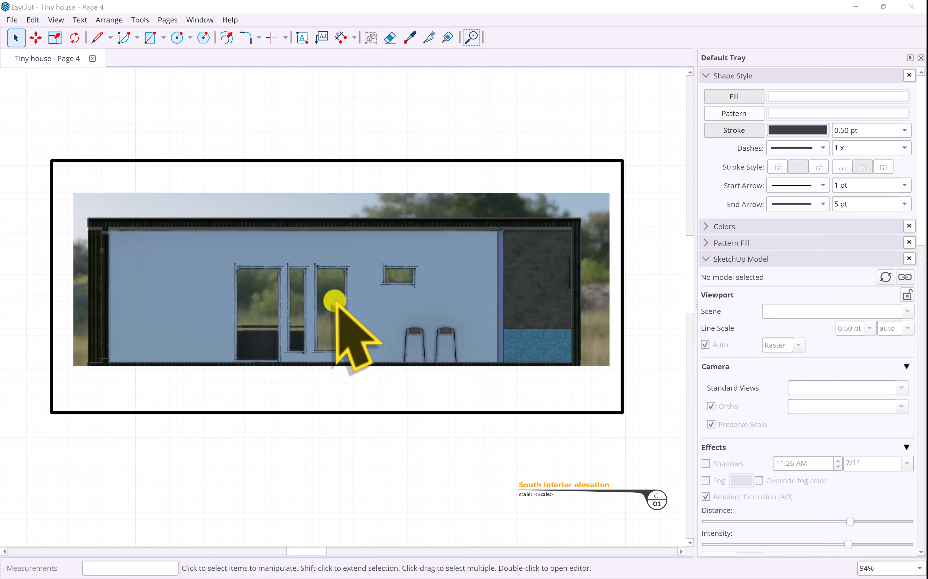
Crop all four sides of the South interior elevation viewport to the inner wall, ceiling and floor edges of the room
click(200, 244)
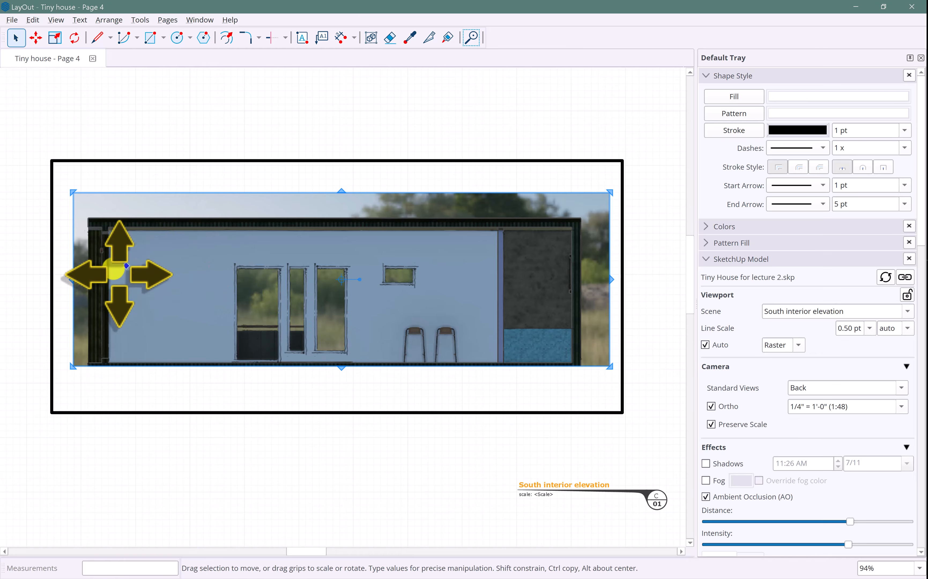
drag(73, 280, 129, 288)
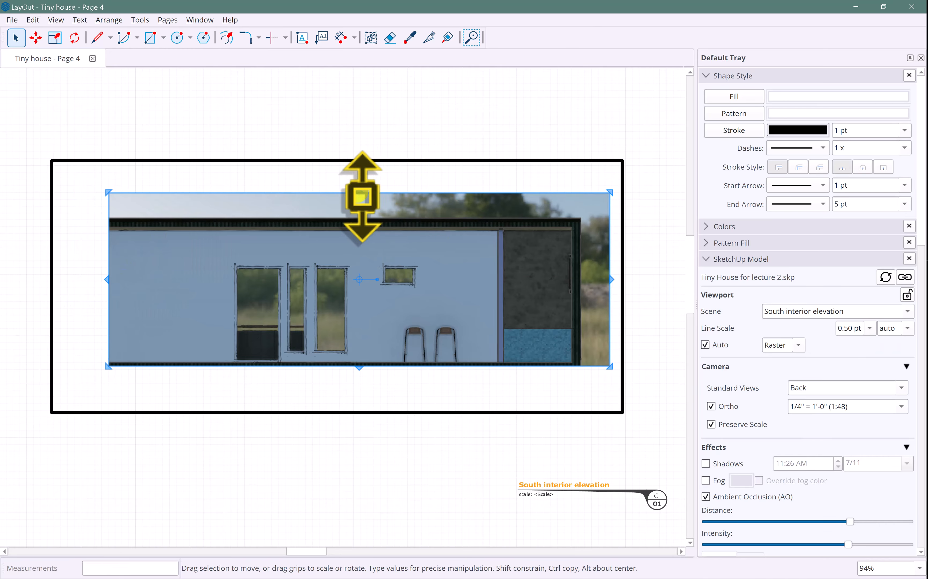
drag(362, 196, 367, 229)
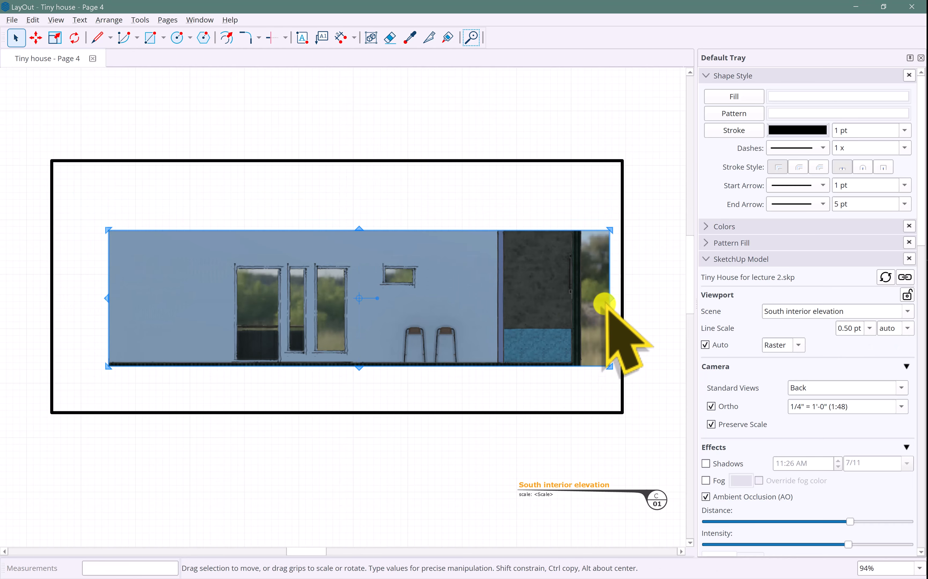
drag(616, 303, 499, 305)
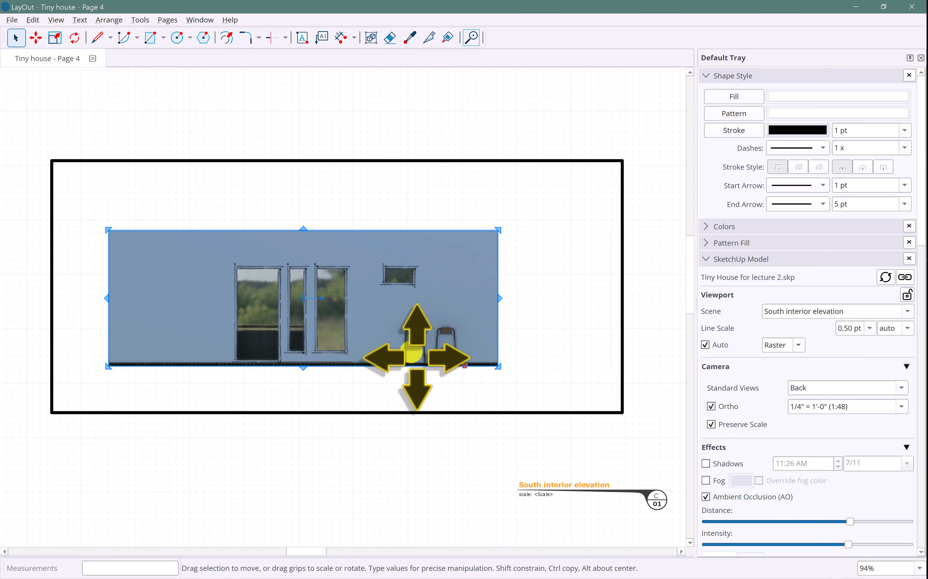
mouse_move(304, 368)
mouse_down()
mouse_move(305, 391)
mouse_move(304, 369)
mouse_up()
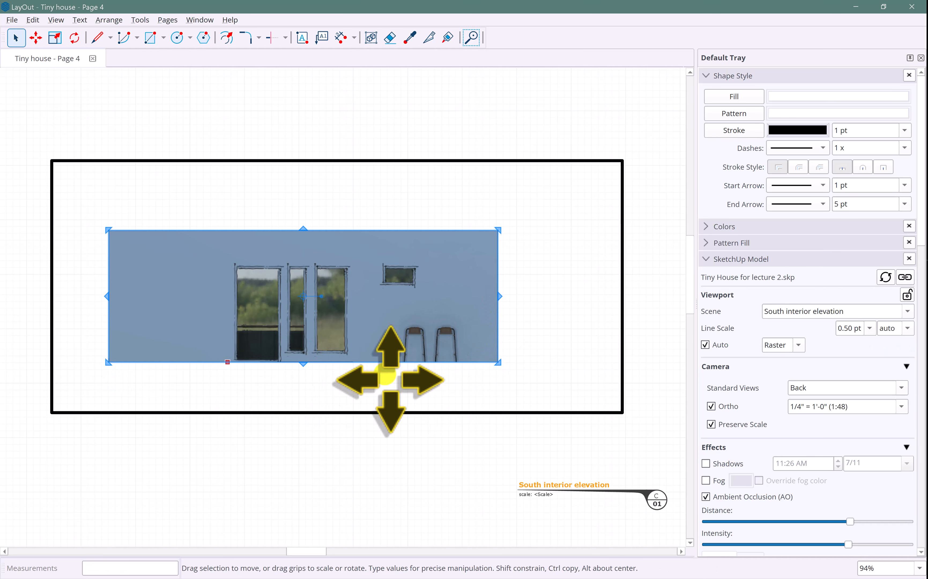
click(552, 259)
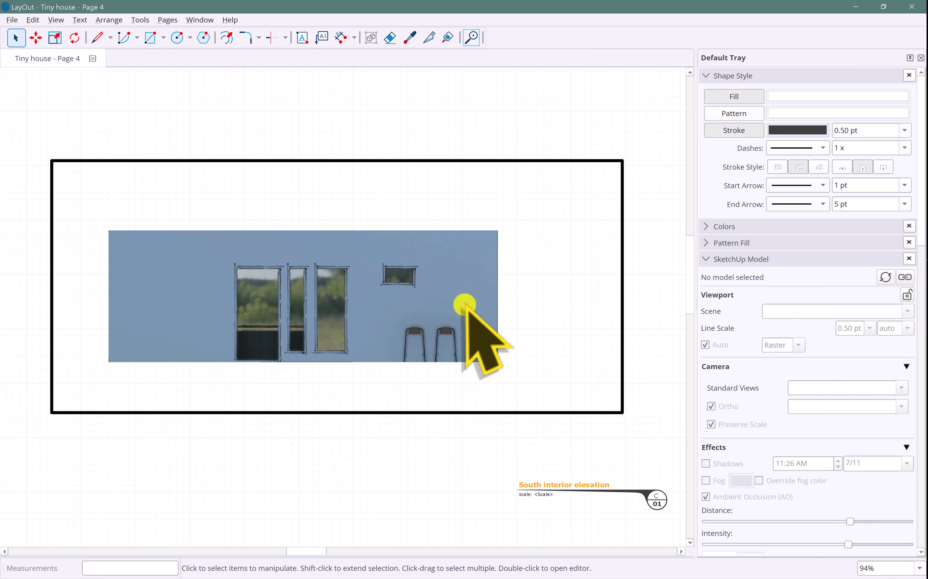
Move and resize the black frame to match the cropped South interior elevation viewport
click(202, 161)
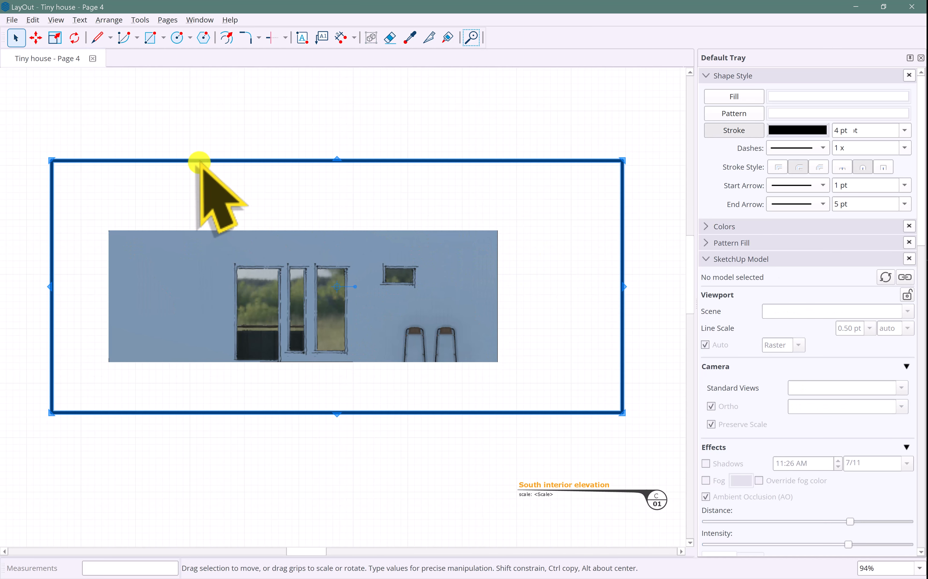
drag(122, 231, 109, 230)
drag(624, 414, 498, 363)
click(546, 387)
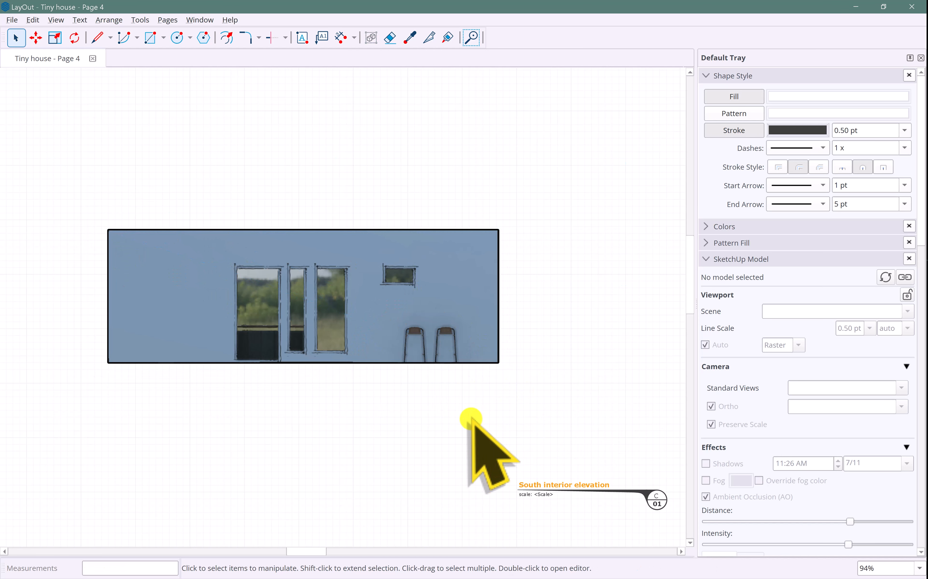
click(364, 312)
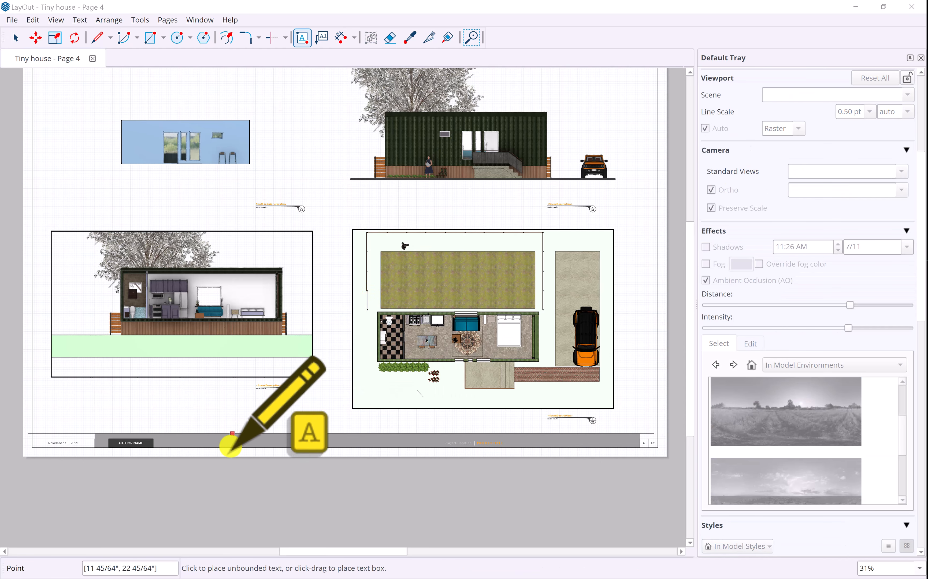
Add the title text "Orthographic Drawing" in the page's grey title bar beside the author name, sized 48 pt
scroll(224, 444, up, 5)
click(155, 423)
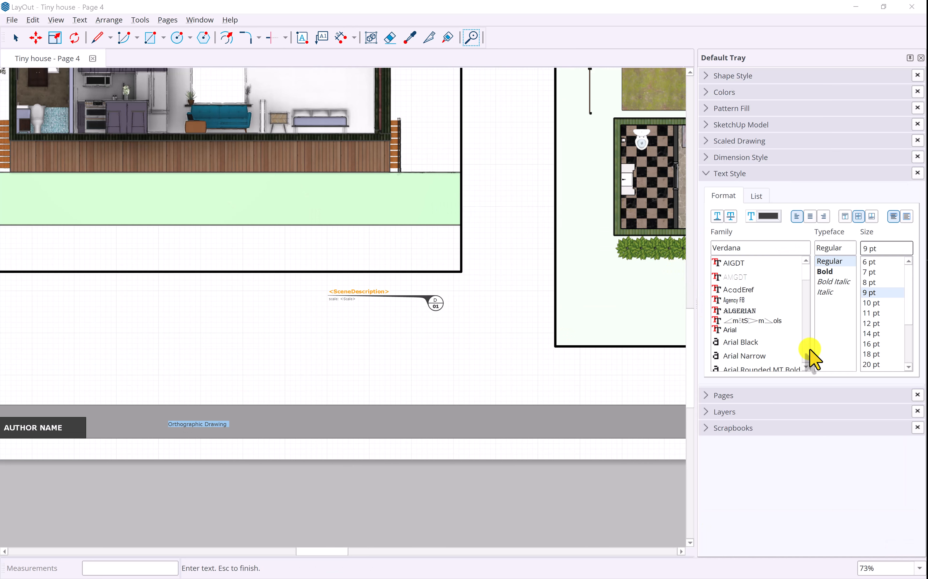
click(877, 365)
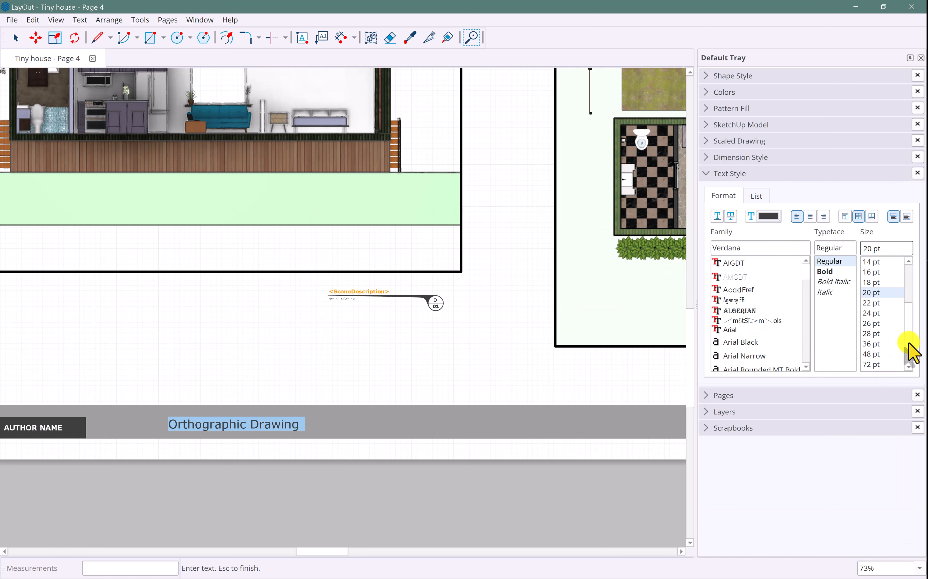
scroll(914, 302, up, 3)
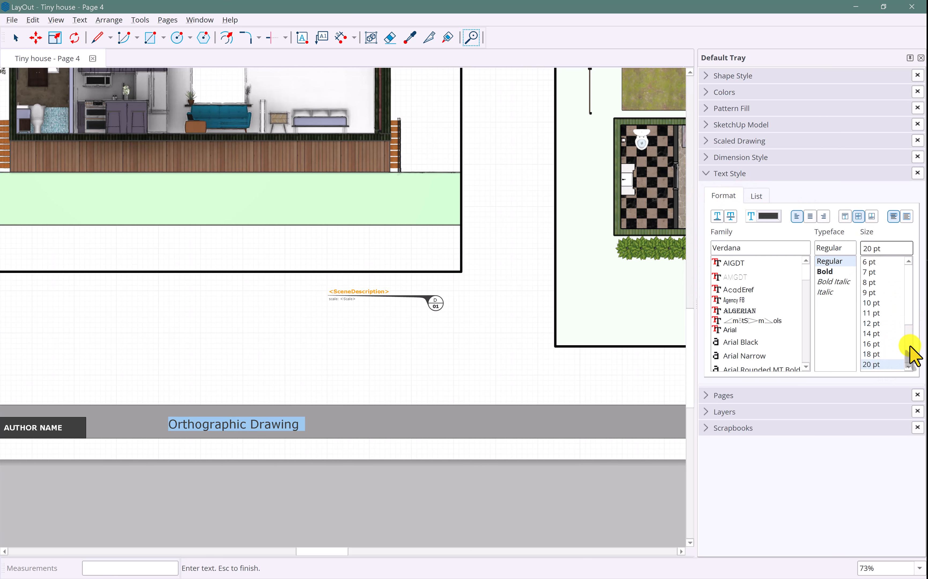
click(875, 353)
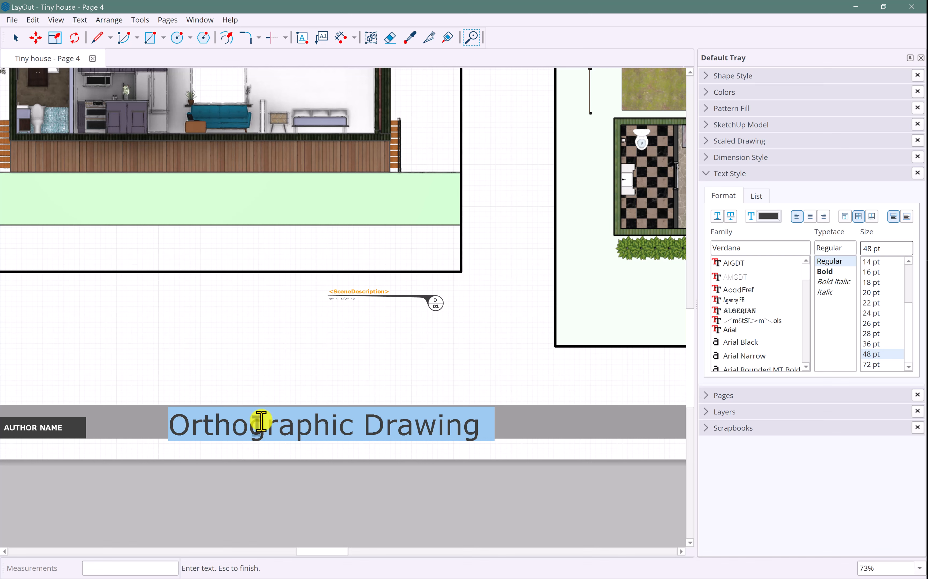
click(230, 451)
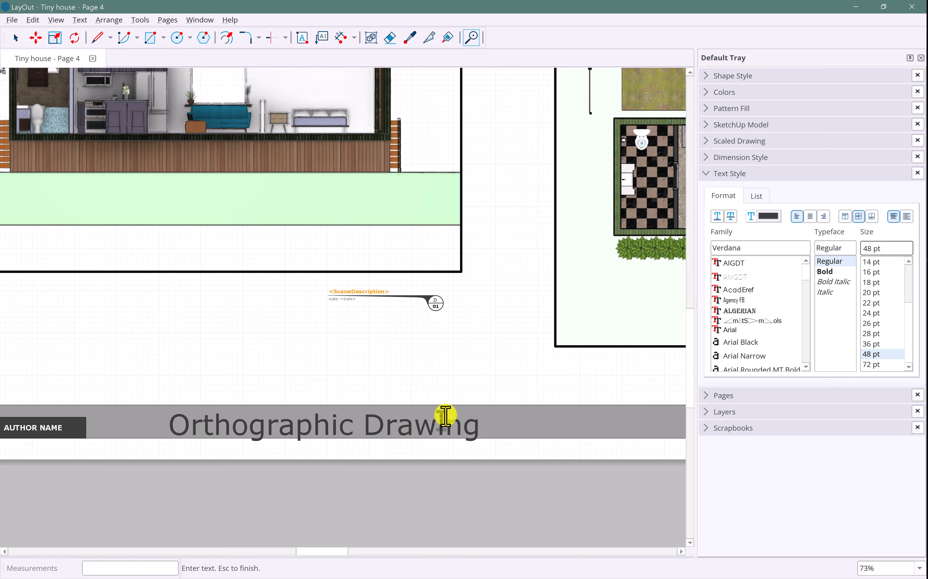
click(16, 38)
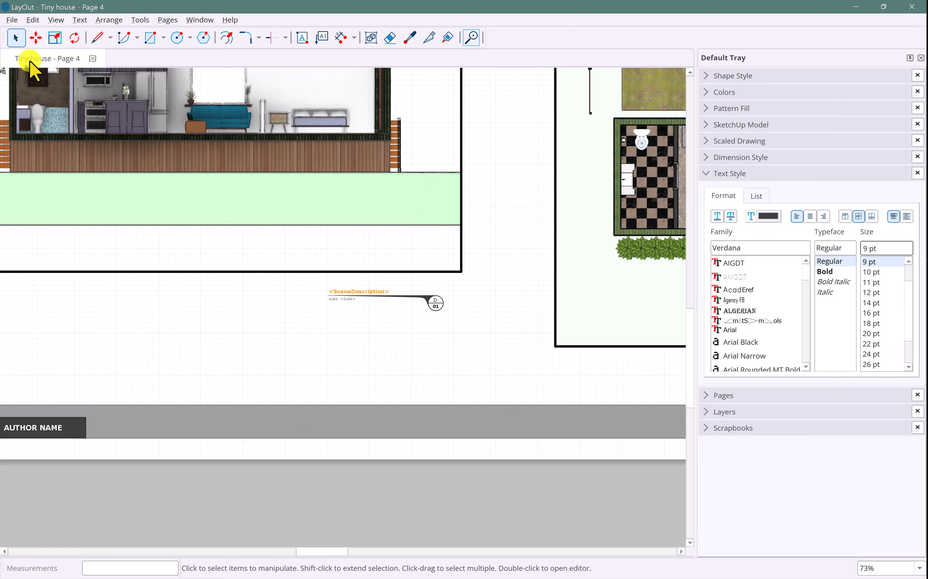
Nudge the "Orthographic Drawing" title along the grey bar, closer to the author name block
click(270, 425)
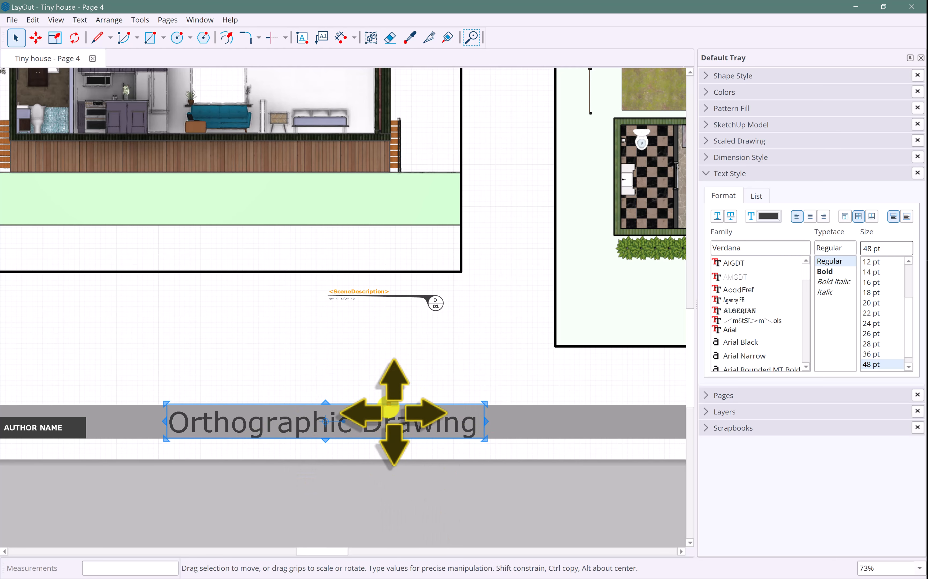
key(Left)
key(Left)
key(Left)
key(Left)
key(Left)
key(Left)
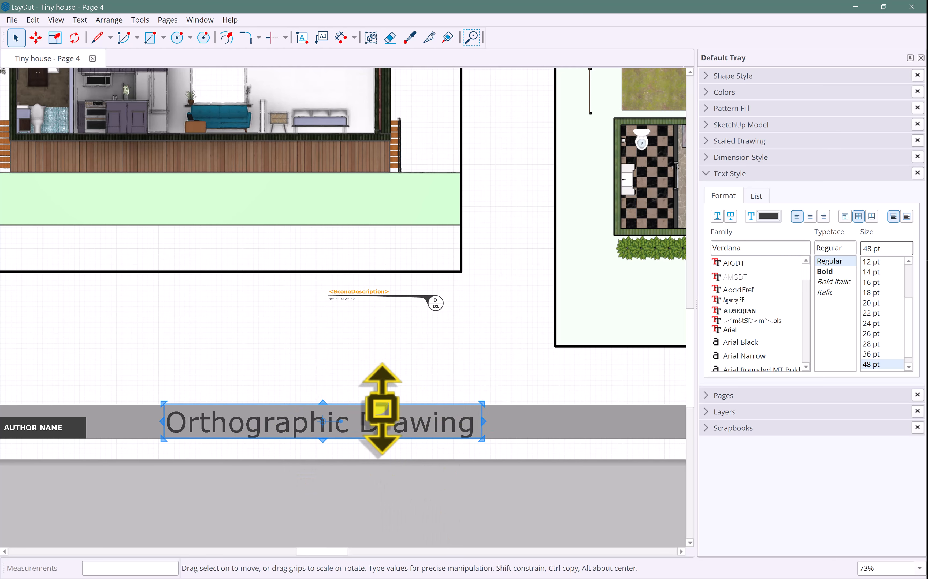
key(Left)
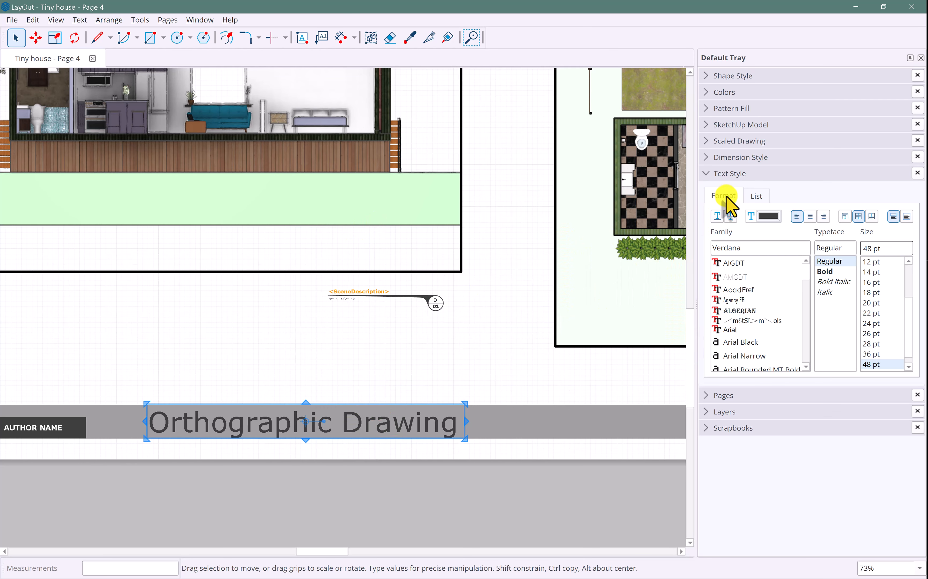
Paste a copy of the "Orthographic Drawing" title into the grey title bar of the Inside Page
click(706, 400)
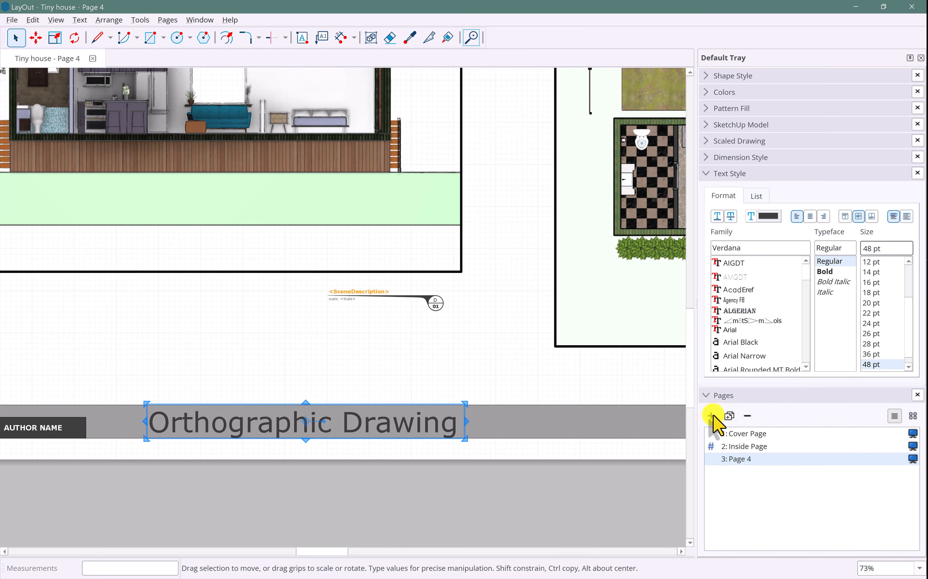
click(743, 446)
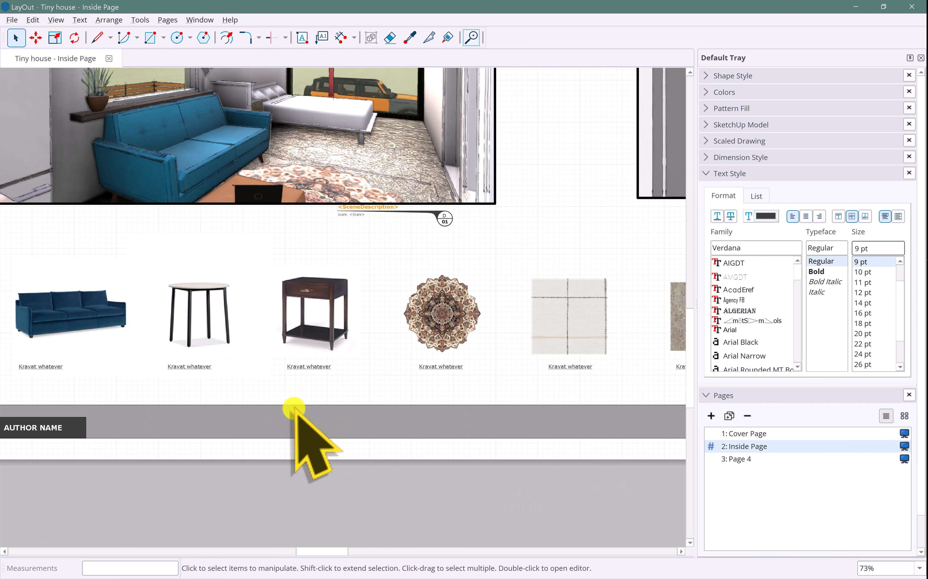
key(ctrl+v)
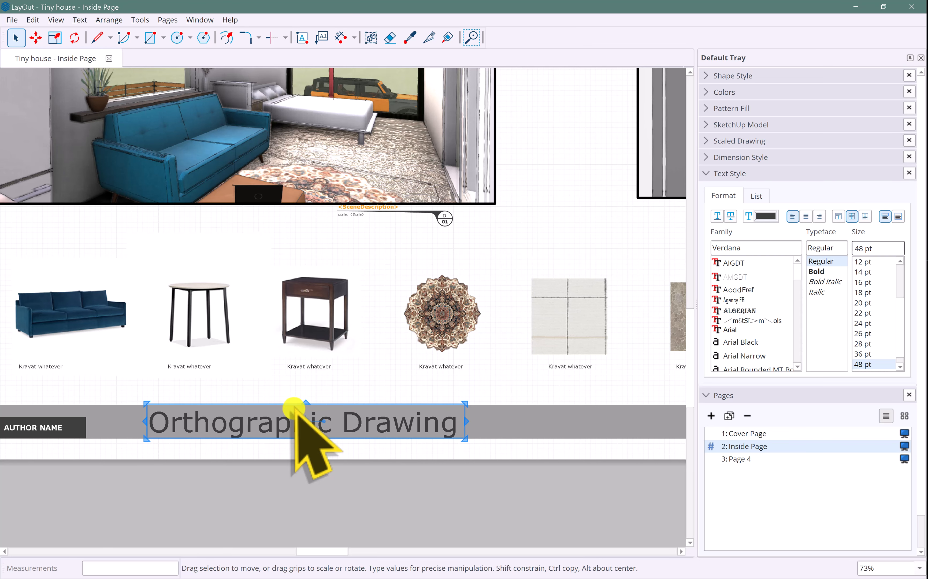
click(473, 468)
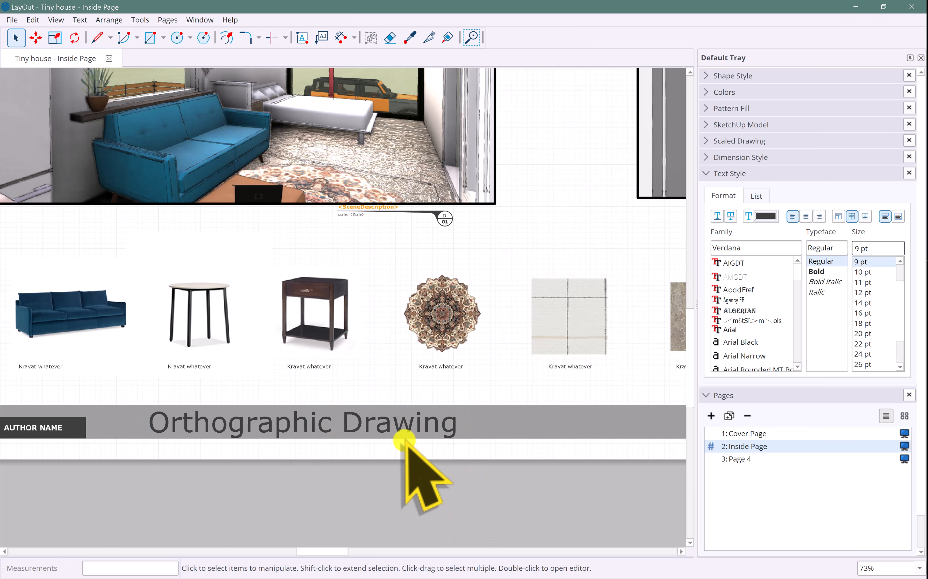
Change the pasted title text on the Inside Page to "Perspective Drawings"
double_click(391, 424)
click(298, 425)
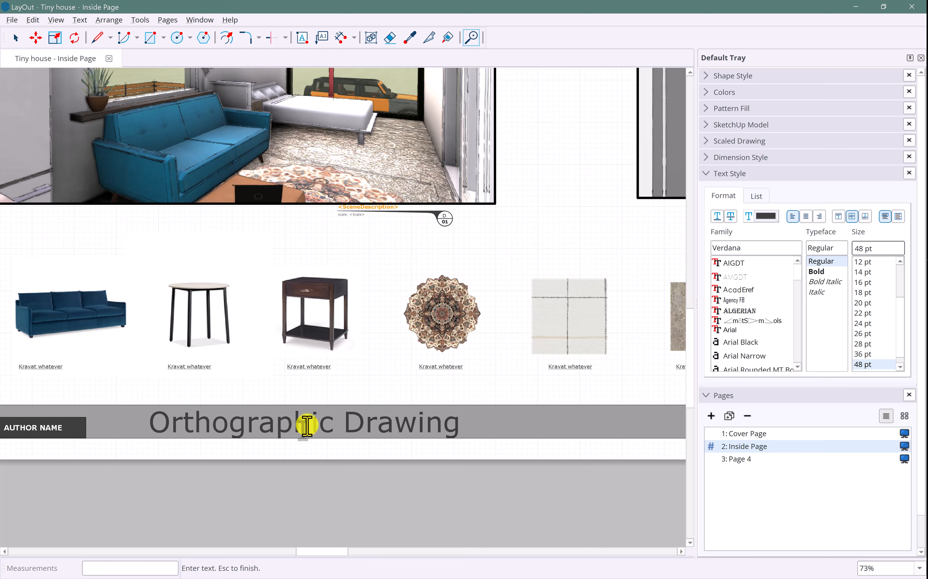
drag(333, 426, 146, 412)
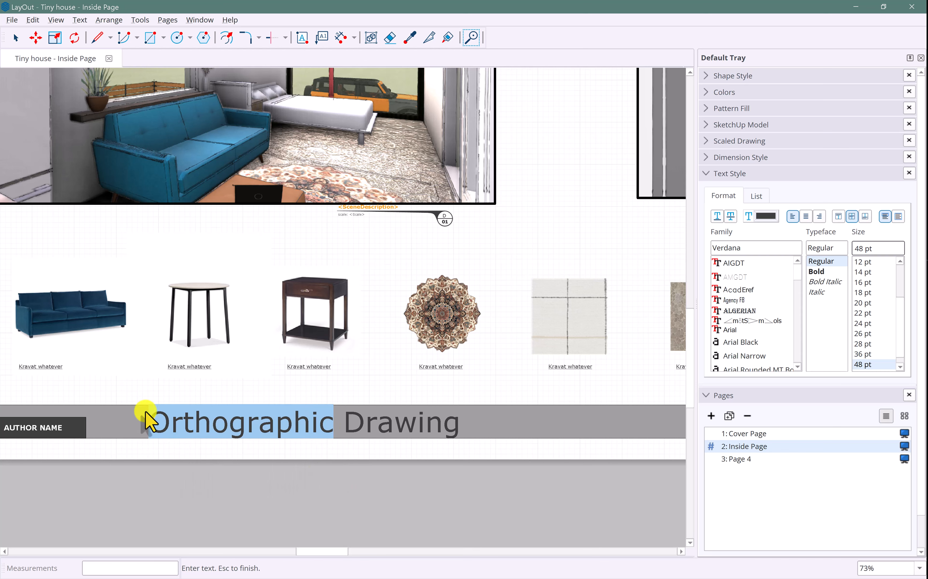
text(Perspective)
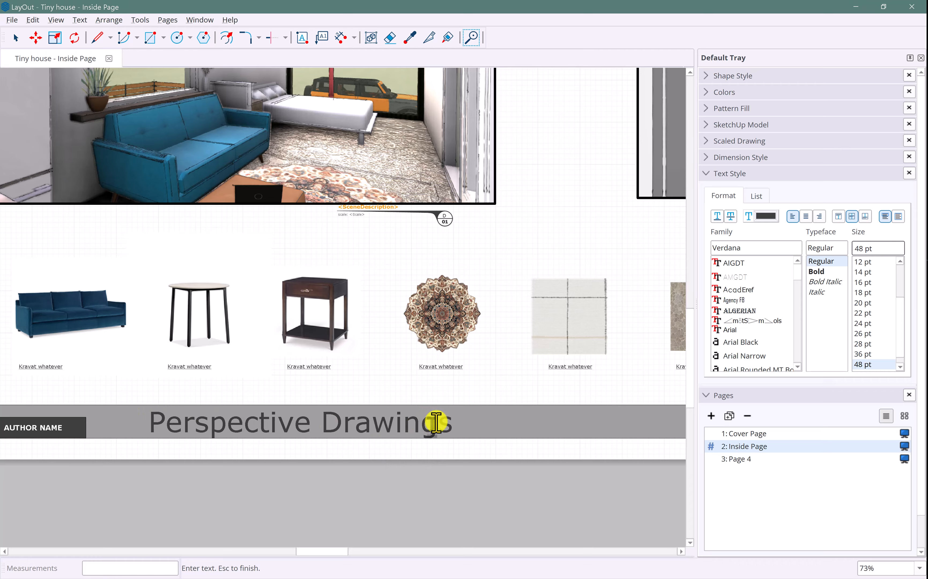
click(11, 37)
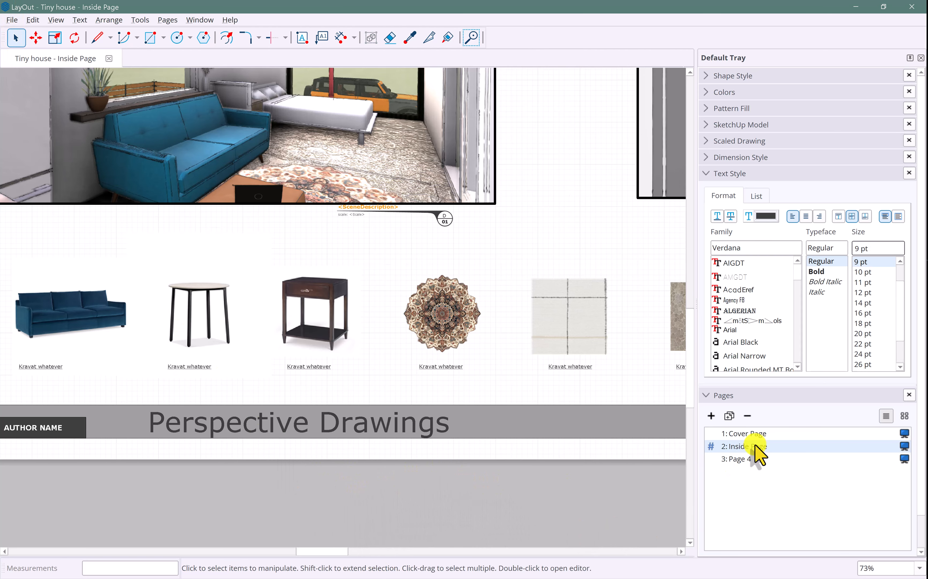
Rename the Inside Page to "Perspective sheets"
right_click(759, 452)
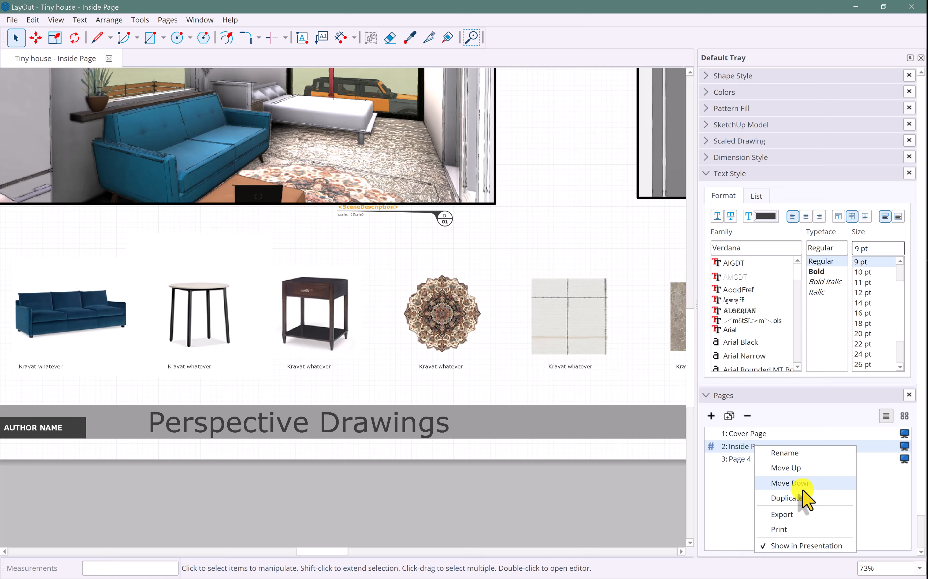
click(787, 454)
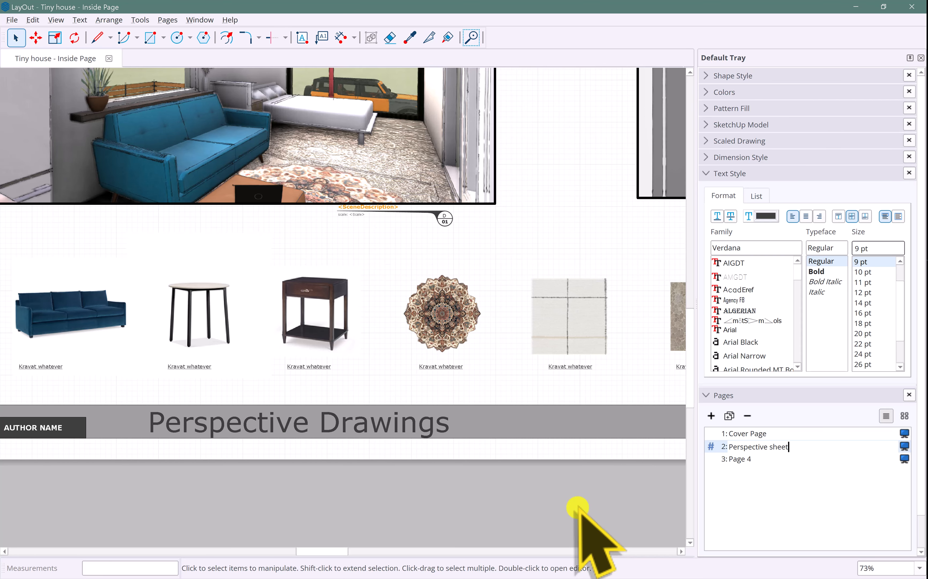
click(579, 507)
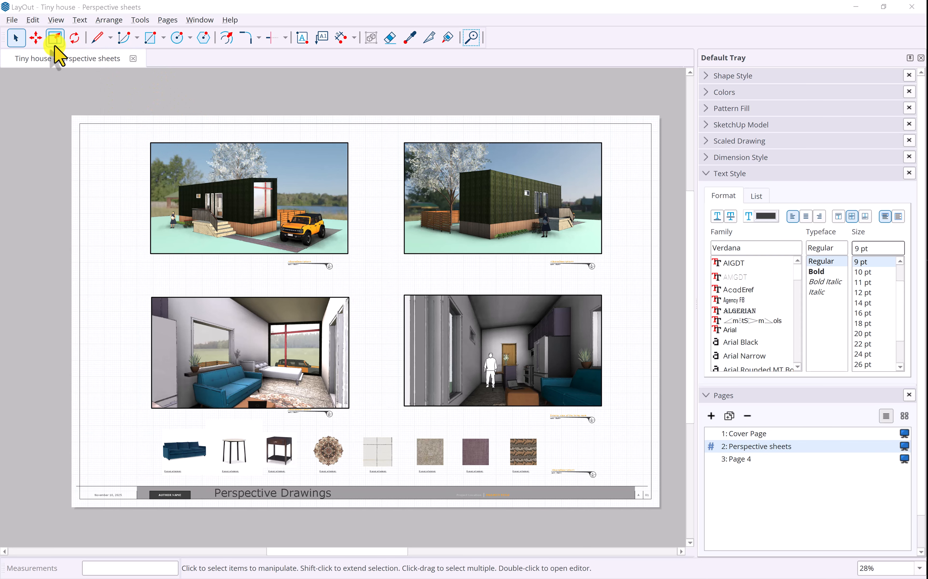
Start exporting the document to PDF as Tiny house.pdf in the Media folder
click(12, 20)
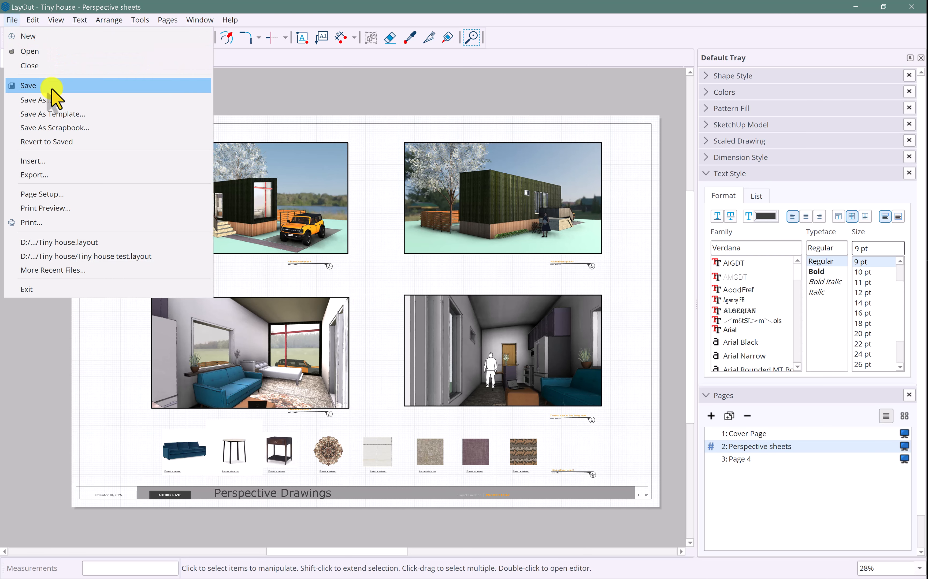
click(557, 50)
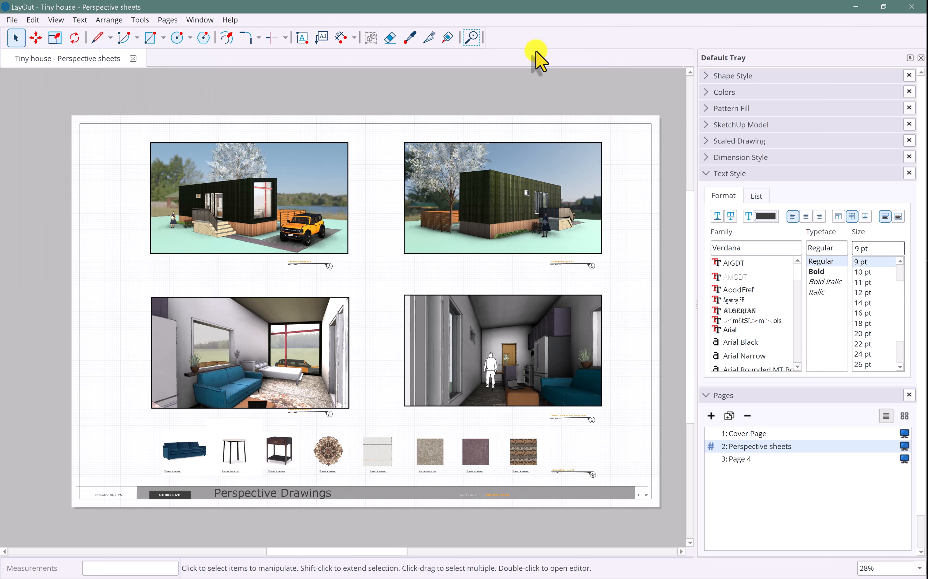
click(13, 19)
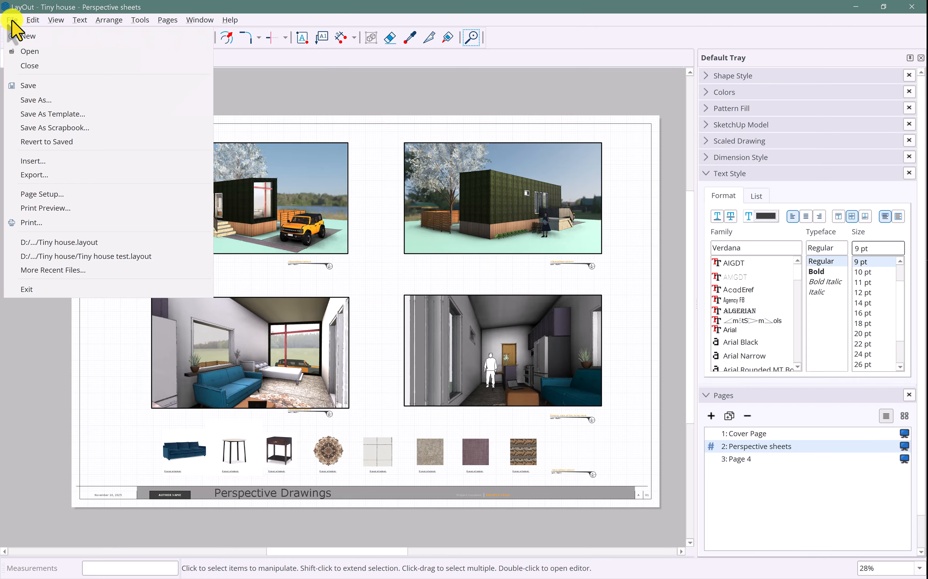
click(46, 175)
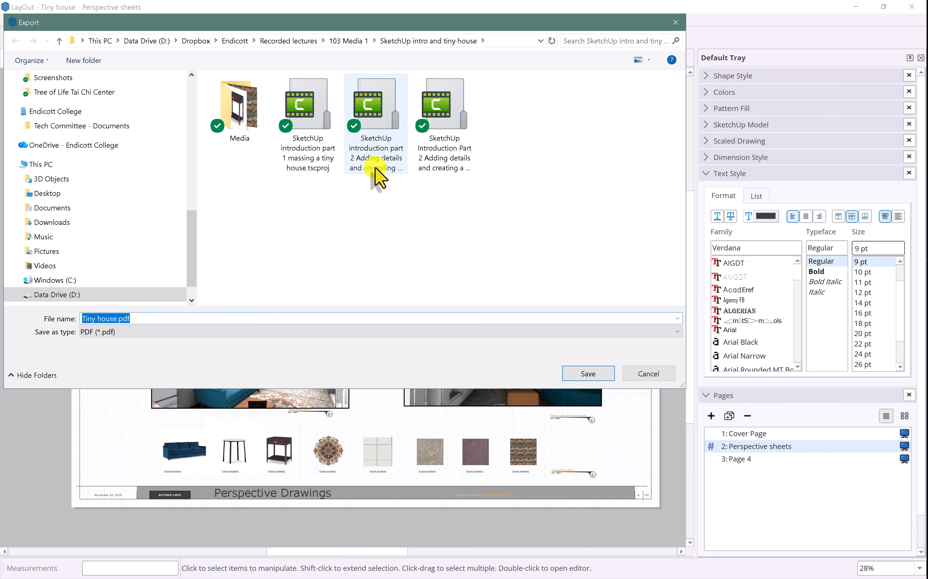
click(238, 96)
double_click(237, 95)
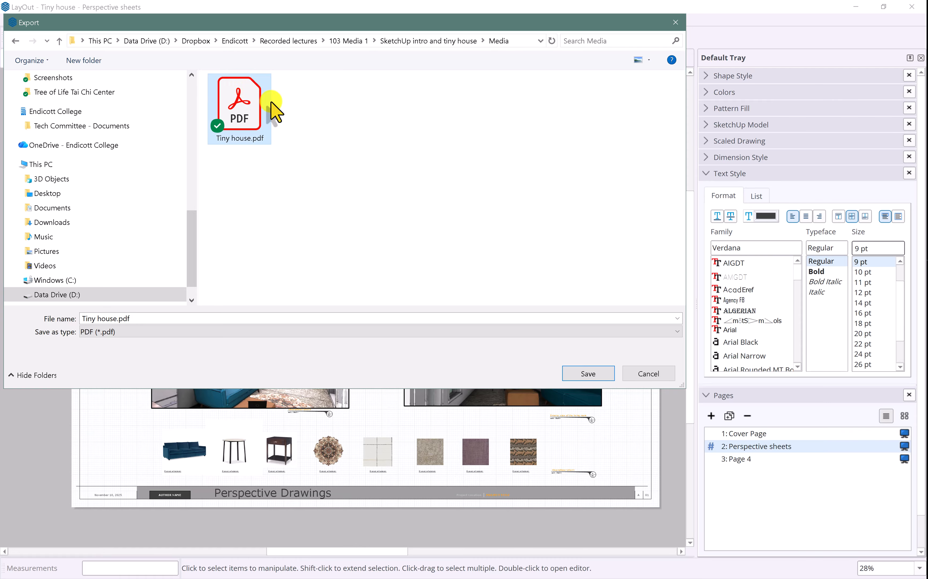
click(588, 375)
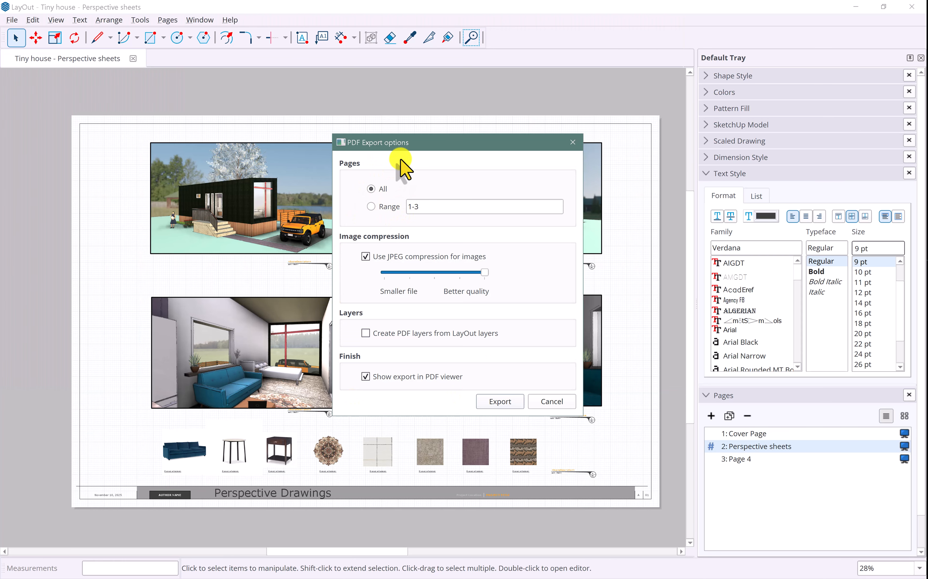
Export all pages with JPEG compression at the best quality, showing the result in the PDF viewer and replacing the existing Tiny house.pdf
drag(452, 150, 388, 167)
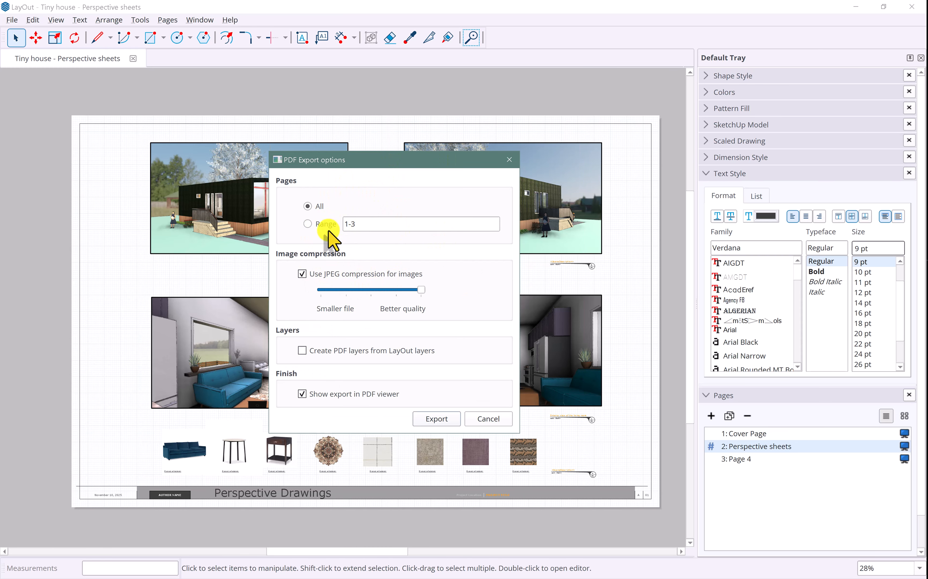
mouse_move(421, 290)
mouse_down()
mouse_move(324, 295)
mouse_move(420, 297)
mouse_up()
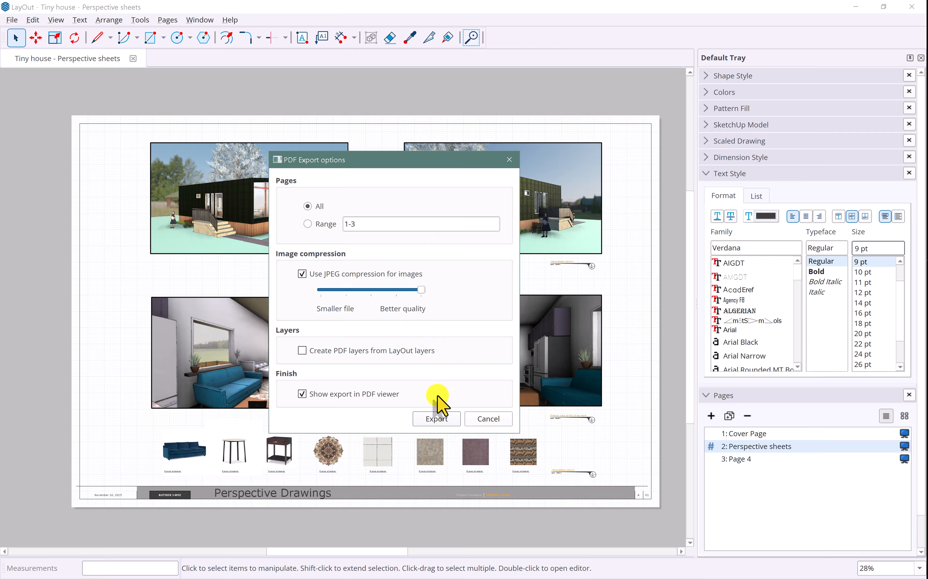
click(439, 418)
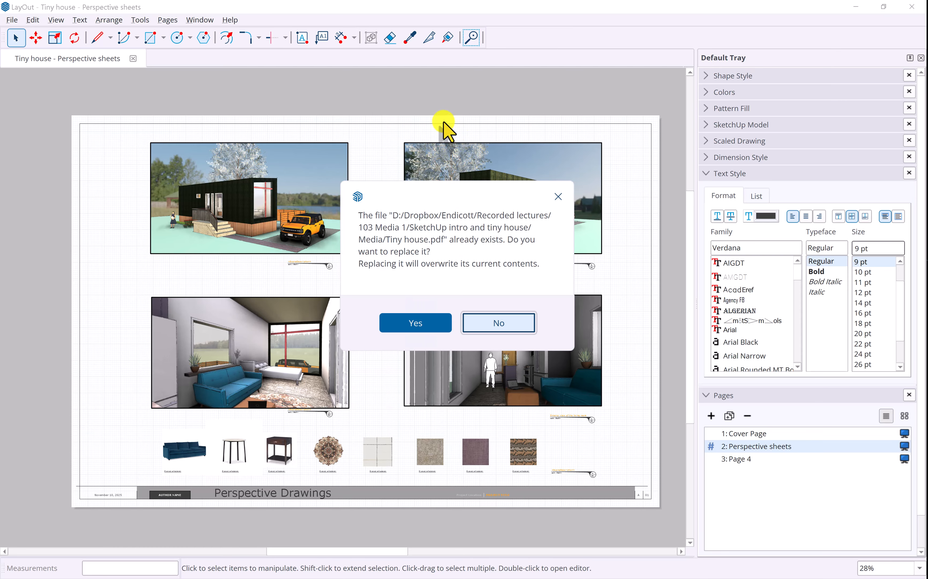
click(431, 322)
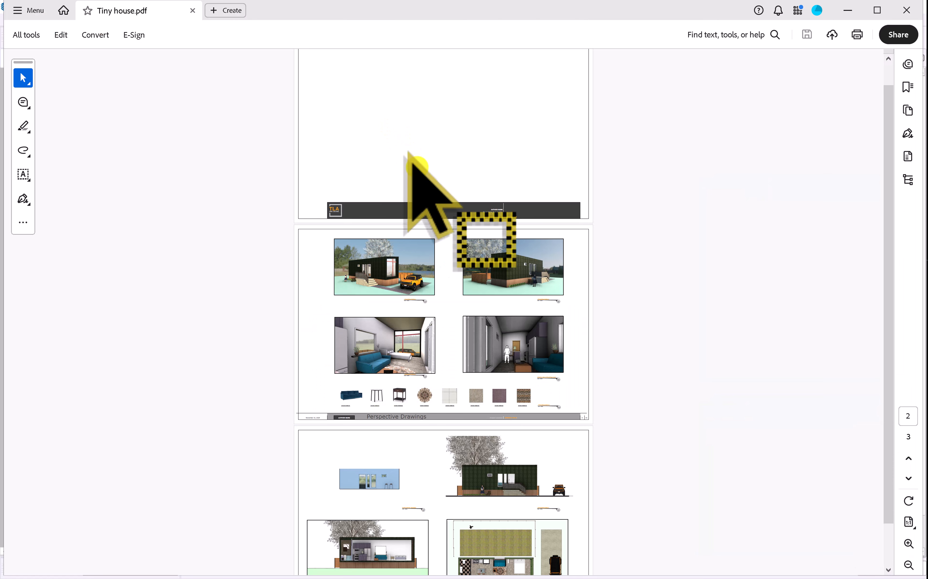
Examine the exported Tiny house.pdf pages, from the cover page through the perspective and orthographic sheets
scroll(498, 260, down, 3)
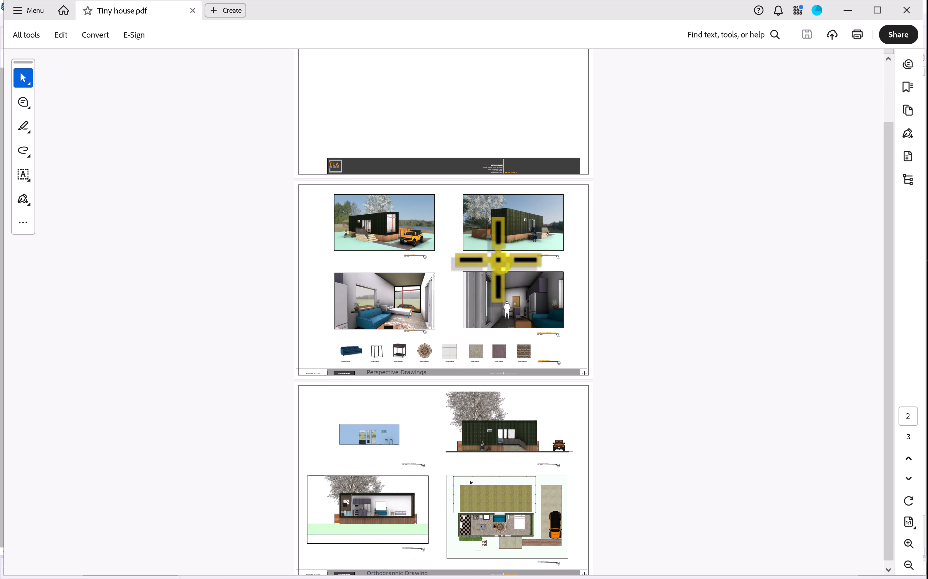
scroll(517, 270, up, 4)
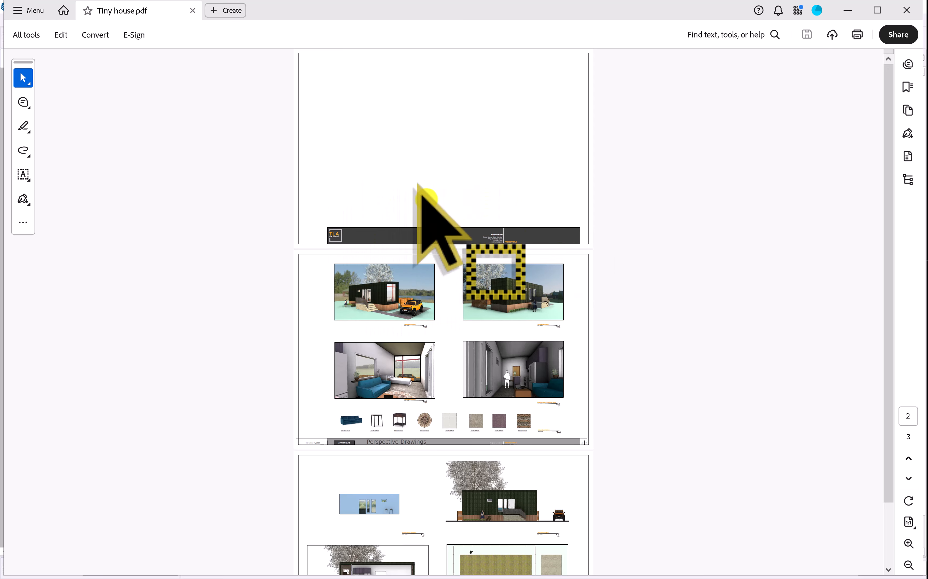
scroll(485, 169, down, 1)
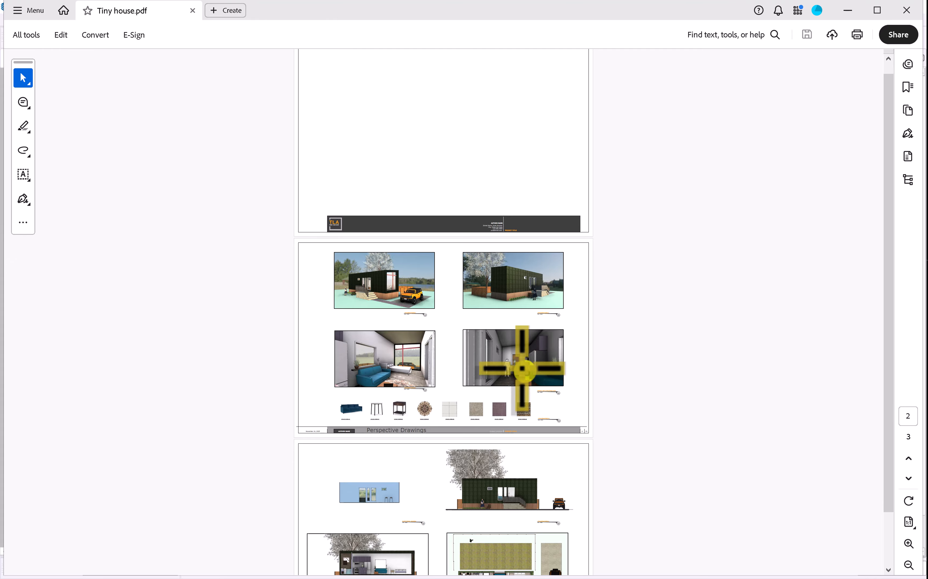
middle_click(504, 251)
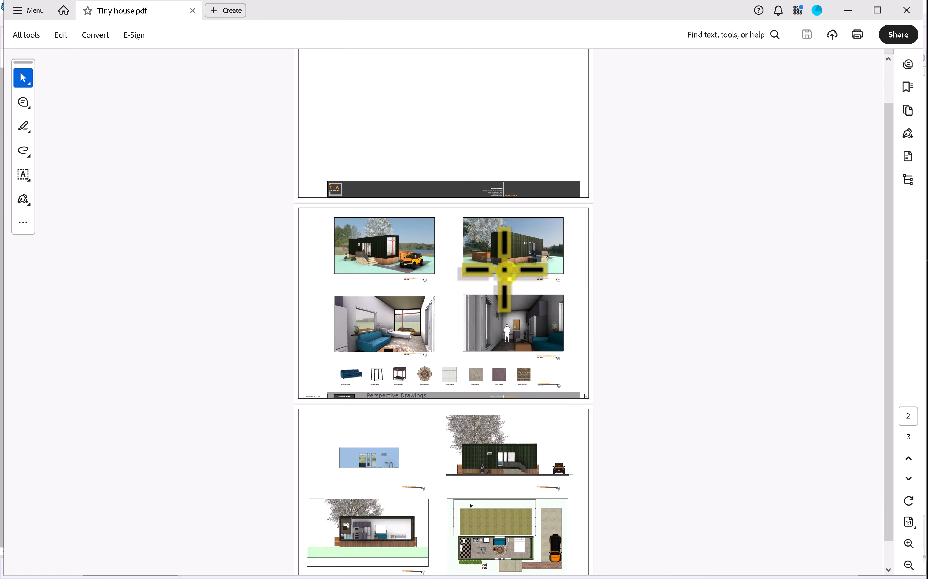